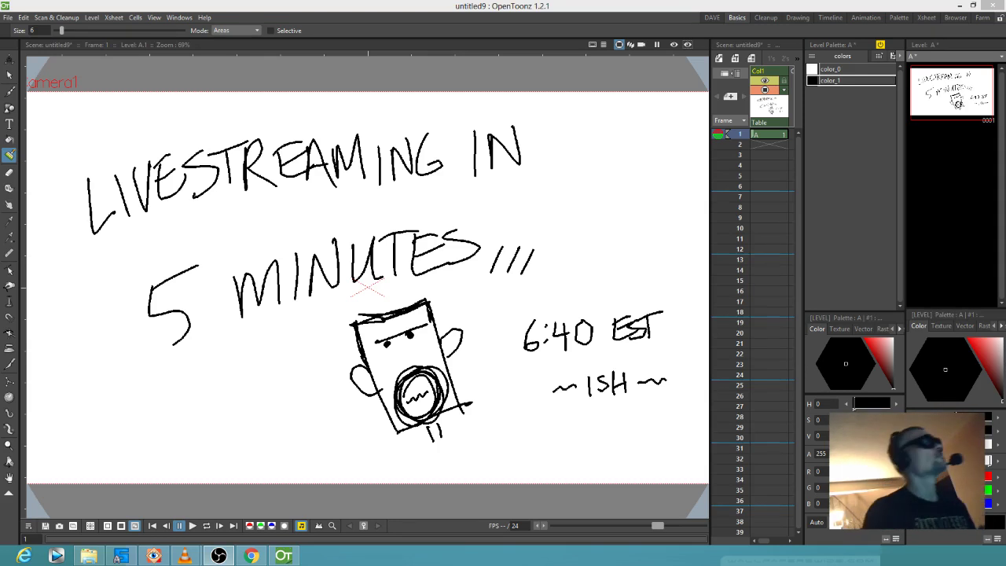
key("alt+Tab")
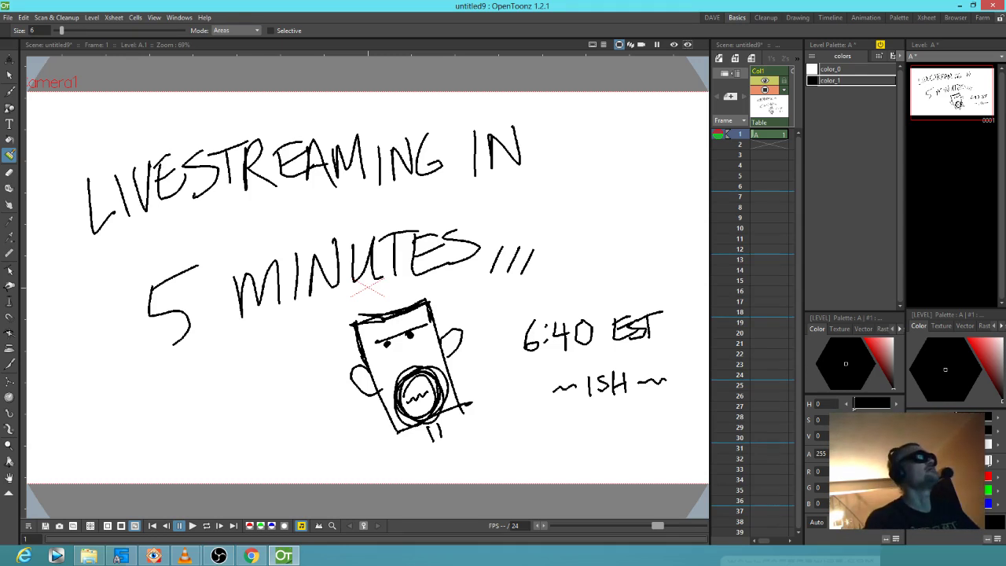
key("alt+Tab")
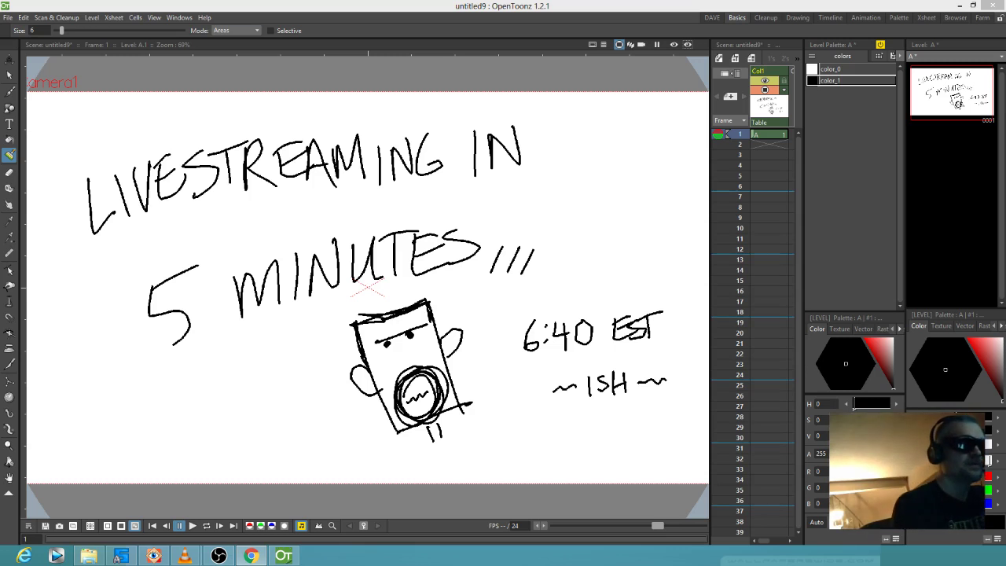
Open the recent scene "the battle back half.tnz", discarding the changes to the current untitled scene and its level
left_click(7, 18)
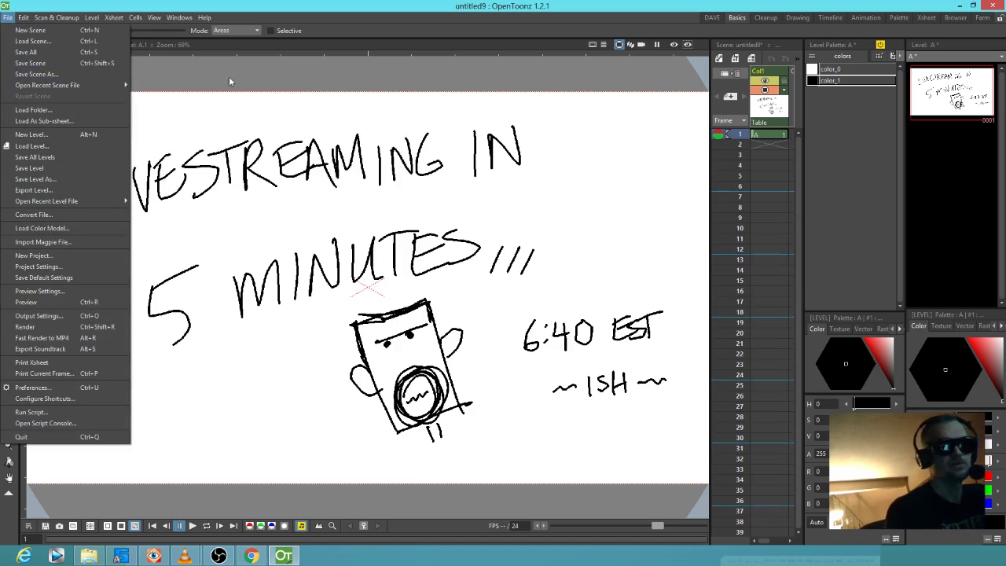
mouse_move(119, 88)
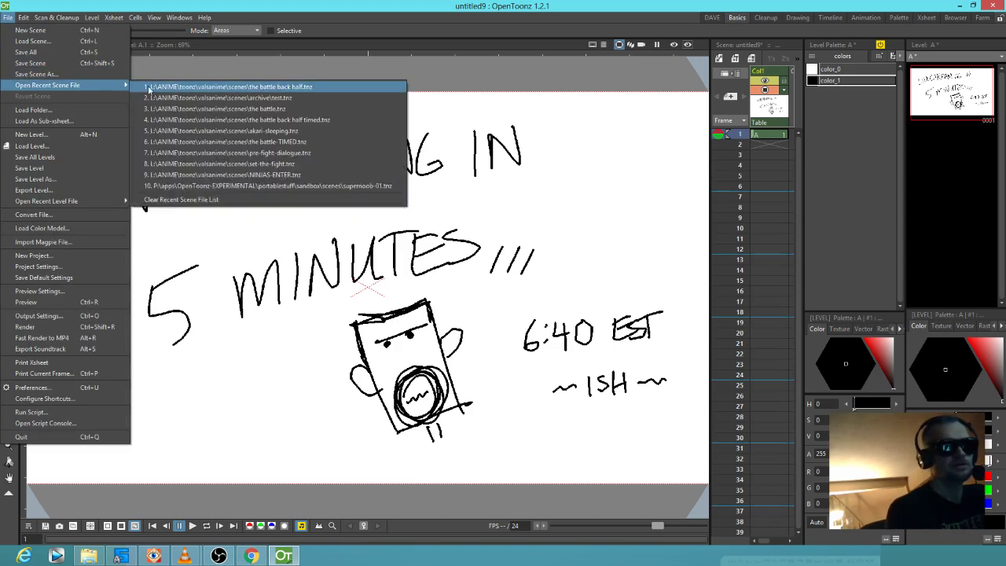
left_click(341, 86)
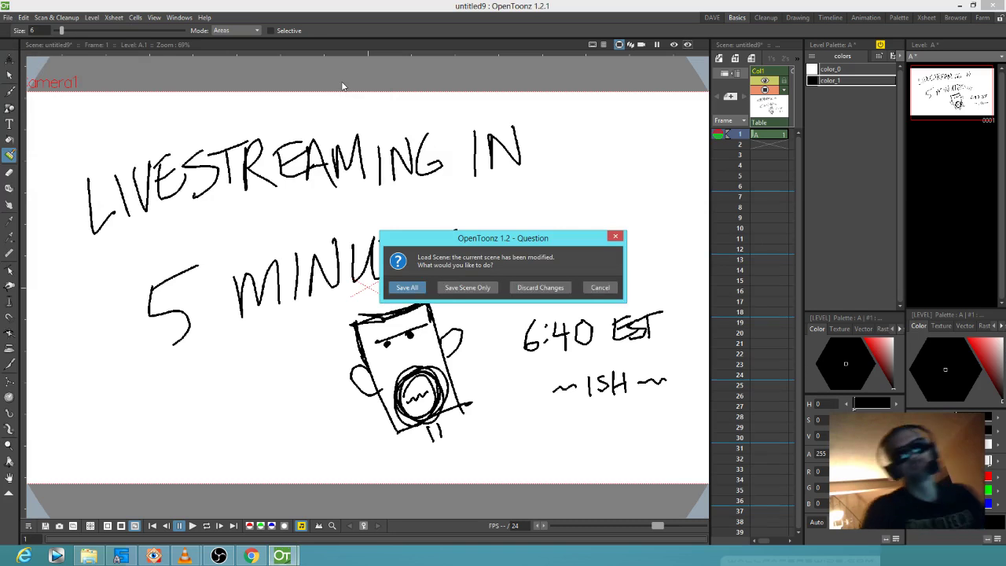
left_click(548, 288)
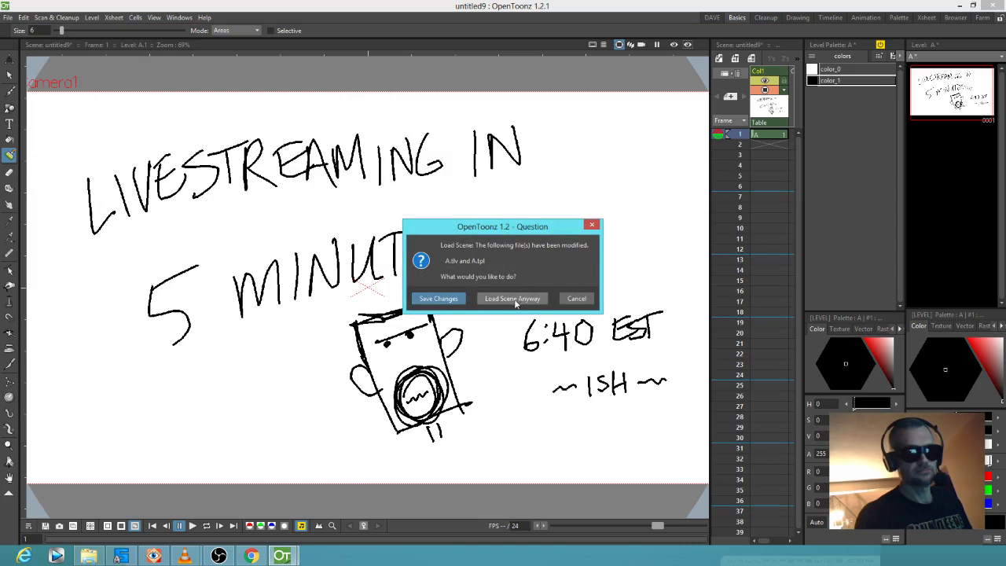
left_click(513, 298)
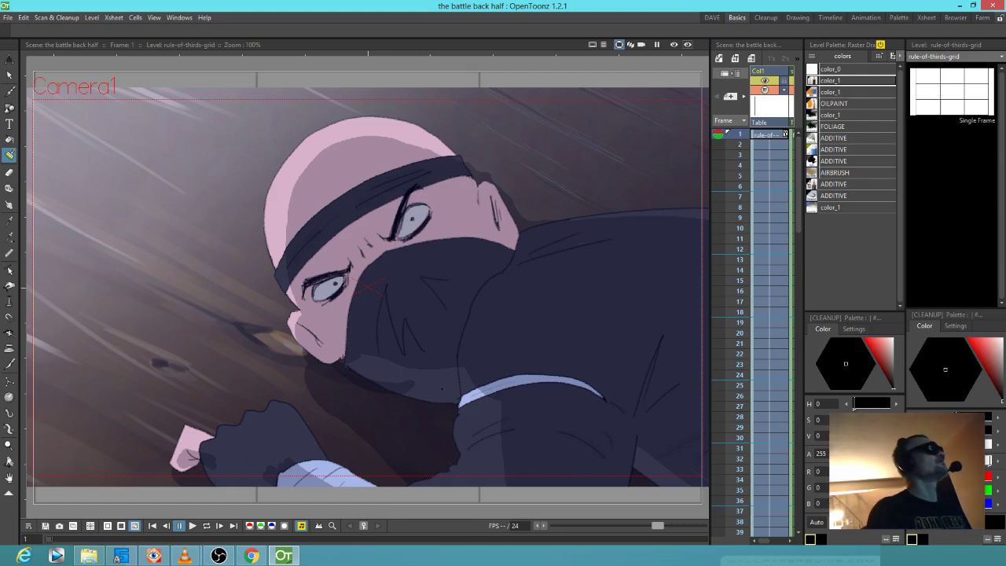
Review the coloured shots of the scene from frame 1 through frame 31
key("alt+Tab")
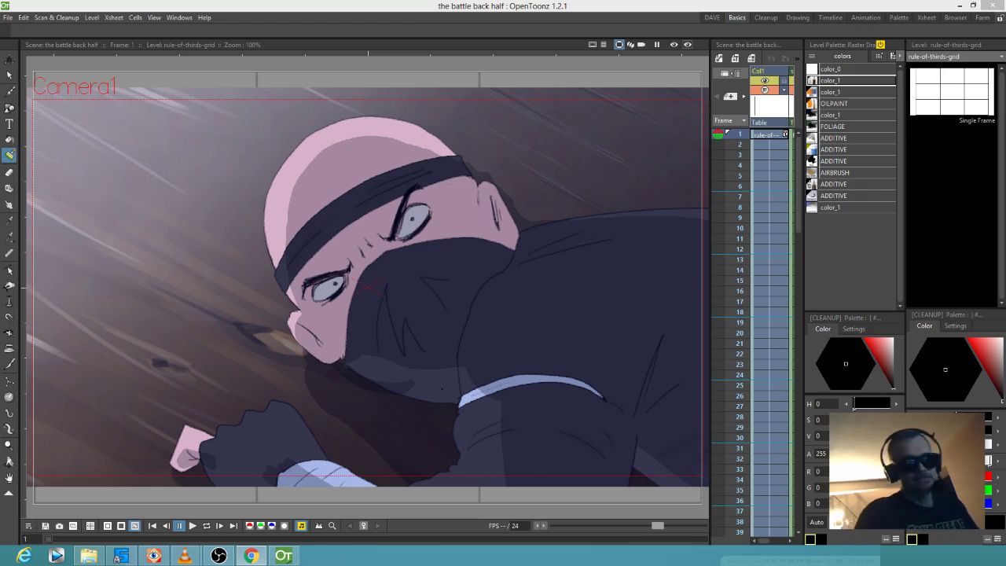
left_click(741, 132)
key("Down")
key("Down")
key("Down")
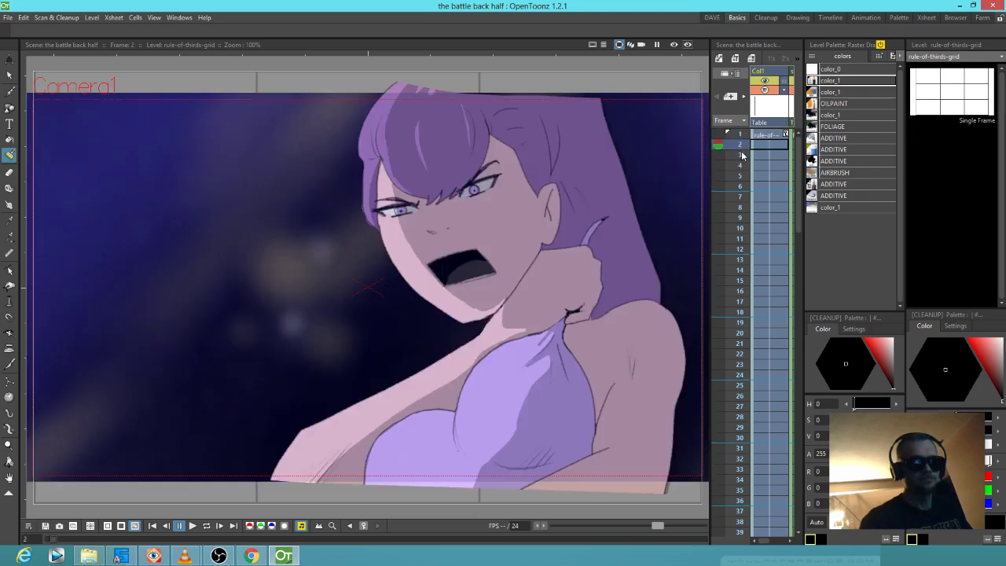
key("Up")
left_click_drag(739, 171, 731, 378)
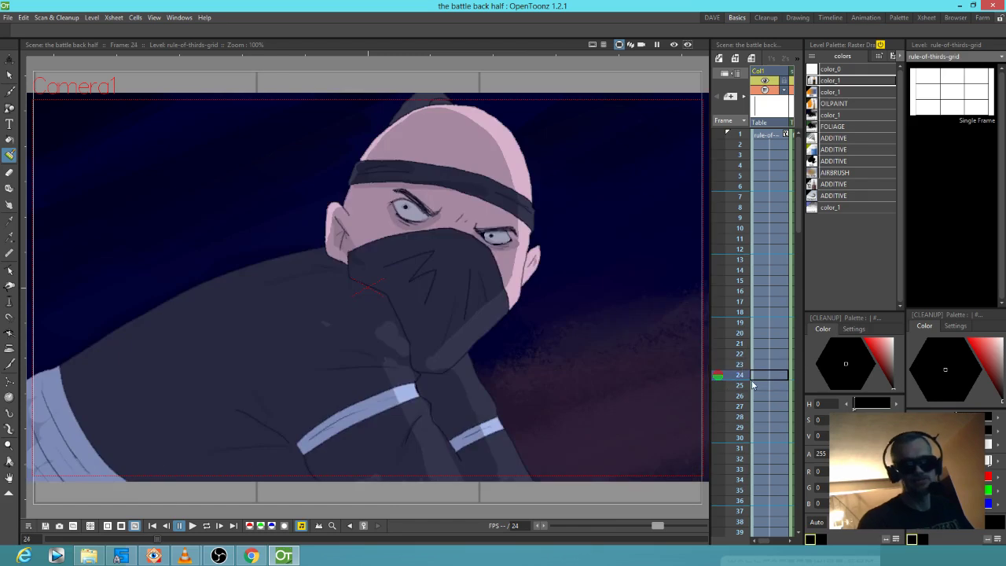
scroll(747, 366, "down", 5)
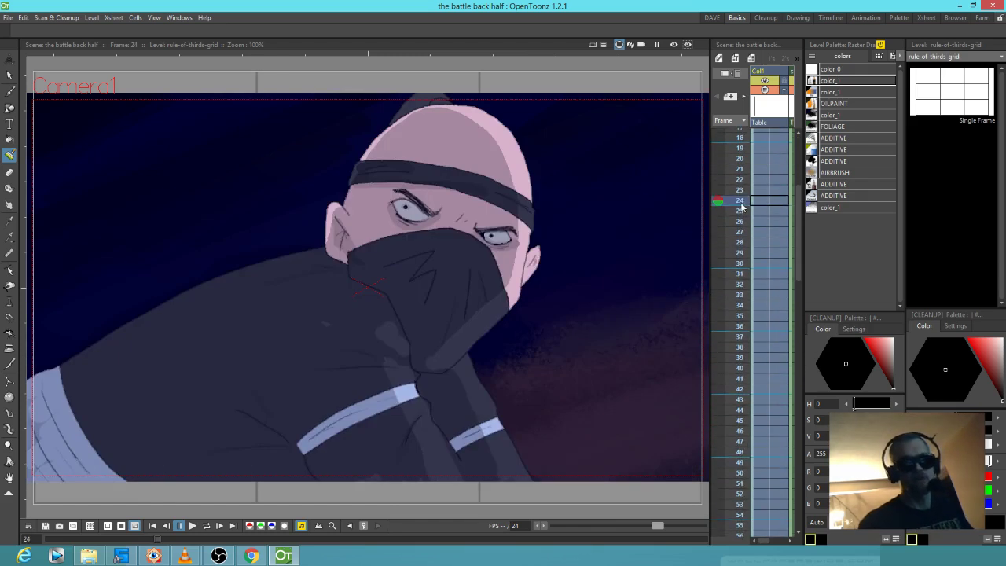
left_click_drag(739, 210, 743, 273)
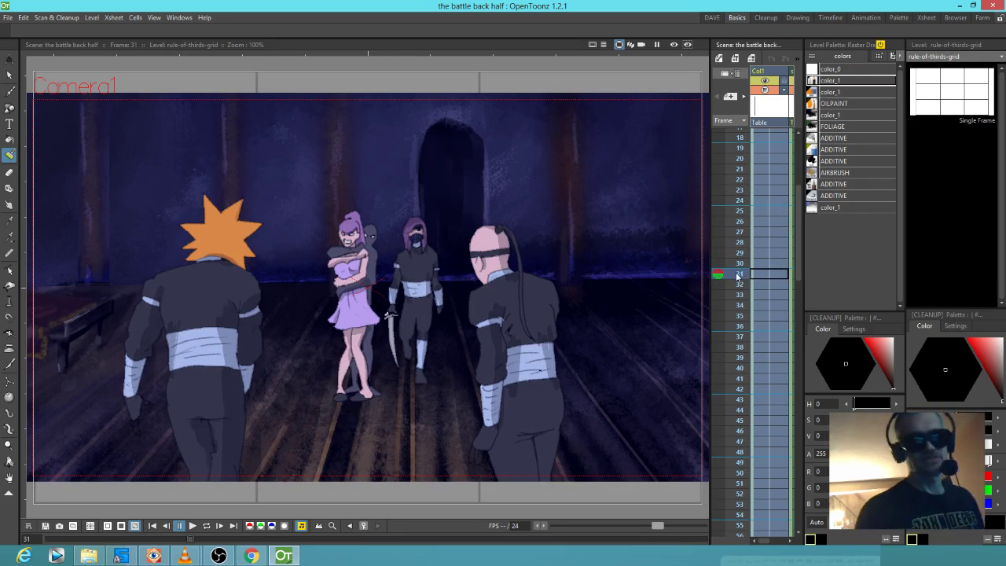
Step to the wide room shot at frame 34 and flip between it and the neighbouring frames 35 and 36 to compare them
key("Down")
key("Down")
key("Down")
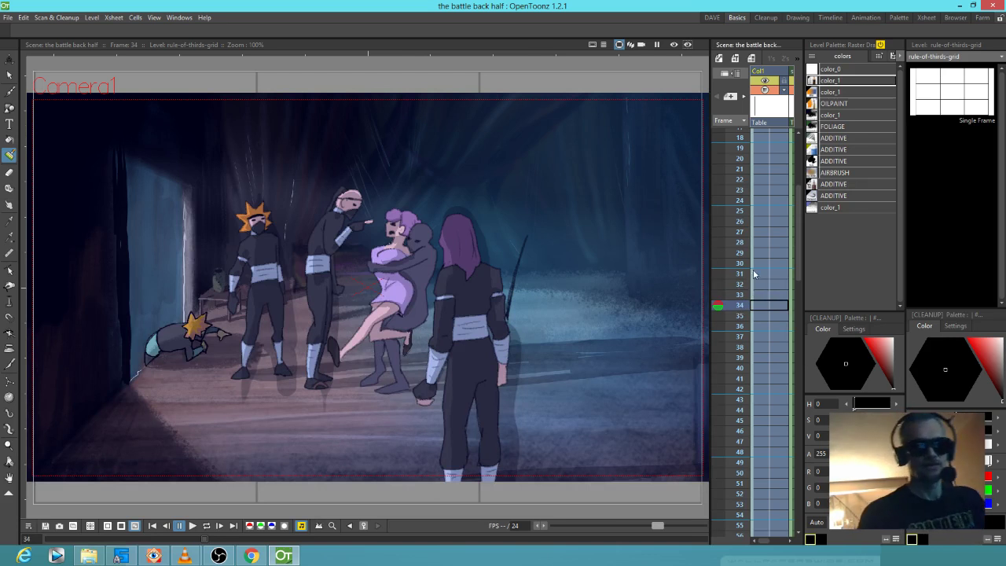
left_click(739, 317)
left_click(739, 327)
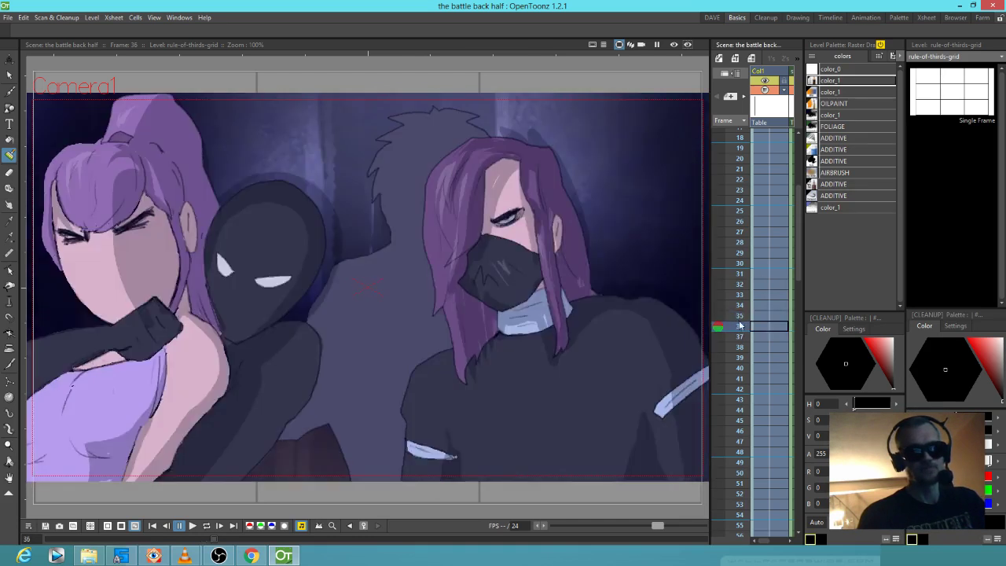
left_click(739, 316)
left_click(740, 306)
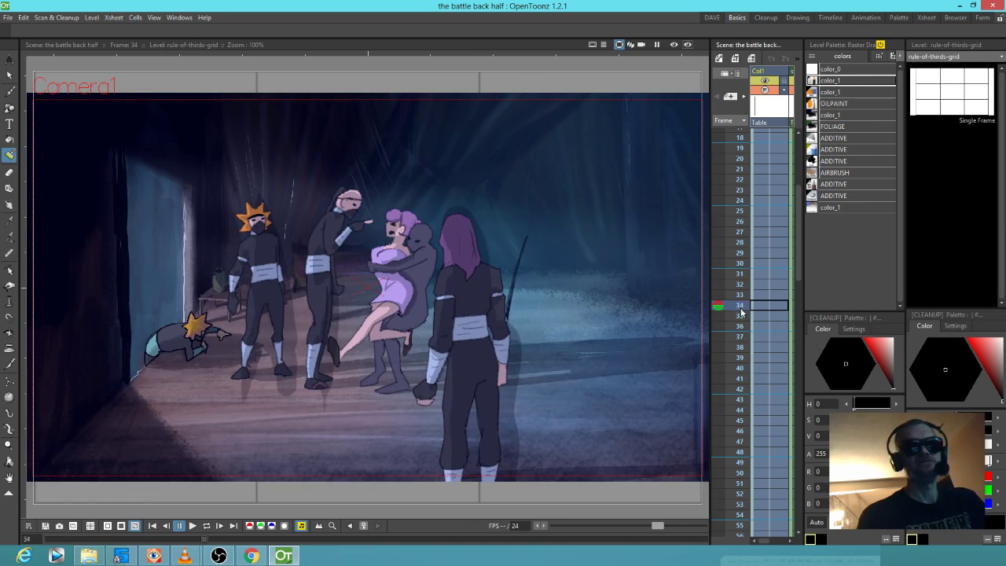
left_click(740, 316)
left_click(740, 306)
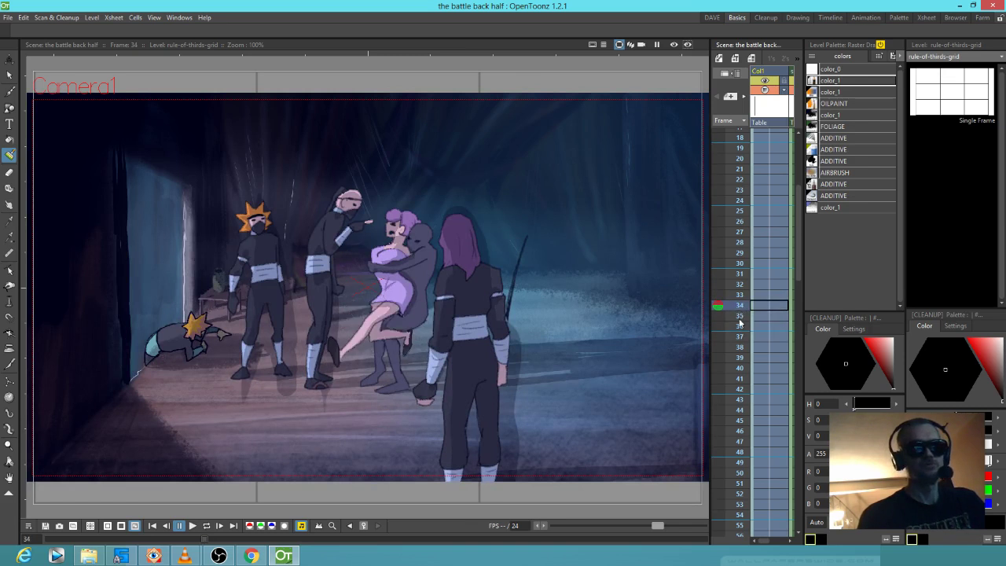
left_click(740, 316)
left_click(740, 306)
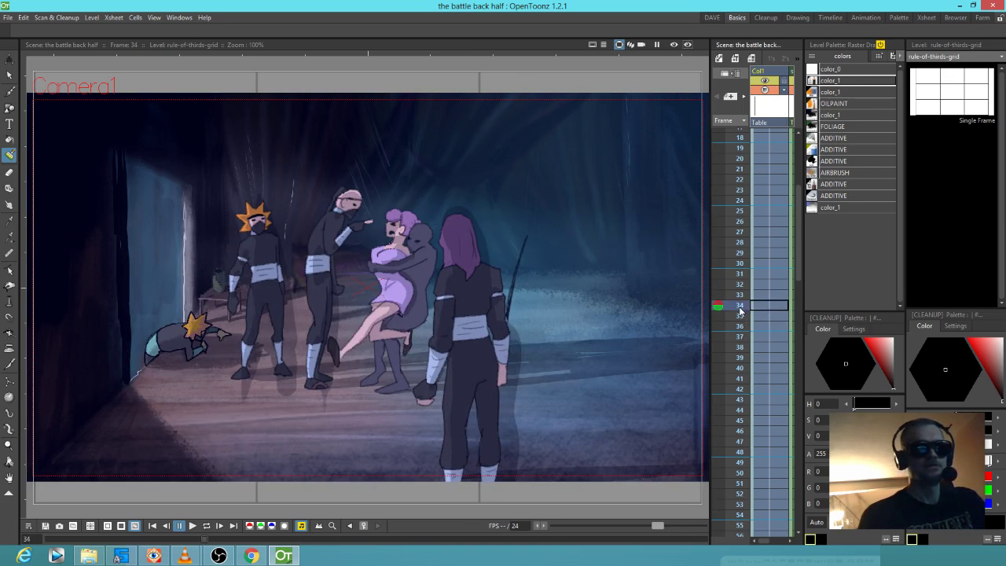
Step through frames 35 to 39 to check the figure moving in behind the ninjas
left_click(740, 316)
left_click(739, 326)
left_click(739, 337)
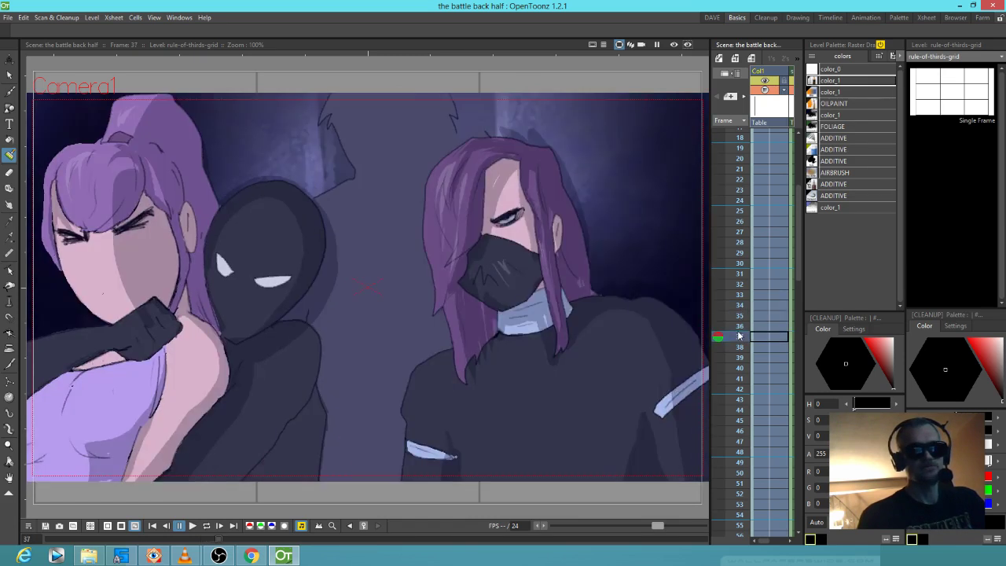
left_click(739, 348)
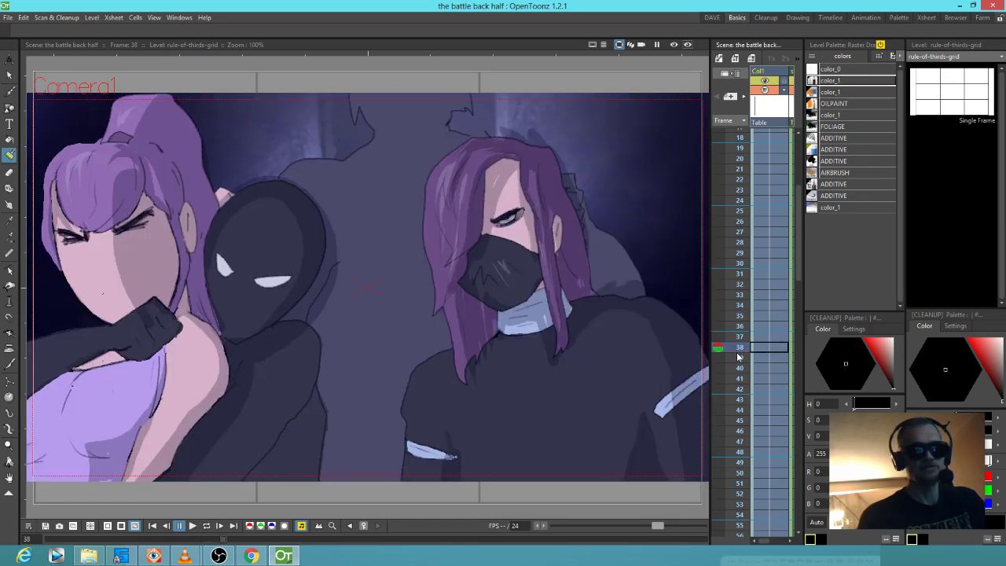
left_click(741, 352)
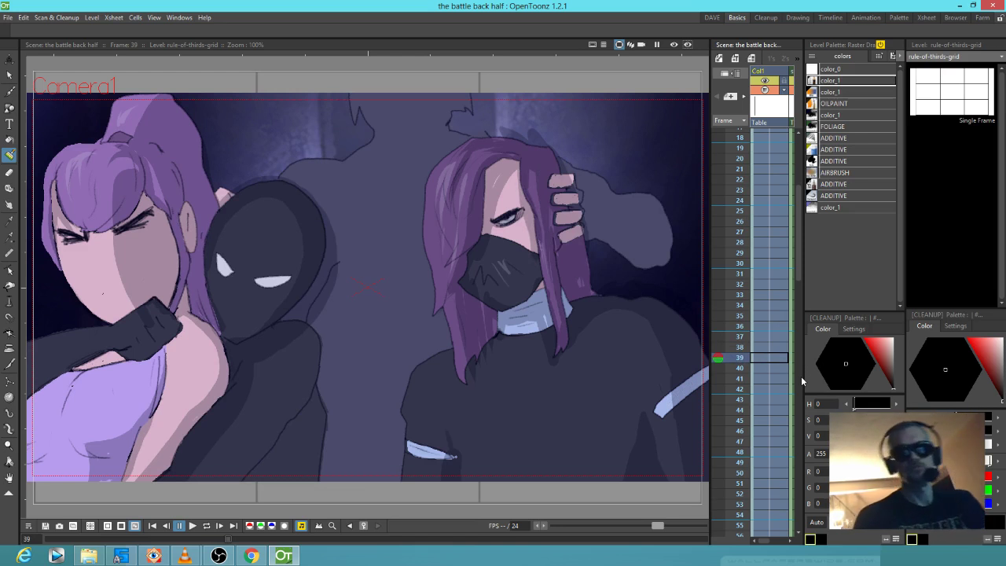
Scrub ahead to frame 47 and step on to frame 51 to examine the purple-haired woman's poses at the window
scroll(761, 369, "down", 1)
scroll(762, 374, "down", 5)
scroll(756, 281, "right", 1)
left_click_drag(739, 260, 739, 357)
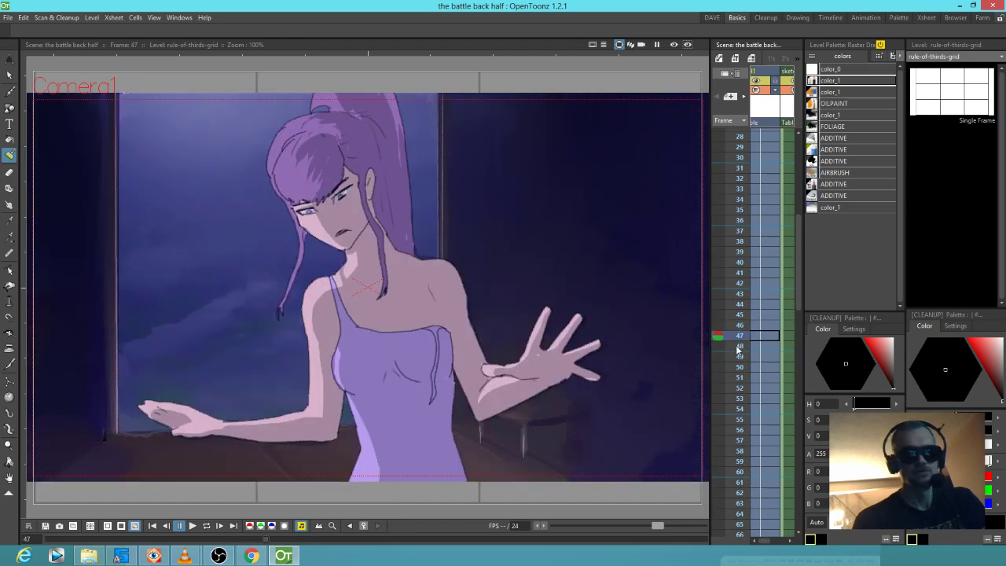
left_click(738, 348)
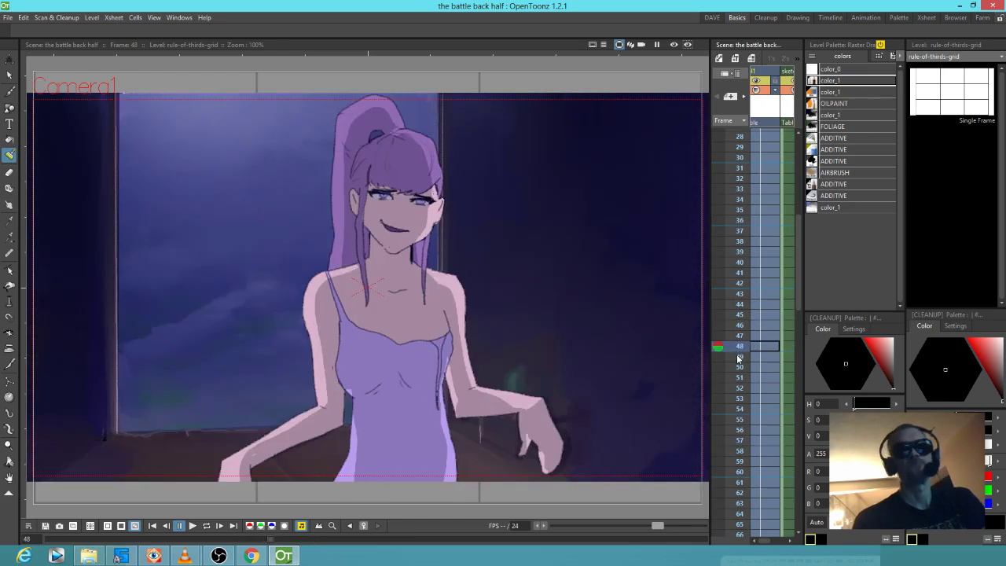
left_click(738, 358)
left_click(737, 369)
left_click(738, 377)
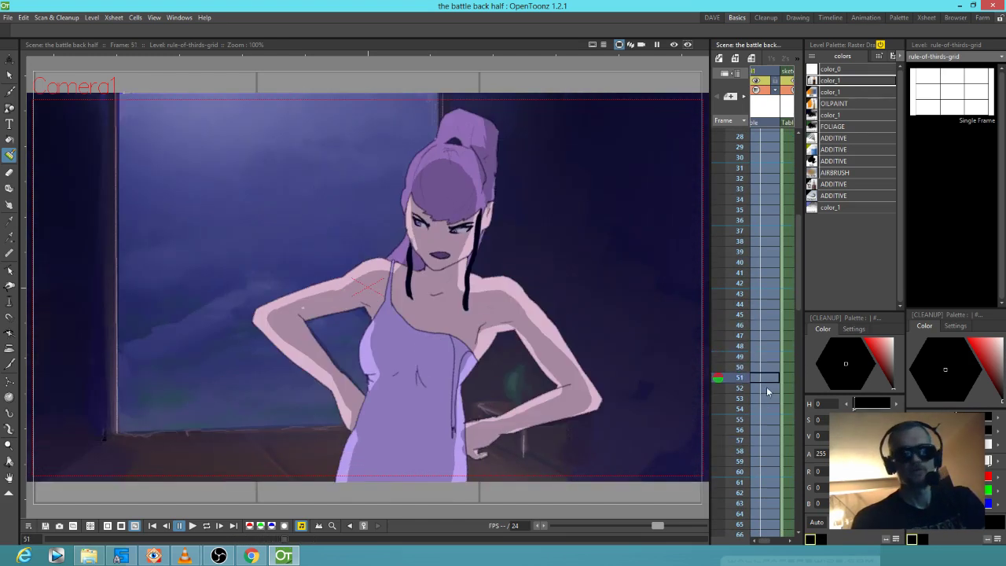
Move further down the Xsheet and review the close-up shots from frame 68 to frame 86
left_click_drag(766, 388, 764, 239)
left_click(771, 409)
left_click_drag(772, 409, 774, 158)
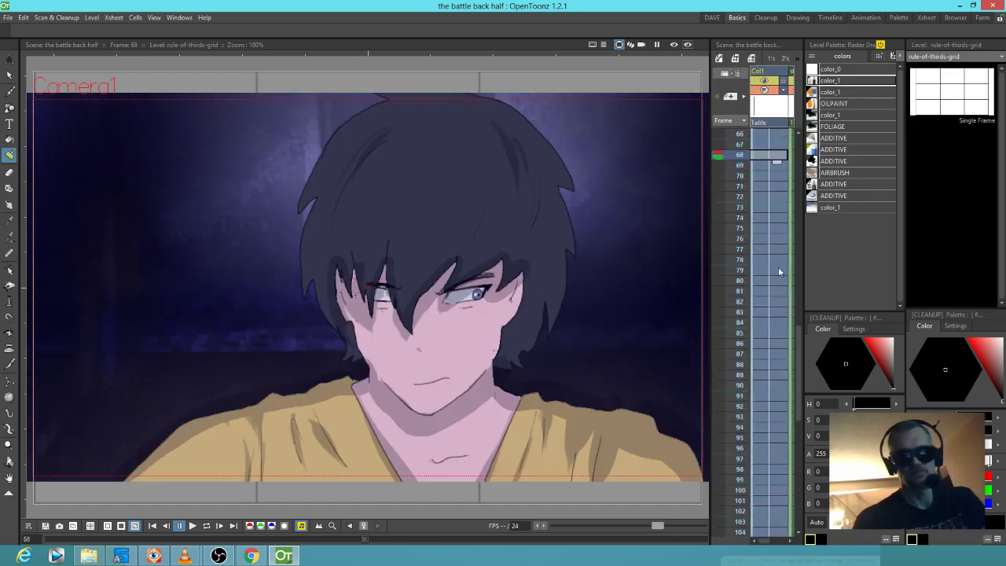
left_click_drag(771, 292, 744, 241)
left_click_drag(778, 379, 765, 415)
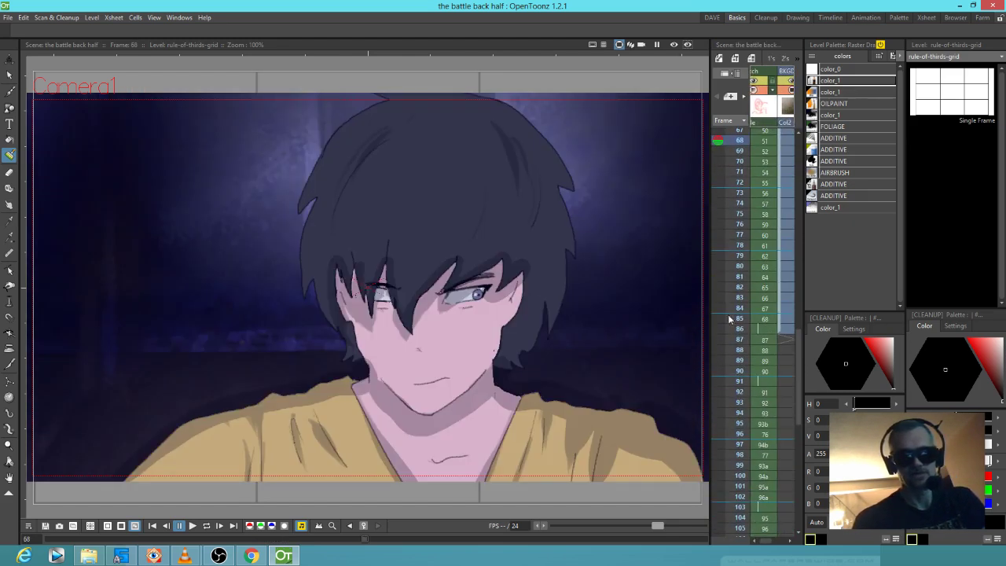
left_click(741, 152)
mouse_move(739, 170)
left_mouse_down()
mouse_move(736, 312)
mouse_move(740, 225)
mouse_move(731, 283)
mouse_move(733, 268)
left_mouse_up()
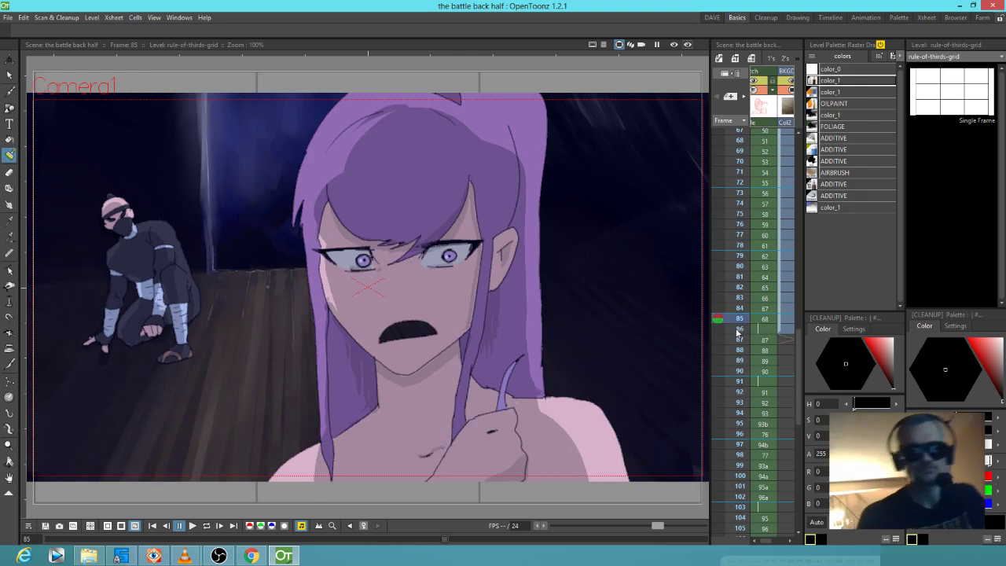
key("Down")
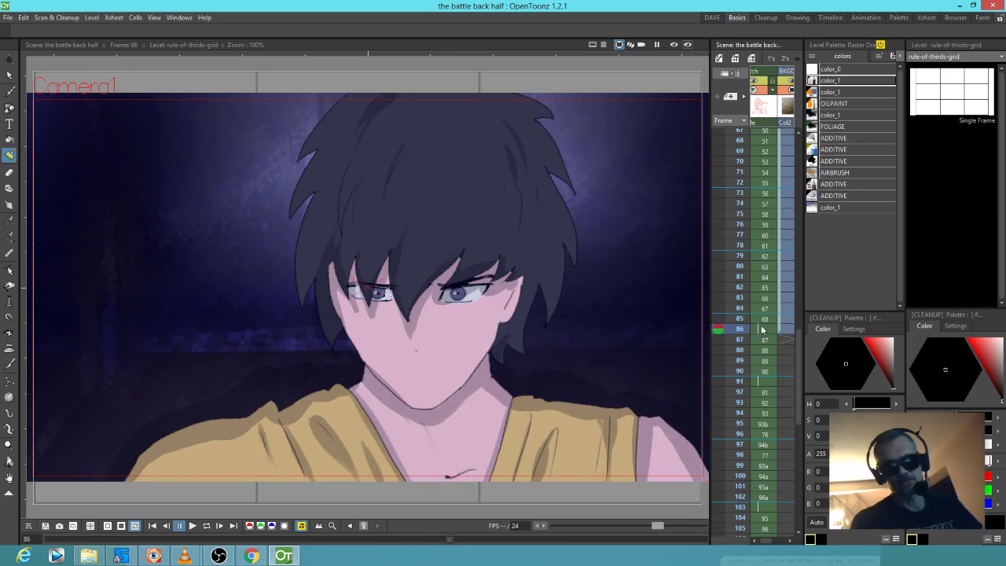
Examine the unfinished drawings in the sketch column from frame 87 through frame 110
left_click(735, 340)
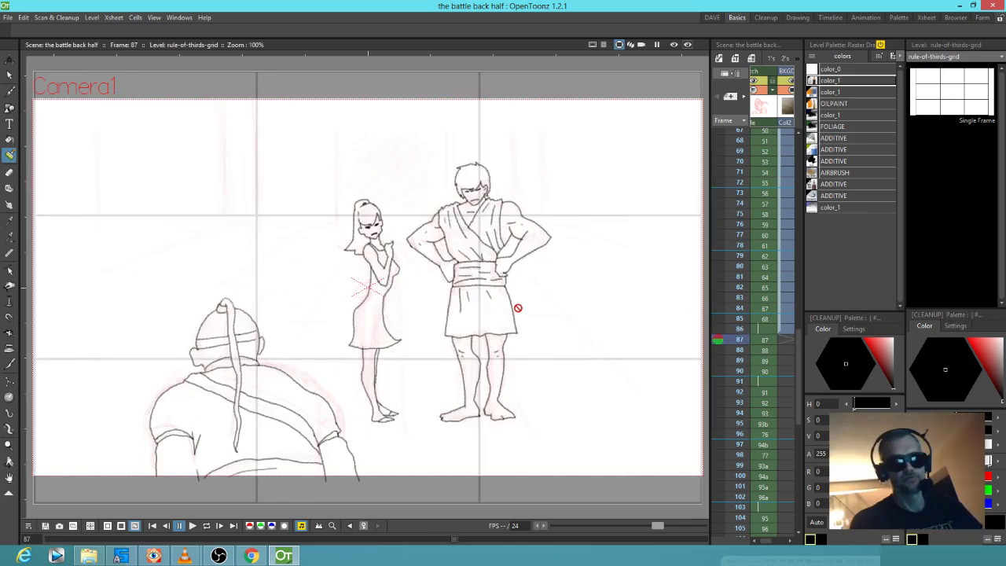
scroll(561, 310, "down", 2)
scroll(559, 305, "up", 1)
scroll(564, 325, "up", 1)
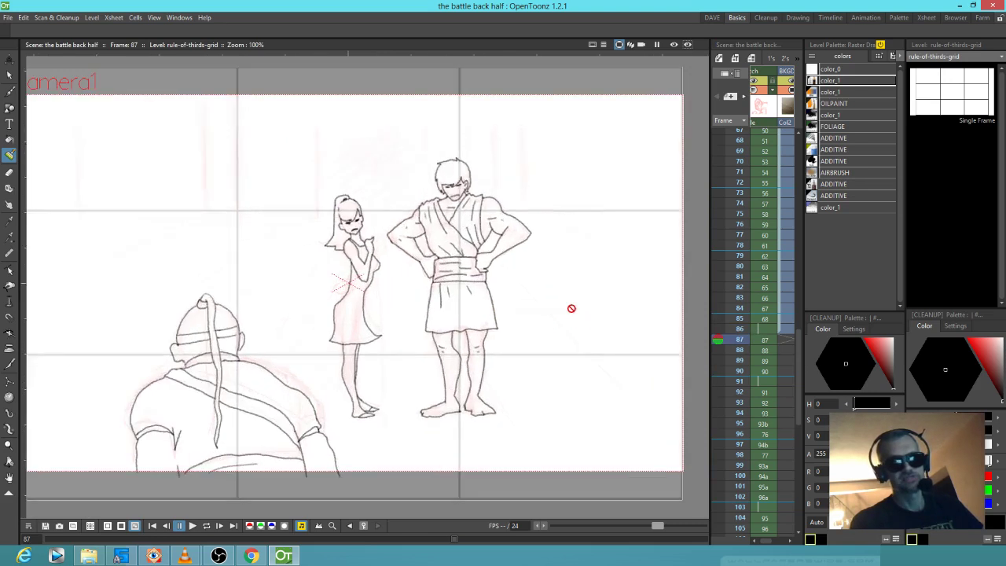
left_click(760, 353)
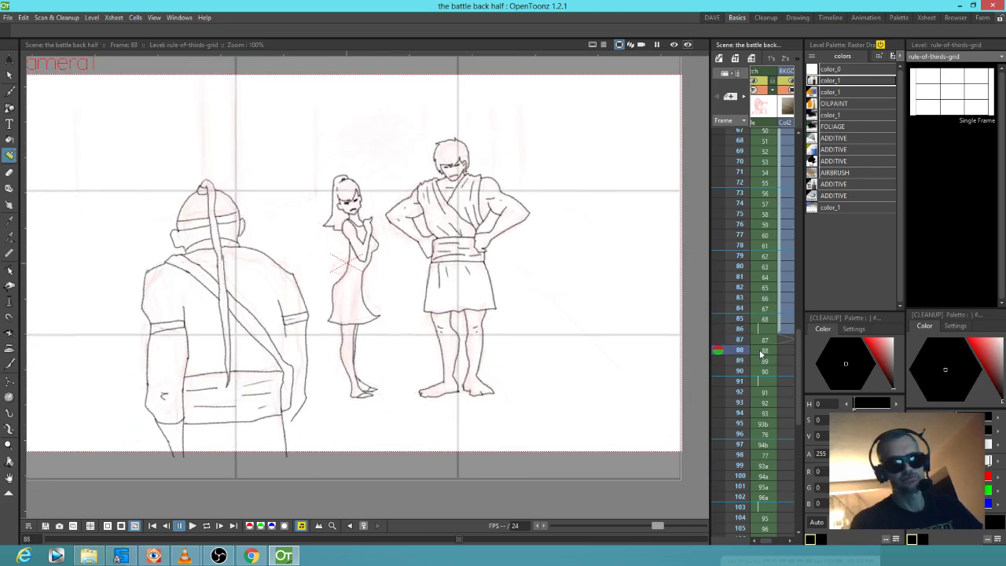
key("Down")
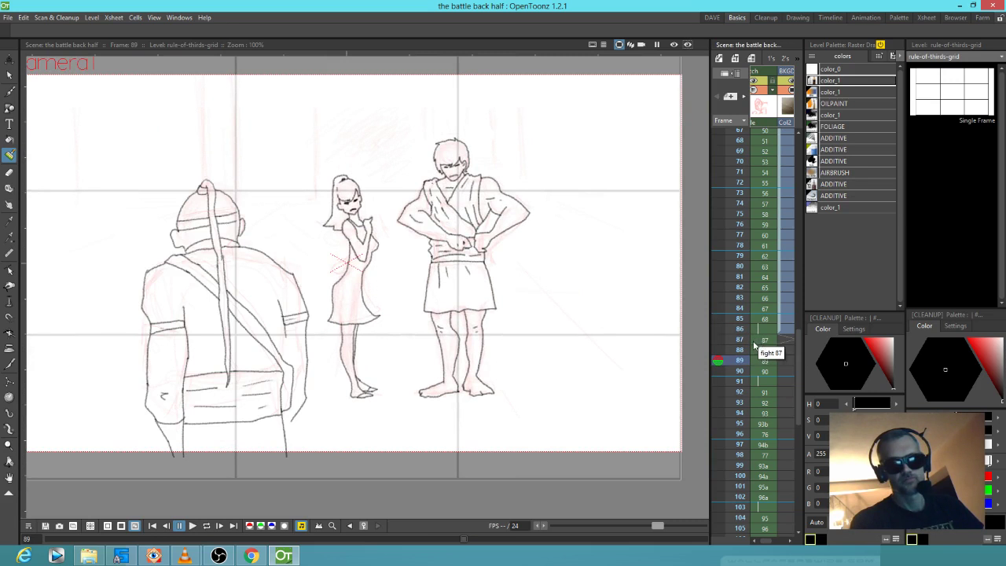
left_click(774, 373)
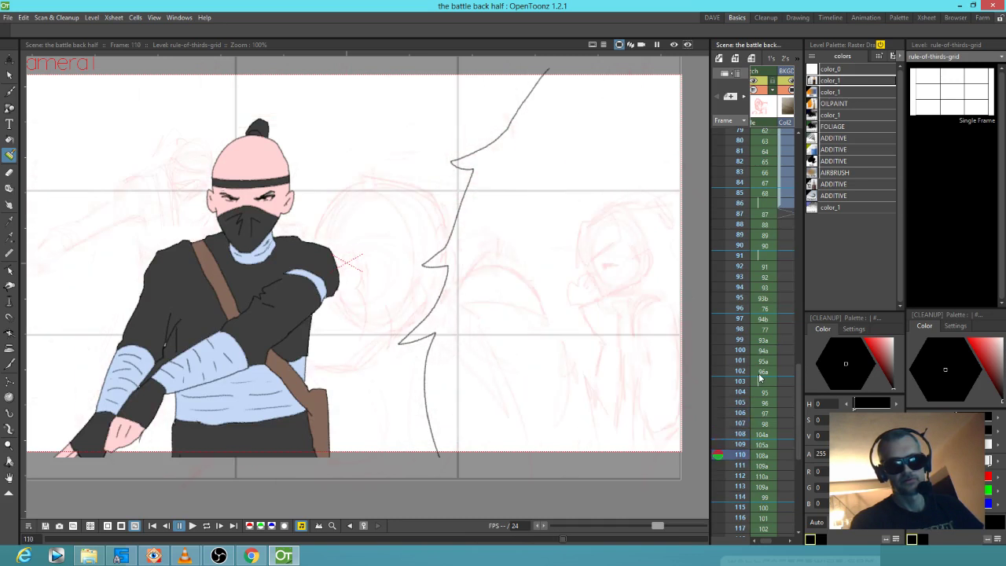
Hide the ink column in the viewer and go to its last exposed frame, 140
mouse_move(770, 162)
left_mouse_down()
mouse_move(737, 162)
mouse_move(739, 179)
mouse_move(726, 179)
mouse_move(804, 184)
left_mouse_up()
left_click(780, 91)
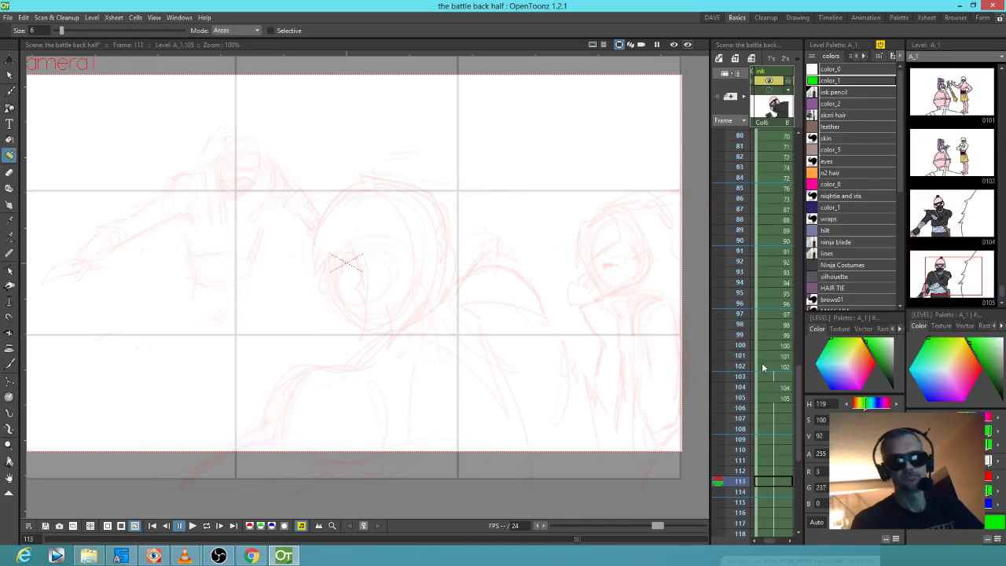
scroll(740, 448, "down", 5)
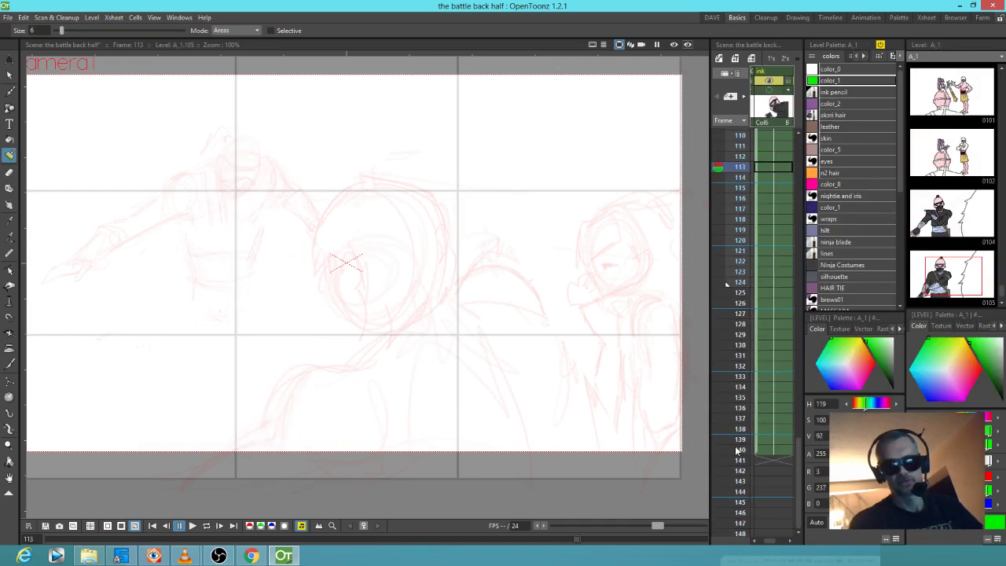
left_click(739, 448)
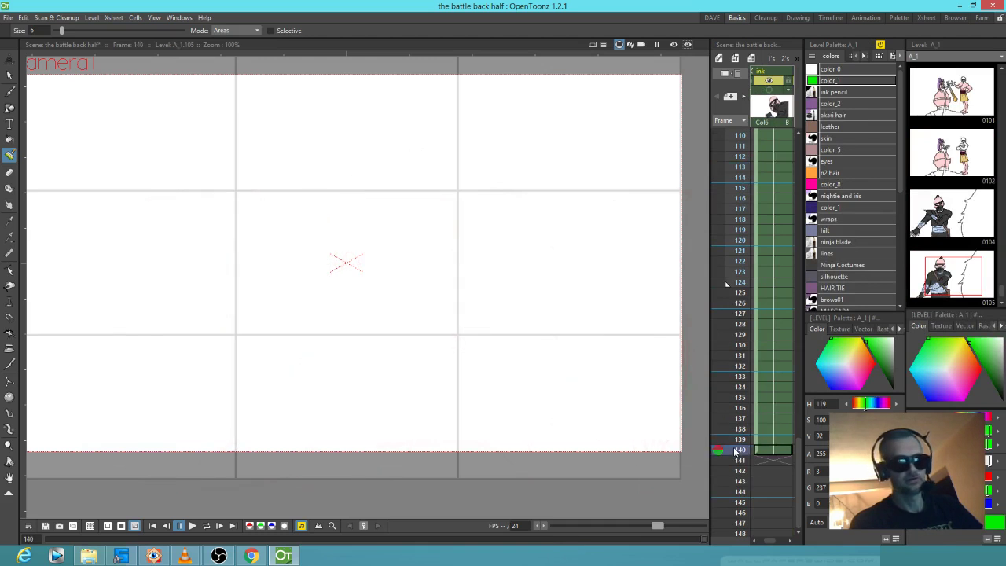
Set the sketch column's opacity to 100% so its drawings display at full strength
left_click_drag(760, 362, 903, 376)
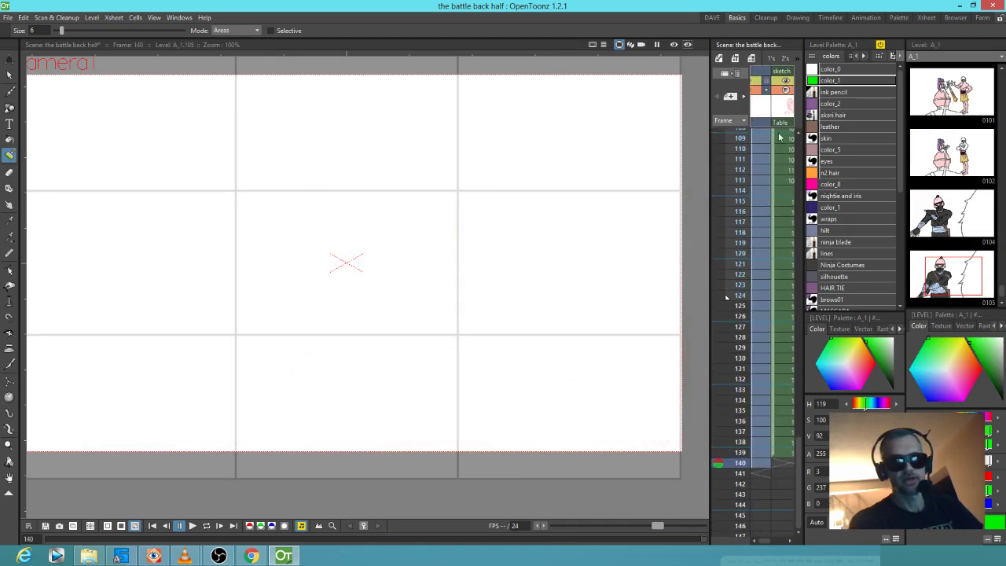
scroll(784, 93, "left", 2)
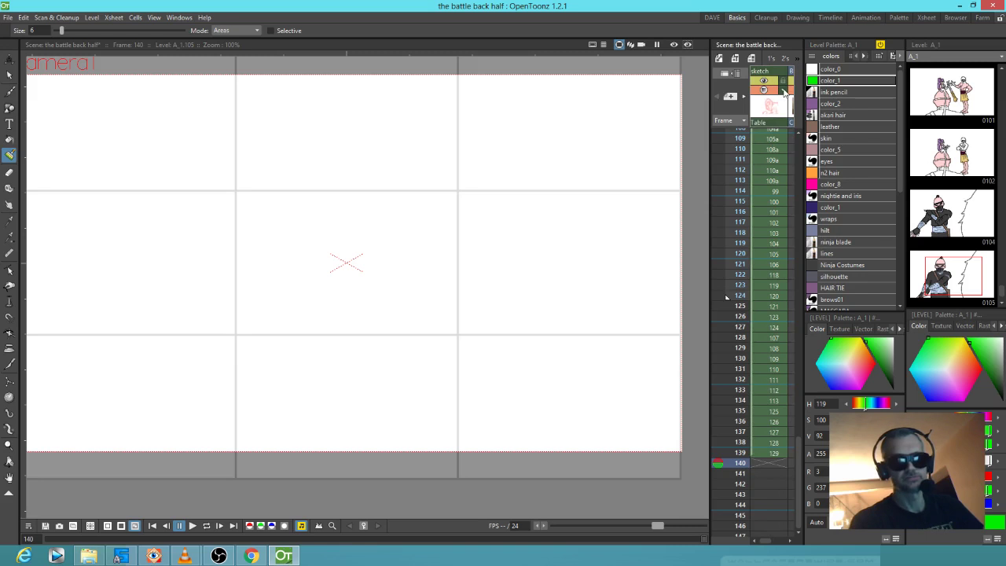
left_click(786, 91)
left_click_drag(824, 101, 874, 104)
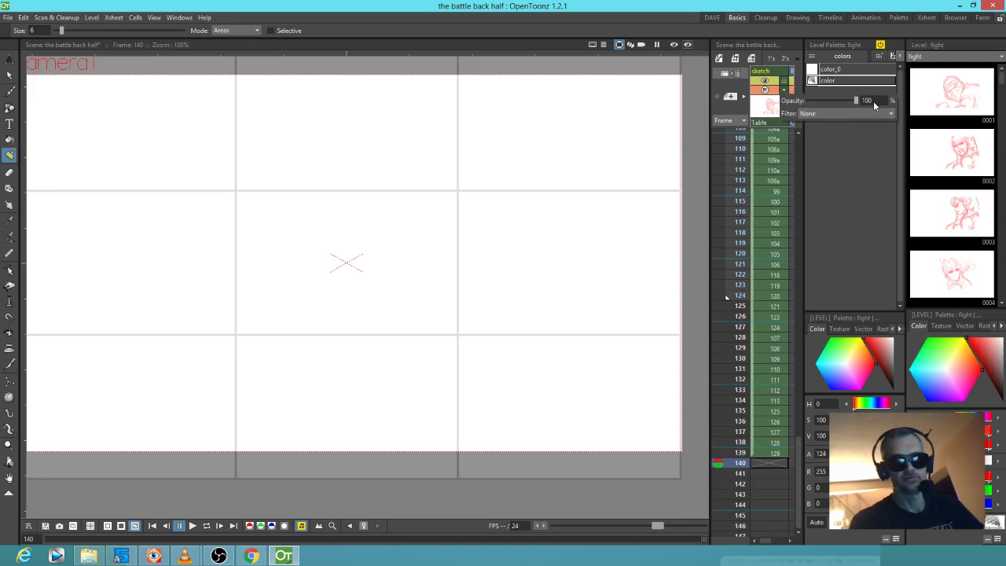
Review the closing sketches at frames 139 and 138, and the changeover from painted shots to sketches at frames 85 to 87
left_click(721, 453)
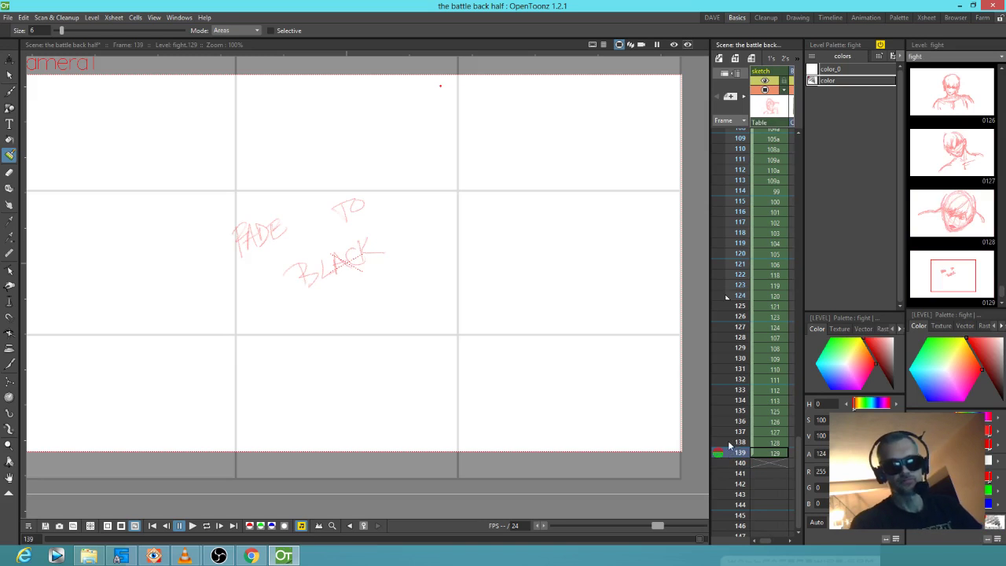
left_click(725, 444)
scroll(725, 444, "up", 15)
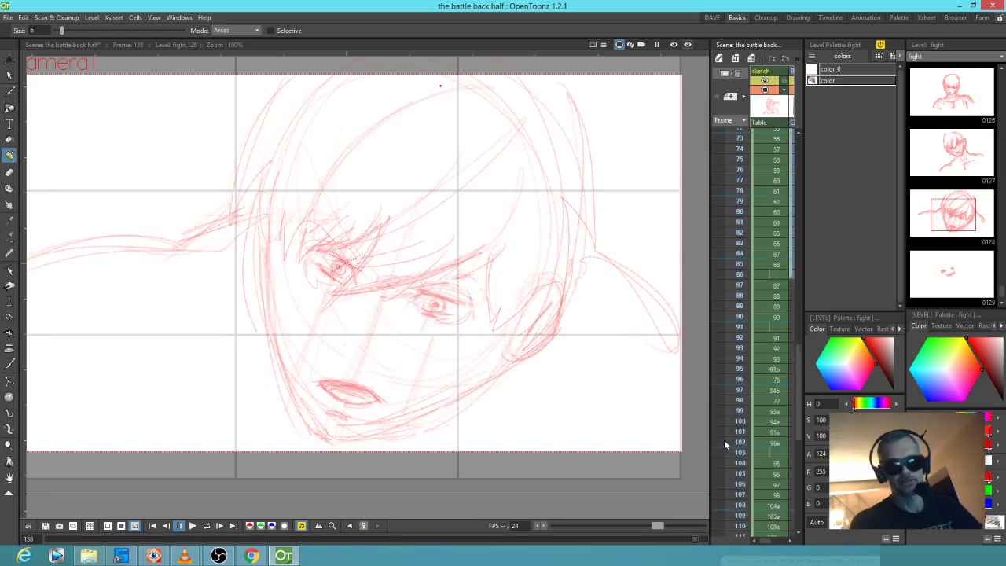
scroll(725, 444, "down", 3)
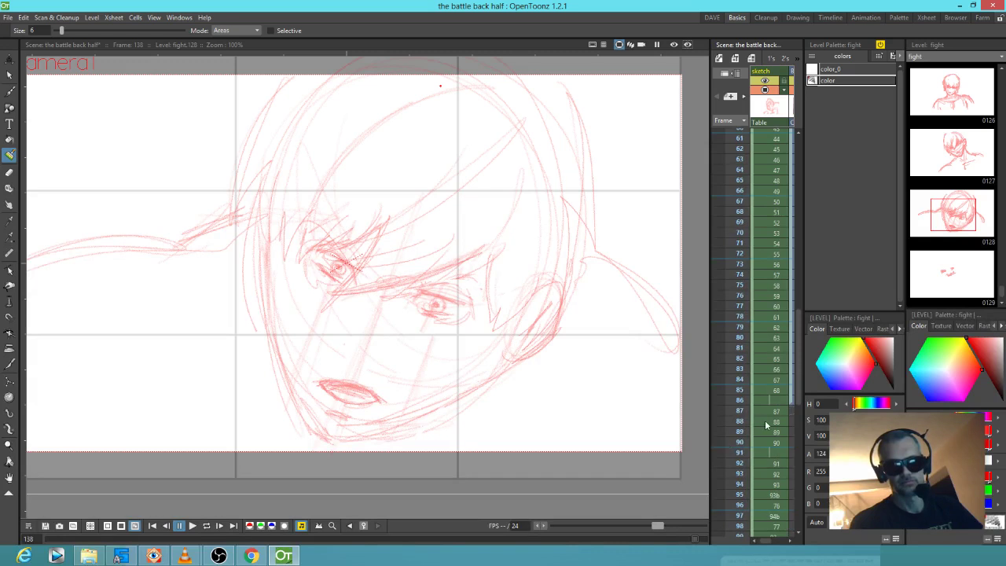
left_click(727, 411)
left_click(732, 401)
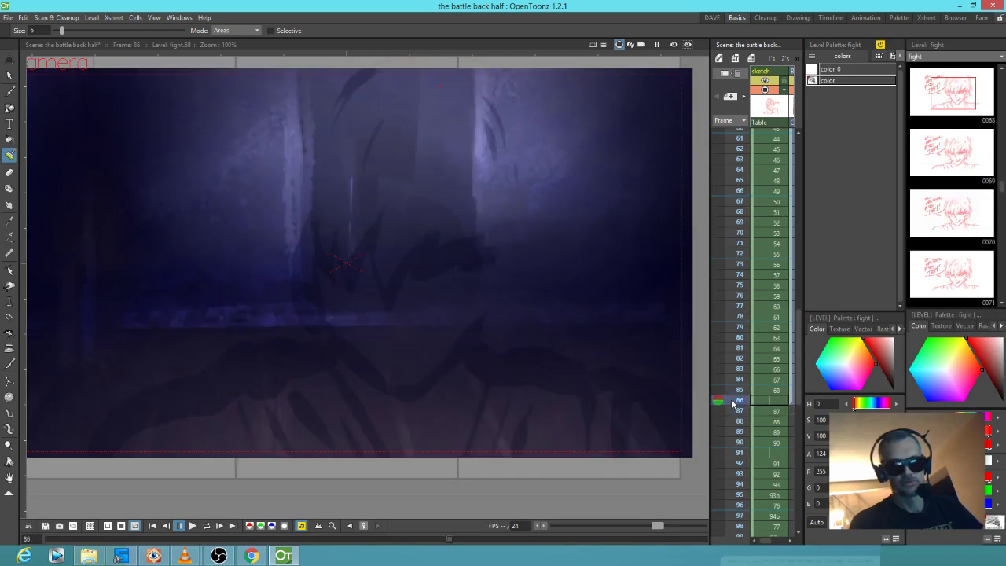
left_click(733, 390)
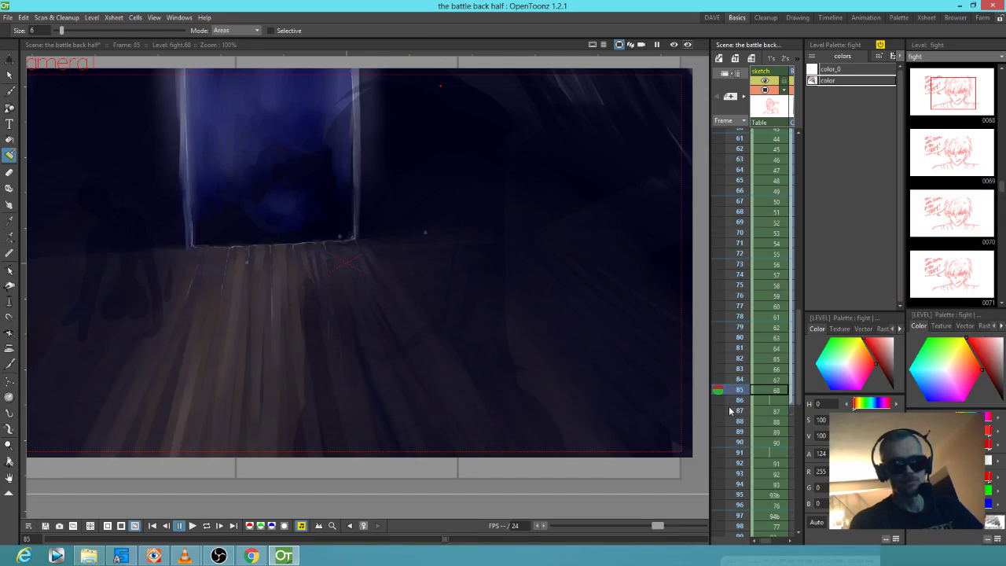
left_click(733, 411)
Survey the sketch column's exposures from frame 87 down to frame 139 and view the fight sketch at frame 118
scroll(739, 421, "down", 10)
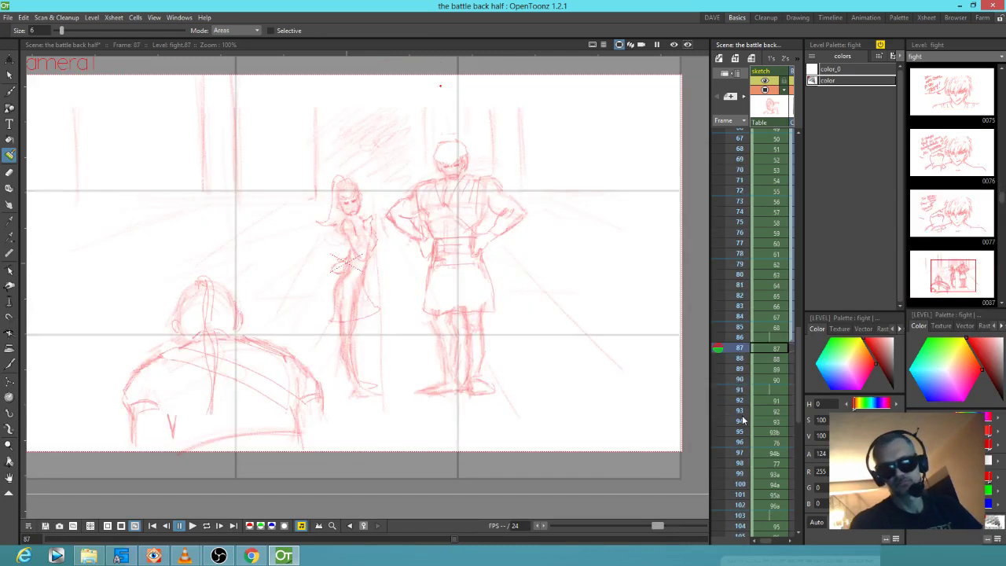
scroll(739, 422, "down", 2)
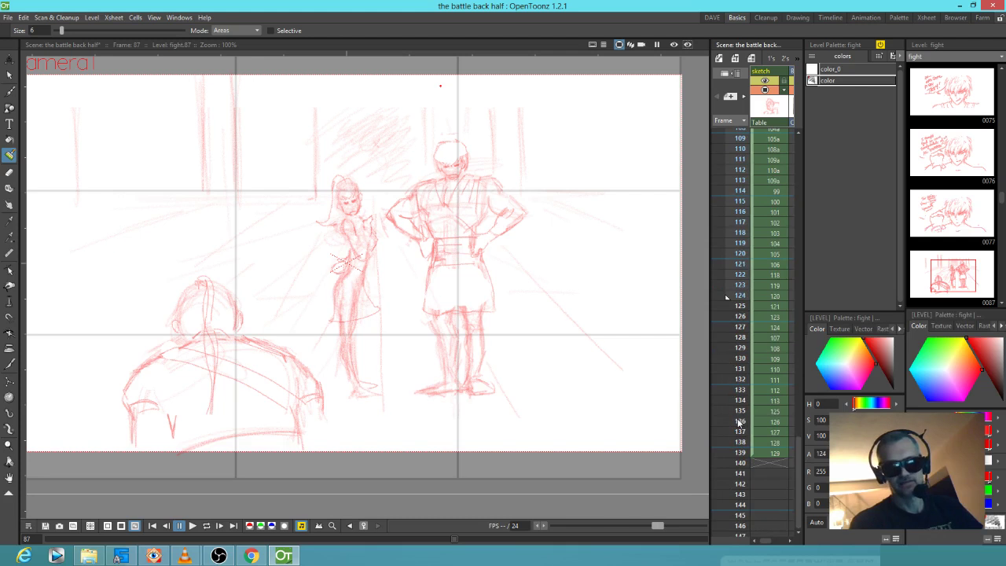
scroll(742, 456, "up", 6)
scroll(742, 456, "up", 3)
scroll(742, 454, "down", 12)
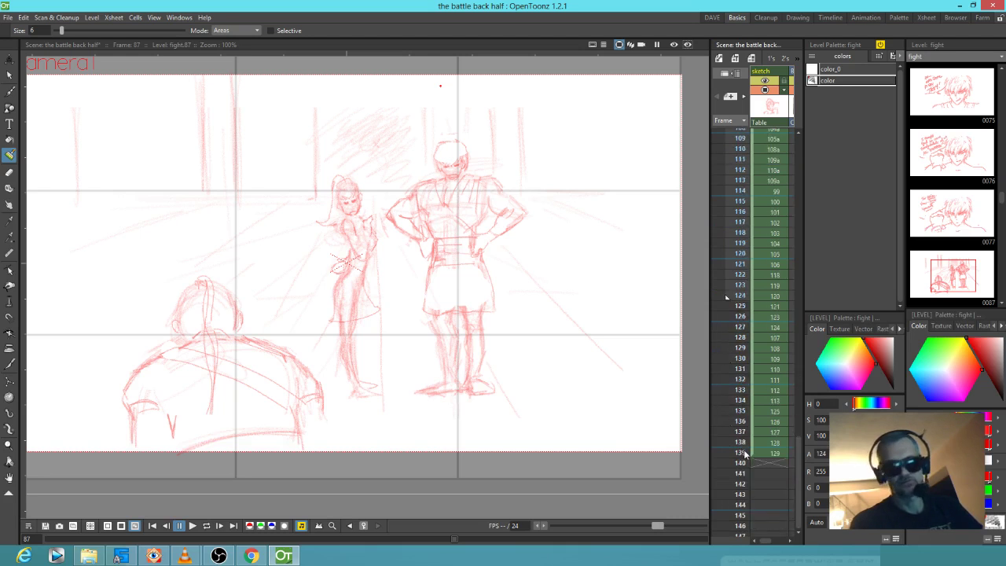
scroll(744, 423, "up", 8)
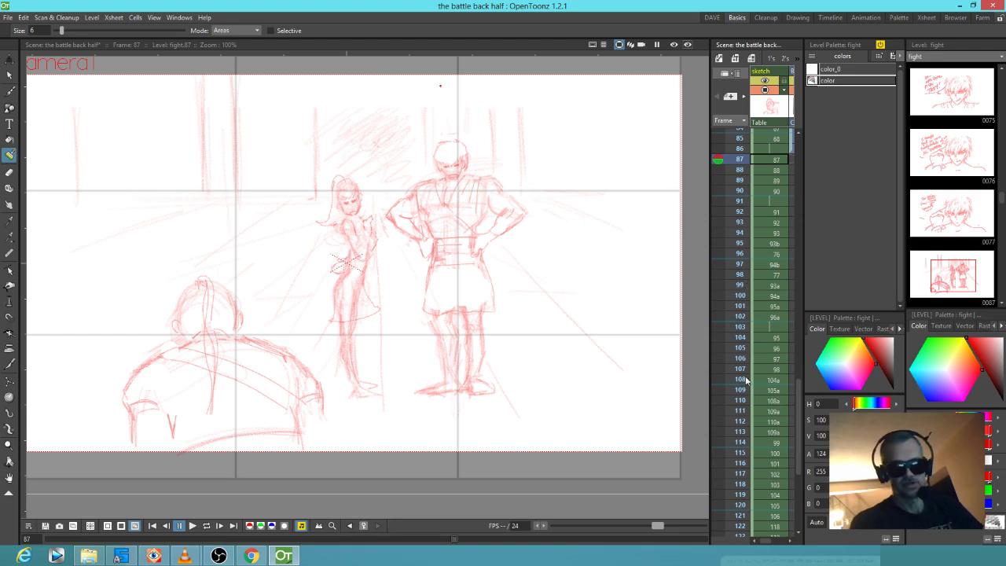
left_click(745, 484)
scroll(746, 481, "down", 5)
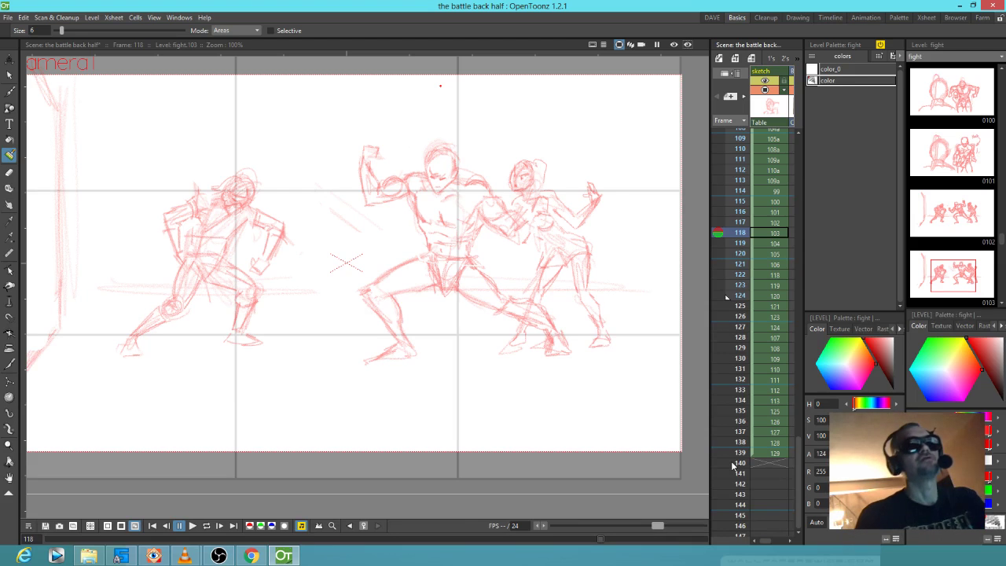
scroll(732, 466, "up", 5)
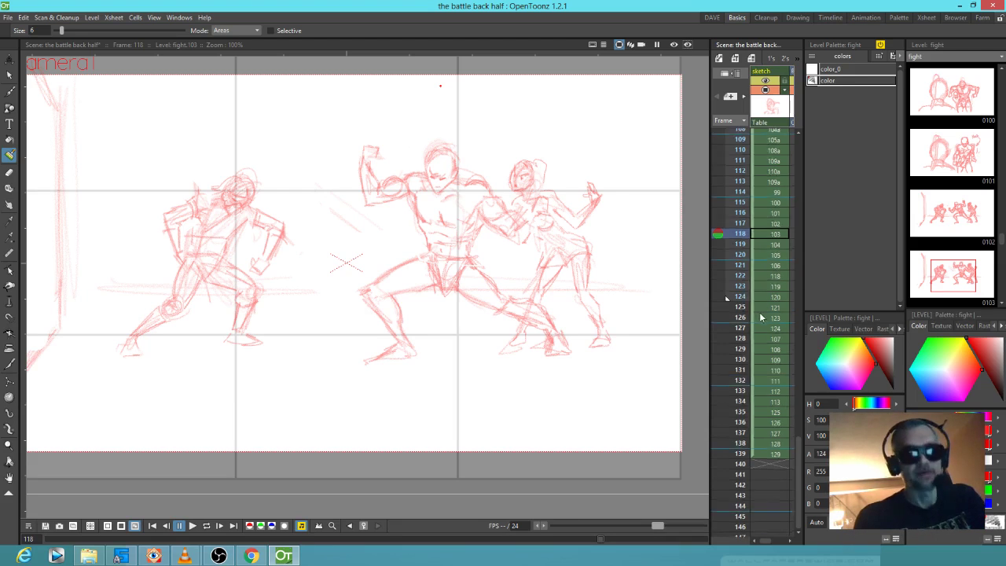
Return to frame 87 and step through the rough sketches of the three characters up to frame 91
mouse_move(768, 403)
left_mouse_down()
mouse_move(796, 412)
mouse_move(760, 418)
left_mouse_up()
scroll(731, 210, "up", 3)
scroll(738, 362, "right", 1)
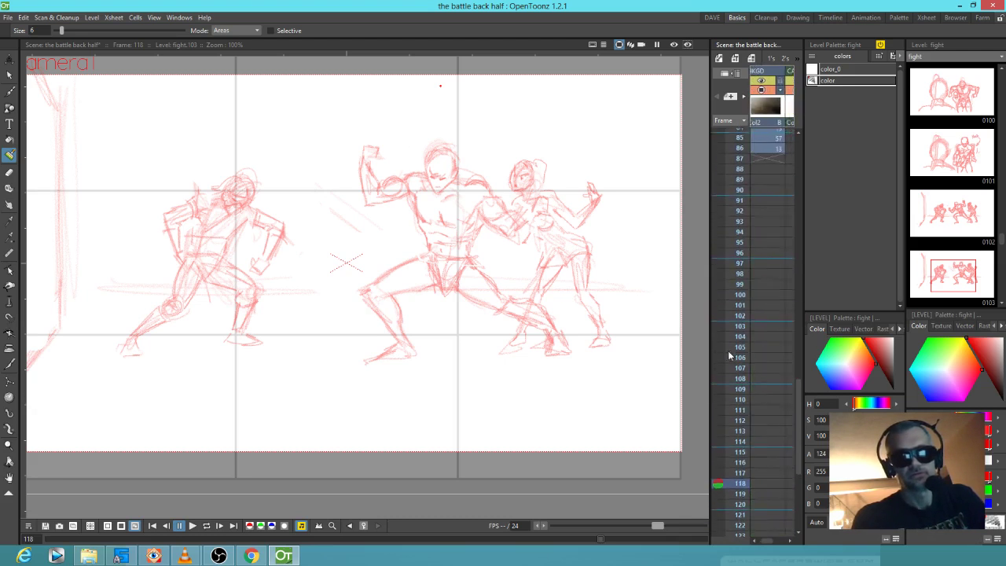
left_click(740, 161)
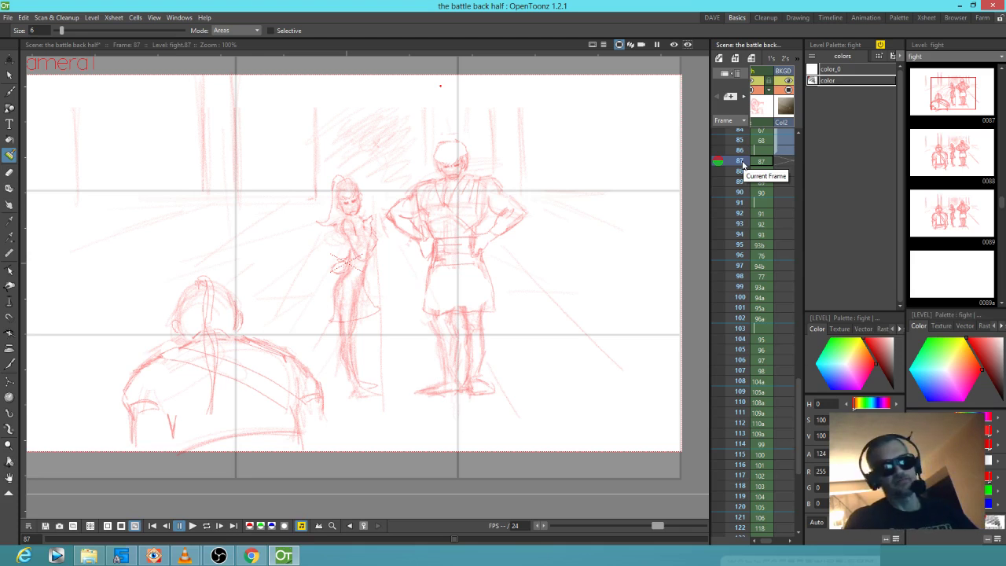
key("period")
key("comma")
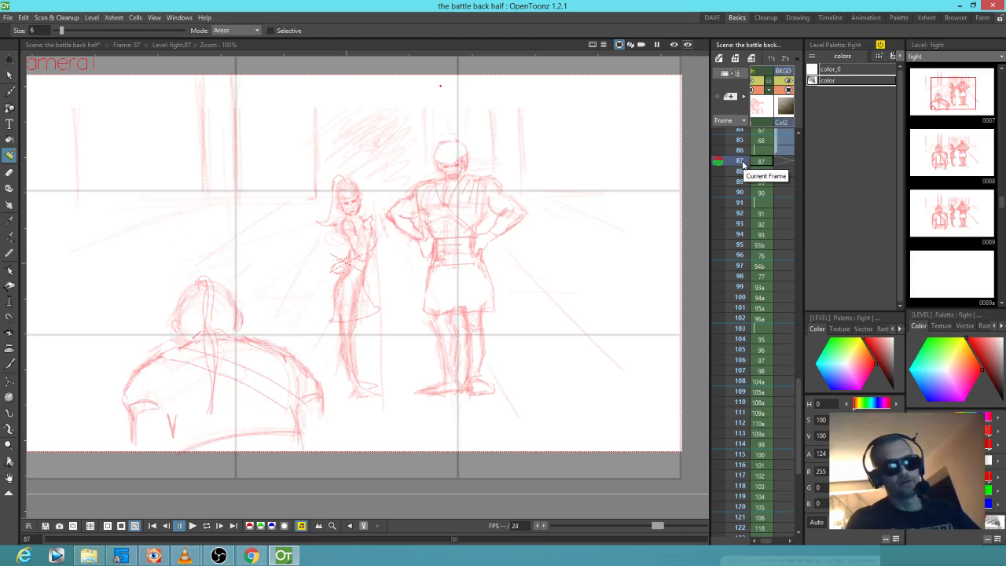
key("period")
key("period")
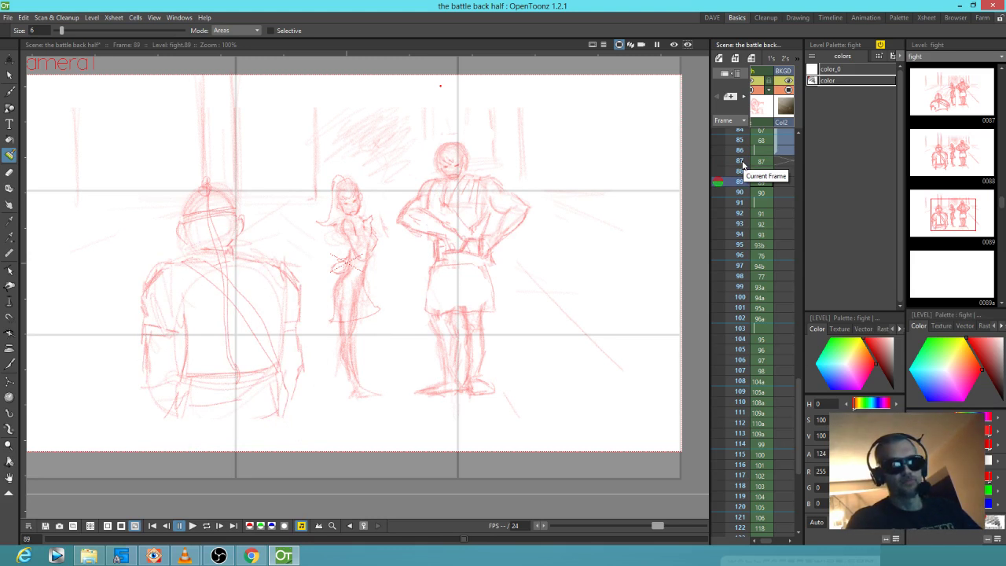
key("period")
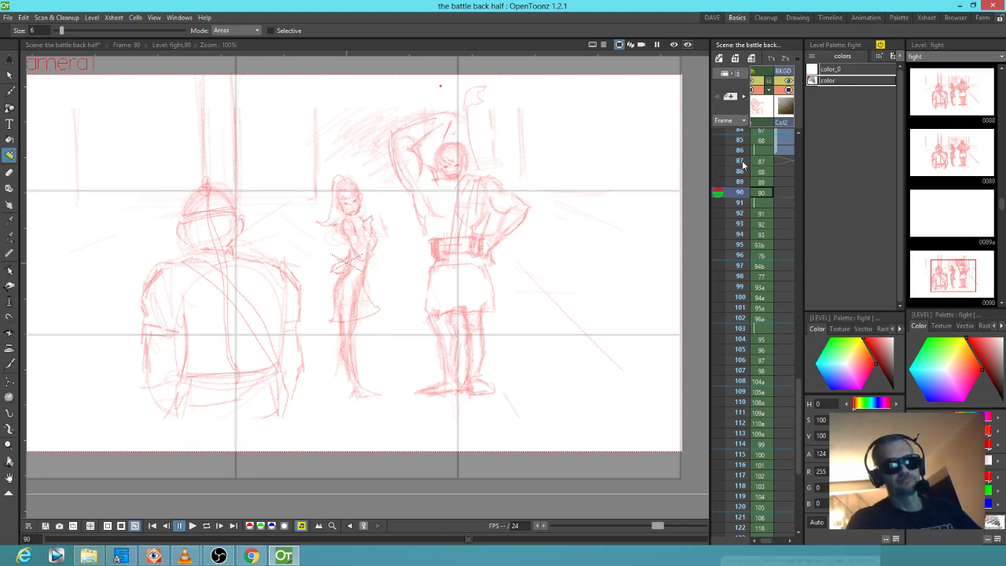
key("period")
key("period")
key("comma")
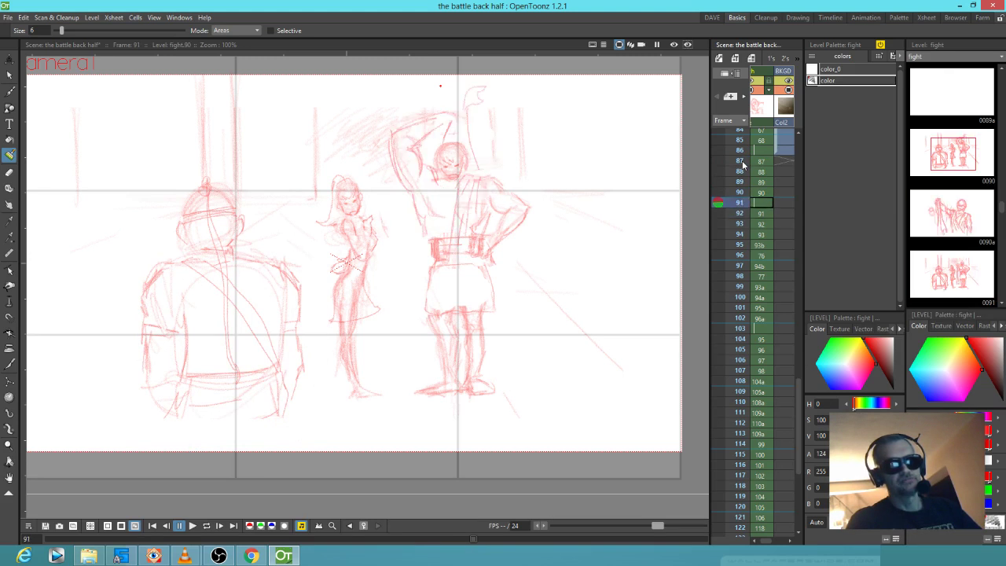
Make the ink column visible in the viewer again
left_click_drag(770, 210, 715, 217)
scroll(732, 220, "right", 3)
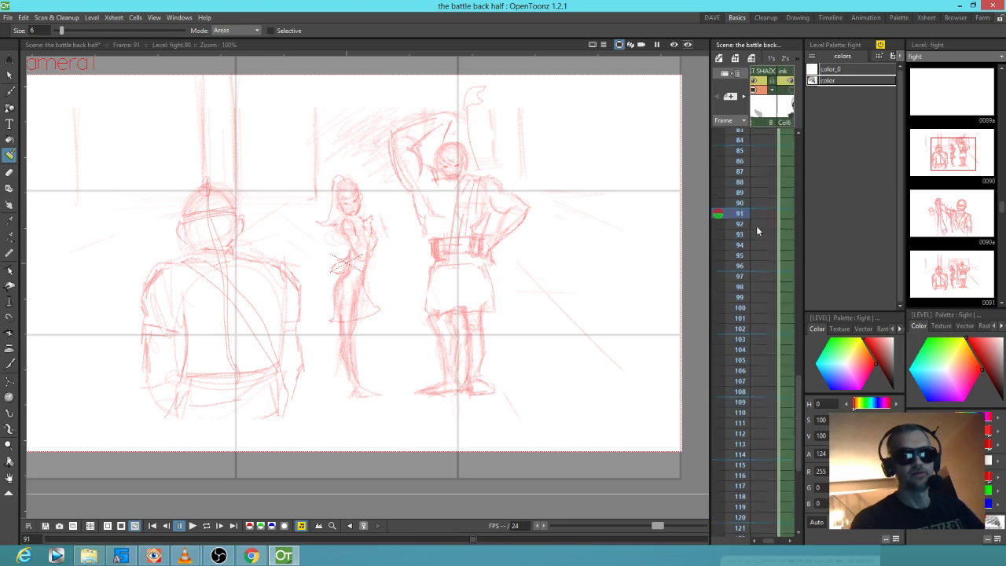
left_click(770, 91)
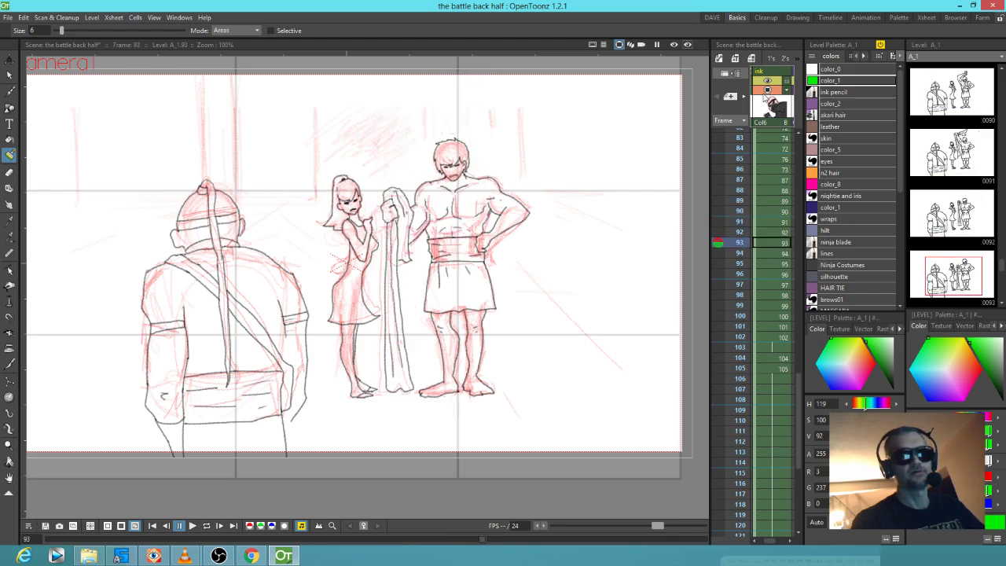
Step through the inked drawings from frame 93 to frame 101 against their sketches
key("Down")
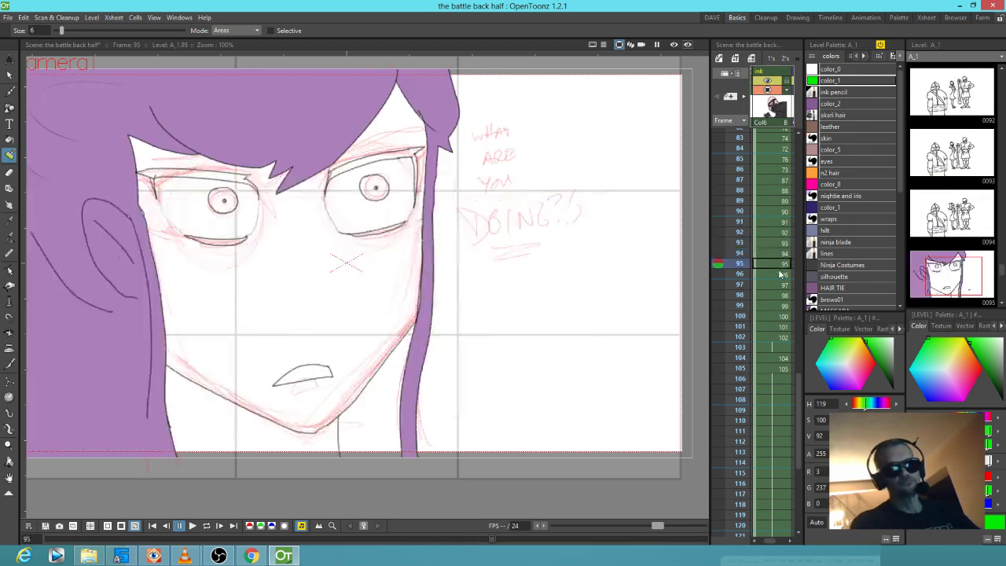
key("Up")
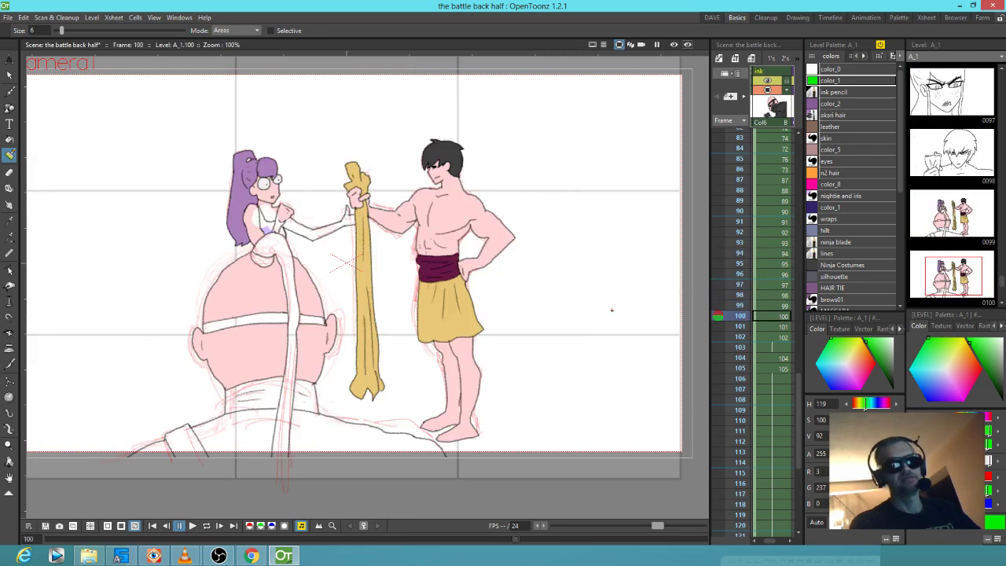
key("Up")
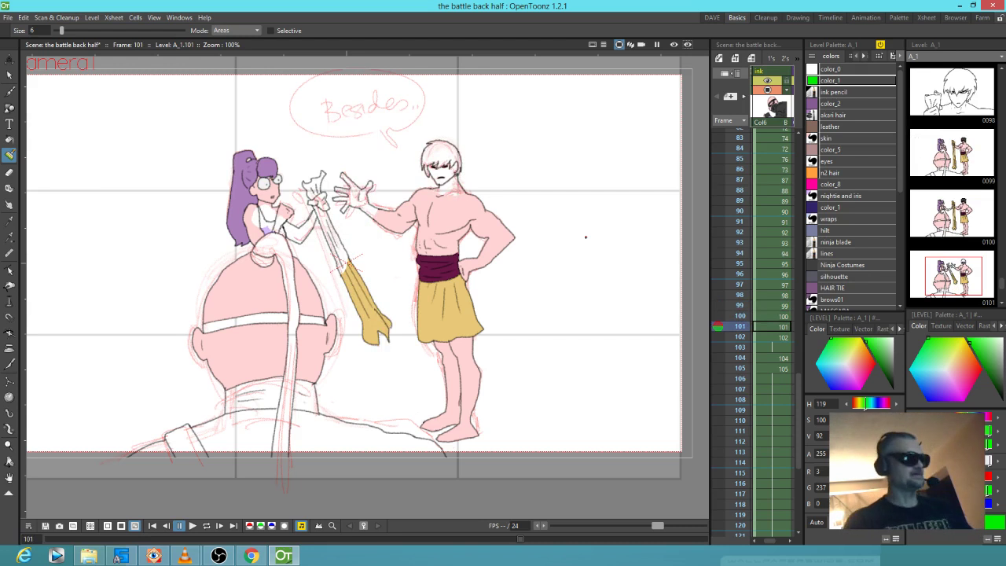
Select the wraps style in the level palette and view the painted shot at frame 73
left_click(810, 220)
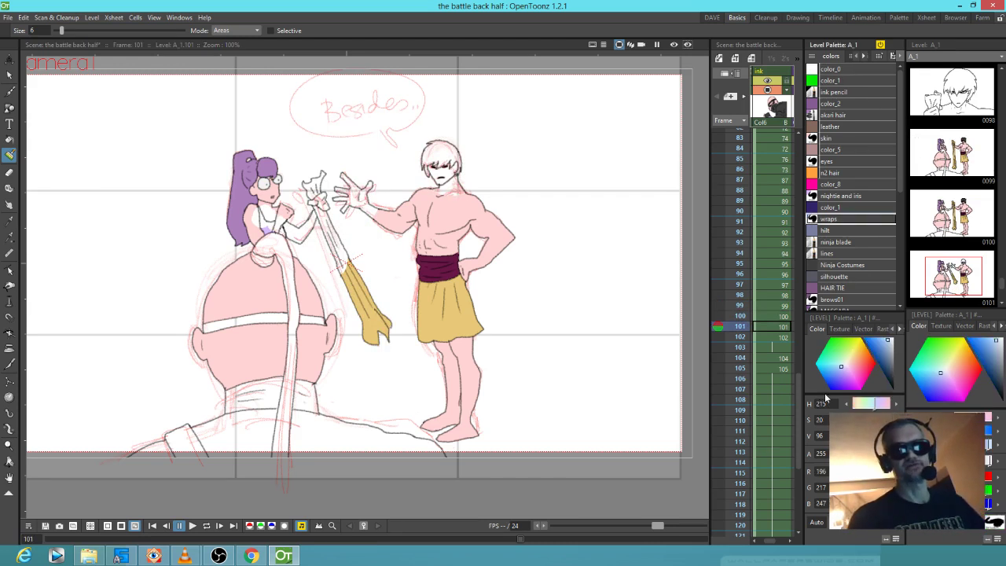
scroll(773, 346, "up", 5)
scroll(773, 346, "up", 2)
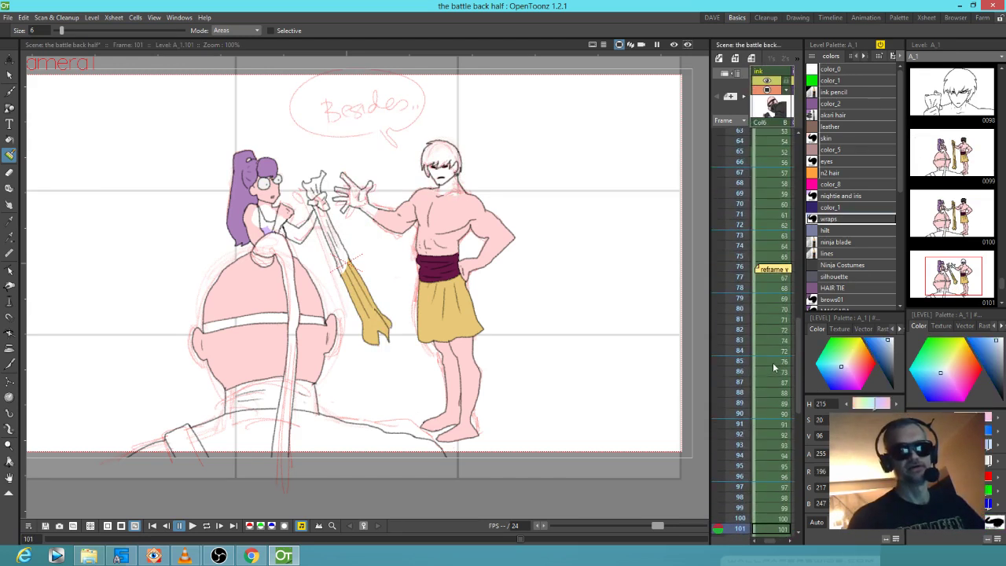
left_click(739, 161)
left_click(732, 235)
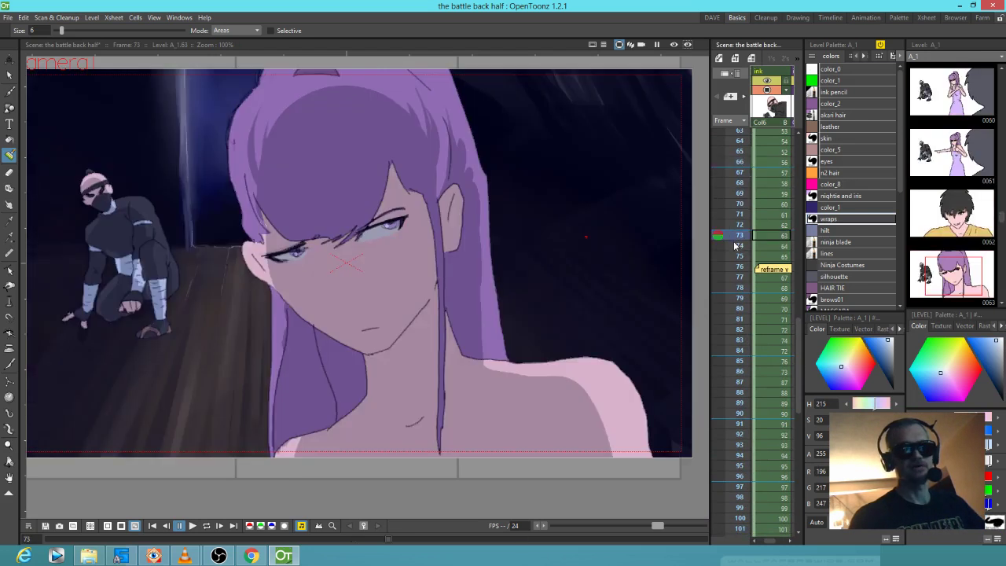
Go to frame 107 and step back through the partly coloured drawings to frame 99
scroll(787, 381, "down", 8)
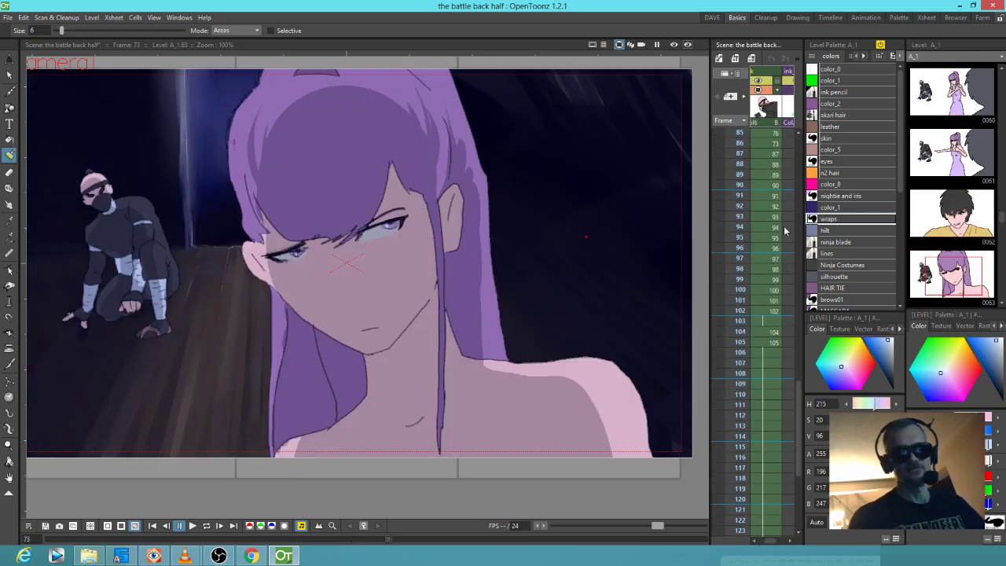
left_click(739, 334)
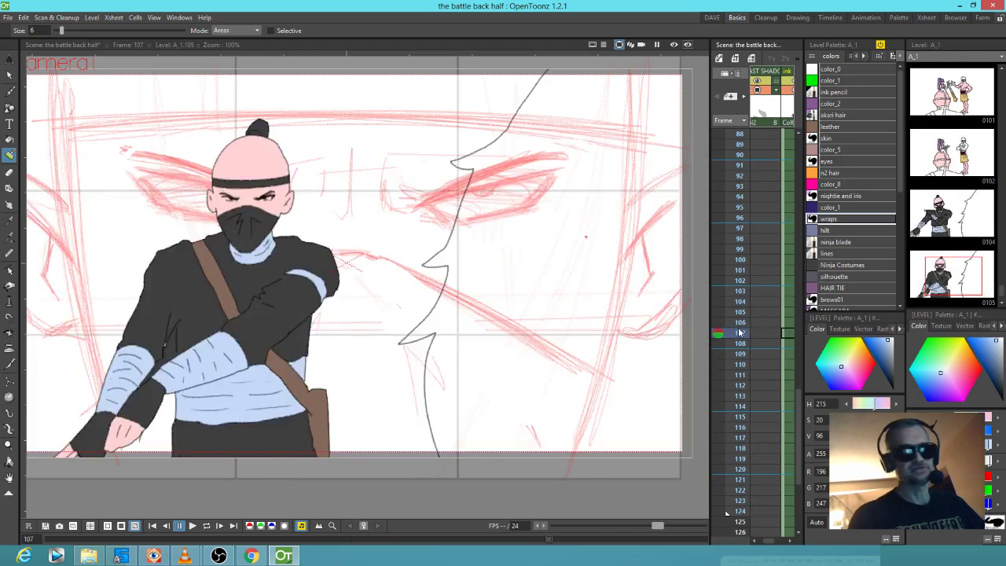
key("Up")
key("Up")
key("Up")
key("Up")
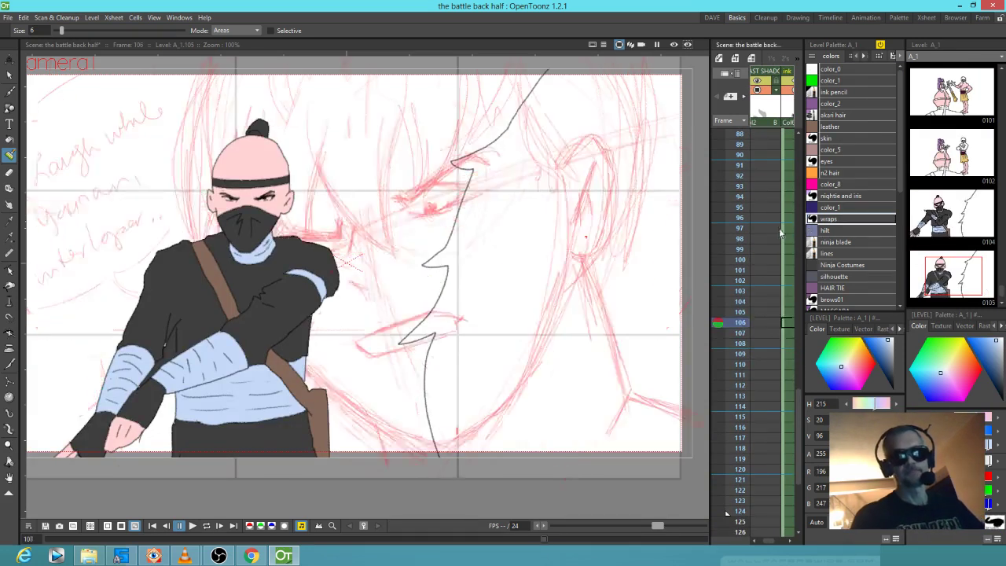
key("Up")
key("Up")
key("Up")
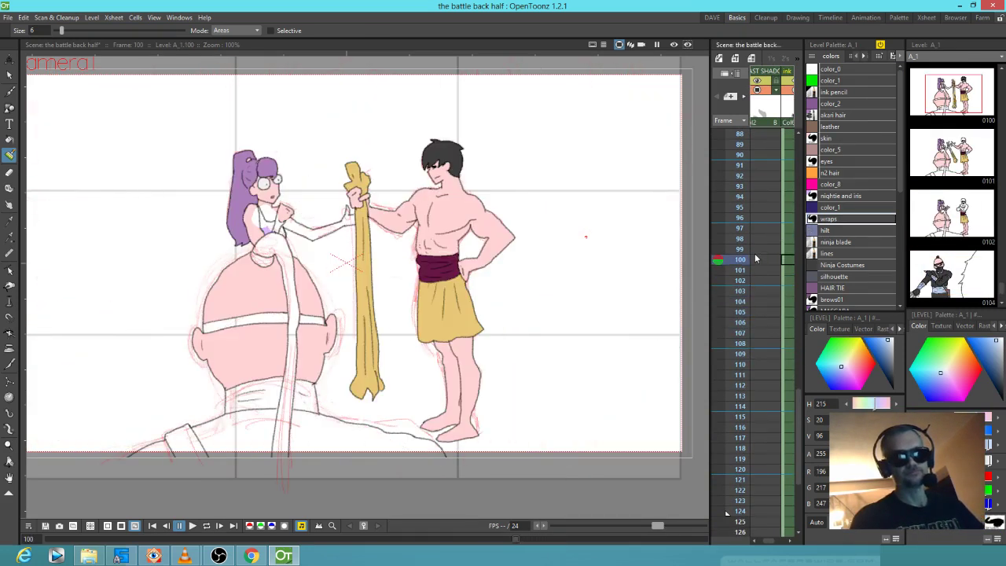
key("Up")
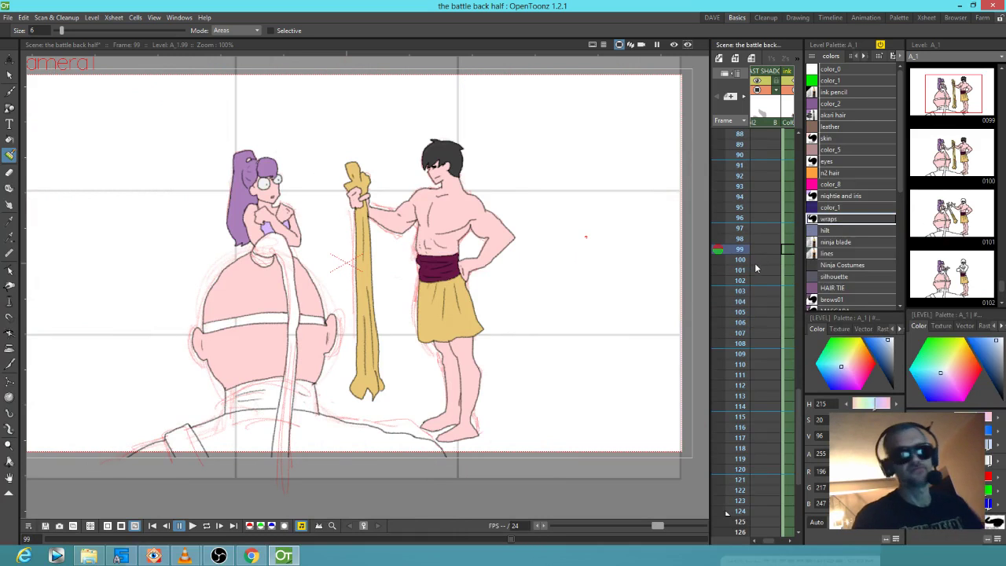
Compare frames 99 and 100, and step back through the ink column to the purple-haired woman's close-up at frame 95
key("Down")
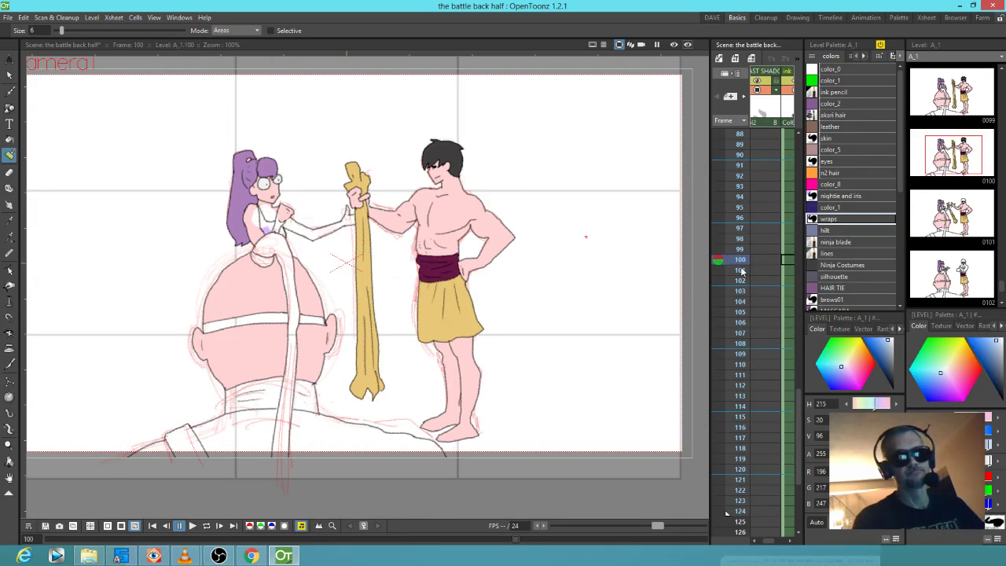
key("Up")
left_click_drag(763, 266, 743, 285)
key("Up")
key("Up")
key("Up")
key("Up")
key("Up")
key("Up")
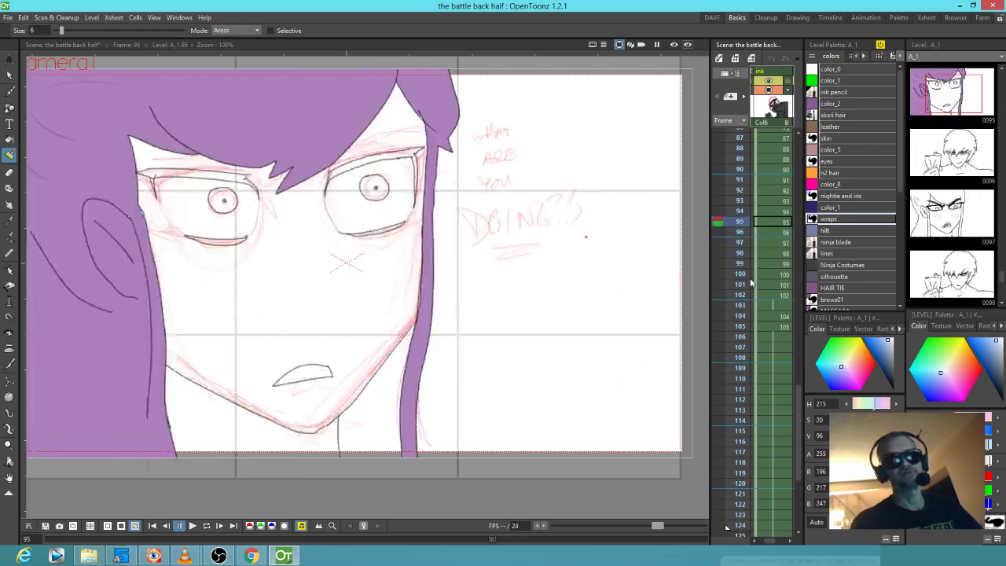
Step back through the ink drawings from the woman's close-up at frame 95 to the three-figure shot at frame 87
key("Up")
key("Up")
key("Up")
key("Up")
key("Up")
key("Up")
key("Up")
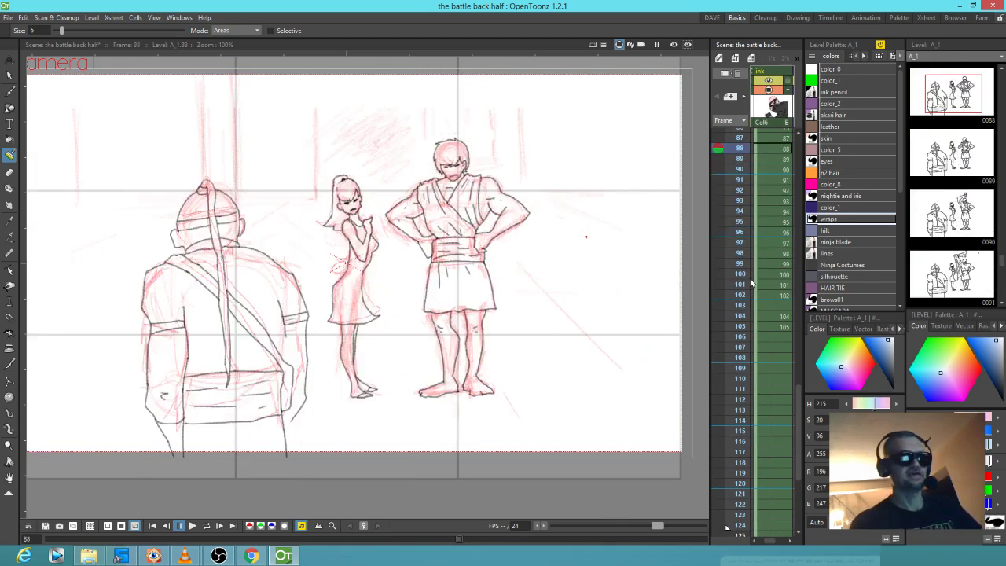
key("Up")
key("Down")
key("Down")
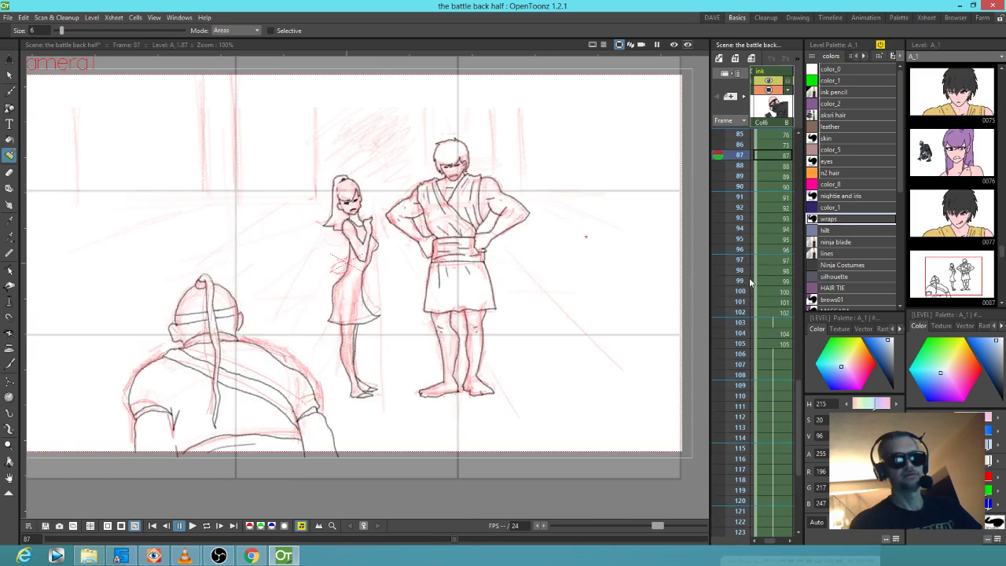
Step forward through the inked three-figure drawings from frame 87 to frame 93, following the man removing his top
key("Down")
key("Down")
key("Down")
key("Down")
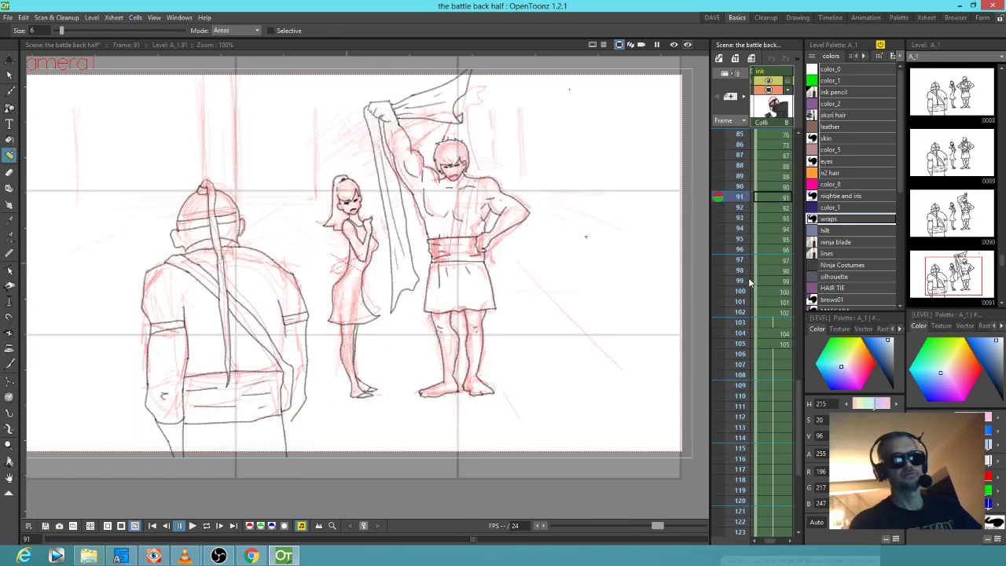
key("Down")
key("Down")
mouse_move(755, 292)
left_mouse_down()
mouse_move(743, 294)
mouse_move(761, 302)
left_mouse_up()
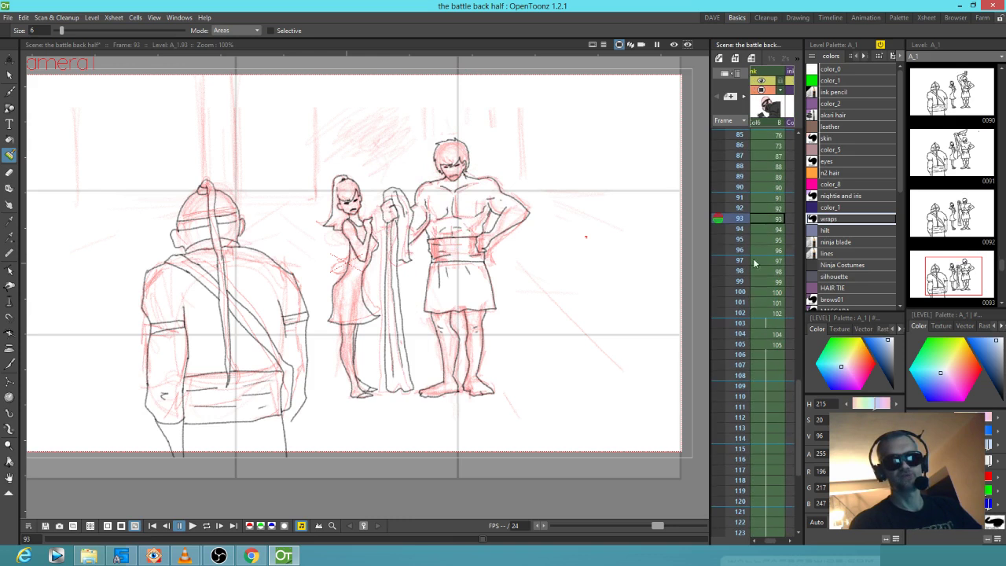
Compare the inked shot at frame 87, the painted ninja at frame 105 and the sketch at frame 108
left_click(739, 156)
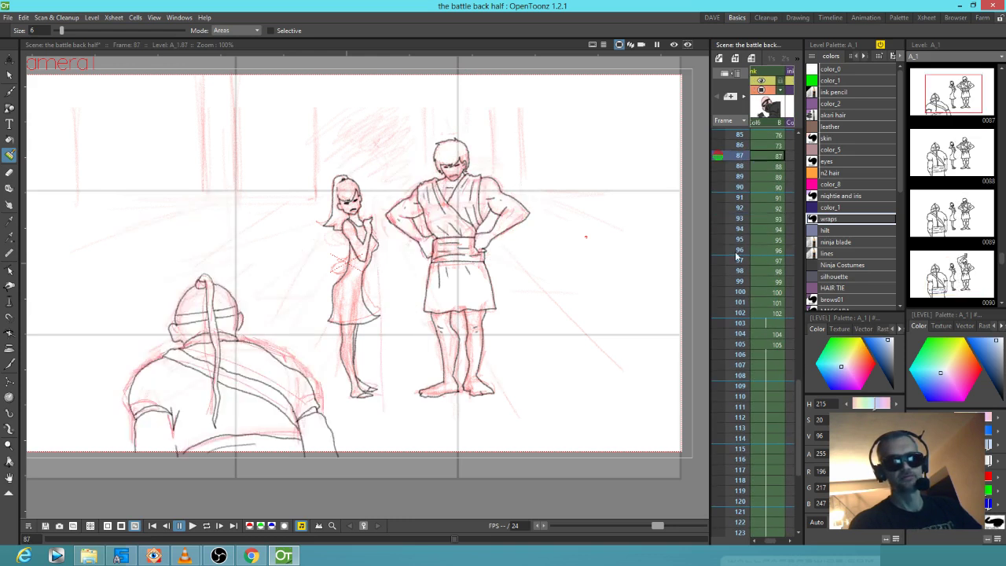
left_click(738, 346)
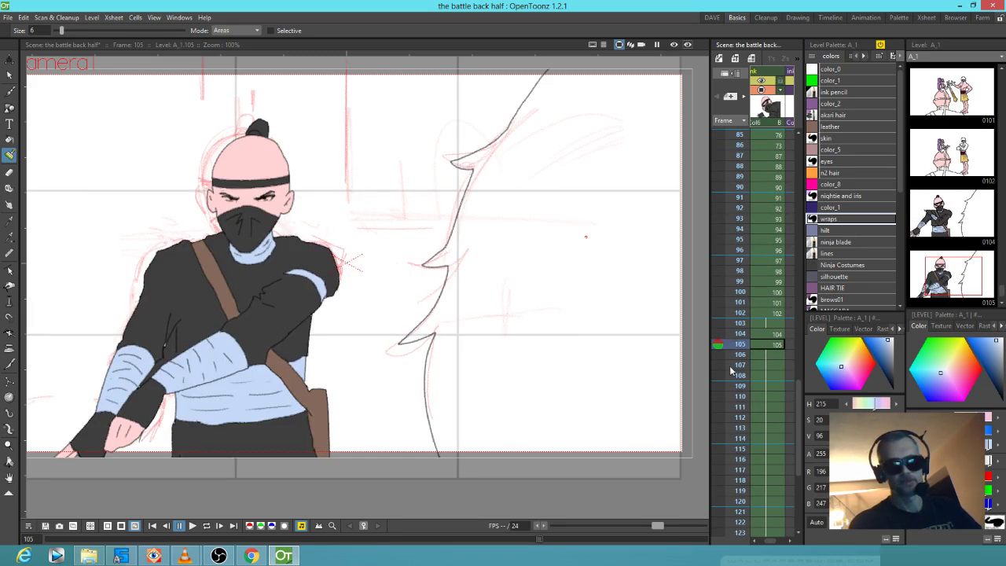
left_click(734, 377)
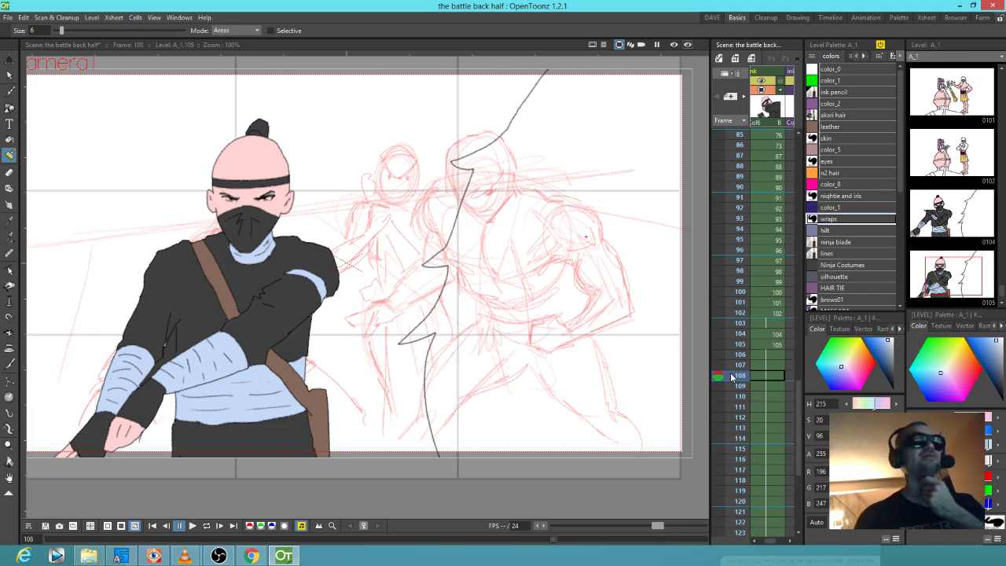
Go through frames 101 to 106 one by one, and return to the ninja drawing at frame 105
left_click(734, 303)
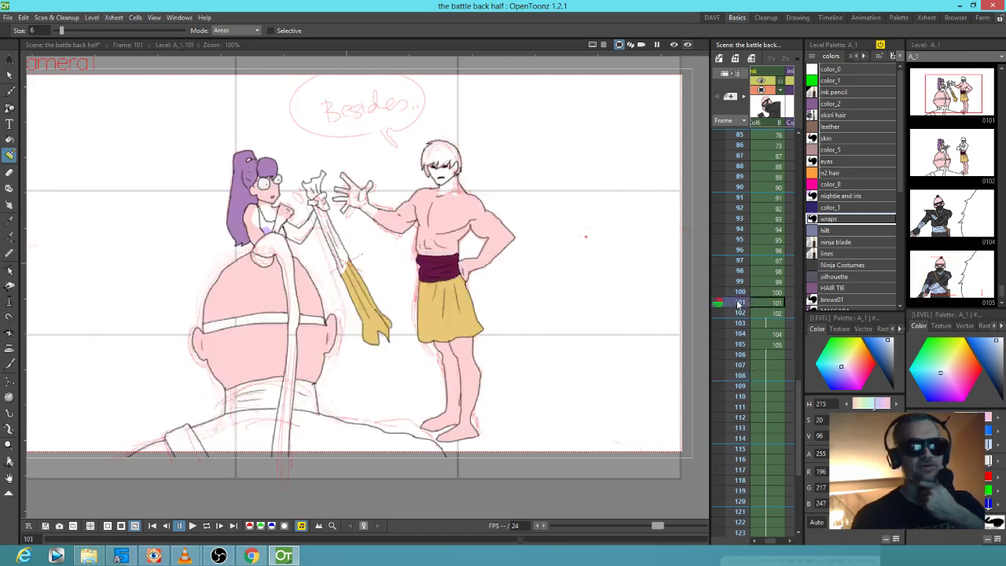
left_click(740, 314)
left_click(743, 323)
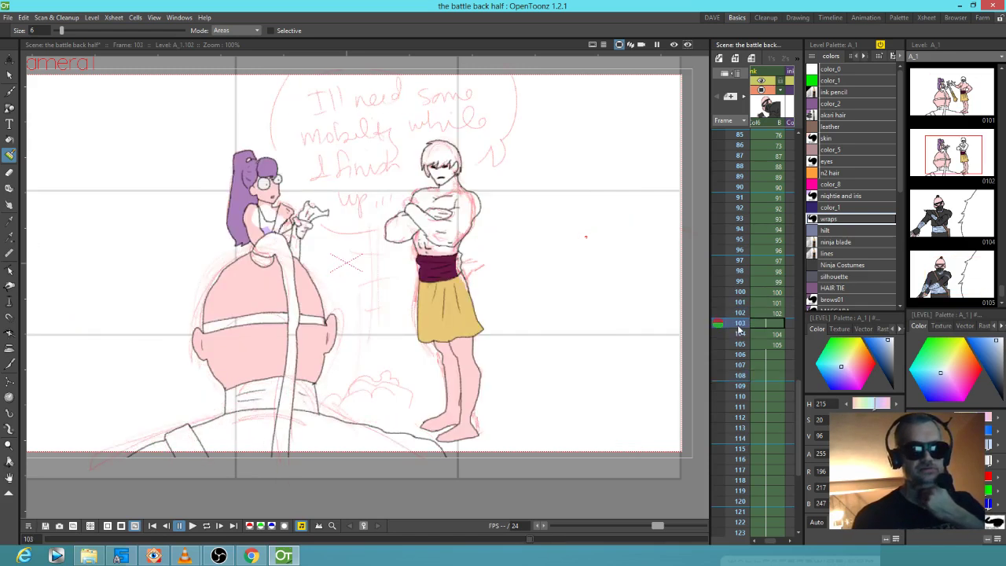
left_click(741, 334)
left_click(738, 345)
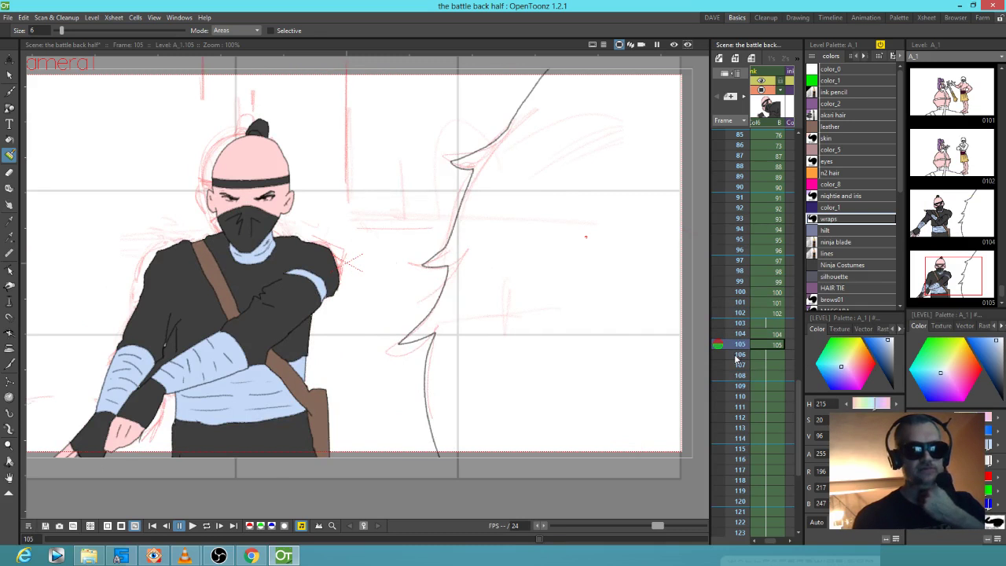
left_click(739, 355)
left_click(740, 346)
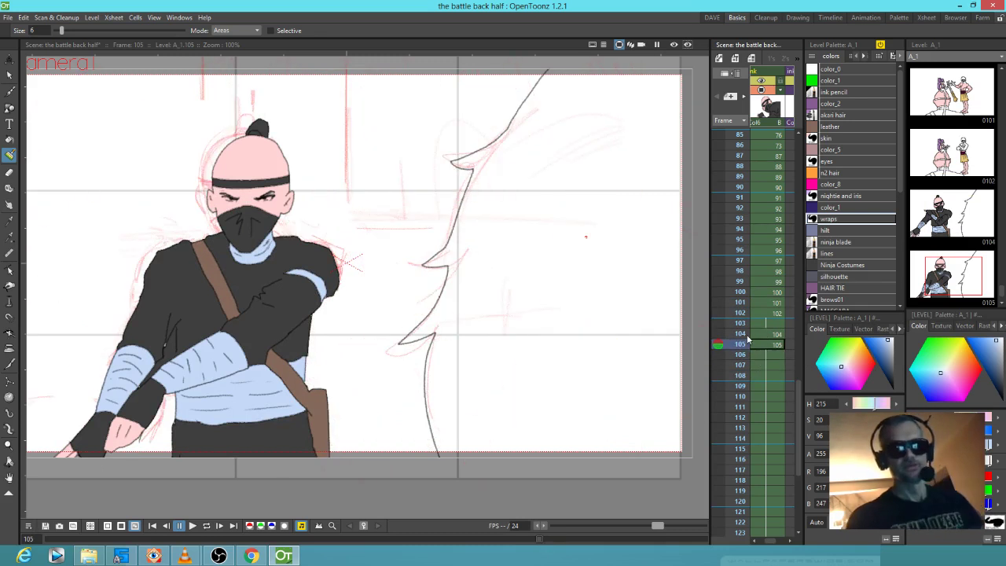
Start a new brush drawing at frame 106 of the ink column and select the ink pencil style for it
left_click(739, 355)
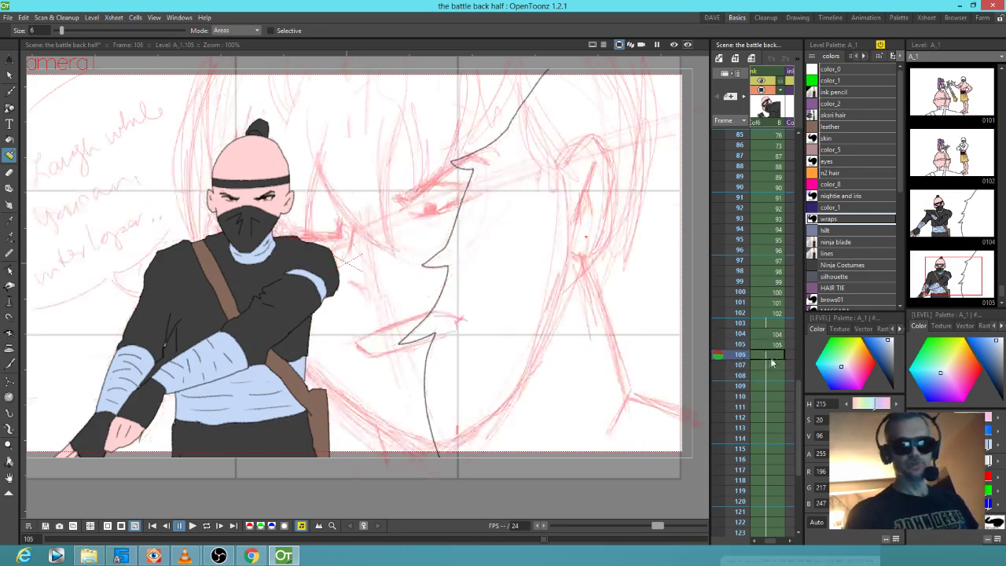
key("comma")
key("period")
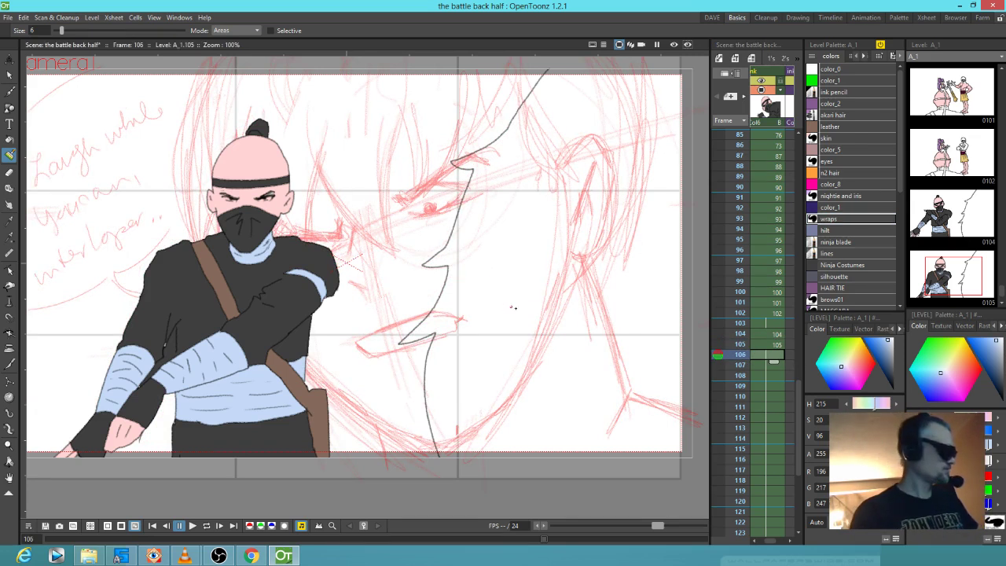
key("b")
left_click(540, 328)
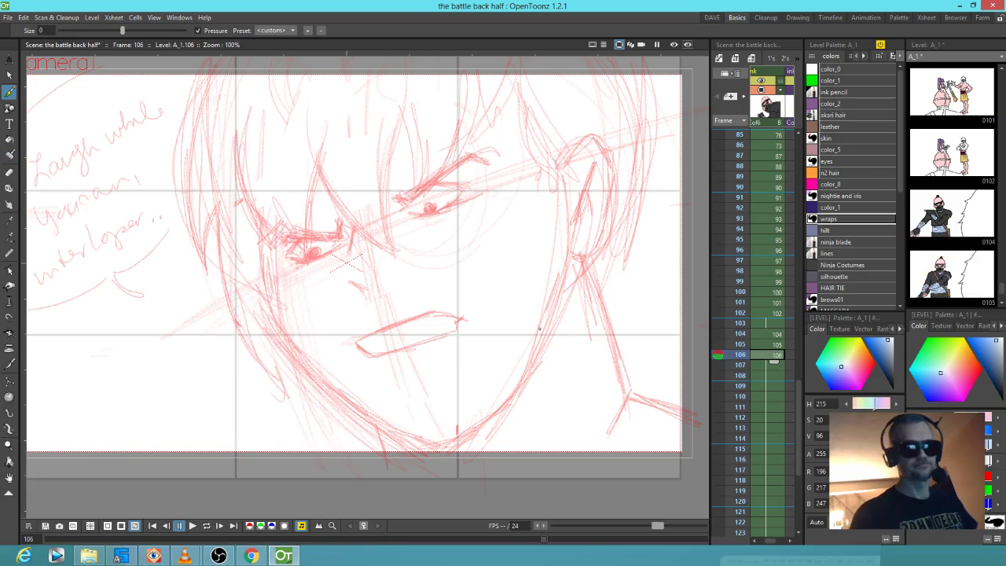
left_click(844, 93)
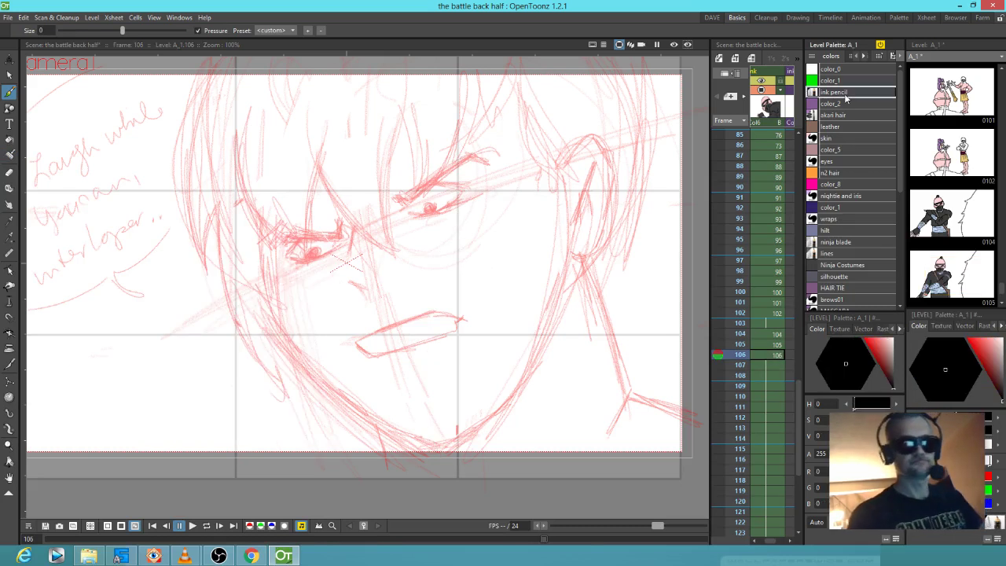
Ink the man's fringe, outer ear, neck, jaw and mouth over the close-up sketch at frame 106
mouse_move(314, 163)
left_mouse_down()
mouse_move(387, 250)
mouse_move(387, 167)
mouse_move(401, 118)
mouse_move(411, 197)
mouse_move(498, 102)
mouse_move(558, 167)
mouse_move(585, 132)
mouse_move(596, 133)
mouse_move(614, 209)
mouse_move(598, 248)
mouse_move(583, 255)
mouse_move(634, 388)
mouse_move(584, 368)
mouse_move(574, 344)
mouse_move(653, 387)
left_mouse_up()
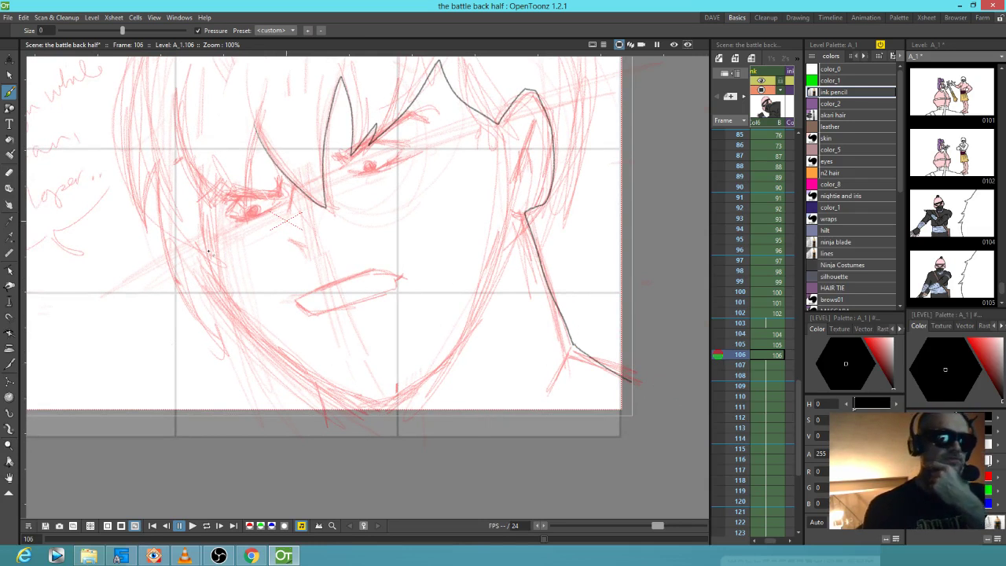
mouse_move(196, 195)
left_mouse_down()
mouse_move(227, 287)
mouse_move(254, 323)
mouse_move(336, 382)
mouse_move(393, 406)
mouse_move(459, 367)
mouse_move(512, 226)
left_mouse_up()
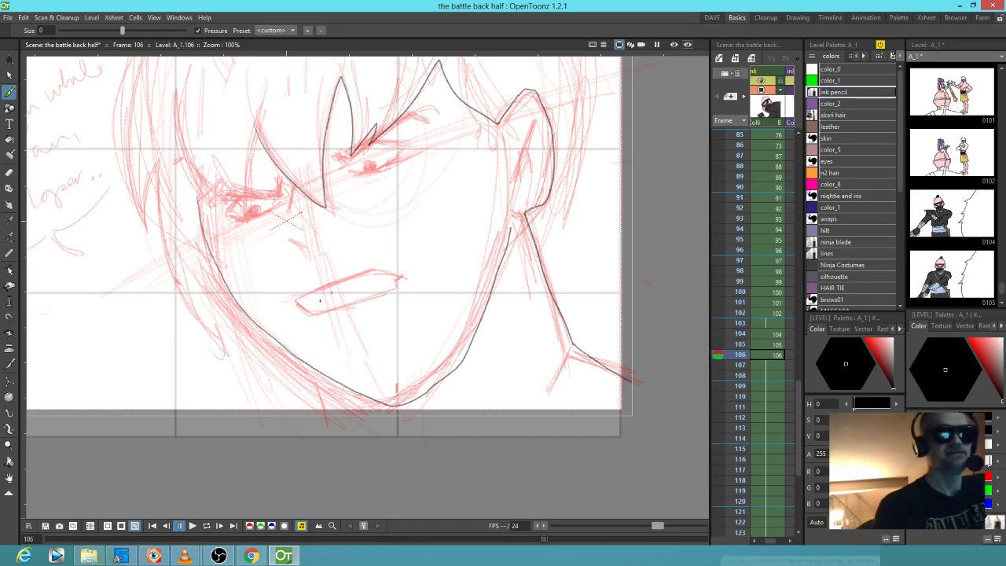
mouse_move(310, 308)
left_mouse_down()
mouse_move(394, 272)
mouse_move(414, 277)
left_mouse_up()
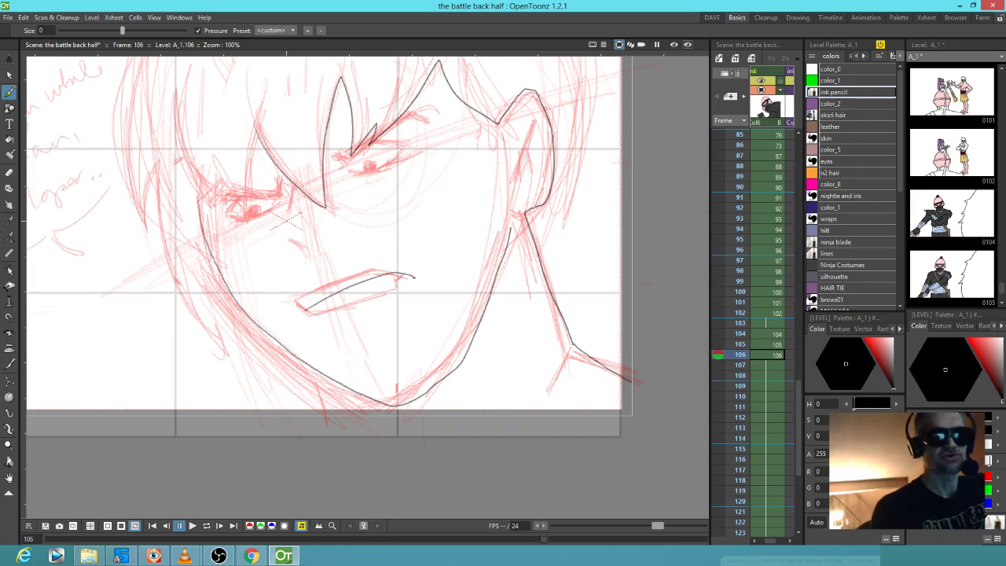
mouse_move(307, 309)
left_mouse_down()
mouse_move(323, 317)
mouse_move(415, 283)
left_mouse_up()
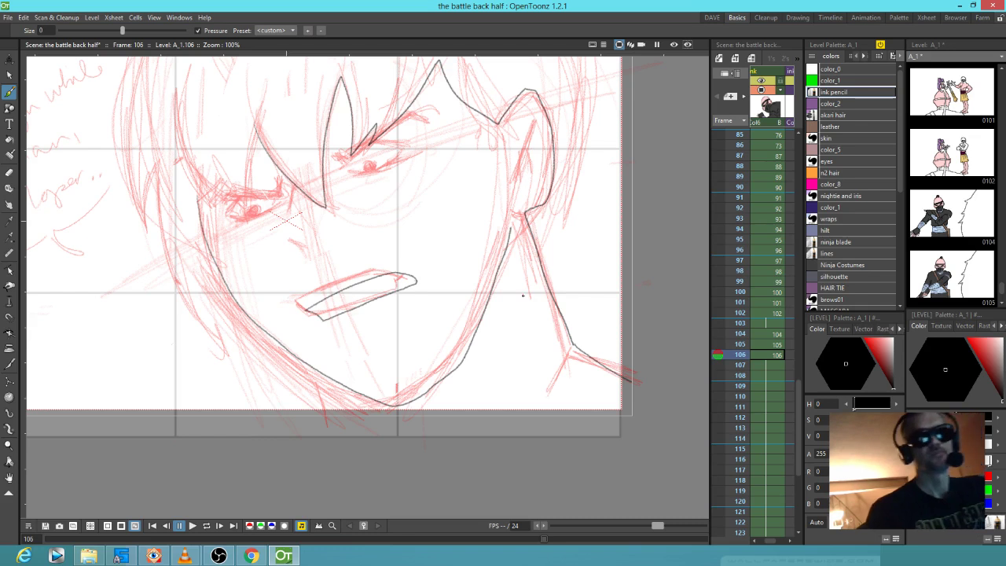
Ink both of the man's eyes, including the lids and pupils, over the sketch
left_click_drag(376, 214, 393, 293)
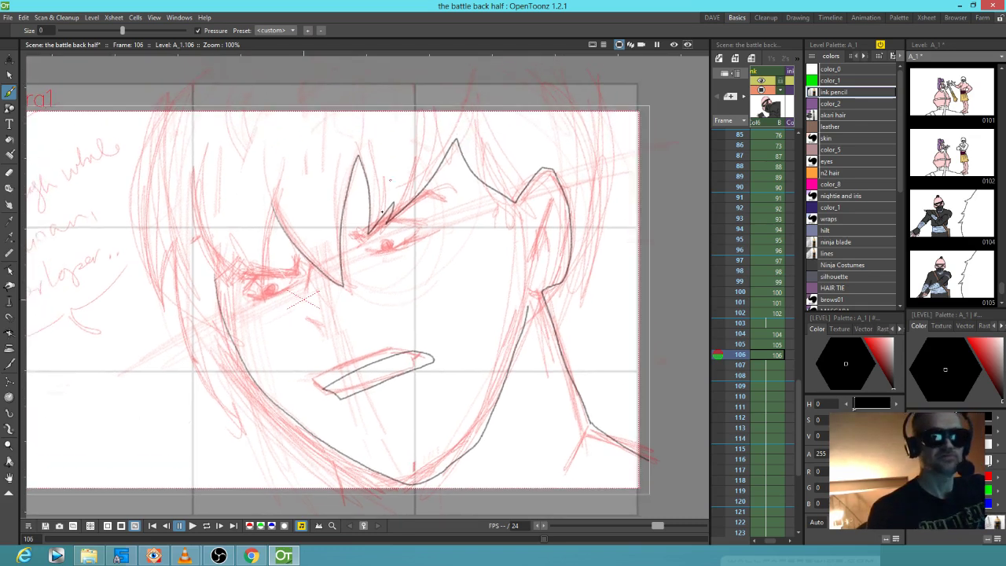
left_click_drag(364, 245, 414, 226)
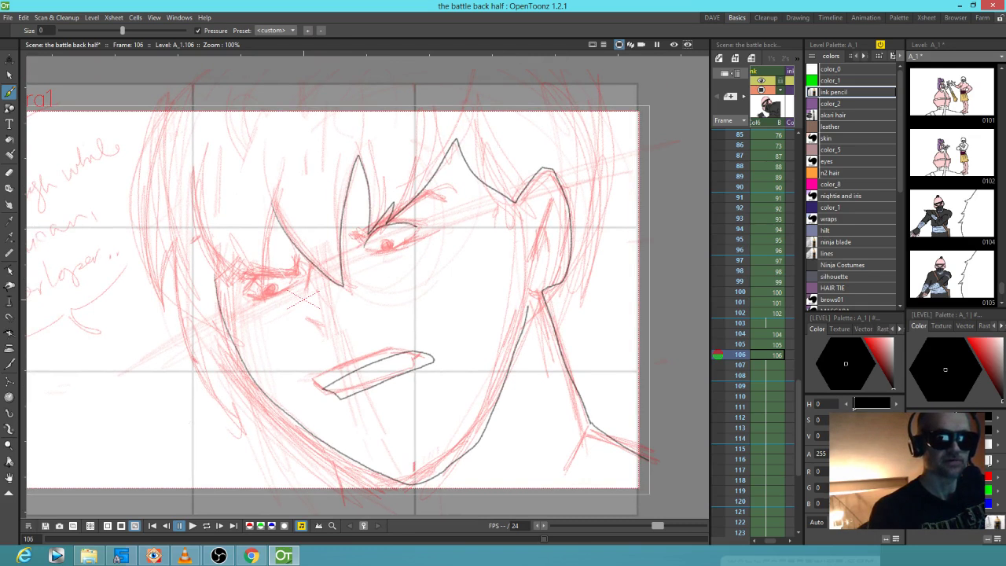
mouse_move(291, 273)
left_mouse_down()
mouse_move(242, 291)
mouse_move(268, 288)
left_mouse_up()
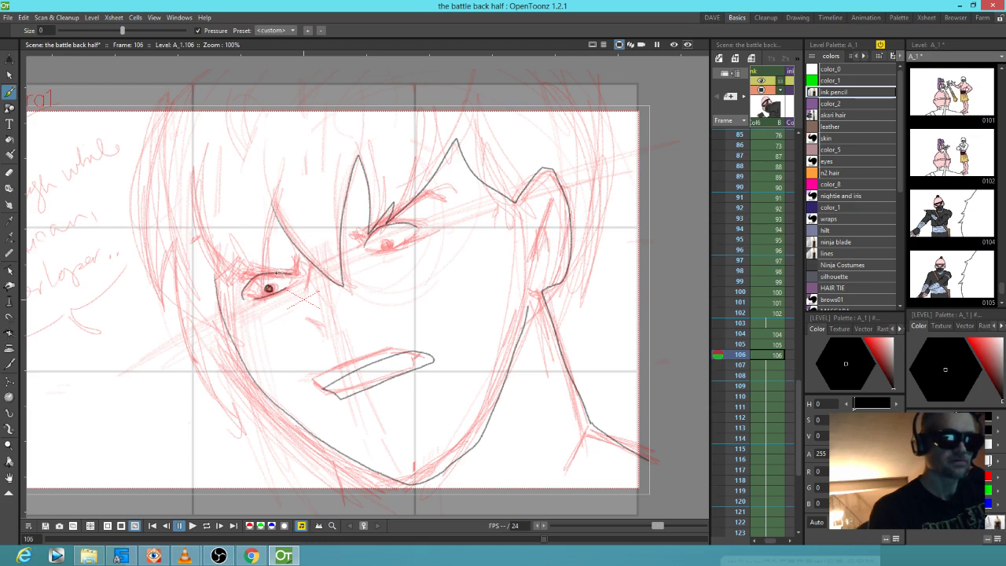
left_click_drag(384, 244, 406, 239)
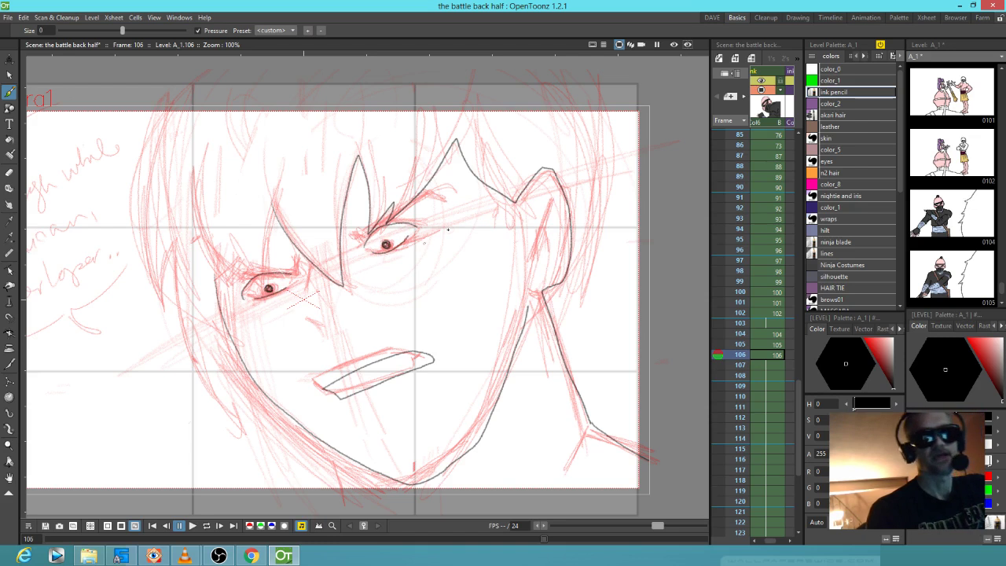
Ink the nose marks, the inner ear folds, and the hair locks that fall beside the face opposite the ear
mouse_move(309, 267)
left_mouse_down()
mouse_move(321, 323)
mouse_move(309, 316)
mouse_move(328, 324)
mouse_move(315, 322)
mouse_move(350, 309)
left_mouse_up()
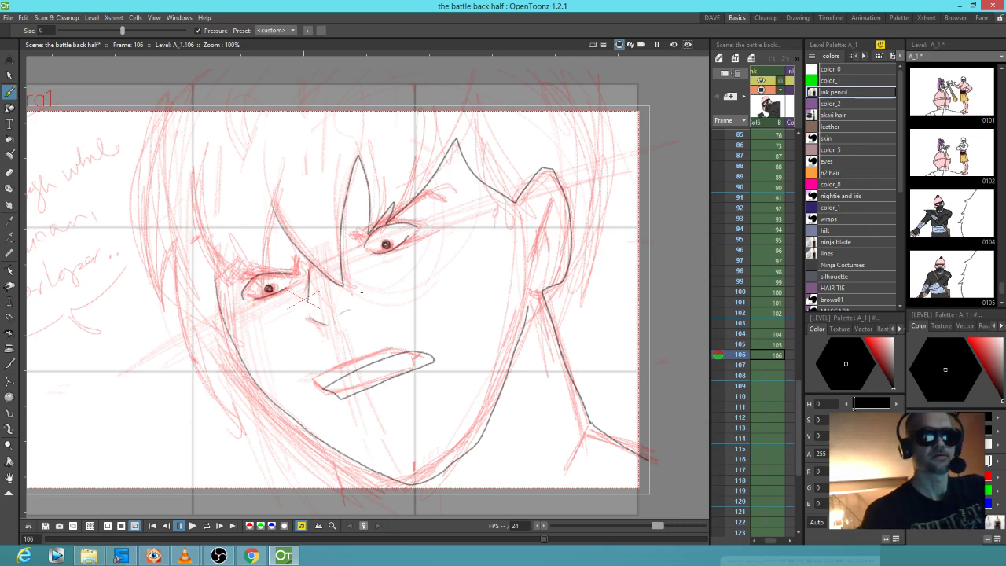
mouse_move(550, 200)
left_mouse_down()
mouse_move(535, 256)
mouse_move(548, 253)
left_mouse_up()
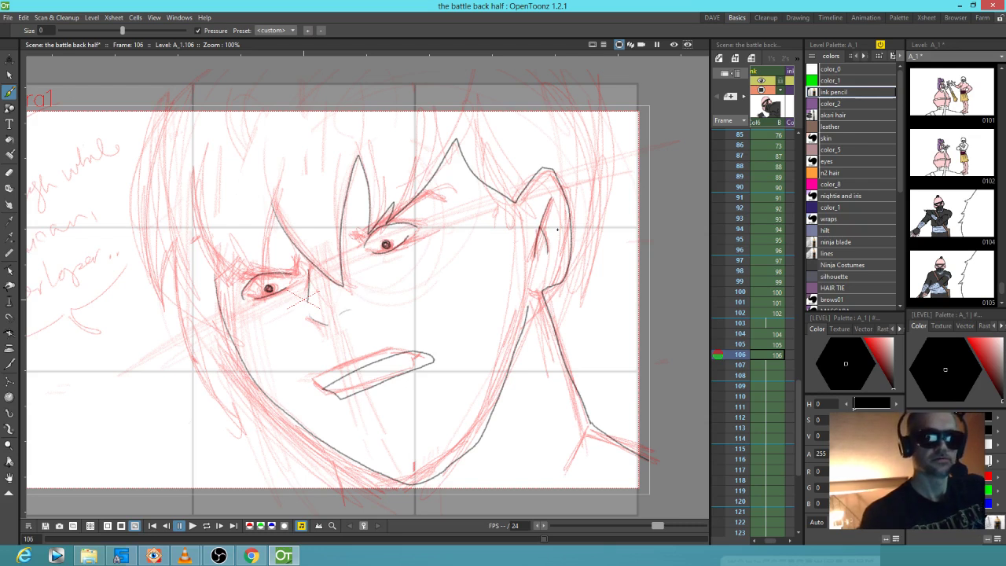
left_click_drag(186, 167, 207, 247)
mouse_move(182, 184)
left_mouse_down()
mouse_move(176, 381)
mouse_move(263, 147)
mouse_move(250, 148)
mouse_move(277, 272)
mouse_move(330, 324)
mouse_move(352, 325)
mouse_move(433, 384)
mouse_move(413, 341)
left_mouse_up()
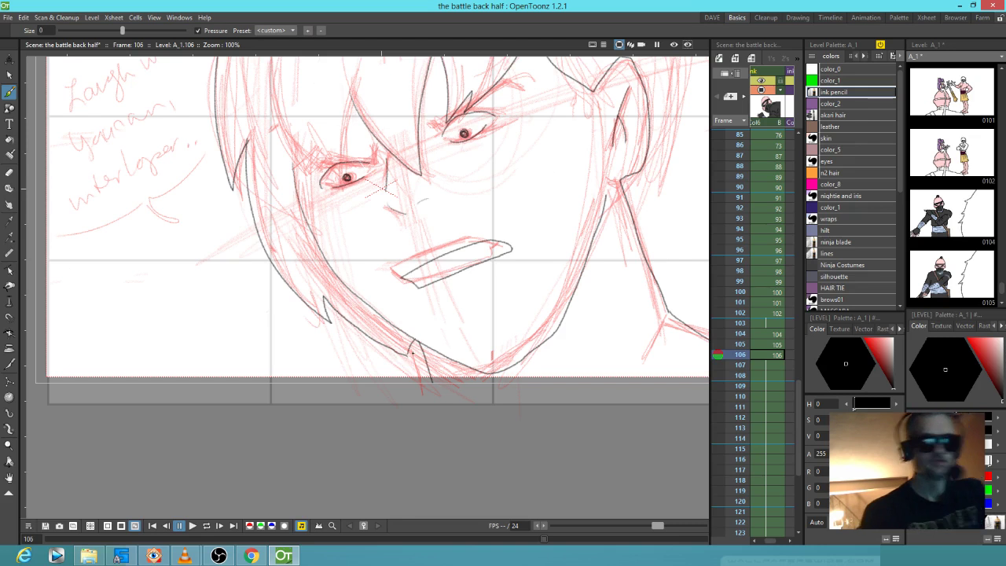
Open the Locator beside the drawing and use its magnified view to check the hair tips along the jaw
left_click(333, 526)
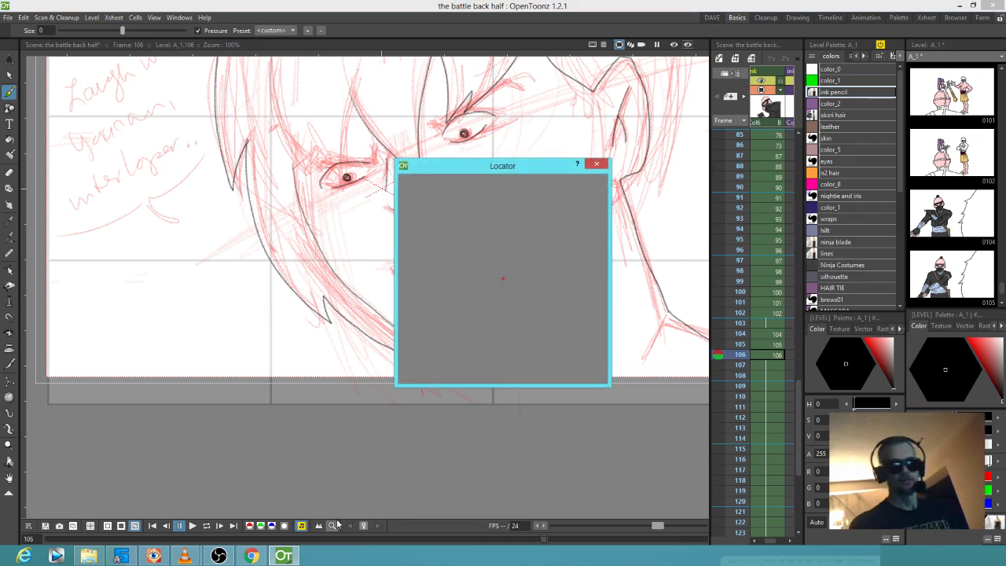
left_click_drag(521, 166, 787, 267)
left_click_drag(393, 322, 283, 352)
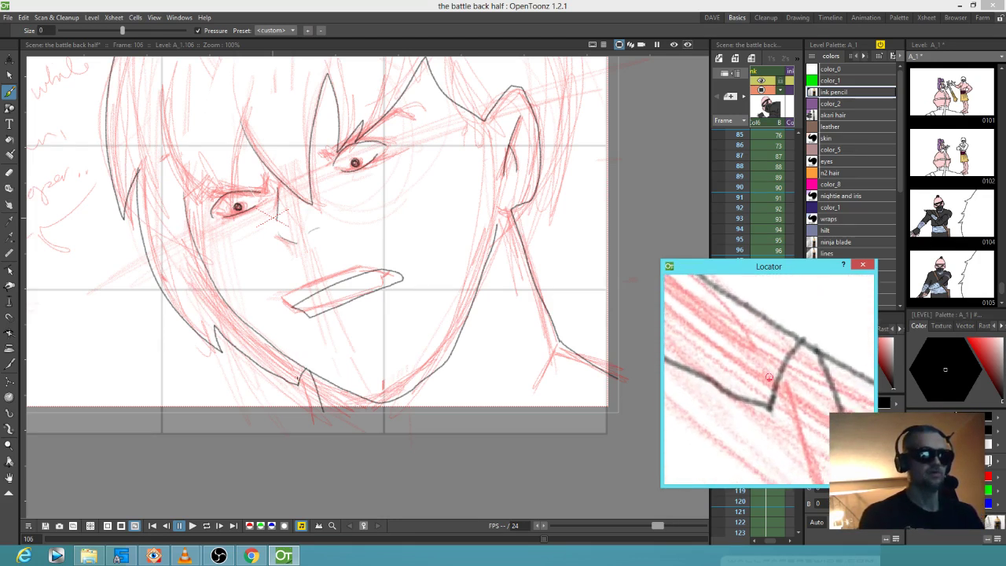
mouse_move(309, 323)
left_mouse_down()
mouse_move(366, 333)
mouse_move(422, 363)
left_mouse_up()
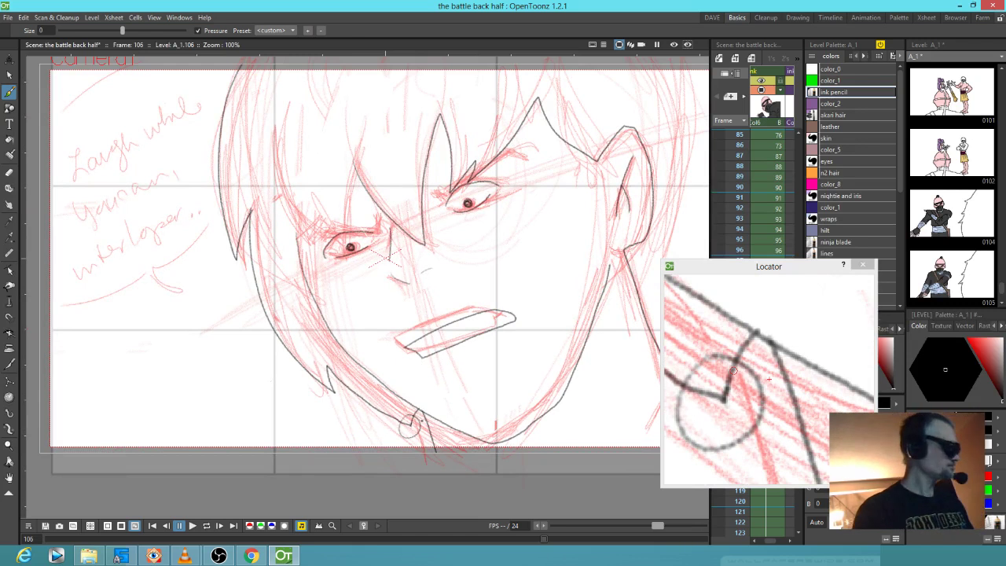
Ink the outer hair contour behind the ear and the fringe strands over the eye farther from the ear
left_click_drag(576, 351, 357, 388)
mouse_move(471, 298)
left_mouse_down()
mouse_move(454, 340)
mouse_move(481, 332)
mouse_move(495, 302)
mouse_move(521, 126)
mouse_move(515, 97)
left_mouse_up()
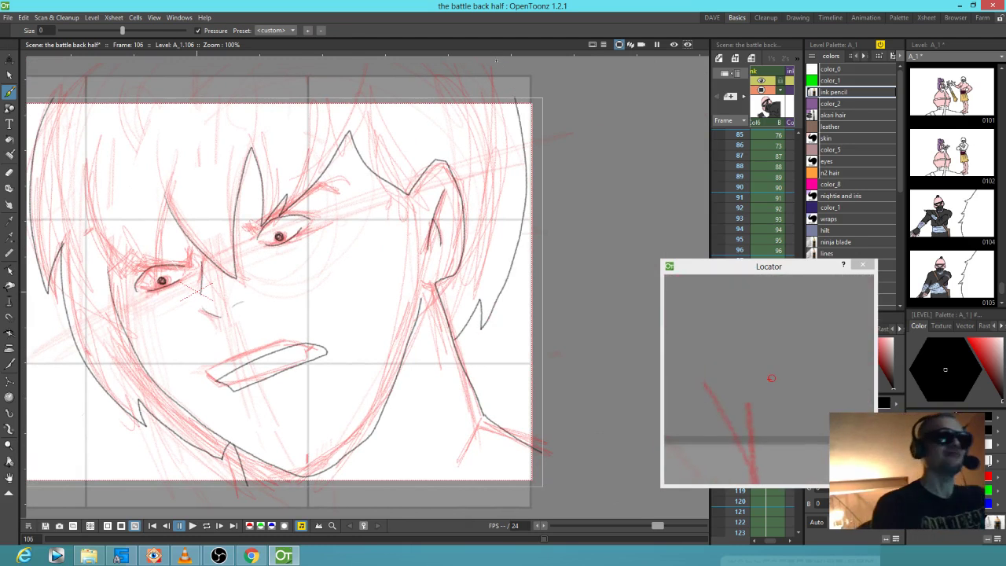
mouse_move(87, 163)
left_mouse_down()
mouse_move(94, 229)
mouse_move(131, 283)
mouse_move(124, 255)
left_mouse_up()
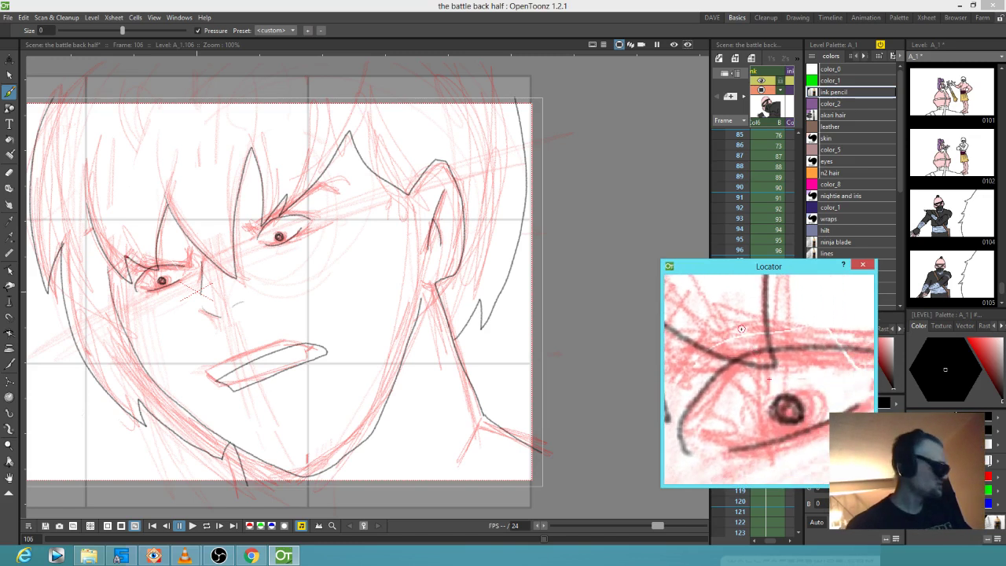
Touch up the eye nearer the ear, joining its upper and lower lid lines at the inner corner
key("a")
key("alt")
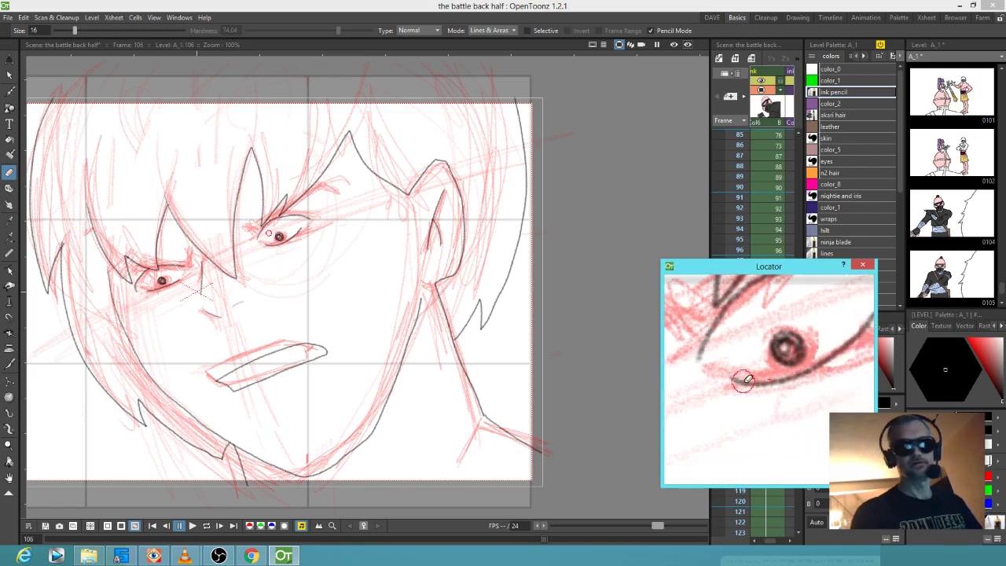
key("b")
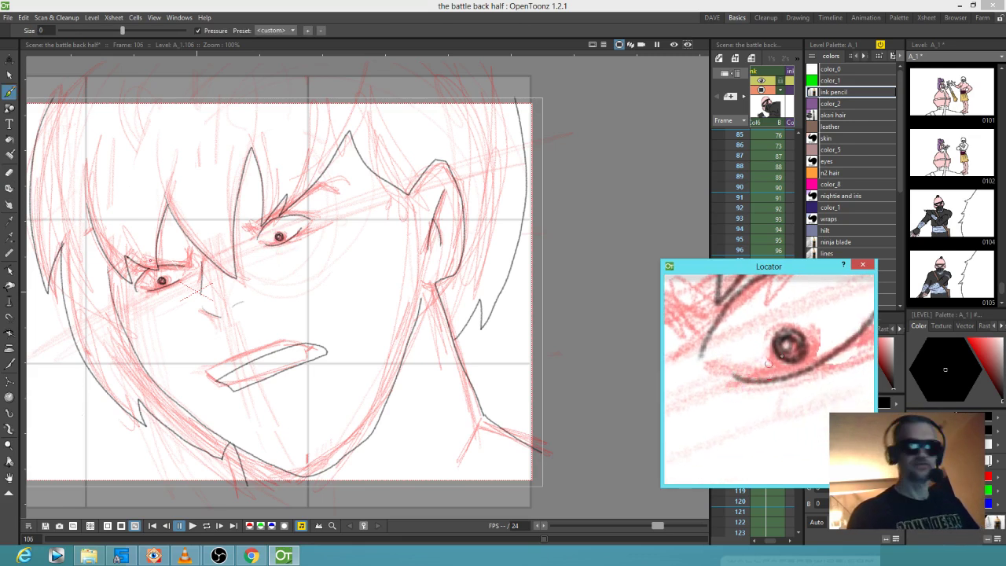
left_click_drag(796, 368, 815, 336)
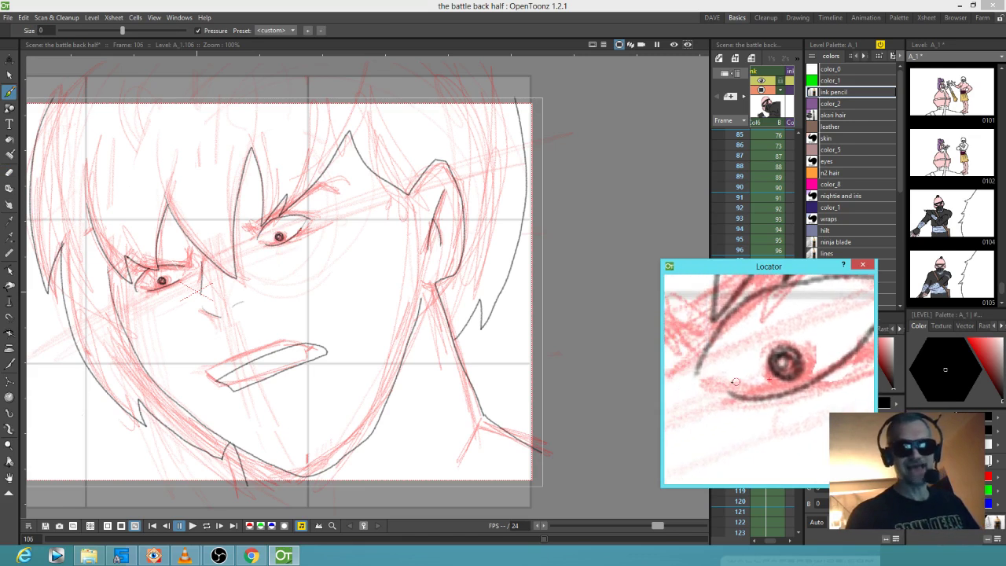
left_click_drag(730, 396, 703, 380)
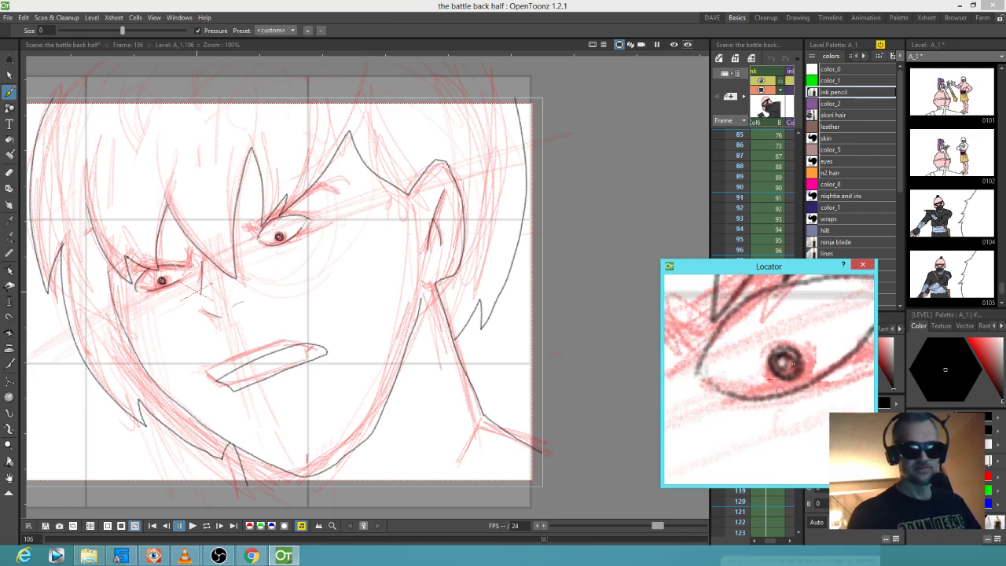
Ink the lower lid of the eye farther from the ear, join it to the upper lid at both corners, and trim the overshoot
mouse_move(824, 361)
left_mouse_down()
mouse_move(787, 321)
mouse_move(758, 336)
mouse_move(748, 392)
left_mouse_up()
key("ctrl+z")
mouse_move(775, 396)
left_mouse_down()
mouse_move(746, 353)
mouse_move(764, 322)
mouse_move(797, 316)
mouse_move(823, 329)
mouse_move(817, 370)
left_mouse_up()
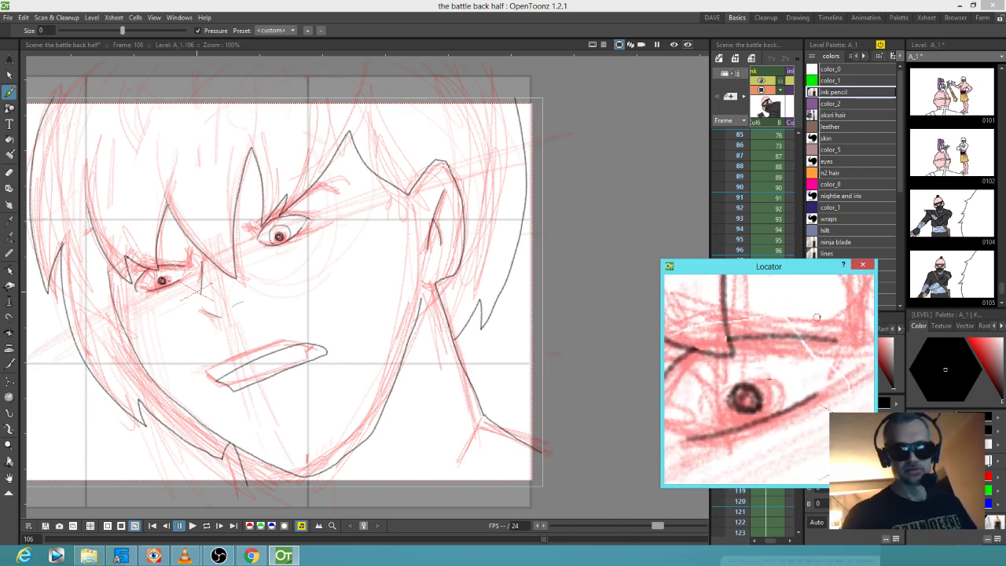
left_click_drag(828, 380, 837, 342)
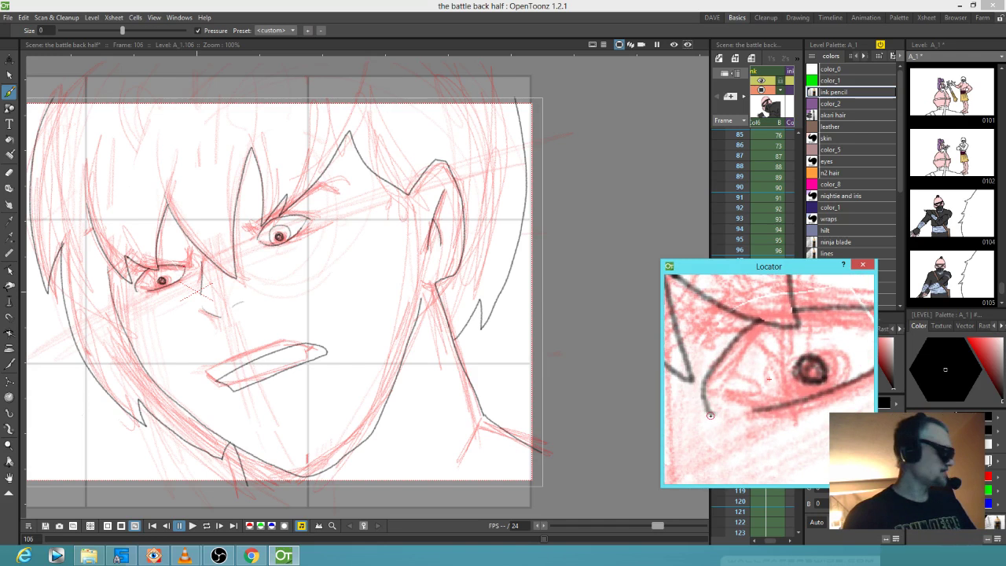
key("a")
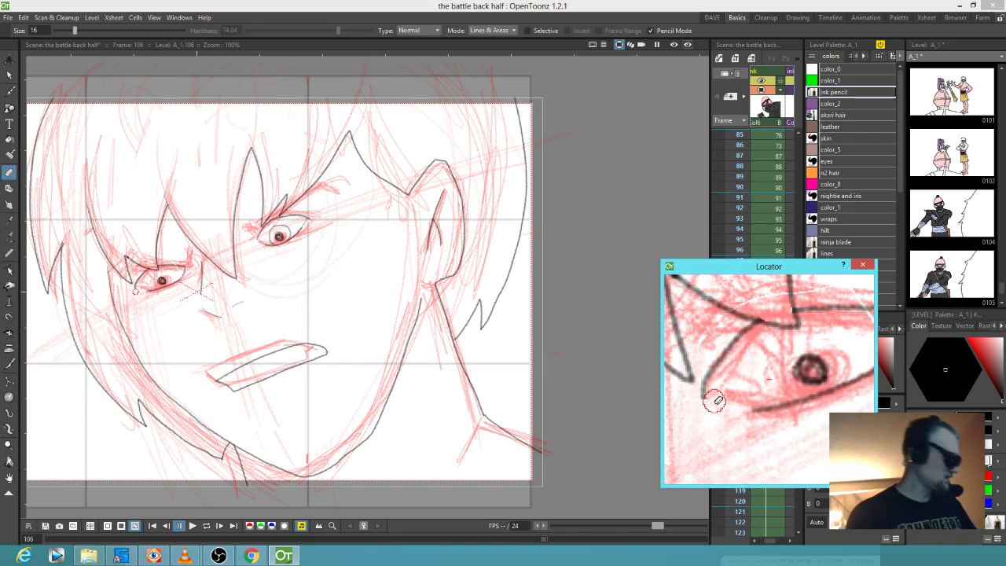
key("b")
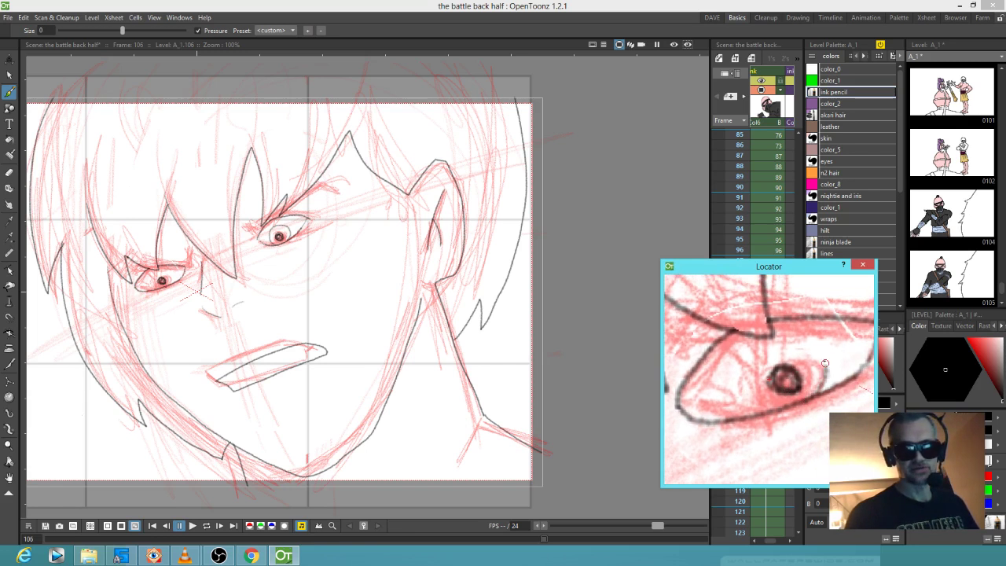
Ink the iris outlines in both eyes and fill the pupils solid around their small highlights
left_click_drag(759, 344, 751, 393)
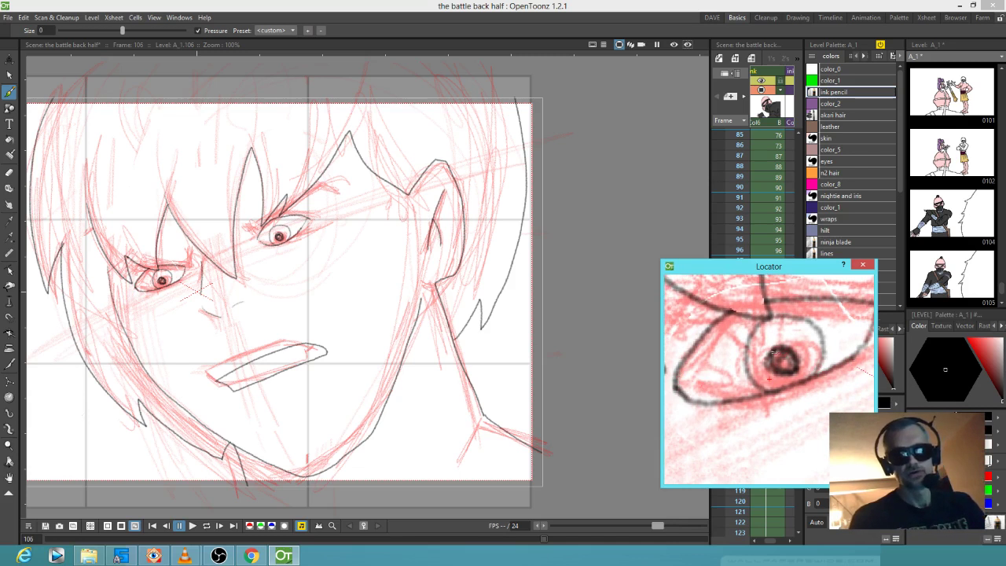
left_click_drag(772, 366, 791, 356)
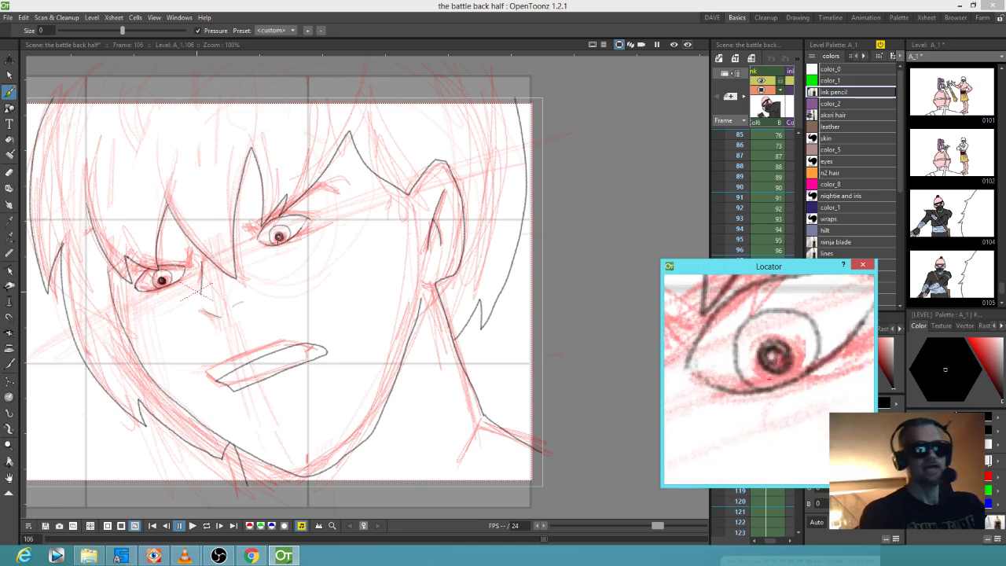
left_click_drag(783, 351, 773, 358)
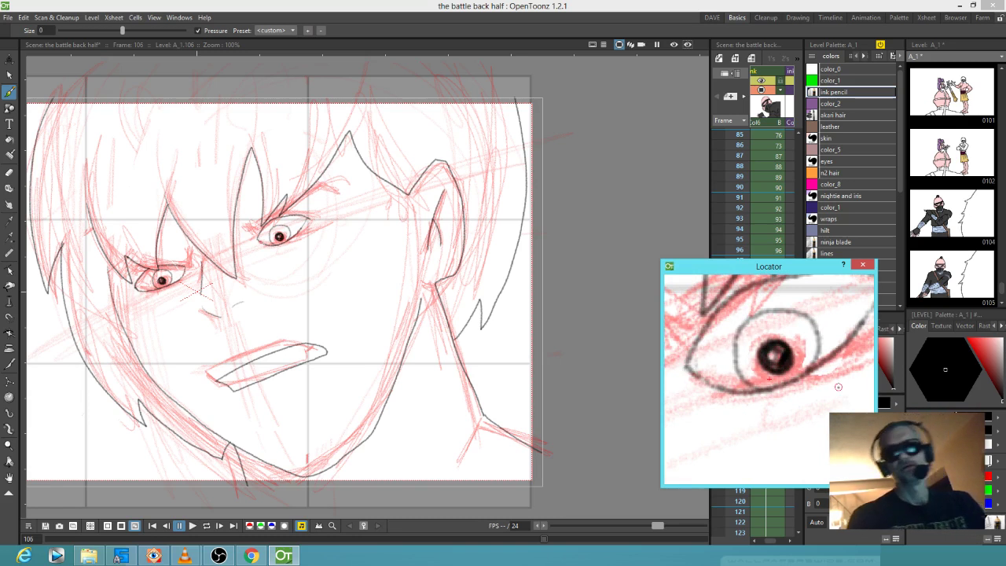
Ink thick, slanted black eyebrows above both eyes and check them in the mirrored view
left_click_drag(267, 358, 395, 286)
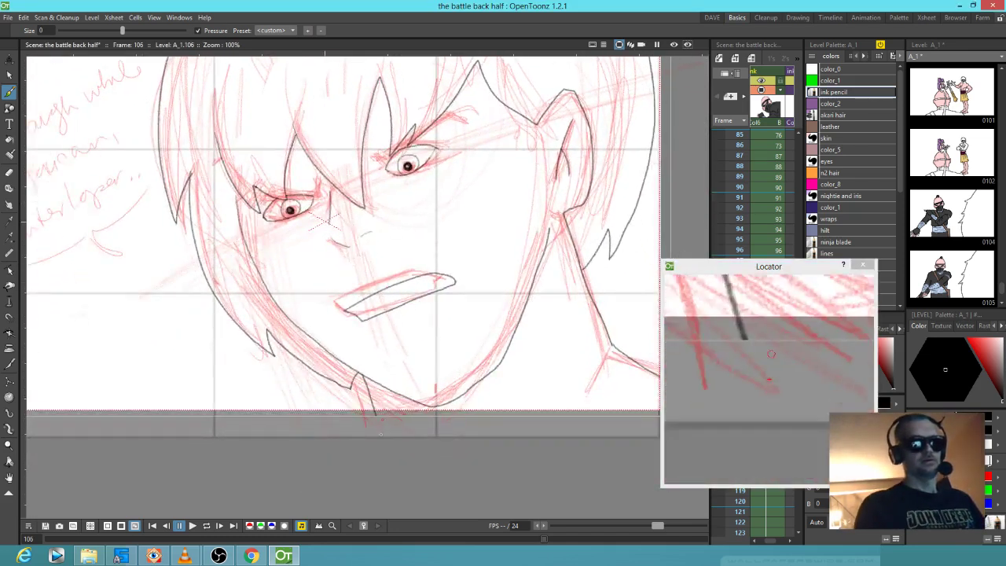
left_click_drag(466, 338, 357, 383)
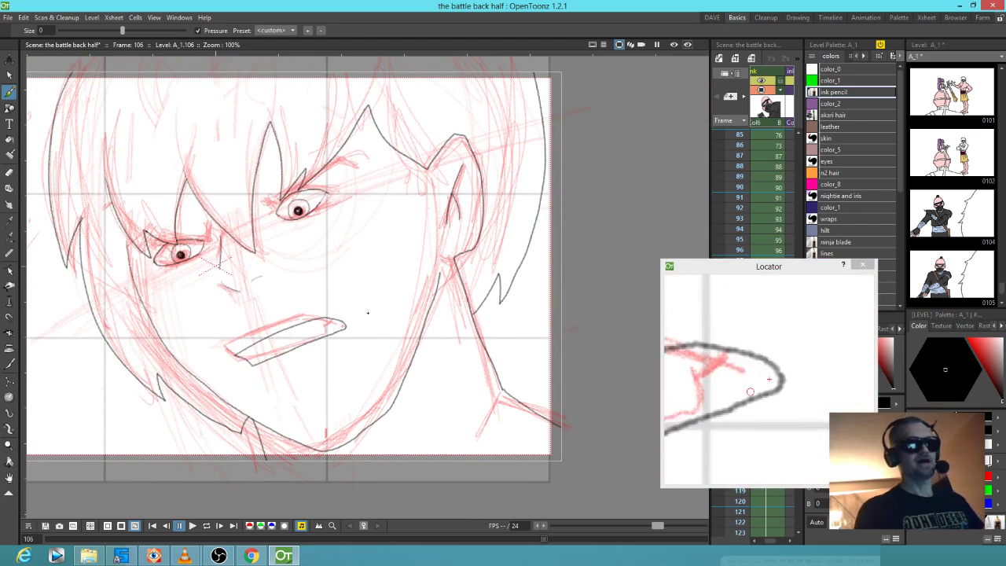
left_click_drag(345, 324, 439, 318)
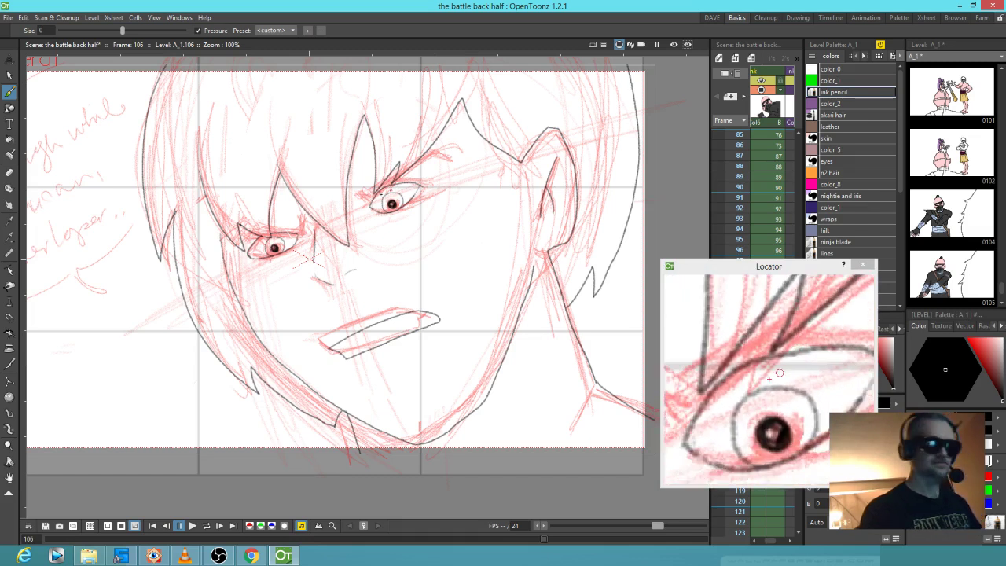
mouse_move(376, 187)
left_mouse_down()
mouse_move(364, 192)
mouse_move(424, 161)
mouse_move(357, 190)
mouse_move(438, 155)
left_mouse_up()
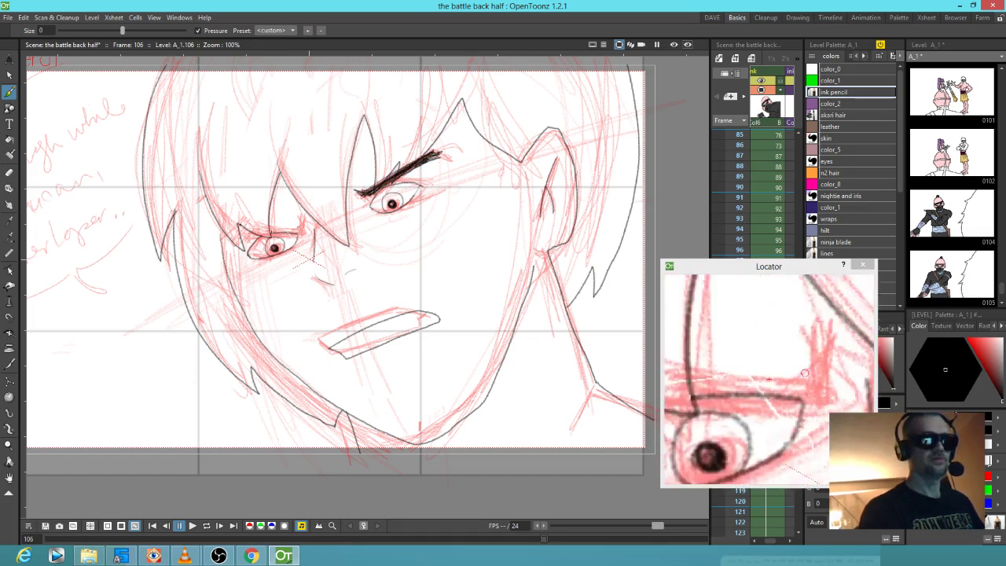
mouse_move(300, 217)
left_mouse_down()
mouse_move(241, 229)
mouse_move(277, 224)
mouse_move(231, 239)
mouse_move(303, 224)
mouse_move(236, 241)
left_mouse_up()
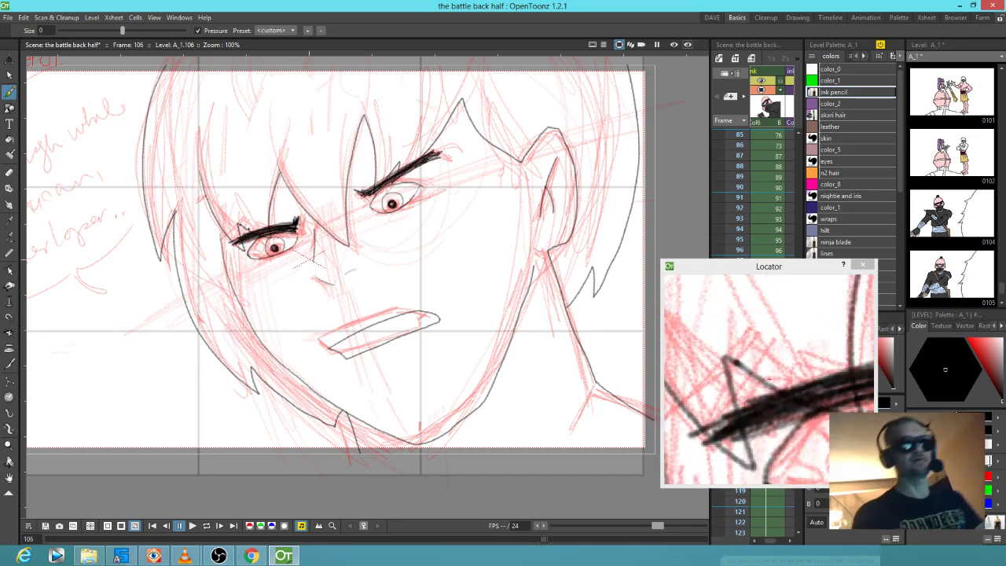
key("h")
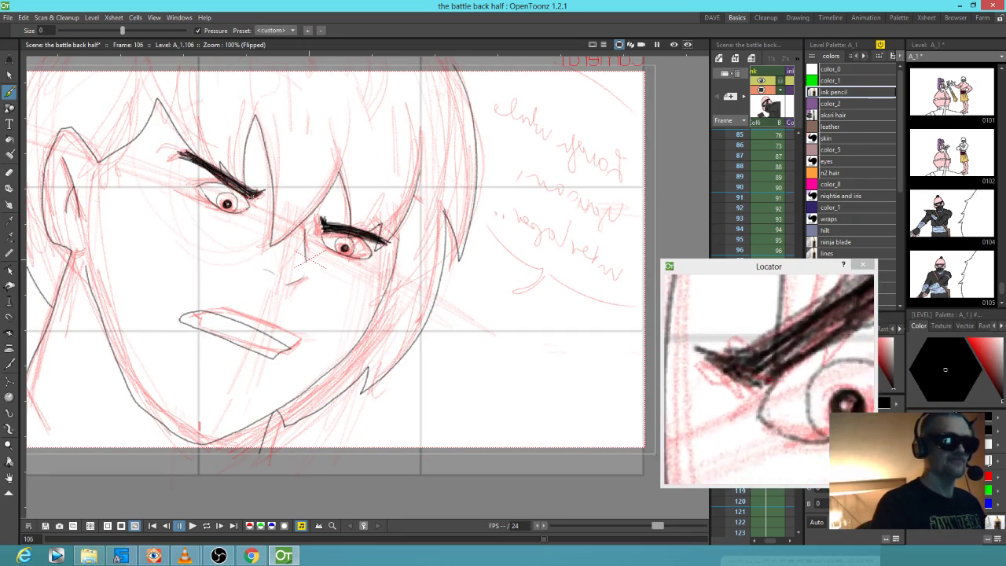
key("h")
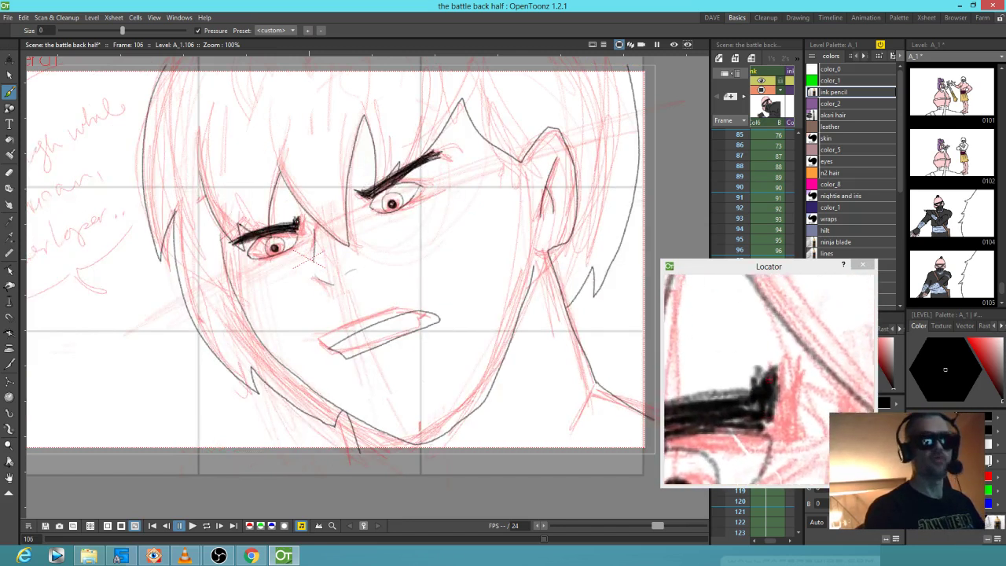
Erase the upper end of the face contour beside the eye farther from the ear and redraw it up to the hair strand
key("a")
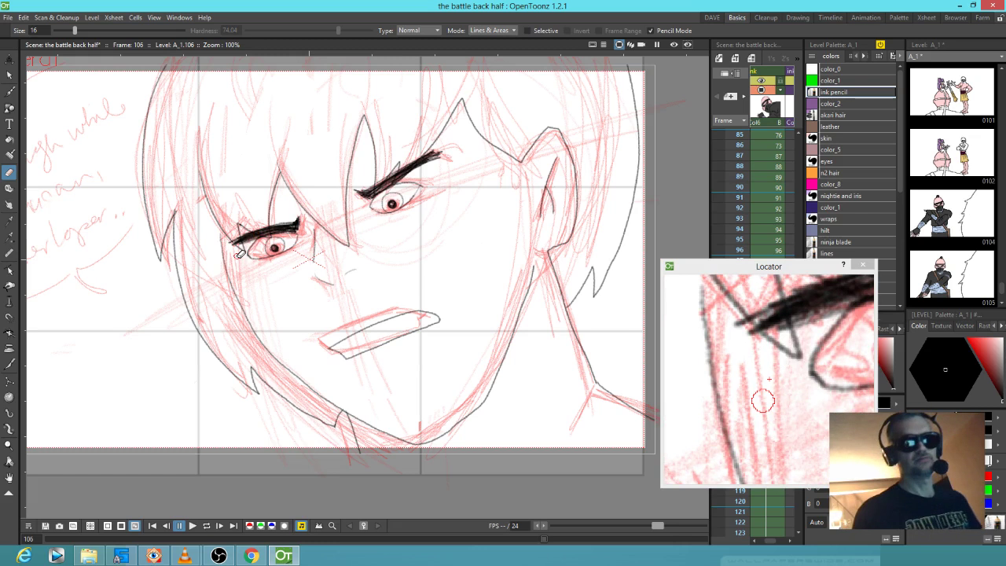
mouse_move(522, 278)
left_mouse_down()
mouse_move(413, 327)
mouse_move(467, 290)
mouse_move(463, 304)
left_mouse_up()
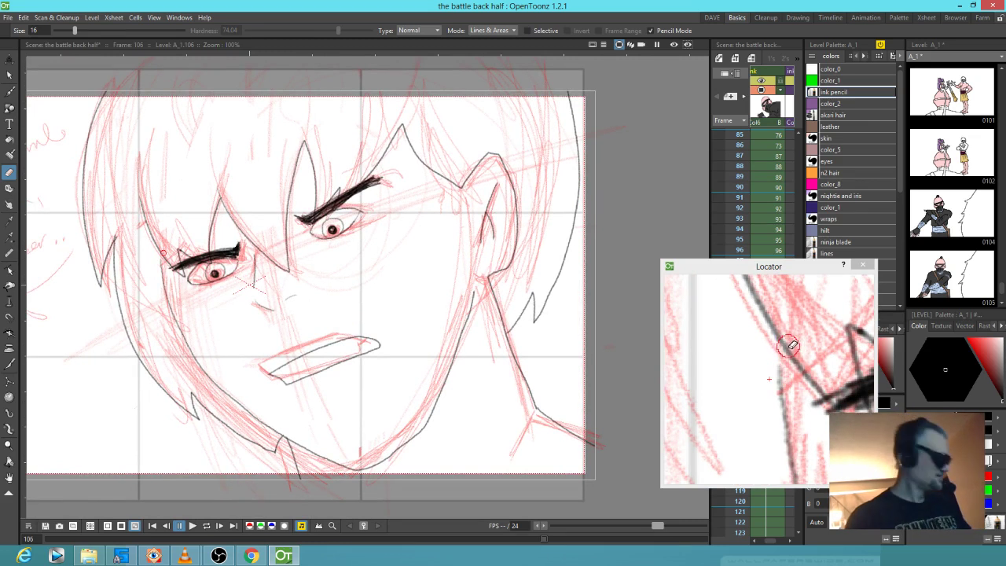
key("b")
left_click_drag(162, 262, 162, 279)
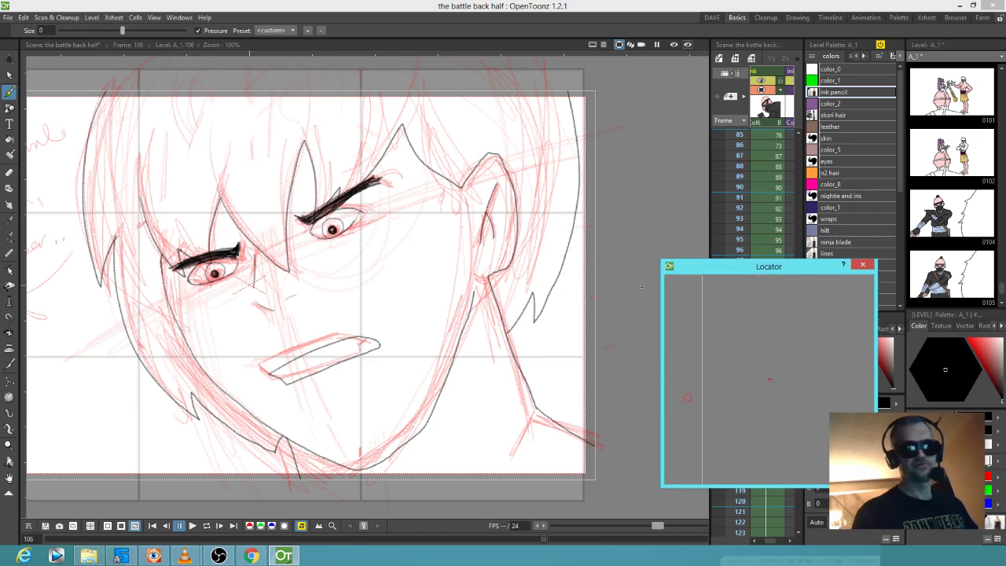
Move the Locator window higher and go to frame 107 of the ink column to start its drawing
left_click_drag(803, 270, 797, 234)
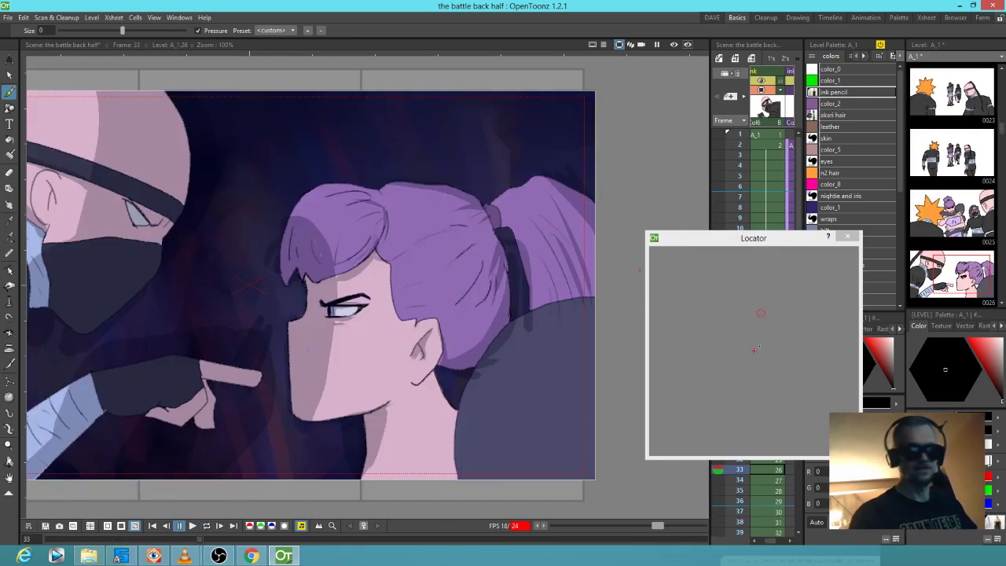
left_click_drag(763, 494, 769, 230)
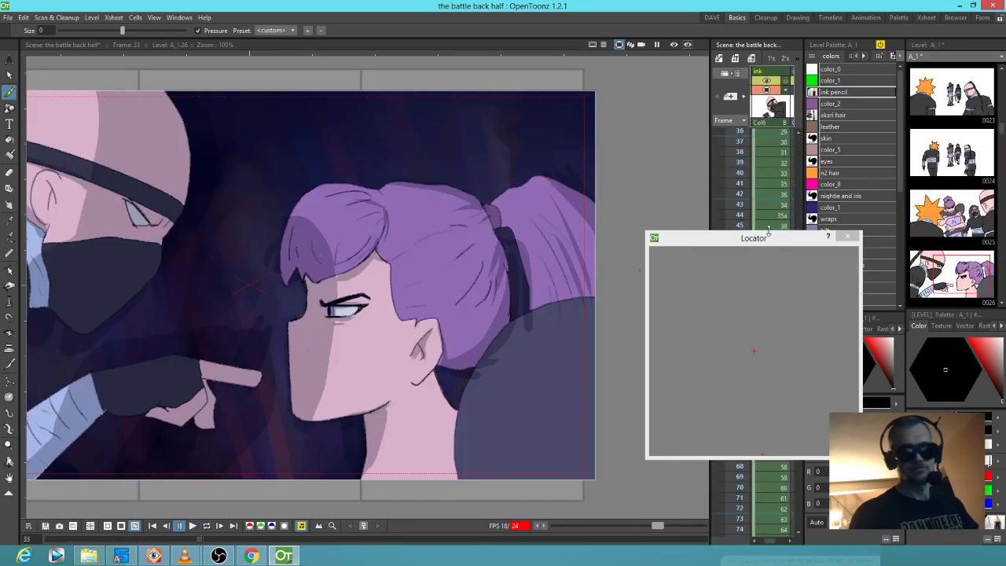
left_click(767, 497)
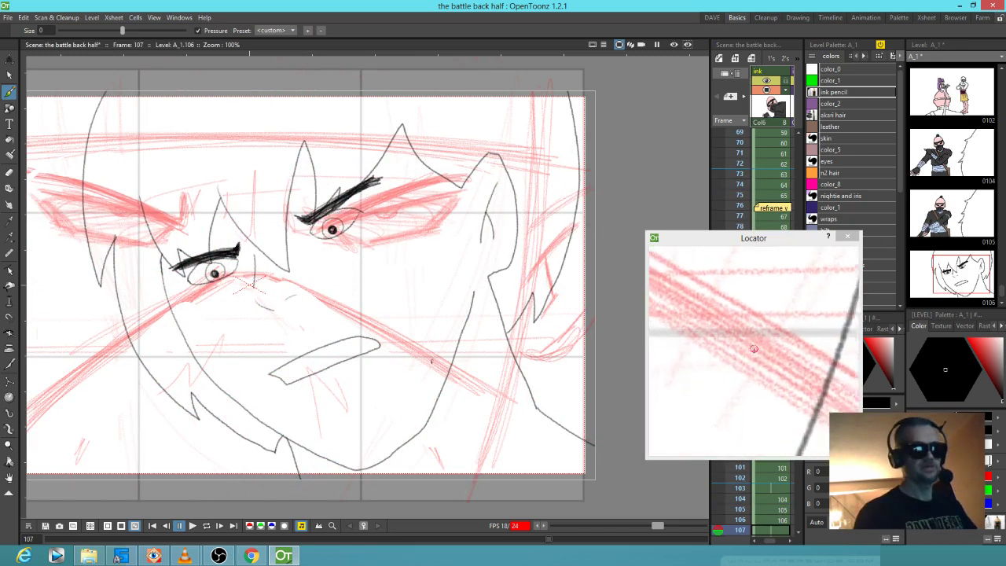
left_click(440, 357)
Ink the head's side line, the ear with its inner folds, and the jaw edge at the drawing's right border
left_click_drag(535, 93, 545, 227)
left_click_drag(531, 299, 425, 332)
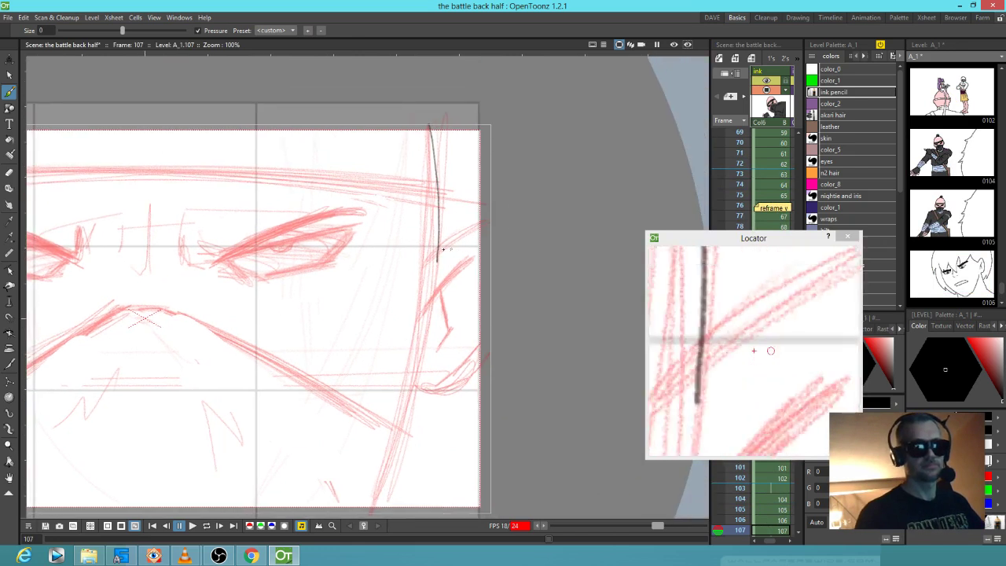
left_click_drag(438, 260, 493, 210)
mouse_move(494, 332)
left_mouse_down()
mouse_move(444, 385)
mouse_move(416, 391)
mouse_move(341, 546)
left_mouse_up()
left_click_drag(425, 317, 476, 254)
mouse_move(442, 289)
left_mouse_down()
mouse_move(450, 330)
mouse_move(434, 356)
mouse_move(511, 343)
mouse_move(579, 357)
mouse_move(552, 357)
left_mouse_up()
Ink the ear with its inner fold at the drawing's left border and the head's side line rising above it
left_click_drag(215, 374, 389, 380)
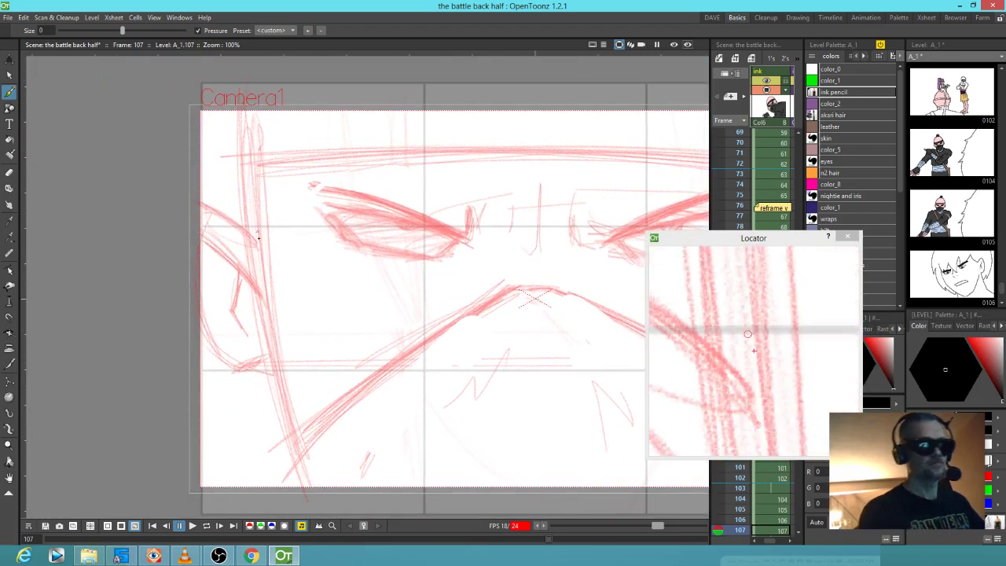
left_click_drag(257, 243, 191, 194)
mouse_move(191, 297)
left_mouse_down()
mouse_move(222, 360)
mouse_move(238, 370)
mouse_move(267, 356)
left_mouse_up()
mouse_move(190, 232)
left_mouse_down()
mouse_move(257, 294)
mouse_move(233, 298)
mouse_move(246, 332)
left_mouse_up()
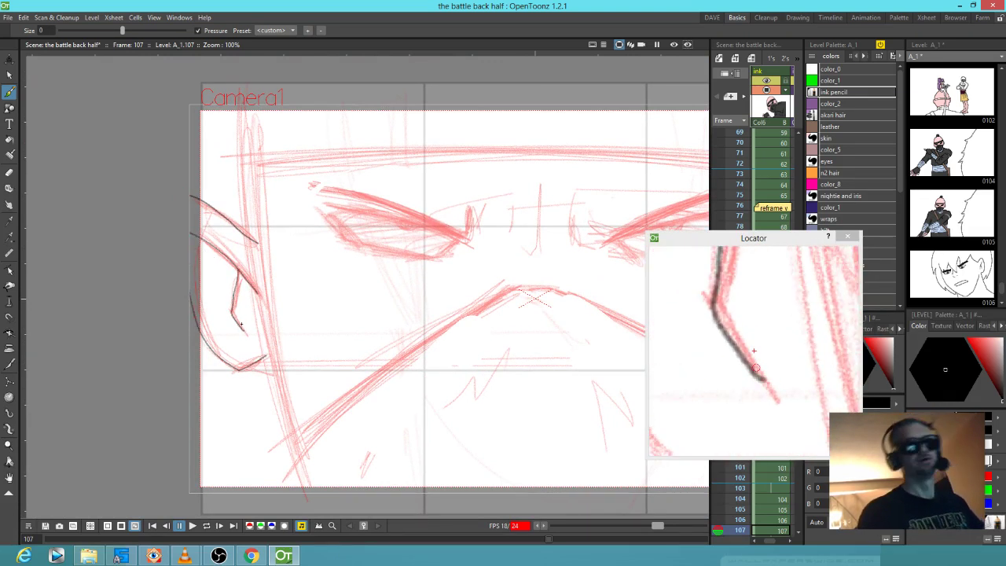
mouse_move(494, 352)
left_mouse_down()
mouse_move(392, 394)
mouse_move(392, 409)
left_mouse_up()
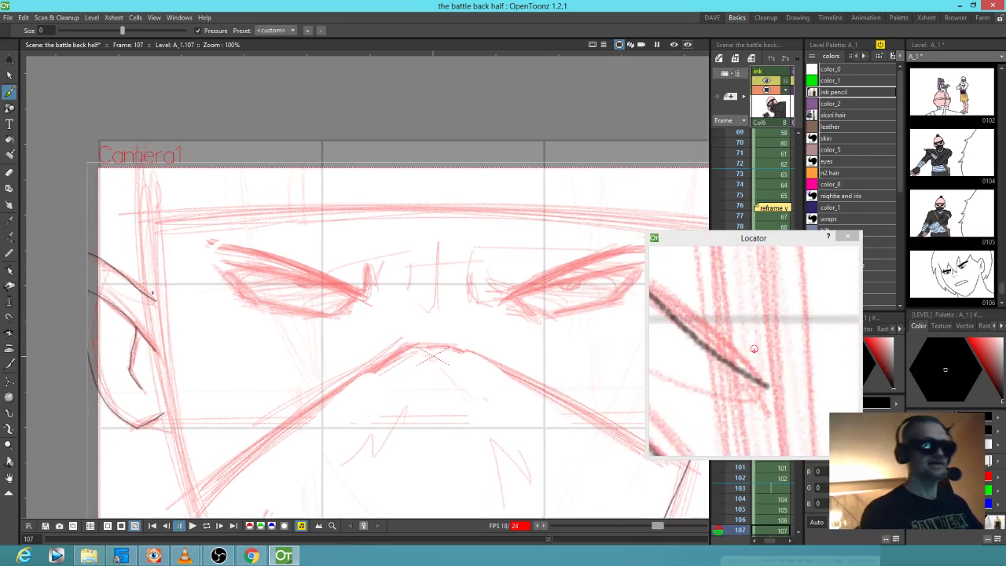
left_click_drag(152, 297, 140, 182)
left_click_drag(142, 224, 139, 162)
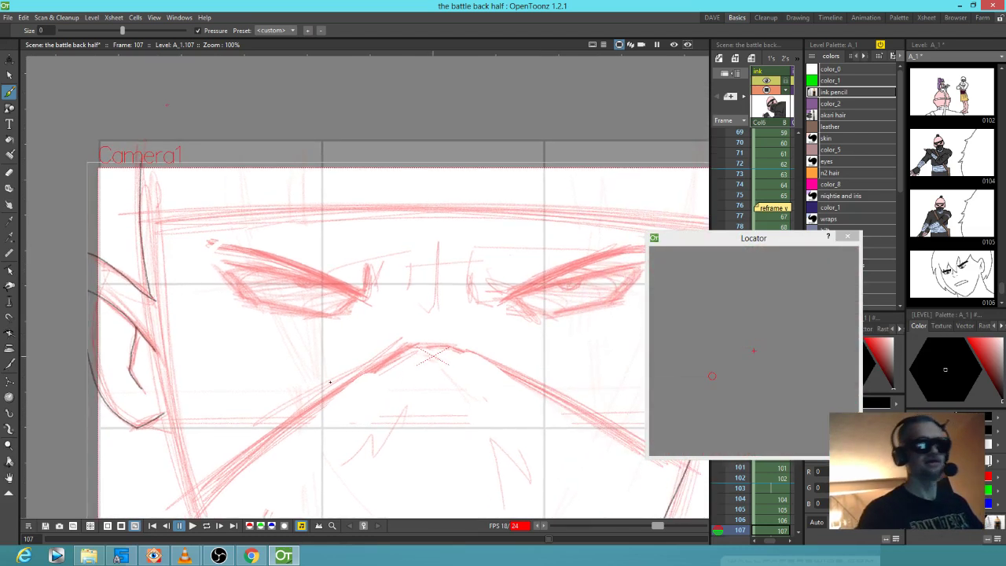
Ink the upper lid lines and the half-covered irises of both eyes, mirroring the view to keep them symmetrical
key("h")
left_click_drag(473, 330, 355, 358)
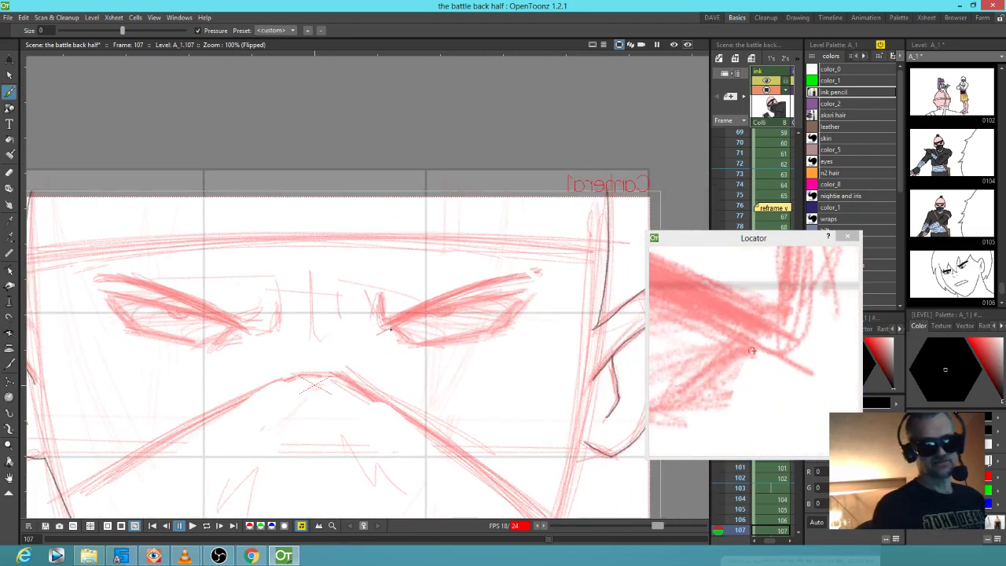
left_click_drag(391, 329, 515, 298)
key("shift+h")
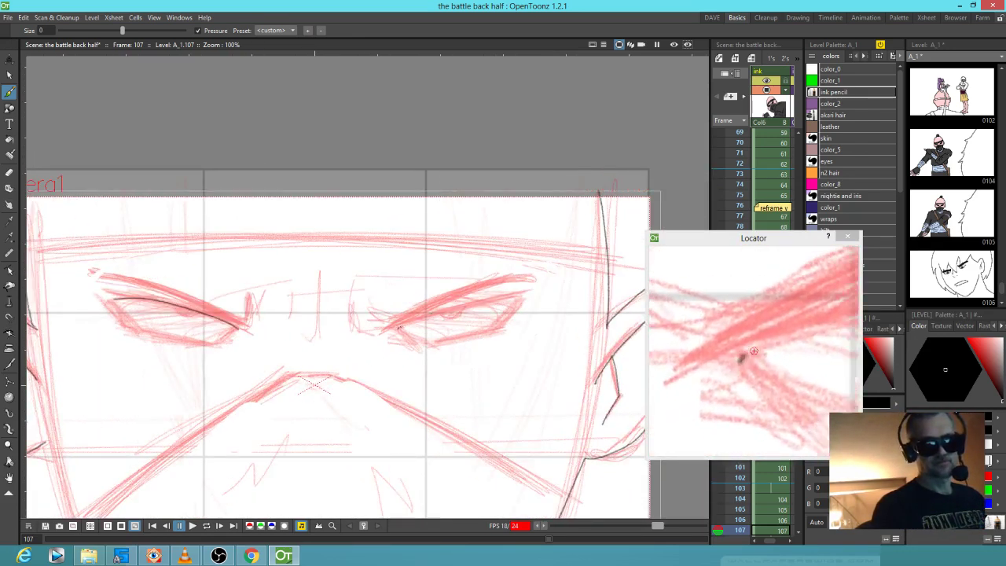
left_click_drag(399, 328, 516, 299)
key("shift+h")
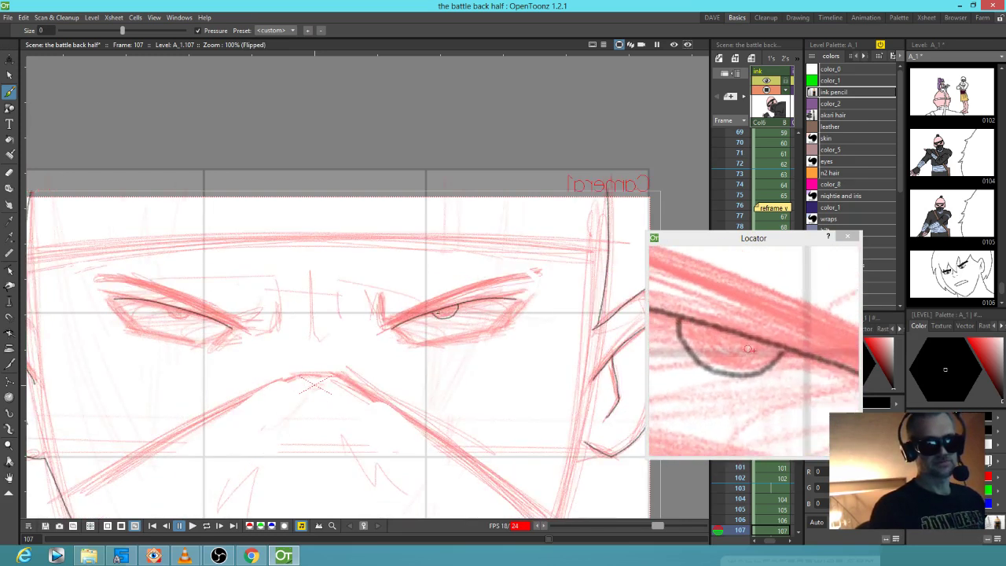
key("shift+h")
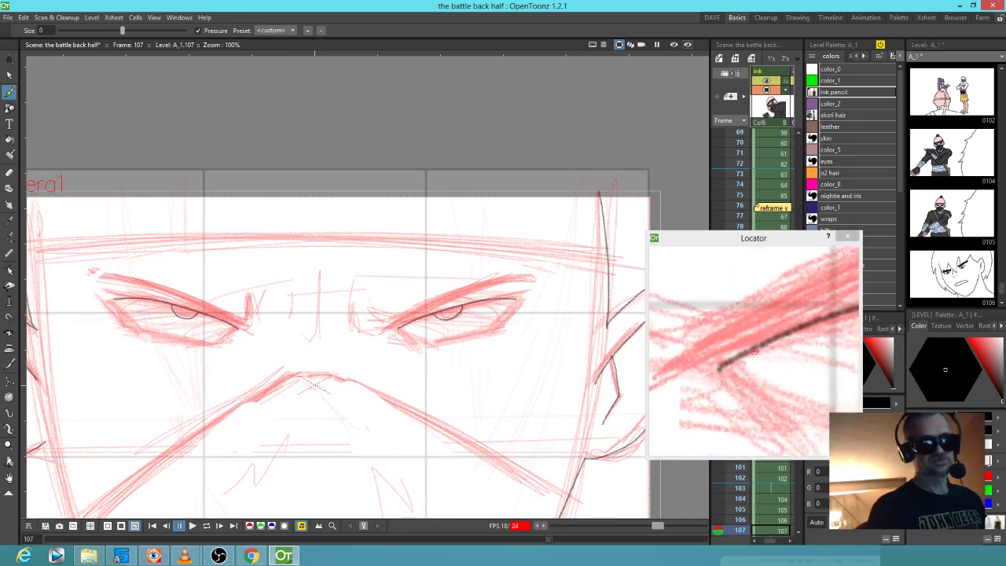
Ink the short corner marks and the curved lower lid lines of both eyes
key("shift+h")
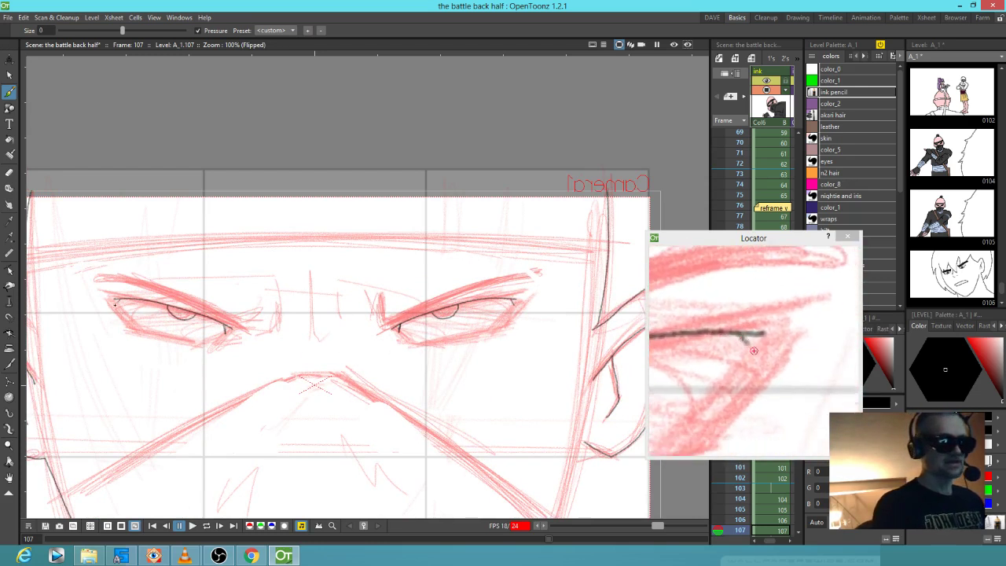
left_click_drag(133, 320, 192, 343)
left_click_drag(428, 342, 482, 324)
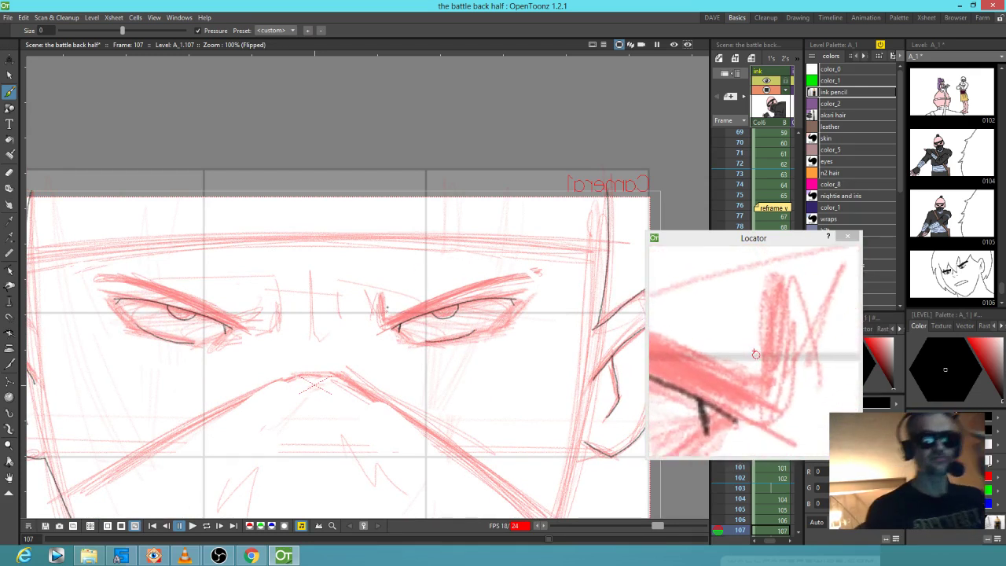
Ink the angular eyebrow outline above the eye on the mirrored view's right, with its notched inner end and pointed outer tip
mouse_move(377, 298)
left_mouse_down()
mouse_move(377, 333)
mouse_move(407, 308)
mouse_move(381, 301)
mouse_move(374, 319)
mouse_move(377, 295)
mouse_move(386, 313)
mouse_move(533, 272)
left_mouse_up()
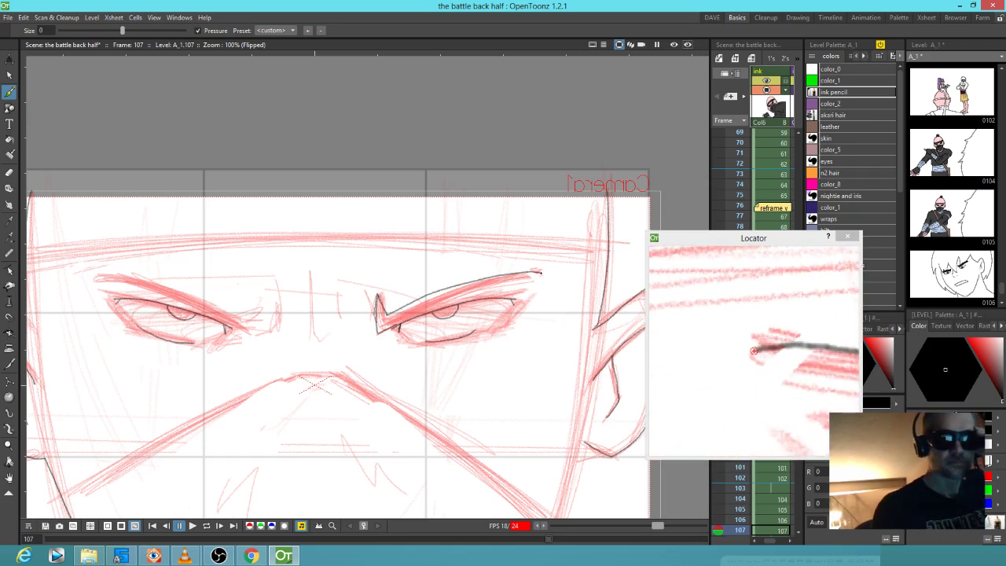
mouse_move(548, 268)
left_mouse_down()
mouse_move(529, 299)
mouse_move(516, 300)
left_mouse_up()
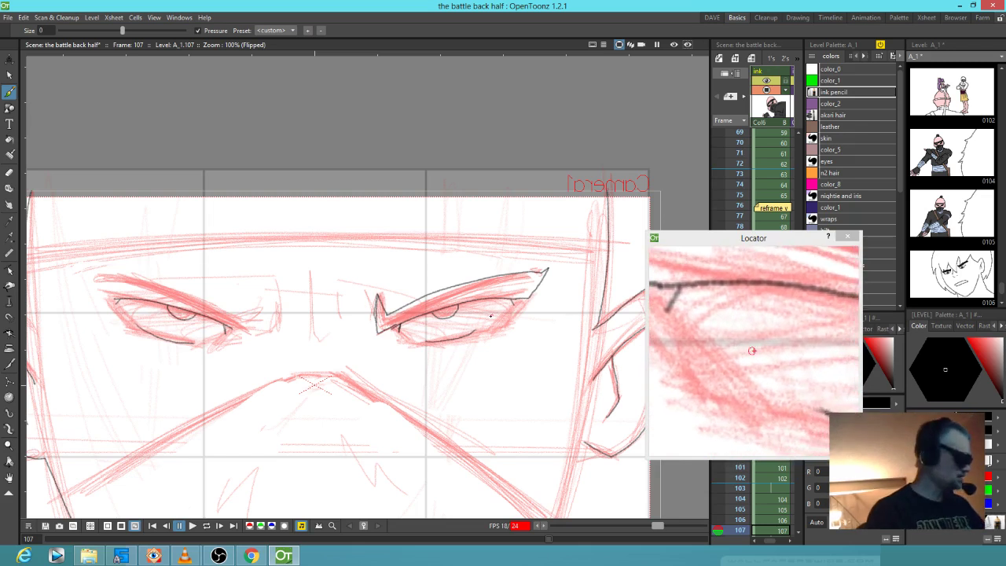
key("h")
key("shift+h")
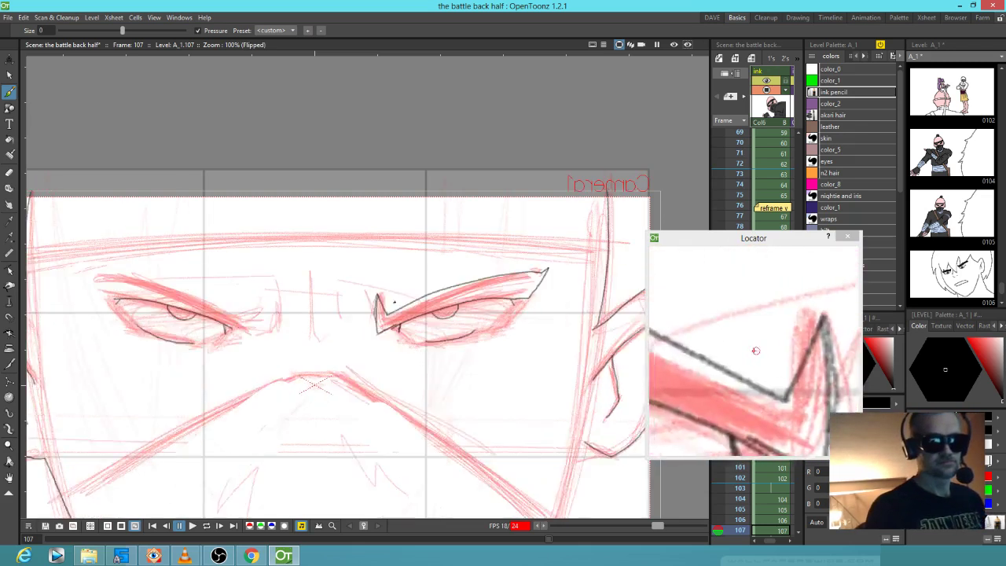
Ink the matching eyebrow outline above the other eye, mirroring the view to keep the pair symmetrical, and close its inner corner
key("shift+h")
left_click_drag(378, 296, 381, 330)
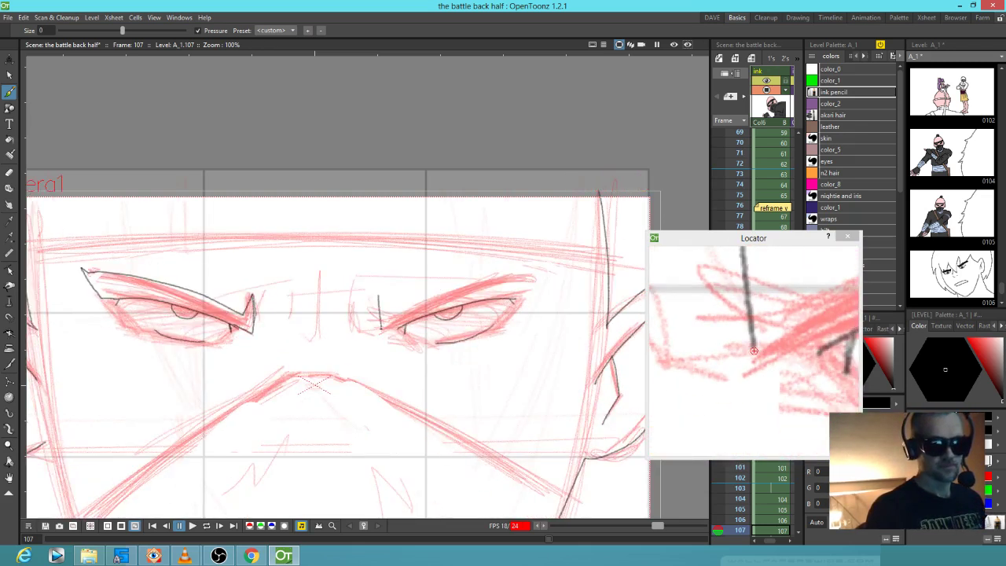
key("shift+h")
key("shift+h")
left_click_drag(377, 295, 393, 313)
key("shift+h")
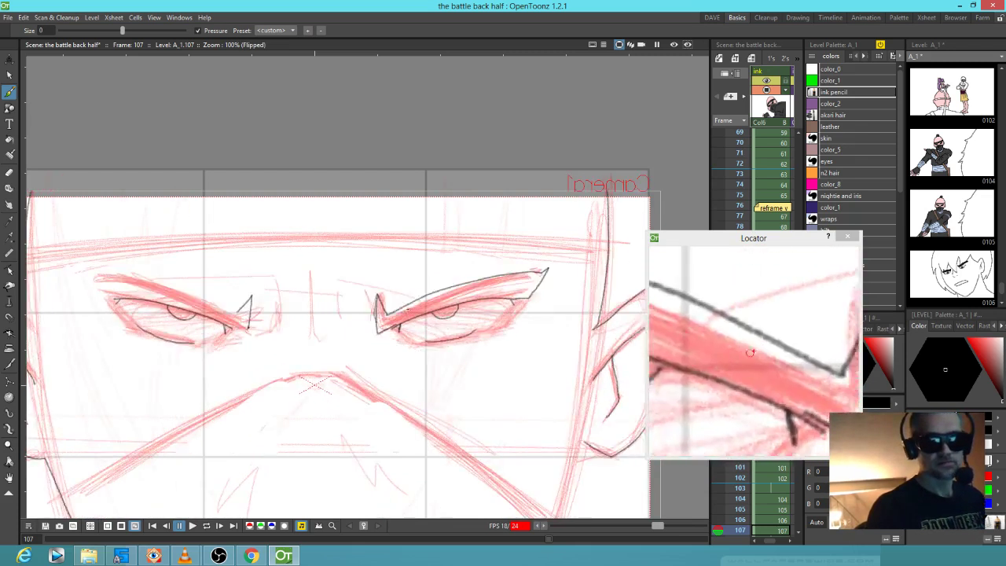
key("shift+h")
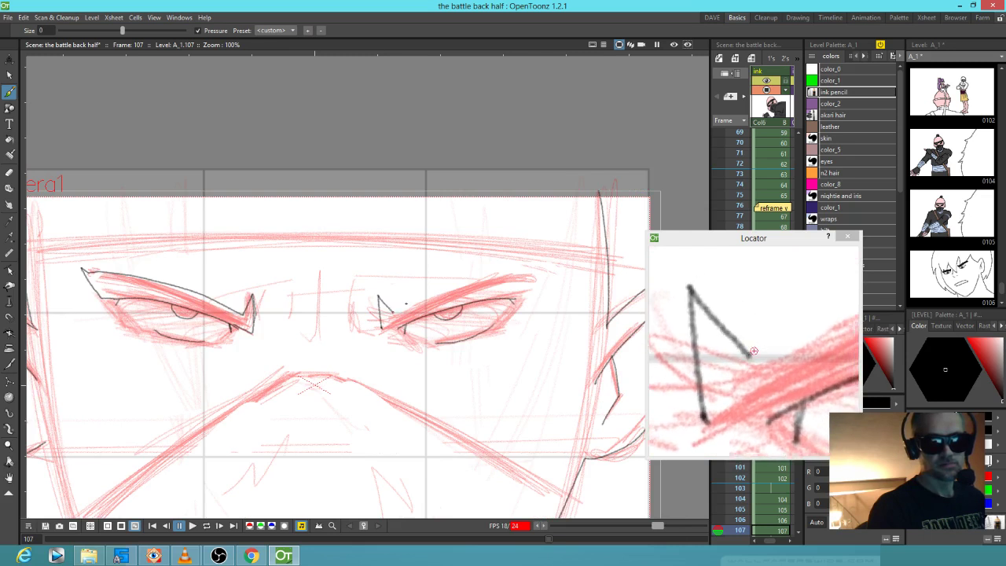
left_click_drag(393, 312, 525, 270)
key("shift+h")
key("shift+h")
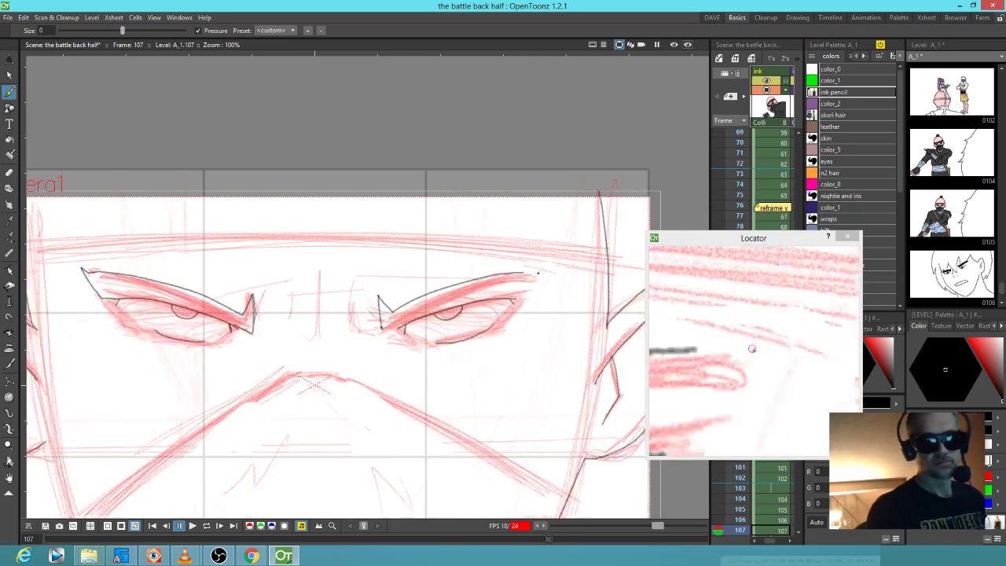
mouse_move(527, 273)
left_mouse_down()
mouse_move(548, 266)
mouse_move(526, 301)
left_mouse_up()
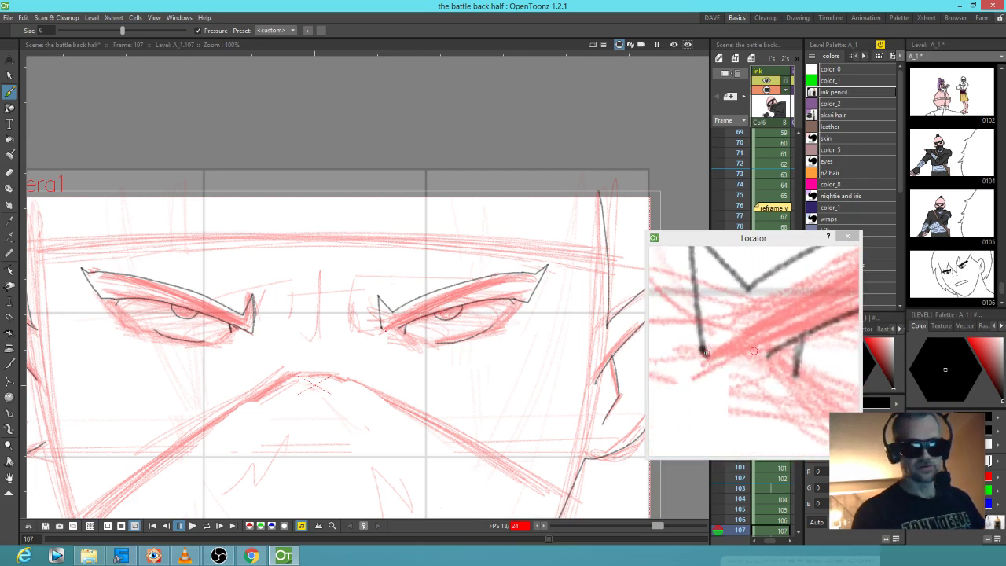
left_click_drag(705, 353, 707, 378)
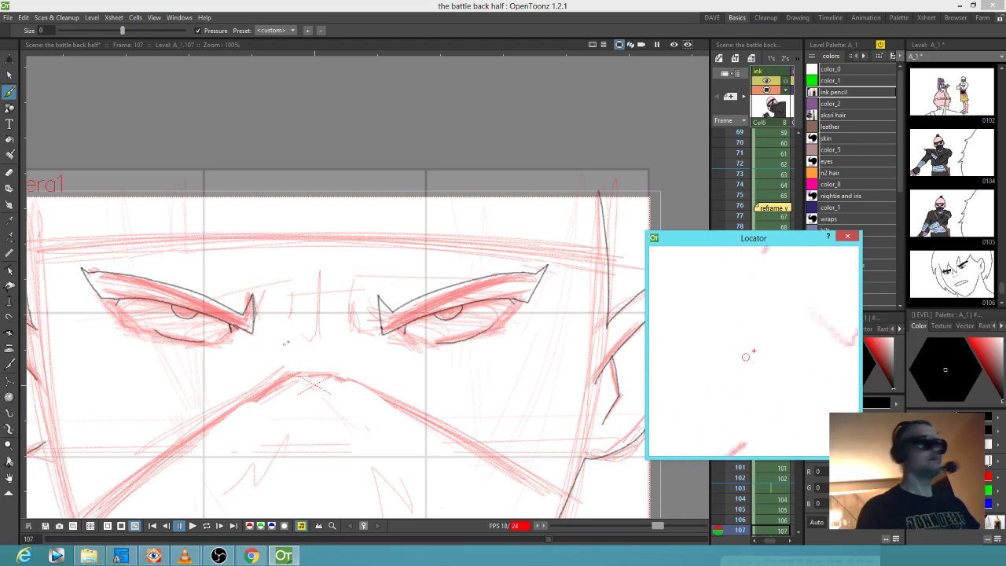
Erase the doubled line at the inner corner of the drawing's left eye and re-ink the eyebrow's lower edge there
key("shift+space")
mouse_move(213, 346)
left_mouse_down()
mouse_move(362, 248)
mouse_move(218, 354)
mouse_move(241, 345)
left_mouse_up()
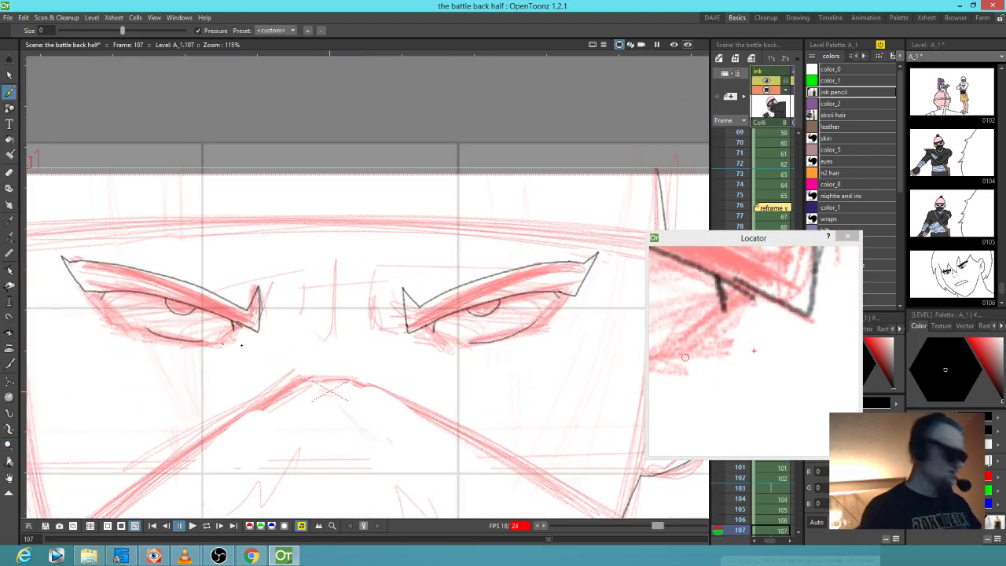
key("alt+0")
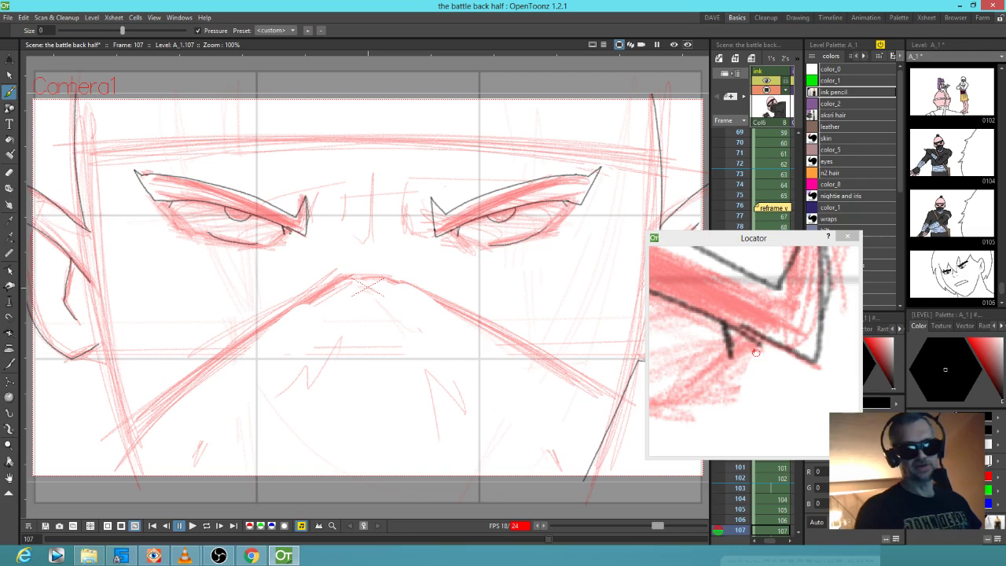
key("a")
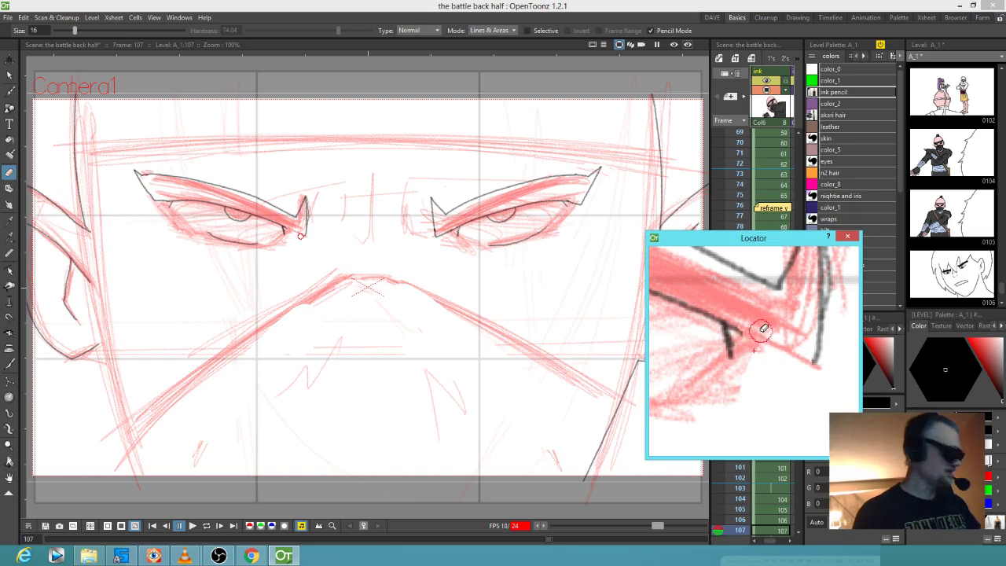
key("b")
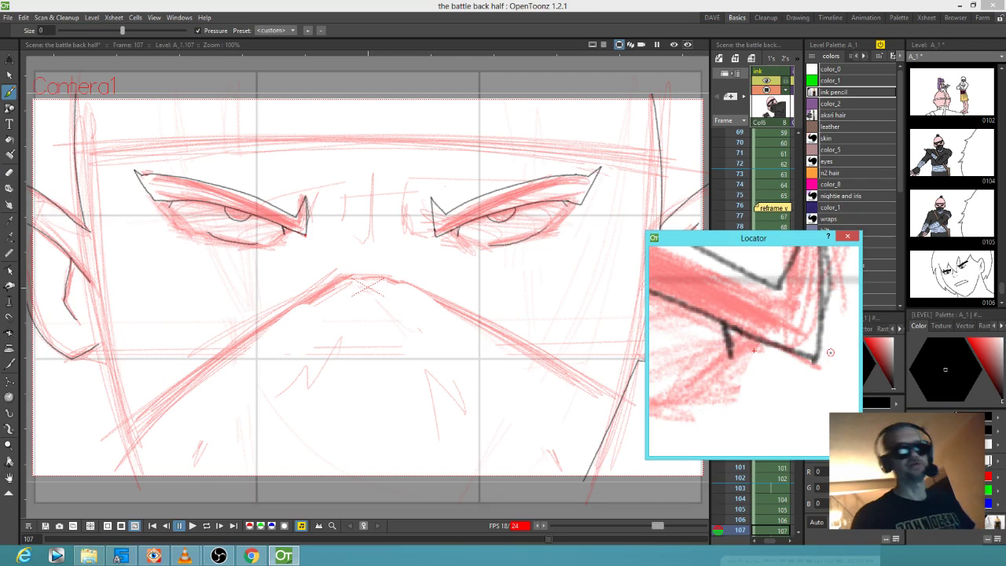
Ink three short vertical frown lines between the eyebrows
left_click_drag(343, 194, 343, 232)
left_click_drag(373, 176, 372, 230)
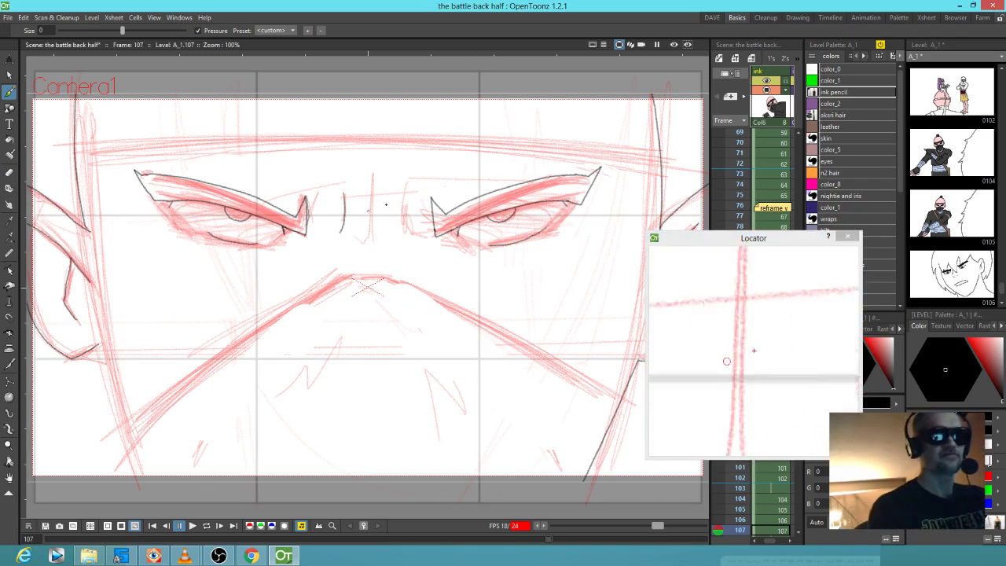
left_click_drag(407, 195, 404, 236)
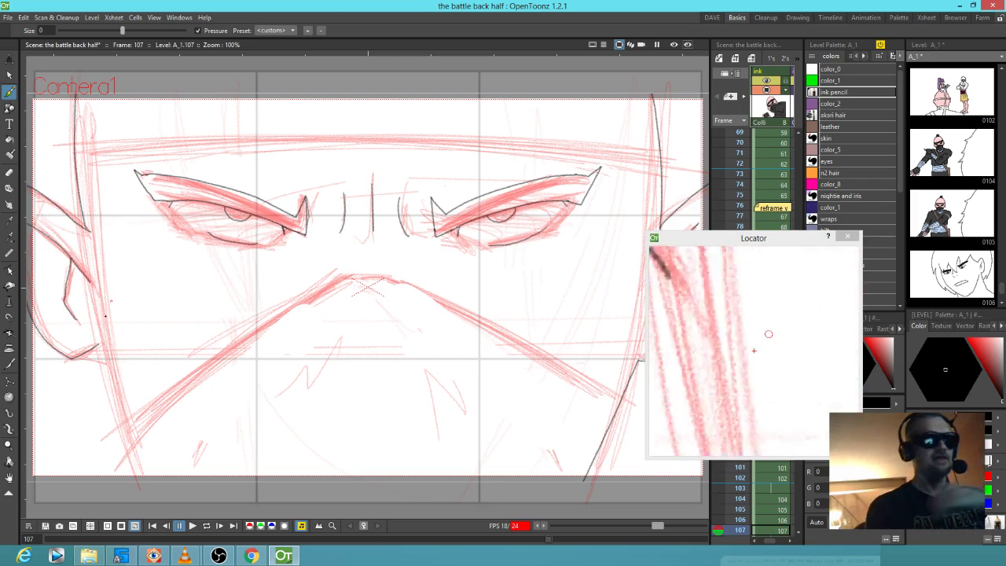
Ink the jaw edge on the drawing's left from below the ear down past the frame's lower border
left_click_drag(98, 343, 124, 433)
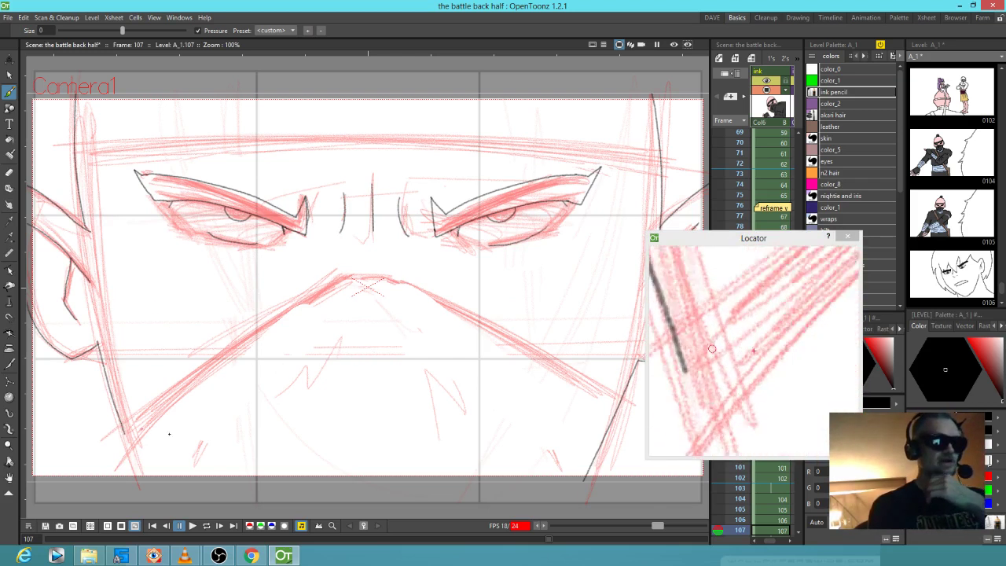
left_click_drag(506, 406, 372, 360)
mouse_move(456, 360)
left_mouse_down()
mouse_move(532, 332)
mouse_move(561, 336)
left_mouse_up()
left_click_drag(95, 355, 117, 411)
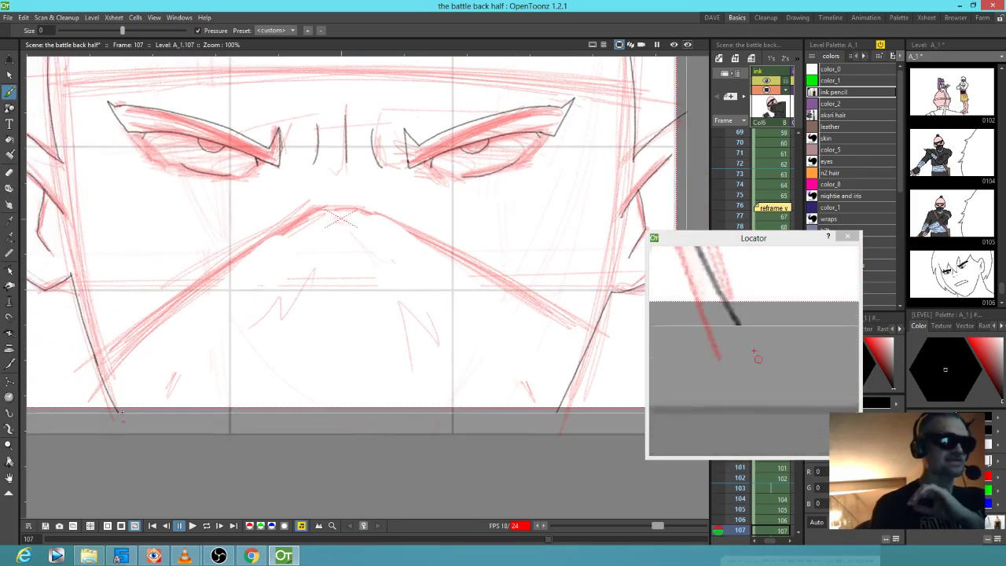
Ink the mask's upper edge across the nose from jaw to jaw and the zigzag fold mark on the mask
mouse_move(94, 356)
left_mouse_down()
mouse_move(249, 256)
mouse_move(328, 219)
mouse_move(370, 217)
mouse_move(463, 257)
mouse_move(587, 345)
left_mouse_up()
mouse_move(205, 350)
left_mouse_down()
mouse_move(289, 269)
mouse_move(288, 344)
left_mouse_up()
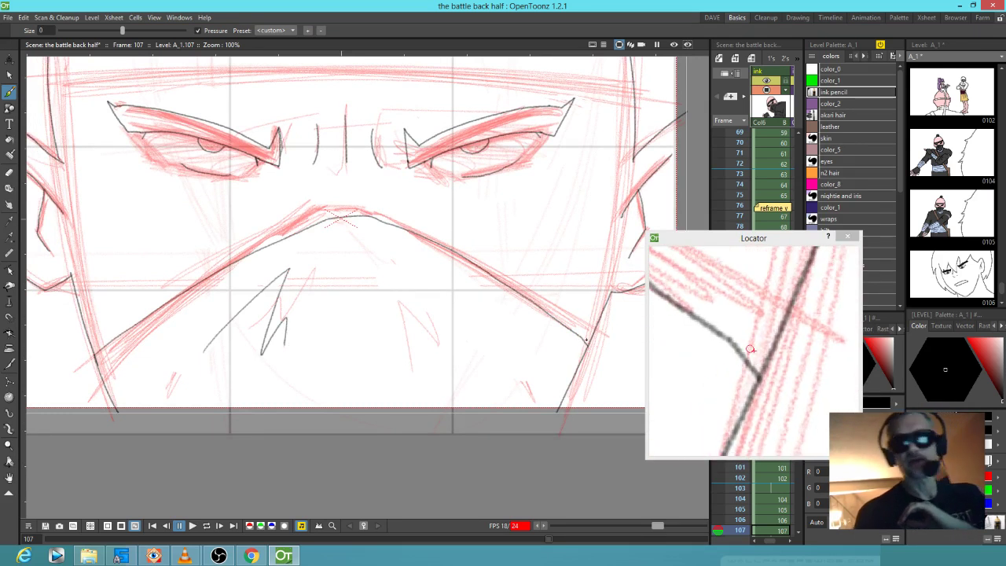
Ink the headband's curved edge across the forehead between the two side lines of the head
left_click_drag(388, 260, 357, 438)
left_click_drag(162, 343, 308, 329)
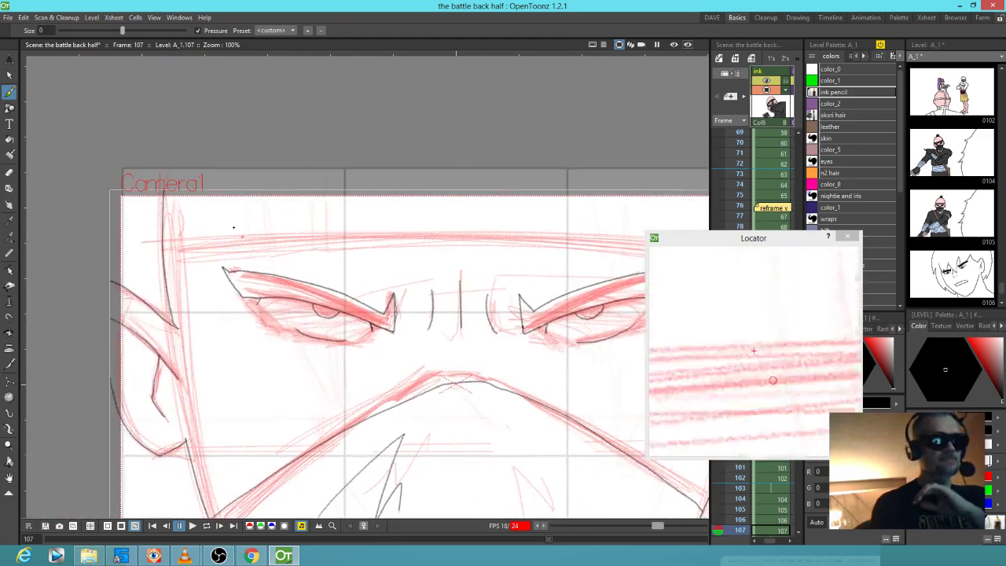
left_click_drag(302, 272, 247, 259)
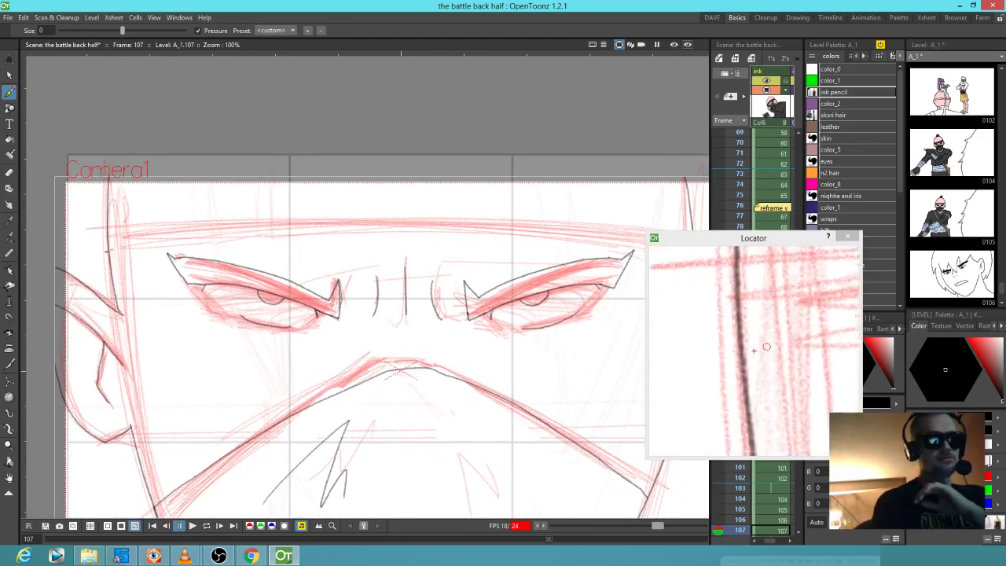
mouse_move(107, 248)
left_mouse_down()
mouse_move(448, 211)
mouse_move(646, 235)
left_mouse_up()
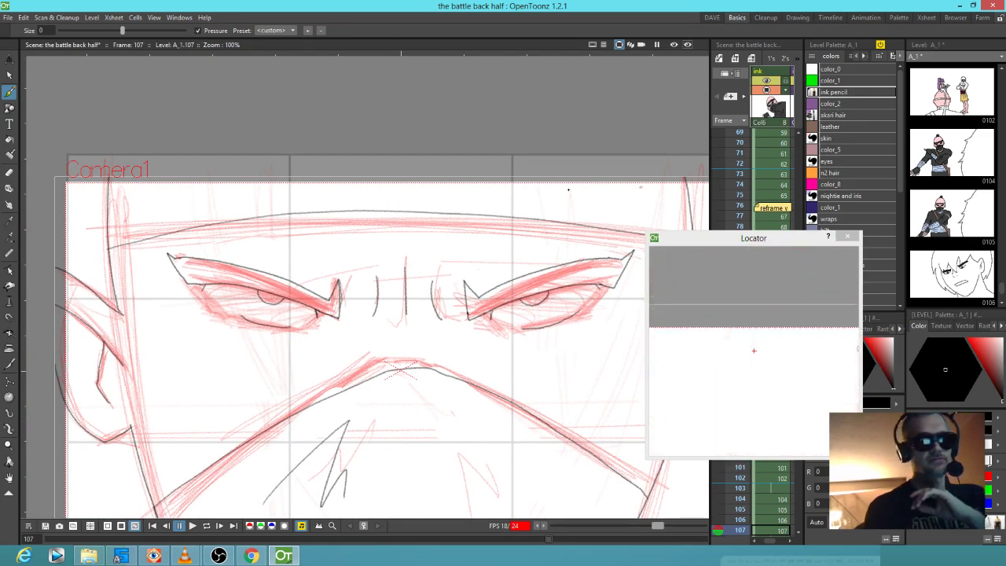
On frame 108, ink the foreground figure's head from behind, with both ears, the hairline and the long hanging braid
mouse_move(488, 321)
left_mouse_down()
mouse_move(441, 282)
mouse_move(426, 171)
left_mouse_up()
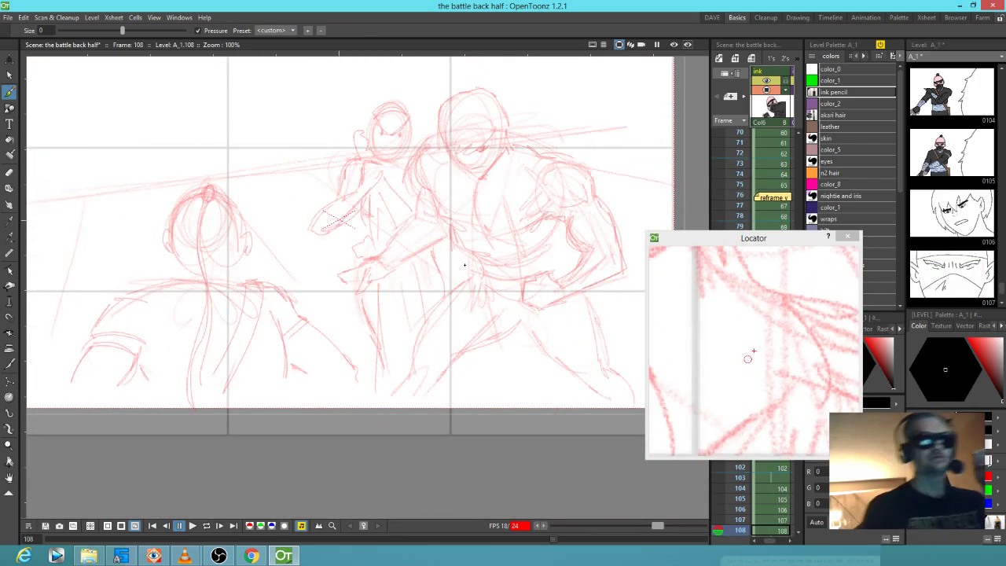
mouse_move(212, 187)
left_mouse_down()
mouse_move(191, 372)
mouse_move(205, 433)
mouse_move(209, 211)
mouse_move(177, 212)
mouse_move(165, 246)
mouse_move(187, 270)
left_mouse_up()
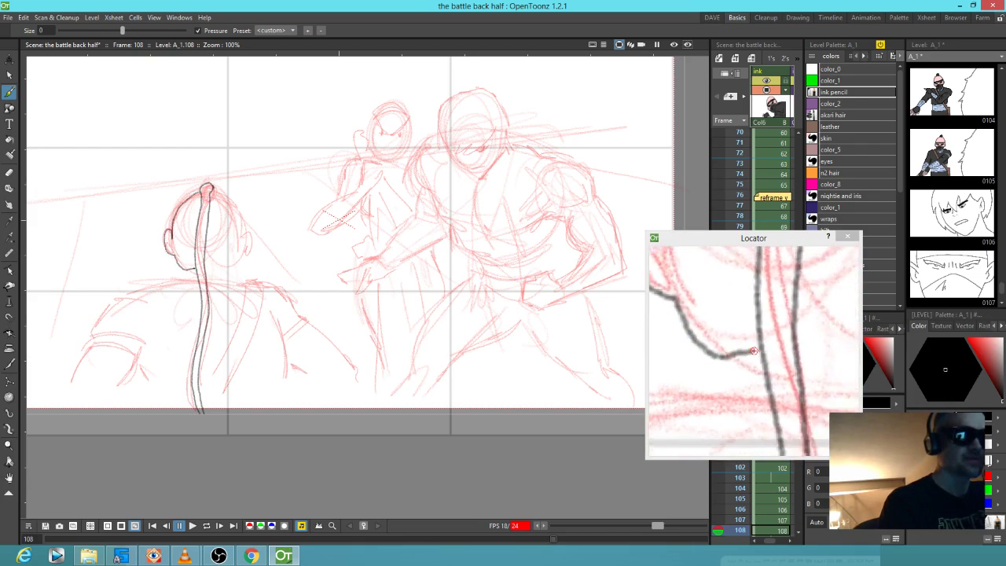
mouse_move(208, 268)
left_mouse_down()
mouse_move(222, 272)
mouse_move(234, 252)
left_mouse_up()
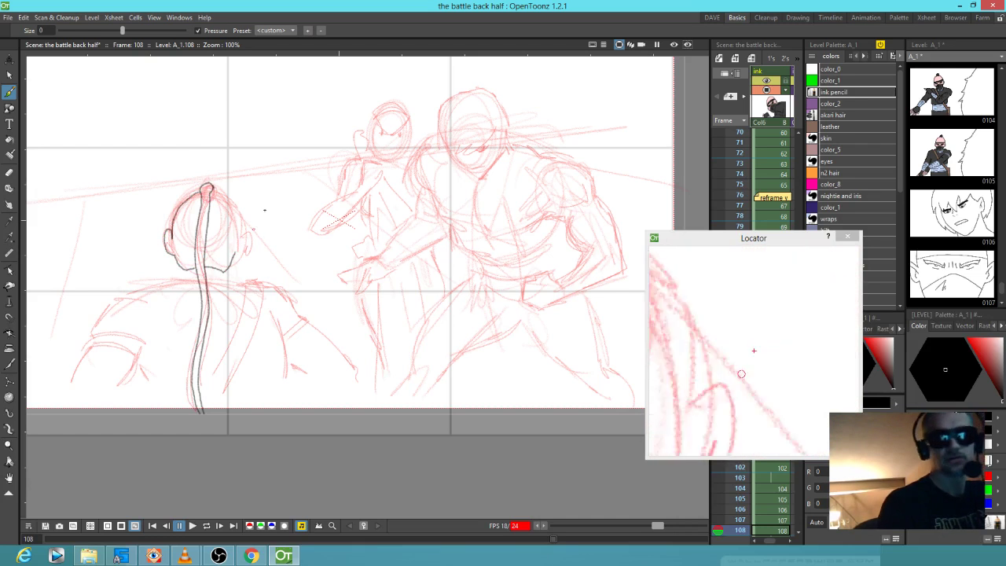
mouse_move(238, 230)
left_mouse_down()
mouse_move(247, 242)
mouse_move(239, 255)
left_mouse_up()
mouse_move(210, 188)
left_mouse_down()
mouse_move(228, 200)
mouse_move(235, 226)
left_mouse_up()
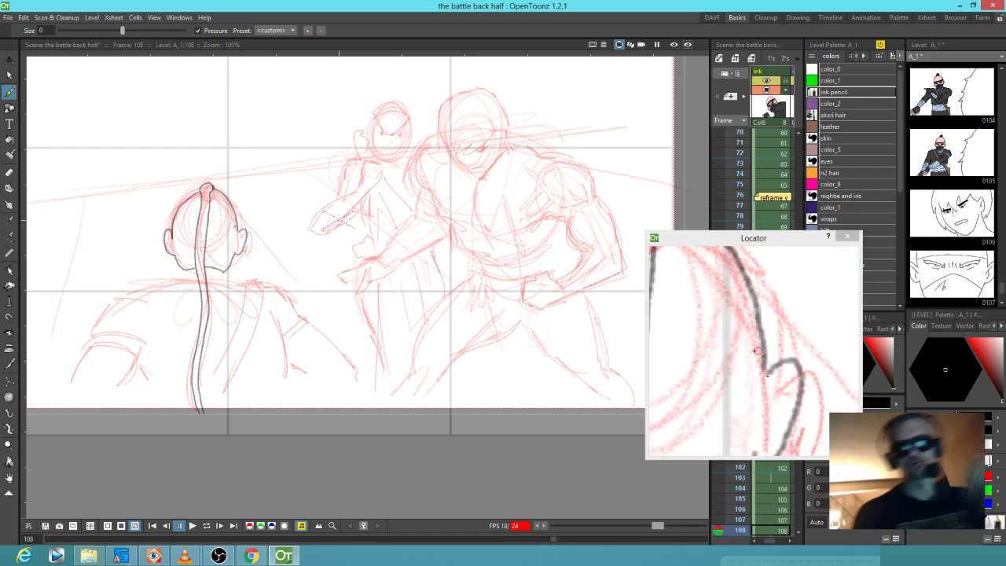
left_click_drag(765, 366, 770, 373)
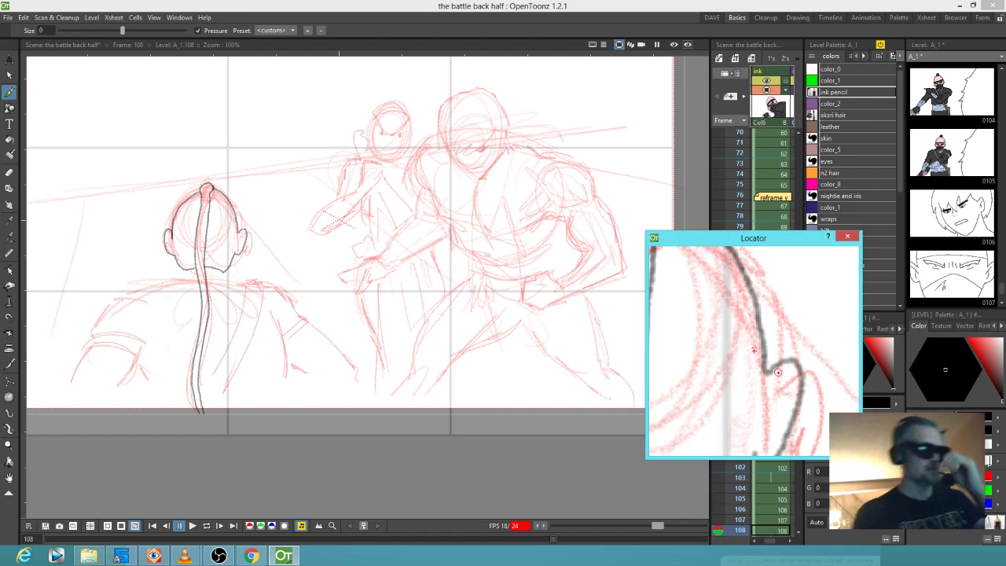
Ink the foreground figure's neck sides and the left shoulder and outer arm down to the frame's lower border
left_click_drag(183, 270, 182, 280)
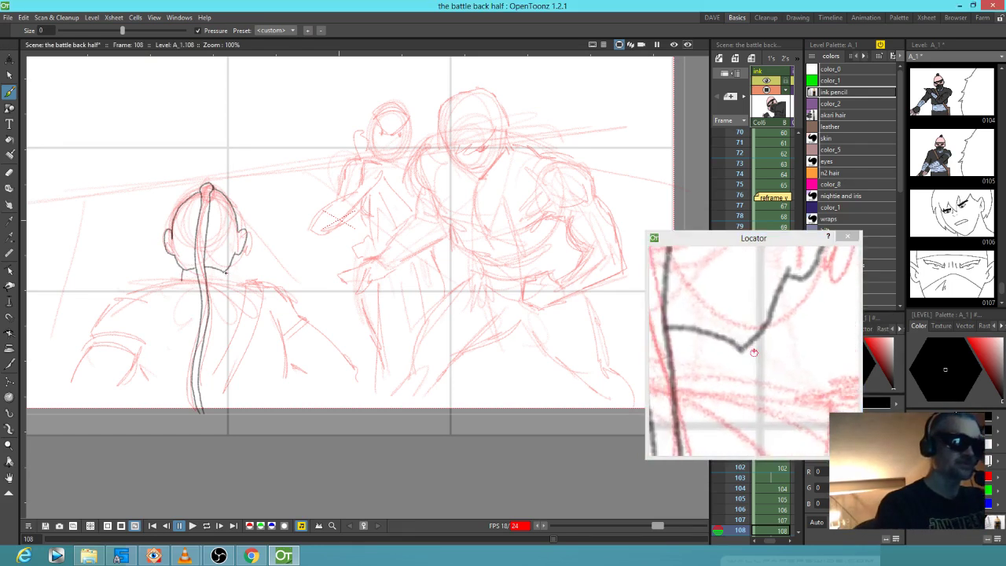
mouse_move(183, 281)
left_mouse_down()
mouse_move(110, 306)
mouse_move(65, 410)
left_mouse_up()
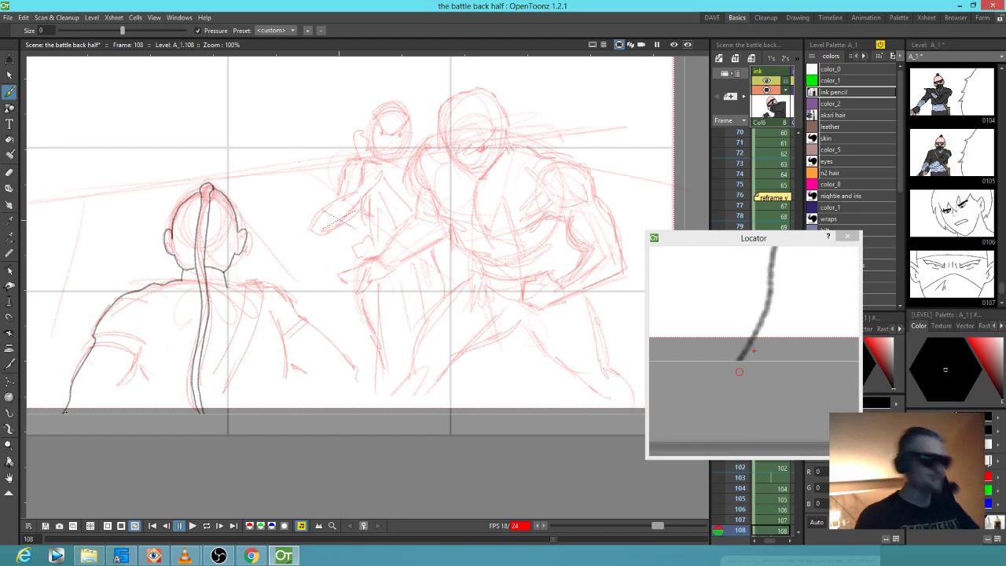
key("period")
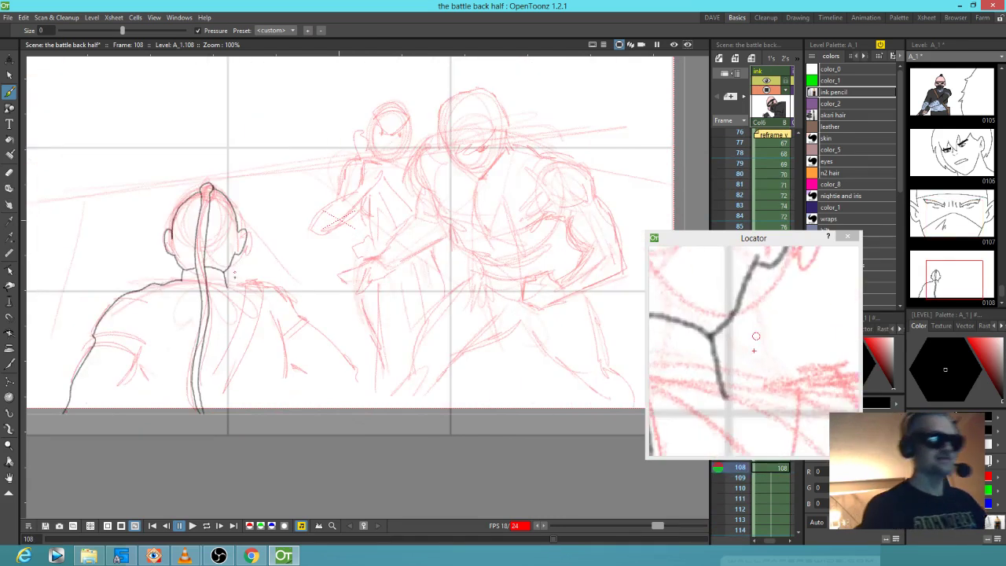
Ink the foreground figure's right shoulder, sleeve band, bent arm with the hand on the hip, and the torso side
mouse_move(243, 289)
left_mouse_down()
mouse_move(275, 286)
mouse_move(343, 354)
mouse_move(351, 390)
mouse_move(319, 410)
left_mouse_up()
left_click_drag(285, 337, 277, 413)
left_click_drag(296, 327, 309, 325)
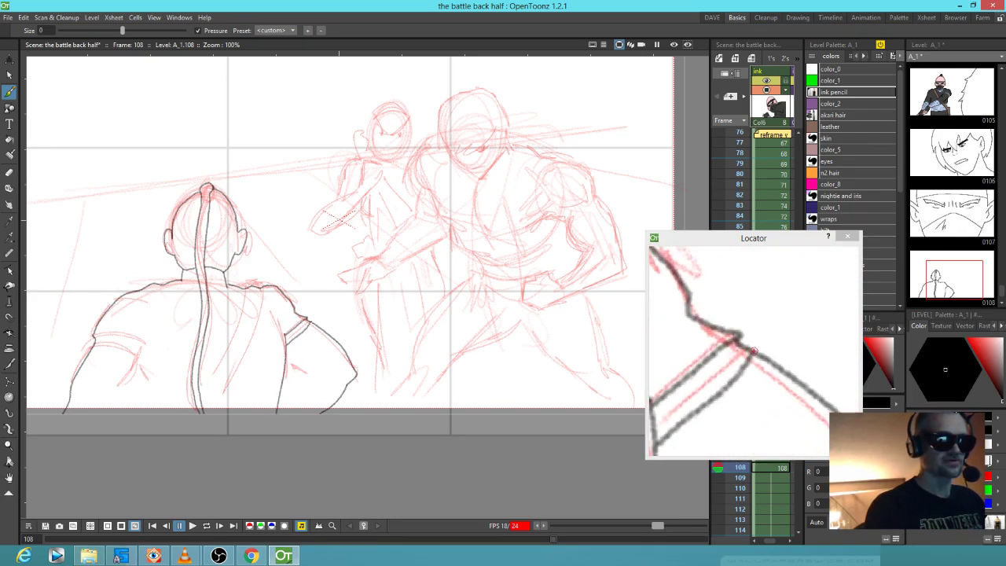
mouse_move(286, 366)
left_mouse_down()
mouse_move(313, 376)
mouse_move(297, 385)
left_mouse_up()
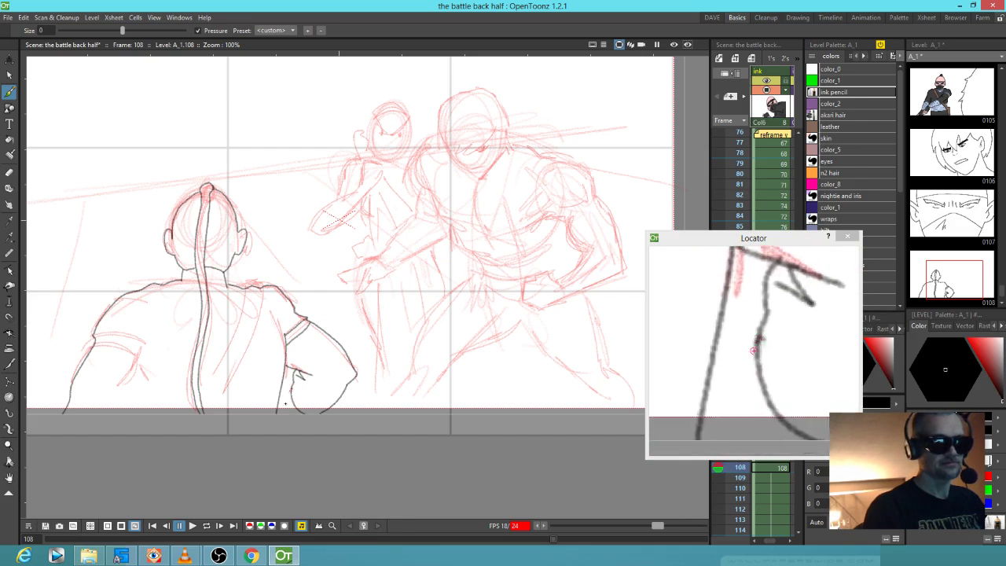
left_click_drag(291, 388, 281, 414)
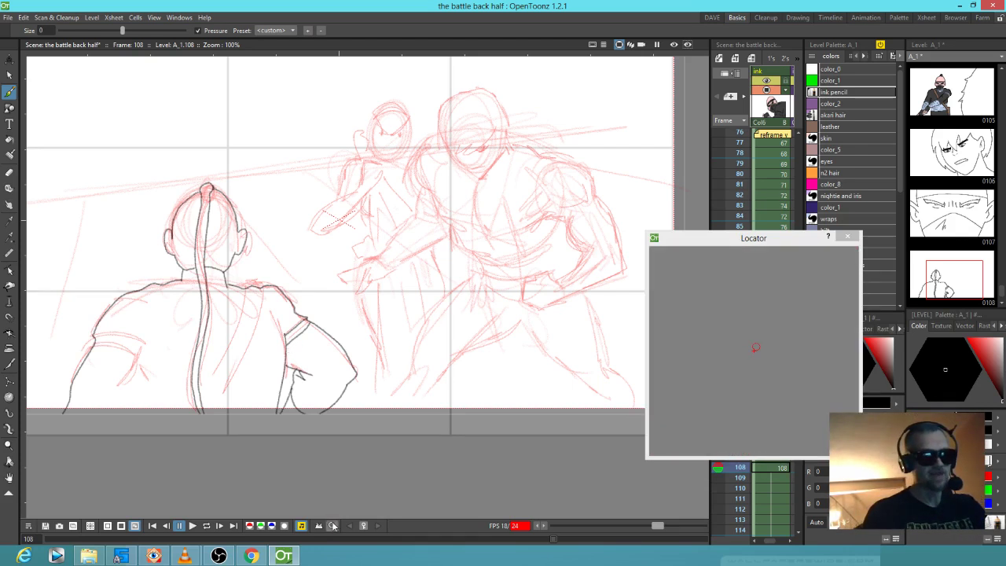
Ink the sleeve band and inner arm line on the foreground figure's left arm, using the magnified Locator view
left_click(847, 236)
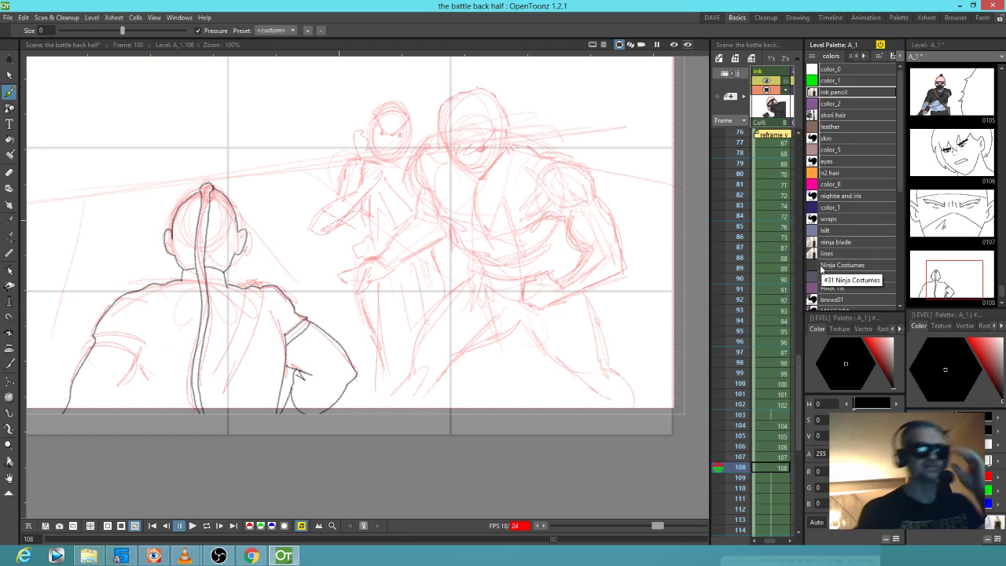
left_click(332, 526)
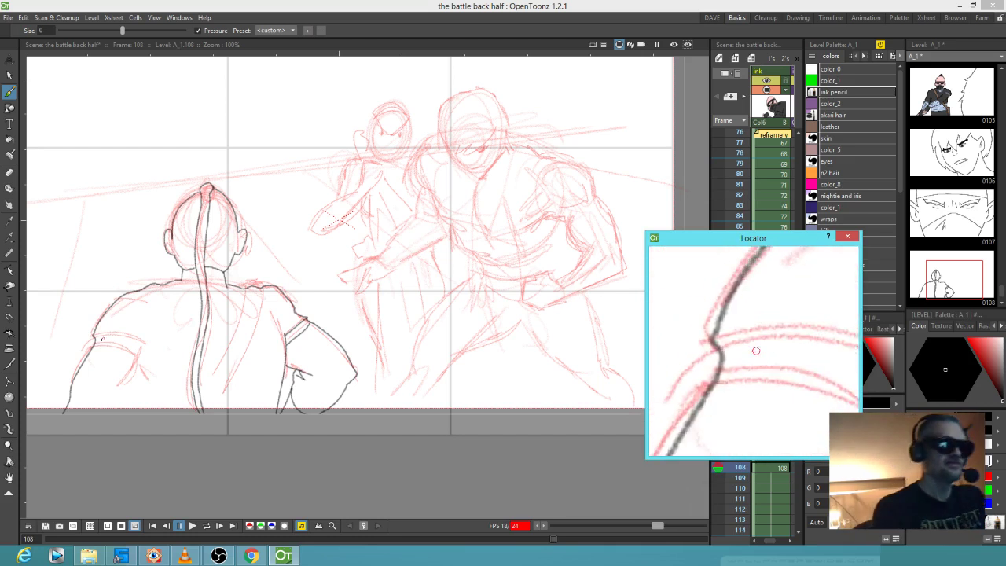
mouse_move(94, 345)
left_mouse_down()
mouse_move(137, 361)
mouse_move(143, 349)
mouse_move(98, 339)
mouse_move(140, 361)
mouse_move(111, 396)
left_mouse_up()
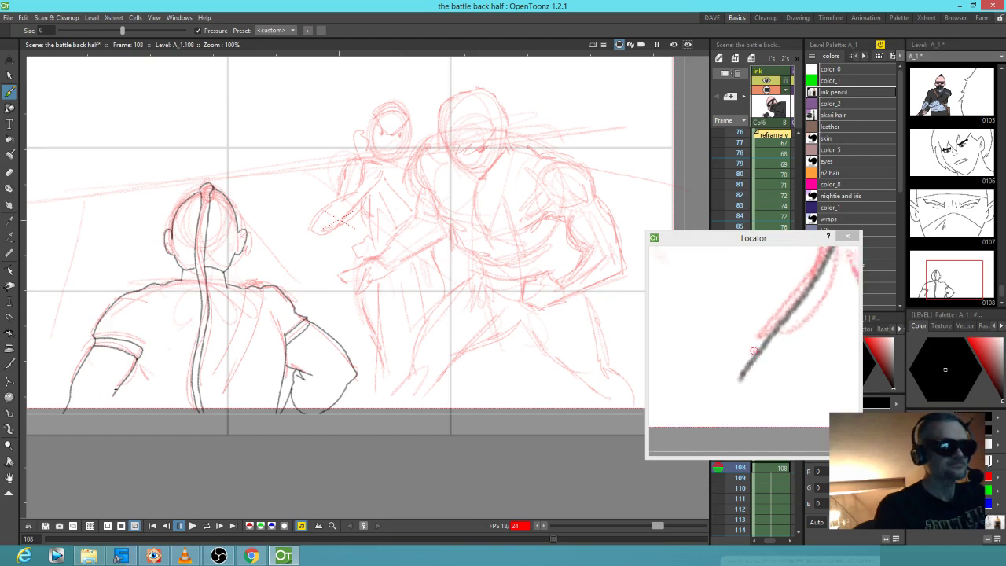
Review the painted frames 78 to 81 as reference for the character designs, and return to frame 108
left_click(738, 154)
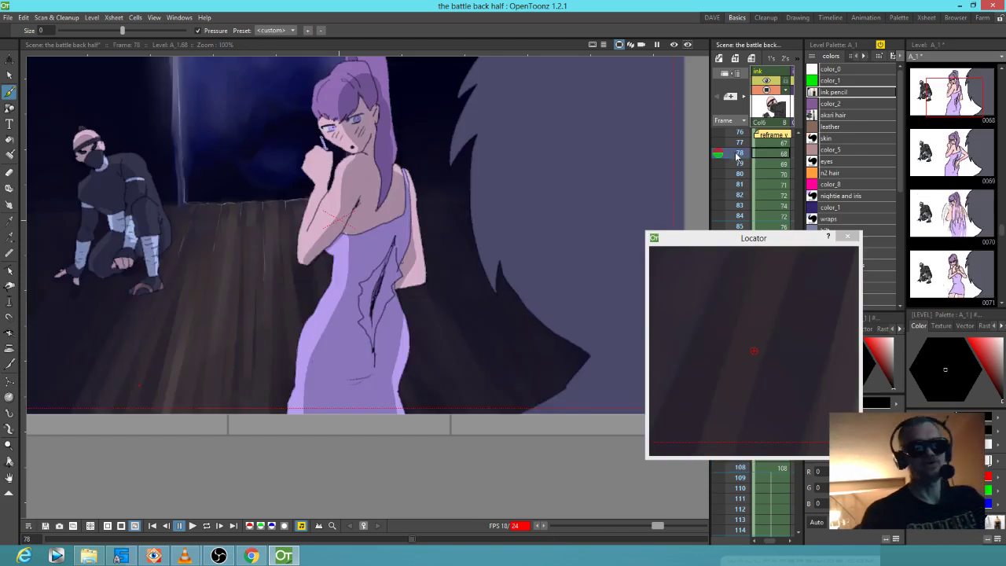
left_click(738, 163)
left_click(734, 172)
left_click(735, 184)
left_click(736, 174)
left_click(737, 165)
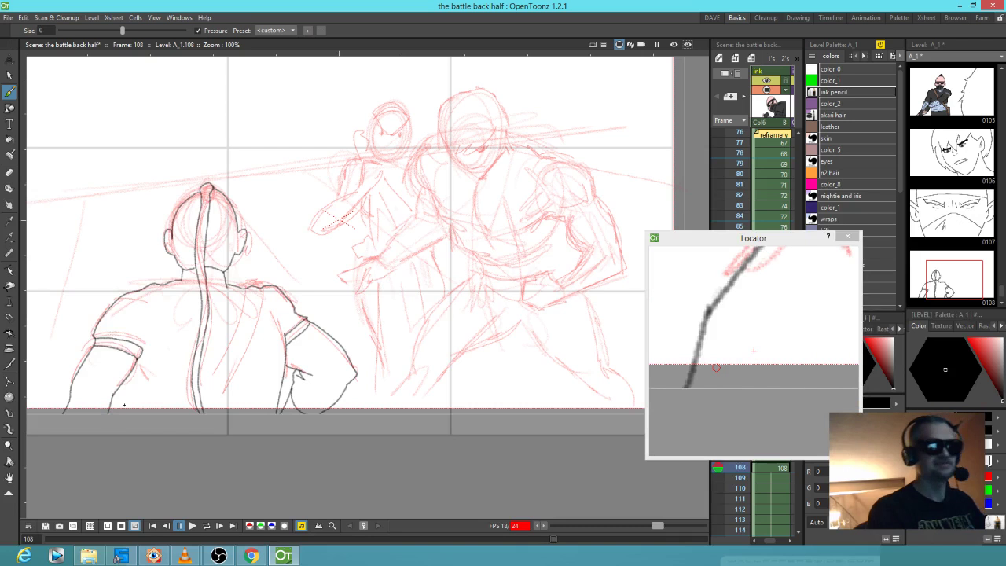
Ink the foreground figure's left torso side, collar line, diagonal strap across the back, and the fold at the right armpit
left_click_drag(135, 371, 143, 415)
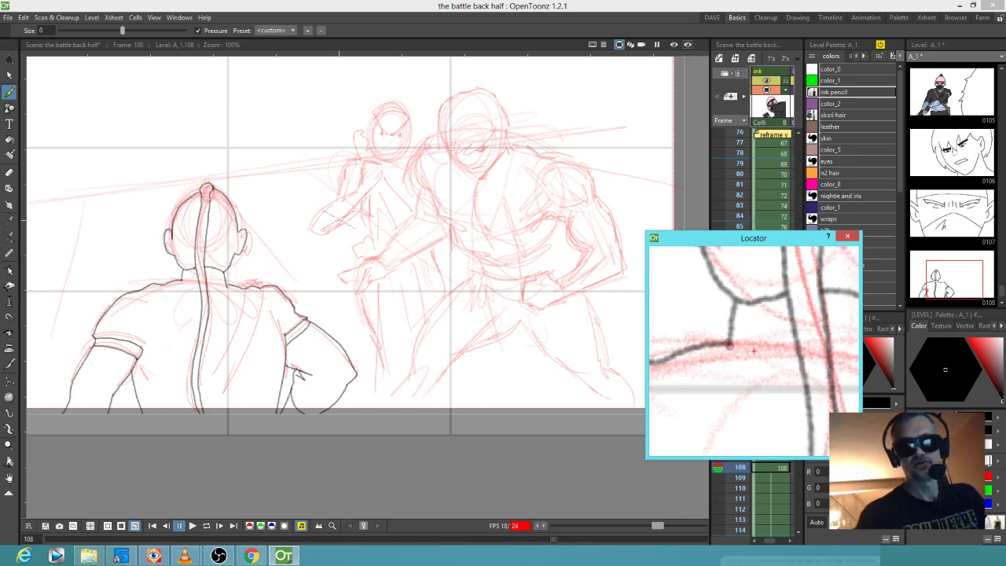
mouse_move(729, 345)
left_mouse_down()
mouse_move(798, 348)
mouse_move(800, 361)
mouse_move(721, 357)
mouse_move(752, 349)
mouse_move(817, 360)
left_mouse_up()
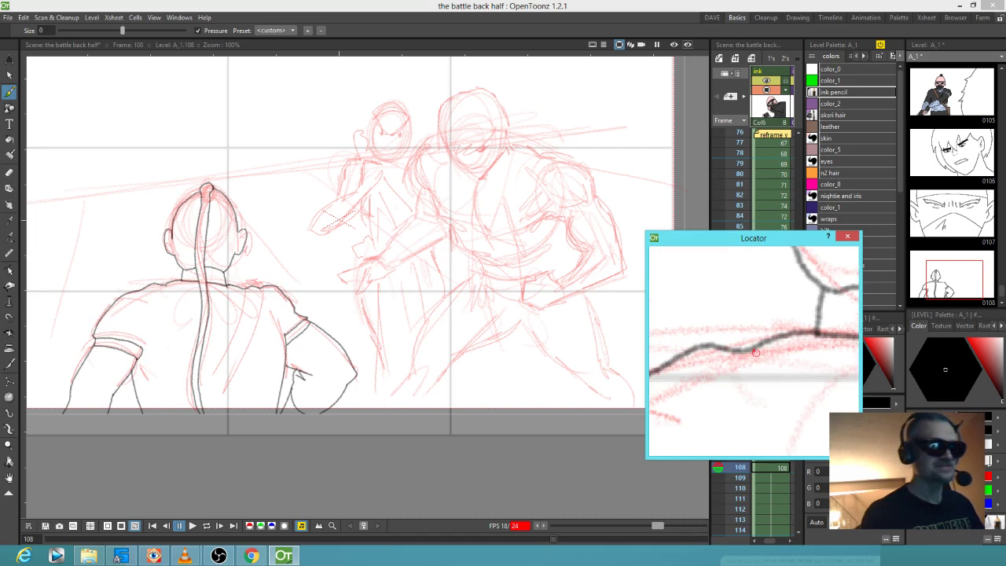
left_click_drag(164, 284, 178, 298)
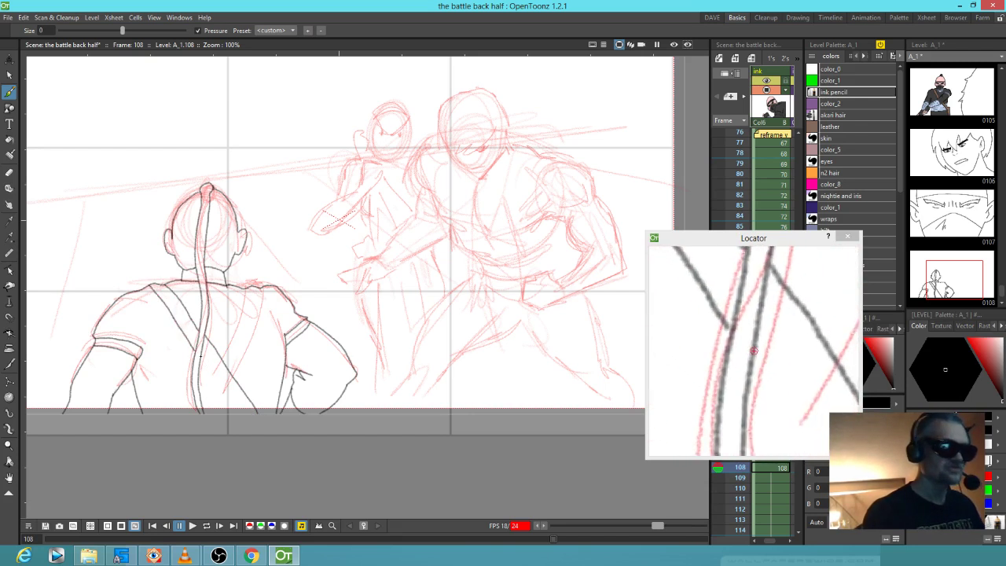
left_click(735, 377)
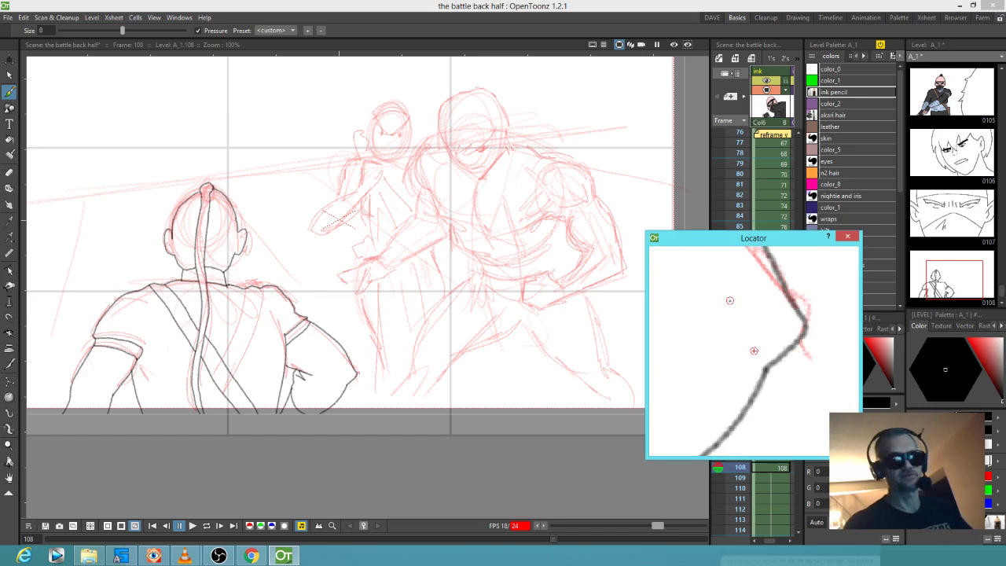
left_click_drag(286, 334, 288, 322)
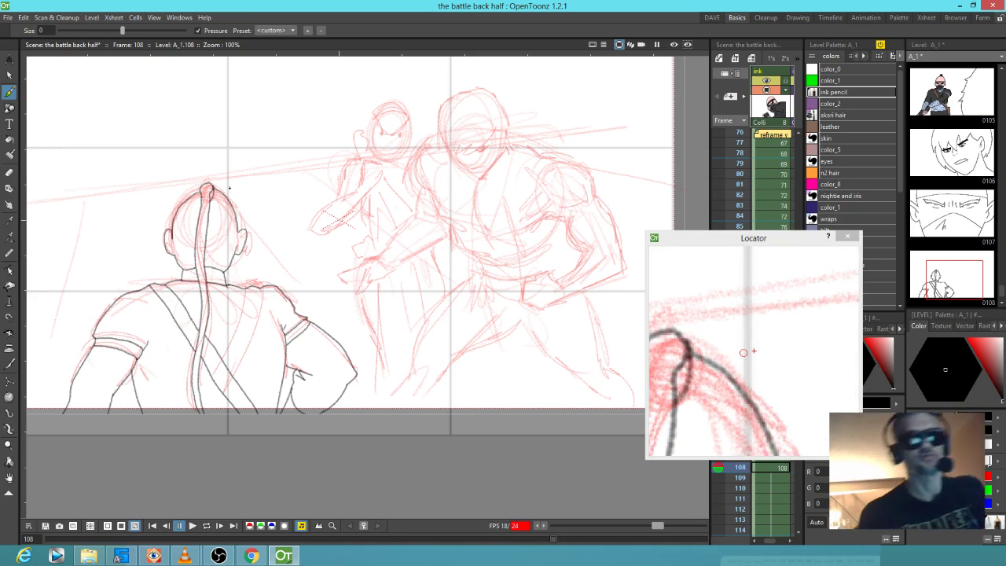
Ink the crouching figure's spiky hair, jagged fringe and pointed jaw, shrinking the Locator window to clear the canvas
mouse_move(482, 88)
left_mouse_down()
mouse_move(444, 96)
mouse_move(441, 117)
left_mouse_up()
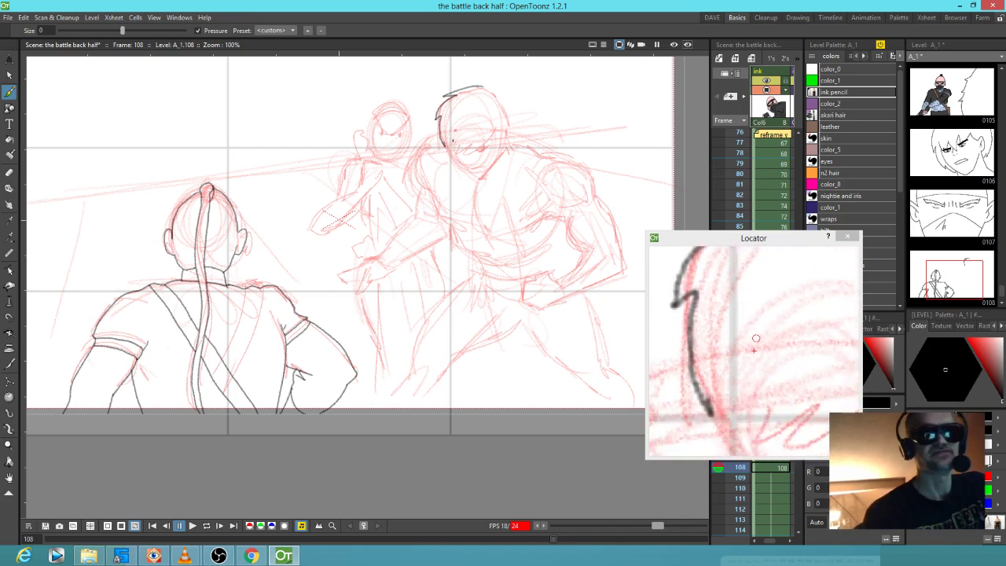
mouse_move(444, 144)
left_mouse_down()
mouse_move(452, 154)
mouse_move(495, 131)
mouse_move(504, 142)
mouse_move(510, 135)
left_mouse_up()
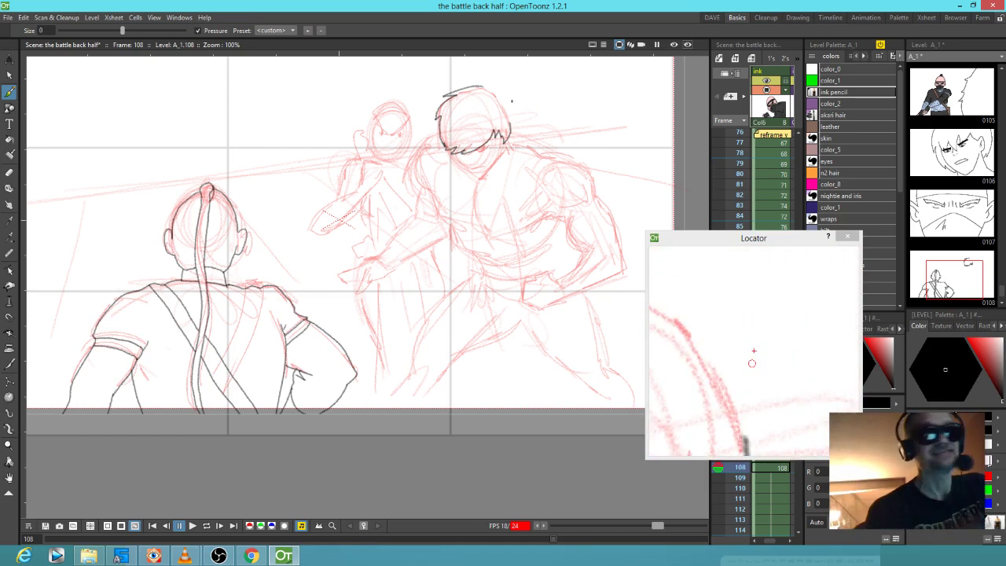
left_click_drag(484, 88, 507, 105)
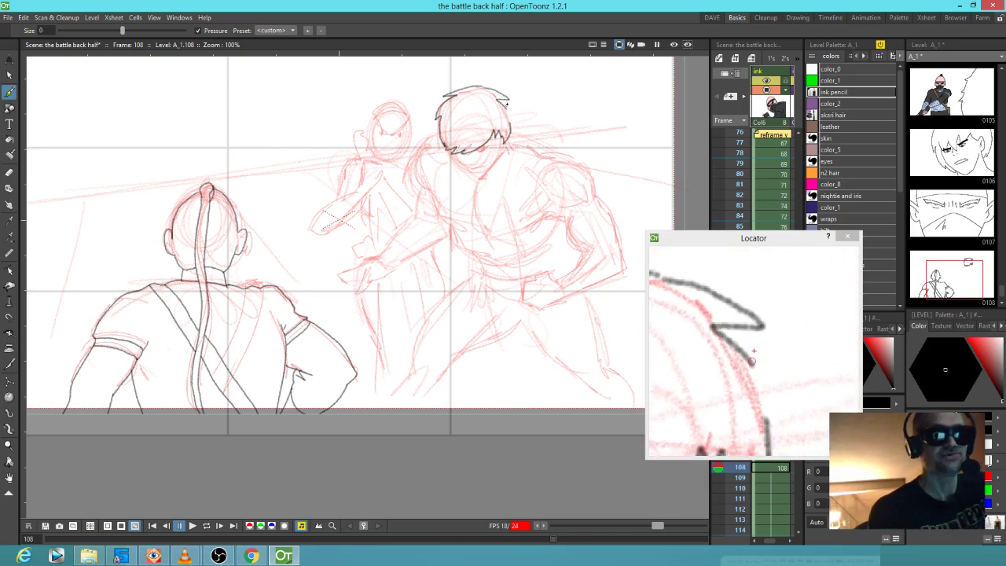
left_click_drag(760, 241, 767, 241)
left_click_drag(652, 233, 704, 306)
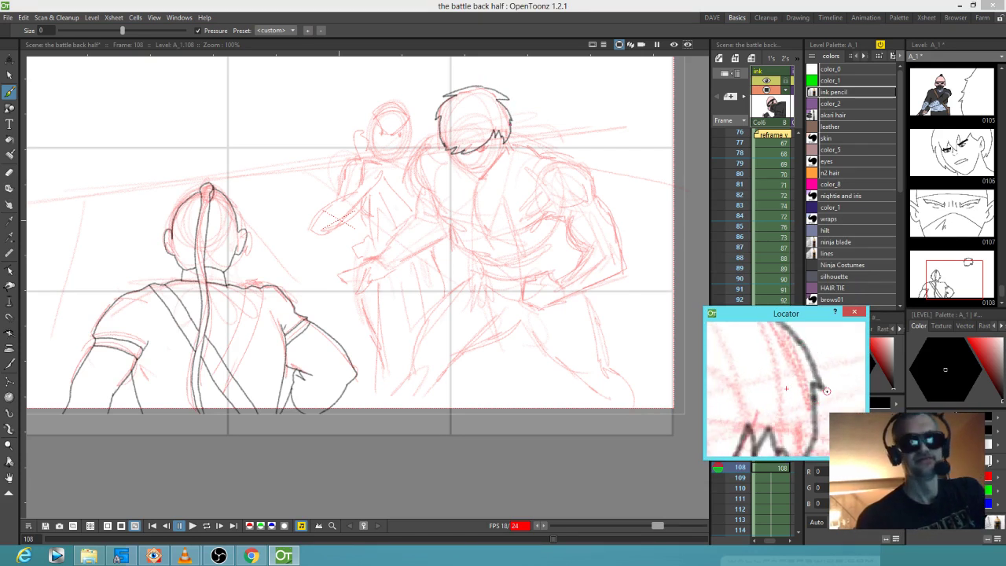
mouse_move(456, 153)
left_mouse_down()
mouse_move(482, 176)
mouse_move(500, 155)
left_mouse_up()
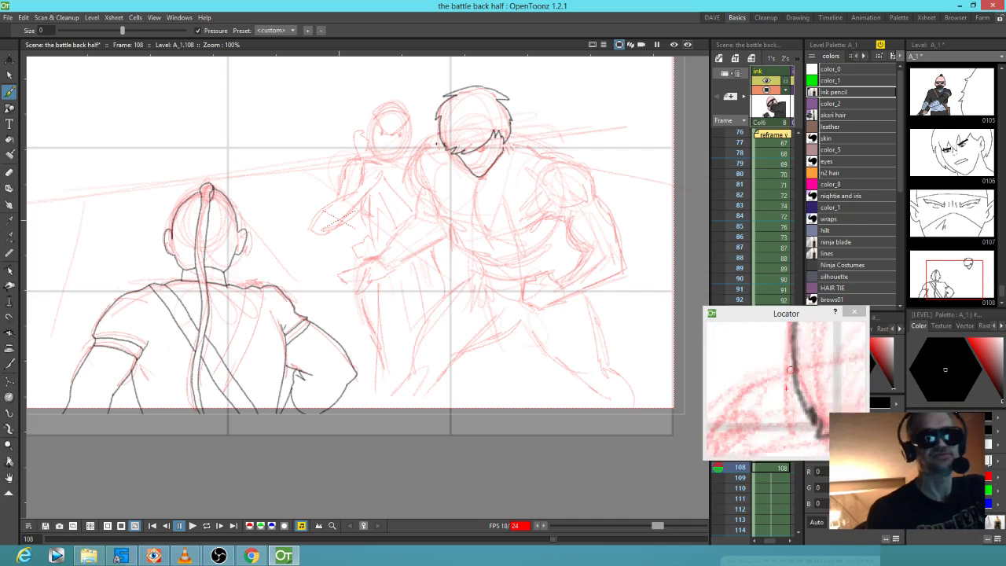
Ink the crouching figure's left shoulder and both edges of the outstretched arm down to the wrist
left_click_drag(433, 140, 419, 178)
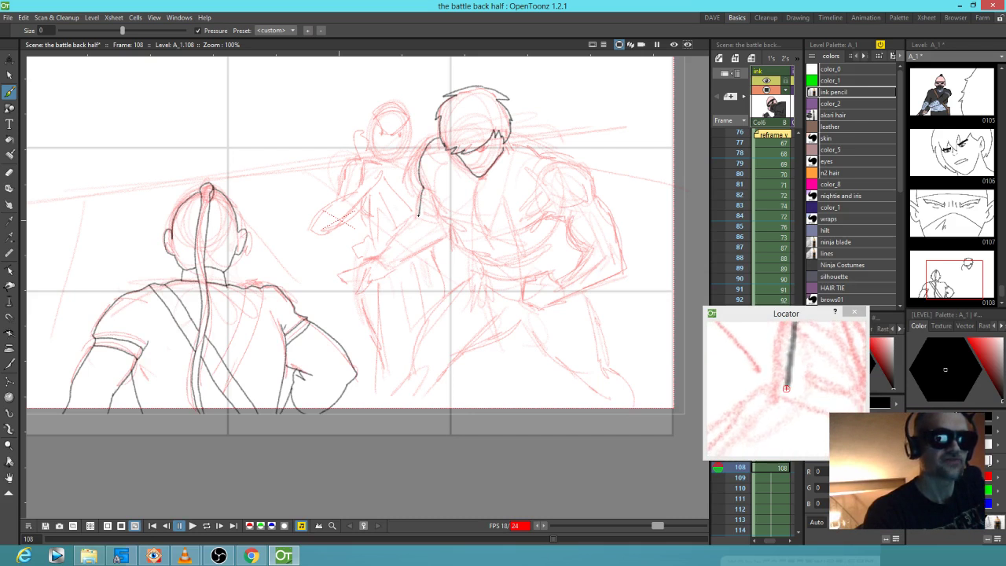
left_click_drag(398, 236, 381, 257)
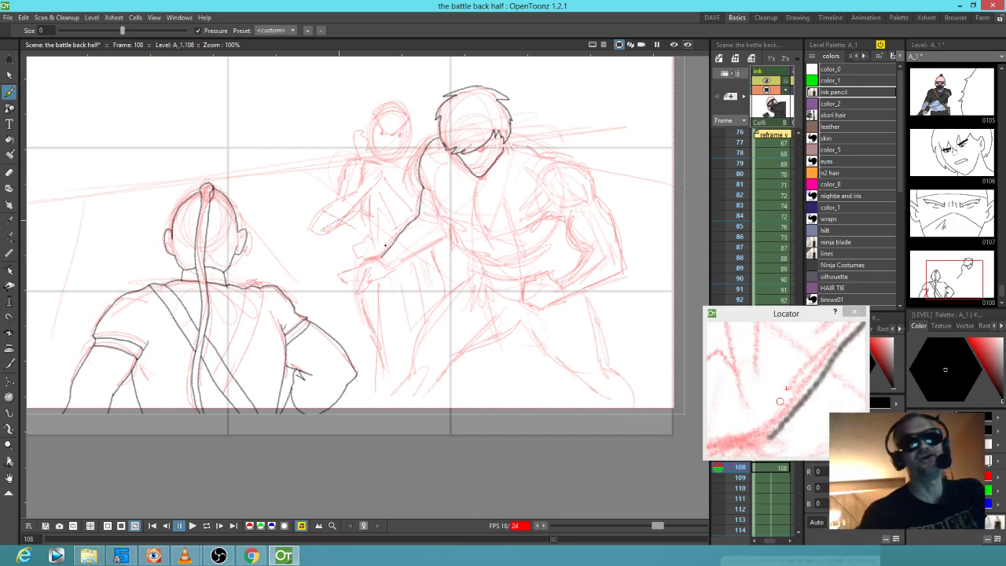
left_click_drag(396, 267, 450, 238)
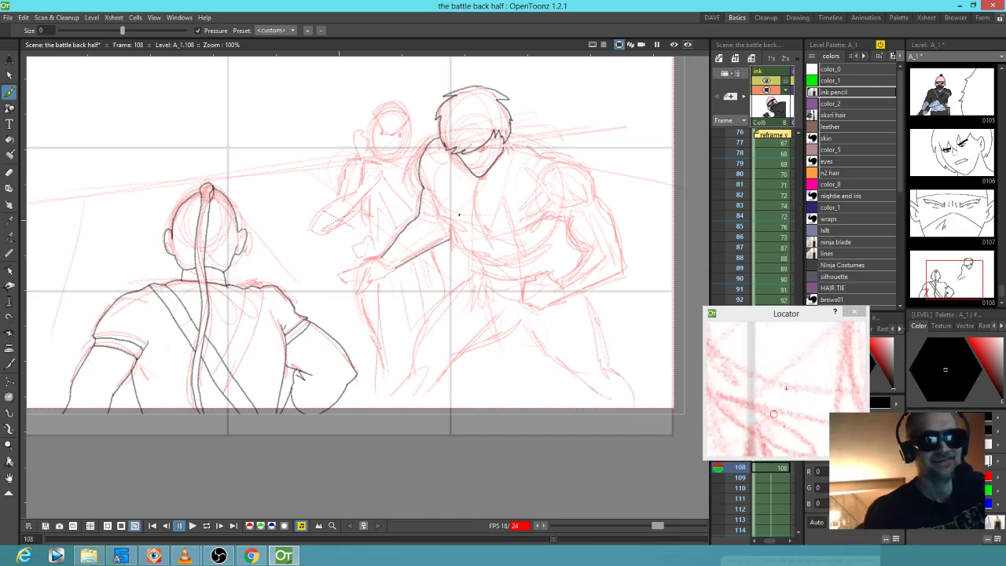
Ink the crouching figure's chest lines and collarbones, plus the right shoulder and bent arm with its clenched fist
mouse_move(433, 189)
left_mouse_down()
mouse_move(442, 215)
mouse_move(487, 234)
left_mouse_up()
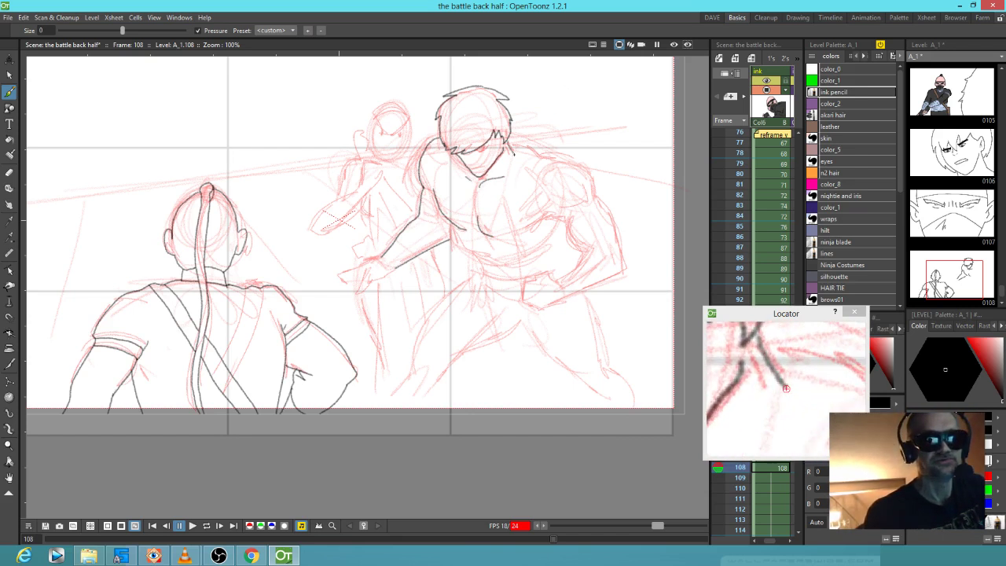
mouse_move(509, 149)
left_mouse_down()
mouse_move(584, 163)
mouse_move(624, 253)
mouse_move(557, 305)
left_mouse_up()
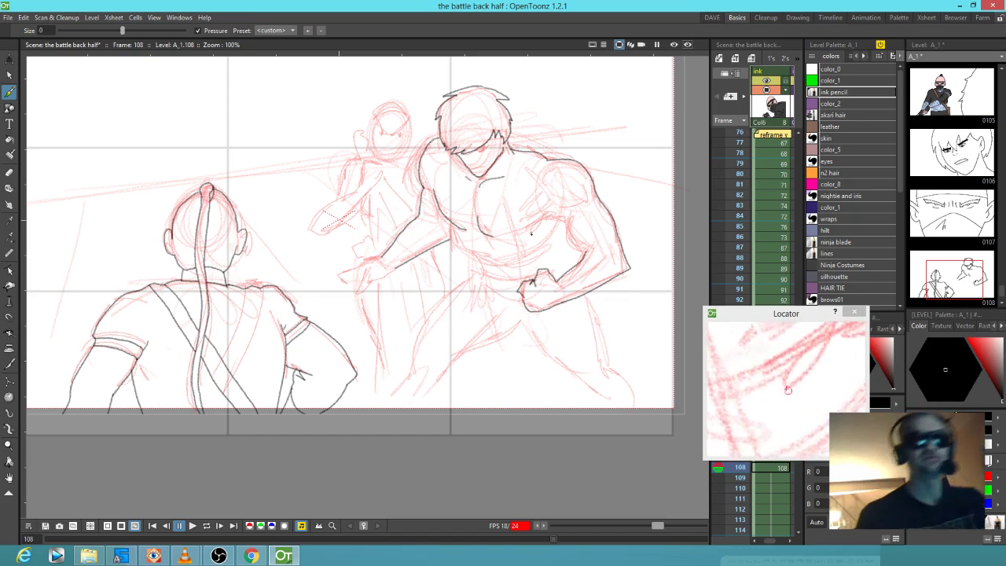
mouse_move(522, 234)
left_mouse_down()
mouse_move(557, 204)
mouse_move(597, 202)
mouse_move(561, 222)
mouse_move(551, 215)
mouse_move(562, 214)
mouse_move(588, 250)
left_mouse_up()
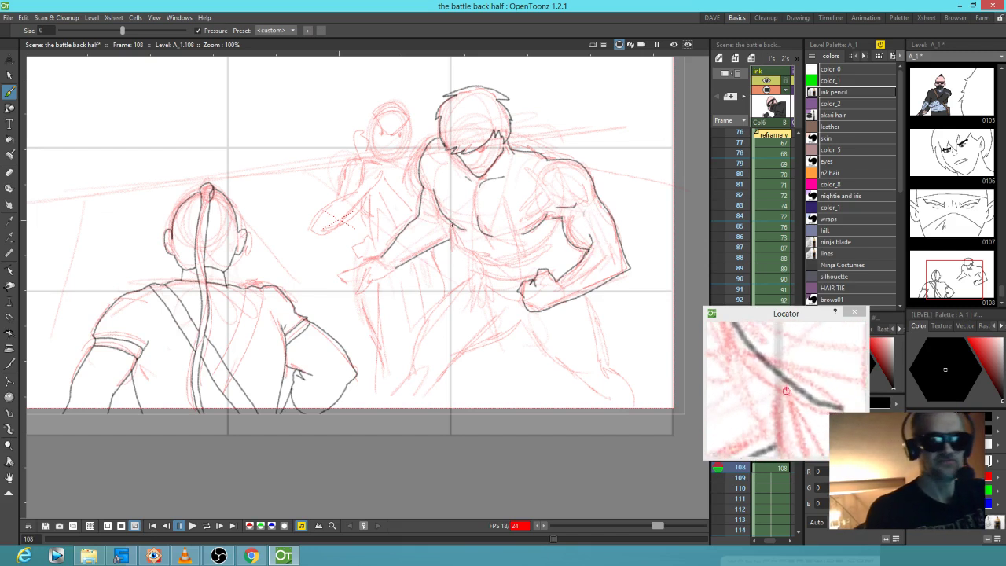
Ink the crouching figure's torso sides, abdominal and rib muscles, and the waistband with the folded cloth hanging from it
left_click_drag(448, 220, 482, 271)
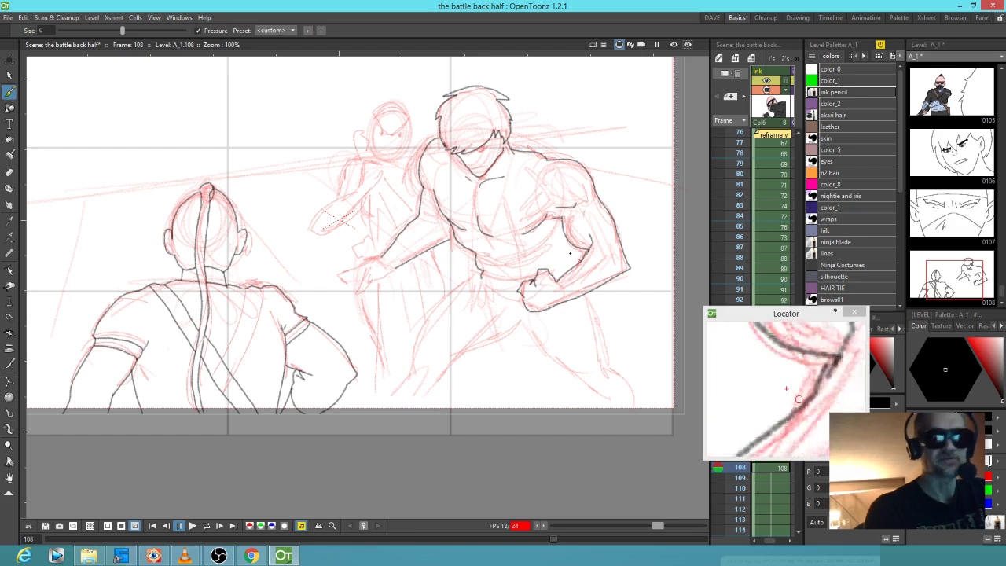
left_click_drag(482, 277, 517, 290)
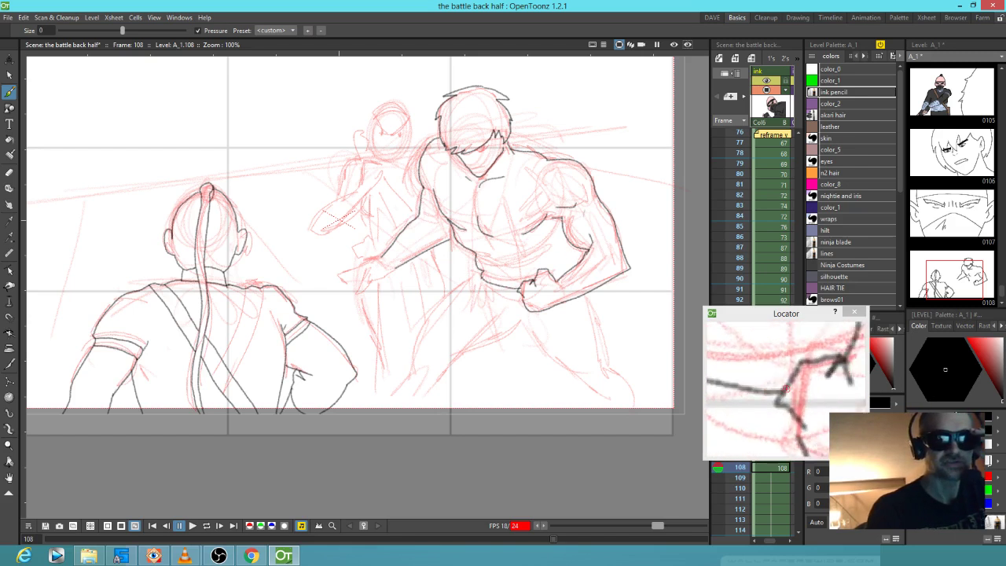
left_click_drag(570, 242, 564, 273)
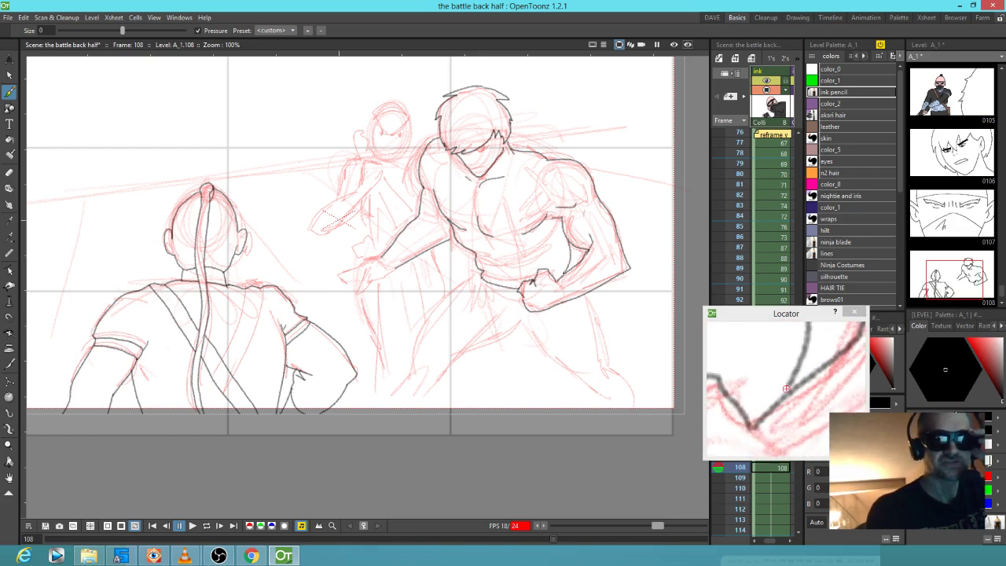
mouse_move(556, 241)
left_mouse_down()
mouse_move(529, 263)
mouse_move(488, 250)
mouse_move(506, 280)
left_mouse_up()
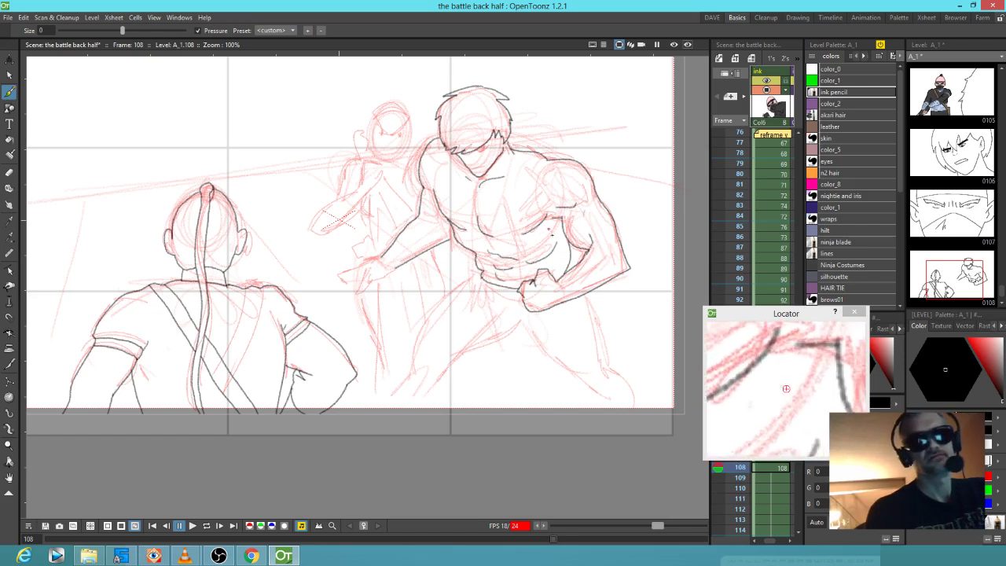
left_click_drag(541, 229, 532, 241)
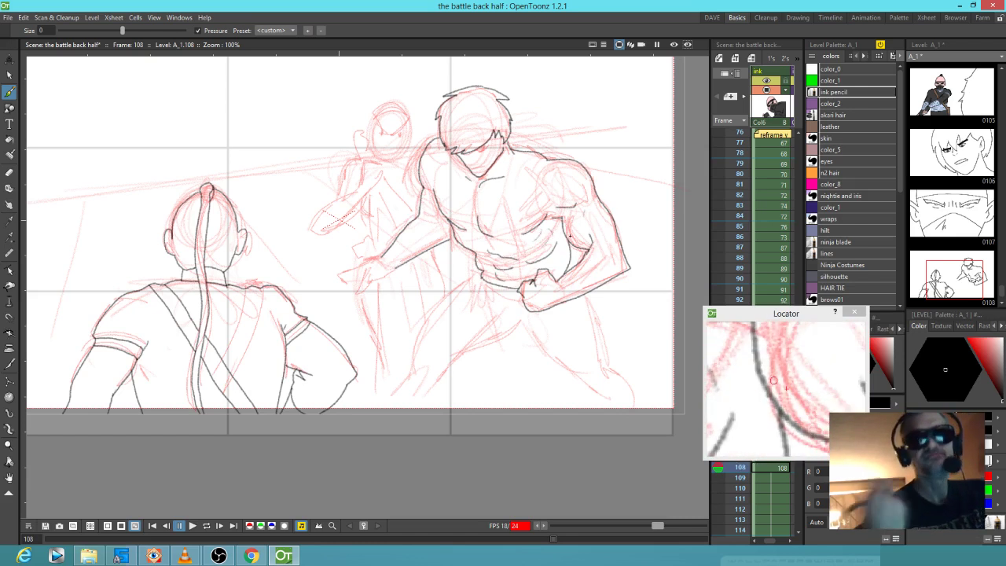
mouse_move(478, 276)
left_mouse_down()
mouse_move(504, 334)
mouse_move(526, 340)
mouse_move(546, 310)
left_mouse_up()
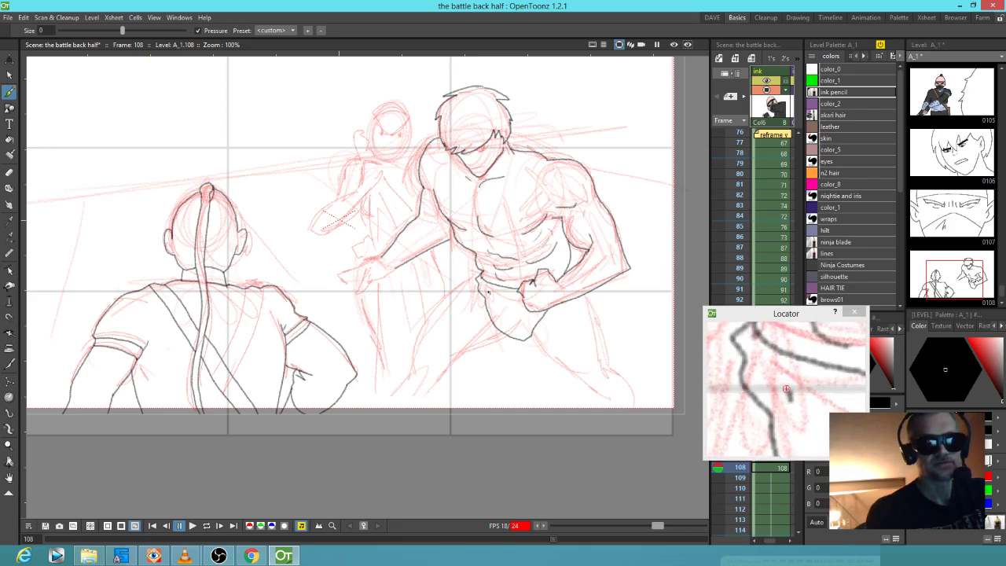
mouse_move(493, 306)
left_mouse_down()
mouse_move(511, 330)
mouse_move(522, 303)
left_mouse_up()
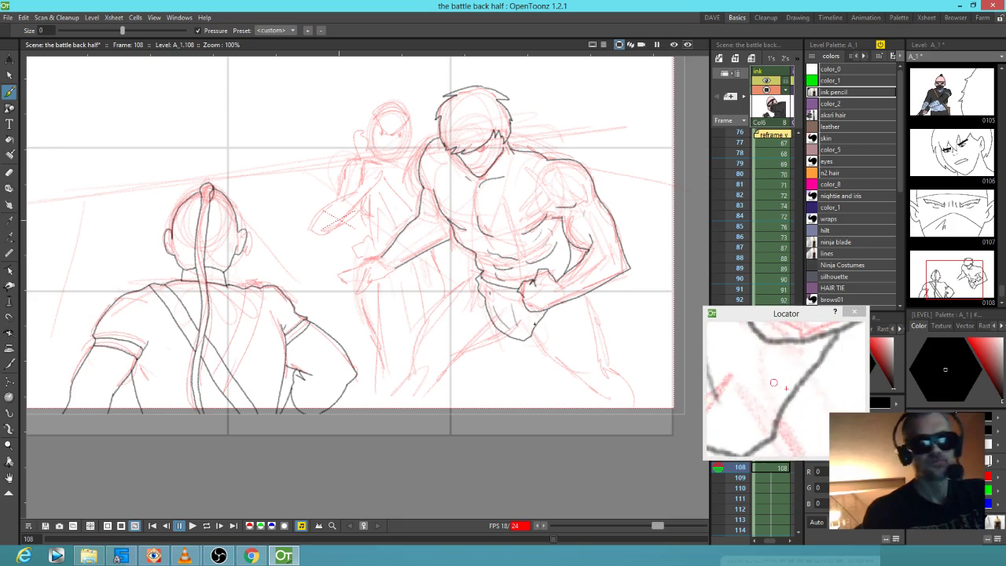
left_click_drag(477, 280, 418, 415)
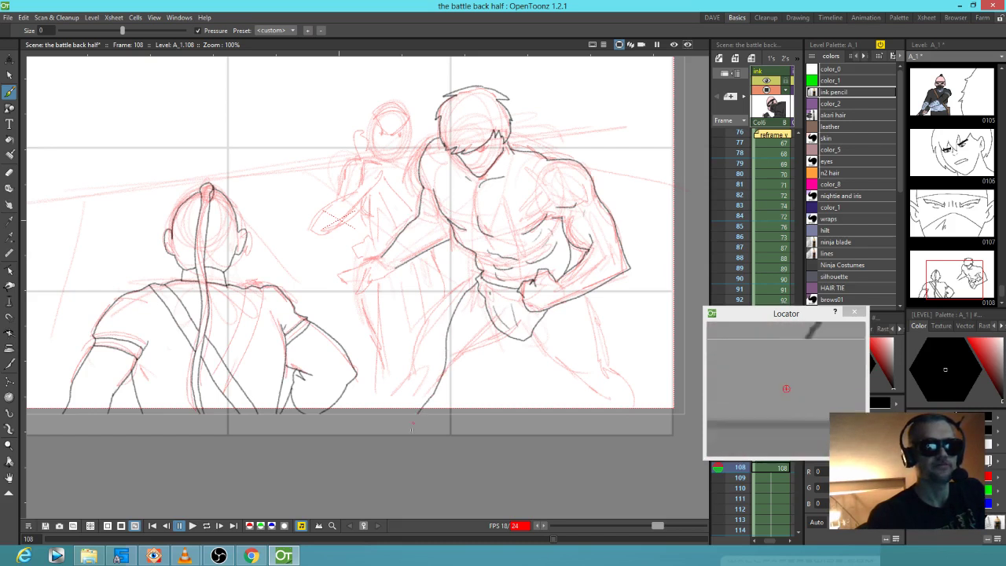
left_click_drag(447, 372, 455, 383)
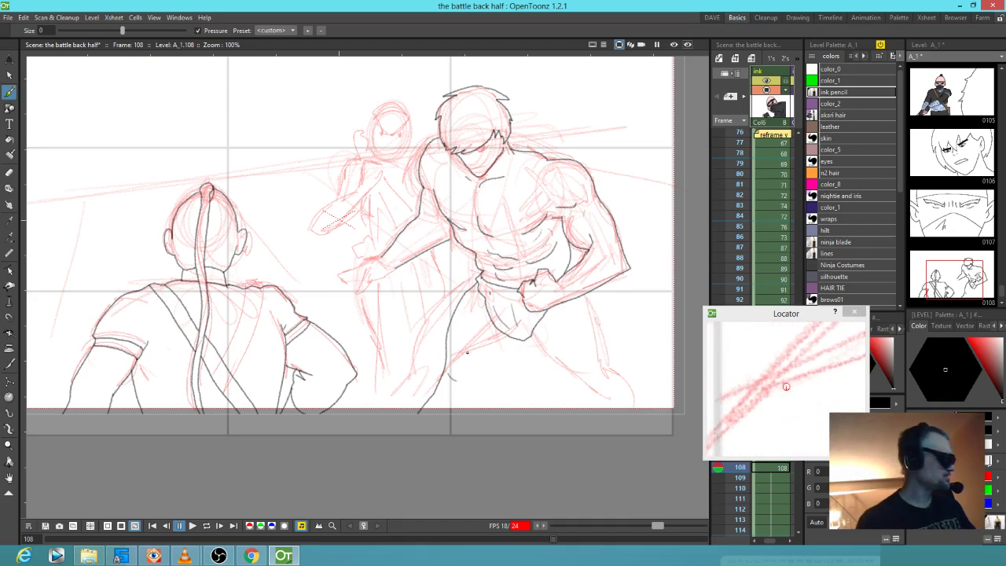
key("a")
mouse_move(439, 386)
left_mouse_down()
mouse_move(420, 410)
mouse_move(456, 381)
left_mouse_up()
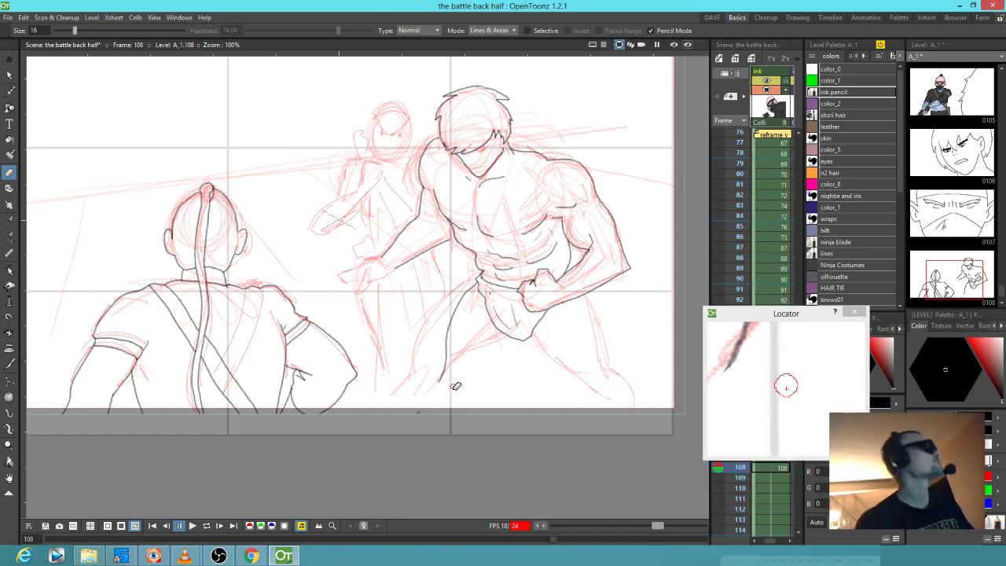
key("alt")
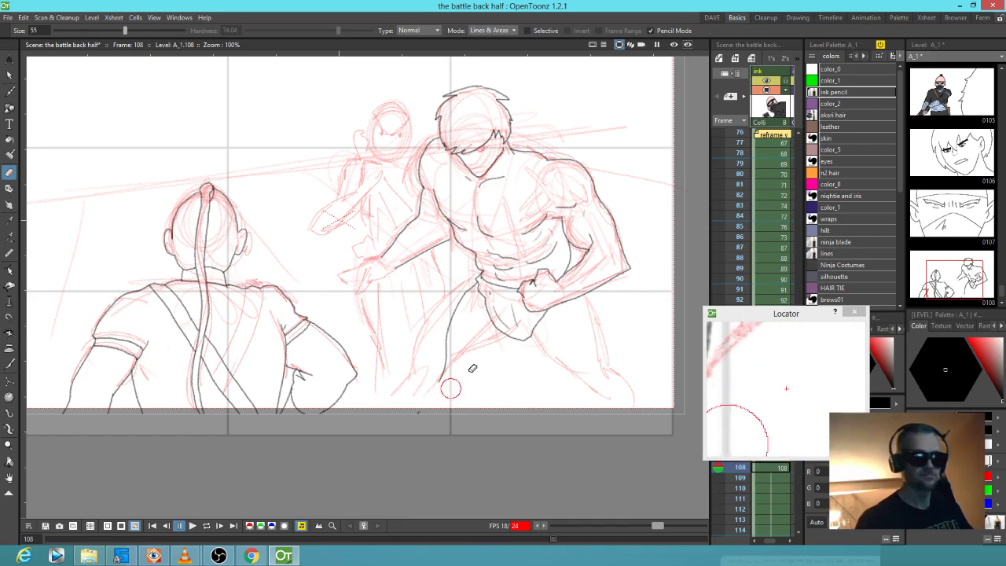
mouse_move(439, 373)
left_mouse_down()
mouse_move(441, 334)
mouse_move(452, 310)
left_mouse_up()
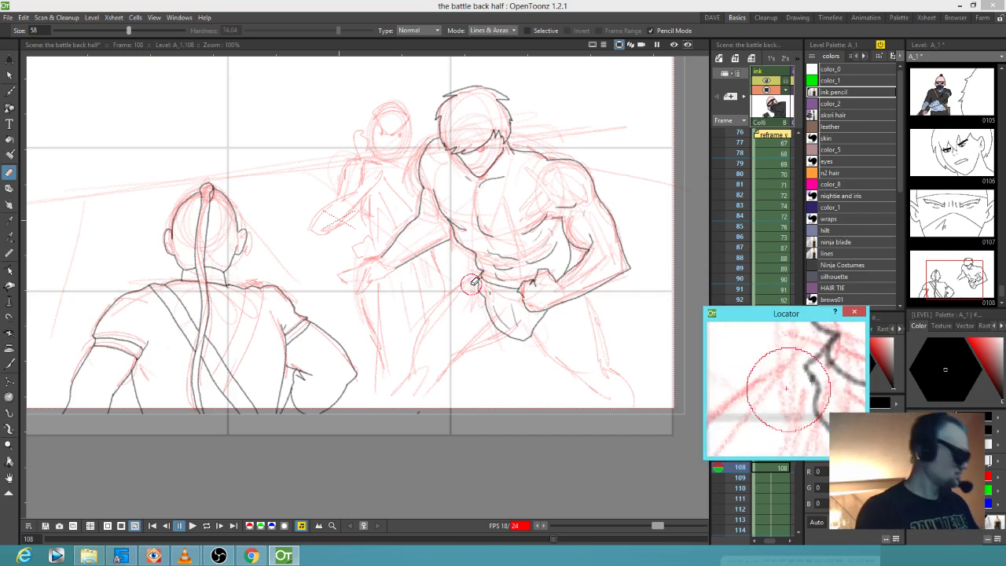
Ink both of the crouching figure's wide-set legs down to the frame's lower border, and add a small line at the torso side
key("b")
left_click_drag(414, 338, 392, 407)
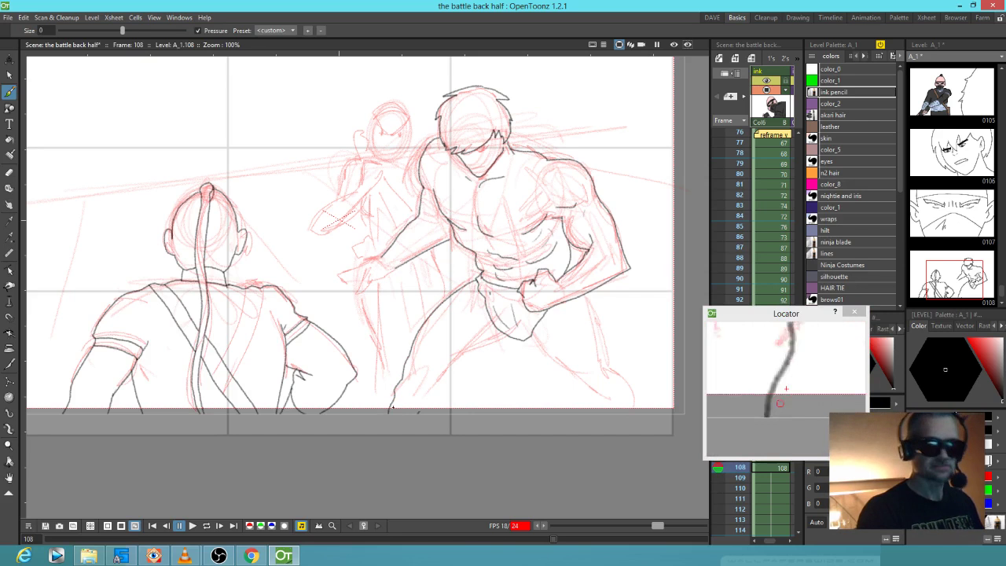
mouse_move(509, 334)
left_mouse_down()
mouse_move(462, 362)
mouse_move(426, 415)
mouse_move(407, 403)
left_mouse_up()
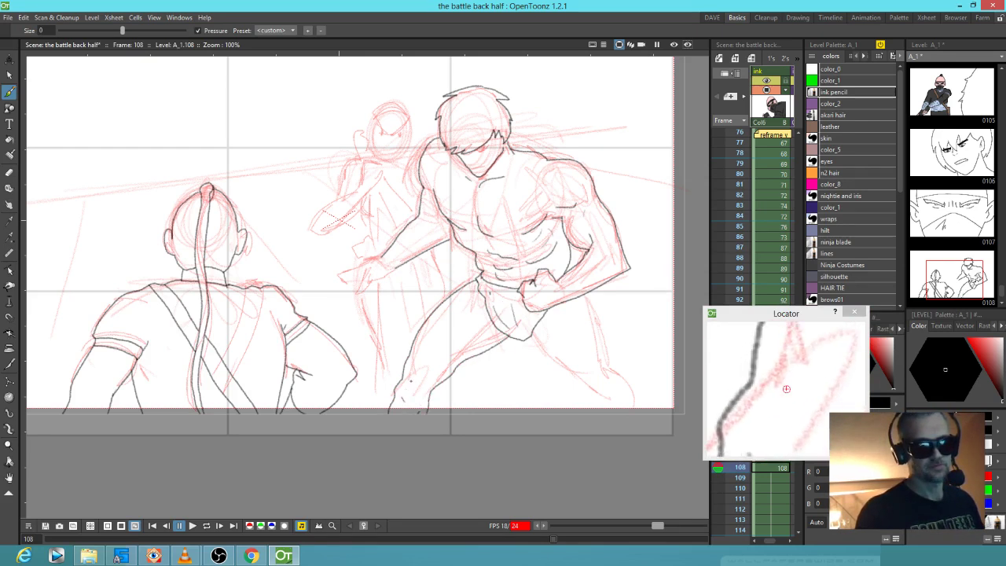
mouse_move(464, 356)
left_mouse_down()
mouse_move(482, 324)
mouse_move(608, 415)
left_mouse_up()
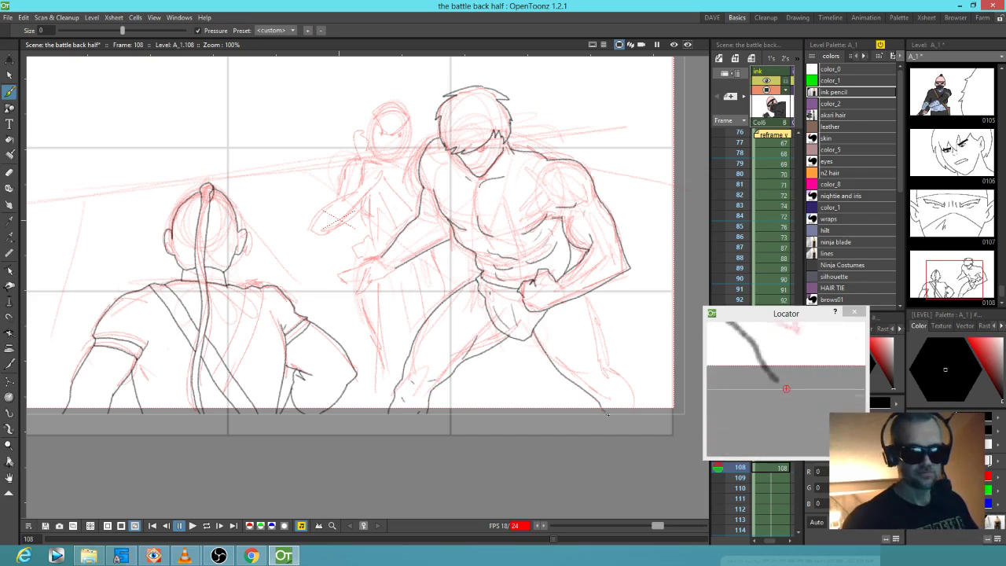
mouse_move(588, 299)
left_mouse_down()
mouse_move(618, 386)
mouse_move(642, 408)
left_mouse_up()
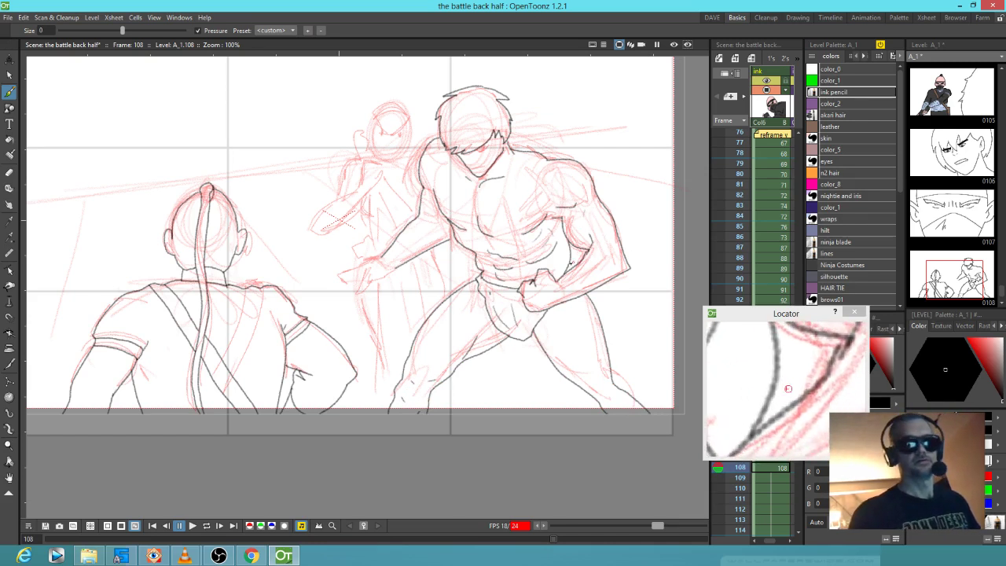
left_click_drag(571, 257, 576, 265)
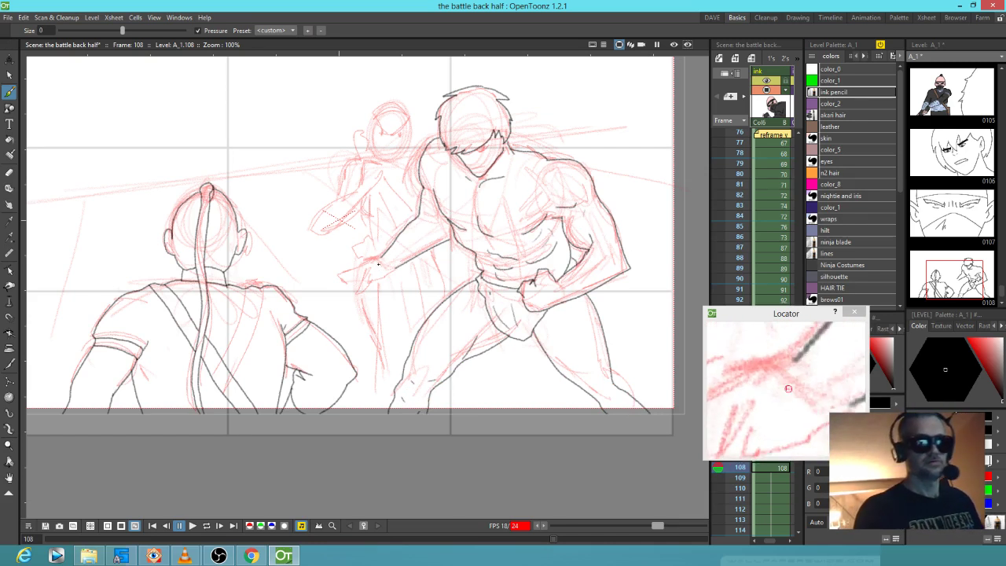
Ink the open hand of the crouching figure's outstretched arm, and enlarge the Locator window
mouse_move(381, 256)
left_mouse_down()
mouse_move(334, 275)
mouse_move(364, 297)
left_mouse_up()
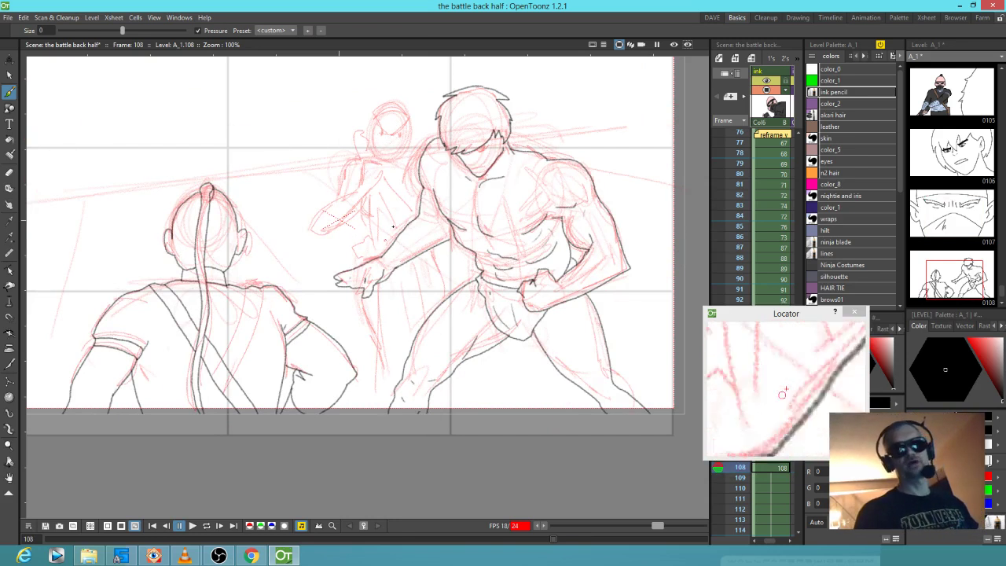
left_click_drag(777, 354, 793, 410)
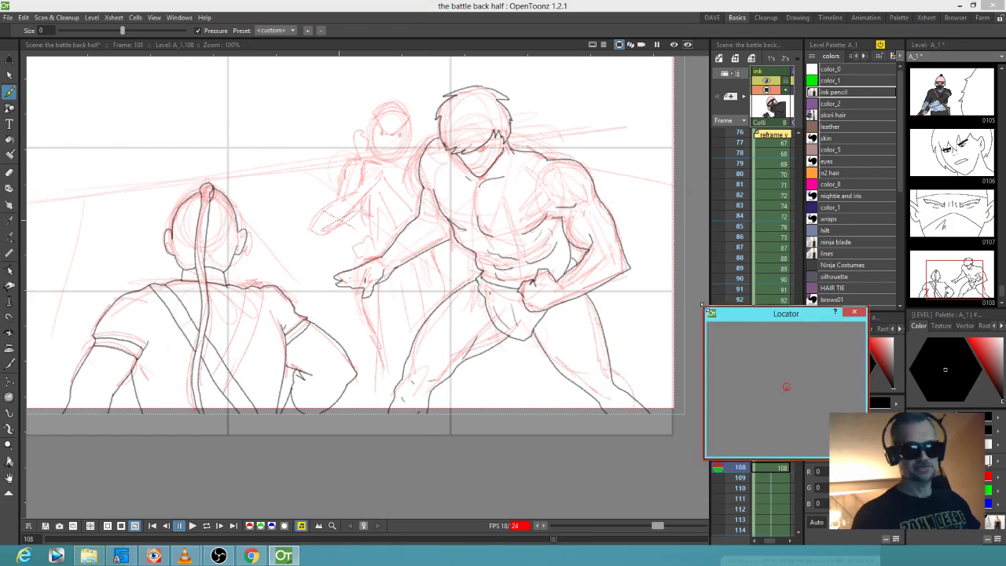
left_click_drag(704, 309, 688, 283)
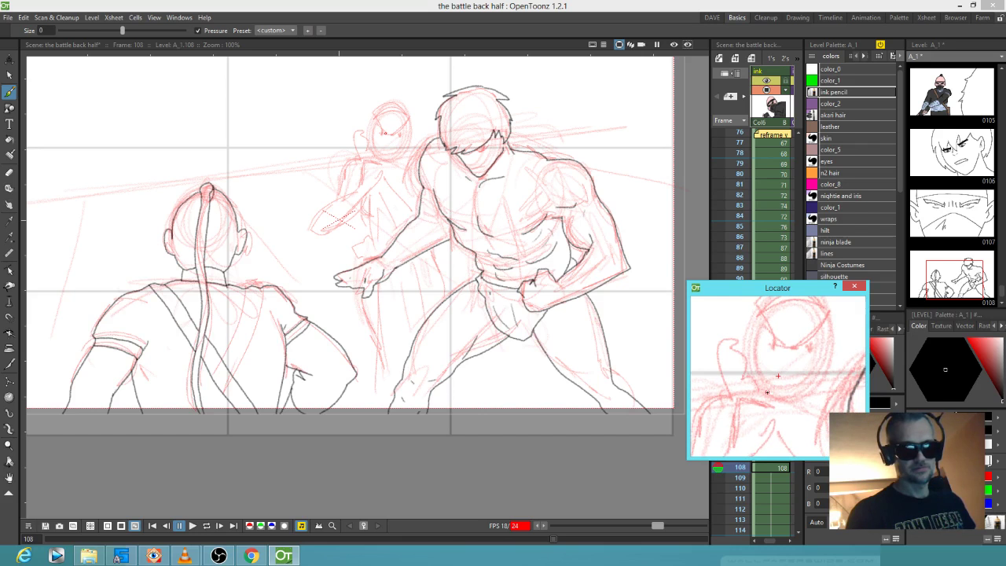
Zoom in on the background woman's head with the Locator and ink her jagged hairline and the curved bands above it
key("shift+space")
left_click_drag(773, 388, 795, 362)
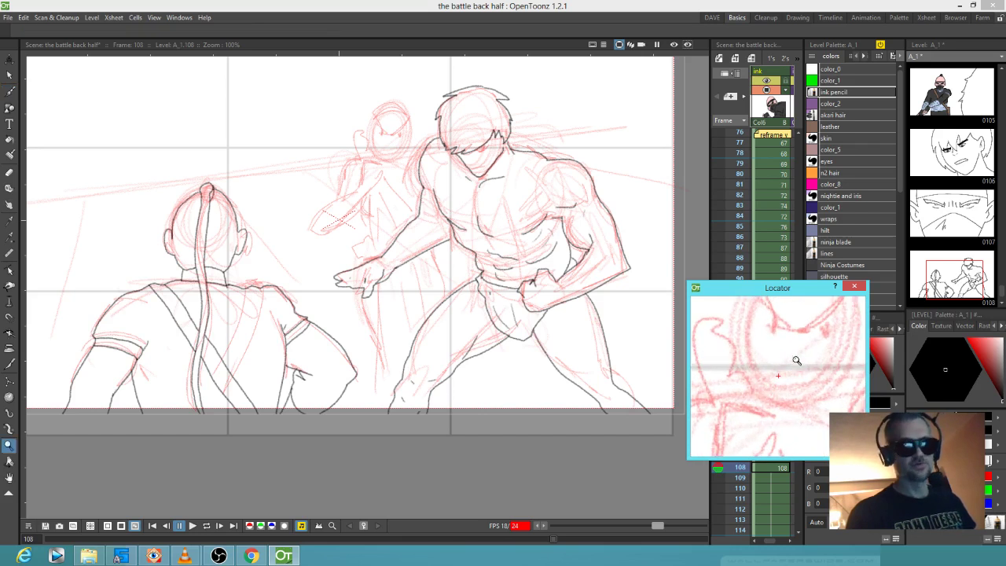
key("b")
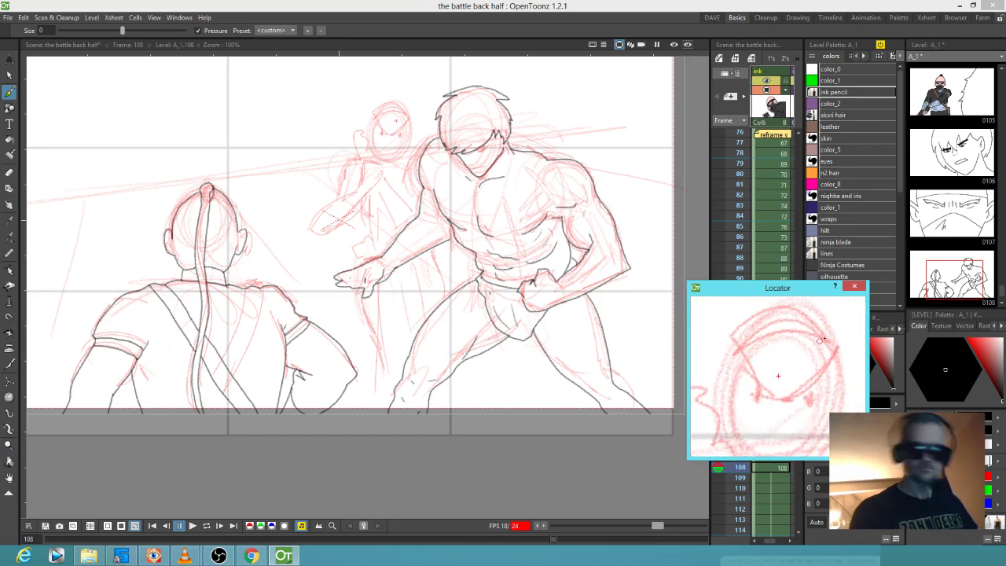
mouse_move(395, 120)
left_mouse_down()
mouse_move(370, 129)
mouse_move(378, 111)
mouse_move(402, 105)
left_mouse_up()
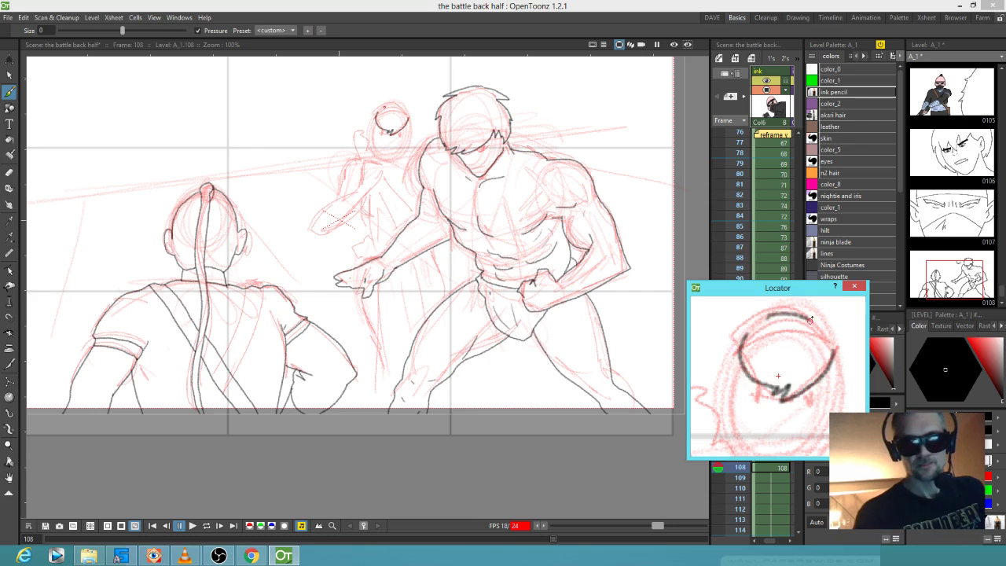
left_click_drag(813, 333, 781, 369)
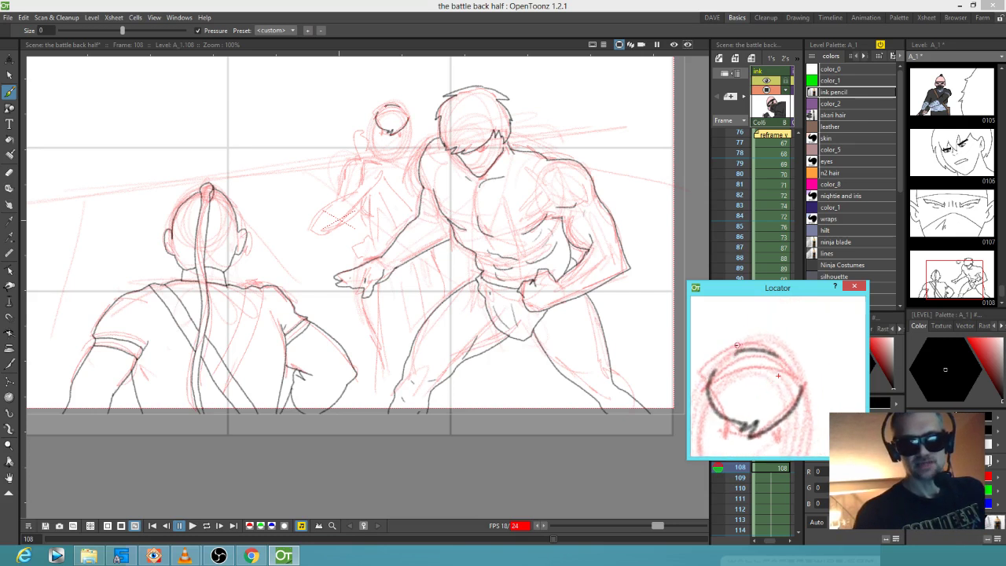
mouse_move(737, 346)
left_mouse_down()
mouse_move(776, 348)
mouse_move(758, 339)
mouse_move(767, 344)
left_mouse_up()
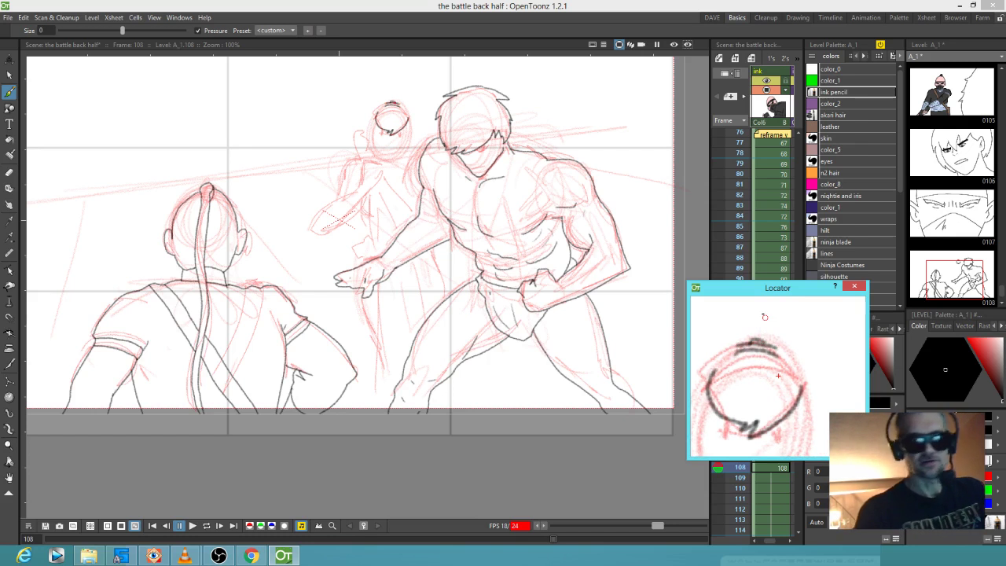
Ink the background woman's hair bun, the sides of her head, both ears and the pointed jawline
mouse_move(735, 309)
left_mouse_down()
mouse_move(795, 307)
mouse_move(801, 376)
mouse_move(722, 317)
mouse_move(715, 358)
mouse_move(814, 339)
mouse_move(847, 317)
mouse_move(761, 322)
mouse_move(734, 393)
mouse_move(746, 405)
mouse_move(782, 409)
mouse_move(737, 391)
left_mouse_up()
mouse_move(791, 367)
left_mouse_down()
mouse_move(803, 363)
mouse_move(785, 403)
mouse_move(813, 350)
mouse_move(824, 362)
left_mouse_up()
mouse_move(726, 348)
left_mouse_down()
mouse_move(725, 374)
mouse_move(767, 415)
mouse_move(782, 417)
mouse_move(825, 374)
left_mouse_up()
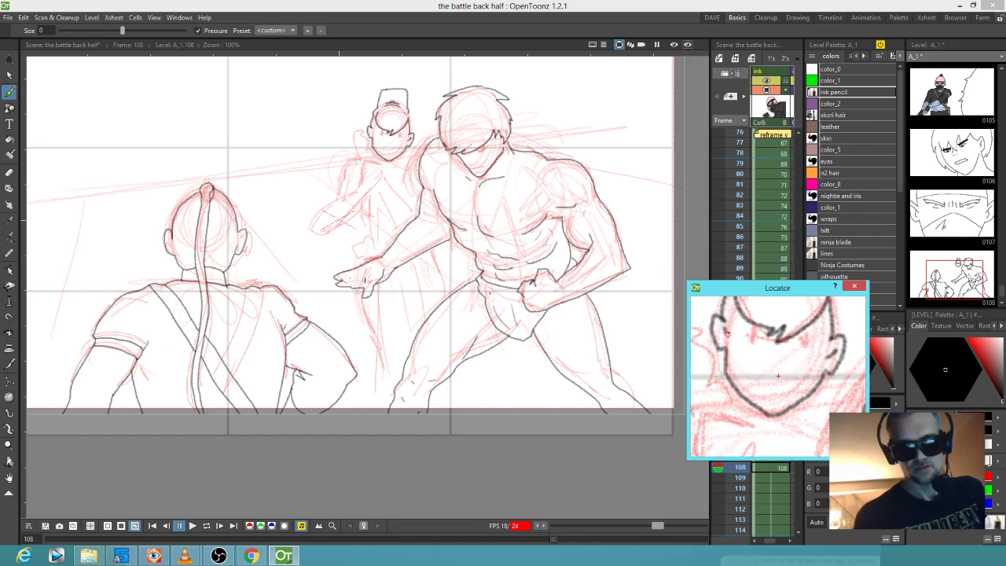
Ink two round dot eyes and a short dark mouth on the background woman's face
left_click(754, 338)
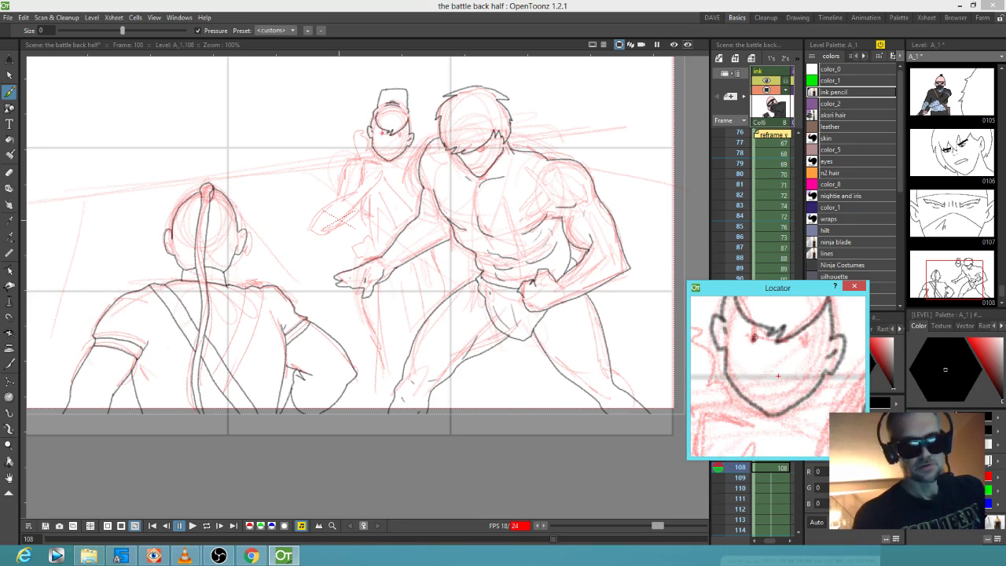
left_click(803, 343)
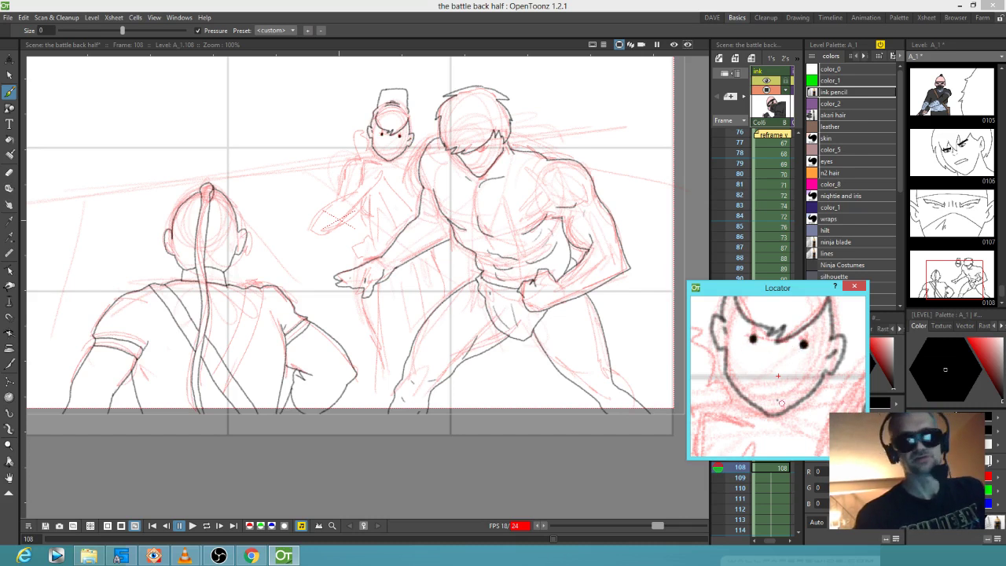
left_click_drag(768, 398, 779, 402)
mouse_move(809, 361)
left_mouse_down()
mouse_move(772, 424)
mouse_move(779, 418)
left_mouse_up()
mouse_move(800, 331)
left_mouse_down()
mouse_move(805, 392)
mouse_move(812, 387)
mouse_move(796, 397)
mouse_move(835, 376)
left_mouse_up()
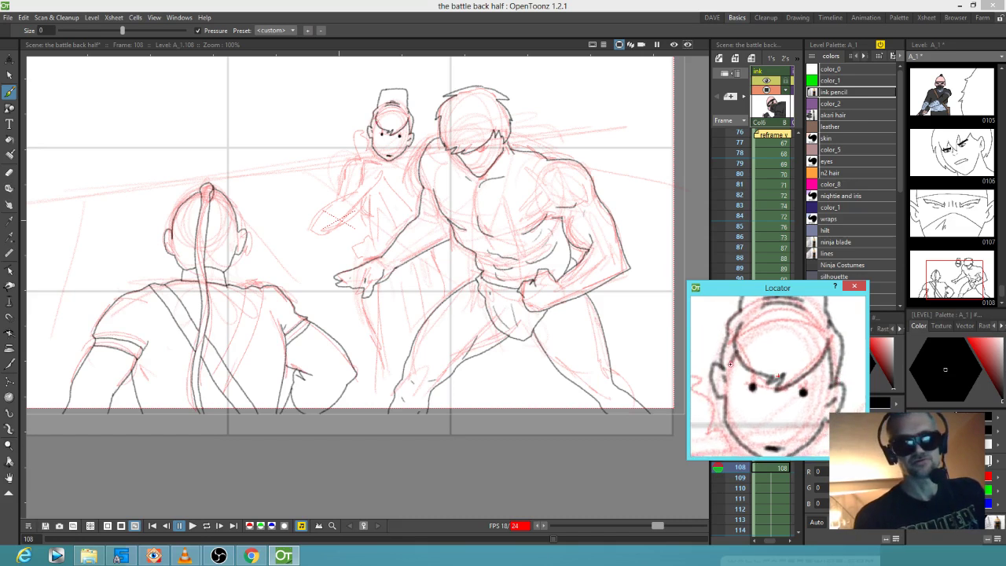
Ink the background woman's raised hand beside her face, plus the shoulder, upper arm, bent elbow and forearm
left_click_drag(822, 415, 841, 335)
left_click_drag(778, 351, 816, 407)
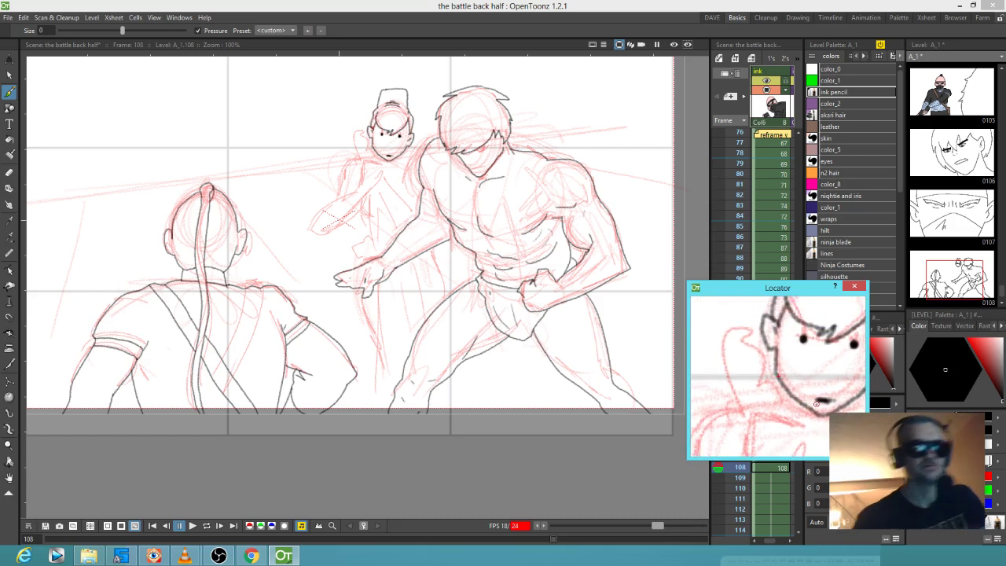
left_click_drag(361, 186, 373, 154)
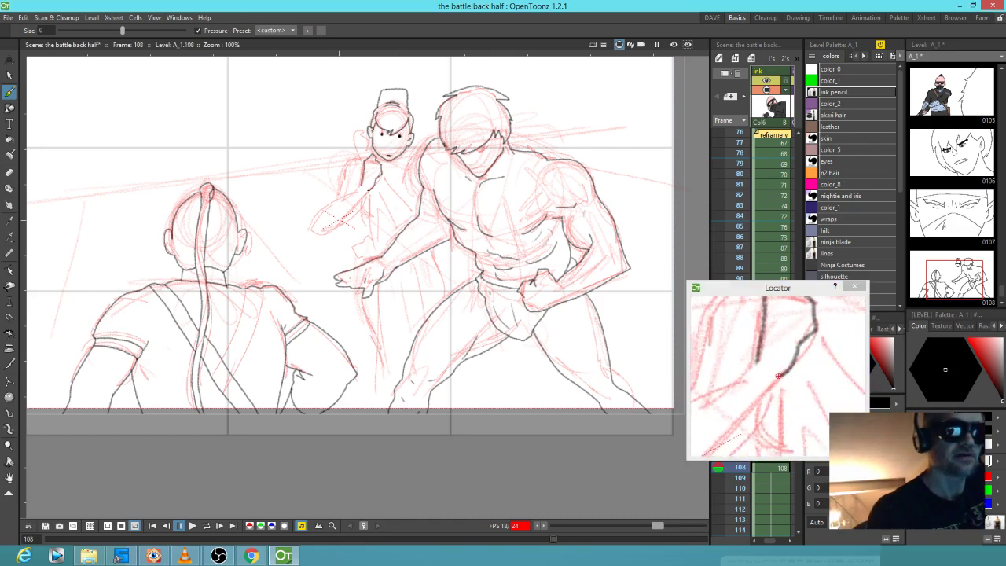
left_click_drag(356, 190, 327, 210)
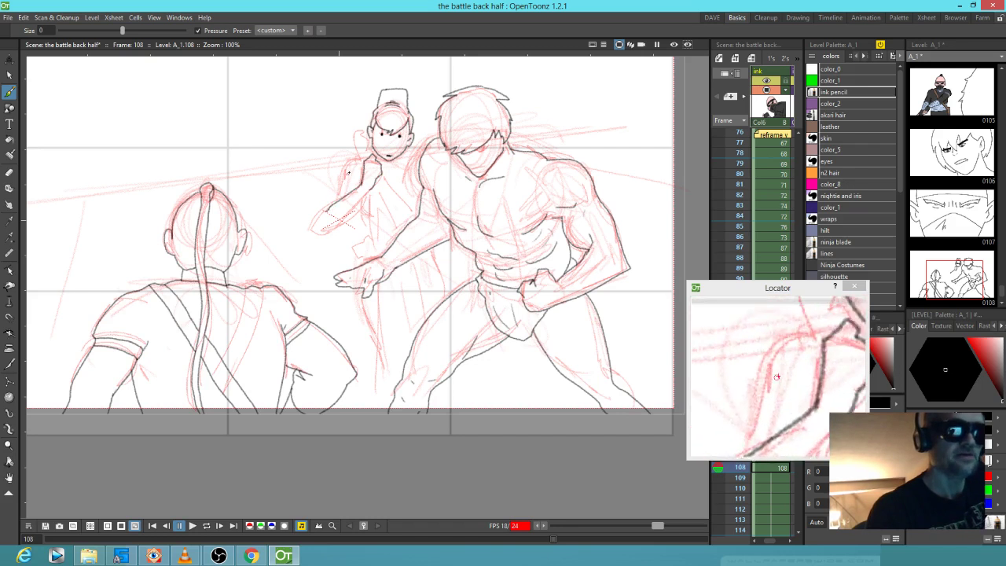
mouse_move(363, 167)
left_mouse_down()
mouse_move(352, 145)
mouse_move(361, 134)
left_mouse_up()
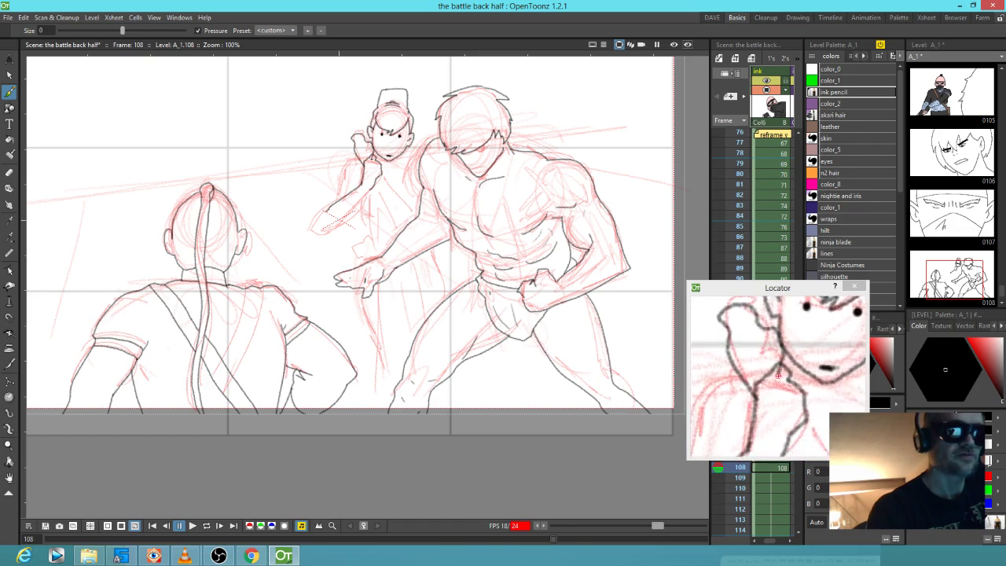
left_click_drag(356, 156, 320, 212)
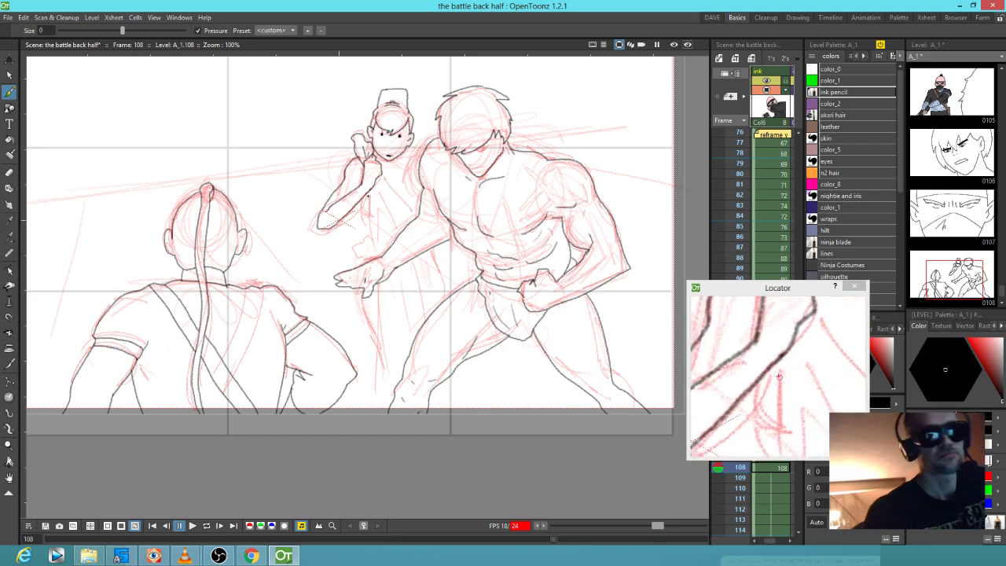
Ink the side of the background woman's torso and her lower hand just above the crouching figure's outstretched arm
left_click_drag(369, 200, 371, 241)
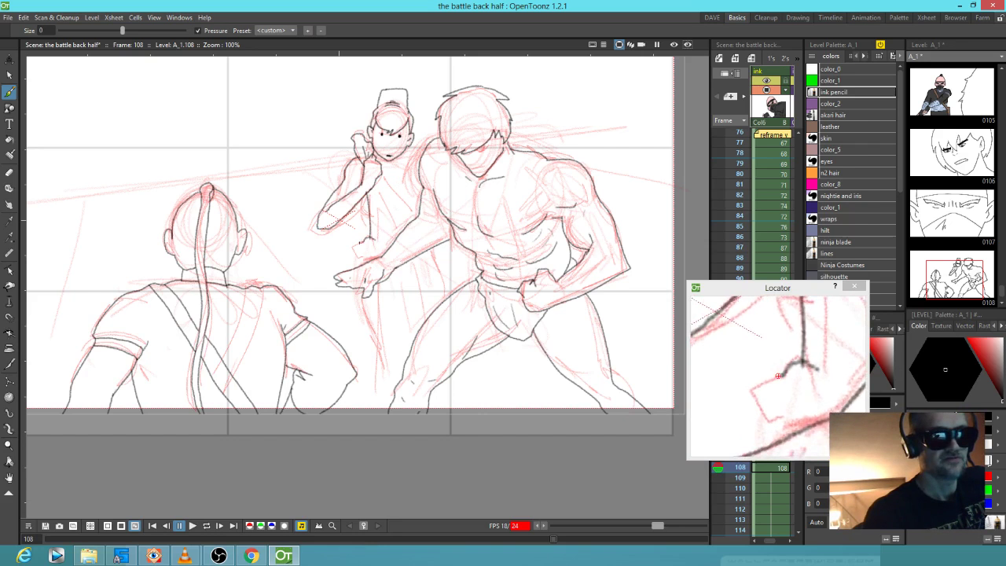
left_click_drag(374, 239, 390, 244)
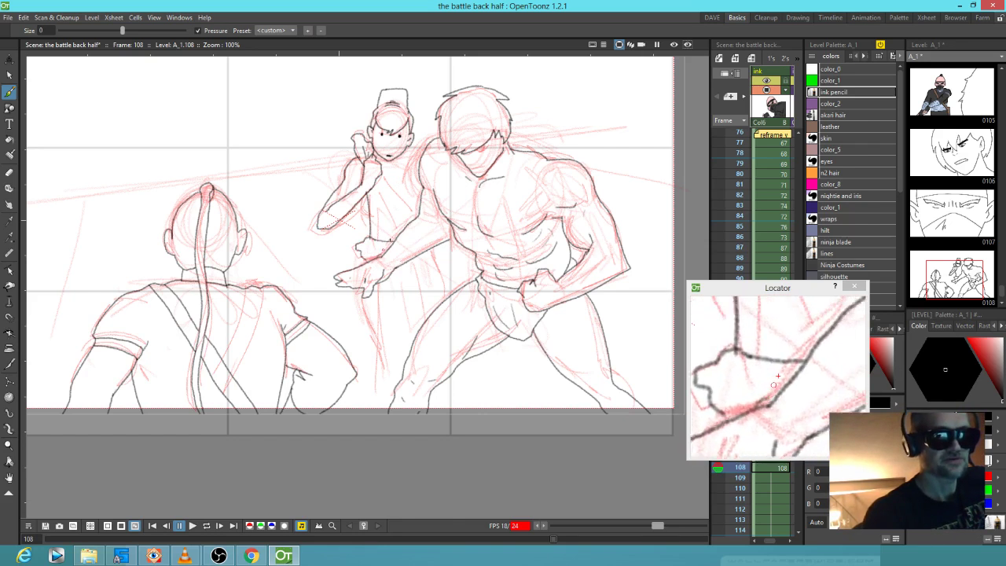
left_click(839, 345)
left_click_drag(817, 381, 816, 365)
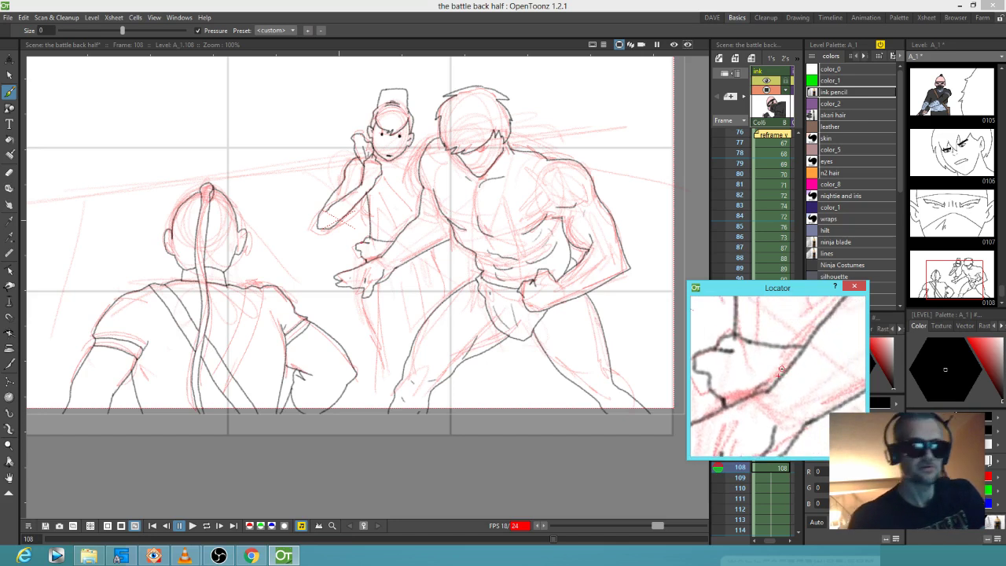
Ink the background woman's wrapped dress, with its diagonal edge, both skirt sides down to the frame's lower border and the vertical folds
mouse_move(380, 206)
left_mouse_down()
mouse_move(378, 238)
mouse_move(393, 220)
left_mouse_up()
left_click_drag(380, 174, 410, 212)
left_click_drag(366, 296, 365, 410)
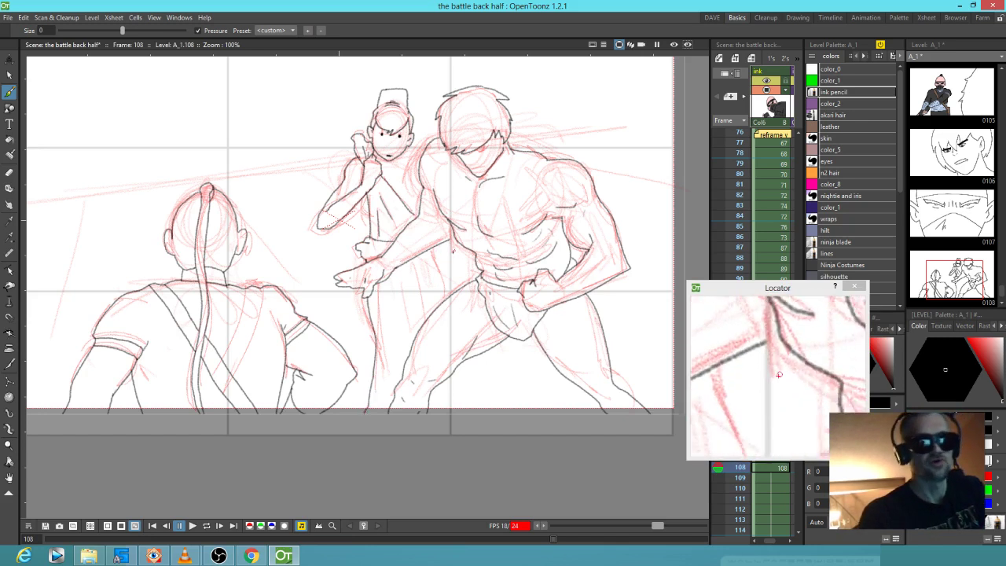
left_click_drag(426, 246, 446, 296)
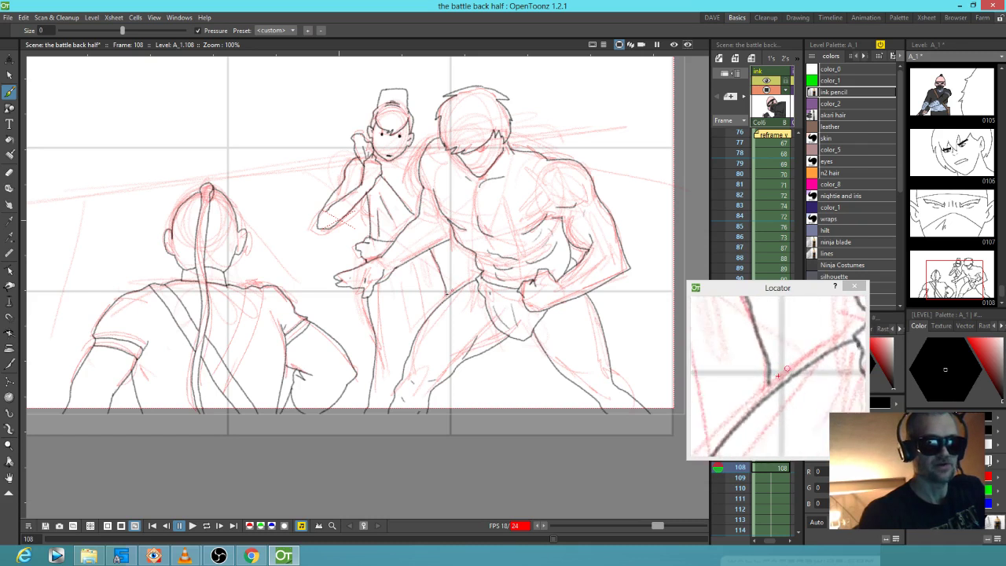
left_click_drag(454, 375, 457, 421)
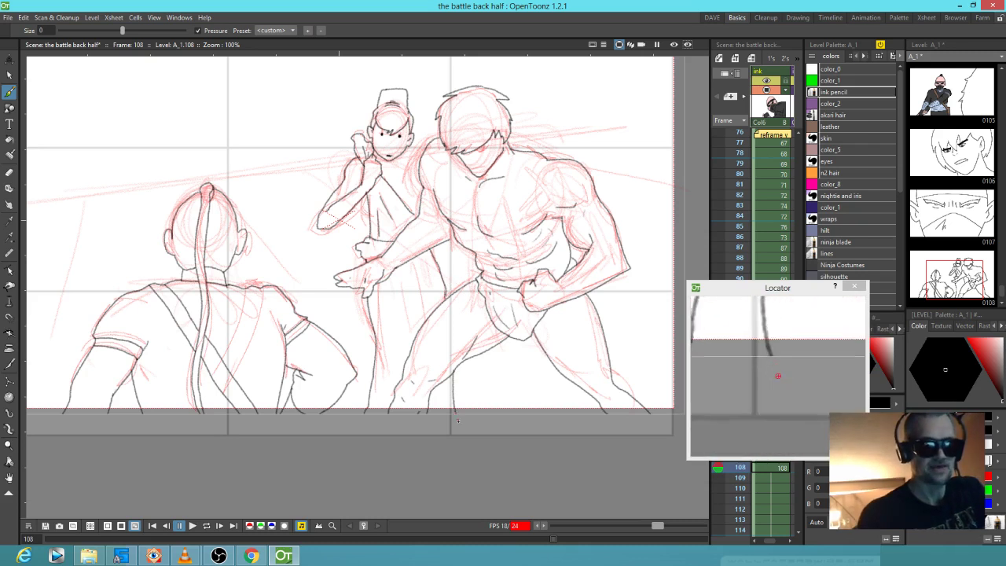
left_click_drag(419, 271, 397, 348)
left_click_drag(382, 297, 379, 340)
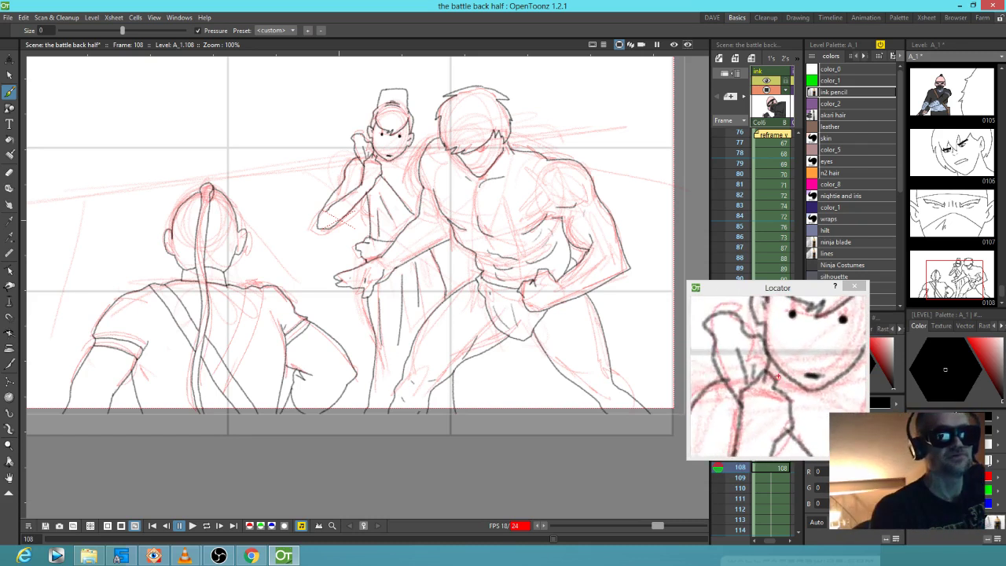
Ink the background woman's neck, the shoulder line toward the crouching figure, and the short line across her chest
left_click_drag(806, 317, 819, 325)
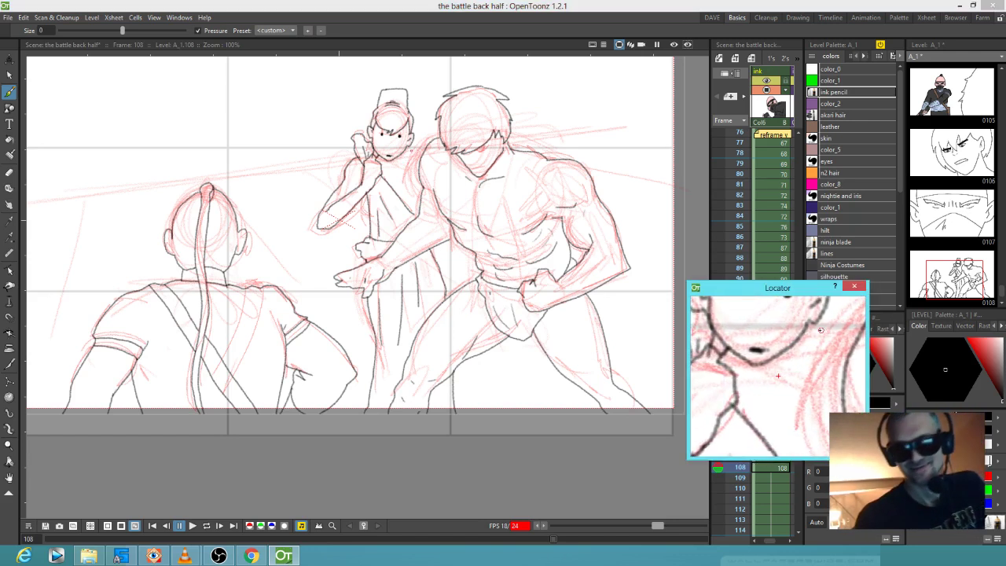
left_click_drag(793, 368, 794, 367)
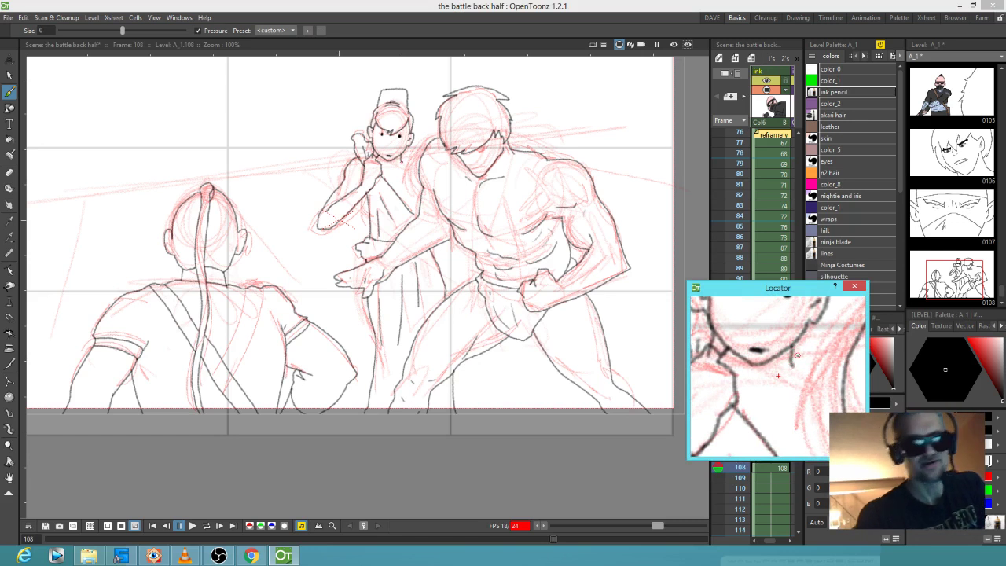
left_click_drag(399, 163, 420, 162)
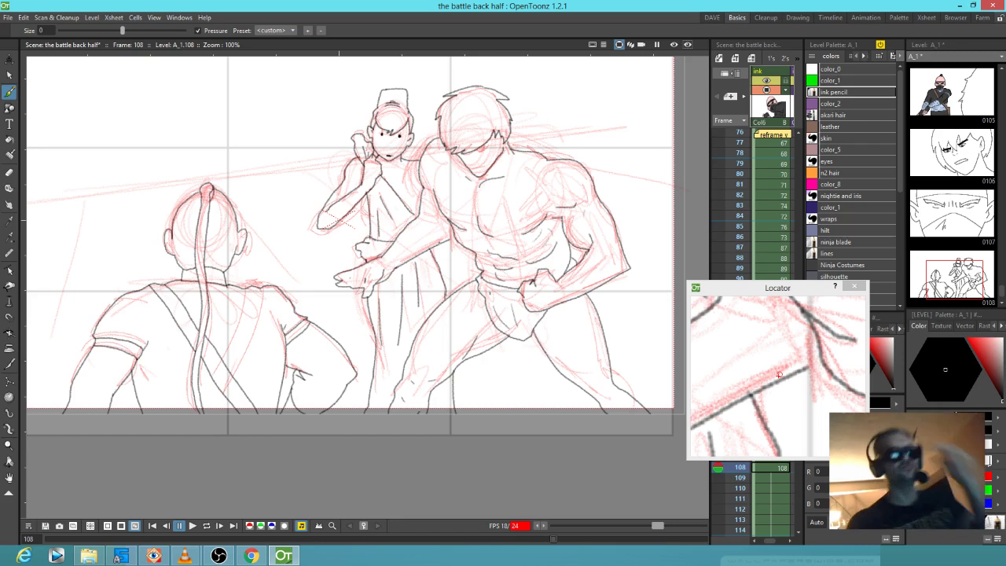
left_click_drag(519, 265, 516, 228)
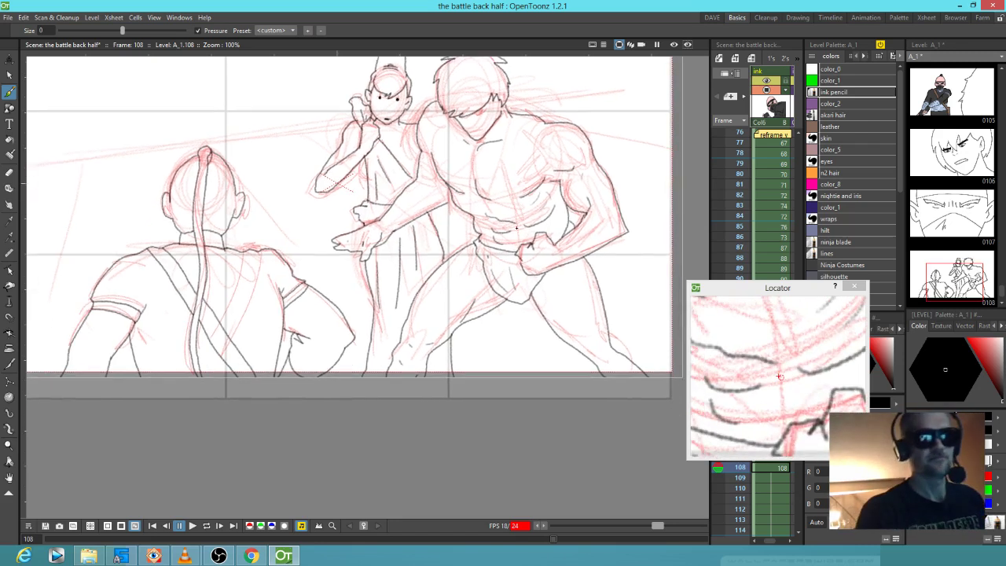
scroll(516, 228, "up", 8)
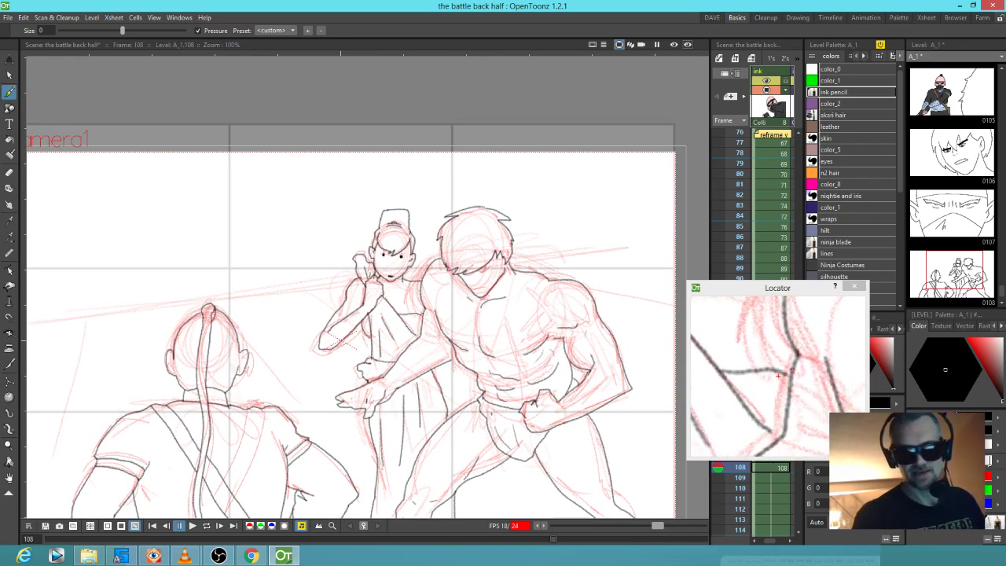
Circle the spot where the background woman's side meets the crouching figure's shoulder, and undo that circle
mouse_move(794, 357)
left_mouse_down()
mouse_move(782, 393)
mouse_move(765, 377)
mouse_move(775, 358)
mouse_move(789, 398)
left_mouse_up()
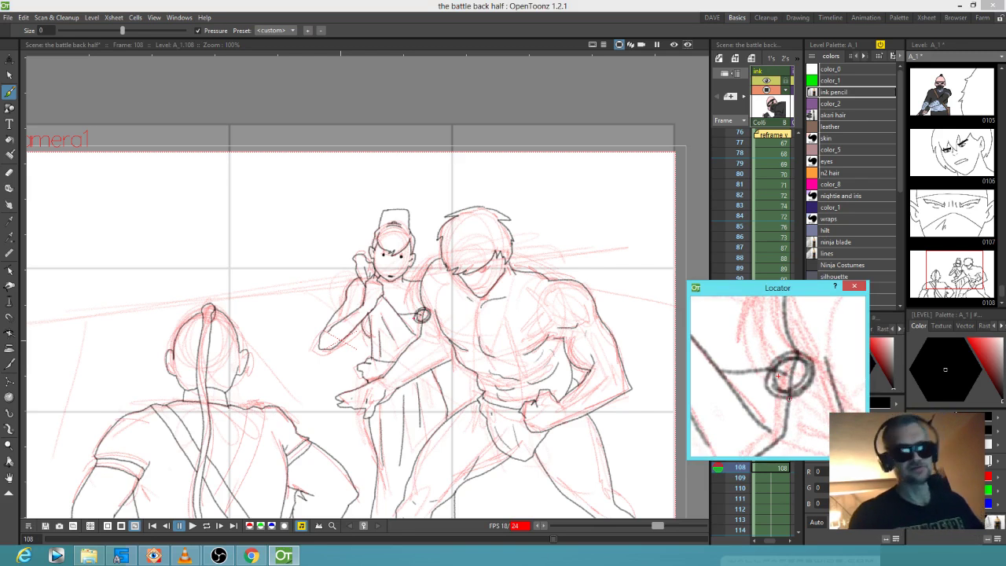
key("ctrl+z")
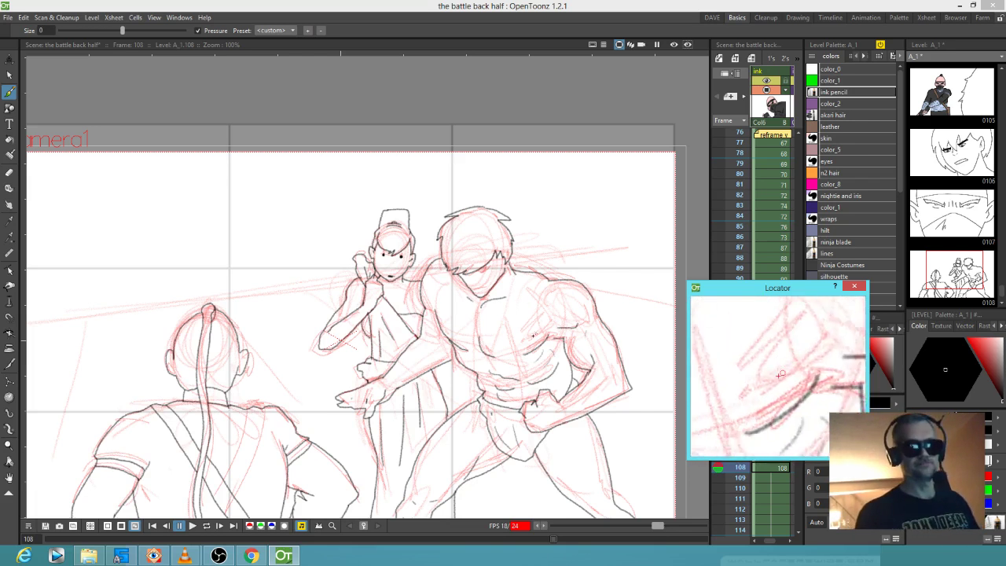
Add small ink detail lines to the crouching figure's underarm, upper chest and shoulder muscle
left_click_drag(538, 343, 540, 298)
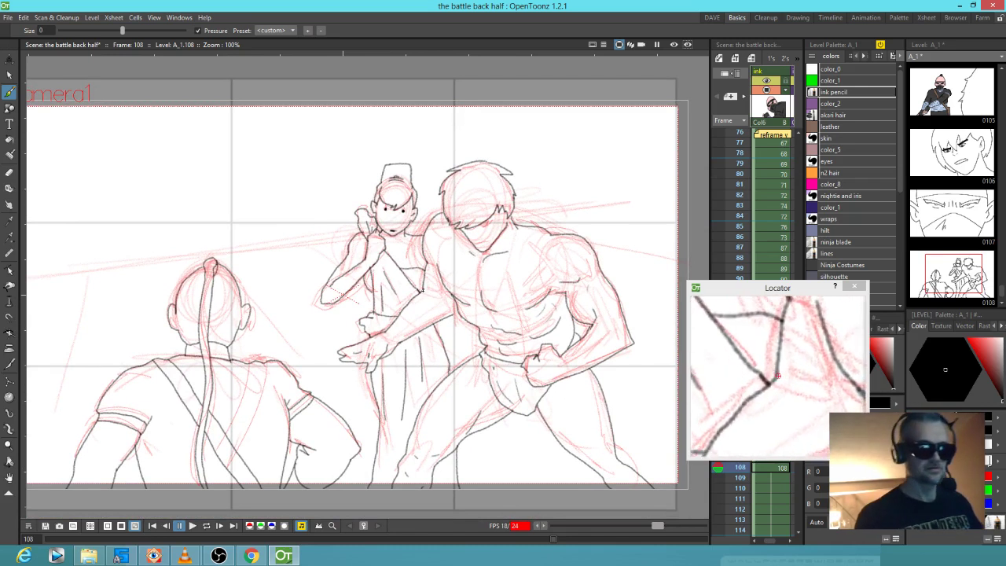
left_click_drag(428, 297, 435, 297)
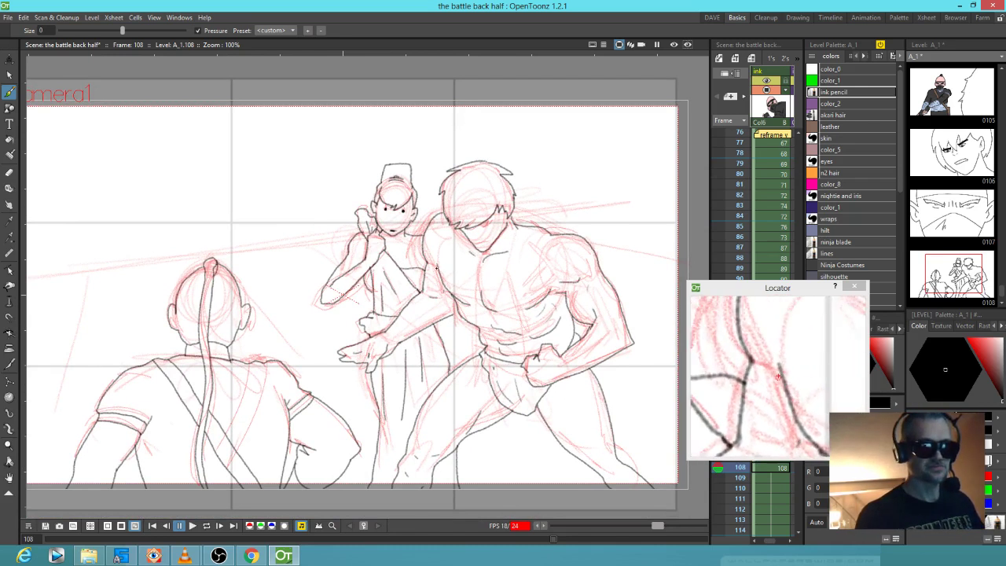
left_click_drag(453, 239, 459, 235)
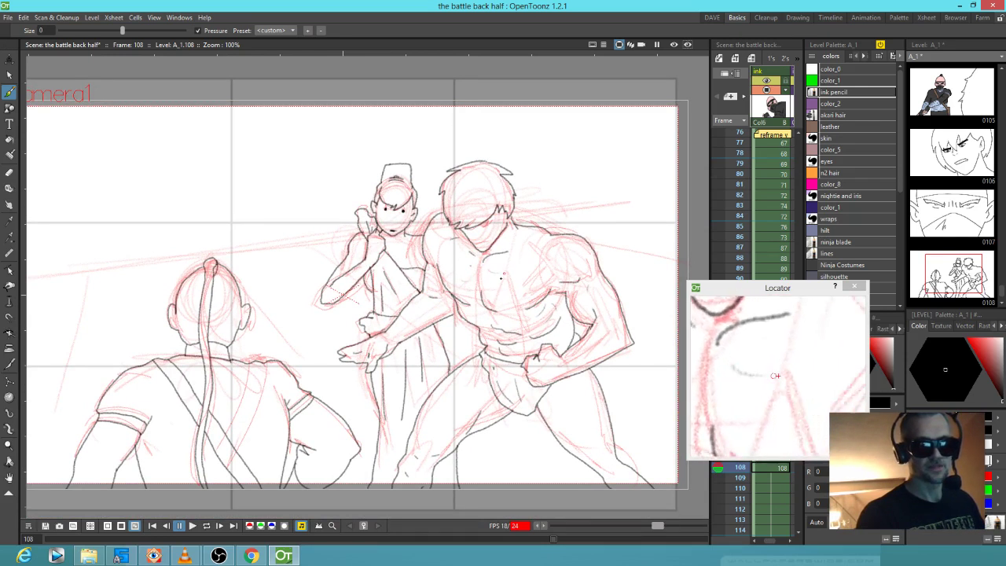
left_click_drag(547, 270, 566, 241)
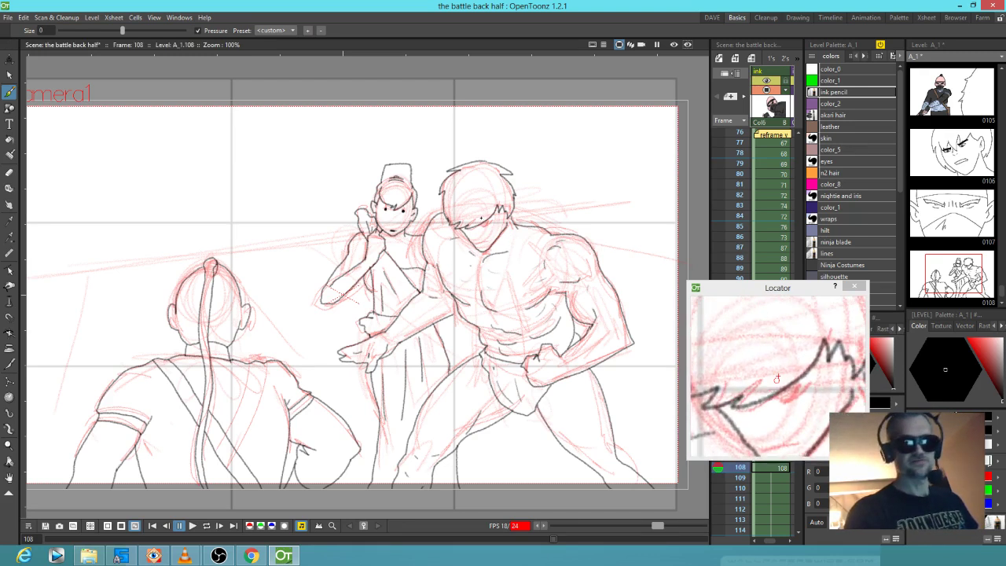
Ink the crouching figure's angry eye and brow under the fringe, and the mouth line
left_click_drag(778, 393, 792, 390)
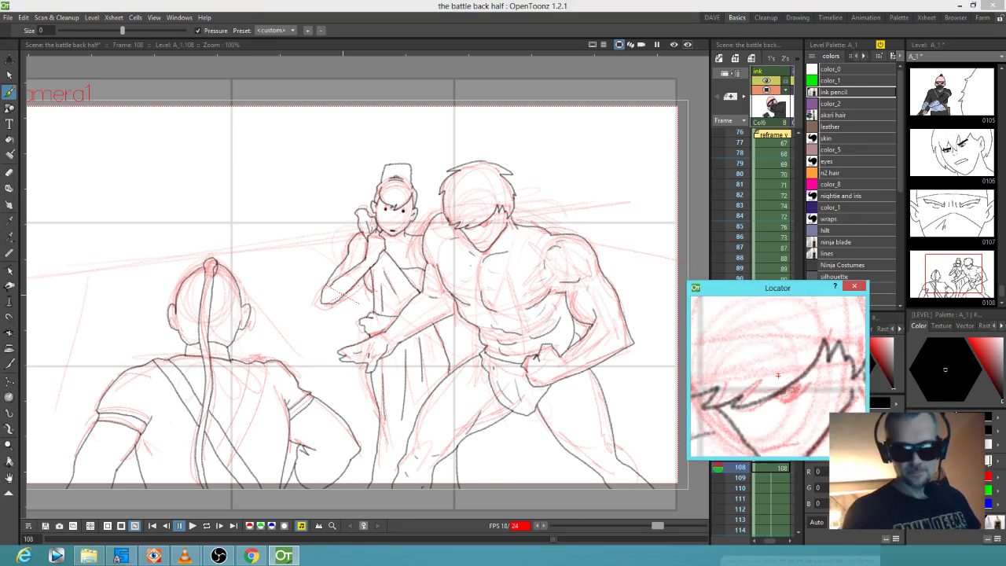
left_click_drag(480, 225, 495, 222)
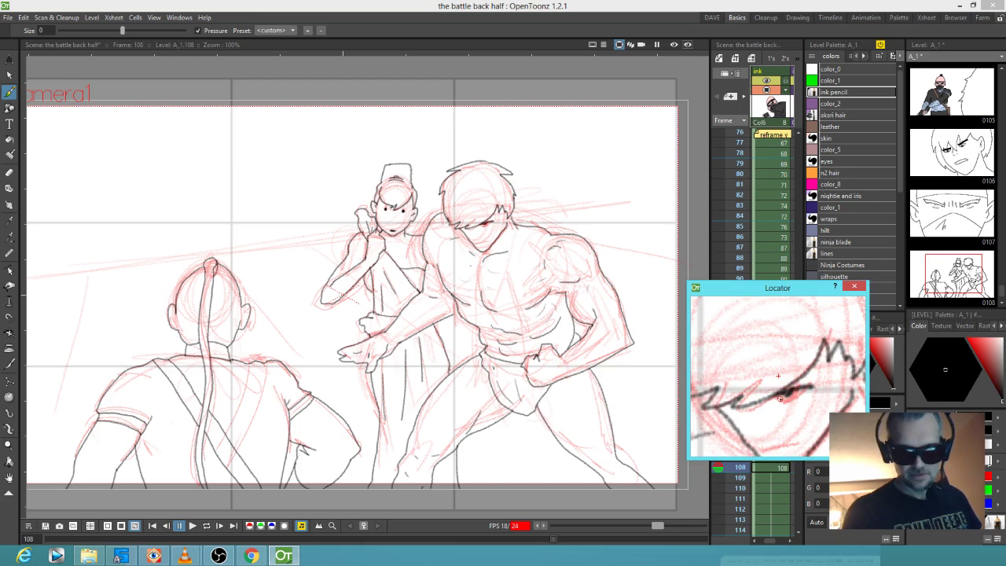
left_click_drag(766, 448, 807, 444)
left_click_drag(774, 395, 807, 383)
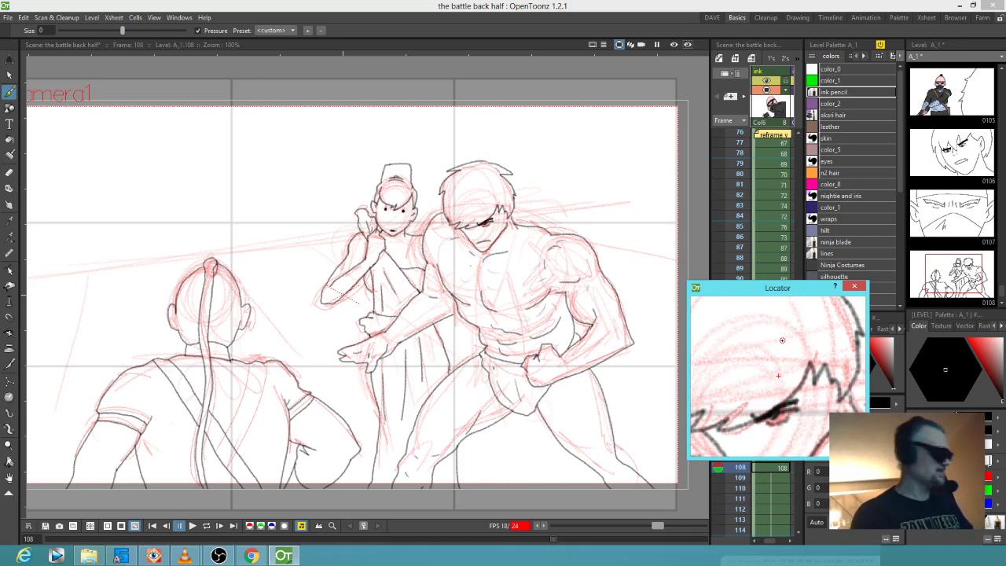
key("minus")
key("minus")
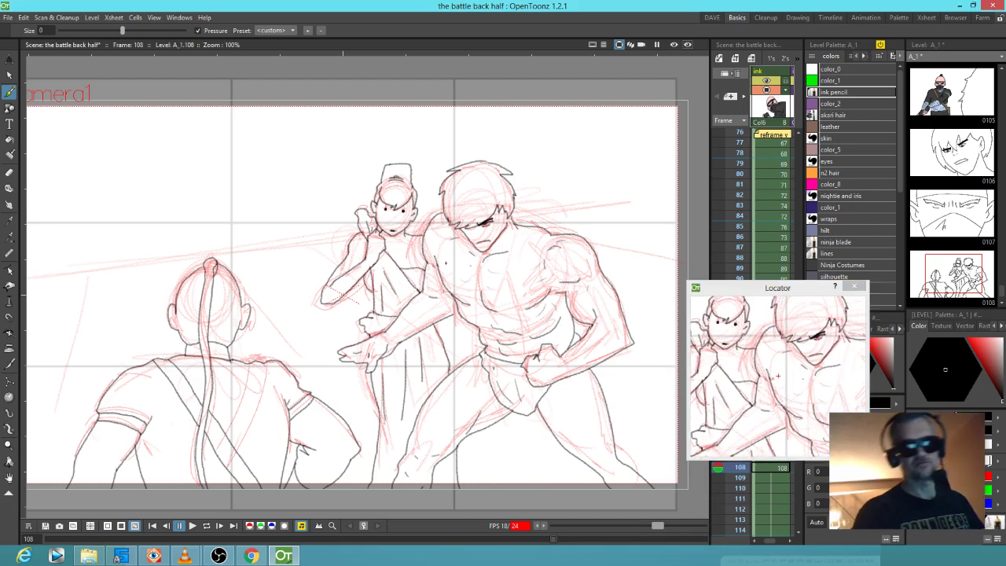
Erase the crouching figure's loincloth and upper thigh lines and ink a short skirt outline around the hips in their place
left_click_drag(584, 387, 585, 321)
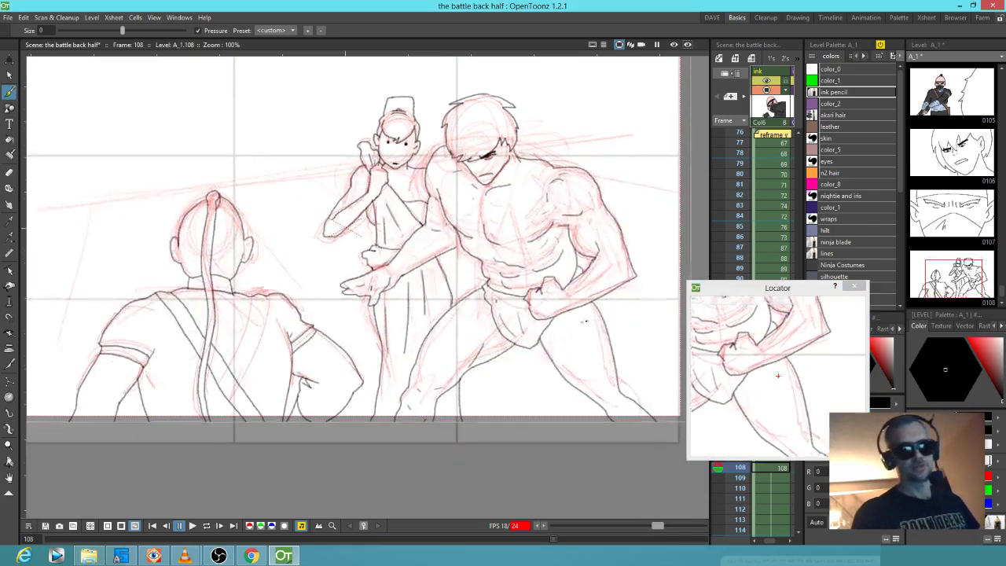
key("a")
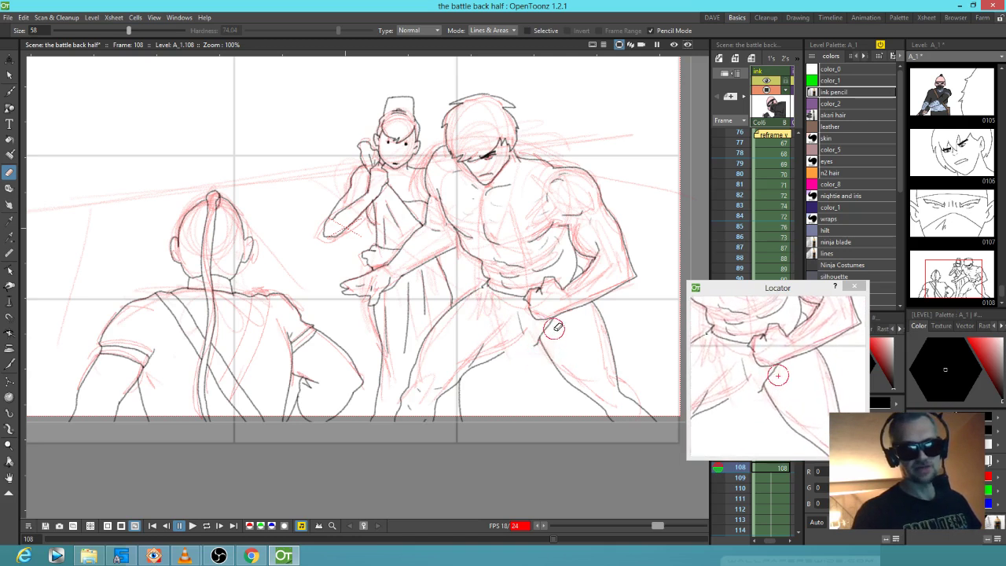
left_click_drag(554, 329, 537, 352)
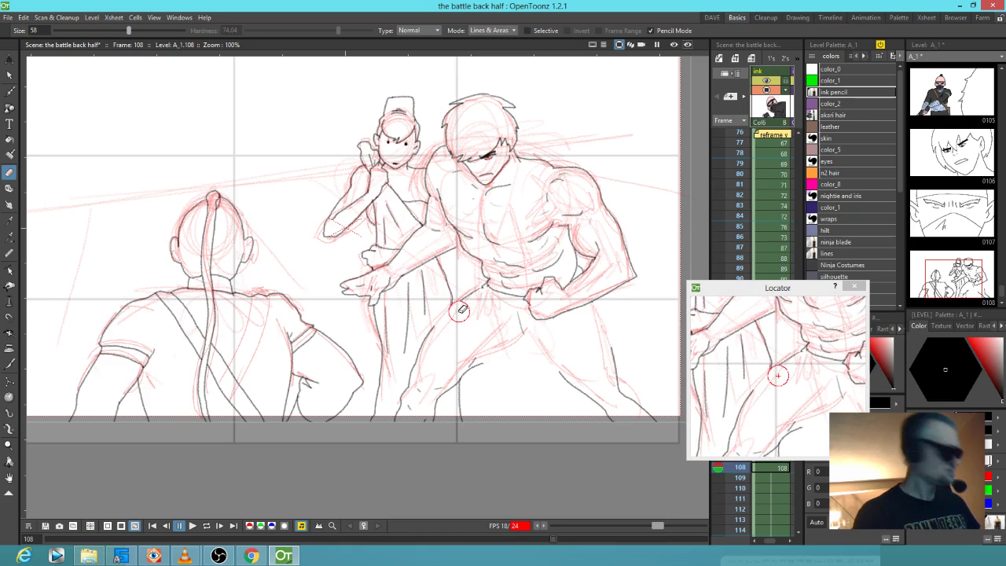
key("b")
mouse_move(464, 299)
left_mouse_down()
mouse_move(431, 326)
mouse_move(488, 363)
mouse_move(571, 369)
mouse_move(605, 345)
mouse_move(612, 323)
mouse_move(597, 301)
left_mouse_up()
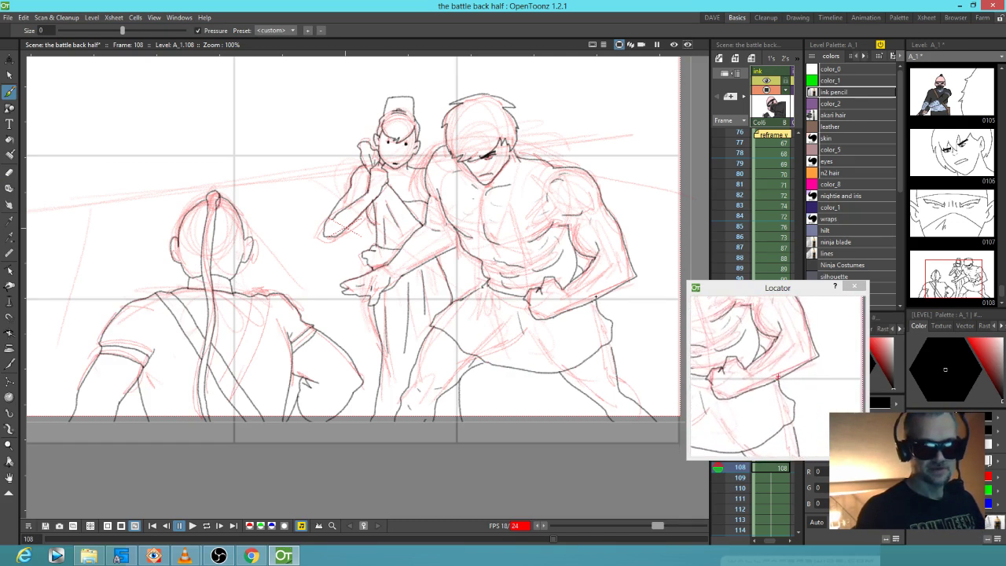
Ink fold lines down the front of the crouching figure's short skirt and along its hem
left_click_drag(473, 326, 471, 333)
left_click_drag(504, 305, 495, 337)
left_click_drag(545, 360, 572, 356)
left_click_drag(522, 358, 566, 347)
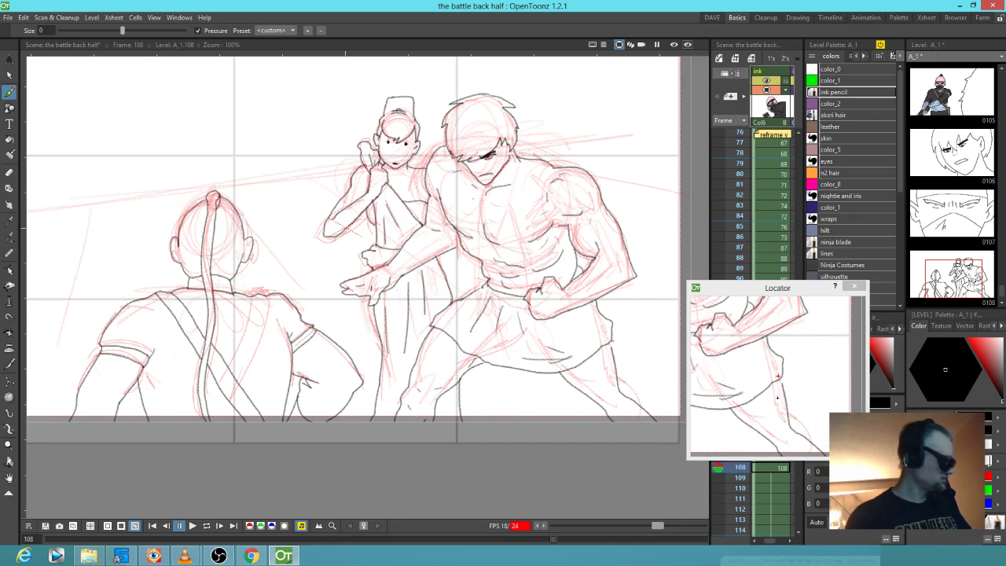
key("shift+space")
left_click_drag(778, 390, 778, 387)
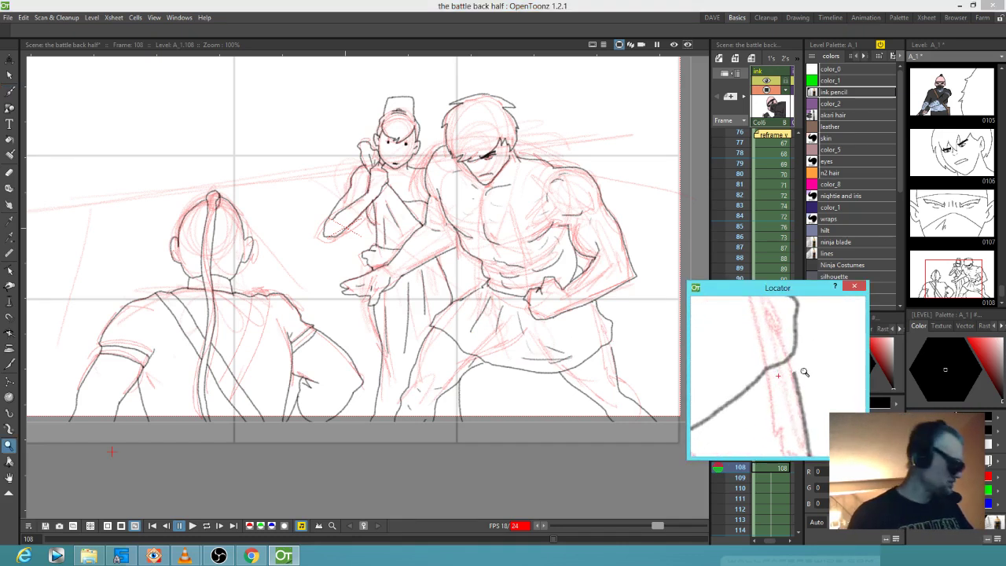
key("b")
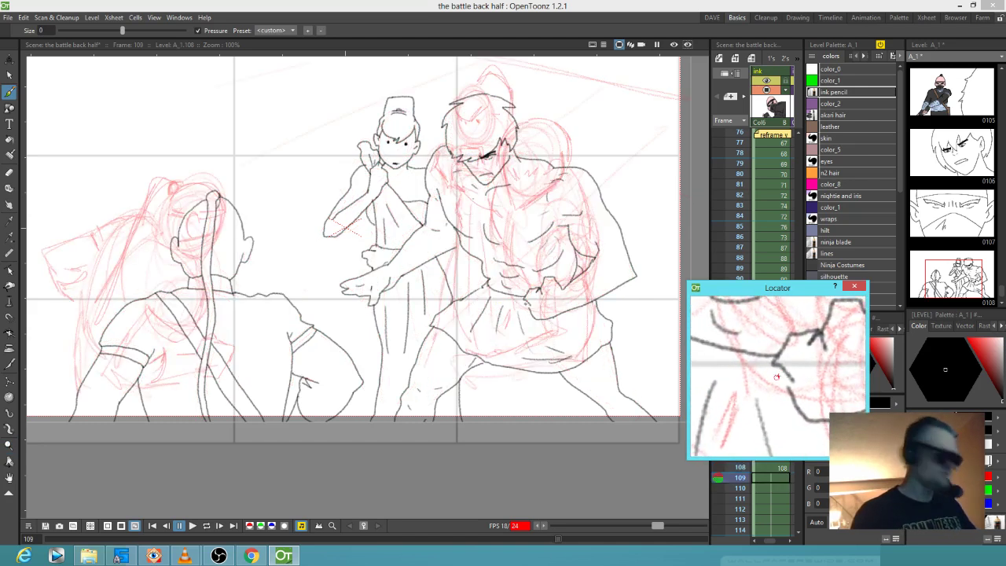
Start the drawing for frame 109, and close the gap in the crouching figure's fist outline in frame 108
left_click(544, 291)
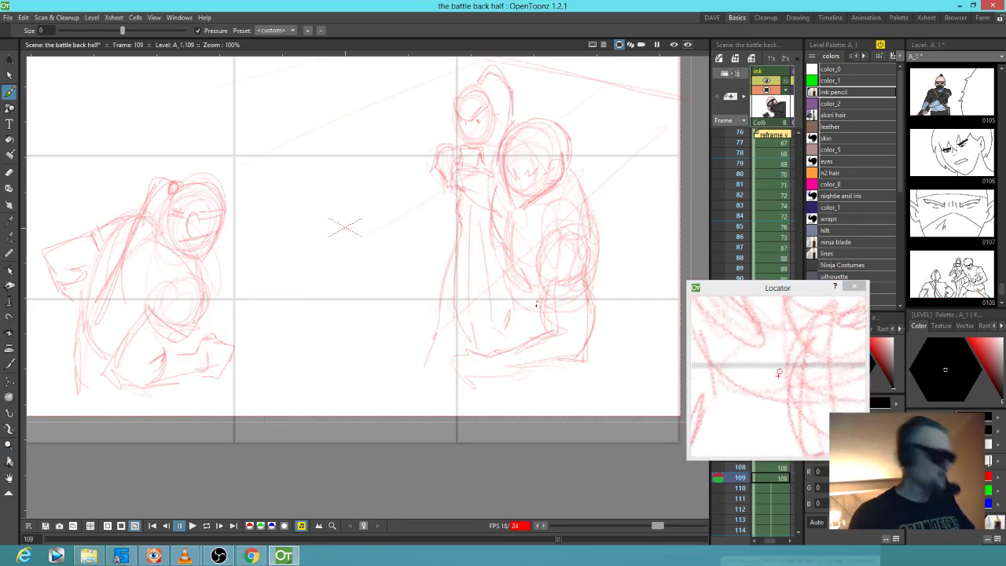
key("comma")
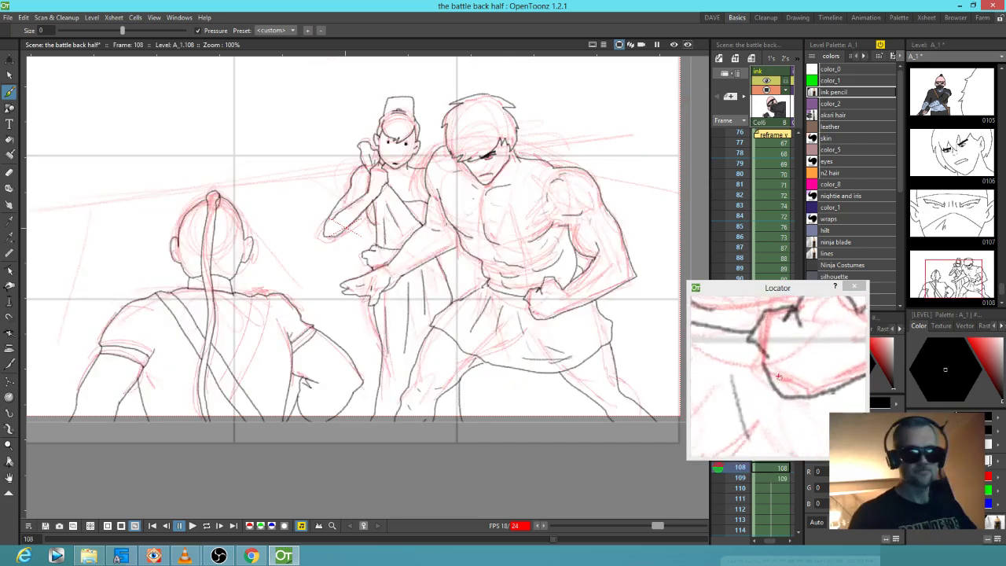
left_click(776, 395)
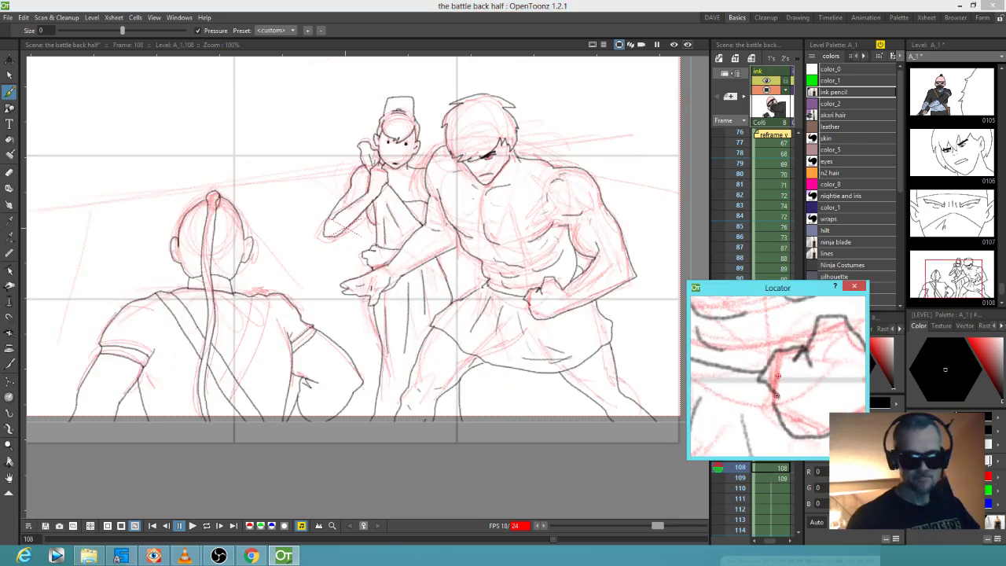
key("period")
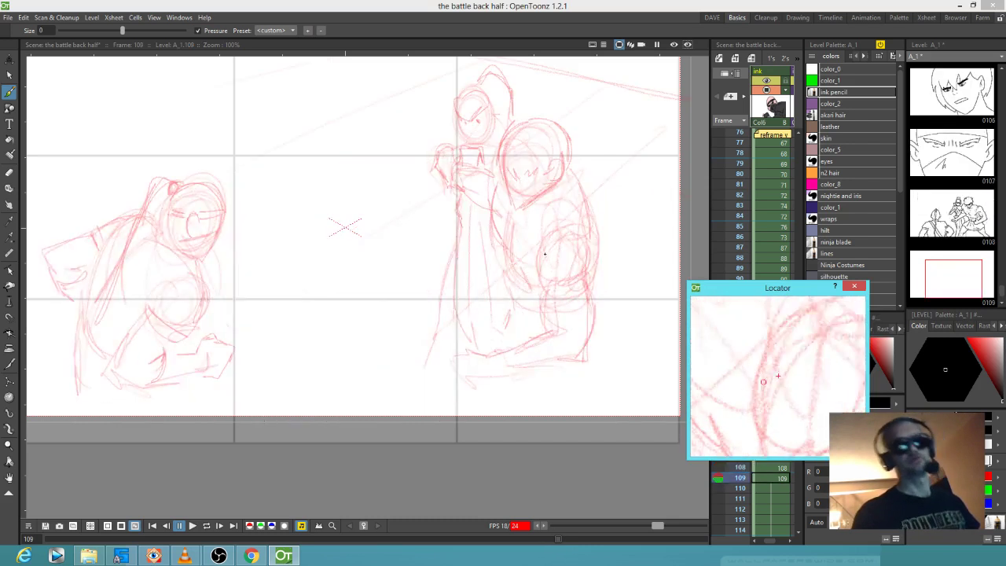
Ink the ponytailed figure's chest line, curved sleeve edge and bent near arm in frame 109
mouse_move(196, 265)
left_mouse_down()
mouse_move(204, 296)
mouse_move(193, 329)
mouse_move(175, 337)
left_mouse_up()
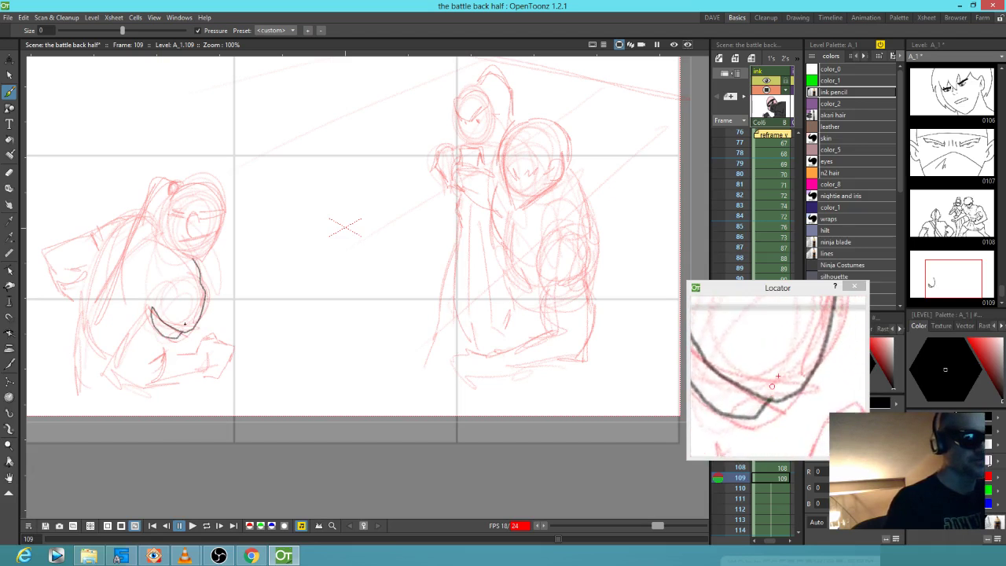
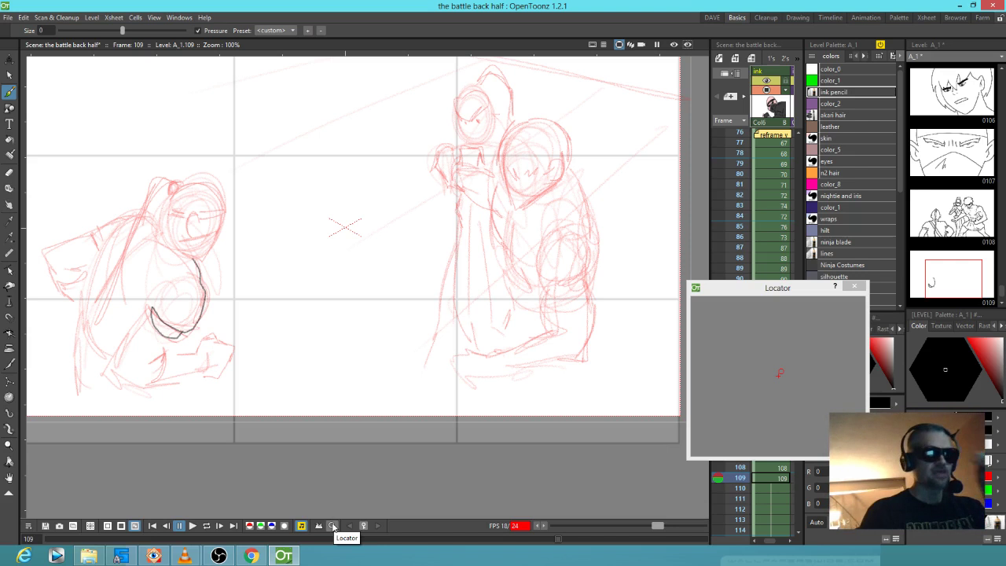
left_click(333, 527)
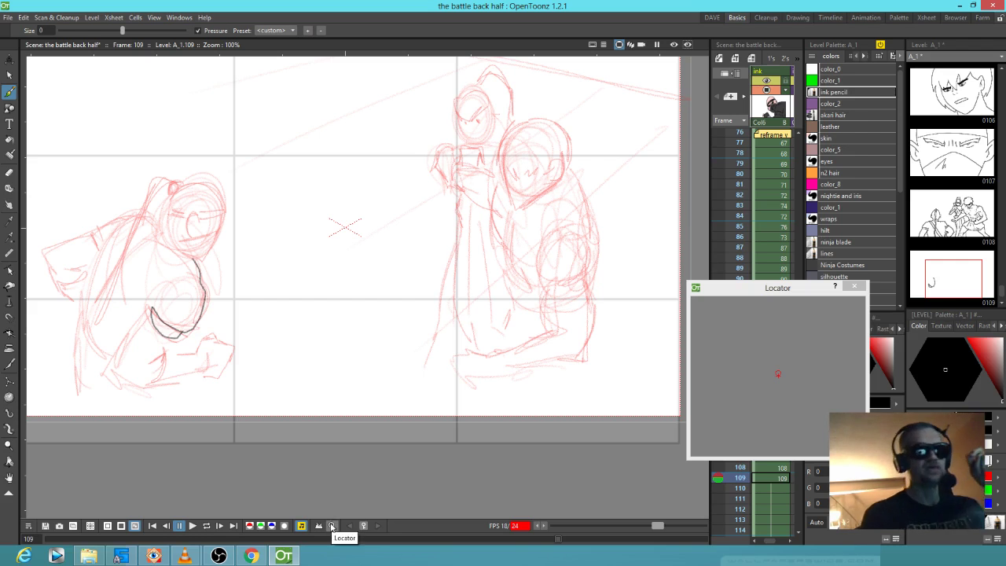
left_click_drag(374, 327, 408, 392)
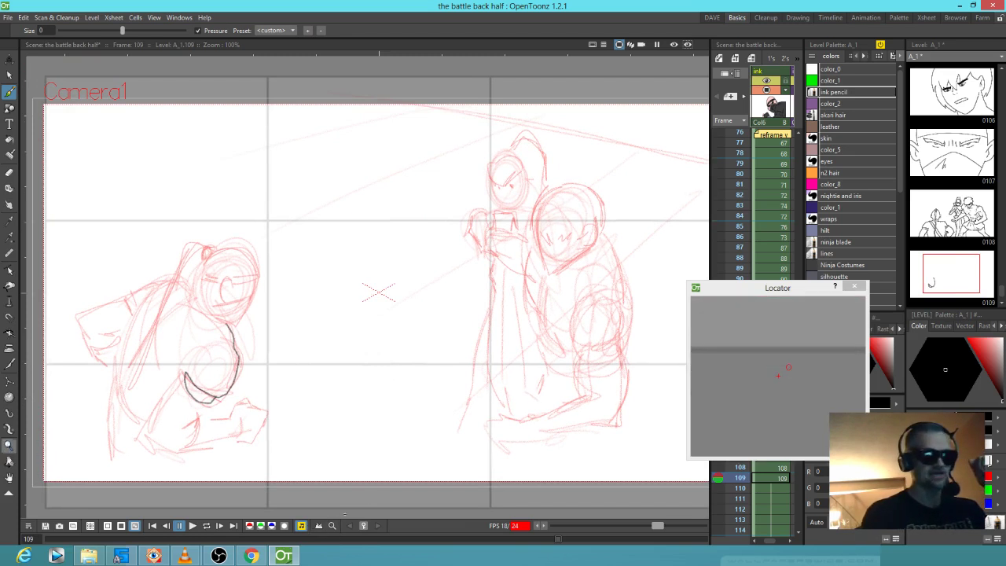
left_click(332, 526)
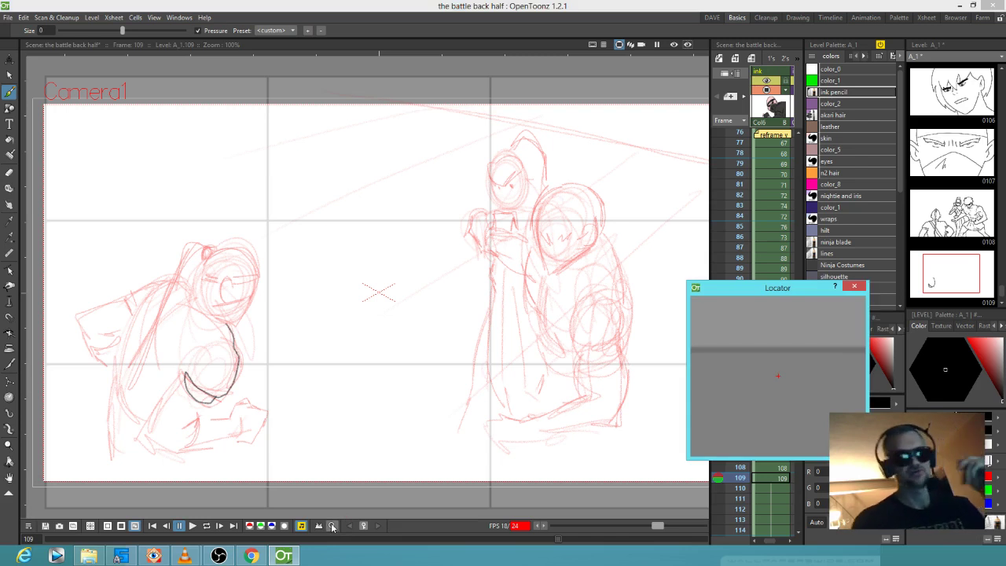
mouse_move(180, 380)
left_mouse_down()
mouse_move(143, 441)
mouse_move(169, 453)
mouse_move(192, 443)
mouse_move(199, 416)
left_mouse_up()
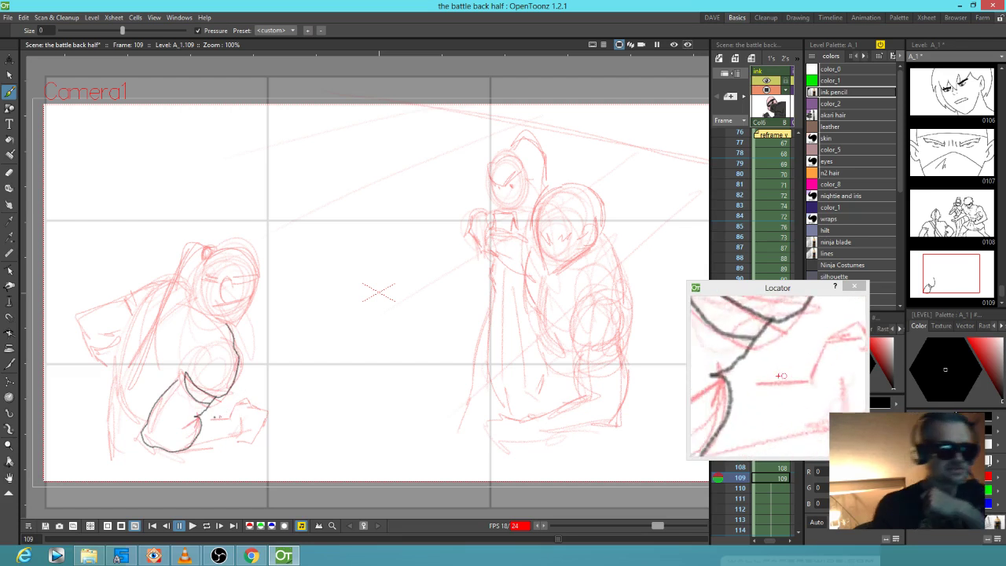
mouse_move(196, 417)
left_mouse_down()
mouse_move(233, 421)
mouse_move(230, 437)
mouse_move(187, 449)
left_mouse_up()
Ink the ponytailed figure's clenched fist beyond the wrist, including the knuckle and finger contours
left_click_drag(226, 416, 248, 397)
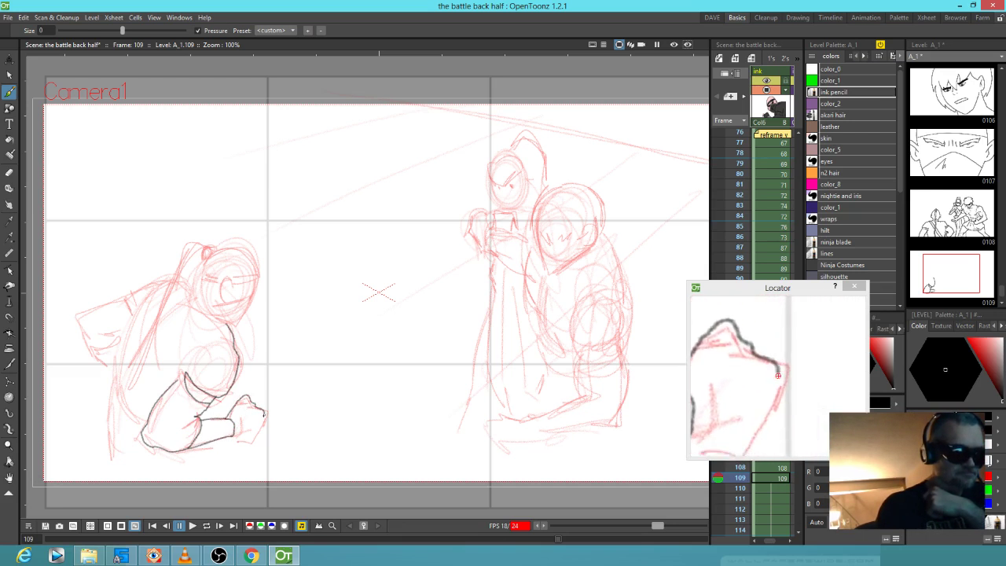
left_click_drag(258, 427, 250, 438)
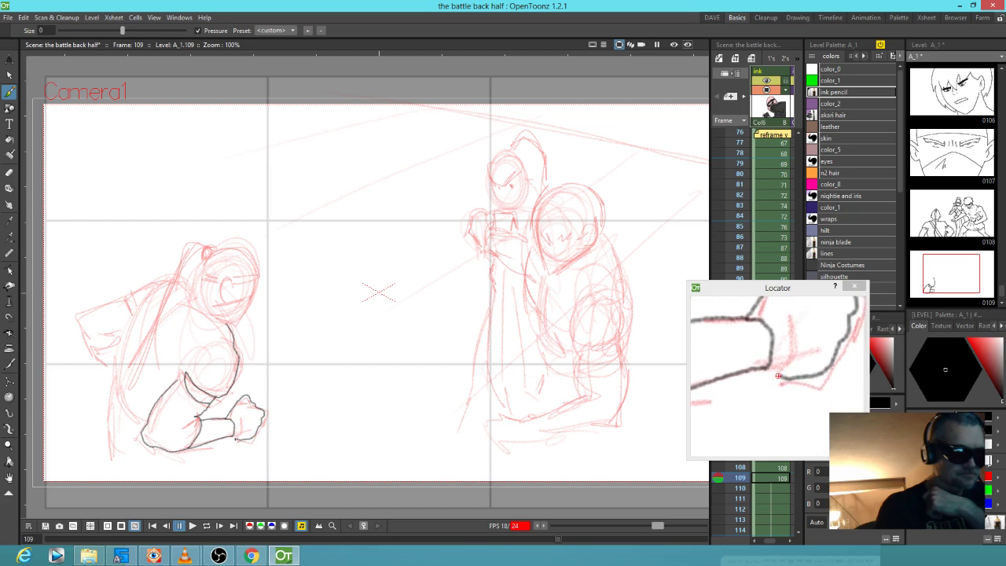
left_click(799, 383)
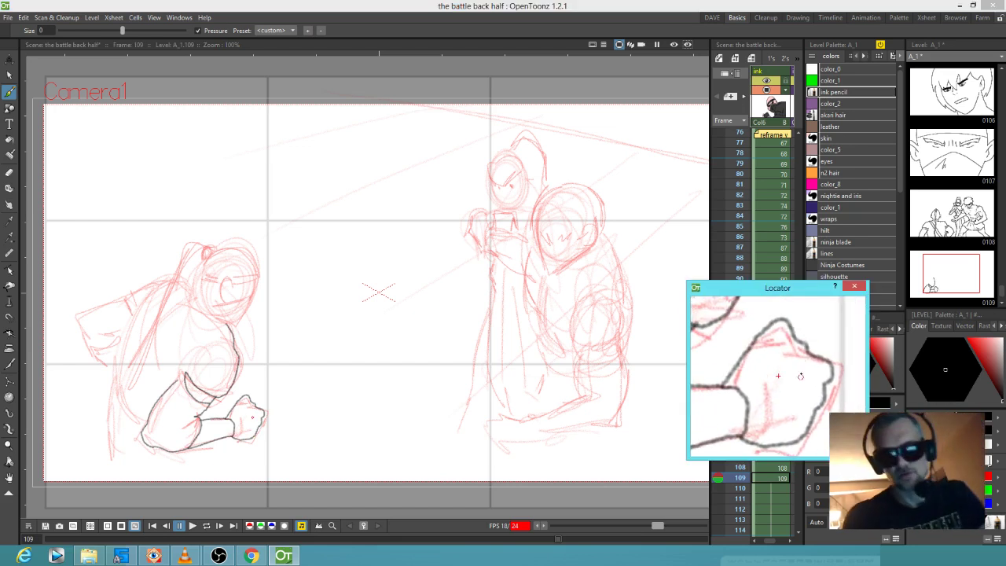
mouse_move(794, 335)
left_mouse_down()
mouse_move(818, 357)
mouse_move(824, 391)
left_mouse_up()
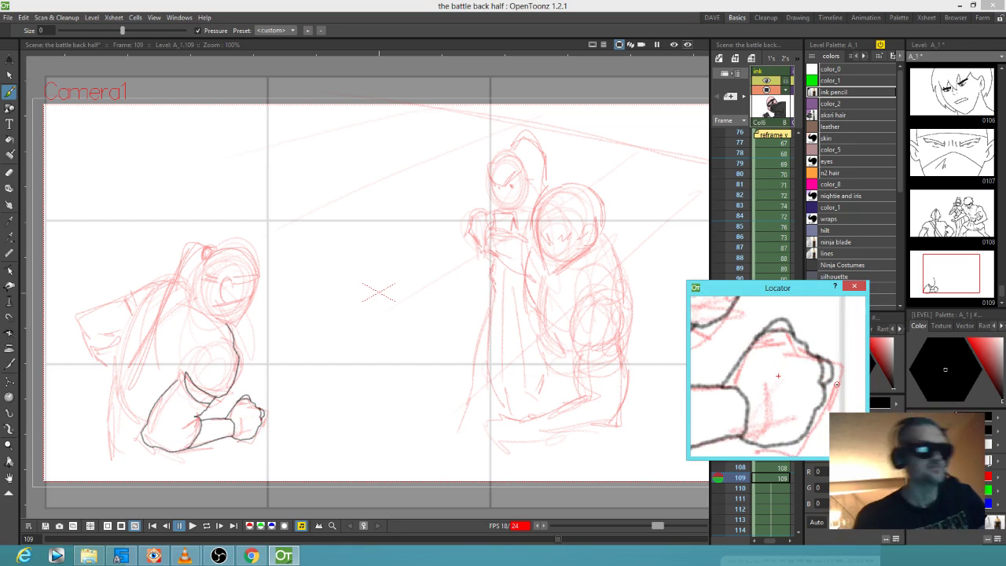
Ink the ponytailed figure's head outline with the long ponytail, hair tie, ear, jaw and neck line
mouse_move(212, 250)
left_mouse_down()
mouse_move(215, 259)
mouse_move(206, 245)
mouse_move(189, 245)
mouse_move(124, 402)
mouse_move(186, 274)
mouse_move(207, 258)
left_mouse_up()
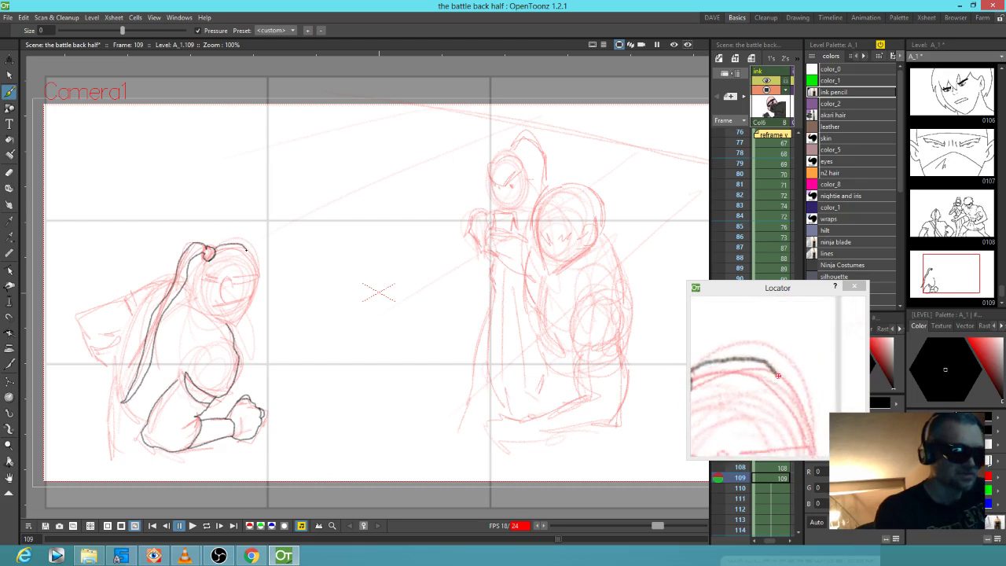
mouse_move(253, 260)
left_mouse_down()
mouse_move(254, 291)
mouse_move(233, 324)
left_mouse_up()
mouse_move(231, 280)
left_mouse_down()
mouse_move(220, 285)
mouse_move(227, 301)
left_mouse_up()
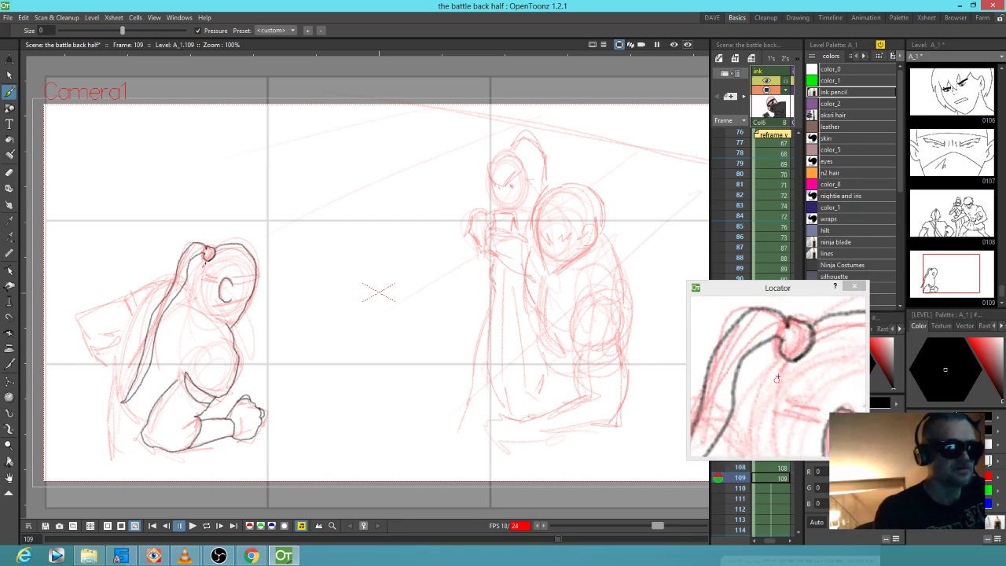
mouse_move(203, 255)
left_mouse_down()
mouse_move(193, 286)
mouse_move(225, 319)
left_mouse_up()
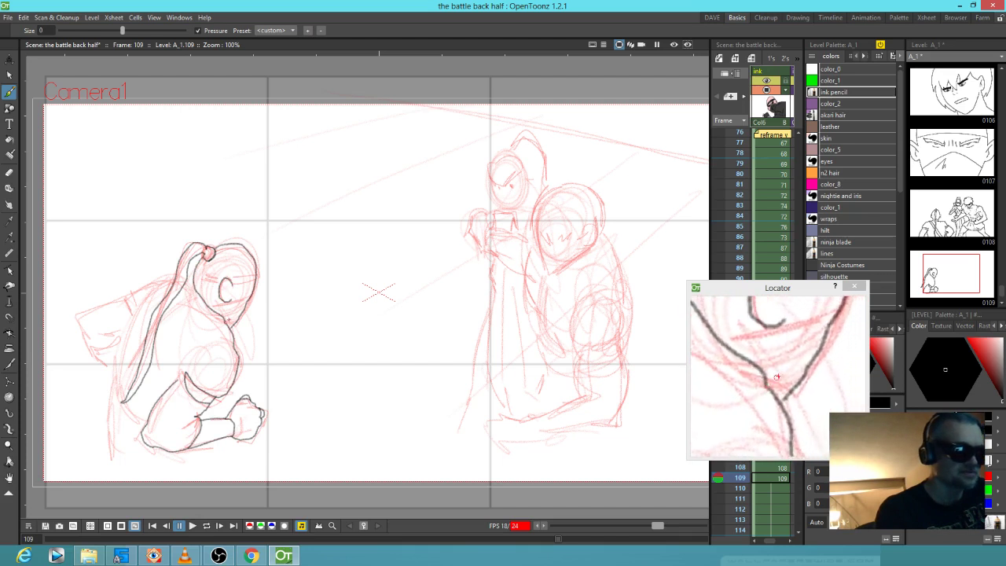
left_click_drag(195, 301, 214, 318)
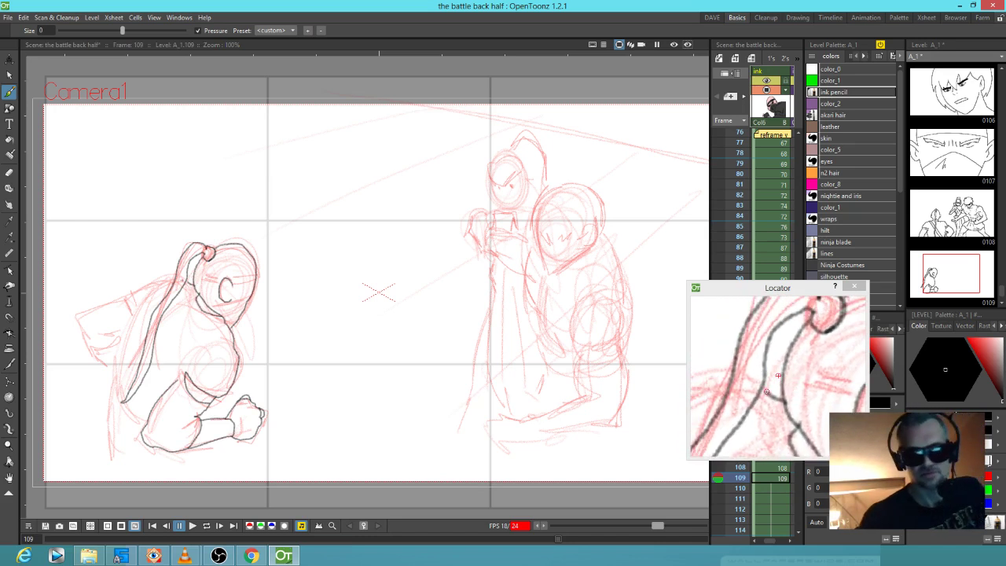
left_click(761, 390)
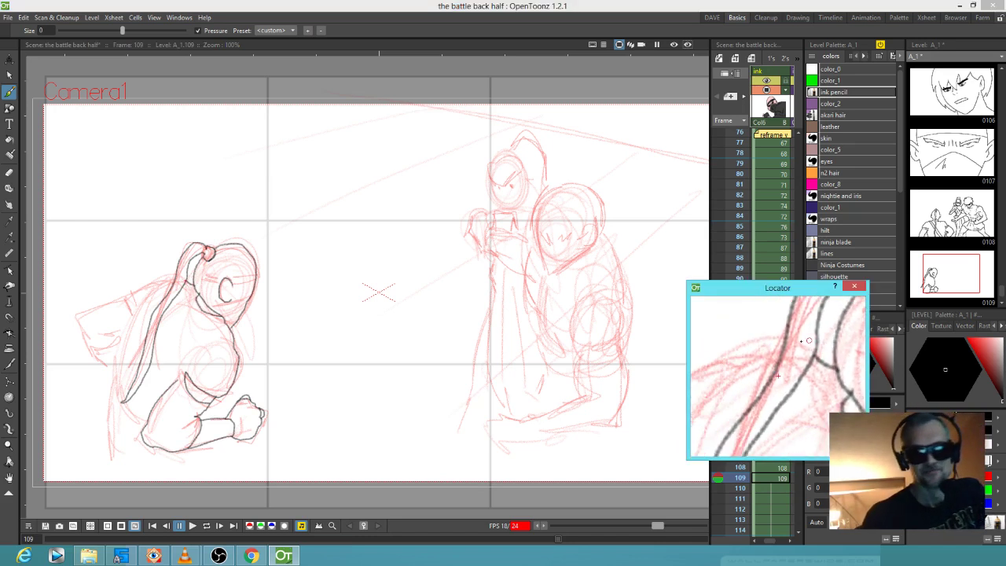
Ink the ponytailed figure's back, bent far arm and rounded lower body, with the fold lines at the waist
mouse_move(173, 279)
left_mouse_down()
mouse_move(132, 302)
mouse_move(78, 316)
mouse_move(112, 375)
left_mouse_up()
mouse_move(147, 300)
left_mouse_down()
mouse_move(110, 382)
mouse_move(105, 454)
mouse_move(115, 467)
mouse_move(152, 472)
left_mouse_up()
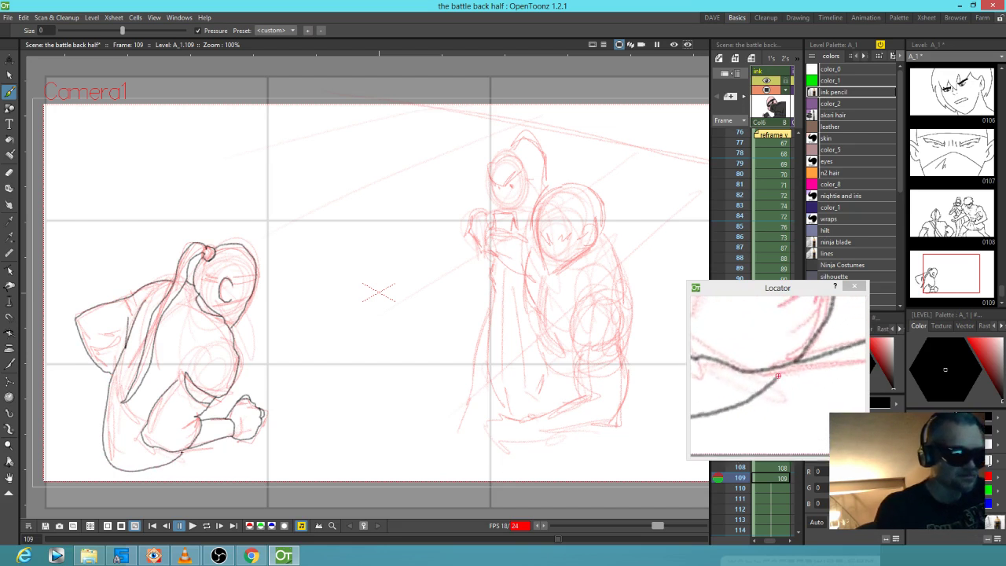
mouse_move(107, 401)
left_mouse_down()
mouse_move(142, 417)
mouse_move(112, 422)
mouse_move(136, 428)
mouse_move(112, 441)
mouse_move(139, 449)
left_mouse_up()
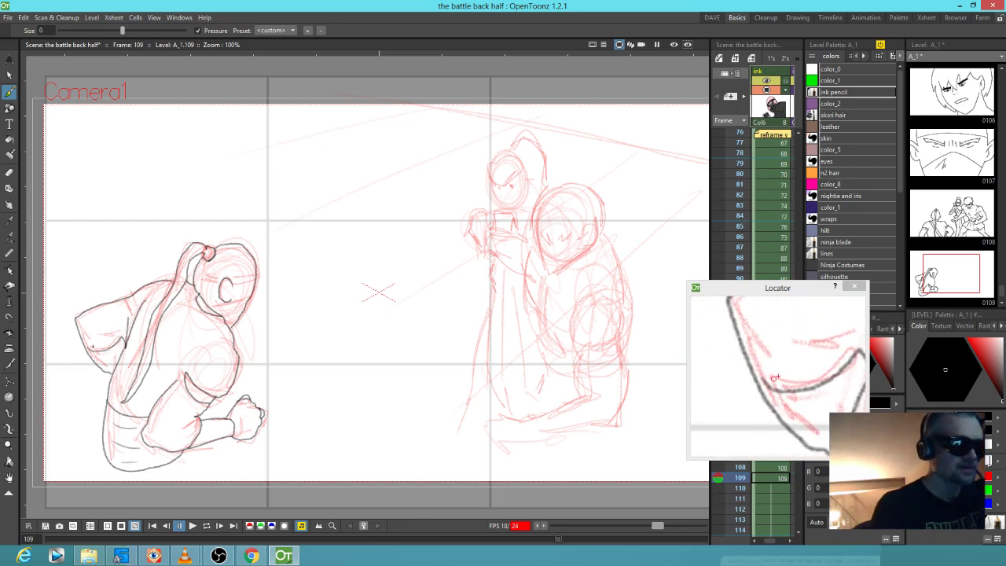
Close the open line ends on the ponytailed figure's far arm and add the short crease lines at its elbow and shoulder
left_click(770, 382)
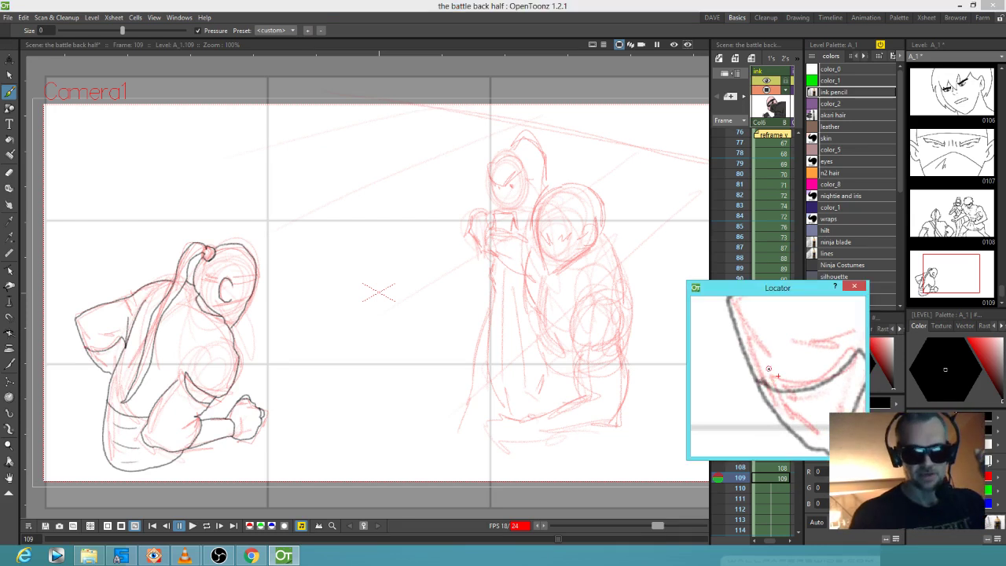
left_click_drag(791, 391, 769, 412)
mouse_move(816, 375)
left_mouse_down()
mouse_move(773, 379)
mouse_move(817, 368)
mouse_move(737, 412)
left_mouse_up()
left_click_drag(756, 336, 784, 395)
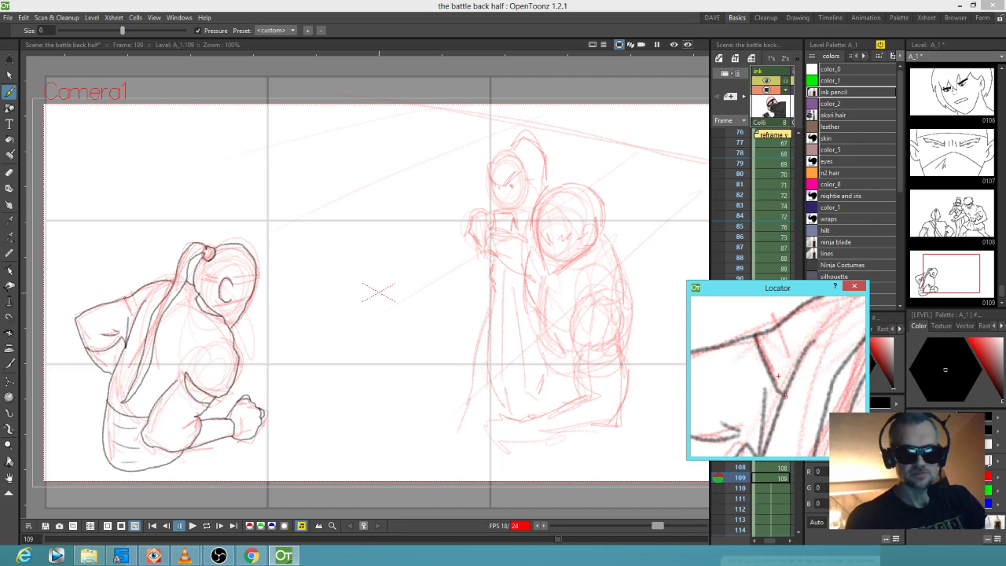
left_click_drag(133, 295, 141, 309)
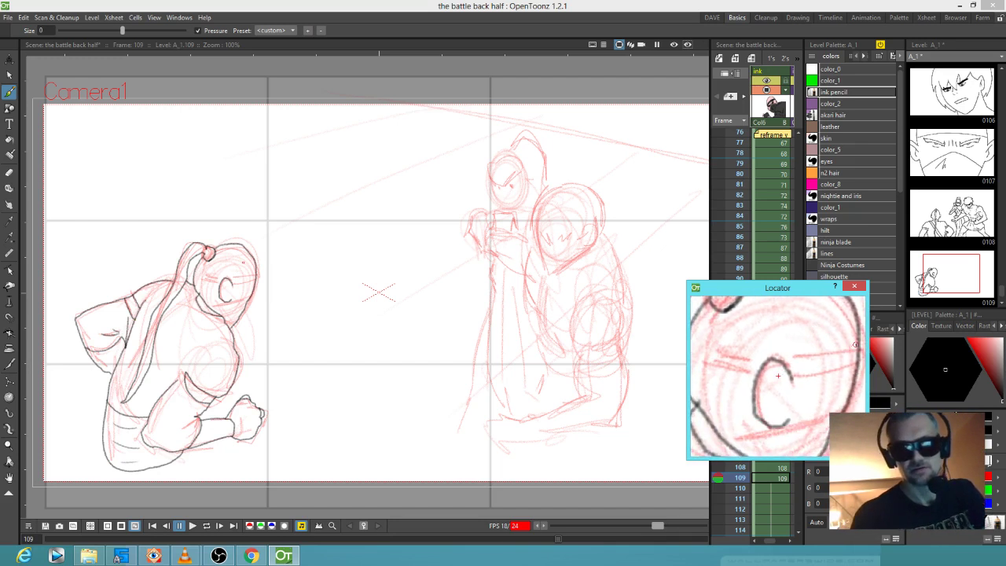
Ink the ponytailed figure's headband and inner ear, plus the hip and thigh lines running down past the frame's lower edge
mouse_move(854, 346)
left_mouse_down()
mouse_move(777, 356)
mouse_move(793, 365)
mouse_move(785, 376)
mouse_move(845, 373)
mouse_move(821, 360)
mouse_move(833, 355)
mouse_move(736, 341)
mouse_move(740, 369)
mouse_move(734, 359)
mouse_move(825, 375)
mouse_move(829, 403)
left_mouse_up()
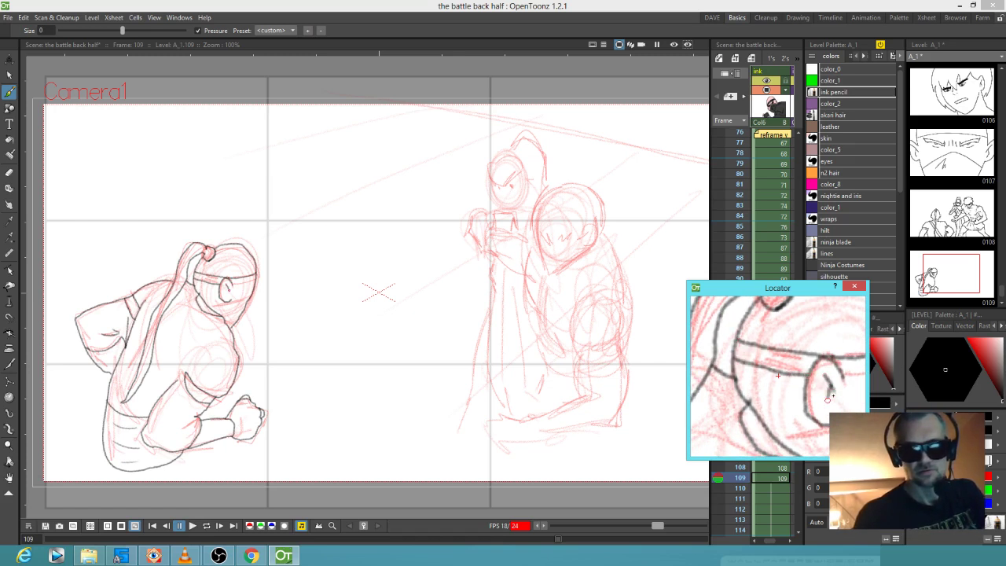
left_click_drag(724, 381, 794, 366)
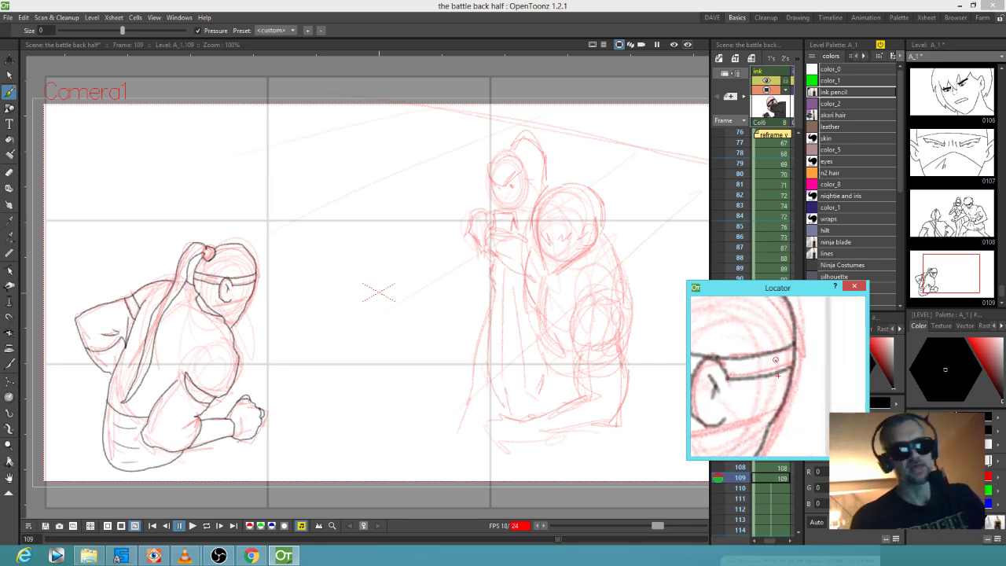
left_click_drag(200, 443, 242, 487)
left_click_drag(103, 484, 103, 450)
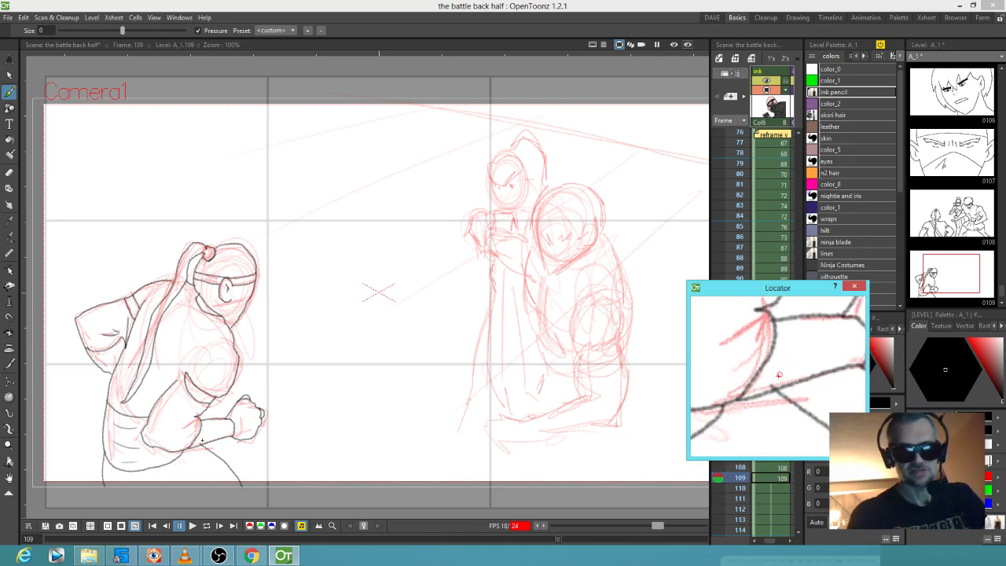
Erase the overlapping line end where the ponytailed figure's thigh meets the forearm, using a size 17 eraser
key("a")
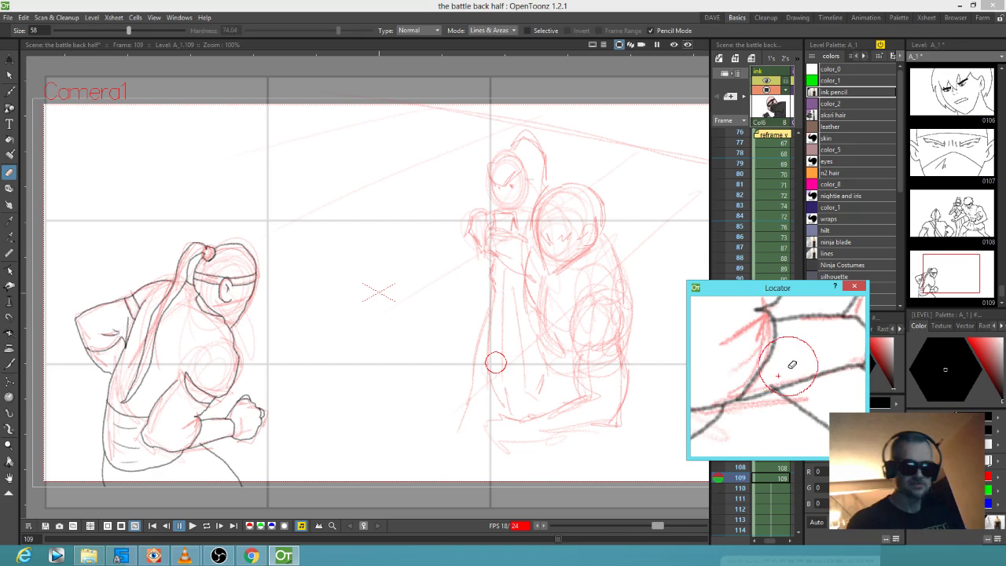
key("ctrl+alt")
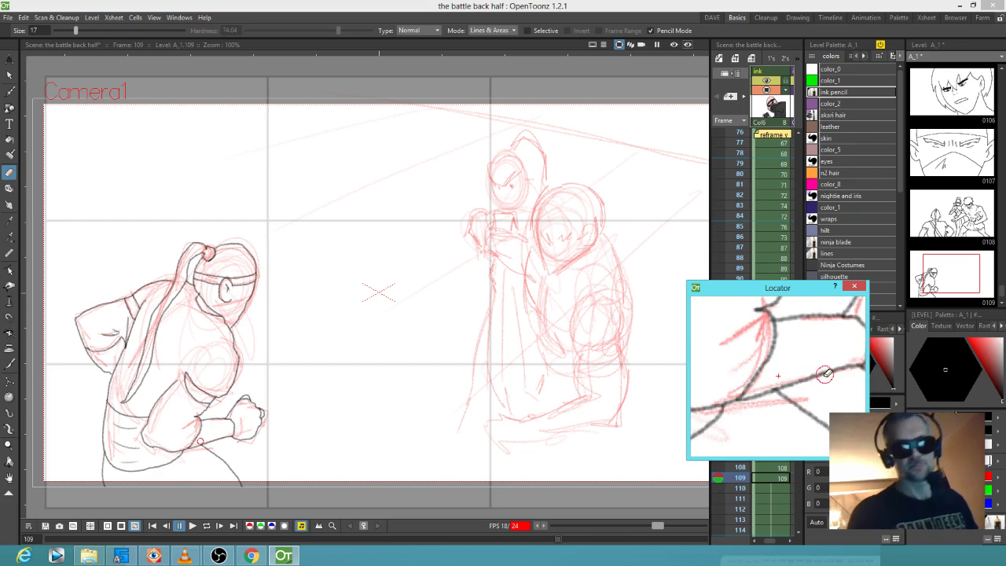
key("b")
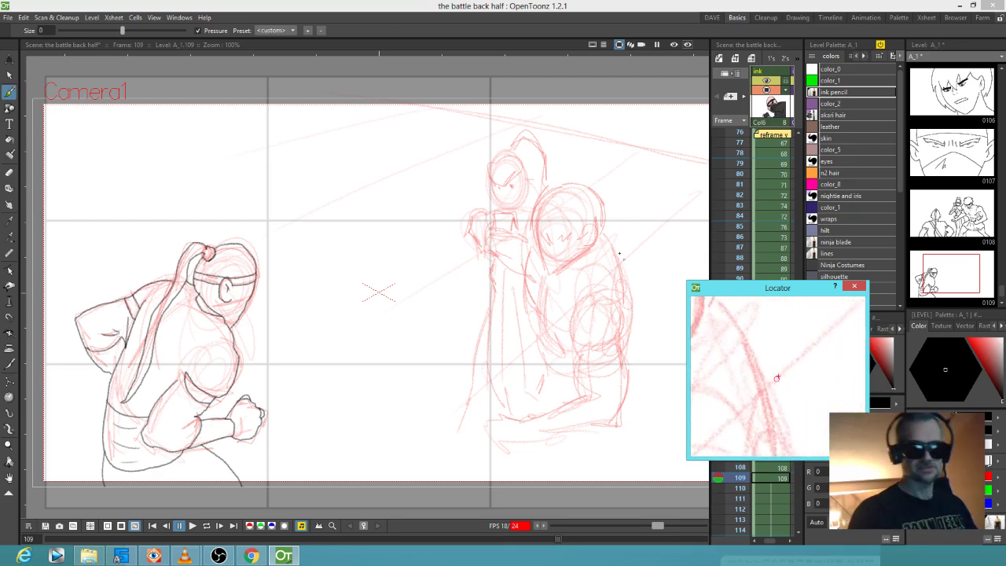
Ink the shaggy-haired figure's back, near arm with outstretched hand and elbow creases, and the chest and waist contour
left_click_drag(608, 238, 626, 350)
mouse_move(573, 309)
left_mouse_down()
mouse_move(587, 393)
mouse_move(517, 417)
mouse_move(483, 413)
mouse_move(462, 429)
mouse_move(488, 446)
mouse_move(617, 423)
mouse_move(626, 347)
mouse_move(606, 356)
left_mouse_up()
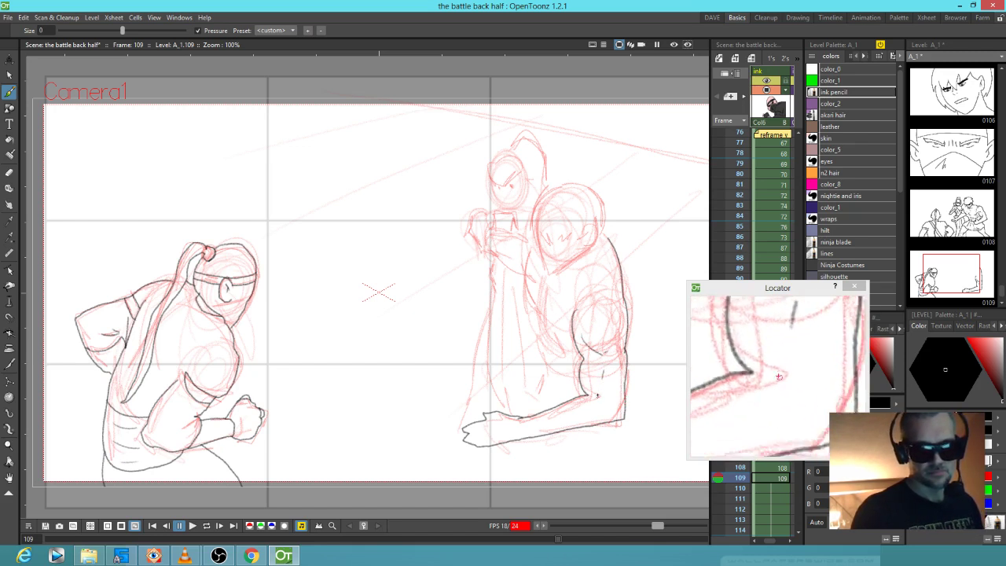
left_click_drag(607, 398, 588, 412)
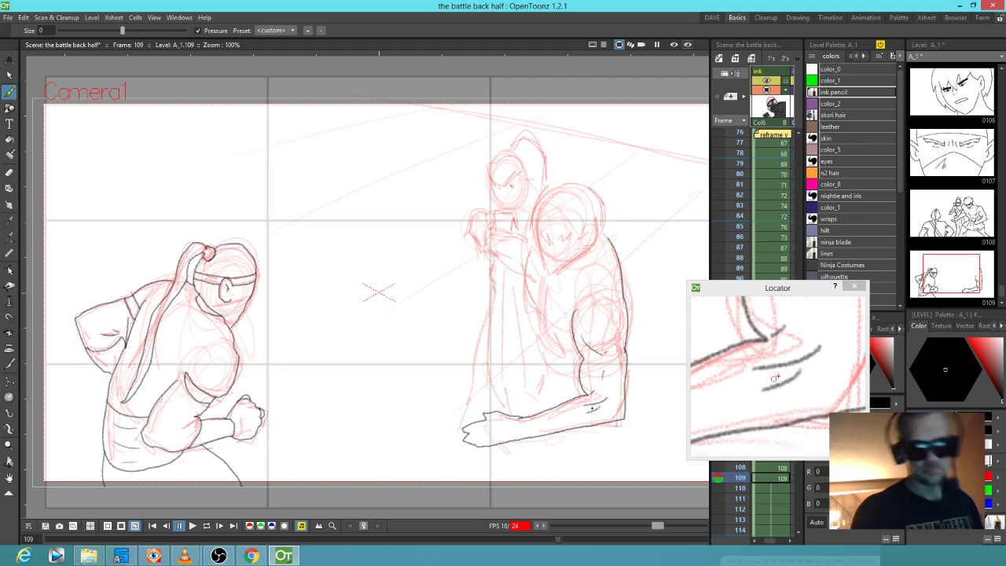
left_click_drag(543, 285, 551, 335)
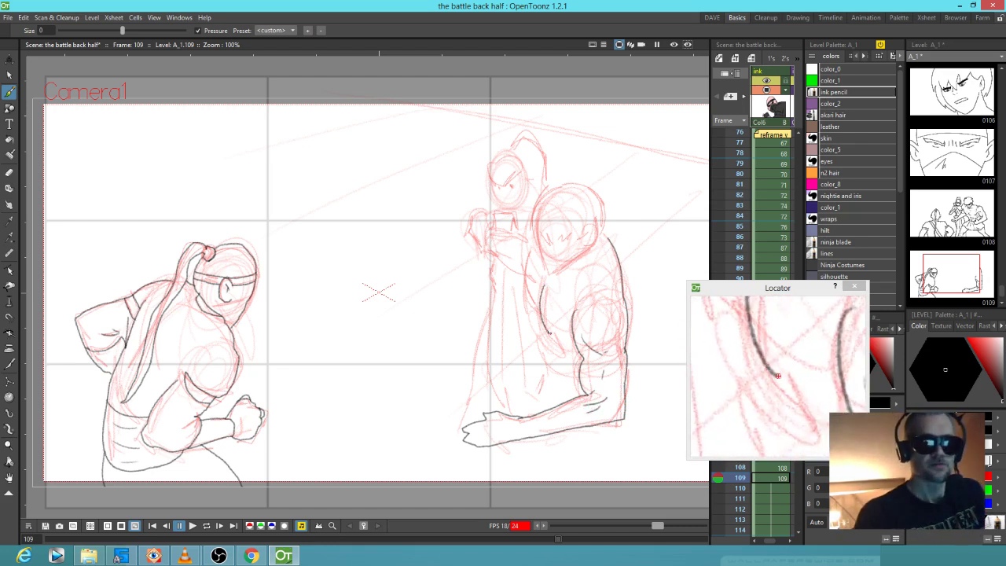
mouse_move(529, 253)
left_mouse_down()
mouse_move(527, 302)
mouse_move(539, 313)
mouse_move(547, 381)
mouse_move(566, 398)
left_mouse_up()
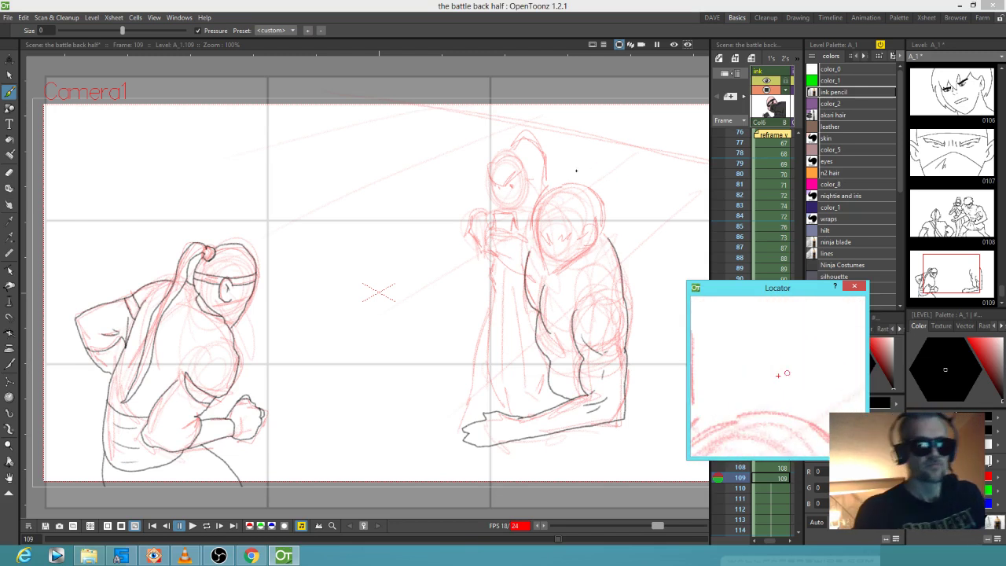
Ink the shaggy-haired figure's head with jagged fringe, spiky hair outline, ear and jawline
mouse_move(568, 184)
left_mouse_down()
mouse_move(530, 203)
mouse_move(539, 199)
mouse_move(530, 235)
mouse_move(563, 245)
mouse_move(588, 232)
mouse_move(590, 211)
mouse_move(592, 250)
left_mouse_up()
left_click_drag(566, 178, 583, 182)
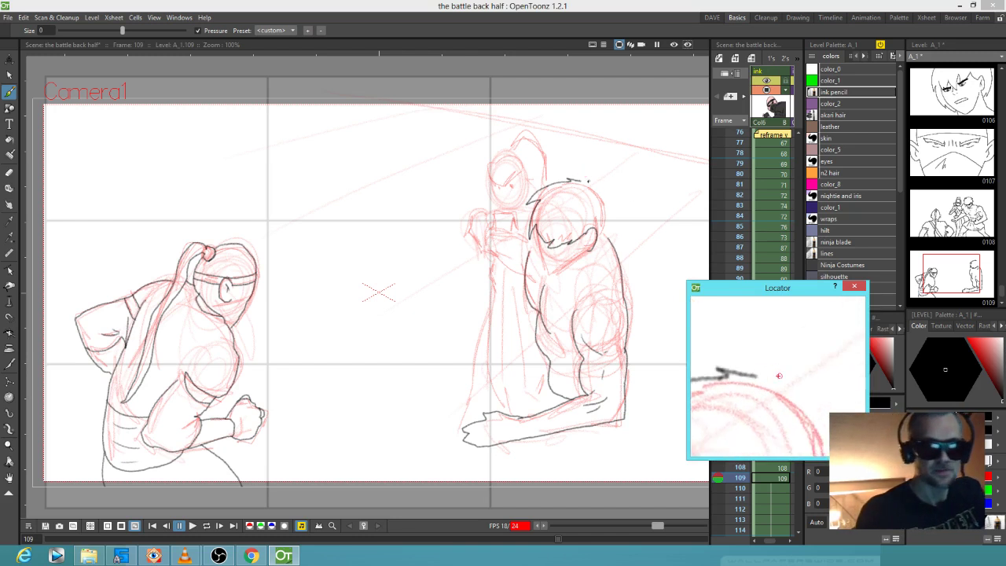
mouse_move(579, 180)
left_mouse_down()
mouse_move(604, 210)
mouse_move(596, 257)
left_mouse_up()
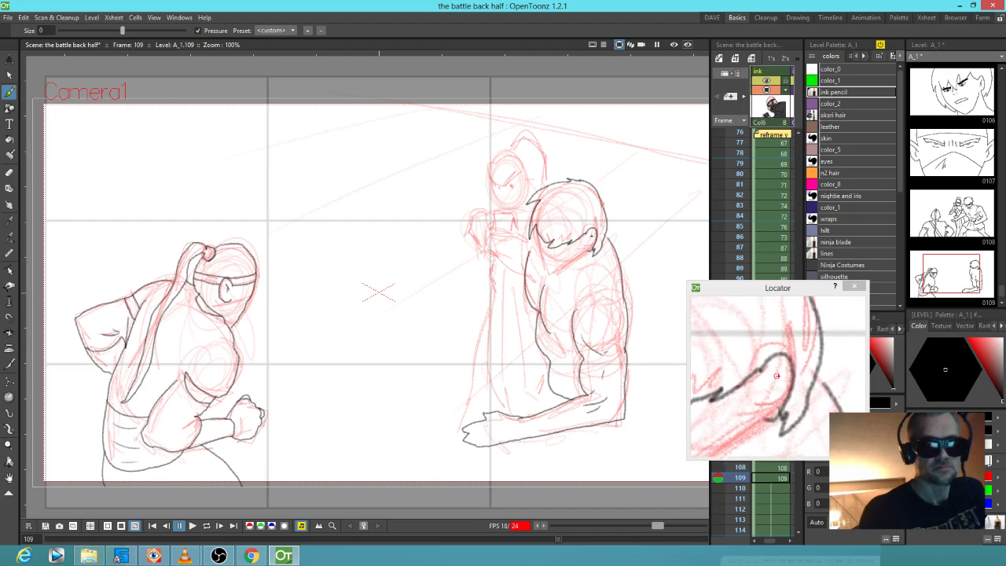
mouse_move(540, 239)
left_mouse_down()
mouse_move(594, 216)
mouse_move(604, 246)
mouse_move(641, 227)
left_mouse_up()
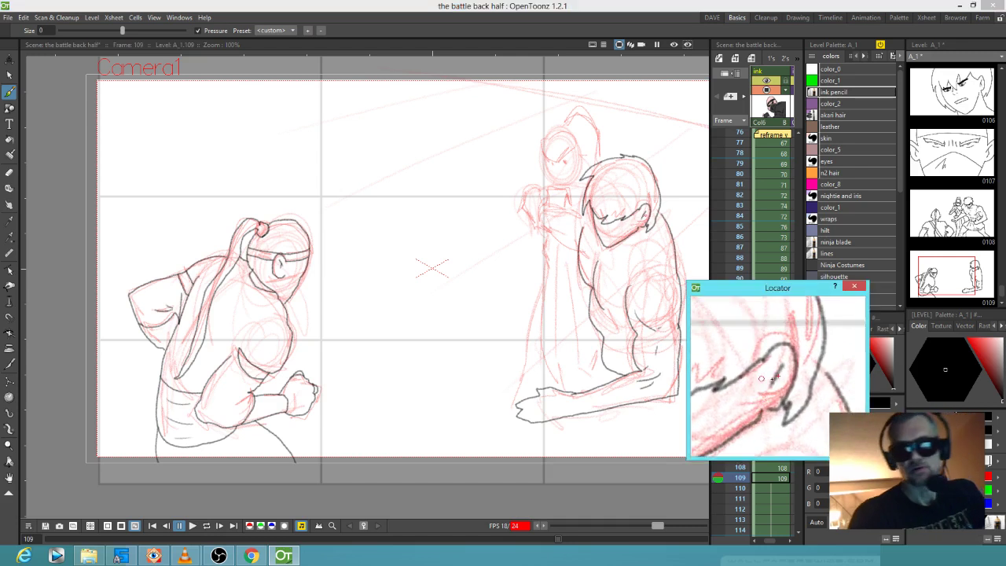
Ink the shaggy-haired figure's facial features beneath the fringe, including the dark narrowed eye and the mouth
left_click_drag(741, 364, 880, 323)
mouse_move(816, 346)
left_mouse_down()
mouse_move(840, 350)
mouse_move(824, 348)
left_mouse_up()
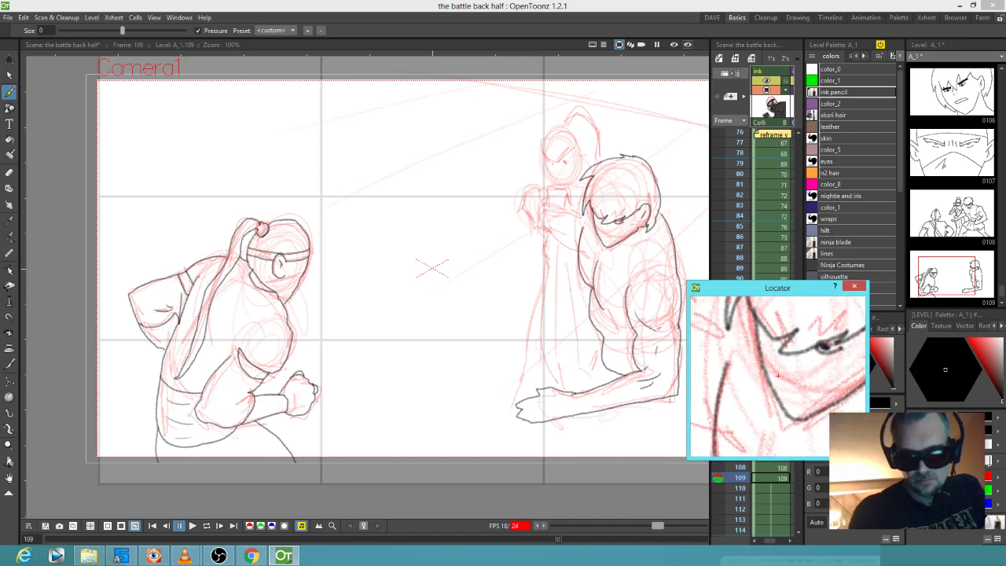
left_click_drag(788, 392, 823, 395)
Ink the shaggy-haired figure's raised far arm, with the fist and thumb, upper and lower forearm contours and short crease lines
left_click_drag(627, 241, 545, 229)
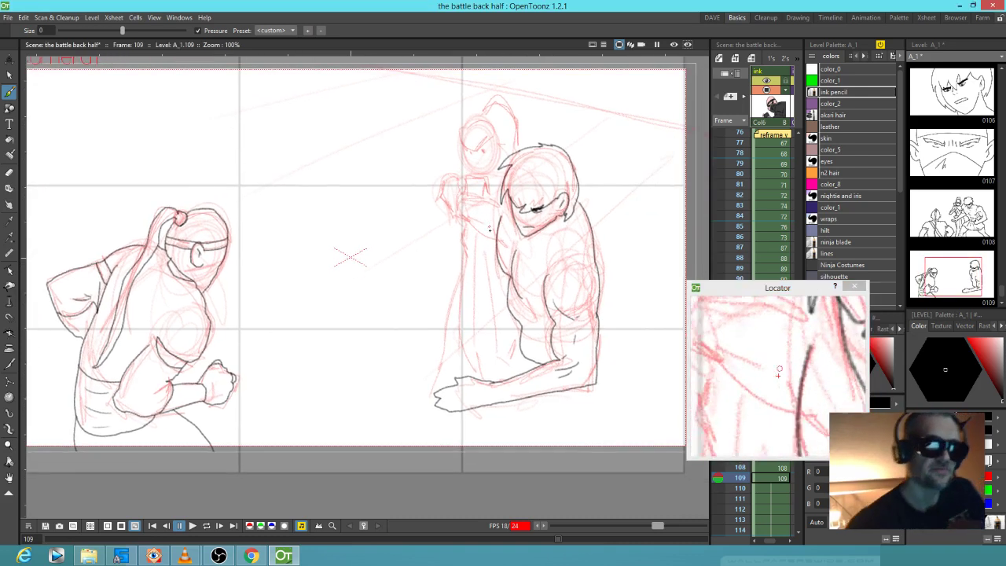
left_click_drag(460, 214, 497, 234)
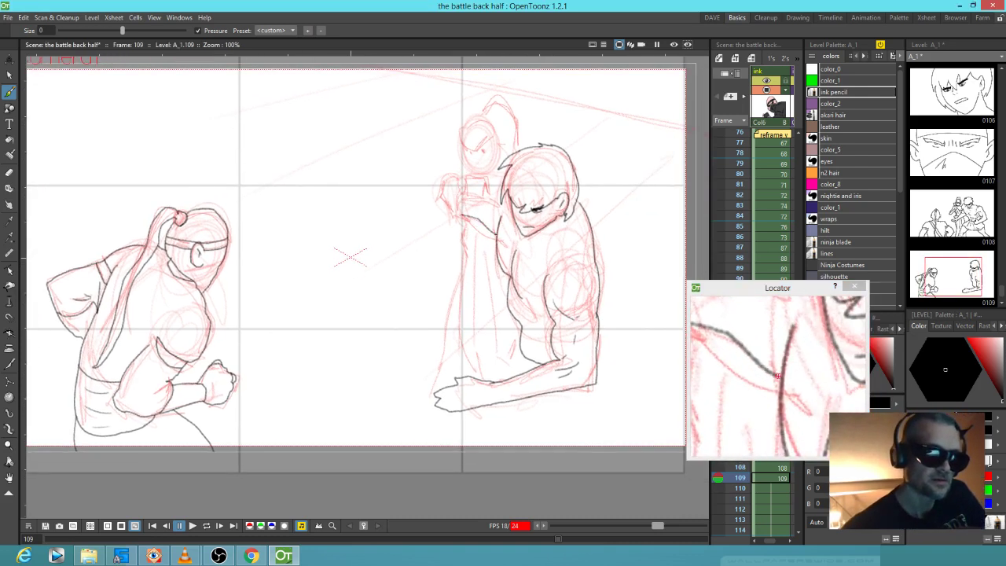
key("ctrl+z")
mouse_move(454, 212)
left_mouse_down()
mouse_move(441, 192)
mouse_move(458, 168)
left_mouse_up()
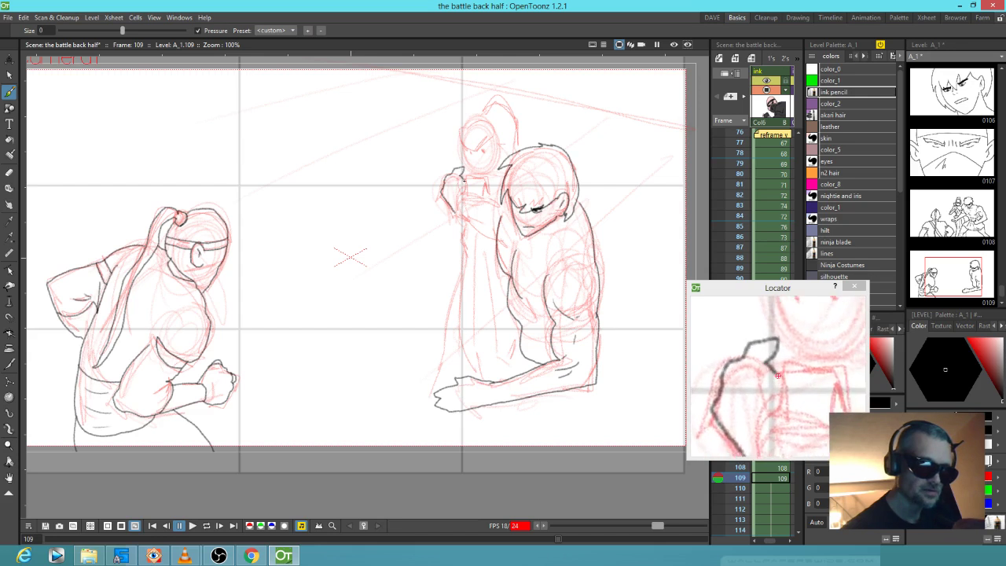
left_click_drag(462, 218, 496, 235)
left_click_drag(465, 190, 504, 201)
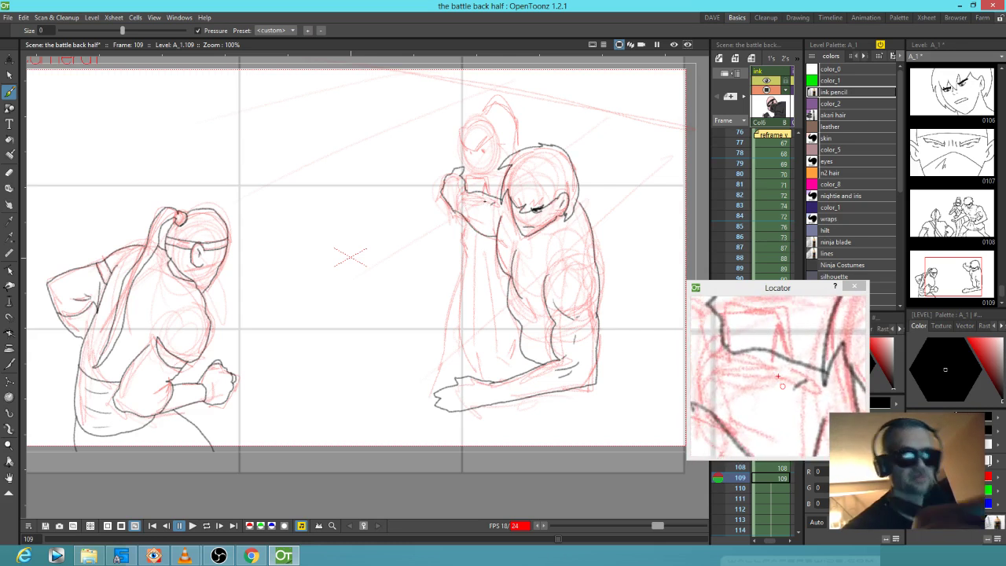
left_click_drag(497, 235, 493, 215)
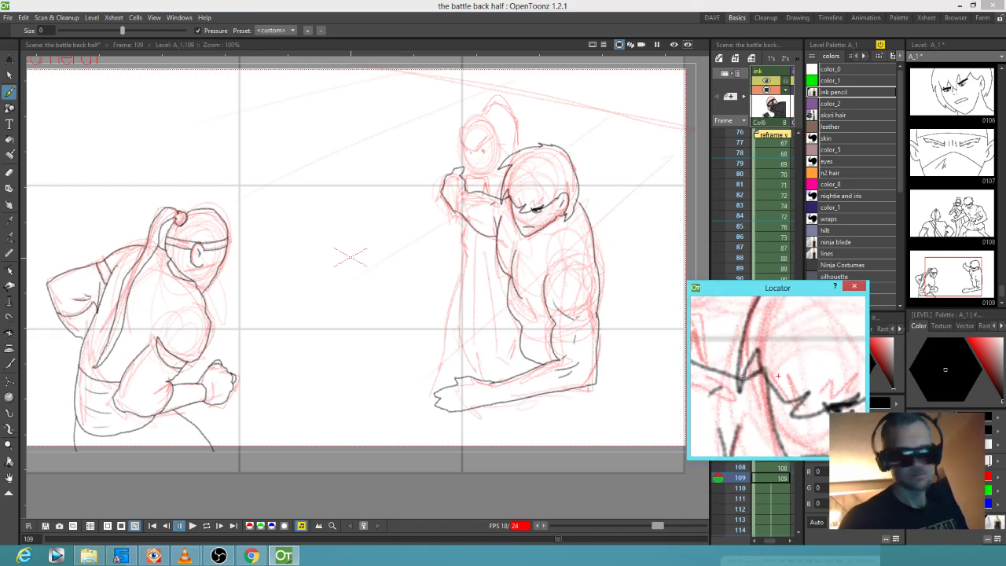
Clean up the overlap between the muscular man's hair and the raised arm, then ink the missing details around his hair and face
key("a")
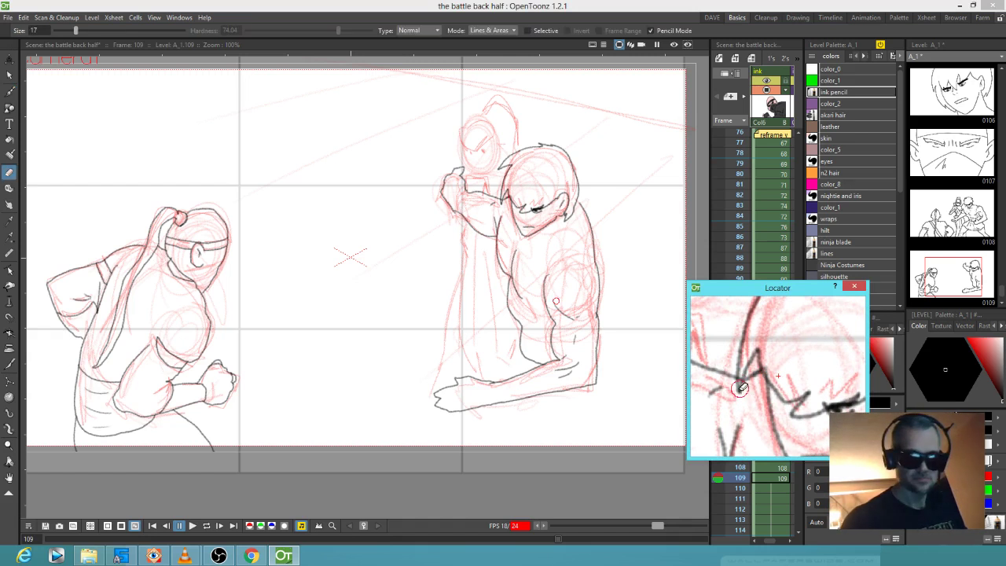
key("b")
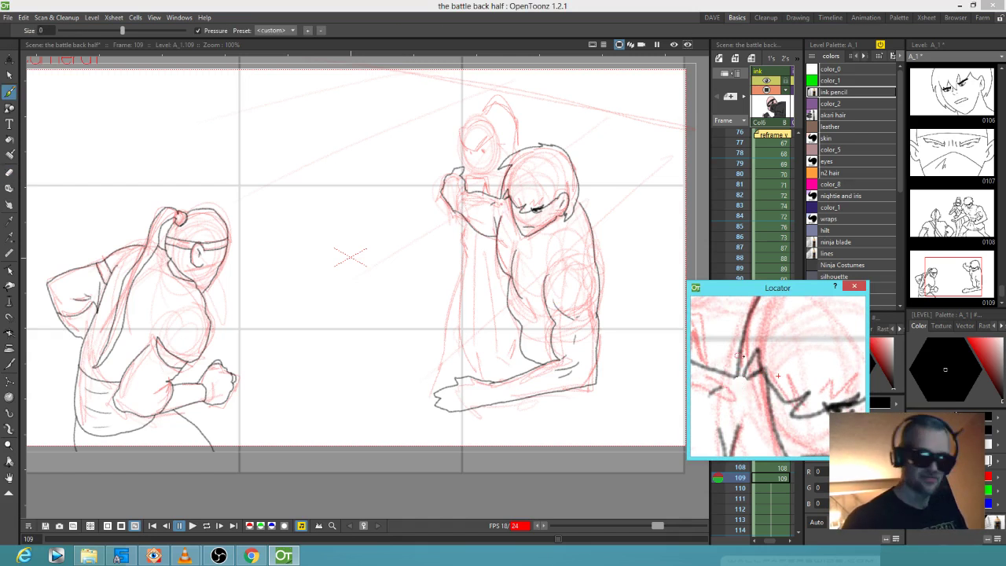
left_click_drag(503, 198, 507, 193)
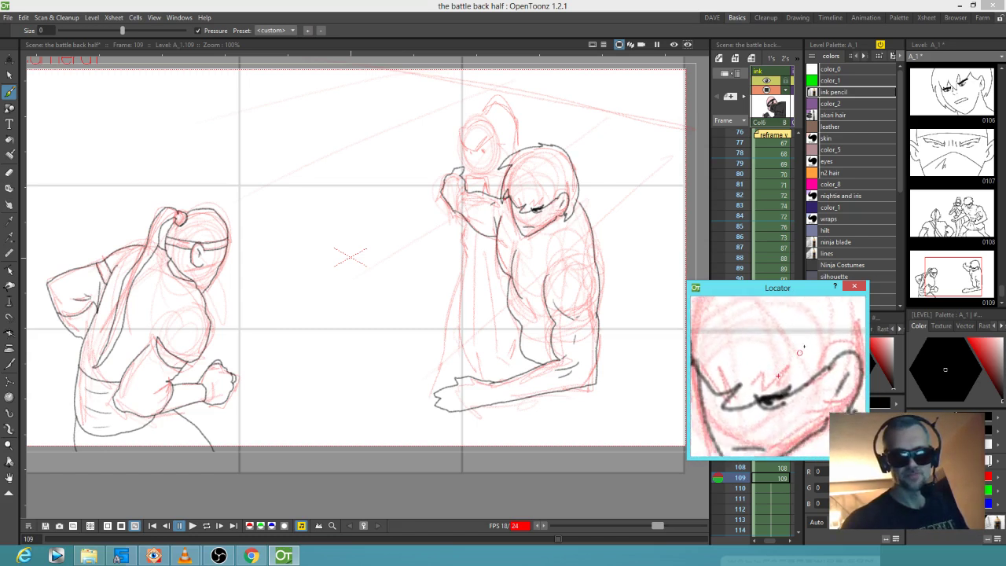
left_click_drag(765, 380, 799, 372)
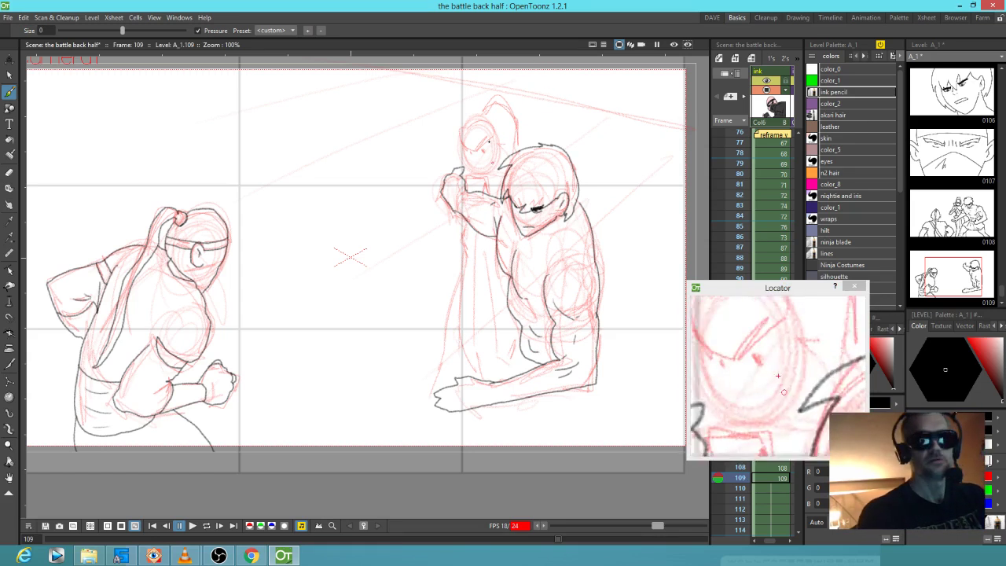
Ink the background woman's head over the red sketch, covering her hairline, ear, face outline, eyes and brow
left_click_drag(485, 175, 415, 268)
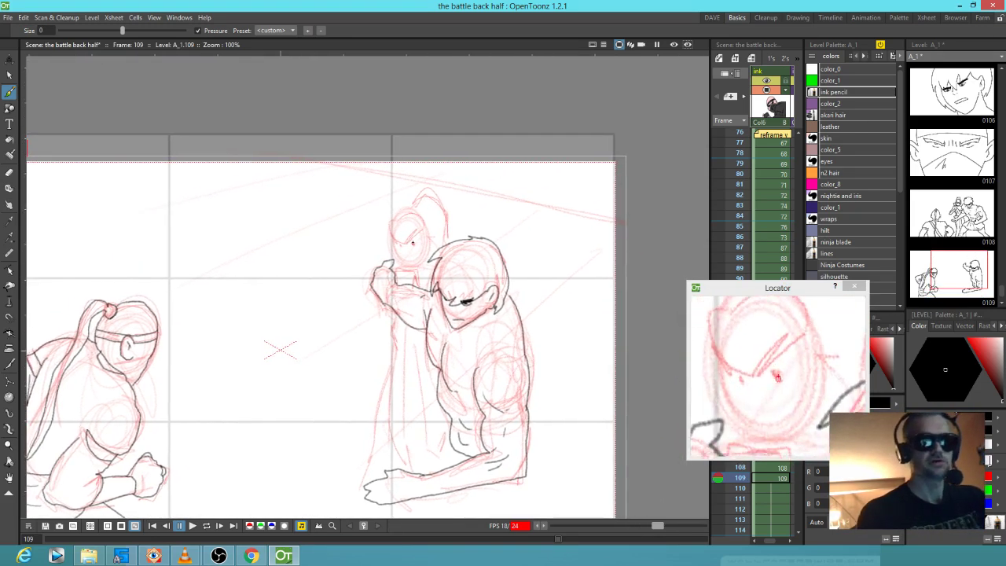
left_click_drag(753, 364, 781, 363)
mouse_move(782, 312)
left_mouse_down()
mouse_move(740, 320)
mouse_move(737, 343)
mouse_move(765, 388)
mouse_move(786, 379)
mouse_move(810, 330)
mouse_move(786, 305)
left_mouse_up()
mouse_move(796, 386)
left_mouse_down()
mouse_move(762, 428)
mouse_move(794, 446)
mouse_move(831, 410)
mouse_move(851, 360)
mouse_move(841, 393)
mouse_move(844, 366)
mouse_move(824, 360)
mouse_move(832, 364)
mouse_move(800, 415)
left_mouse_up()
mouse_move(741, 360)
left_mouse_down()
mouse_move(789, 335)
mouse_move(780, 333)
mouse_move(791, 324)
mouse_move(830, 356)
mouse_move(835, 399)
left_mouse_up()
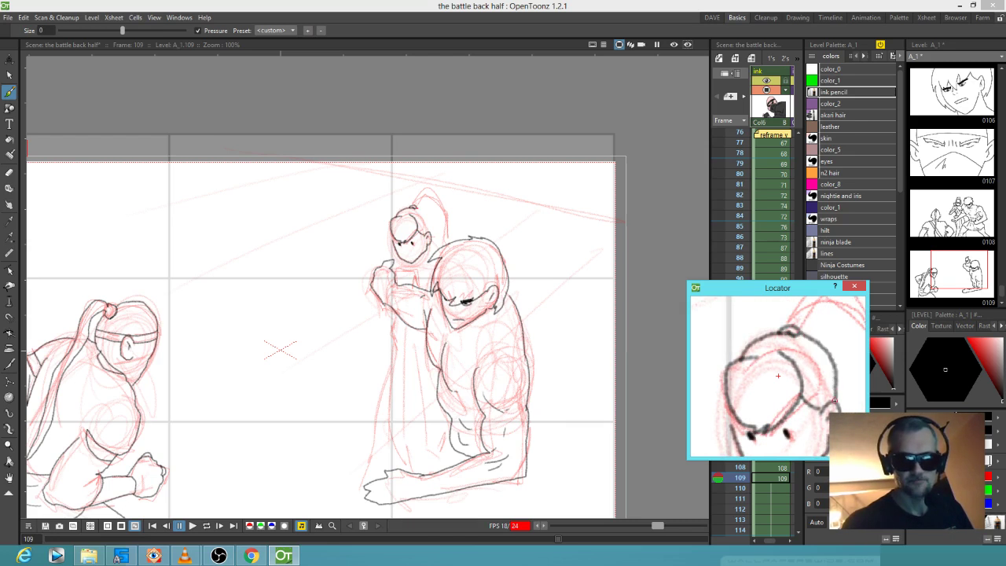
left_click_drag(773, 362, 777, 398)
left_click_drag(740, 370, 736, 388)
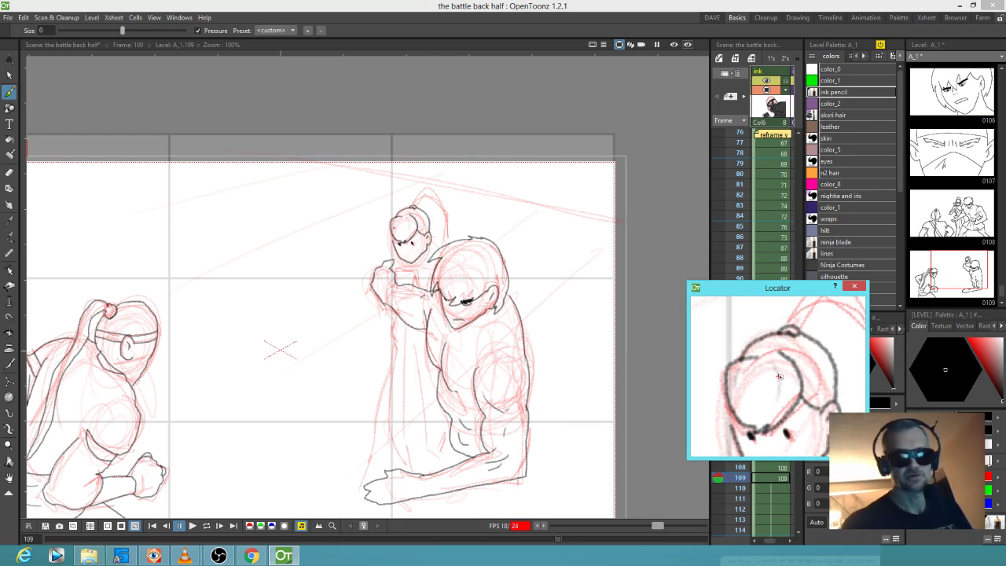
Erase part of the background woman's jaw and ink that part of the jawline again up to the ear
left_click_drag(429, 261, 470, 212)
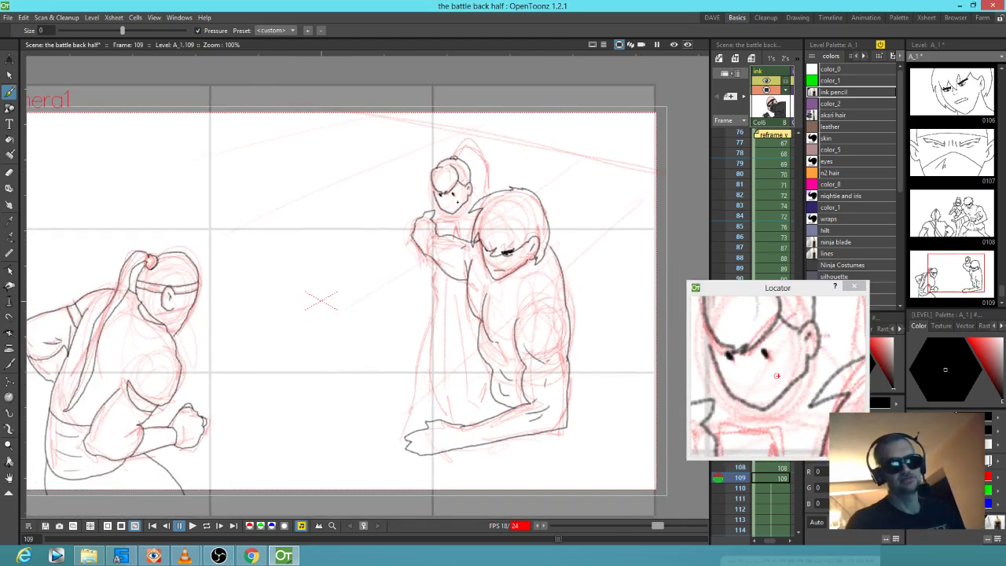
scroll(508, 255, "down", 1)
scroll(461, 202, "up", 3)
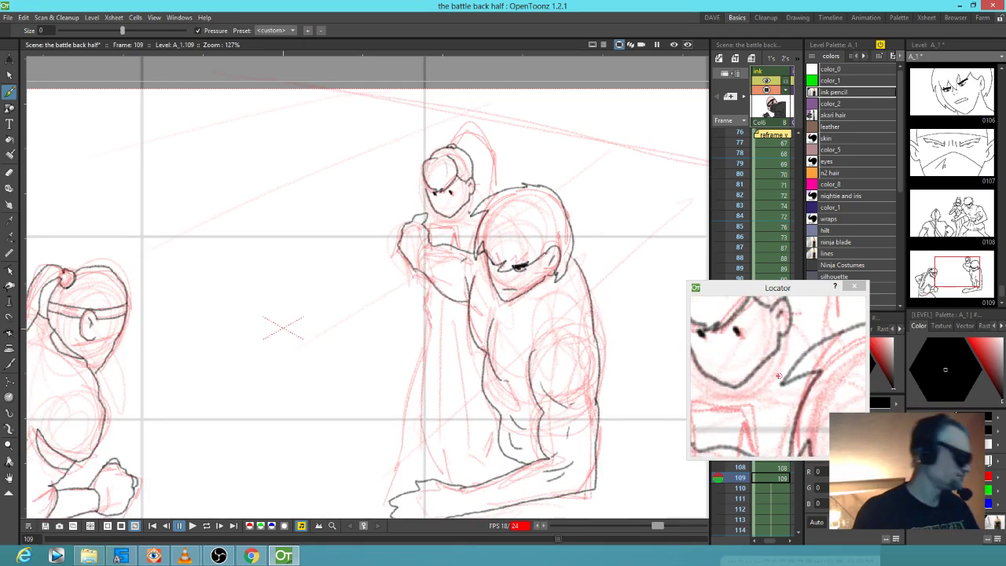
key("alt+0")
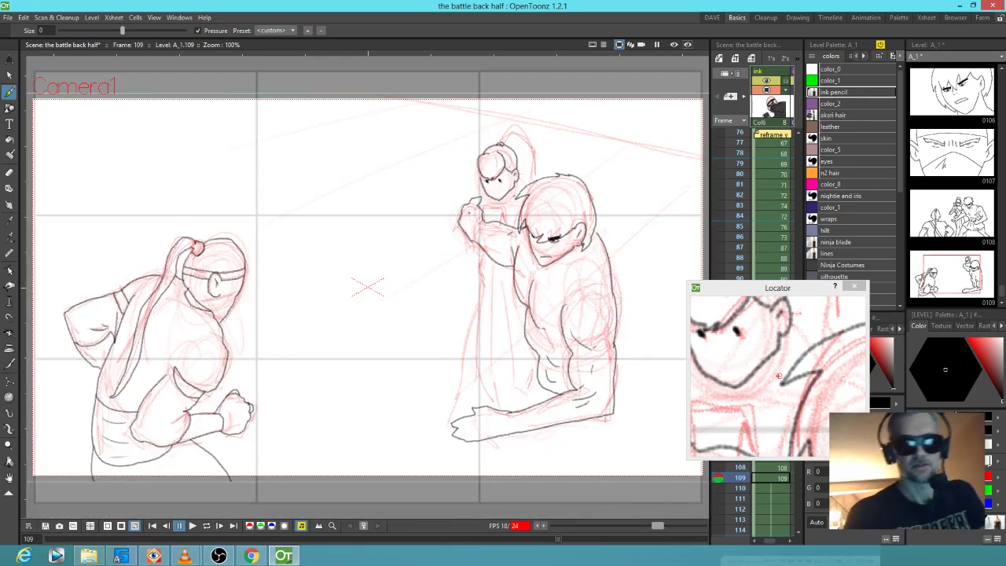
key("a")
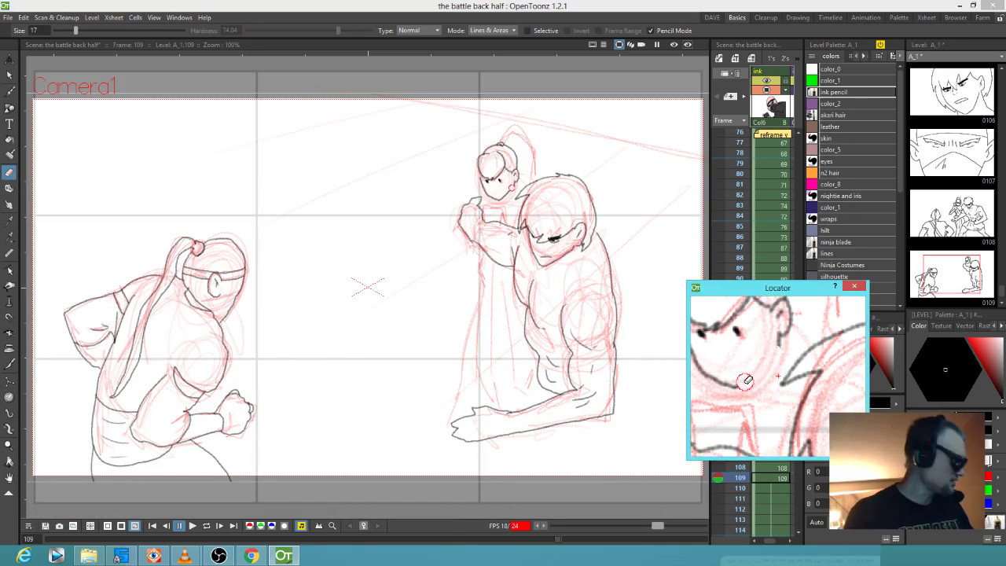
key("b")
left_click_drag(738, 387, 781, 341)
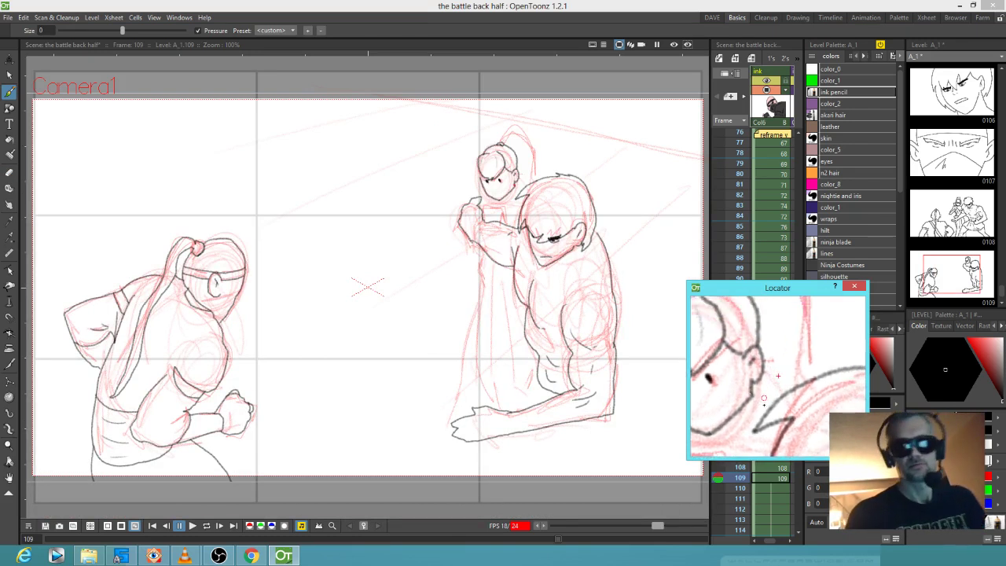
Ink the woman's ponytail down to the man's hair and add the short lines below her ear and at her neck
mouse_move(498, 145)
left_mouse_down()
mouse_move(501, 124)
mouse_move(529, 132)
mouse_move(539, 168)
left_mouse_up()
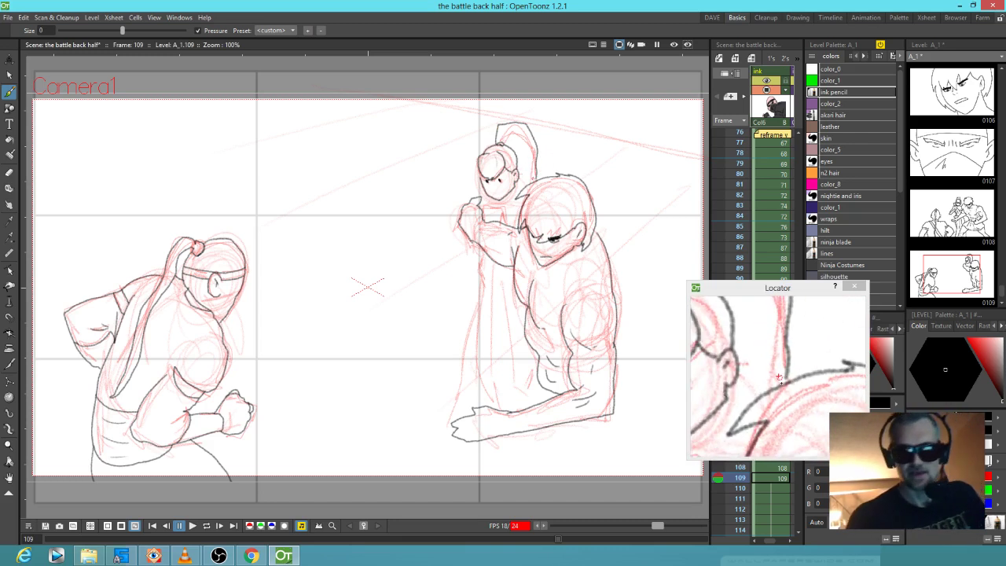
left_click_drag(787, 377, 786, 384)
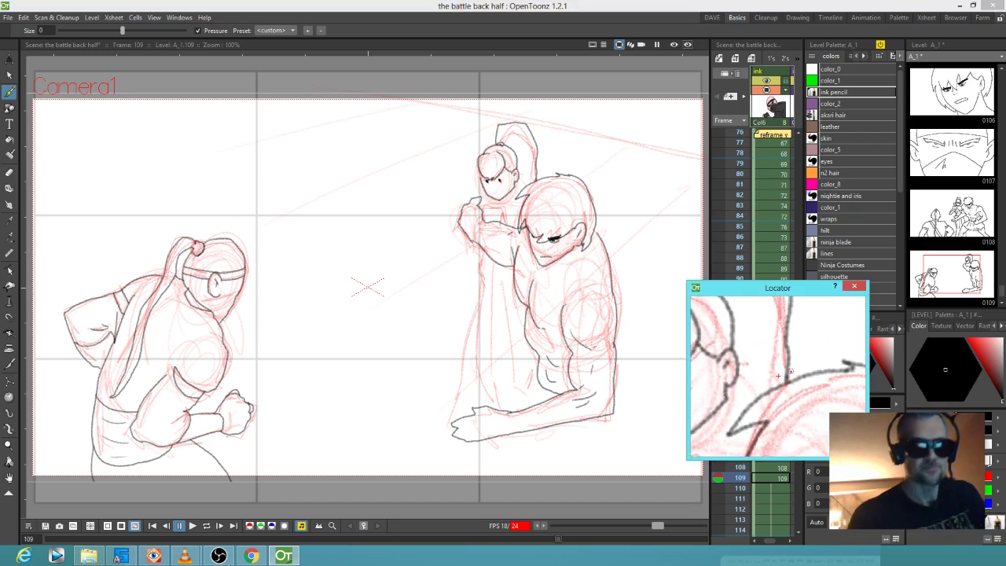
left_click(518, 180)
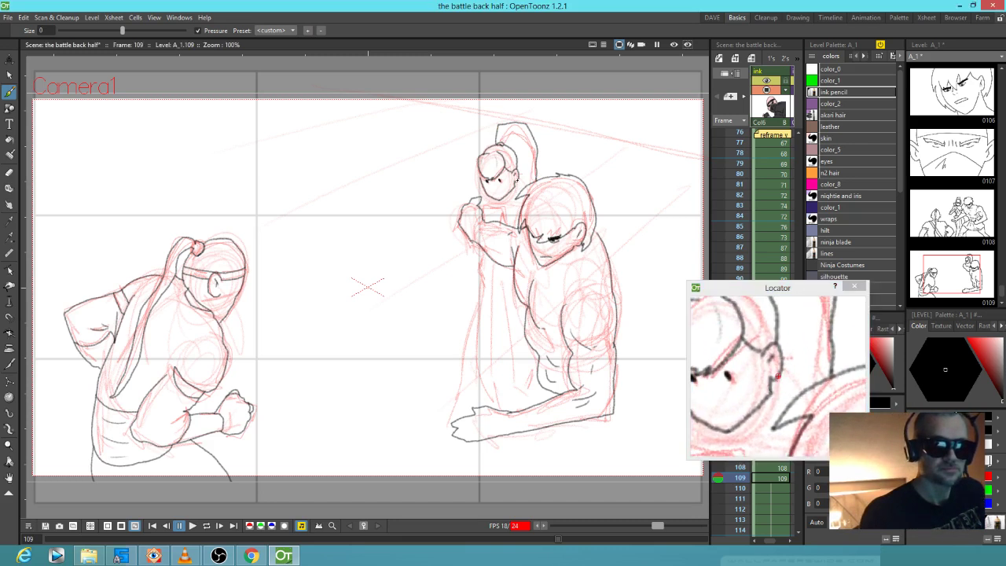
left_click(775, 385)
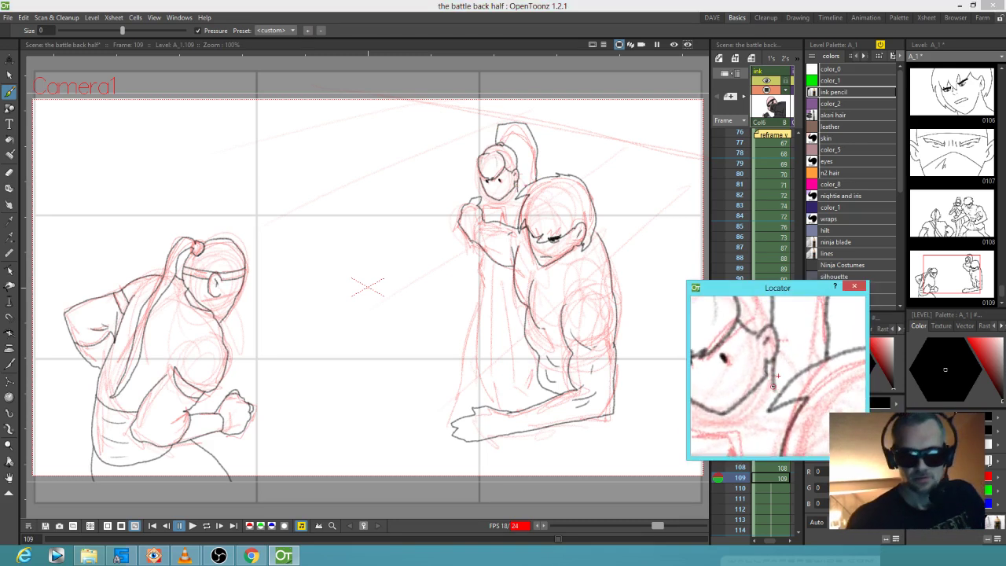
left_click_drag(790, 405, 803, 404)
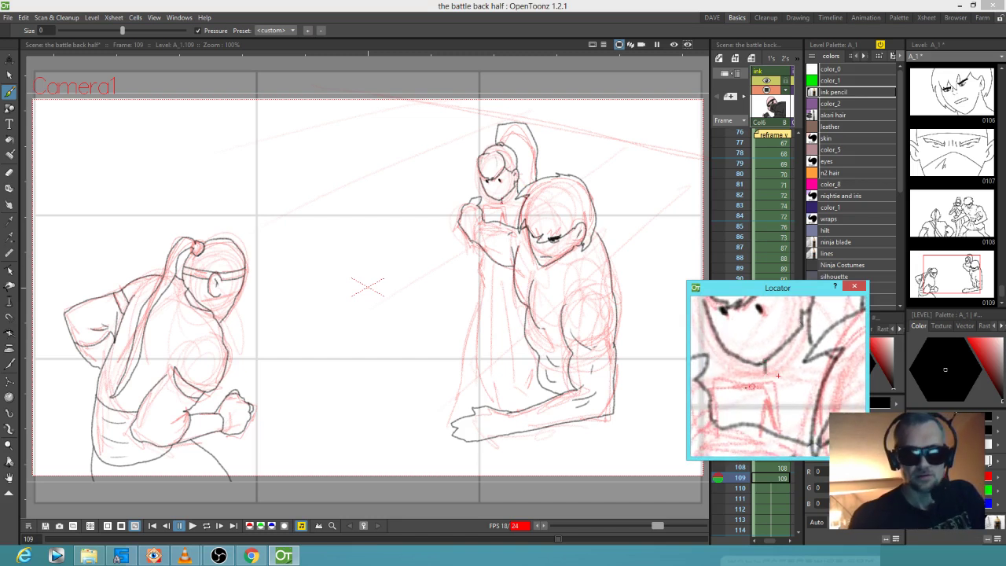
Ink the small rounded shape below the woman's neck with its inner V-shaped lines
mouse_move(710, 393)
left_mouse_down()
mouse_move(767, 383)
mouse_move(790, 402)
mouse_move(777, 431)
mouse_move(768, 393)
mouse_move(756, 419)
left_mouse_up()
left_click_drag(749, 401, 746, 419)
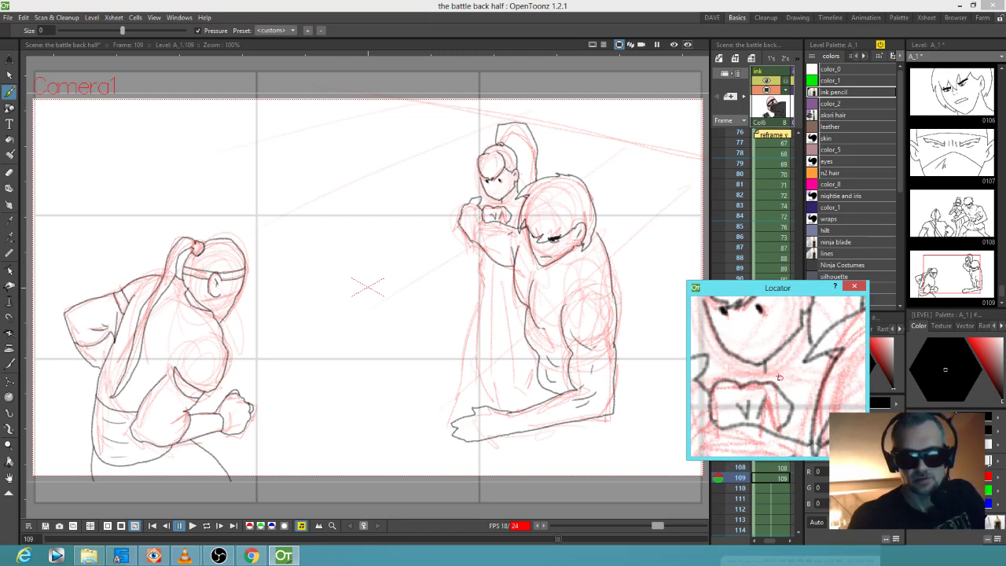
left_click_drag(758, 374, 746, 368)
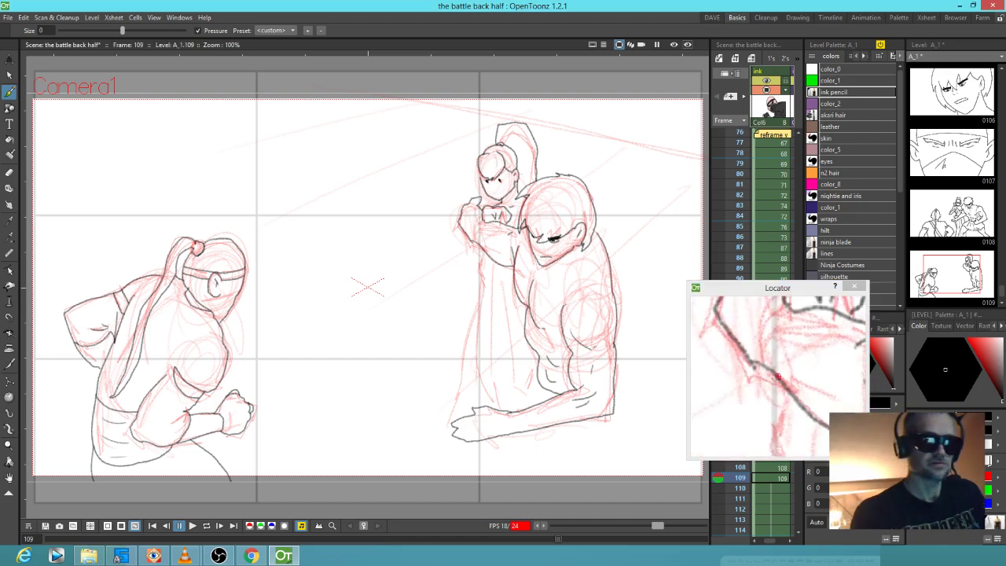
Ink the front edge of the woman's dress down to the man's hand and add long folds inside it
left_click_drag(478, 250, 477, 406)
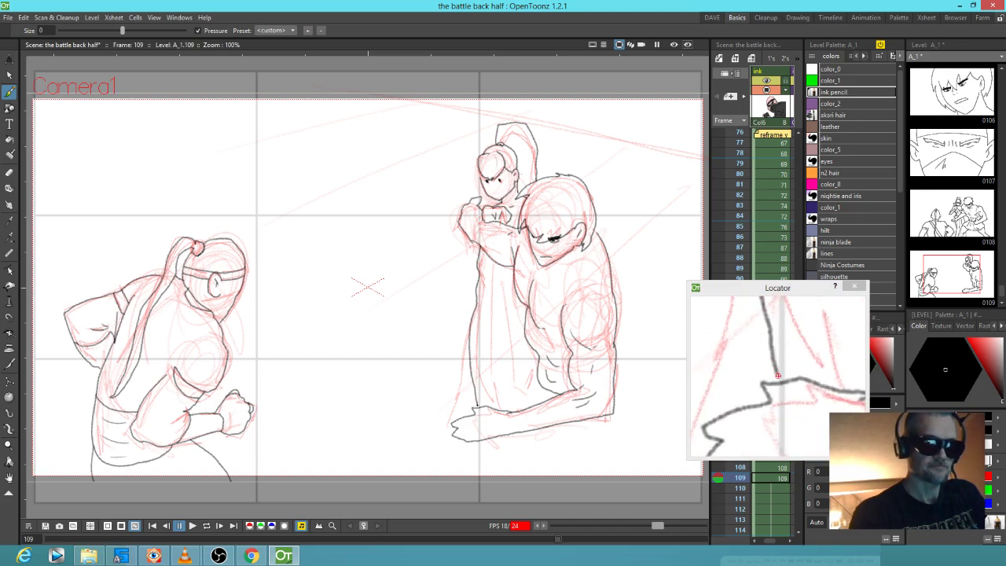
left_click_drag(479, 298, 485, 361)
left_click_drag(488, 272, 513, 377)
left_click_drag(500, 268, 524, 352)
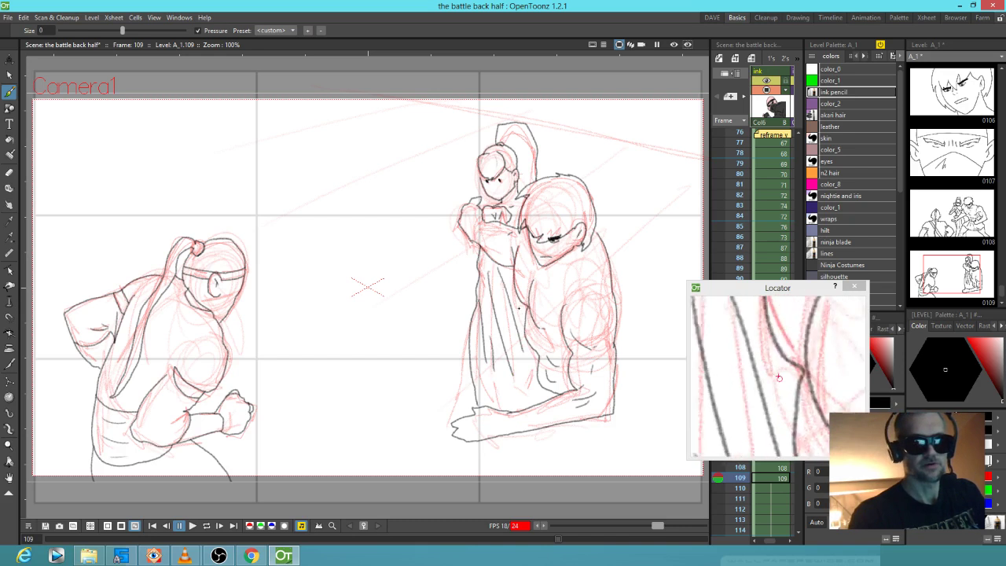
Redraw the flared outer edge of the woman's dress behind the man's hand and continue it down to her foot
left_click_drag(471, 339, 448, 430)
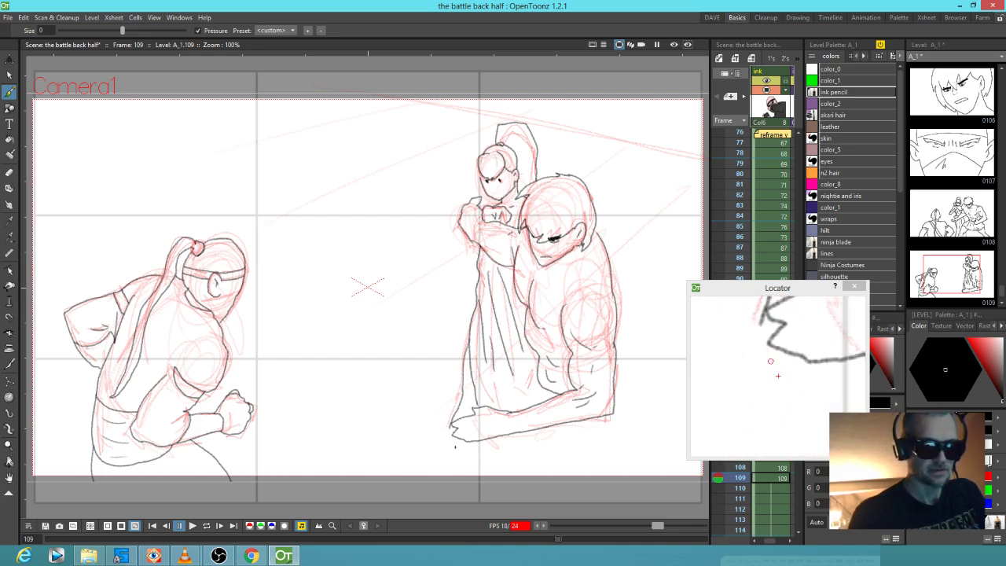
key("ctrl+z")
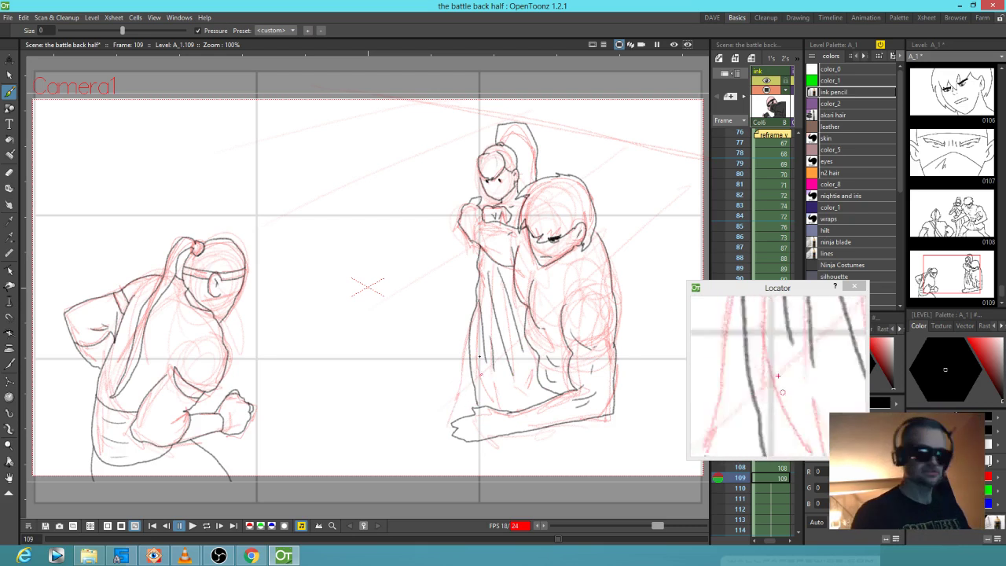
left_click_drag(466, 336, 445, 433)
left_click_drag(513, 371, 562, 337)
mouse_move(492, 401)
left_mouse_down()
mouse_move(485, 423)
mouse_move(459, 442)
mouse_move(482, 448)
left_mouse_up()
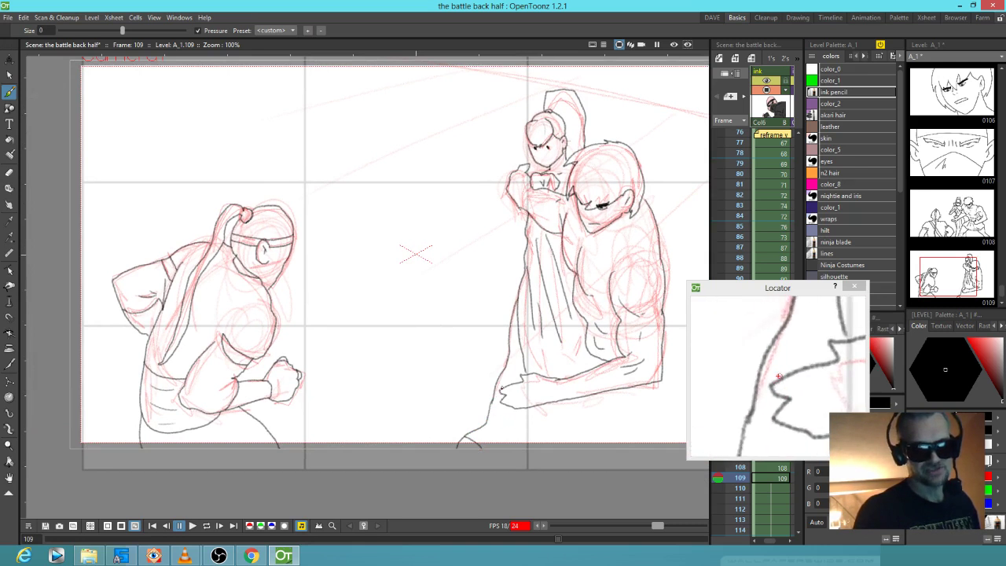
Ink the remaining leg lines below the man's hand and add the finger lines on that hand
left_click_drag(507, 407, 492, 440)
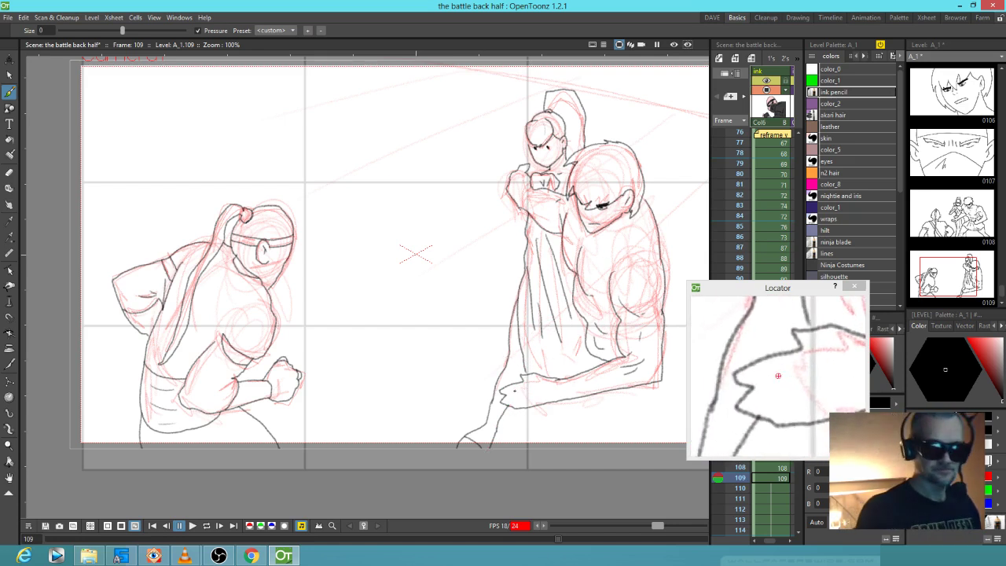
left_click_drag(513, 401, 526, 398)
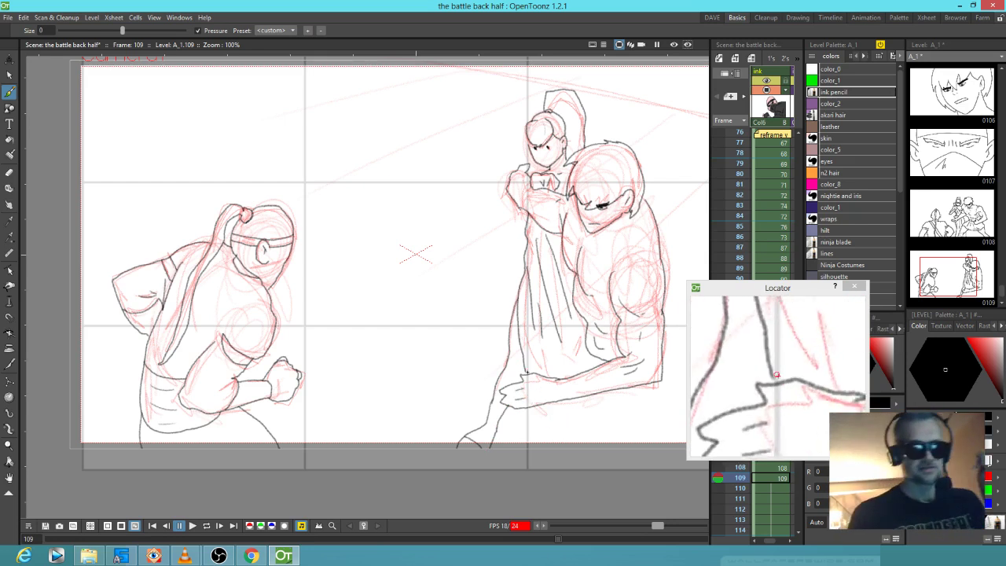
left_click(780, 378)
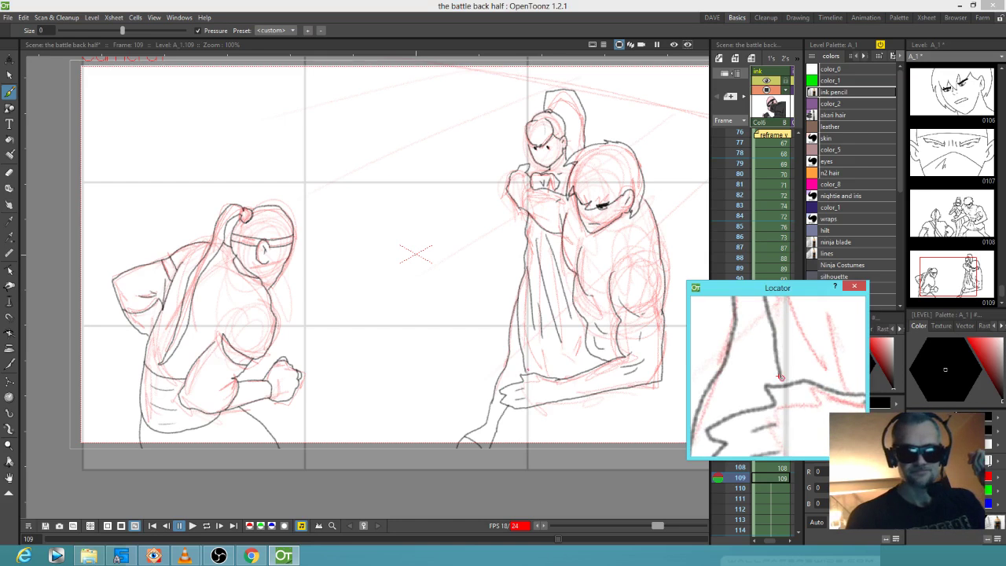
left_click_drag(531, 406, 527, 449)
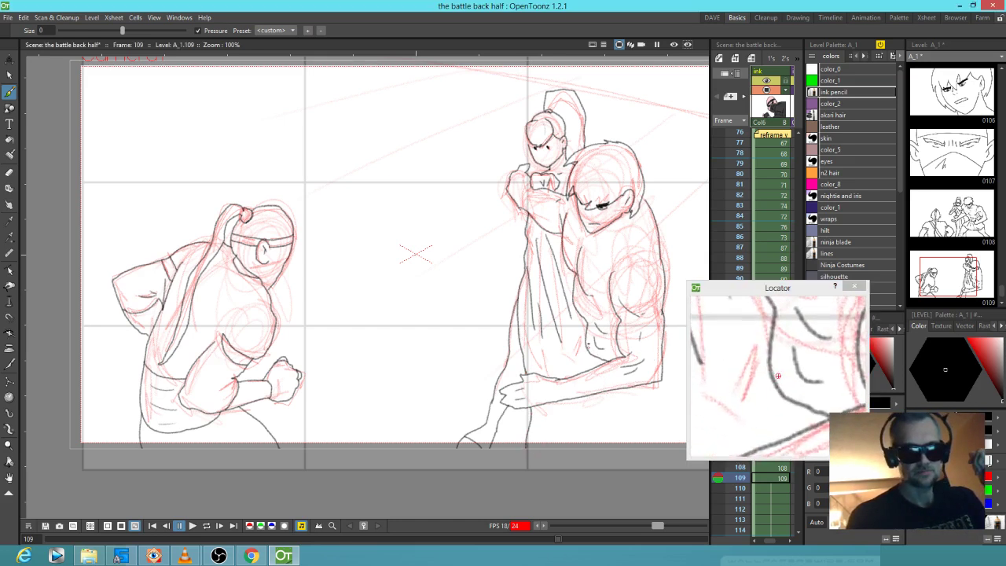
Ink both outer edges of the man's trousers down to the frame edge and add fold lines between them
left_click_drag(587, 337, 547, 450)
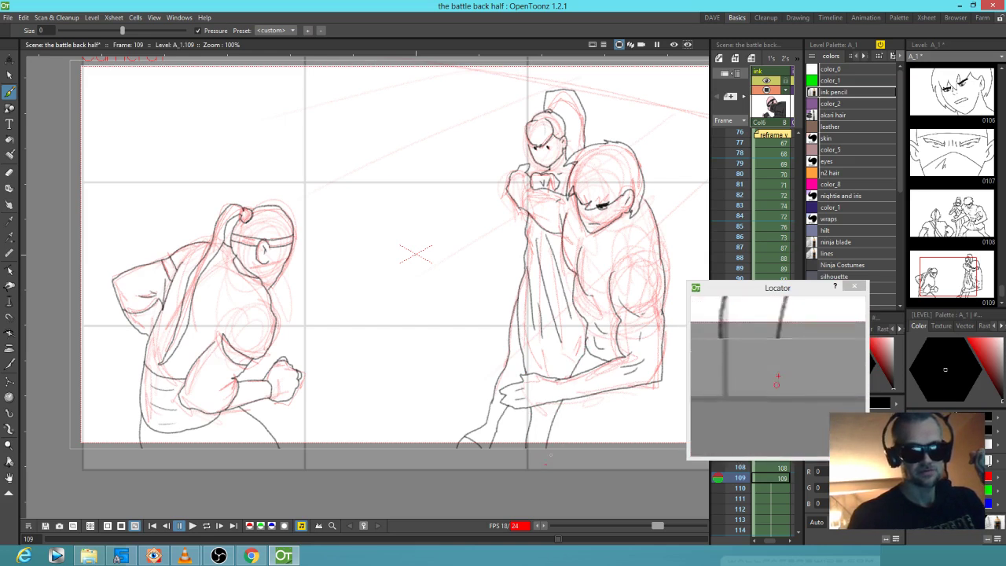
mouse_move(672, 363)
left_mouse_down()
mouse_move(614, 347)
mouse_move(604, 334)
mouse_move(636, 433)
left_mouse_up()
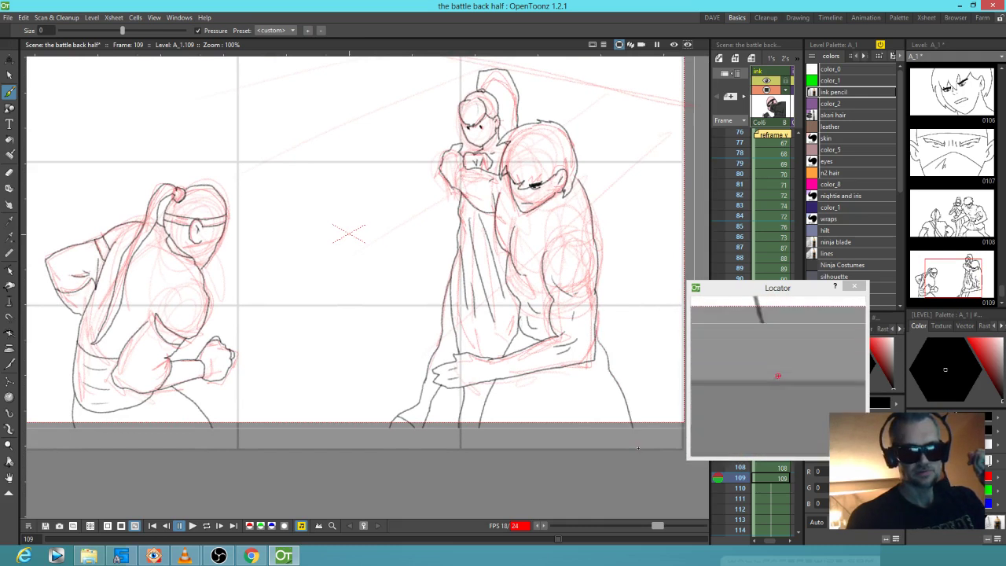
mouse_move(533, 392)
left_mouse_down()
mouse_move(561, 431)
mouse_move(531, 415)
left_mouse_up()
left_click_drag(587, 392, 589, 425)
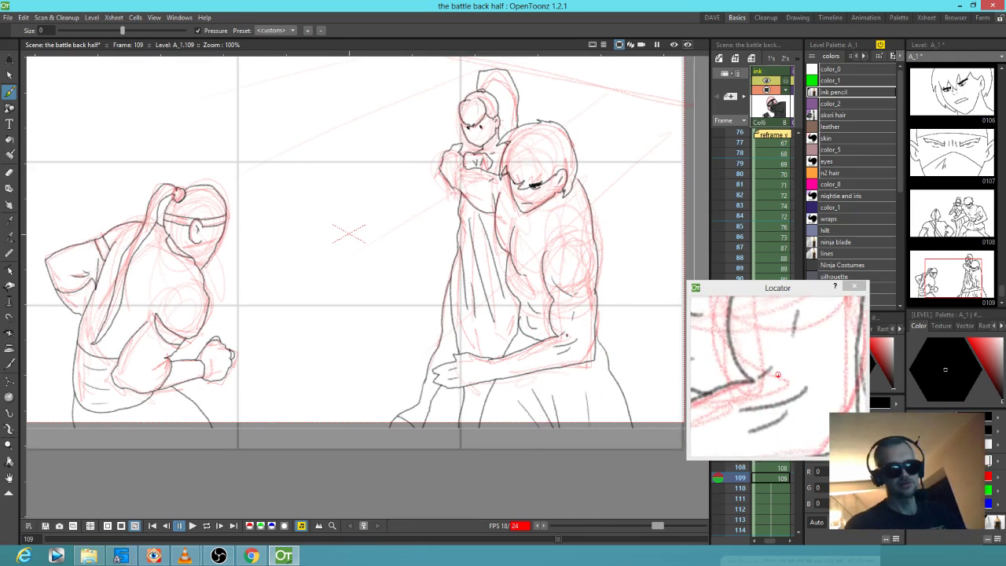
Compare the drawing with frame 108 and add short muscle lines on the man's shoulder and upper arm in frame 109
key("comma")
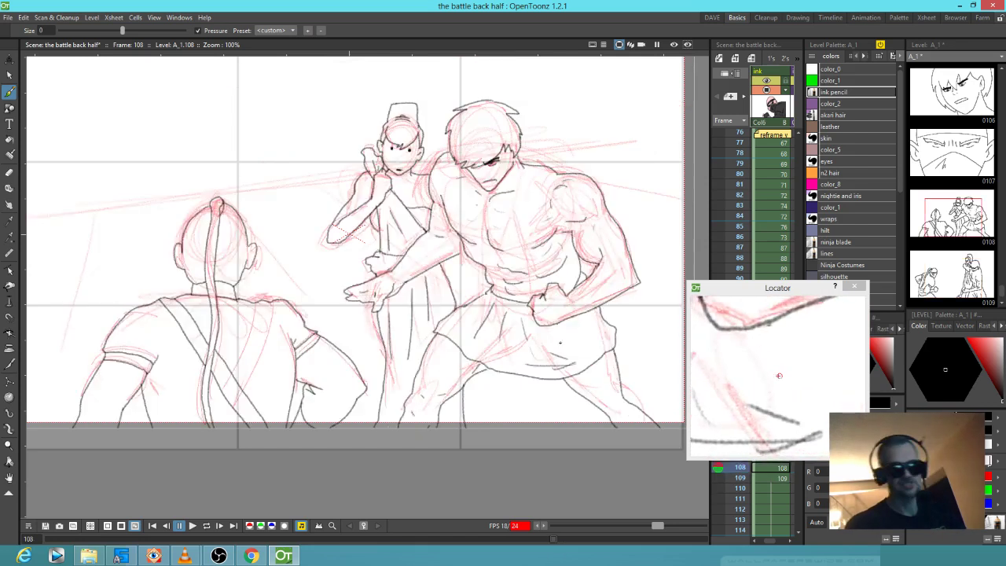
key("period")
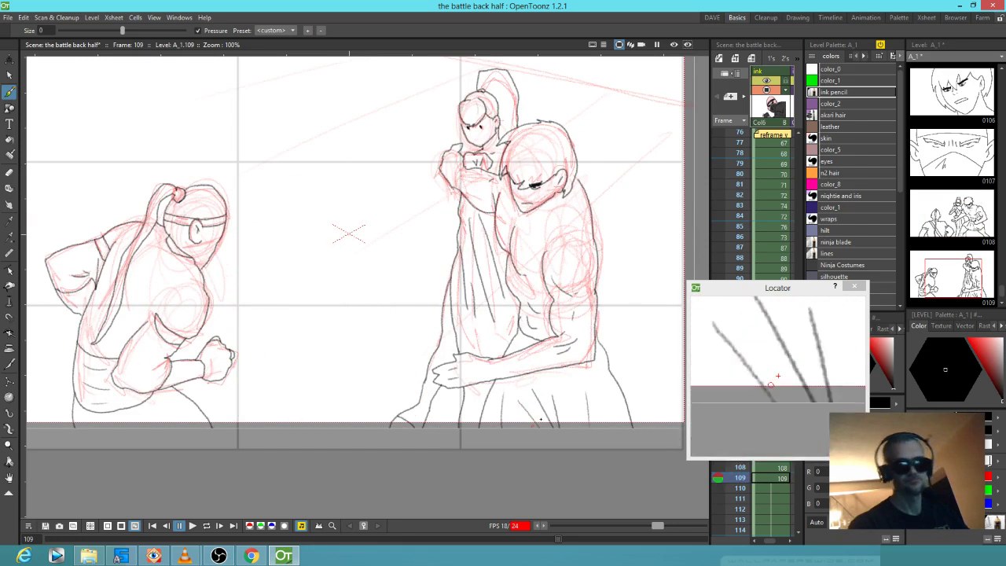
key("comma")
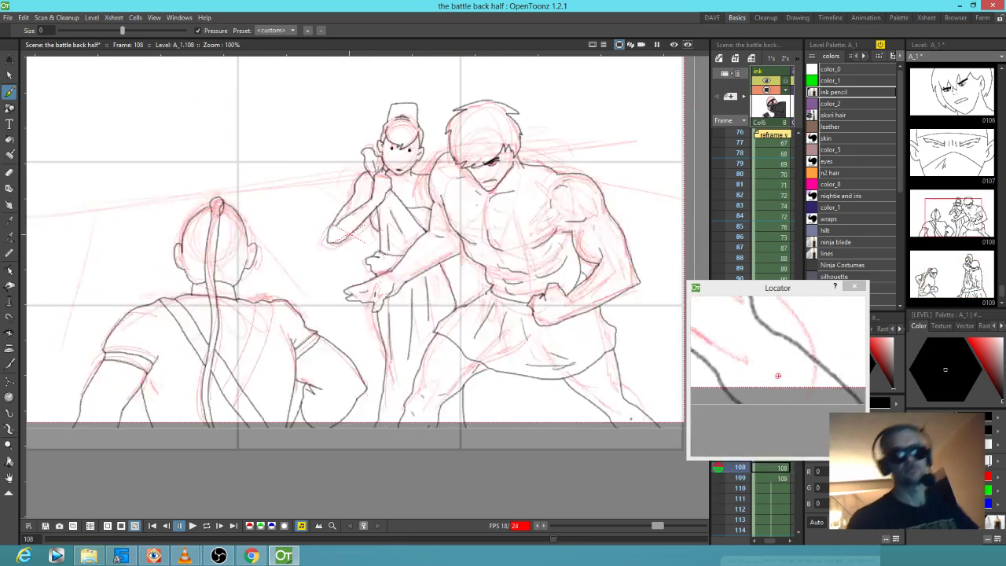
key("period")
left_click_drag(544, 211, 559, 221)
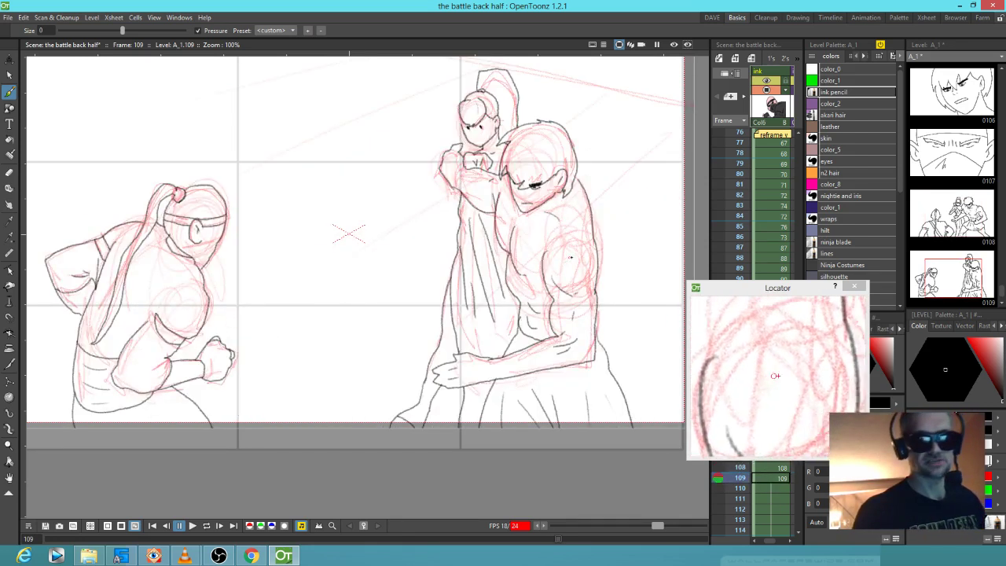
left_click_drag(537, 272, 544, 266)
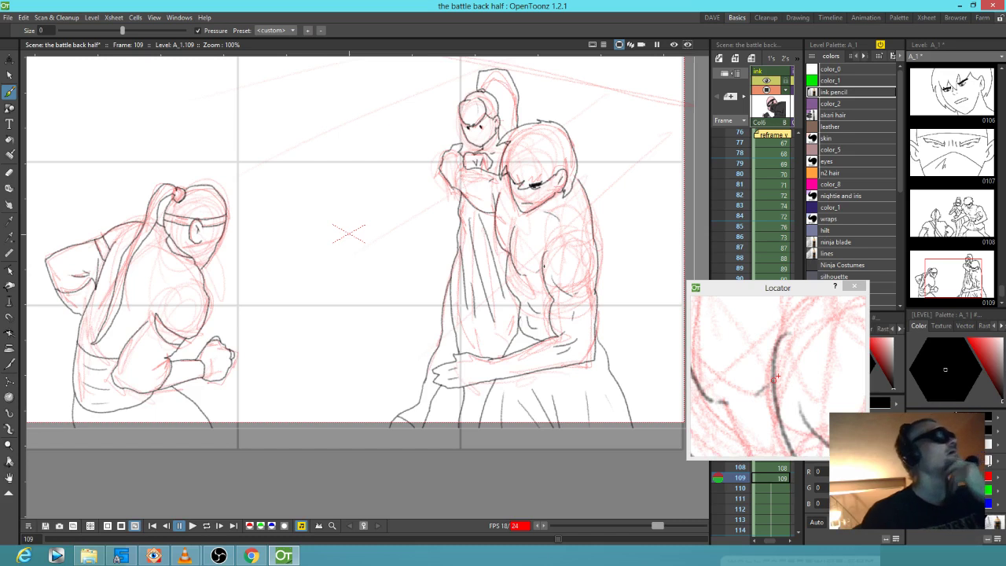
Handwrite "XP PEN DIGITAL ARTIST 15.6"" in the empty space between the left fighter and the woman
left_click_drag(358, 209, 405, 320)
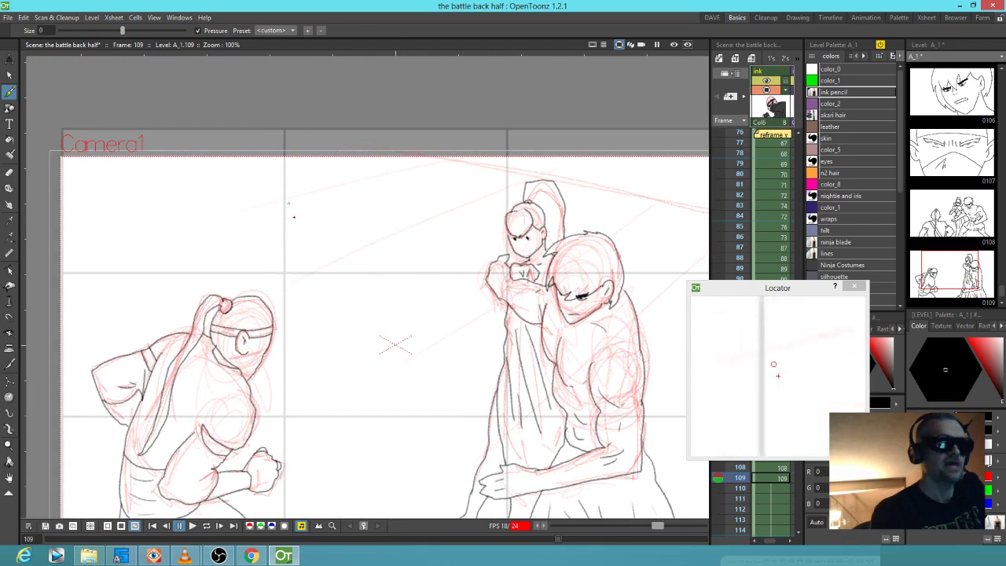
mouse_move(262, 238)
left_mouse_down()
mouse_move(279, 259)
mouse_move(271, 266)
mouse_move(276, 250)
left_mouse_up()
mouse_move(299, 218)
left_mouse_down()
mouse_move(304, 247)
mouse_move(325, 221)
mouse_move(329, 232)
left_mouse_up()
left_click_drag(322, 214, 339, 203)
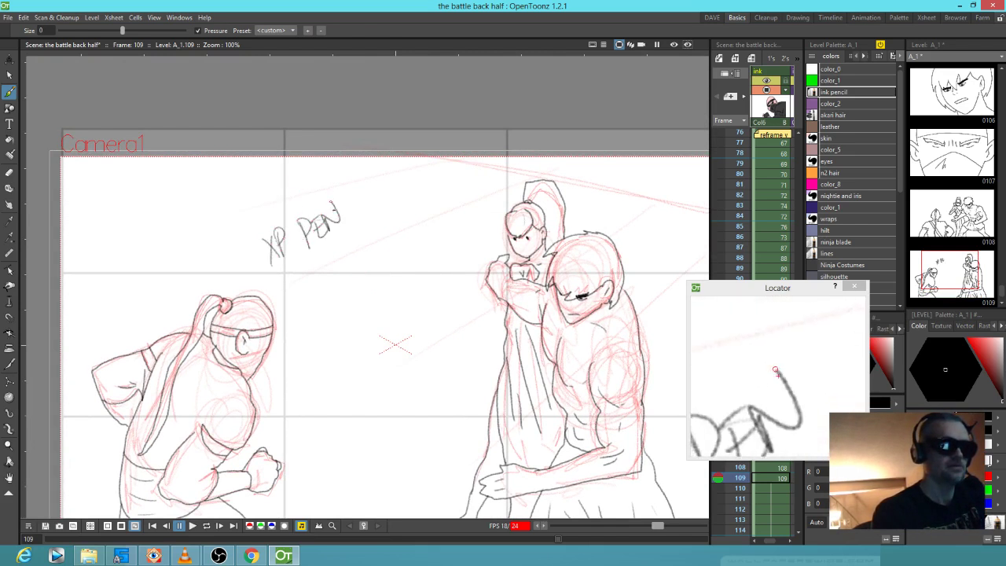
left_click_drag(283, 275, 296, 300)
mouse_move(282, 274)
left_mouse_down()
mouse_move(296, 297)
mouse_move(313, 285)
left_mouse_up()
left_click_drag(314, 260, 321, 285)
mouse_move(334, 257)
left_mouse_down()
mouse_move(335, 277)
mouse_move(354, 248)
left_mouse_up()
mouse_move(346, 250)
left_mouse_down()
mouse_move(347, 271)
mouse_move(376, 250)
left_mouse_up()
mouse_move(324, 293)
left_mouse_down()
mouse_move(317, 340)
mouse_move(329, 334)
left_mouse_up()
left_click_drag(320, 319, 346, 334)
mouse_move(335, 300)
left_mouse_down()
mouse_move(353, 285)
mouse_move(359, 313)
left_mouse_up()
mouse_move(371, 280)
left_mouse_down()
mouse_move(363, 308)
mouse_move(377, 303)
mouse_move(387, 265)
left_mouse_up()
left_click_drag(348, 334, 355, 361)
left_click_drag(398, 331, 403, 340)
left_click_drag(404, 295, 408, 304)
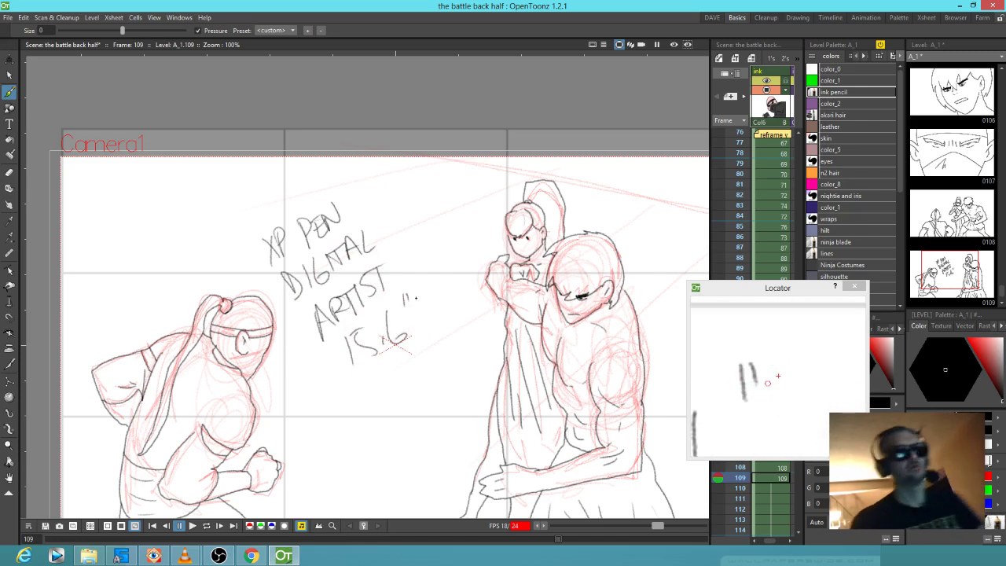
Undo every stroke of the handwritten note in frame 109
key("ctrl+z")
key("ctrl+z")
key("ctrl+z")
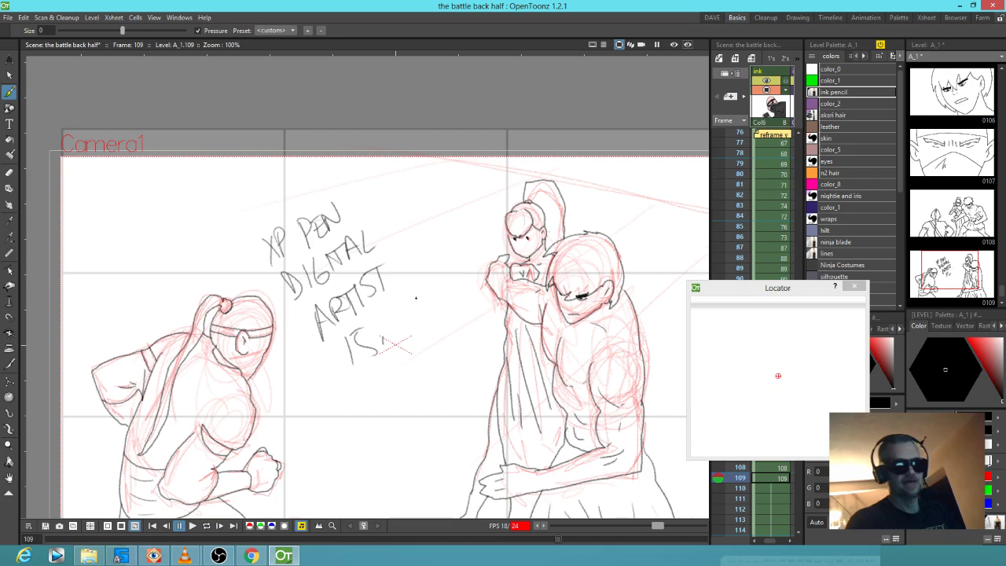
key("ctrl+z")
key("ctrl+z")
key("ctrl+z")
key("ctrl+z")
key("ctrl+z")
key("ctrl+z")
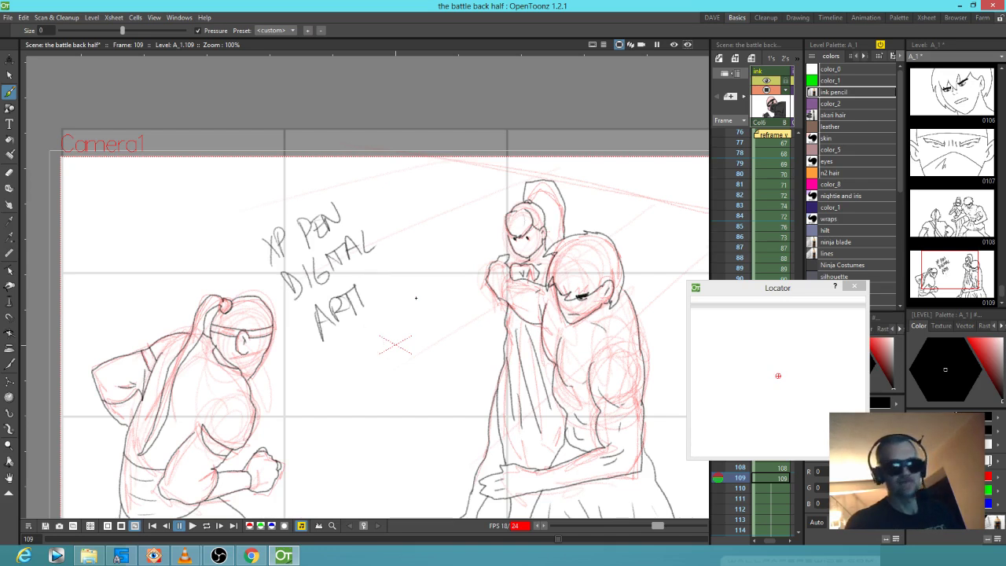
key("ctrl+z")
key("ctrl+z")
key("ctrl+z")
key("ctrl+z")
key("ctrl+z")
key("ctrl+z")
key("ctrl+z")
key("ctrl+z")
key("ctrl+z")
key("ctrl+z")
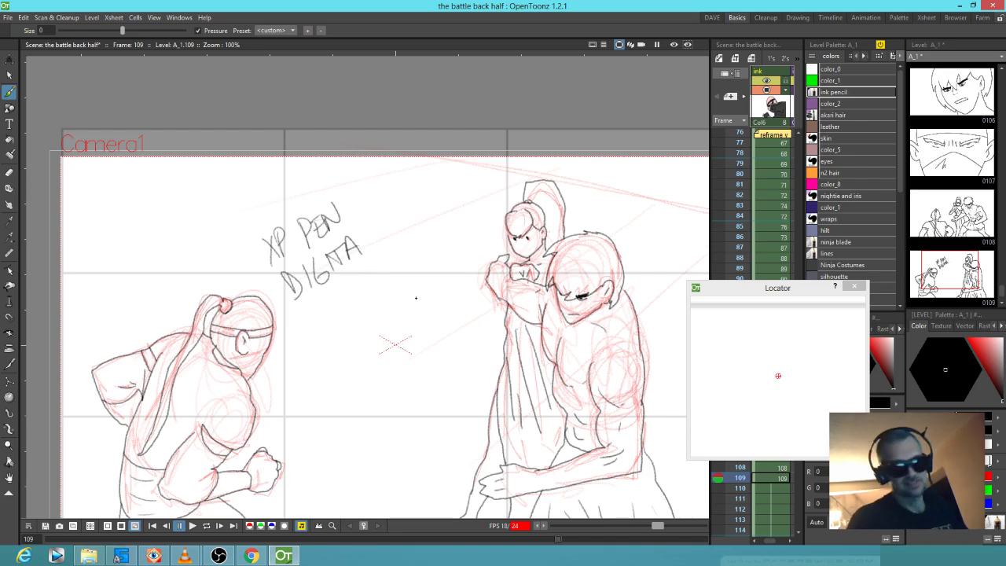
key("ctrl+z")
key("ctrl+z")
key("ctrl+z")
key("ctrl+z")
key("ctrl+z")
key("ctrl+z")
key("ctrl+z")
key("ctrl+z")
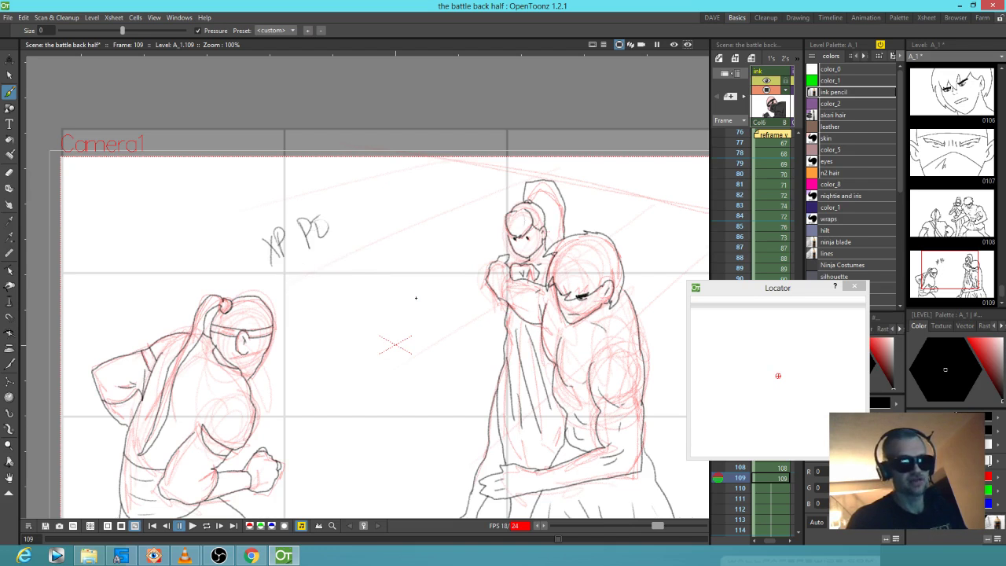
key("ctrl+z")
key("ctrl+z")
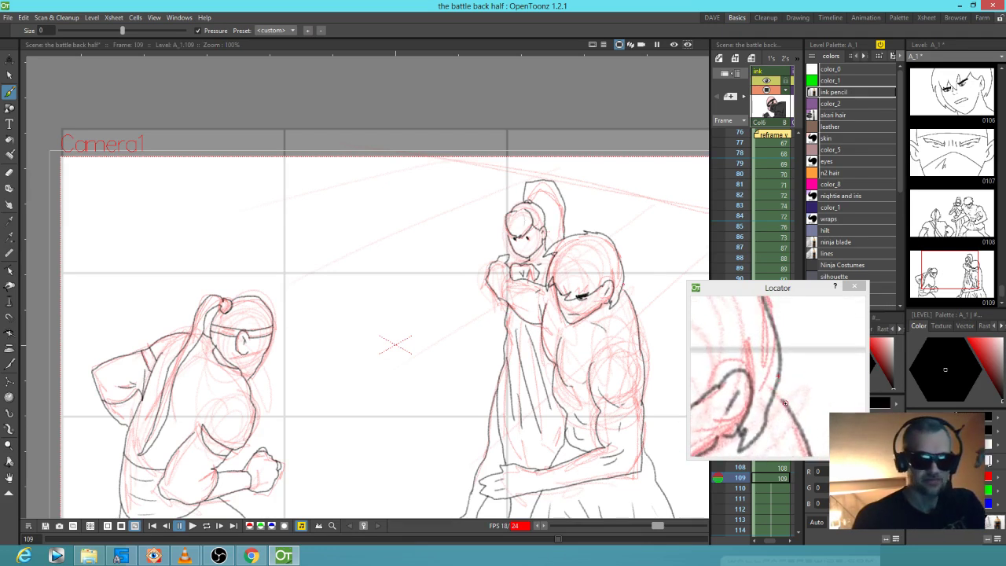
Close the line where the man's neck meets his shoulder and ink wrap lines on the left fighter's forearm and waist
left_click(776, 397)
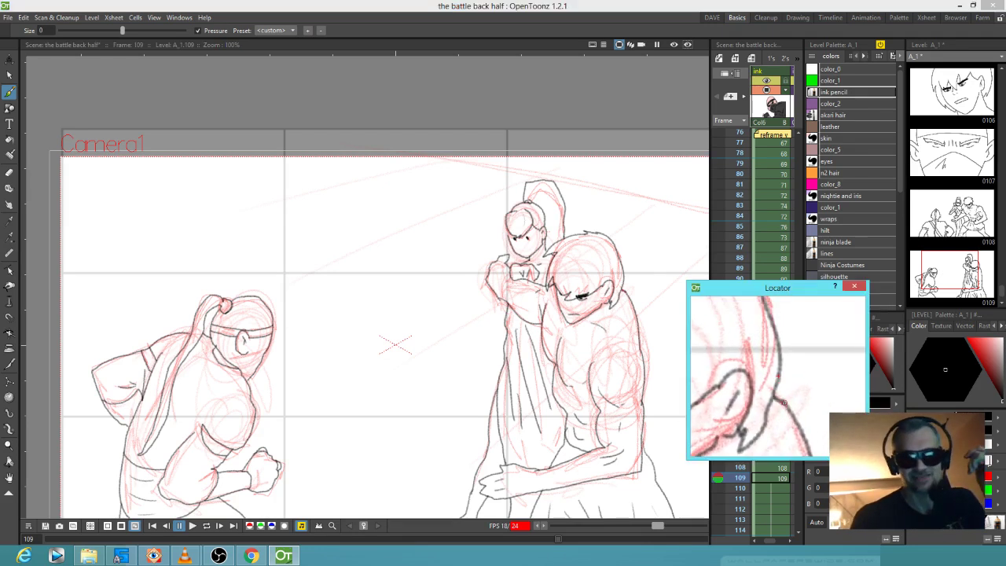
left_click_drag(811, 386, 839, 365)
left_click_drag(754, 360, 743, 378)
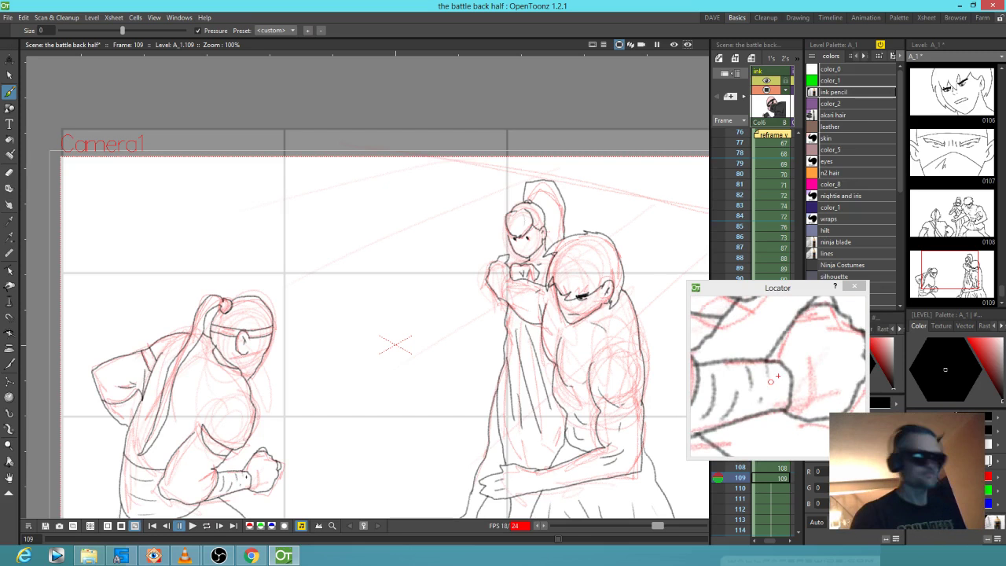
left_click_drag(545, 362, 499, 228)
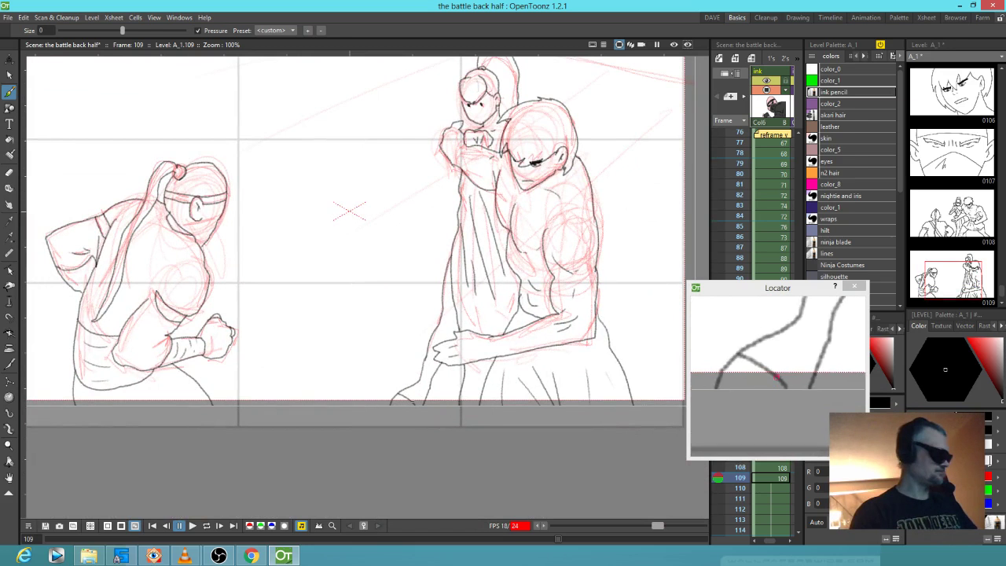
Go to frame 110 and ink the woman's hair outline with the fringe, side lock and start of the ponytail
key("period")
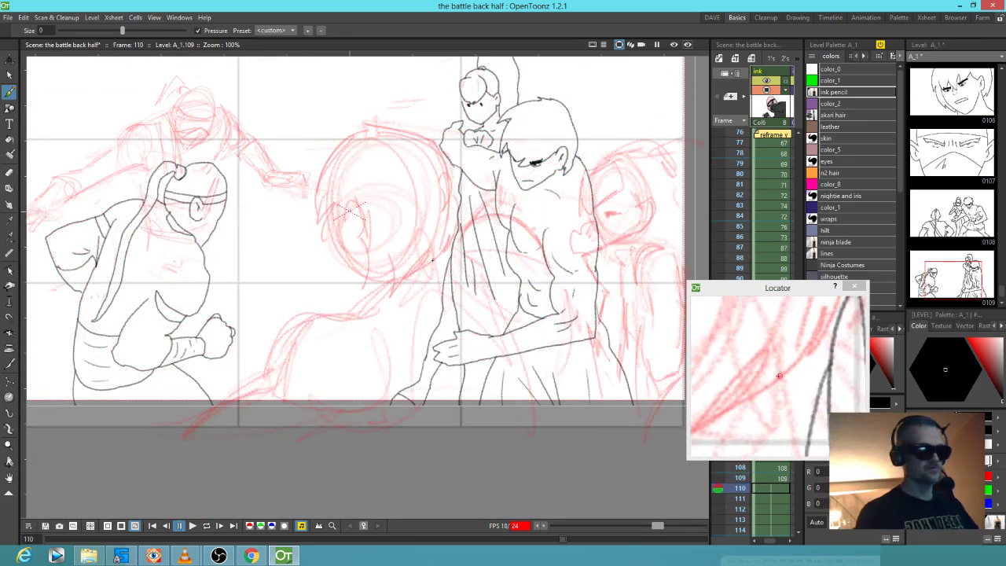
left_click(429, 267)
left_click_drag(563, 266, 478, 271)
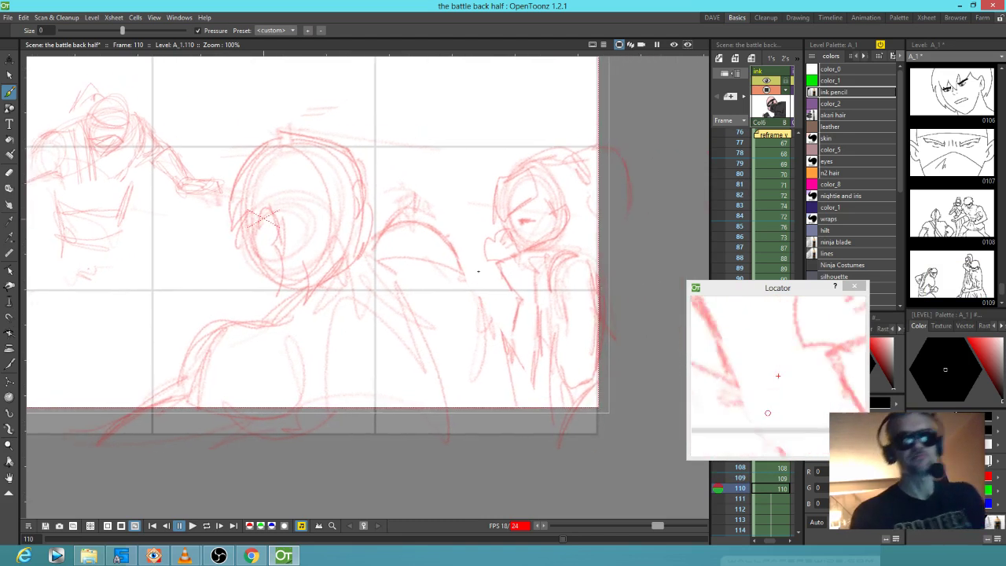
mouse_move(528, 169)
left_mouse_down()
mouse_move(494, 184)
mouse_move(493, 215)
mouse_move(538, 187)
mouse_move(525, 168)
mouse_move(575, 150)
mouse_move(586, 169)
mouse_move(568, 153)
left_mouse_up()
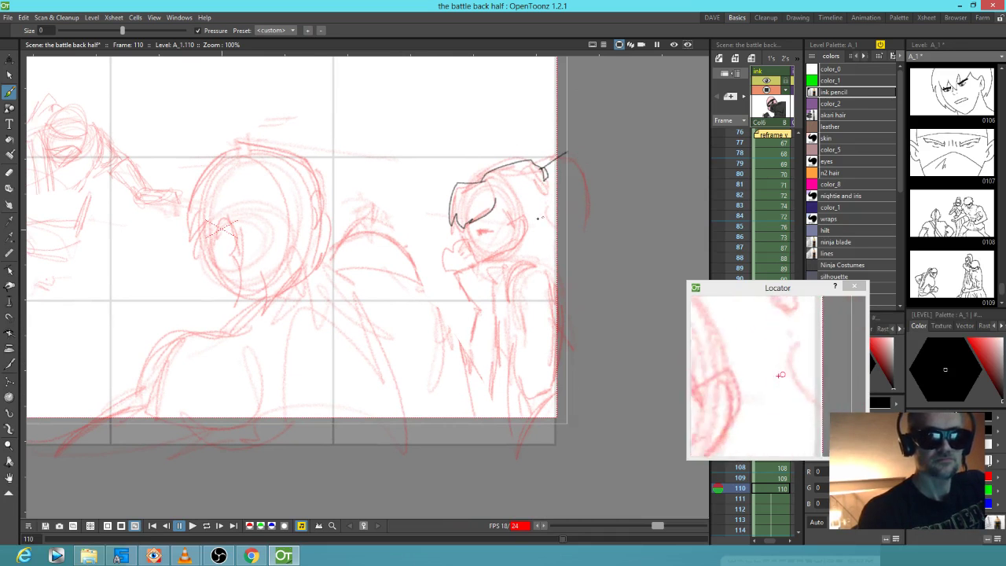
mouse_move(495, 203)
left_mouse_down()
mouse_move(513, 226)
mouse_move(527, 221)
mouse_move(518, 246)
mouse_move(541, 243)
mouse_move(555, 195)
mouse_move(564, 226)
left_mouse_up()
Ink the woman's face in frame 110 with its front profile, jawline, ear, narrowed eye and eyebrow
left_click_drag(475, 220, 464, 238)
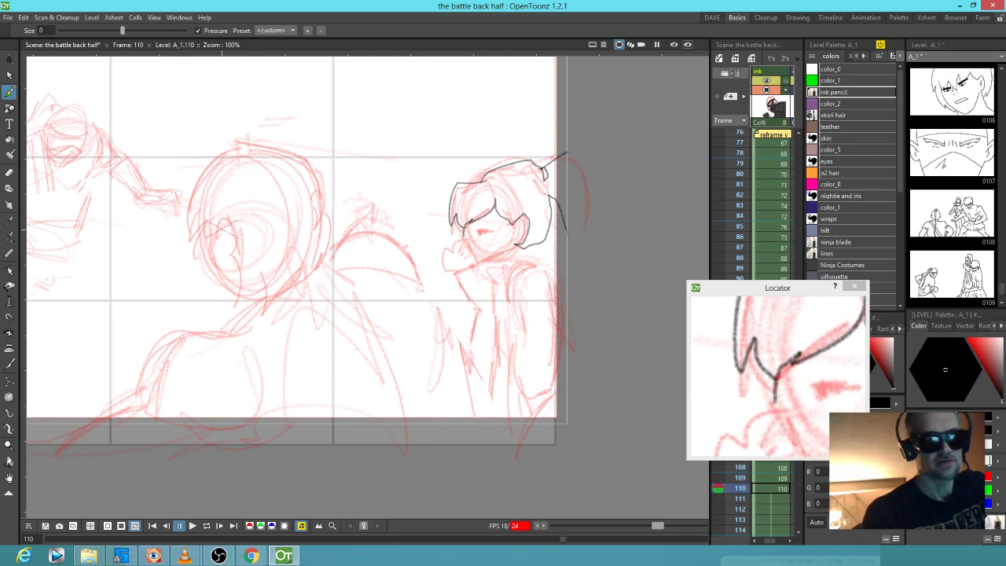
left_click_drag(463, 239, 470, 250)
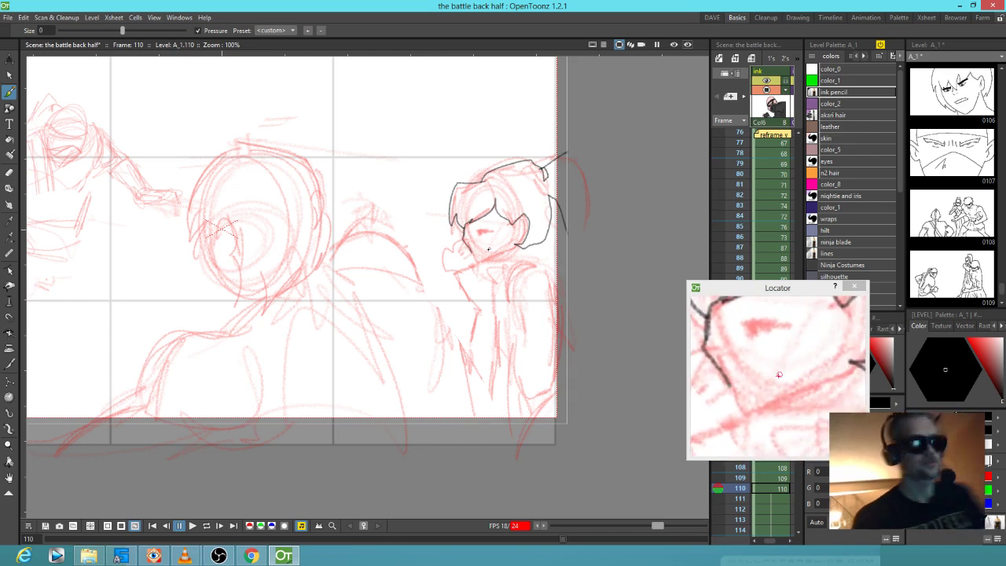
key("ctrl+z")
left_click_drag(495, 235, 470, 249)
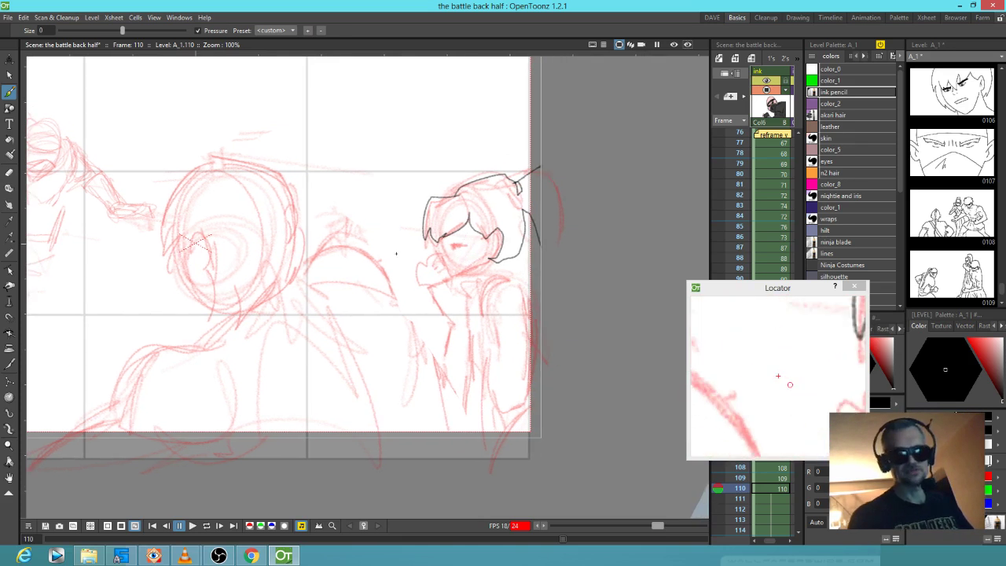
left_click(804, 381)
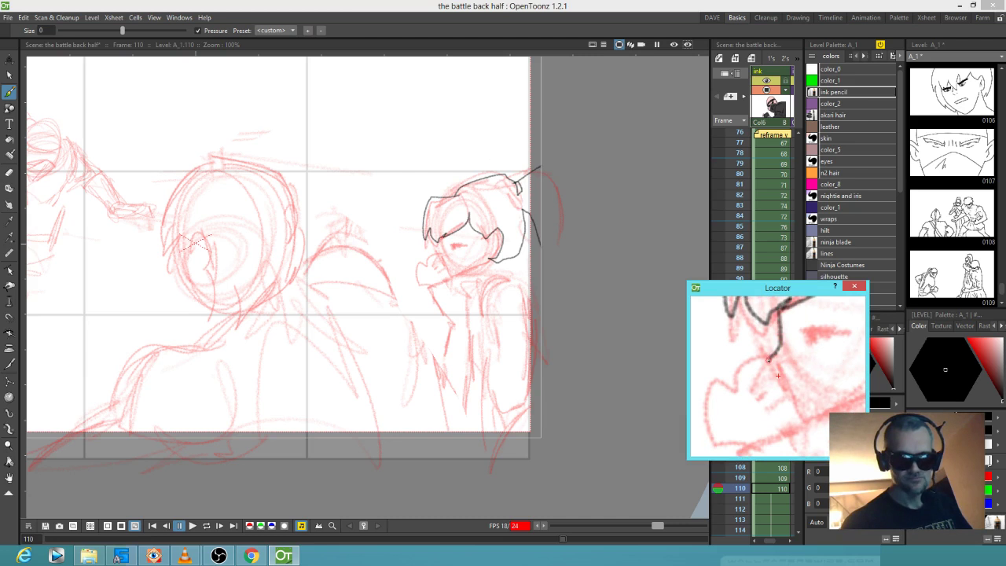
left_click_drag(808, 428, 813, 431)
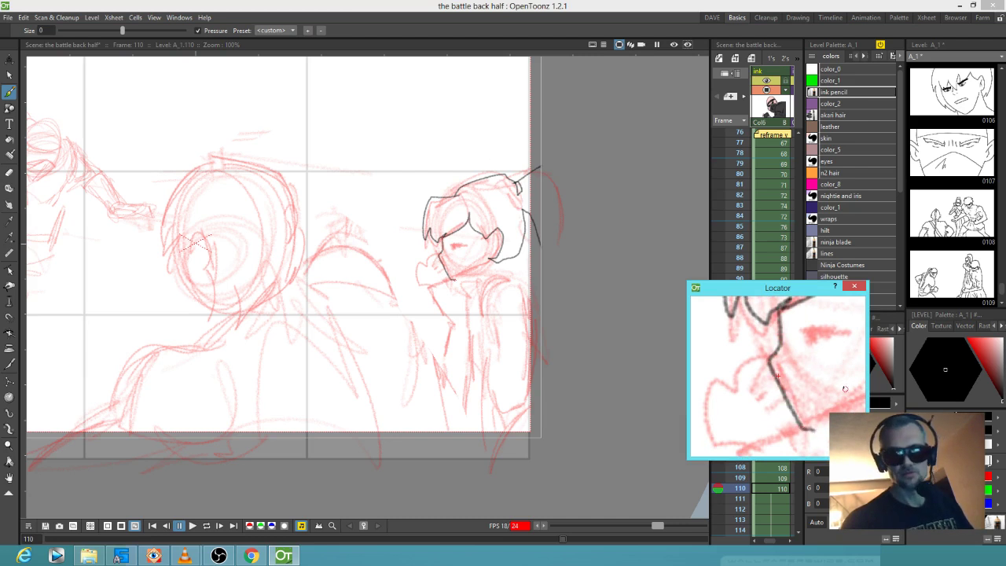
left_click_drag(817, 370, 823, 356)
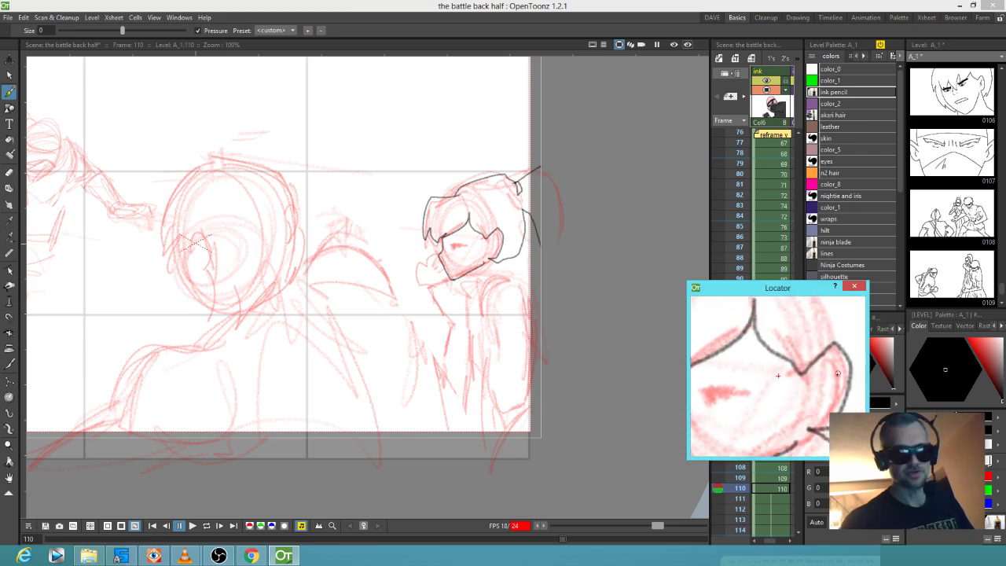
mouse_move(826, 368)
left_mouse_down()
mouse_move(814, 389)
mouse_move(823, 382)
mouse_move(777, 376)
left_mouse_up()
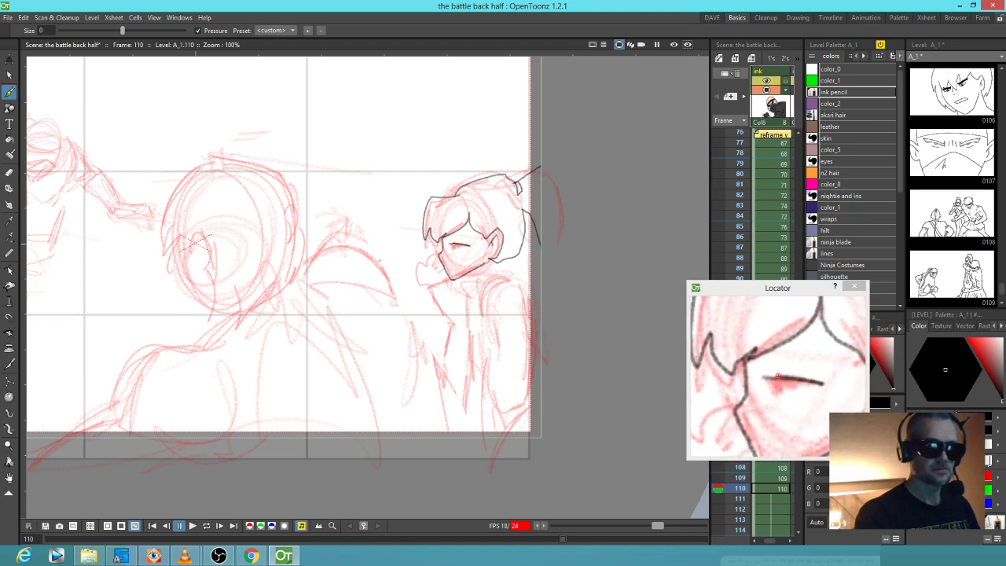
left_click_drag(452, 249, 465, 241)
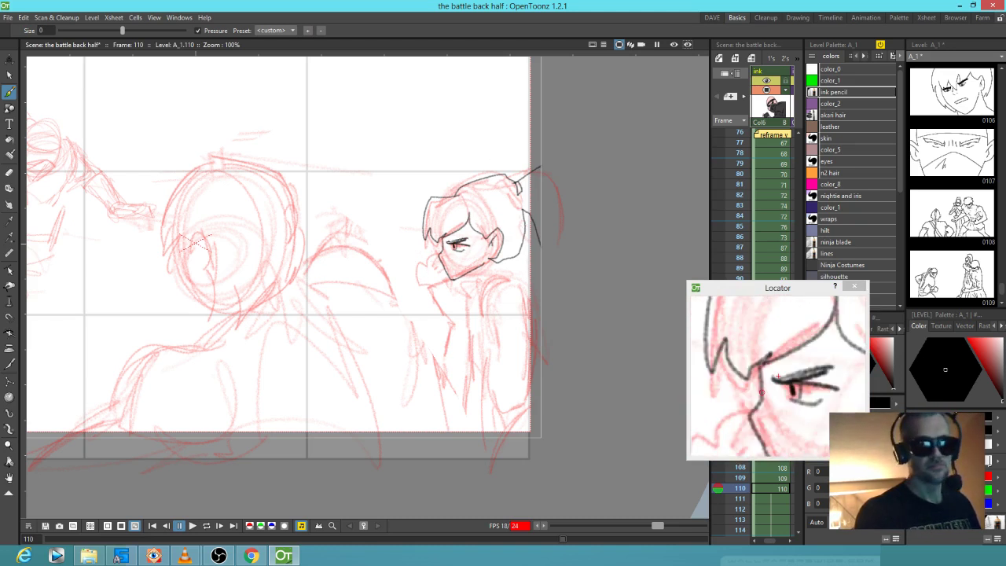
Ink the woman's two hands clasped in front of her chin and both edges of the raised forearm
mouse_move(429, 294)
left_mouse_down()
mouse_move(440, 278)
mouse_move(435, 307)
mouse_move(450, 323)
mouse_move(444, 381)
left_mouse_up()
mouse_move(439, 296)
left_mouse_down()
mouse_move(463, 299)
mouse_move(464, 387)
left_mouse_up()
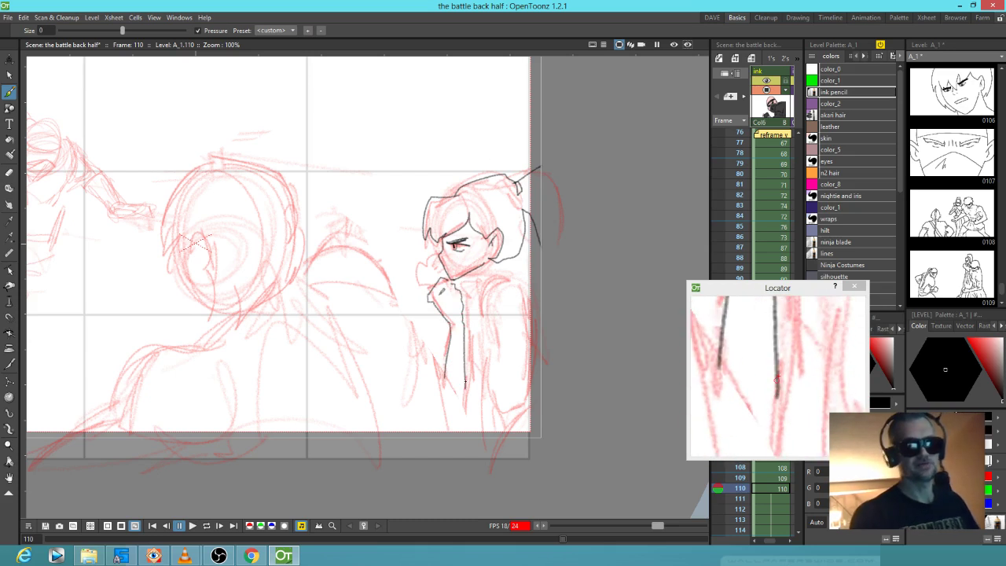
left_click_drag(489, 312, 461, 309)
mouse_move(404, 284)
left_mouse_down()
mouse_move(385, 267)
mouse_move(406, 253)
mouse_move(393, 276)
left_mouse_up()
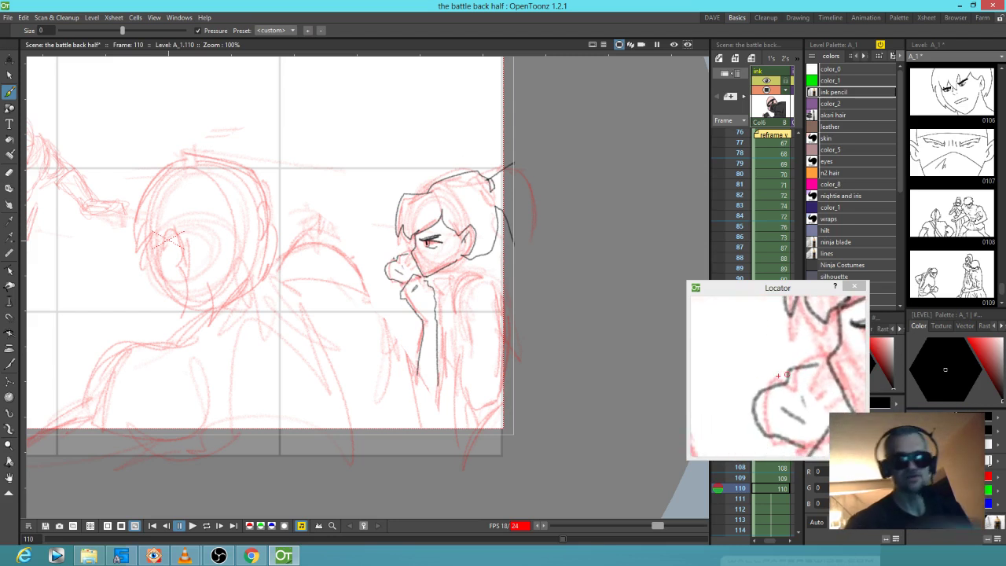
left_click_drag(806, 369, 752, 339)
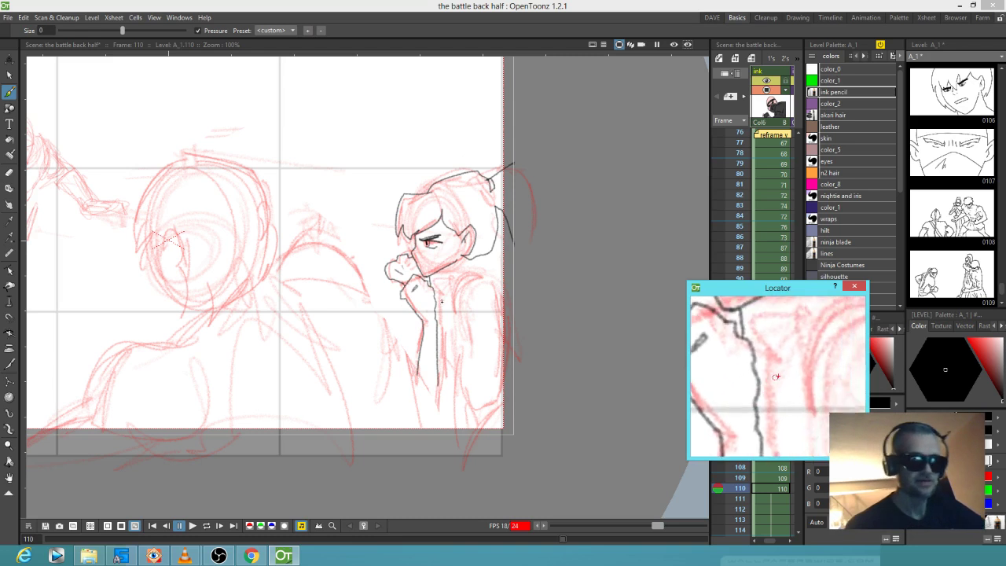
Ink the woman's elbow and the front lines of her torso and dress down to the lower frame edge
left_click_drag(433, 303, 473, 433)
left_click_drag(438, 380, 430, 434)
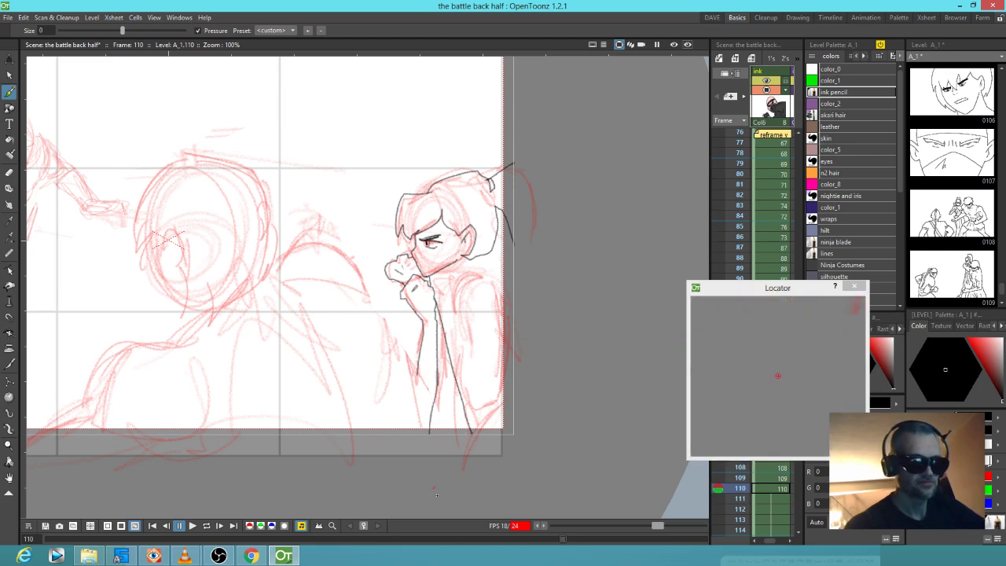
left_click_drag(443, 362, 445, 434)
left_click_drag(417, 371, 428, 416)
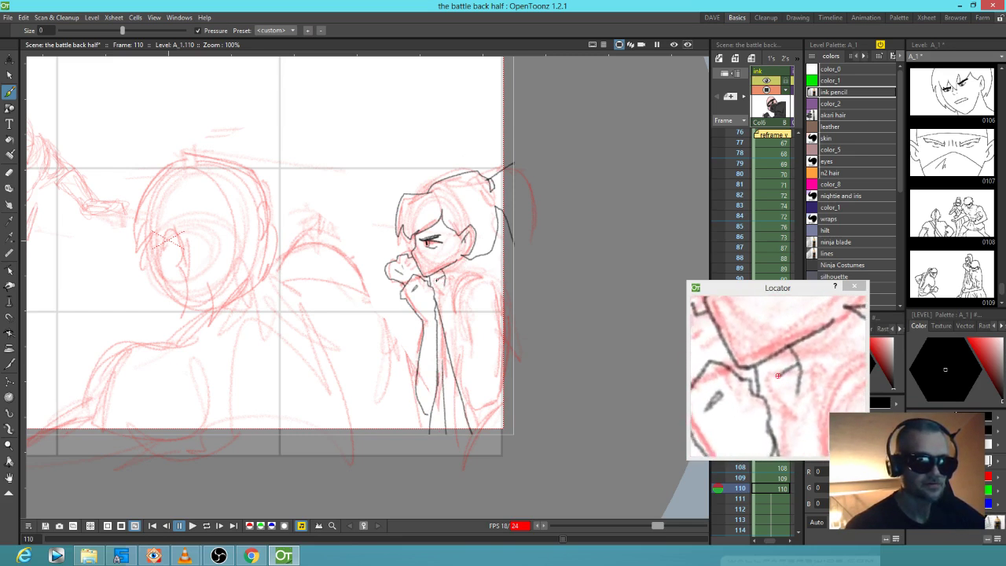
Ink the woman's neck and shoulder, and continue the outer line of her arm down along the frame's side edge
left_click(747, 419)
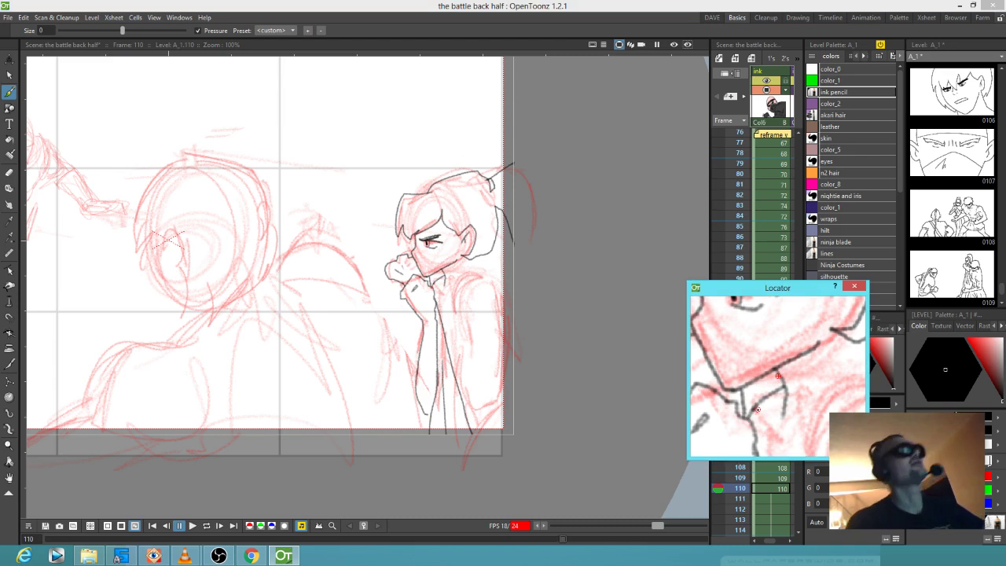
left_click_drag(819, 379, 771, 368)
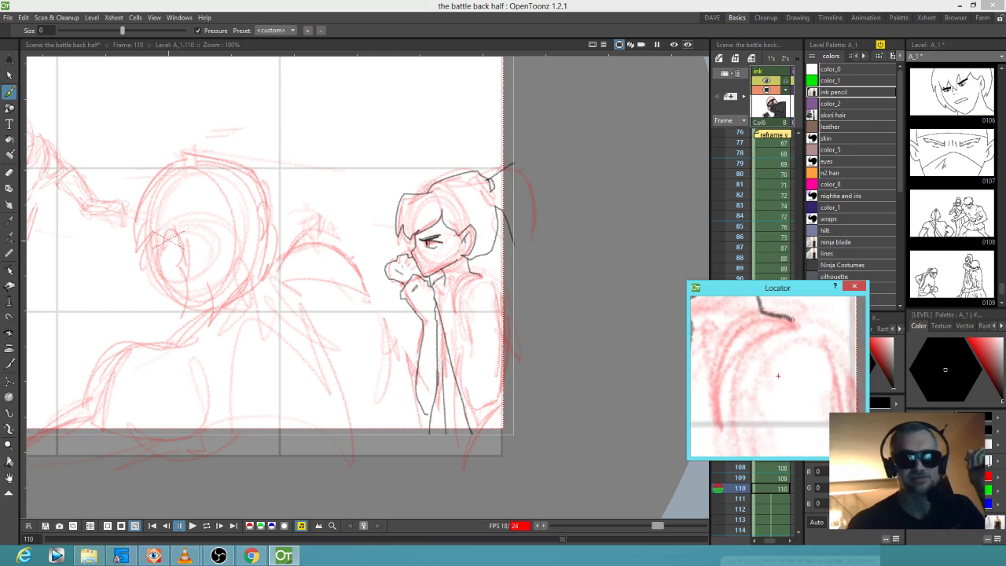
left_click_drag(496, 292, 513, 397)
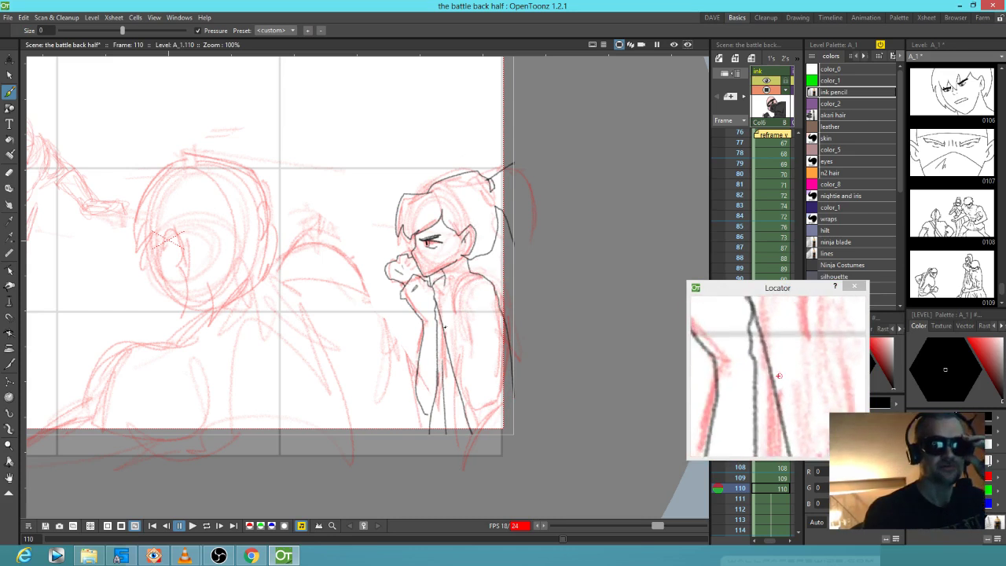
Ink the inner edge of the woman's rear arm and replace its outer edge with a line closer to her body down to the frame edge
left_click_drag(462, 307, 477, 375)
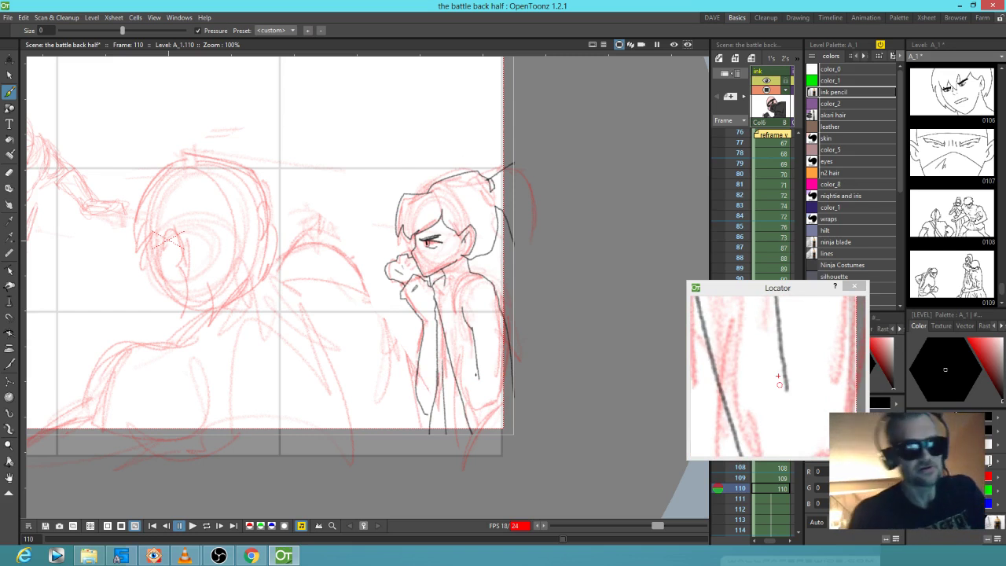
left_click_drag(481, 384, 472, 437)
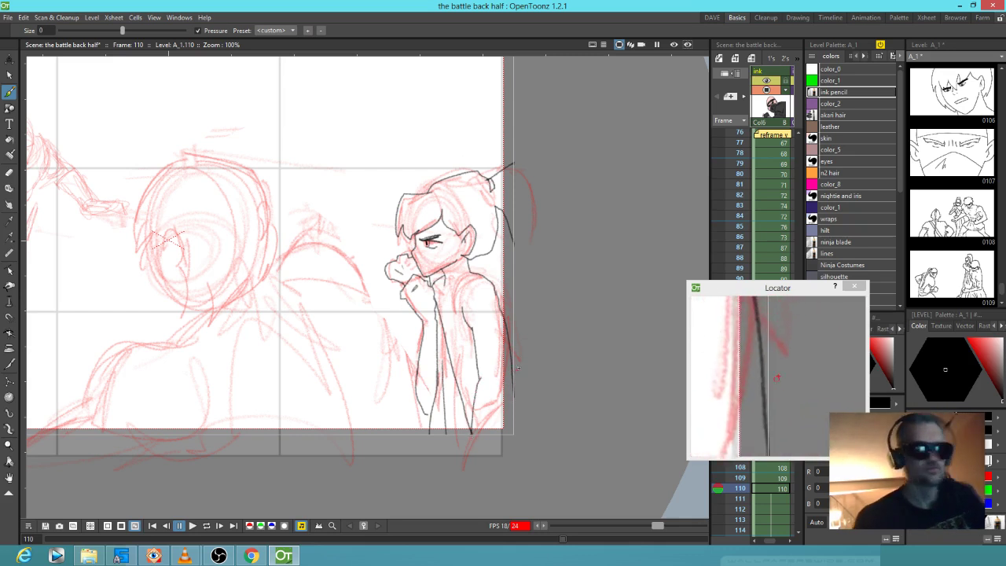
key("a")
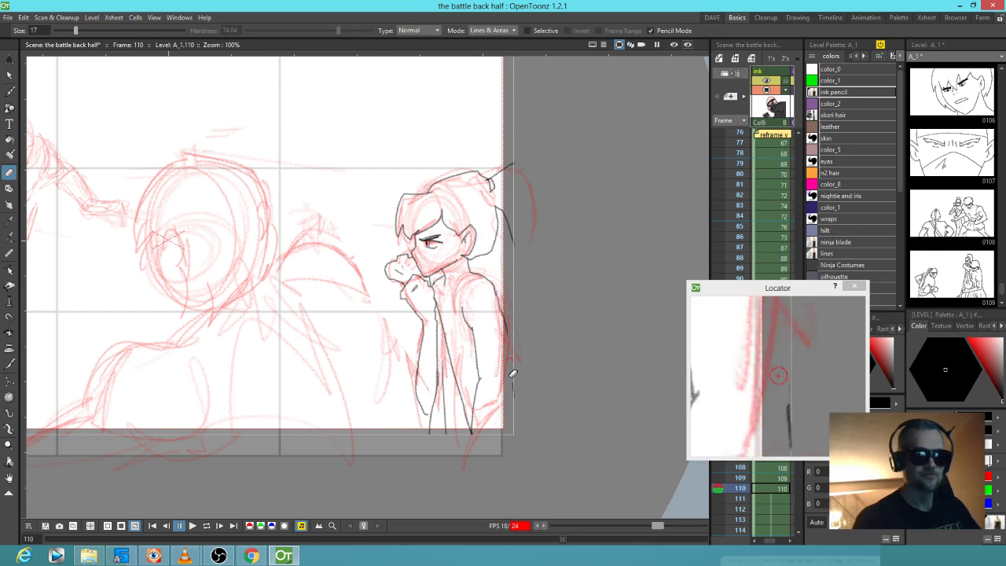
key("b")
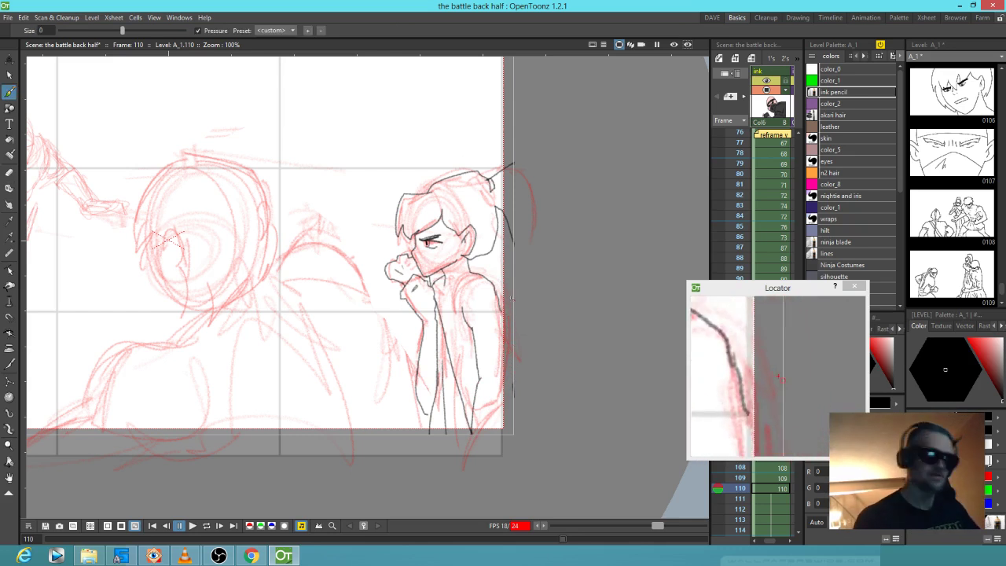
left_click_drag(501, 322, 505, 358)
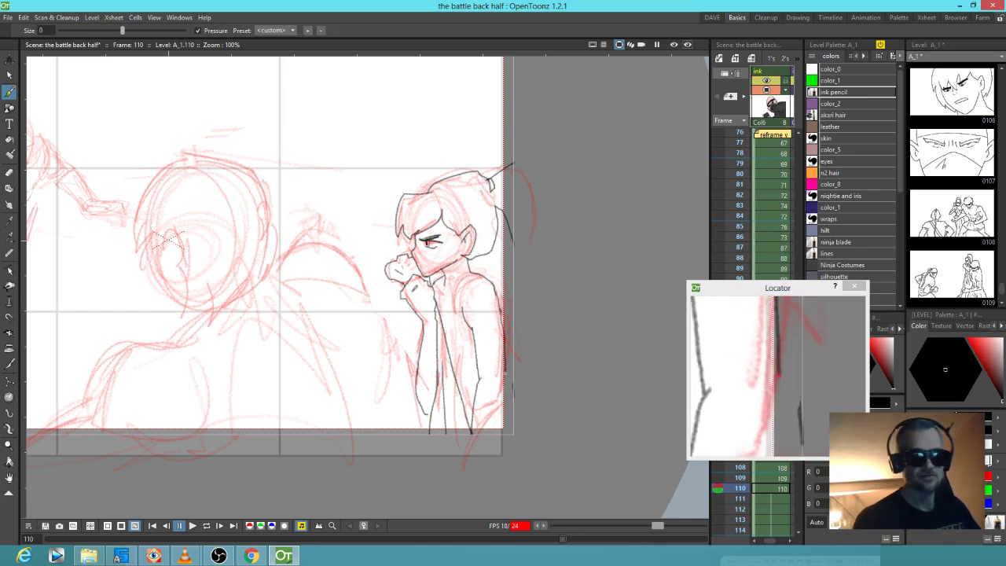
left_click_drag(507, 380, 494, 442)
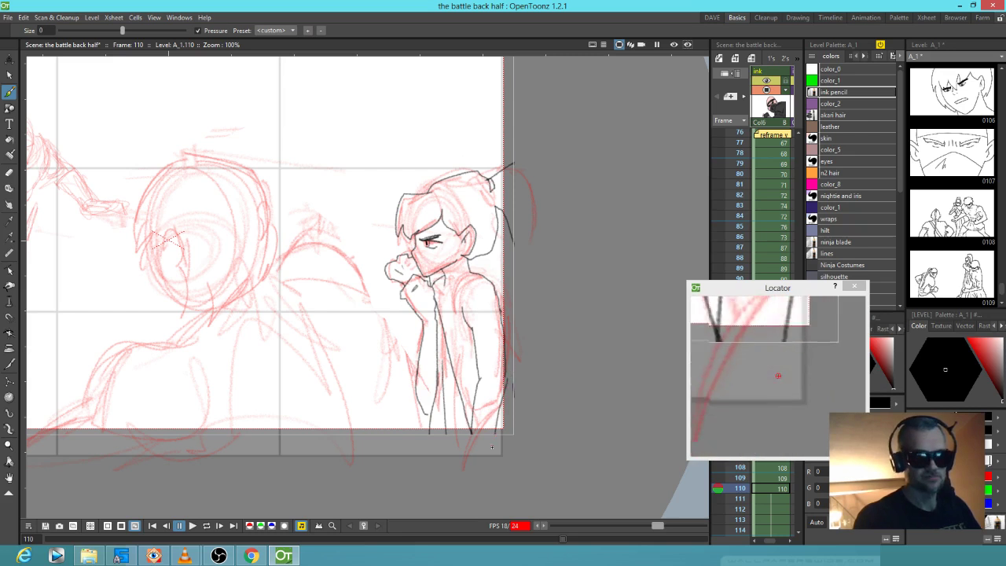
Add crease marks at the woman's elbow, clean up the stray outline there, and ink the line across her torso below the chest
left_click_drag(498, 383, 493, 390)
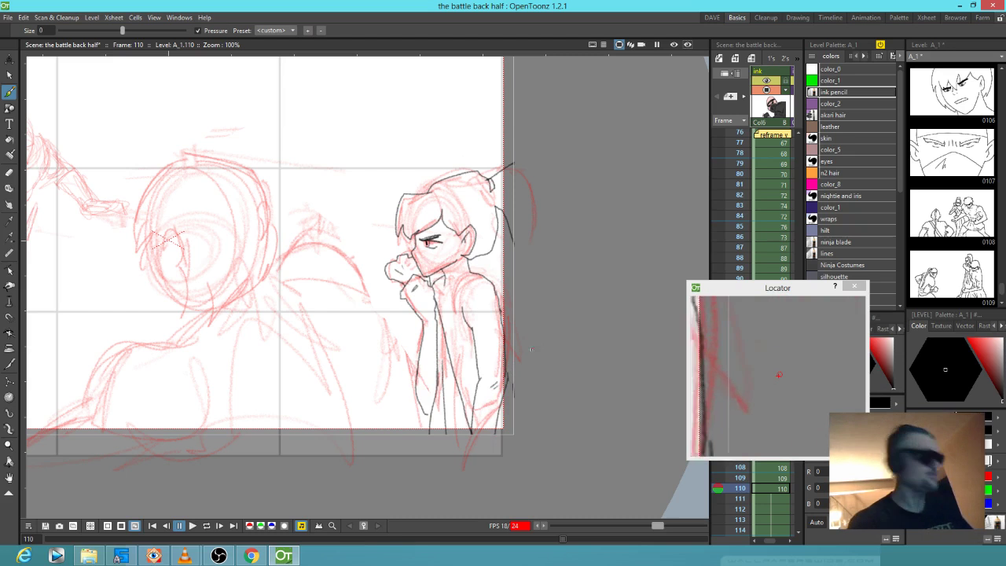
key("a")
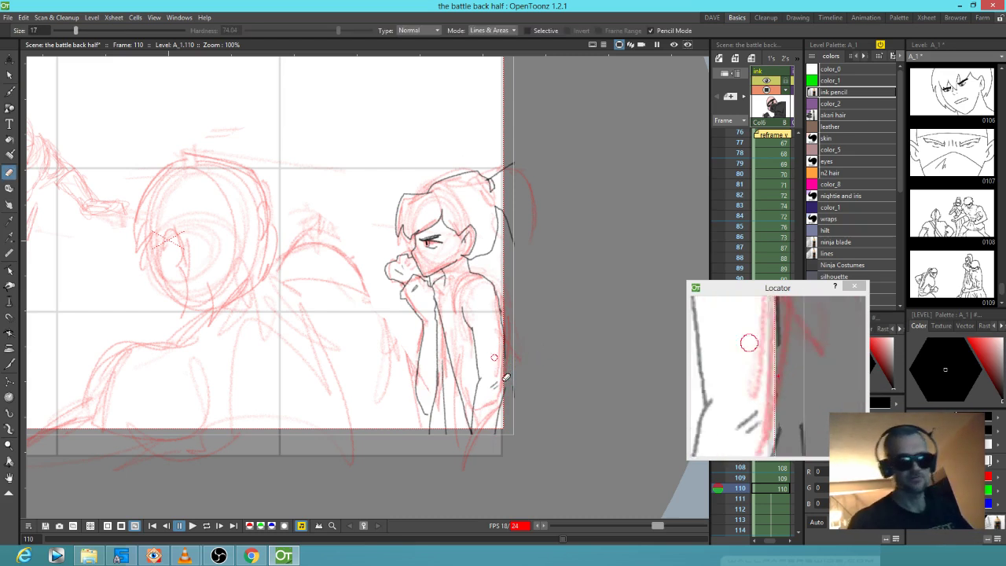
left_click_drag(817, 397, 815, 413)
key("b")
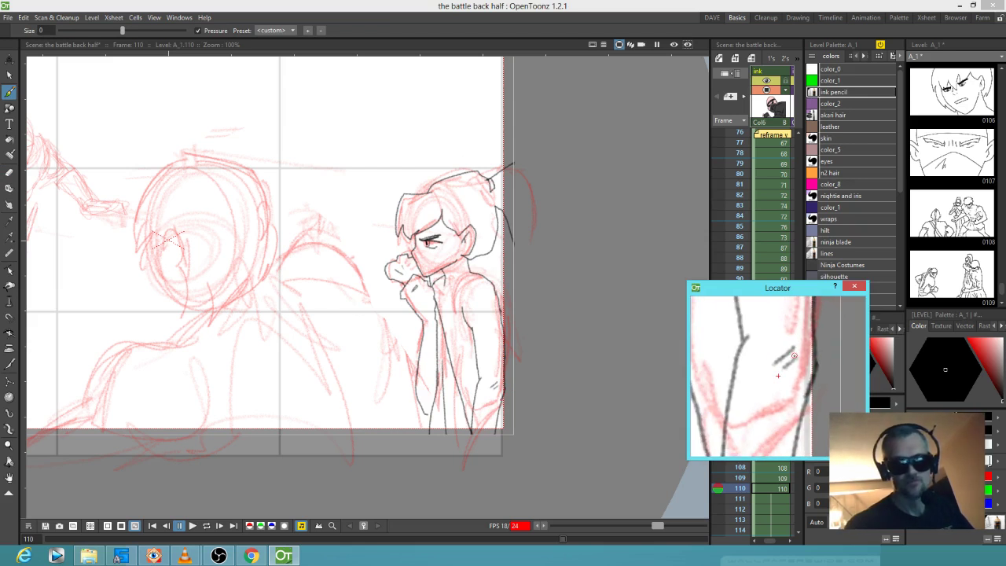
left_click_drag(445, 334, 474, 343)
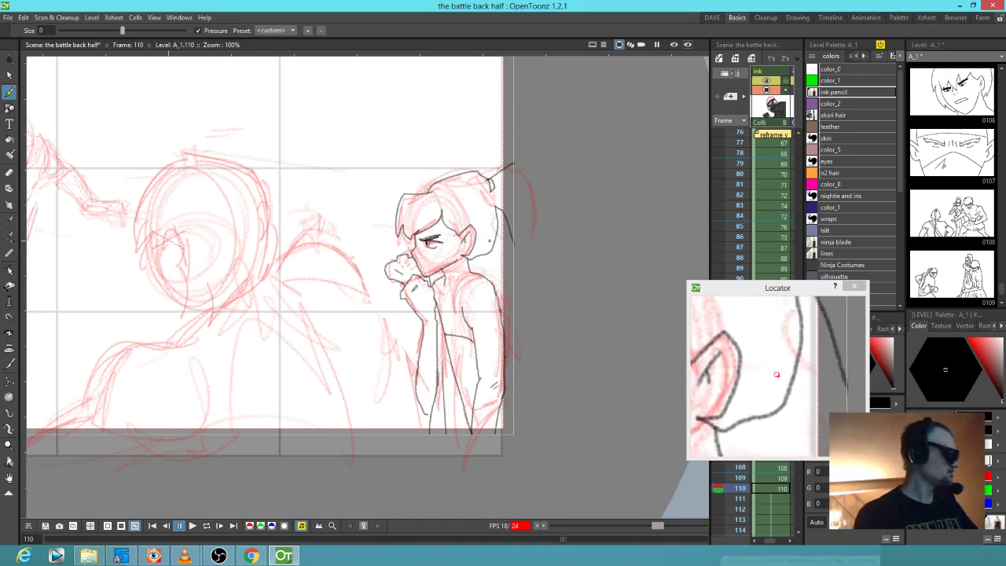
key("s")
mouse_move(489, 284)
left_mouse_down()
mouse_move(474, 355)
mouse_move(457, 322)
left_mouse_up()
left_click(642, 166)
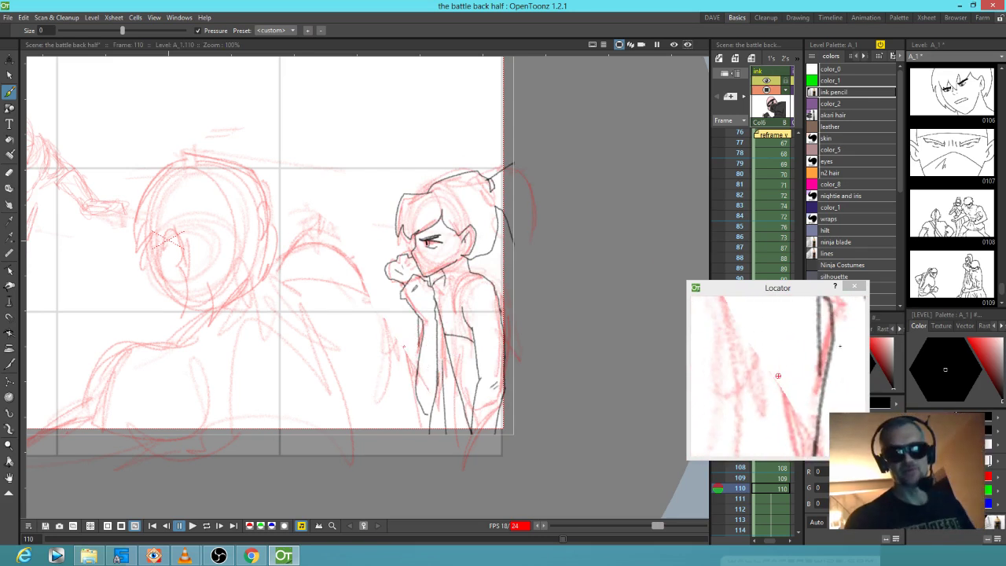
left_click(820, 371)
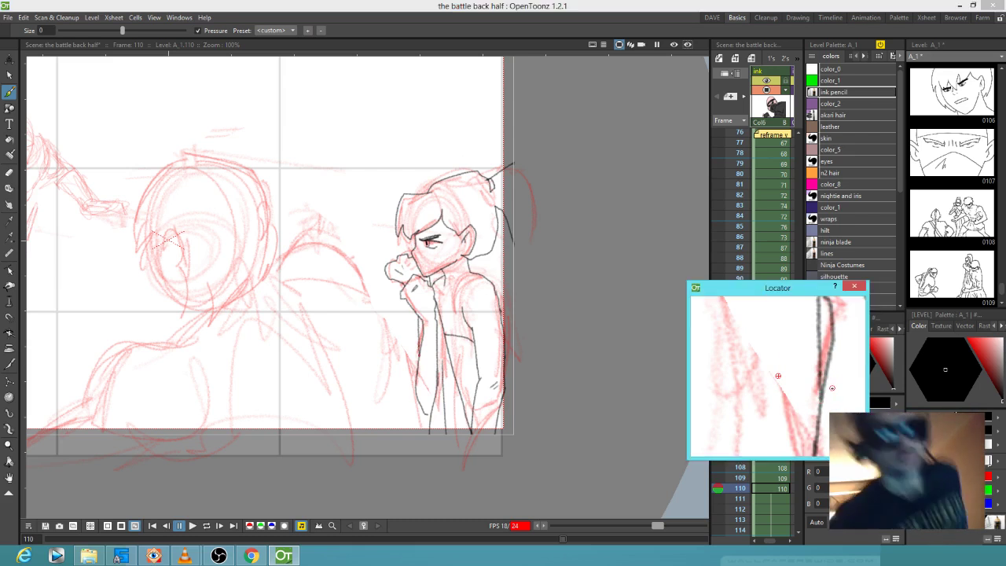
Ink the central figure's ear and the full outline of the short hair with jagged tips
left_click_drag(309, 296, 459, 287)
mouse_move(314, 249)
left_mouse_down()
mouse_move(326, 233)
mouse_move(335, 275)
mouse_move(327, 266)
left_mouse_up()
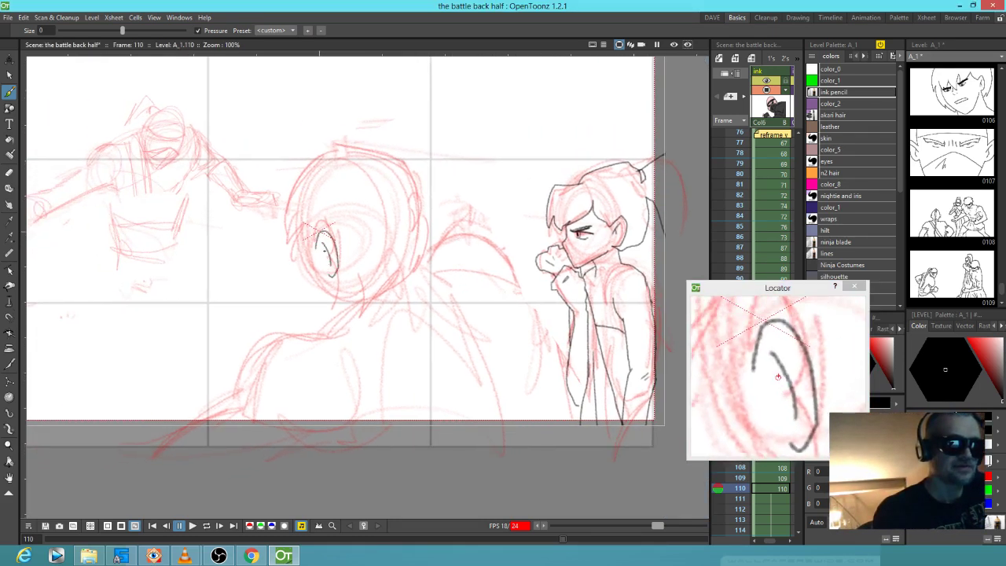
mouse_move(374, 150)
left_mouse_down()
mouse_move(311, 155)
mouse_move(328, 159)
mouse_move(286, 218)
mouse_move(305, 254)
left_mouse_up()
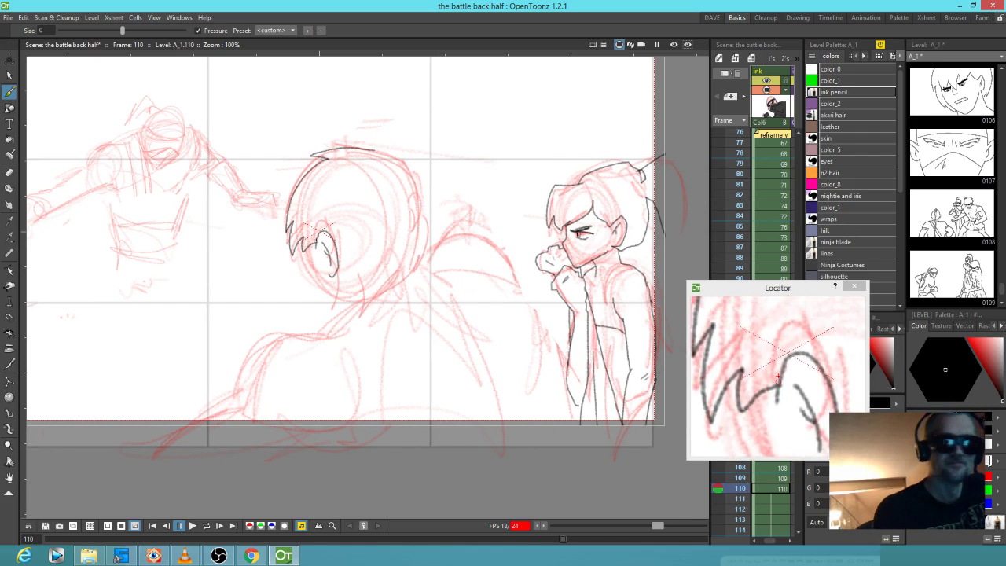
mouse_move(374, 149)
left_mouse_down()
mouse_move(413, 183)
mouse_move(418, 232)
mouse_move(415, 224)
mouse_move(397, 287)
mouse_move(370, 311)
mouse_move(375, 289)
mouse_move(341, 302)
left_mouse_up()
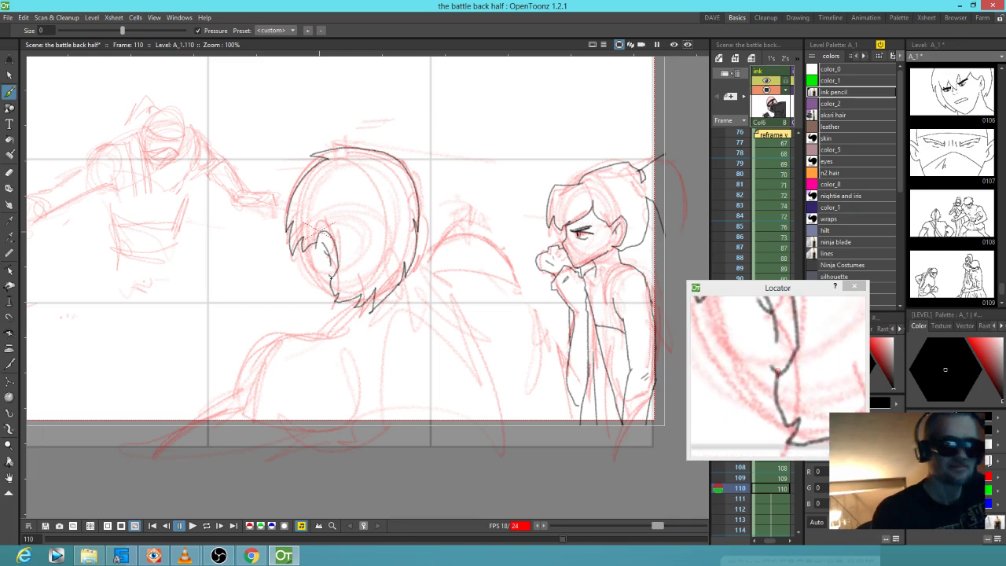
Ink the central figure's jaw, neck, near shoulder and arm, plus the inner arm curve and the diagonal line down the back
mouse_move(305, 245)
left_mouse_down()
mouse_move(337, 326)
mouse_move(289, 337)
mouse_move(169, 448)
left_mouse_up()
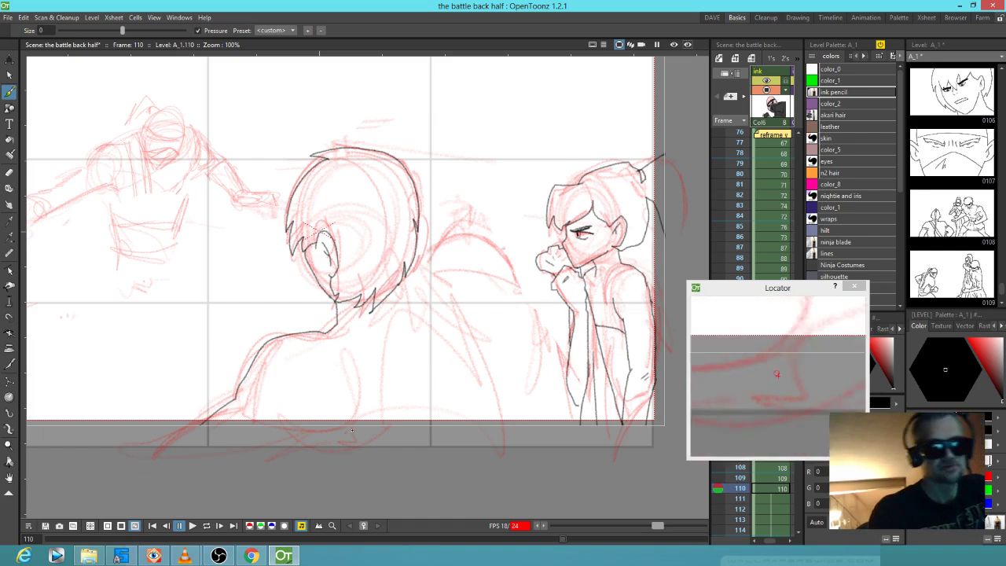
left_click_drag(360, 370, 339, 437)
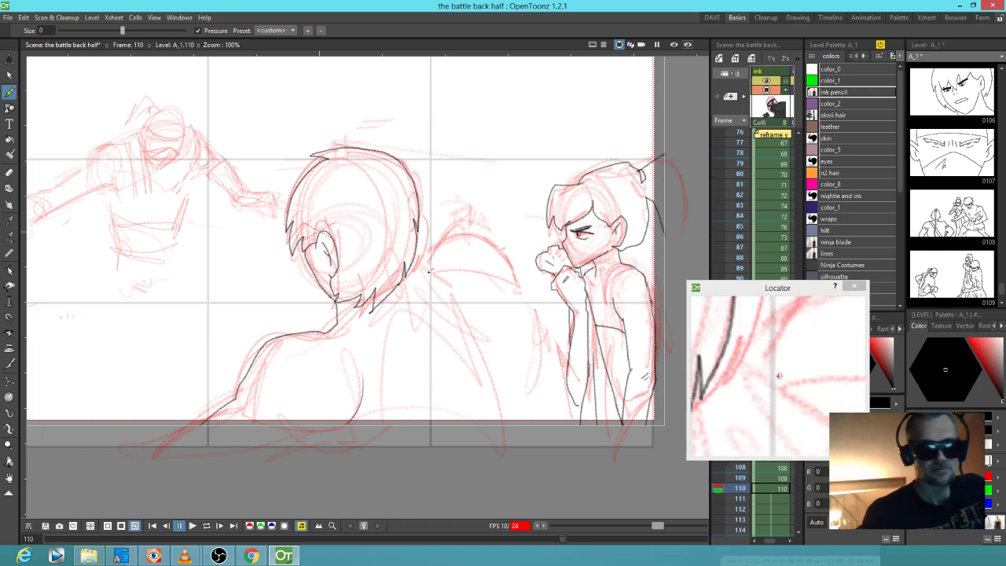
left_click_drag(406, 297, 494, 425)
left_click_drag(538, 302, 560, 426)
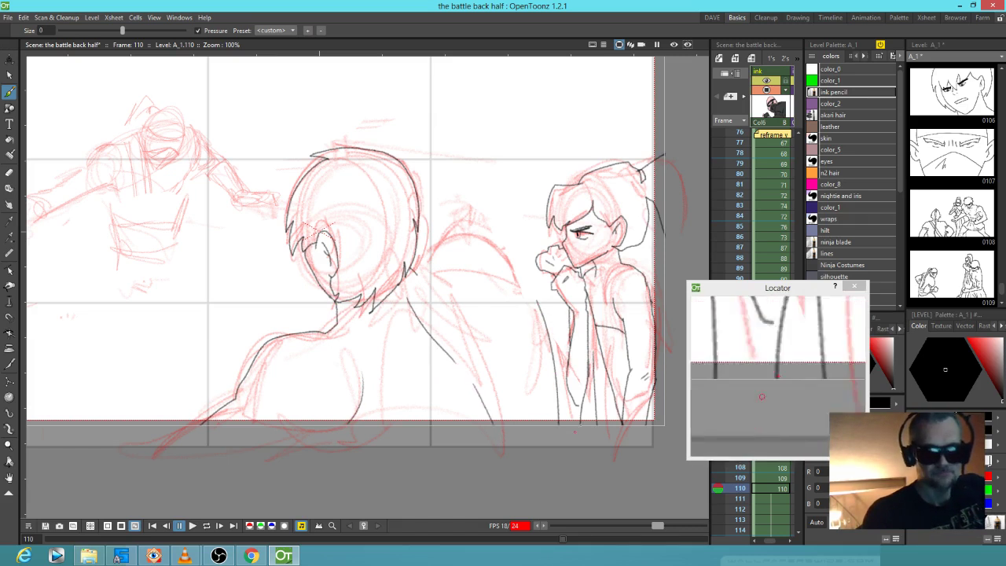
mouse_move(418, 269)
left_mouse_down()
mouse_move(470, 251)
mouse_move(516, 282)
left_mouse_up()
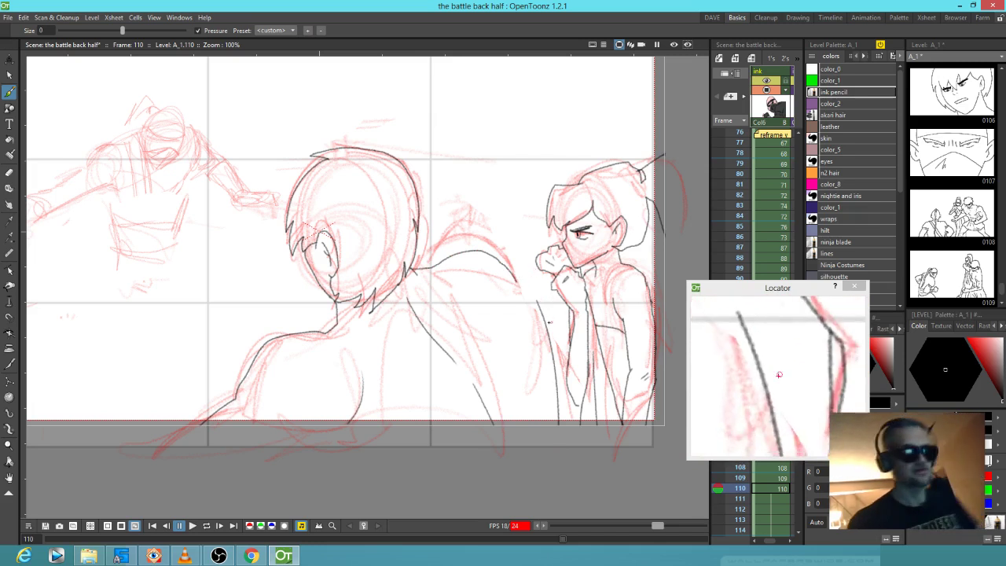
key("a")
left_click_drag(538, 300, 559, 424)
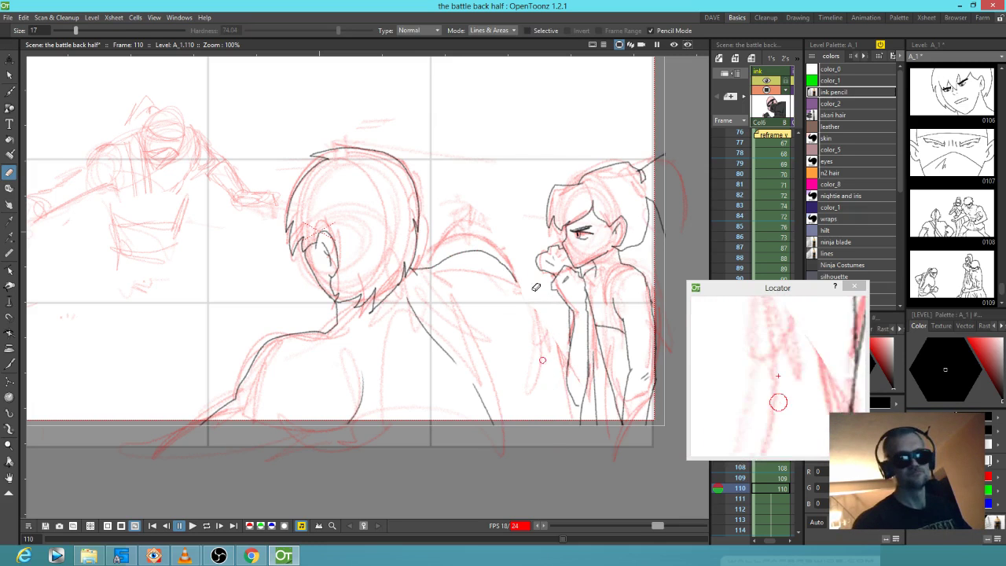
mouse_move(456, 255)
left_mouse_down()
mouse_move(434, 262)
mouse_move(491, 253)
mouse_move(516, 280)
mouse_move(505, 266)
left_mouse_up()
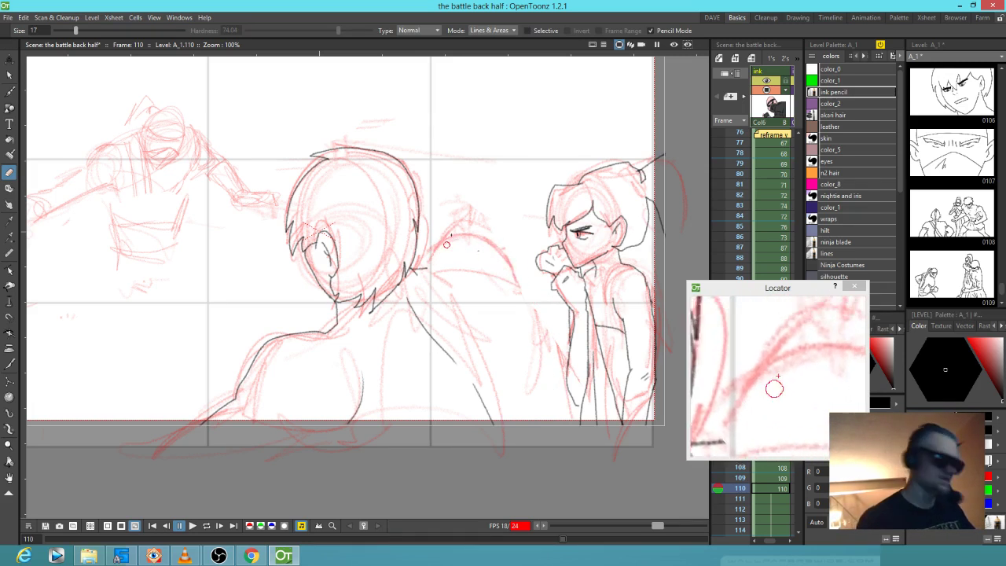
Ink the central figure's far shoulder and outer arm down to the lower frame edge, and add light contour lines on the near shoulder
key("b")
mouse_move(428, 266)
left_mouse_down()
mouse_move(474, 253)
mouse_move(499, 275)
mouse_move(535, 395)
mouse_move(541, 454)
left_mouse_up()
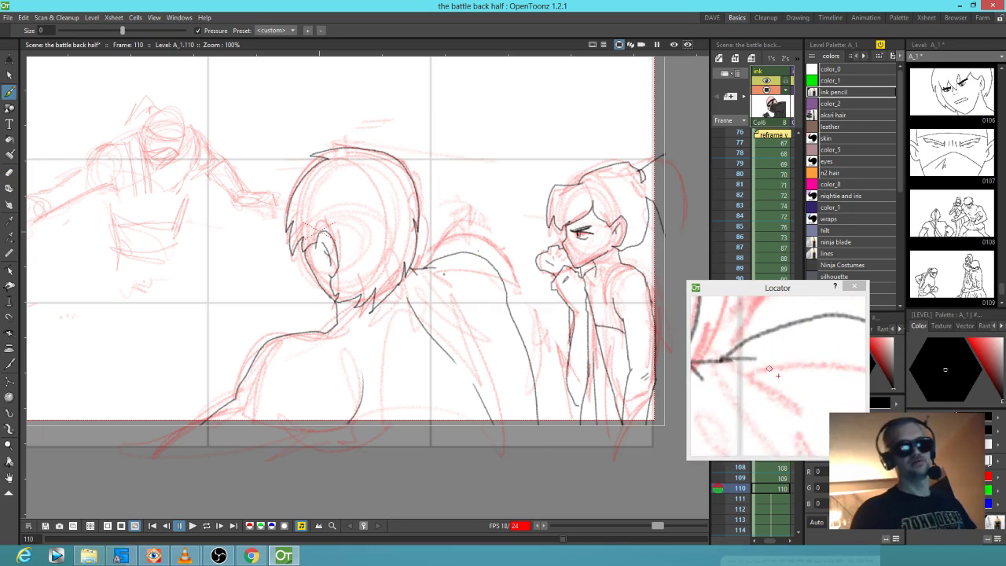
left_click_drag(322, 351, 333, 361)
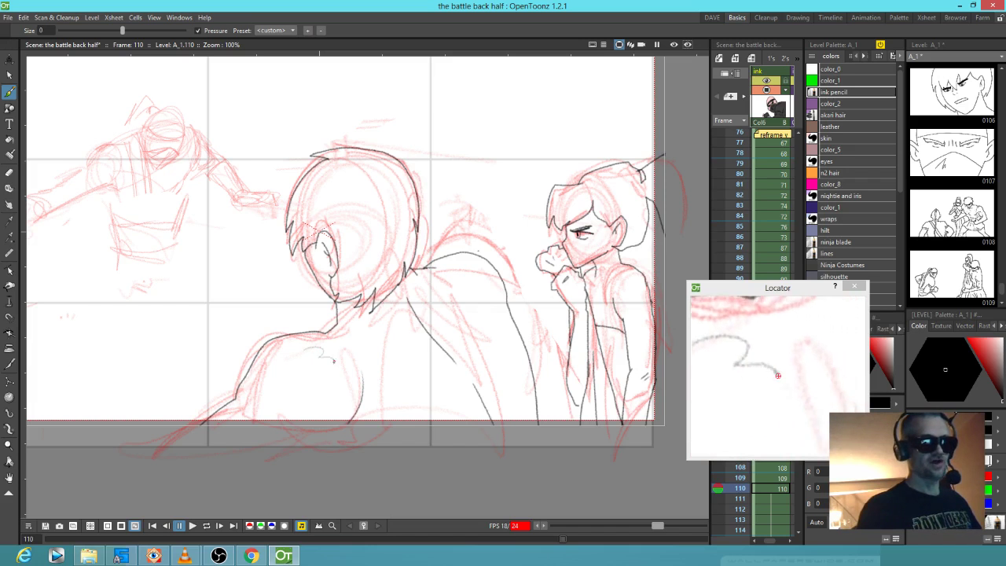
left_click_drag(269, 385, 269, 416)
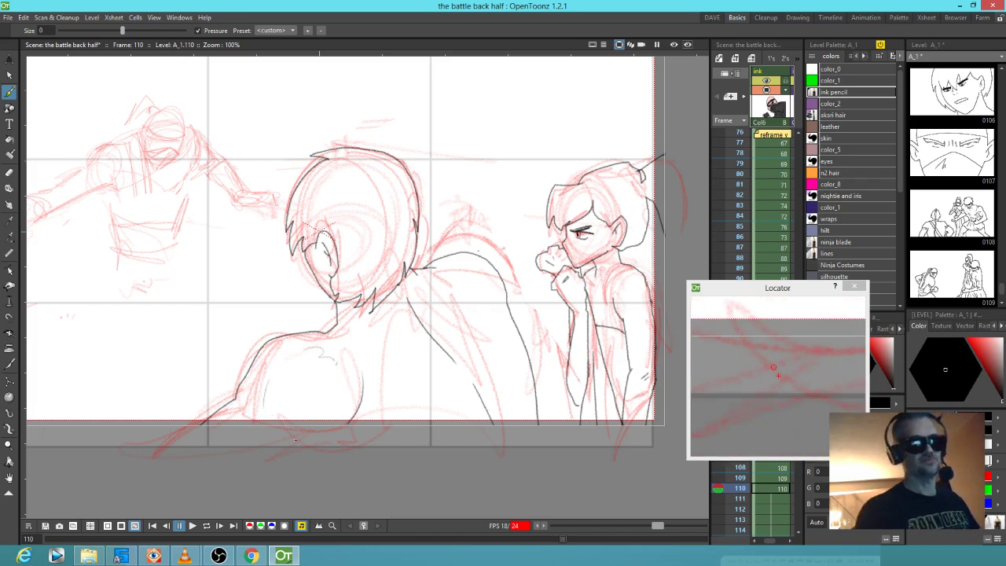
Ink the background ninja's outstretched upper arm with its sleeve cuff and the torso outline down to the jacket hem
left_click_drag(308, 239, 445, 326)
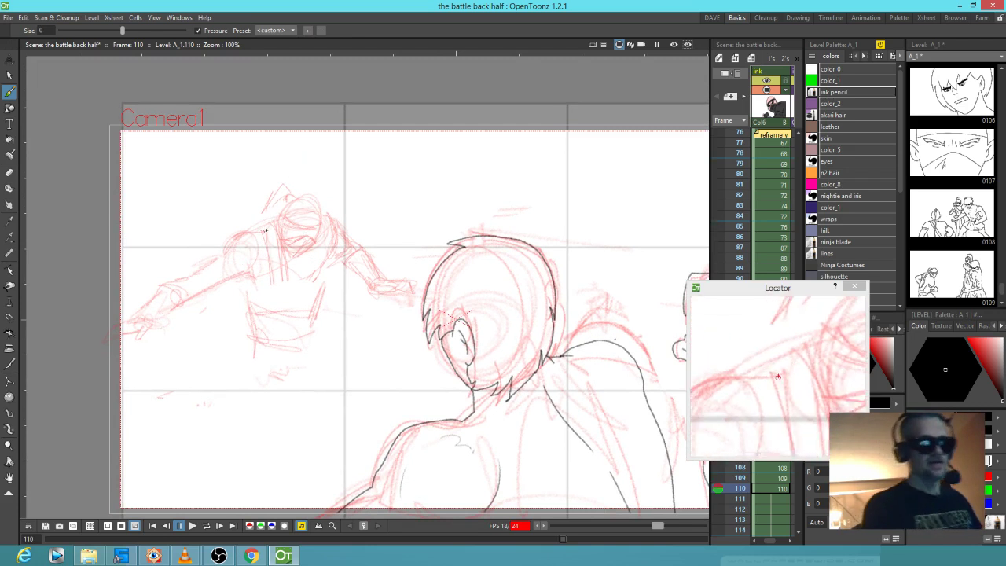
mouse_move(236, 234)
left_mouse_down()
mouse_move(196, 272)
mouse_move(163, 285)
mouse_move(182, 304)
mouse_move(245, 276)
left_mouse_up()
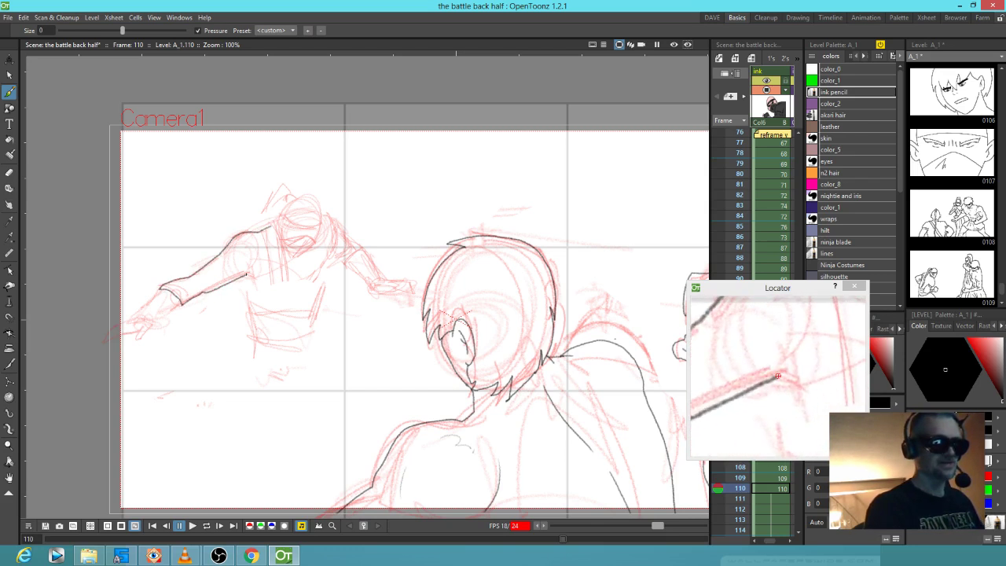
mouse_move(244, 275)
left_mouse_down()
mouse_move(255, 318)
mouse_move(287, 325)
mouse_move(323, 314)
mouse_move(336, 264)
left_mouse_up()
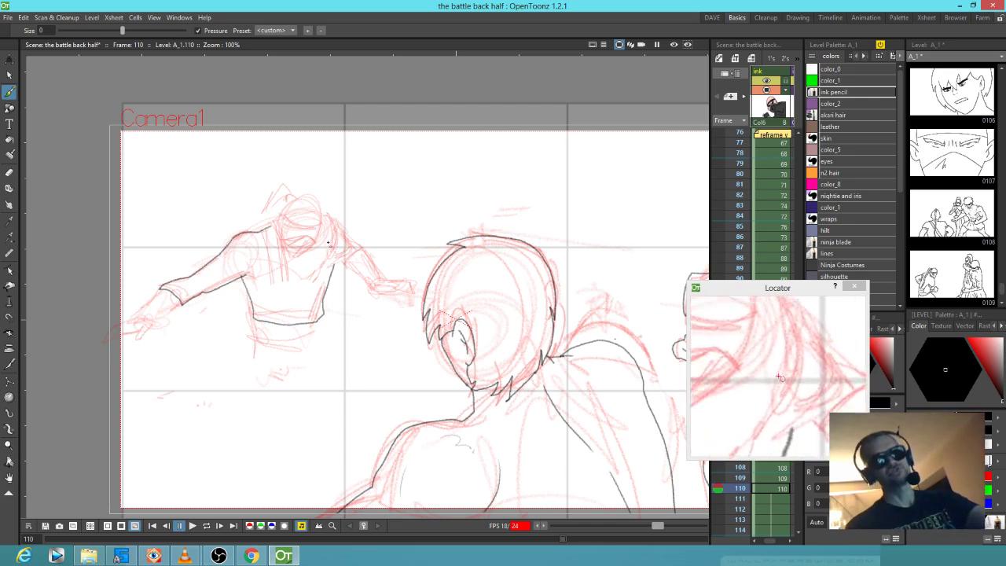
left_click_drag(269, 189, 303, 188)
left_click_drag(269, 338, 320, 335)
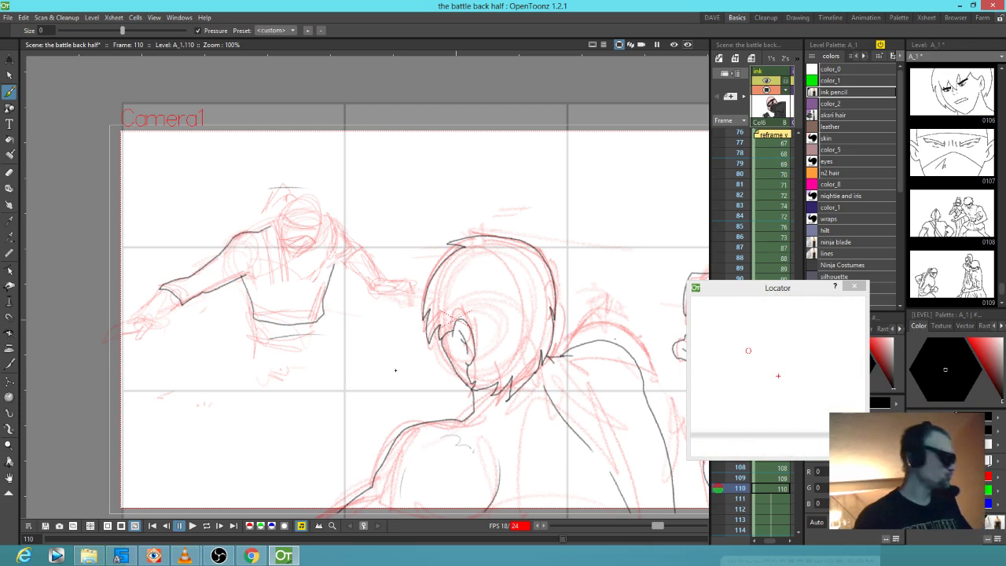
key("ctrl+z")
key("ctrl+z")
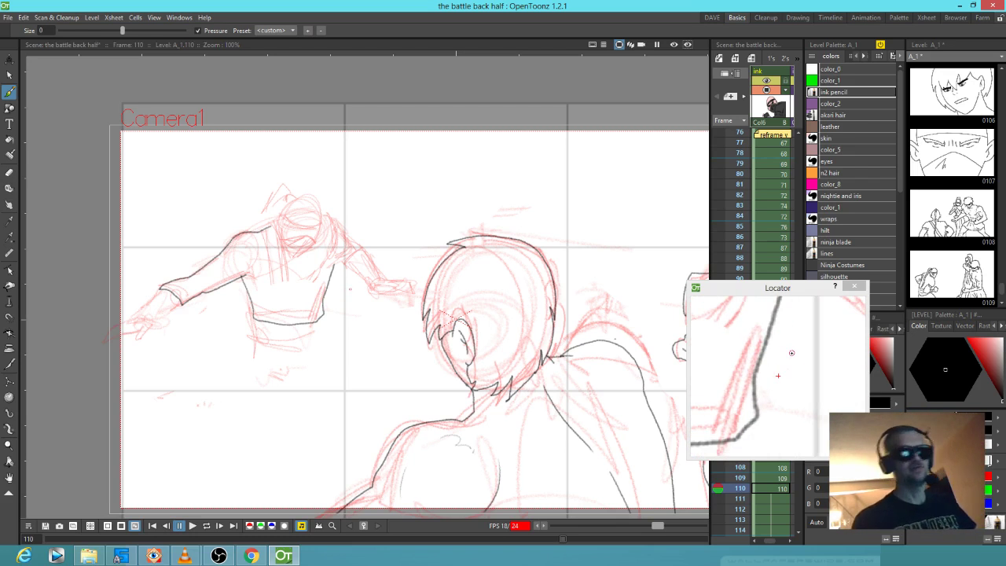
Ink the background ninja's waist section below the jacket hem with both sides, a curved lower edge and two fold lines
key("shift+space")
mouse_move(288, 317)
left_mouse_down()
mouse_move(339, 270)
mouse_move(343, 294)
mouse_move(367, 289)
mouse_move(415, 245)
left_mouse_up()
mouse_move(266, 253)
left_mouse_down()
mouse_move(262, 348)
mouse_move(360, 353)
mouse_move(425, 315)
mouse_move(351, 353)
mouse_move(458, 317)
left_mouse_up()
key("a")
key("b")
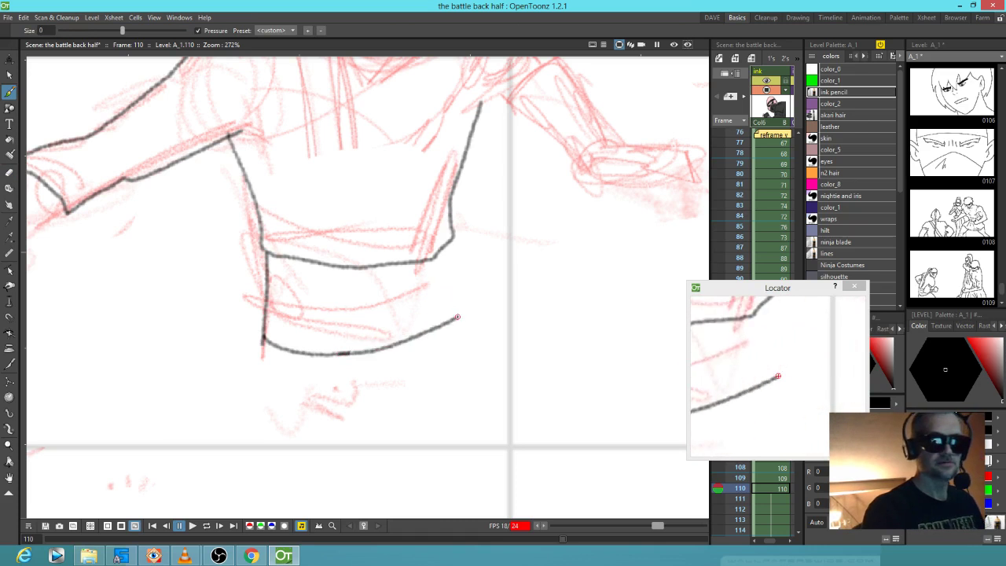
left_click_drag(445, 241, 455, 323)
left_click_drag(301, 284, 403, 288)
left_click_drag(298, 322, 394, 314)
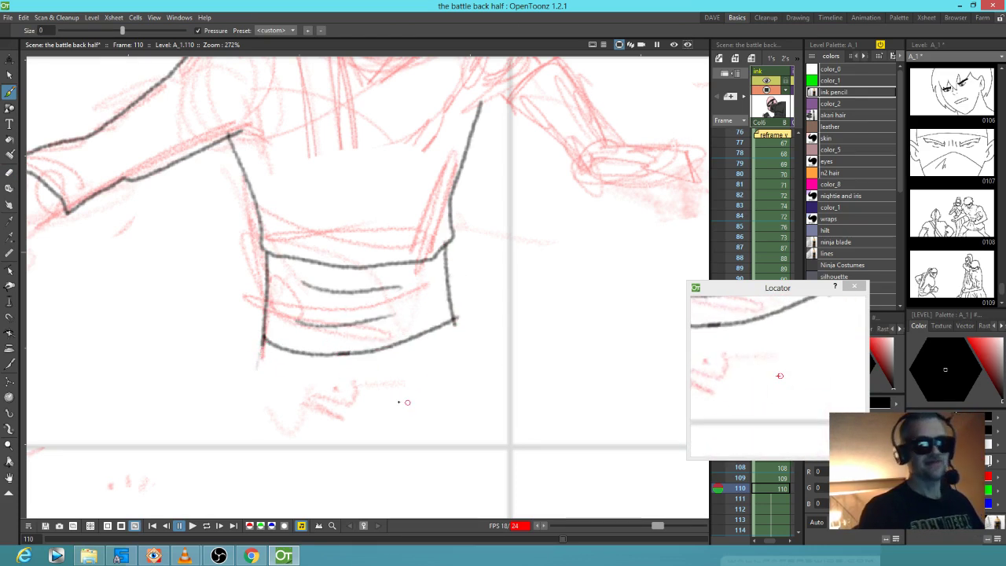
Ink the background ninja's forearm from the sleeve cuff to the wrist, closing it with a wrist line
left_click_drag(409, 405, 354, 308)
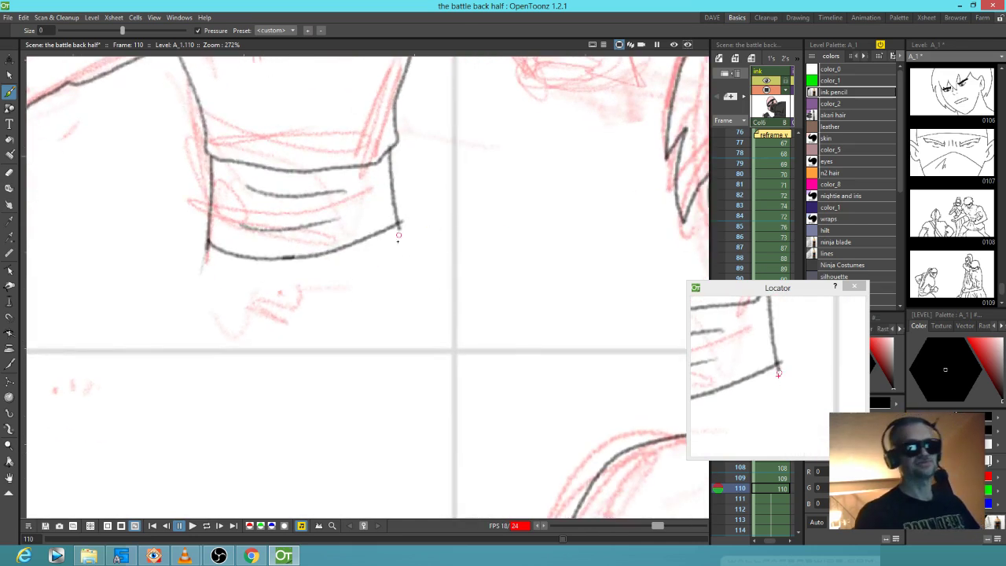
left_click_drag(400, 230, 475, 420)
left_click_drag(414, 247, 522, 261)
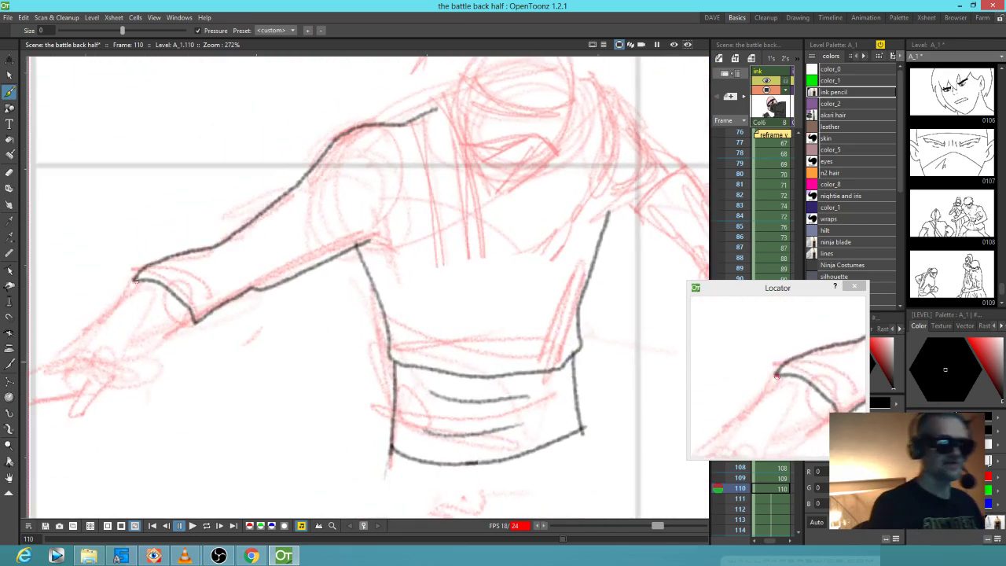
left_click_drag(137, 280, 66, 359)
left_click_drag(161, 338, 299, 321)
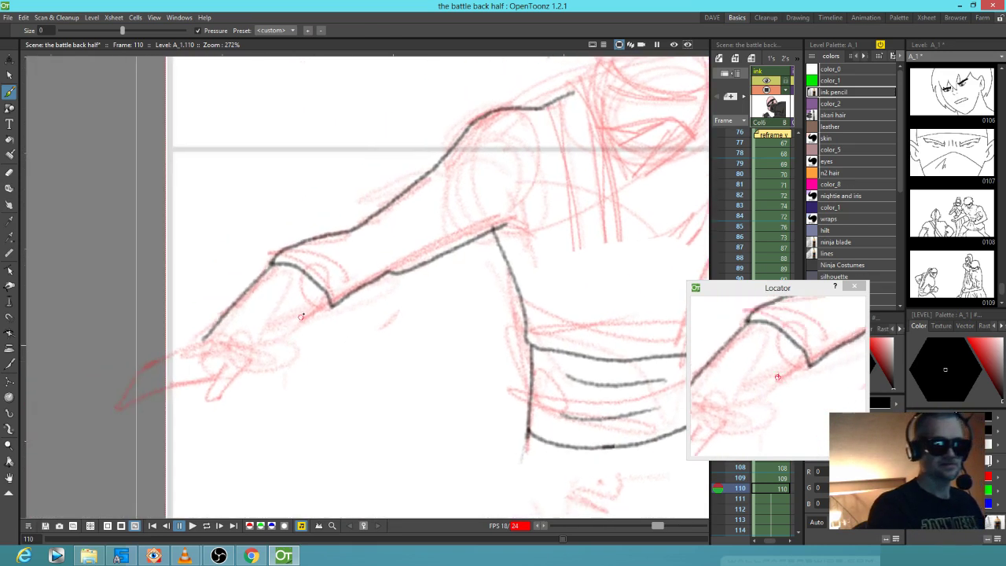
mouse_move(206, 337)
left_mouse_down()
mouse_move(253, 350)
mouse_move(331, 305)
left_mouse_up()
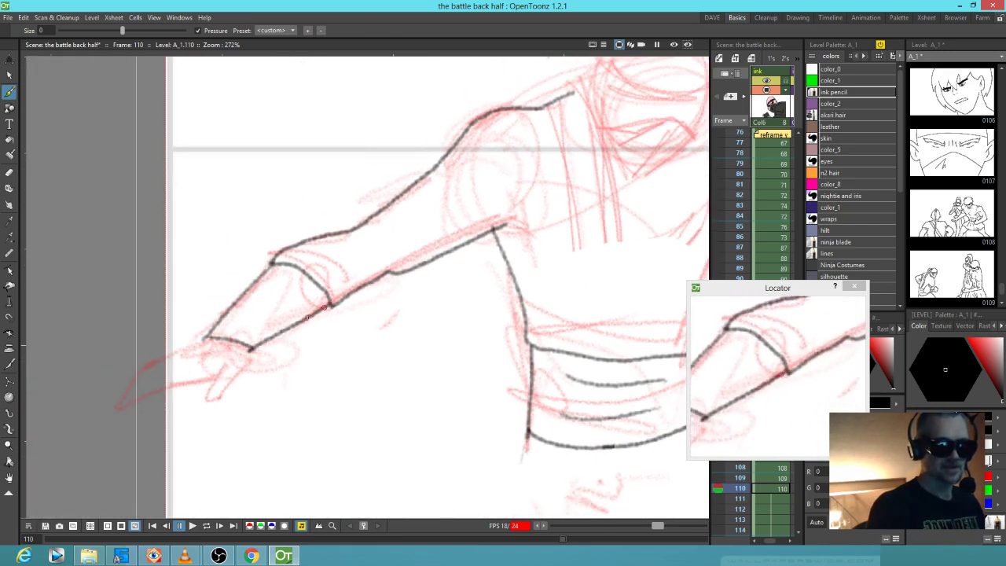
Ink the background ninja's outstretched hand with its thumb, finger lines and knuckle line, and add a small fold mark on the sleeve
left_click_drag(206, 338, 139, 365)
mouse_move(137, 401)
left_mouse_down()
mouse_move(213, 376)
mouse_move(205, 408)
mouse_move(251, 346)
left_mouse_up()
left_click_drag(211, 379, 237, 372)
left_click_drag(167, 351, 184, 388)
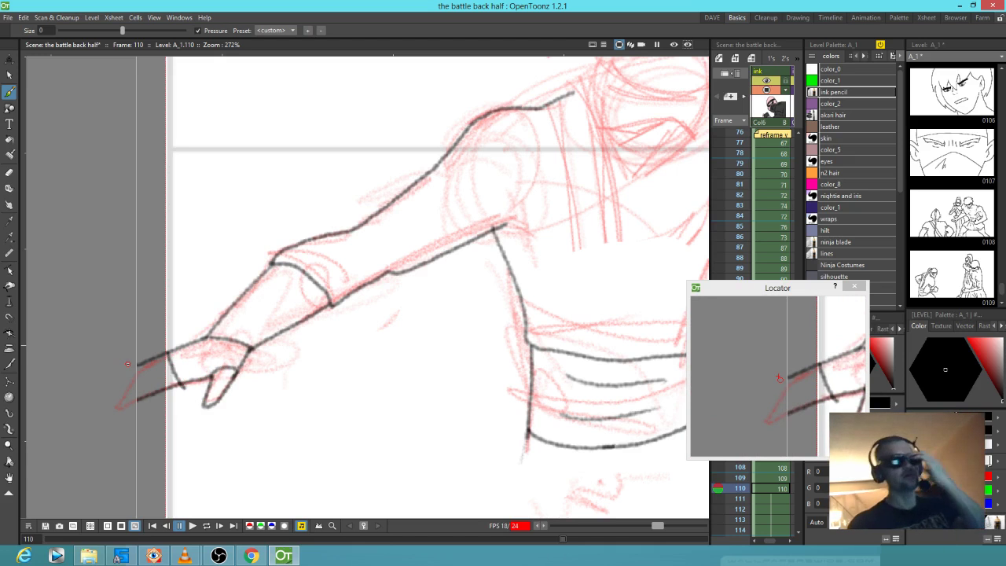
mouse_move(367, 242)
left_mouse_down()
mouse_move(373, 262)
mouse_move(383, 250)
left_mouse_up()
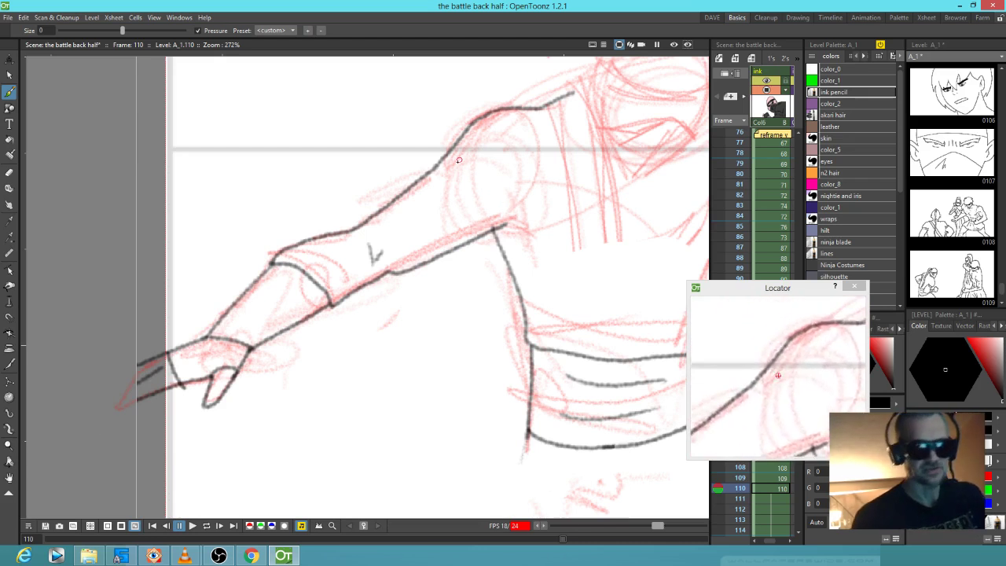
Ink the background ninja's upper sleeve band, the diagonal sash across the chest with its end flap, and the other torso side
left_click_drag(441, 162, 491, 238)
mouse_move(432, 179)
left_mouse_down()
mouse_move(474, 238)
mouse_move(293, 325)
mouse_move(204, 314)
left_mouse_up()
mouse_move(294, 197)
left_mouse_down()
mouse_move(338, 284)
mouse_move(460, 418)
mouse_move(474, 402)
mouse_move(424, 350)
mouse_move(317, 176)
left_mouse_up()
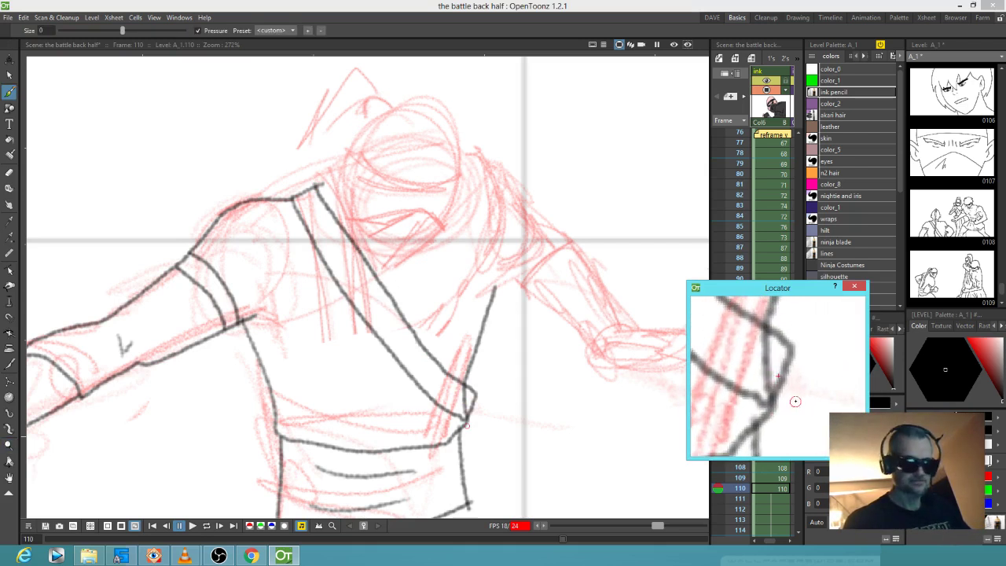
Erase the torso line crossing the end flap of the ninja's sash with a size 6 eraser
key("r")
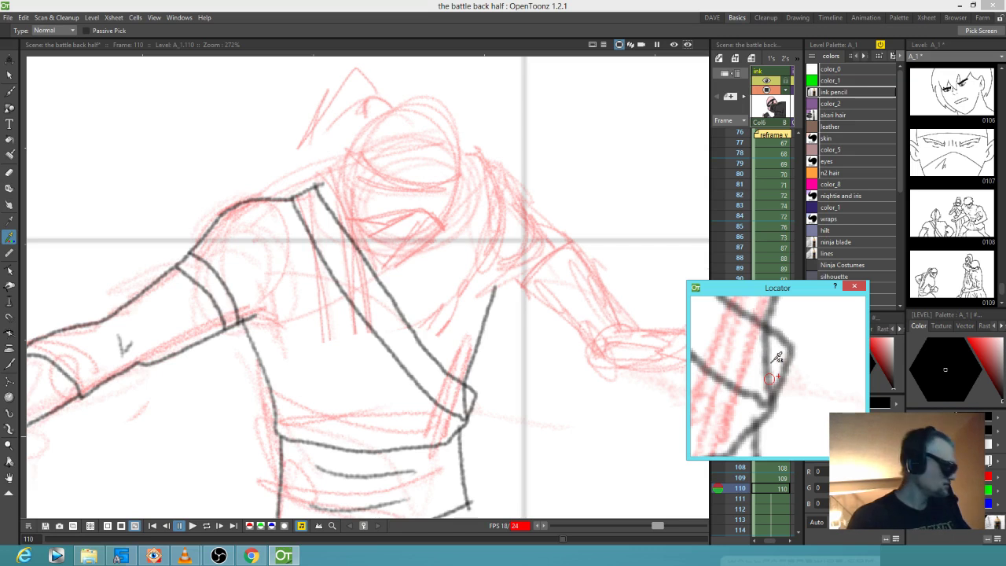
key("a")
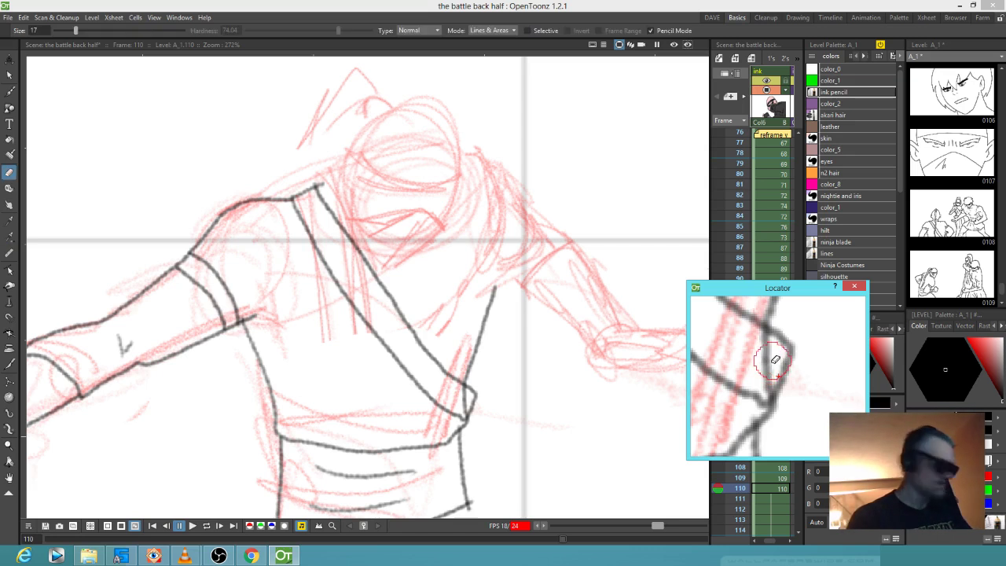
key("alt")
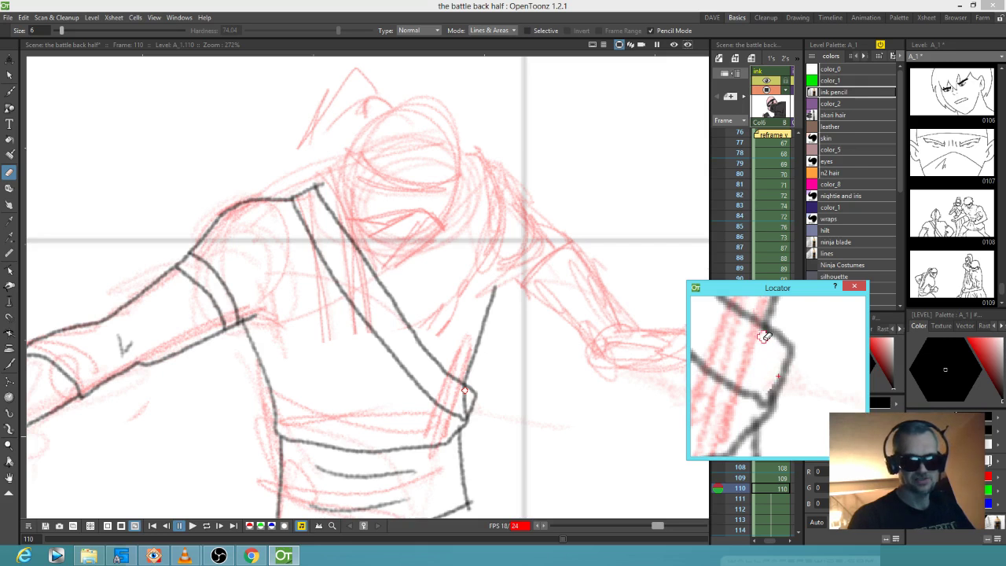
left_click_drag(464, 391, 464, 407)
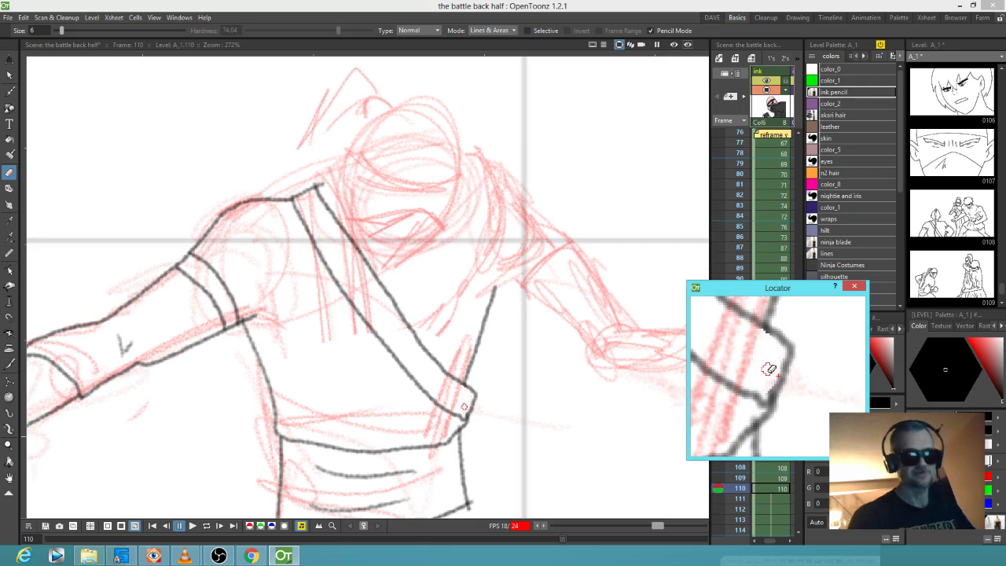
Ink the background ninja's other arm from shoulder to hand with its thumb, cuff line and folds at the armpit
left_click_drag(504, 334, 488, 388)
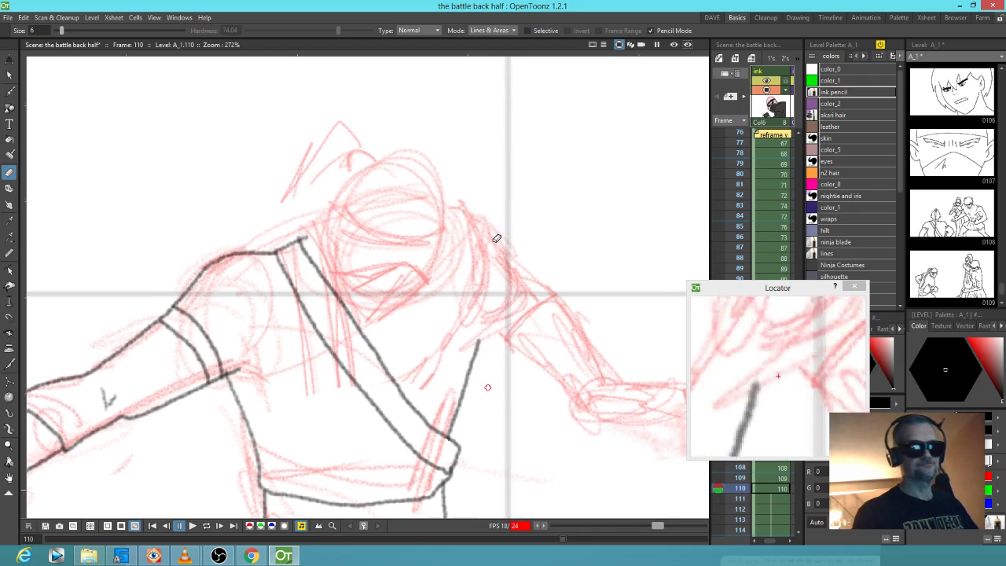
key("b")
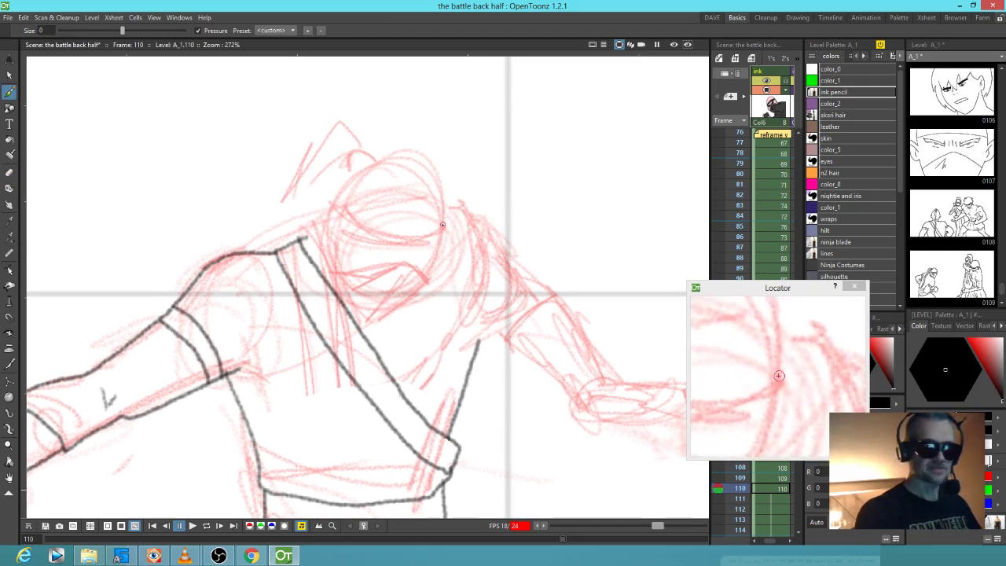
mouse_move(459, 227)
left_mouse_down()
mouse_move(483, 229)
mouse_move(560, 299)
mouse_move(614, 382)
mouse_move(660, 388)
left_mouse_up()
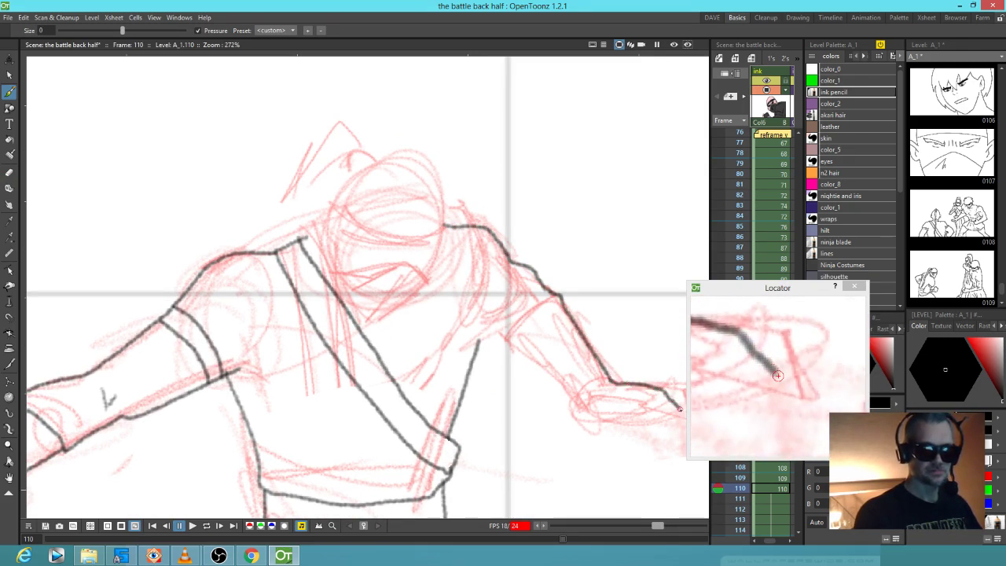
mouse_move(646, 425)
left_mouse_down()
mouse_move(586, 397)
mouse_move(577, 403)
mouse_move(601, 433)
mouse_move(593, 402)
mouse_move(599, 411)
mouse_move(658, 404)
mouse_move(622, 414)
mouse_move(614, 409)
mouse_move(647, 387)
mouse_move(593, 382)
mouse_move(605, 378)
mouse_move(577, 404)
left_mouse_up()
left_click_drag(510, 337, 574, 384)
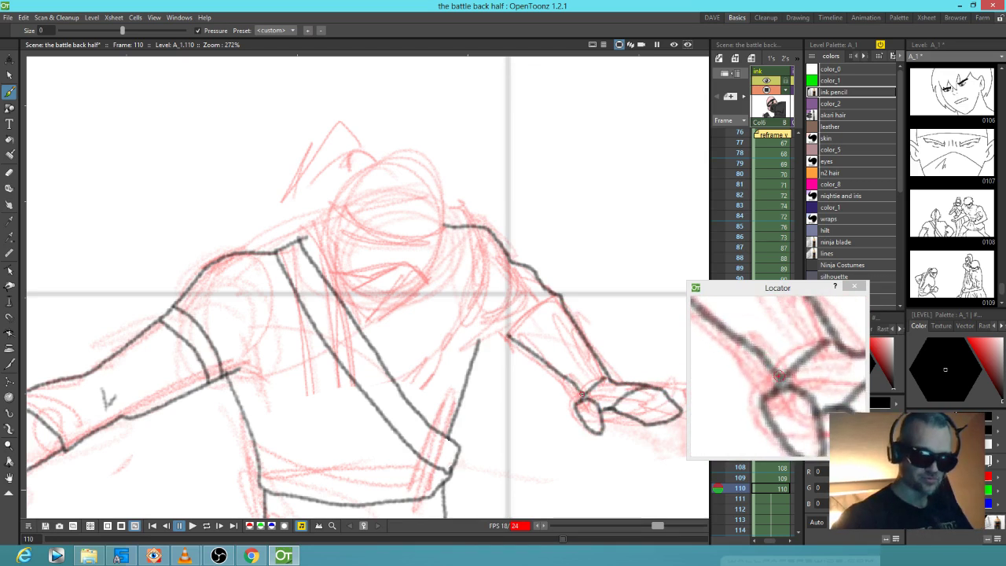
left_click_drag(515, 336, 556, 298)
mouse_move(496, 337)
left_mouse_down()
mouse_move(514, 291)
mouse_move(504, 323)
mouse_move(529, 300)
mouse_move(472, 352)
left_mouse_up()
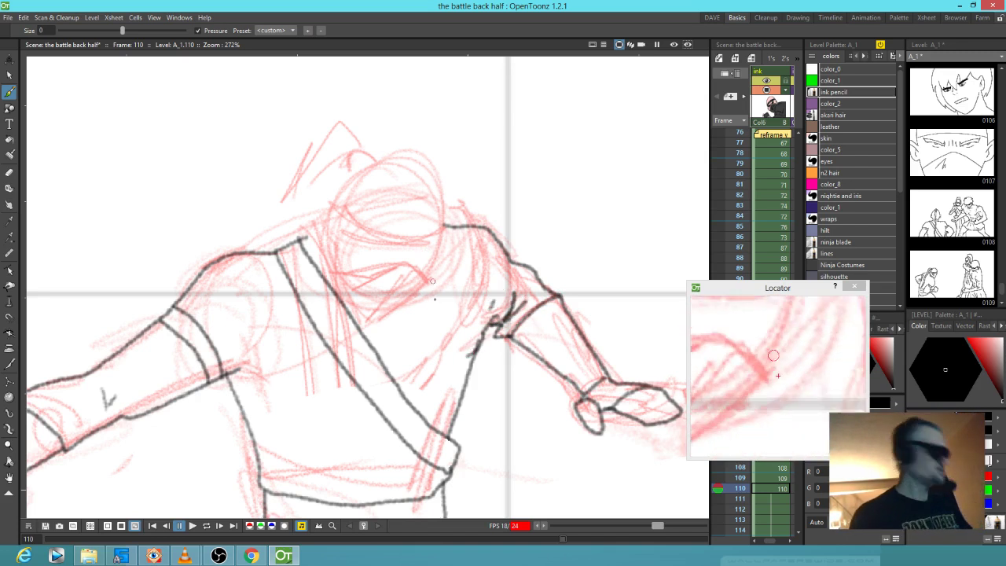
Flip the view horizontally and ink the background ninja's head outline, from the rounded skull down to the pointed chin
key("h")
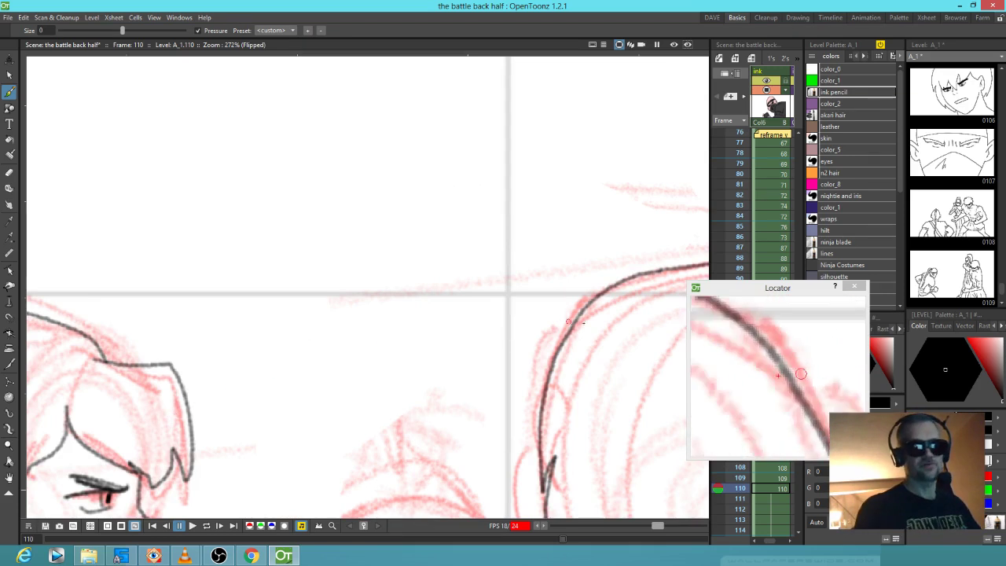
left_click_drag(575, 322, 216, 378)
mouse_move(361, 460)
left_mouse_down()
mouse_move(521, 218)
mouse_move(574, 217)
mouse_move(173, 398)
left_mouse_up()
left_click_drag(479, 338, 168, 394)
mouse_move(352, 254)
left_mouse_down()
mouse_move(361, 220)
mouse_move(402, 191)
mouse_move(434, 192)
mouse_move(468, 238)
mouse_move(470, 297)
left_mouse_up()
mouse_move(355, 250)
left_mouse_down()
mouse_move(349, 271)
mouse_move(380, 331)
mouse_move(419, 364)
left_mouse_up()
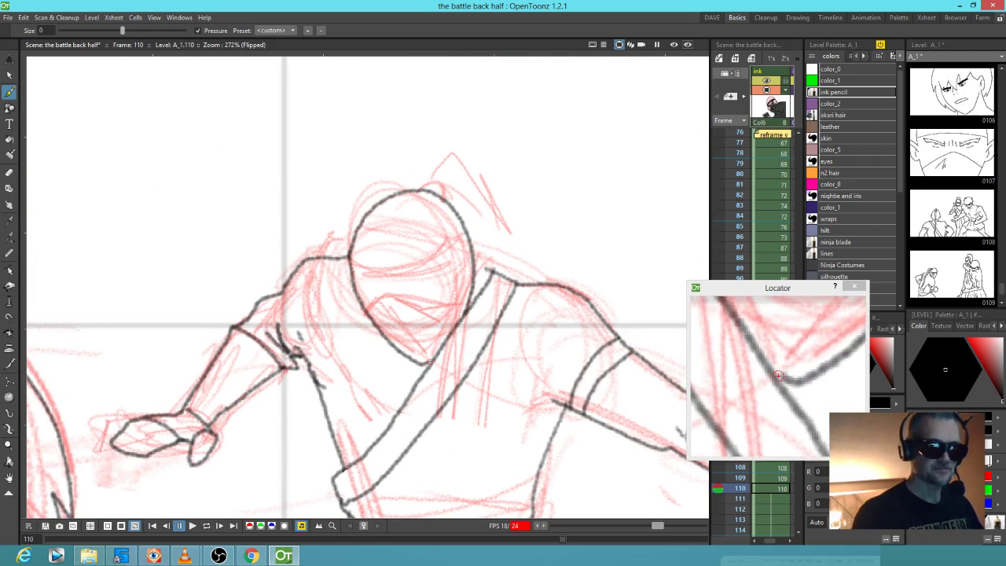
Ink the upper edge of the ninja's face mask and clear the head outline where the ear sits
mouse_move(397, 292)
left_mouse_down()
mouse_move(371, 321)
mouse_move(398, 294)
mouse_move(459, 304)
left_mouse_up()
mouse_move(473, 257)
left_mouse_down()
mouse_move(489, 274)
mouse_move(470, 292)
left_mouse_up()
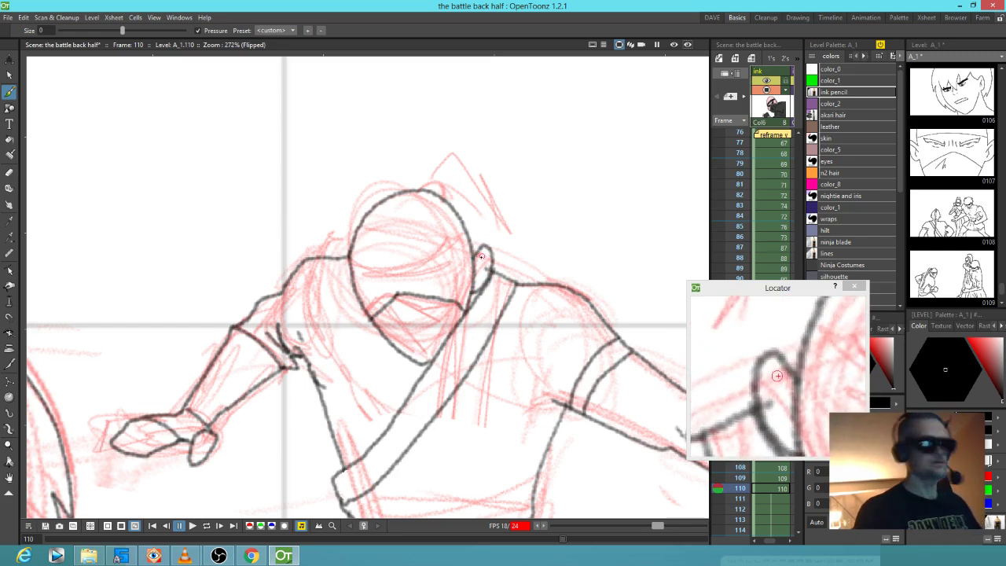
key("ctrl+z")
key("a")
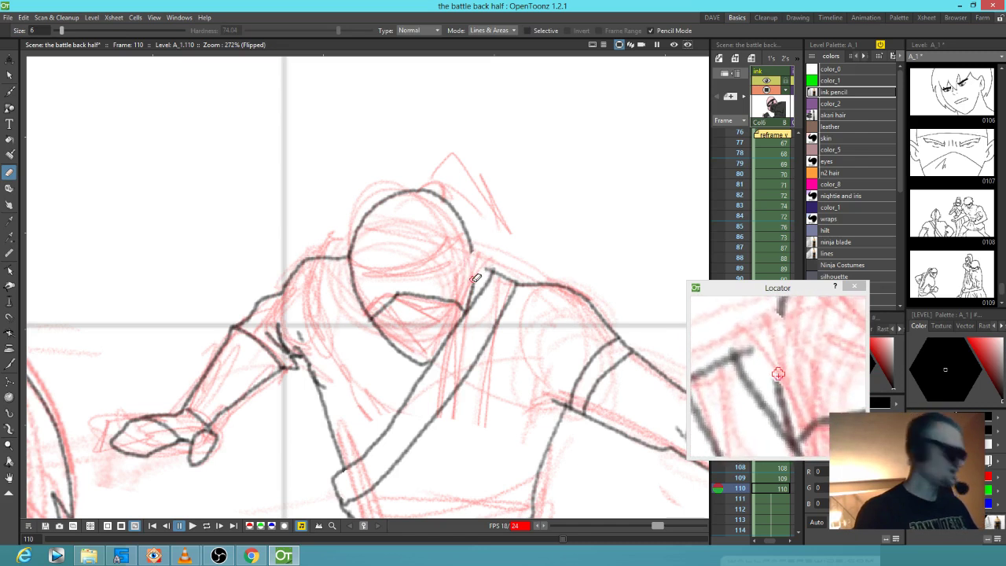
Ink the ninja's ear, the headband across the forehead and both dark eyes above the mask
key("b")
left_click_drag(478, 245, 475, 286)
left_click_drag(350, 268, 472, 247)
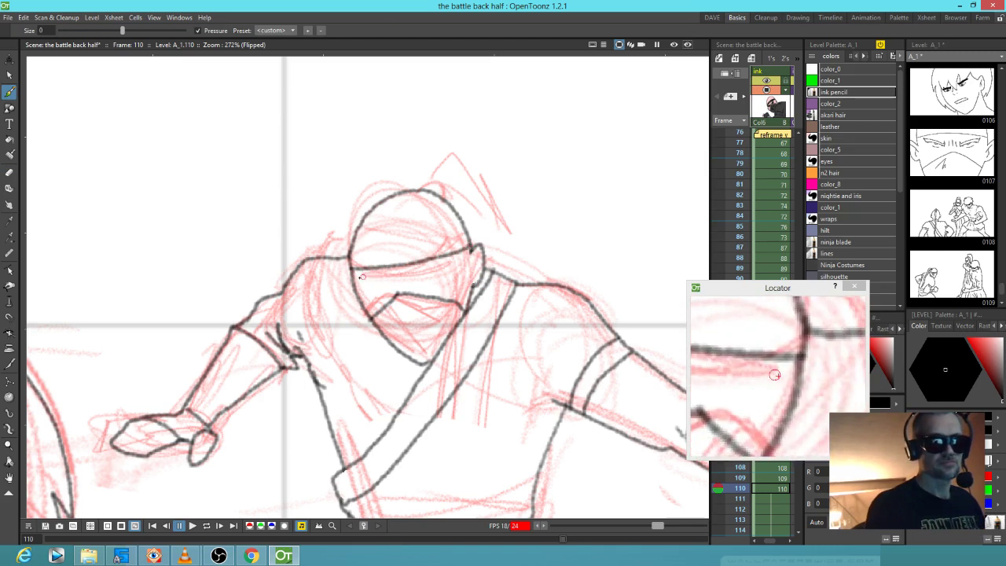
mouse_move(355, 280)
left_mouse_down()
mouse_move(450, 268)
mouse_move(471, 250)
mouse_move(417, 277)
mouse_move(441, 272)
mouse_move(426, 278)
mouse_move(440, 271)
mouse_move(382, 281)
left_mouse_up()
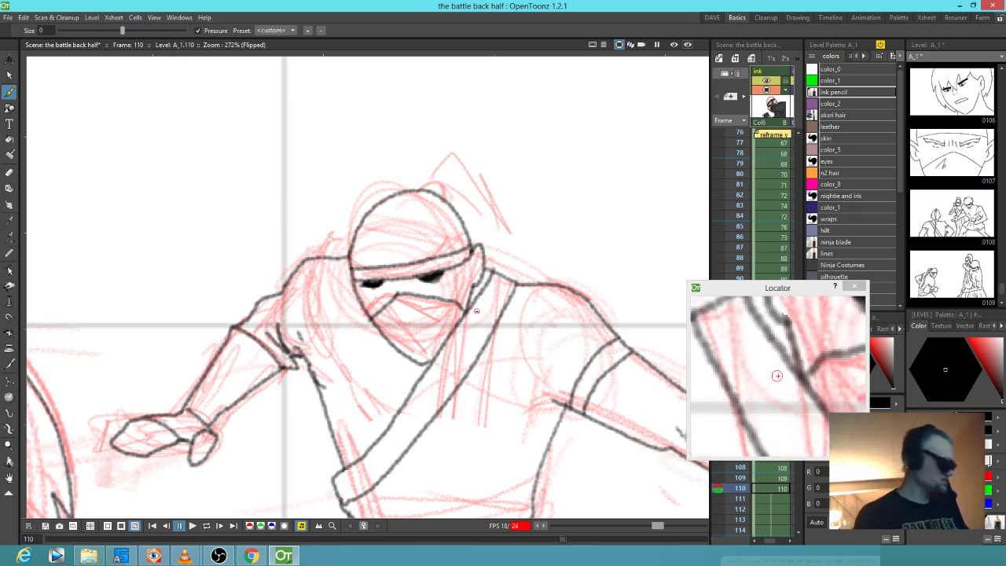
Reset the zoom to 100% and ink the ninja's topknot with its base on the back of the head
key("alt+0")
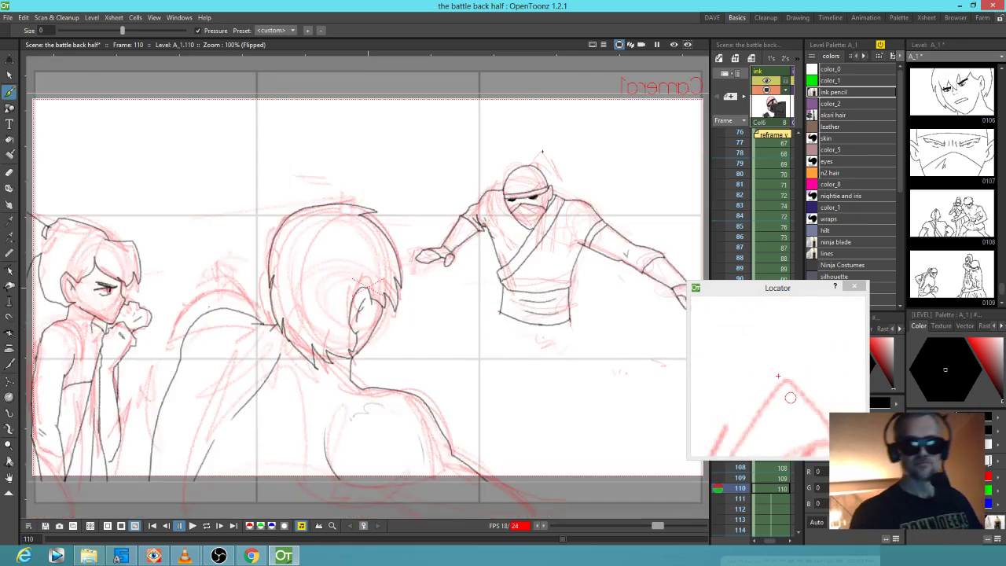
left_click_drag(797, 386, 746, 331)
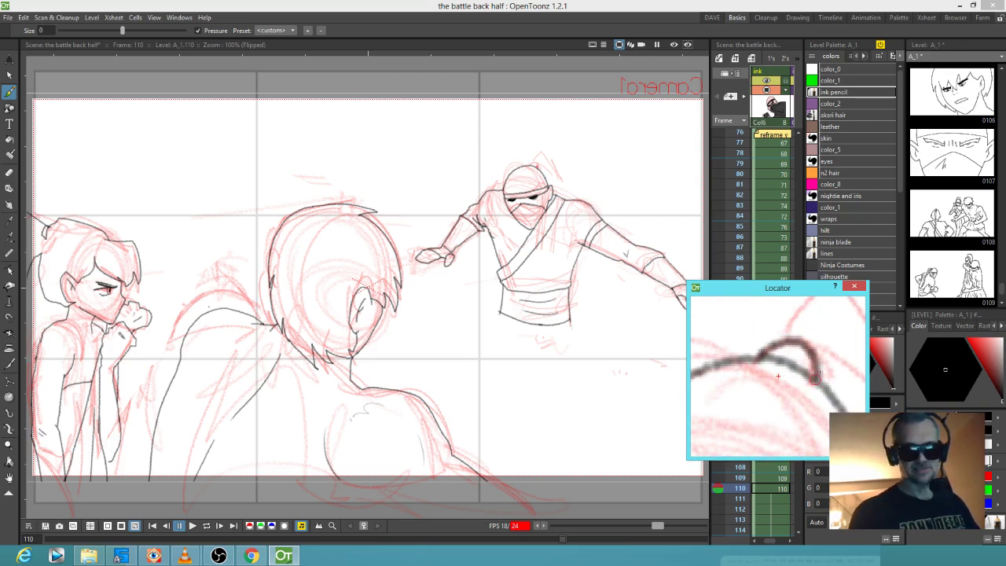
mouse_move(529, 166)
left_mouse_down()
mouse_move(541, 155)
mouse_move(548, 182)
left_mouse_up()
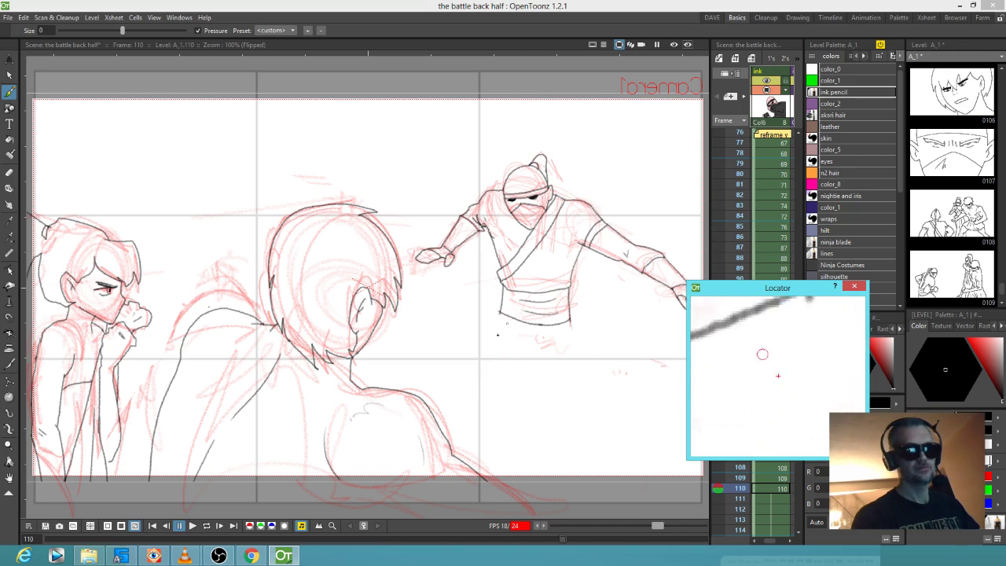
Unflip the view and compare the inked drawing in frame 110 with frame 109
key("h")
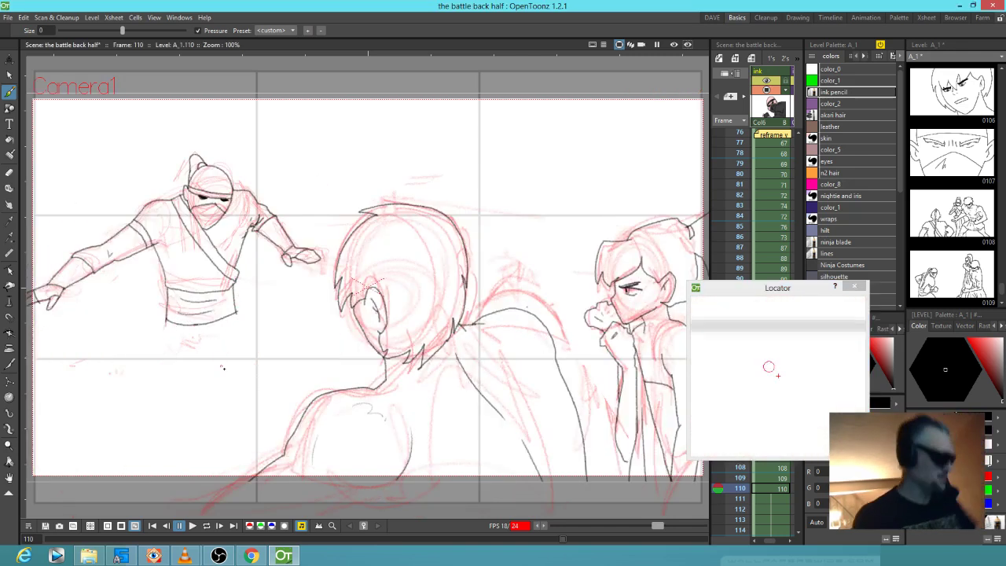
key("comma")
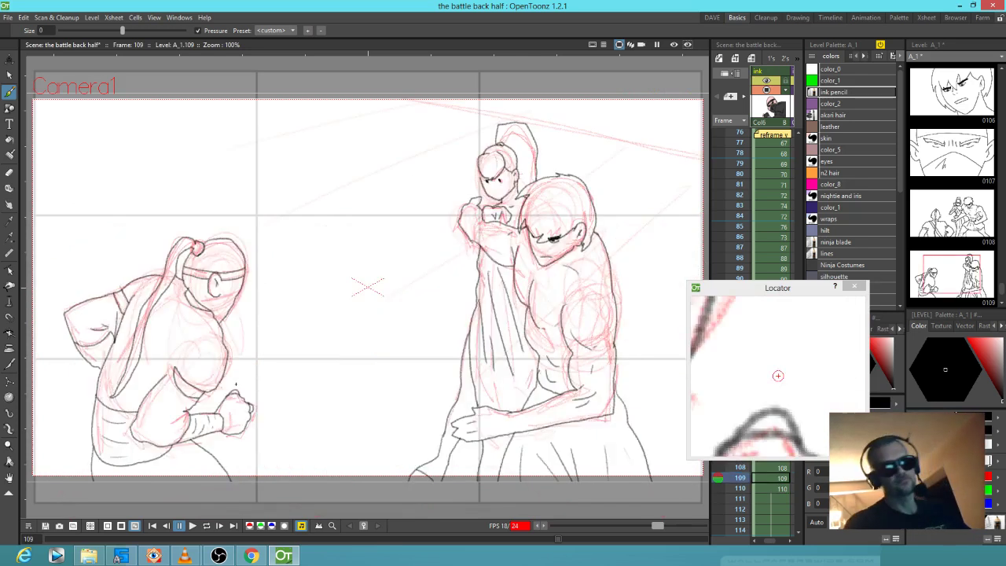
key("period")
key("comma")
key("period")
key("comma")
key("period")
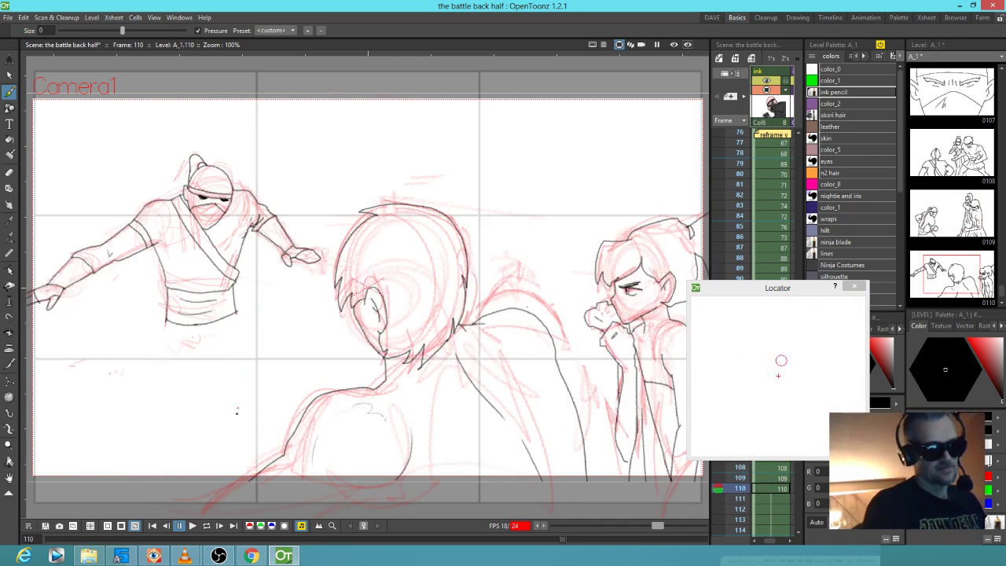
Try inking the background ninja's legs below the waist section, with a wrapped shin edge and a foot on one leg
left_click_drag(160, 321, 124, 432)
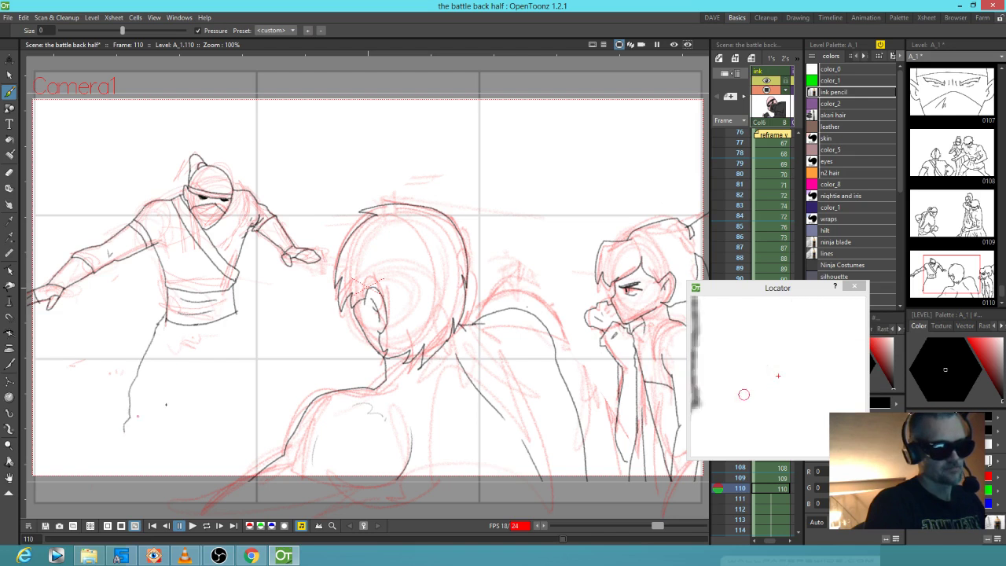
left_click_drag(237, 313, 244, 355)
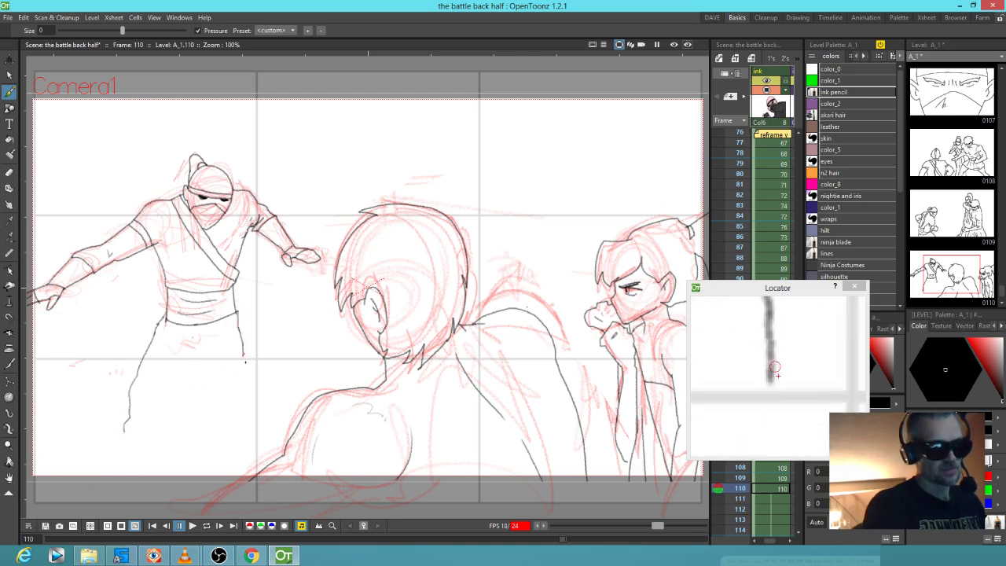
mouse_move(199, 437)
left_mouse_down()
mouse_move(200, 350)
mouse_move(241, 360)
mouse_move(233, 420)
left_mouse_up()
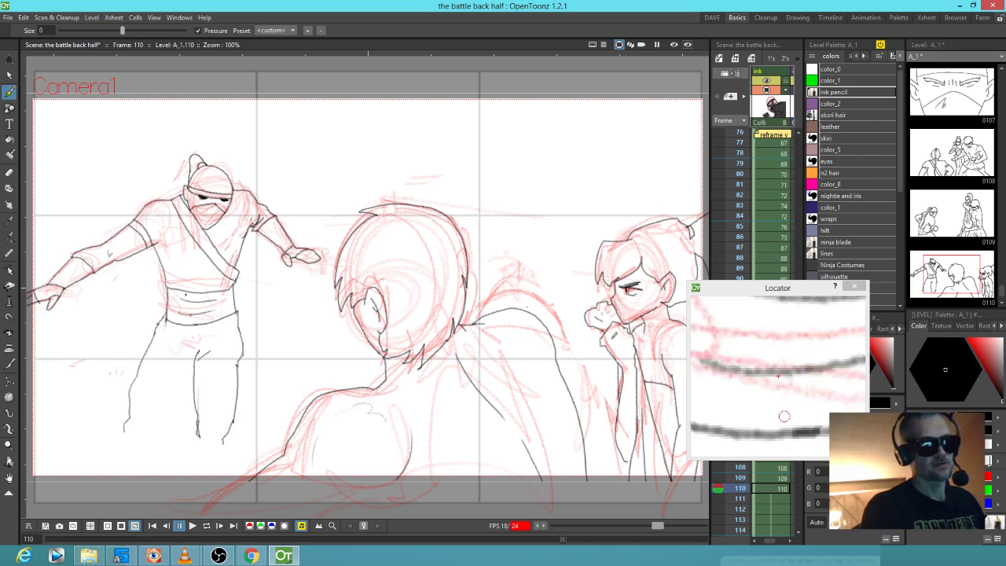
mouse_move(124, 433)
left_mouse_down()
mouse_move(168, 429)
mouse_move(171, 399)
left_mouse_up()
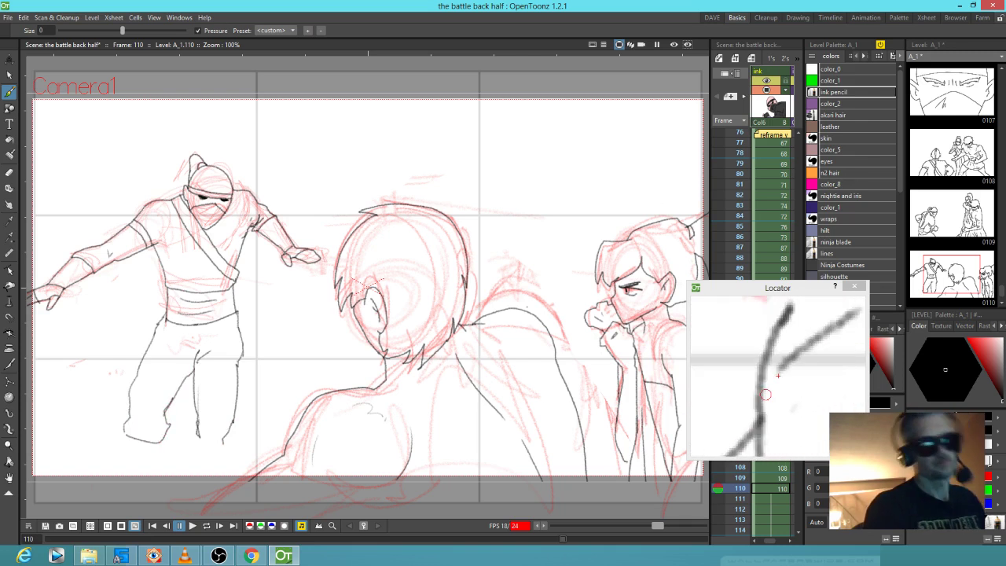
mouse_move(125, 434)
left_mouse_down()
mouse_move(151, 469)
mouse_move(161, 441)
left_mouse_up()
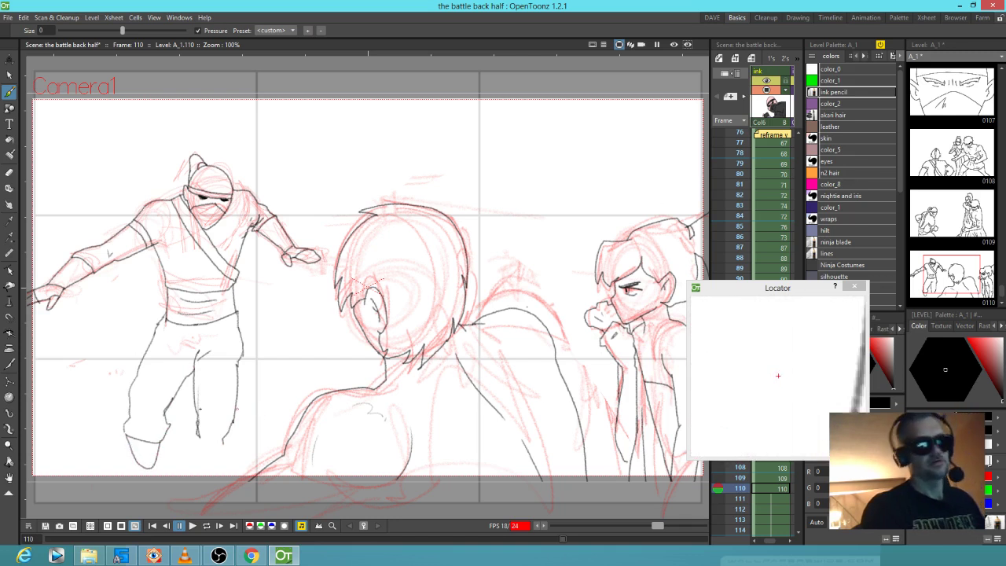
Erase the ninja's inked legs down to short hip lines with a size 80 eraser
key("e")
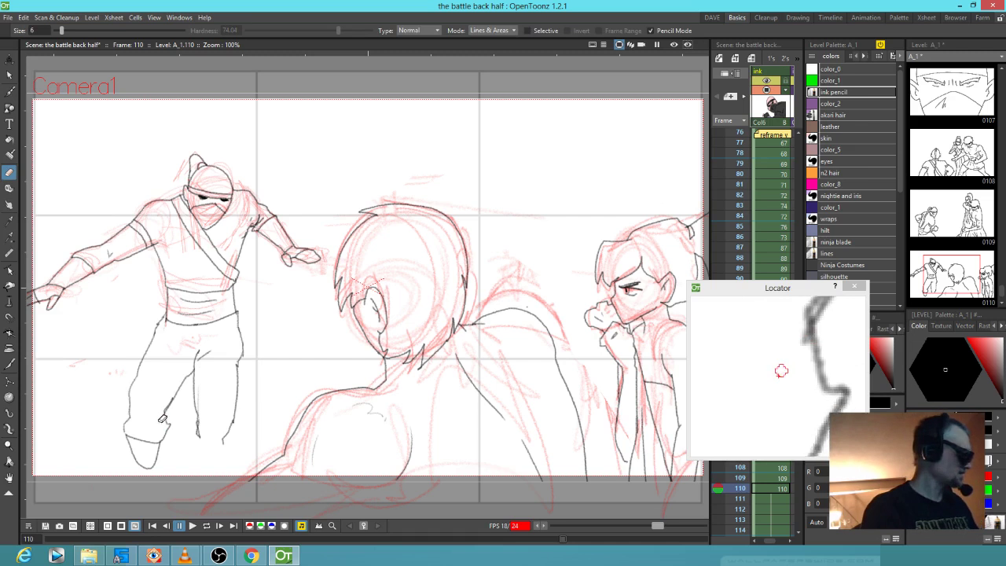
mouse_move(174, 404)
left_mouse_down()
mouse_move(142, 458)
mouse_move(123, 417)
mouse_move(164, 425)
mouse_move(153, 389)
left_mouse_up()
mouse_move(186, 359)
left_mouse_down()
mouse_move(233, 385)
mouse_move(246, 364)
mouse_move(238, 375)
mouse_move(139, 355)
left_mouse_up()
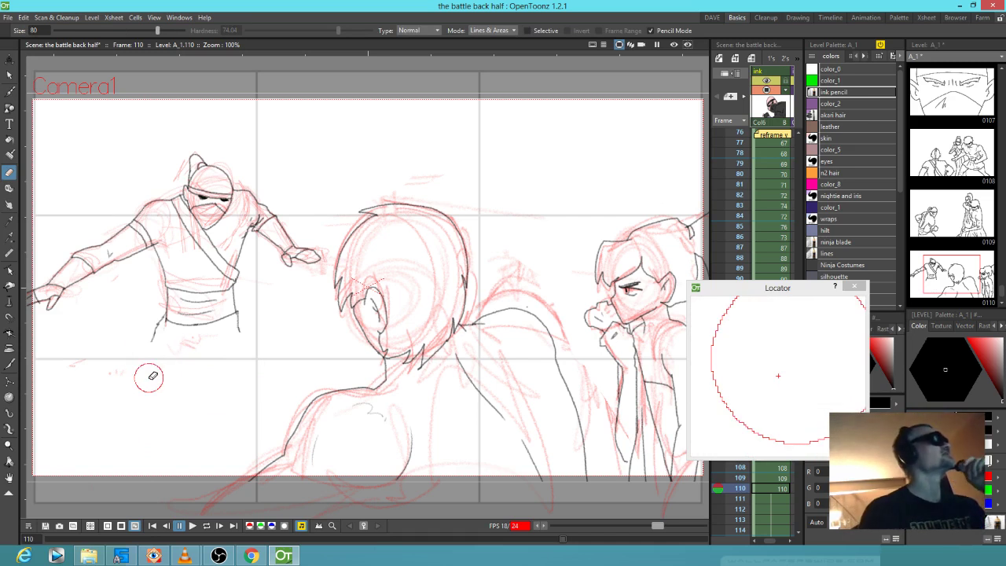
Make the sketch column's drawing 108a at frame 110 current and move the Locator window clear of the Xsheet
left_click_drag(764, 198, 866, 206)
scroll(753, 199, "left", 6)
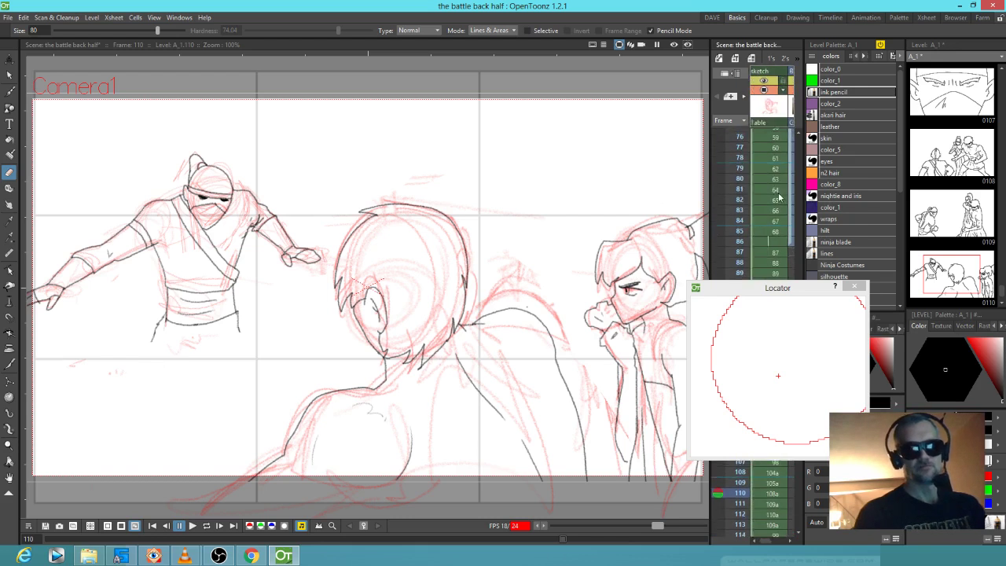
left_click_drag(775, 289, 554, 345)
left_click(772, 492)
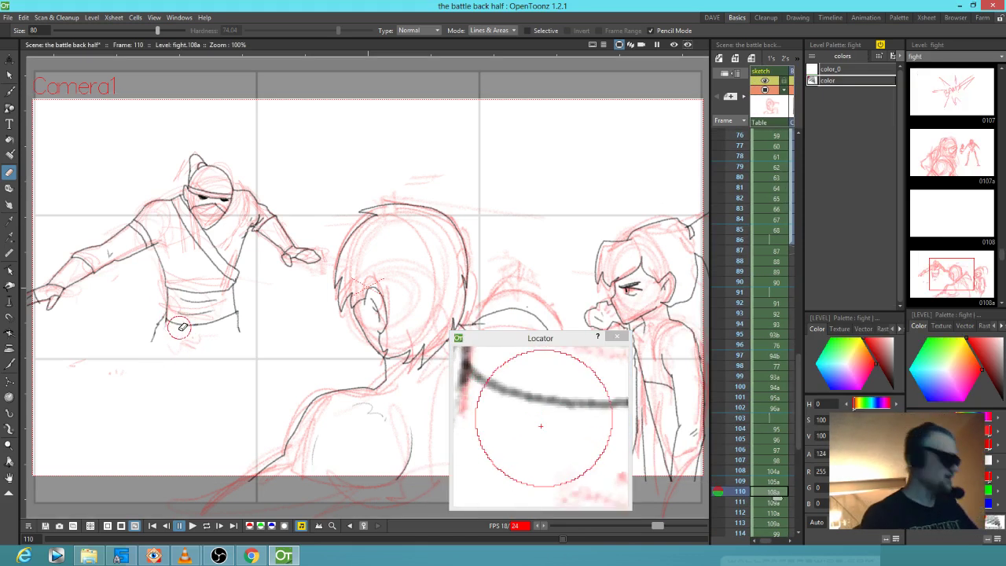
Sketch the background ninja's rounded hips in rough red strokes below the waist section with the brush
key("b")
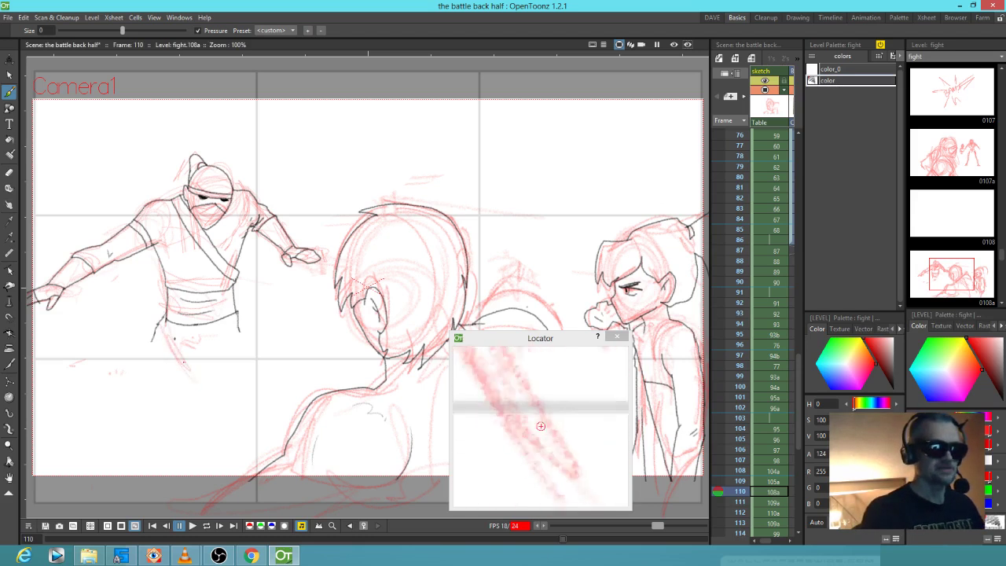
left_click_drag(187, 365, 239, 319)
left_click_drag(237, 306, 210, 358)
left_click_drag(164, 324, 188, 362)
left_click_drag(181, 310, 232, 316)
mouse_move(170, 329)
left_mouse_down()
mouse_move(225, 335)
mouse_move(230, 302)
left_mouse_up()
mouse_move(190, 322)
left_mouse_down()
mouse_move(221, 324)
mouse_move(211, 366)
left_mouse_up()
left_click_drag(251, 313, 214, 364)
left_click_drag(238, 332, 189, 365)
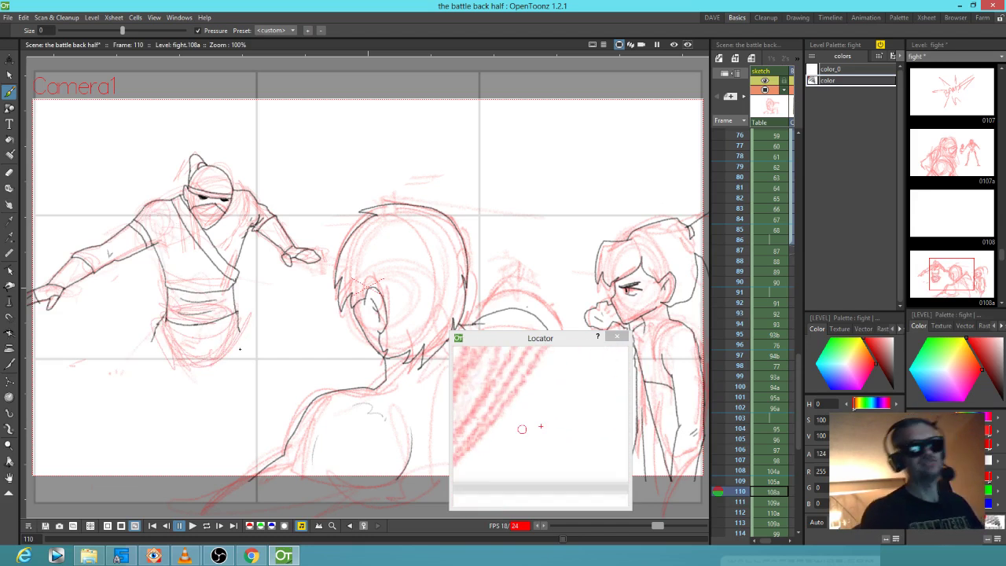
Try sketching the background ninja's spread legs and feet in rough red strokes below the hips at frame 110
mouse_move(239, 318)
left_mouse_down()
mouse_move(241, 389)
mouse_move(243, 338)
mouse_move(234, 390)
mouse_move(219, 344)
mouse_move(205, 374)
mouse_move(228, 407)
mouse_move(189, 452)
mouse_move(200, 449)
mouse_move(205, 466)
mouse_move(191, 491)
left_mouse_up()
left_click_drag(149, 338, 74, 459)
left_click_drag(197, 359, 123, 426)
mouse_move(140, 351)
left_mouse_down()
mouse_move(107, 394)
mouse_move(121, 423)
mouse_move(76, 466)
left_mouse_up()
mouse_move(91, 428)
left_mouse_down()
mouse_move(83, 445)
mouse_move(114, 451)
left_mouse_up()
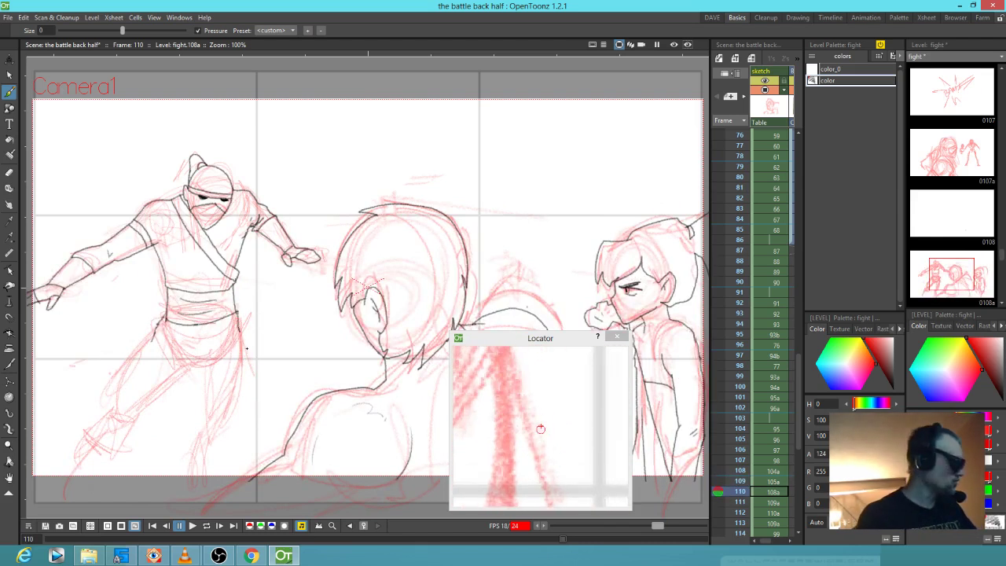
Select the ninja's near-vertical leg sketch with a freehand selection, rotate it about 22 degrees and shift it up under the hip
key("s")
mouse_move(250, 343)
left_mouse_down()
mouse_move(220, 363)
mouse_move(189, 487)
mouse_move(263, 370)
left_mouse_up()
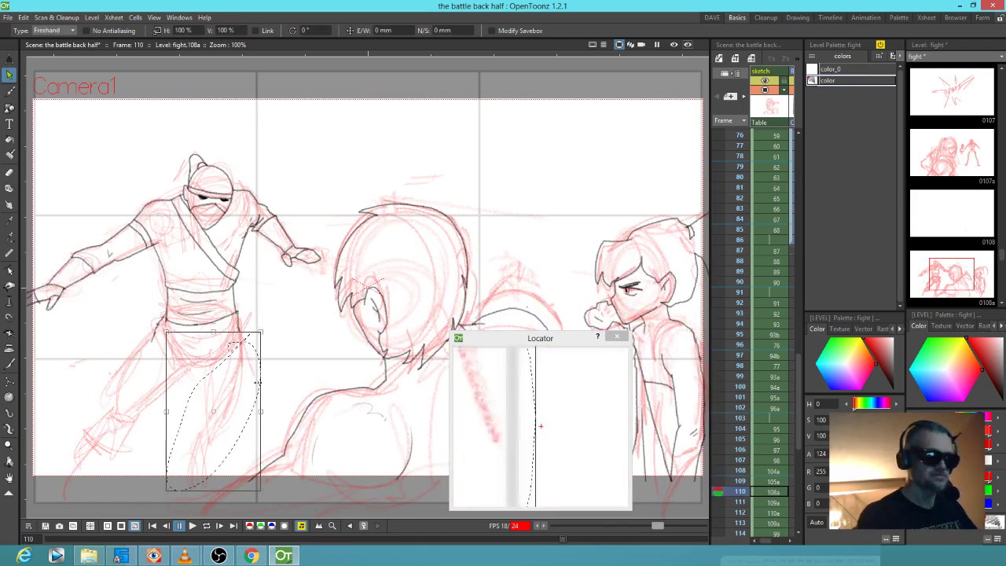
mouse_move(265, 328)
left_mouse_down()
mouse_move(237, 370)
mouse_move(253, 377)
left_mouse_up()
left_click_drag(264, 301, 254, 297)
left_click_drag(253, 368, 249, 365)
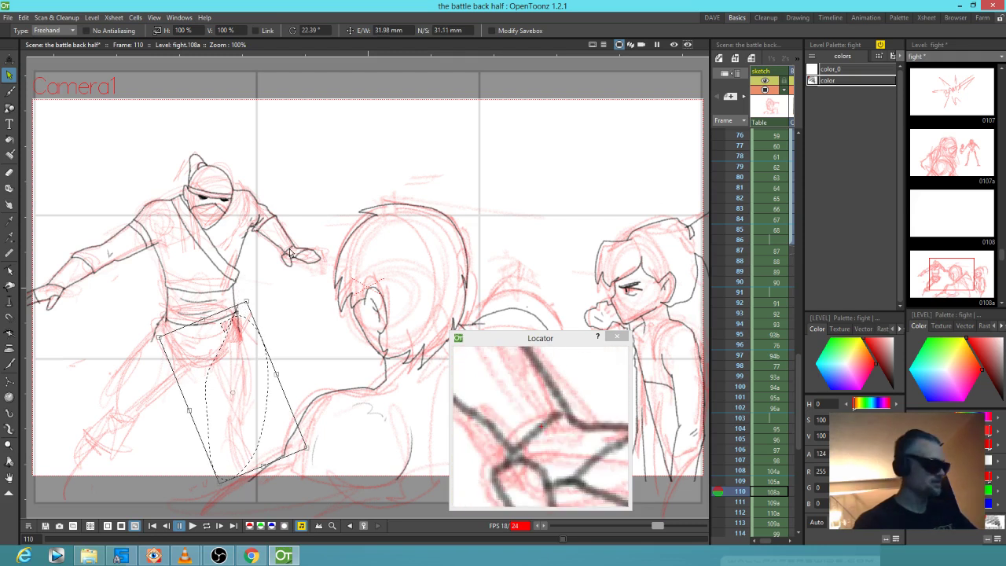
key("Down")
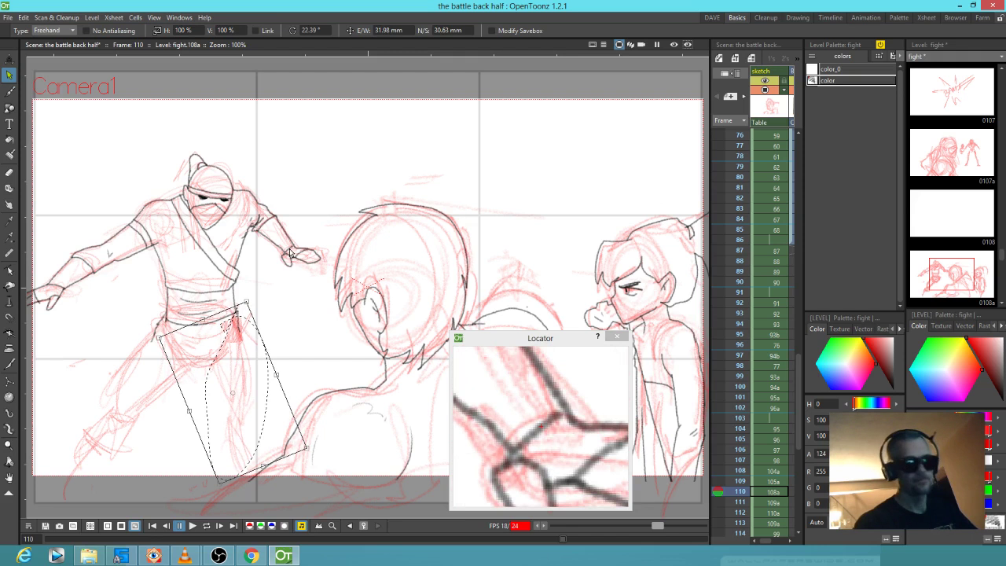
Compare the background ninja's pose across the sketch column's drawings at frames 108 to 112
left_click(772, 501)
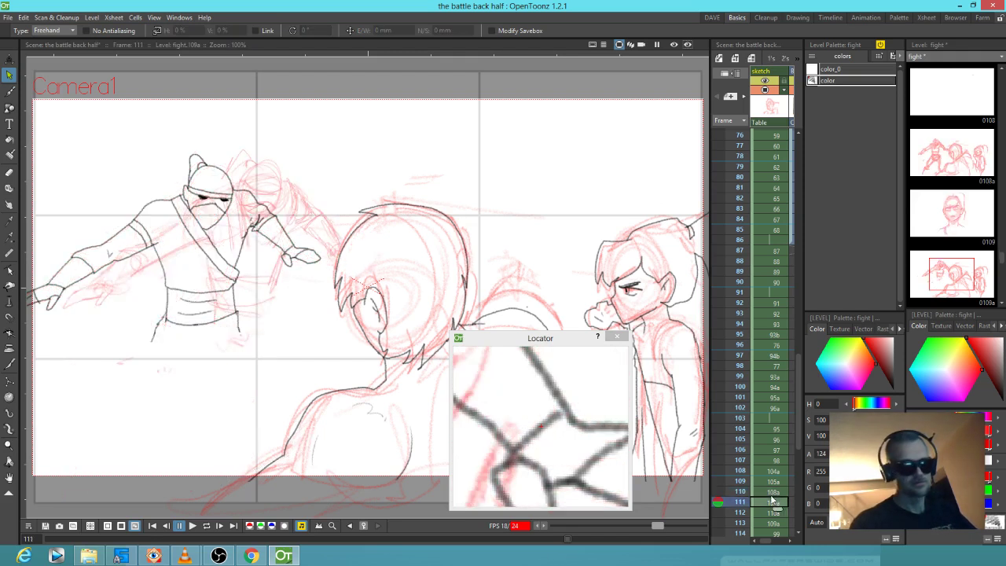
left_click_drag(772, 494, 770, 511)
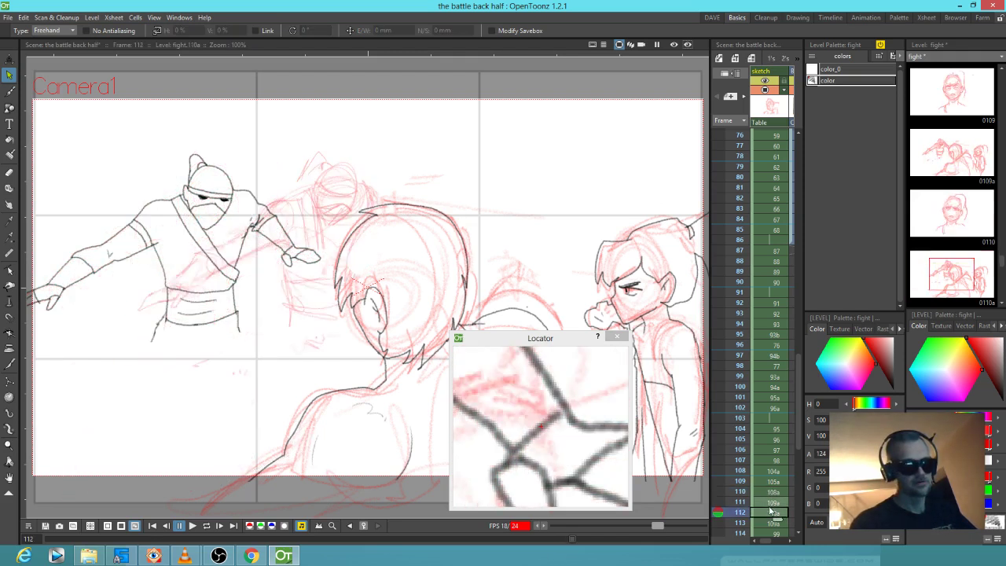
left_click(774, 492)
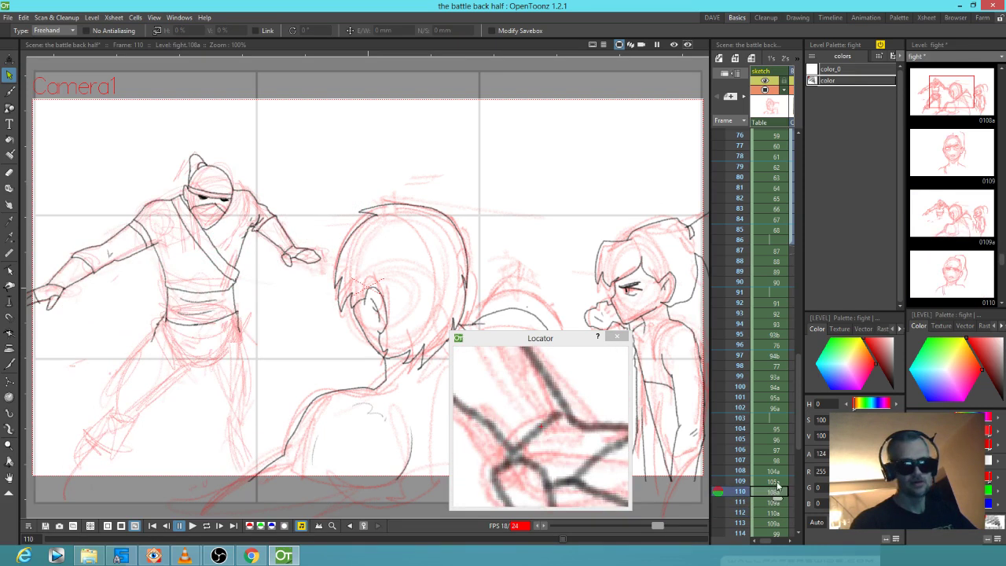
left_click(774, 481)
left_click(776, 471)
left_click(774, 481)
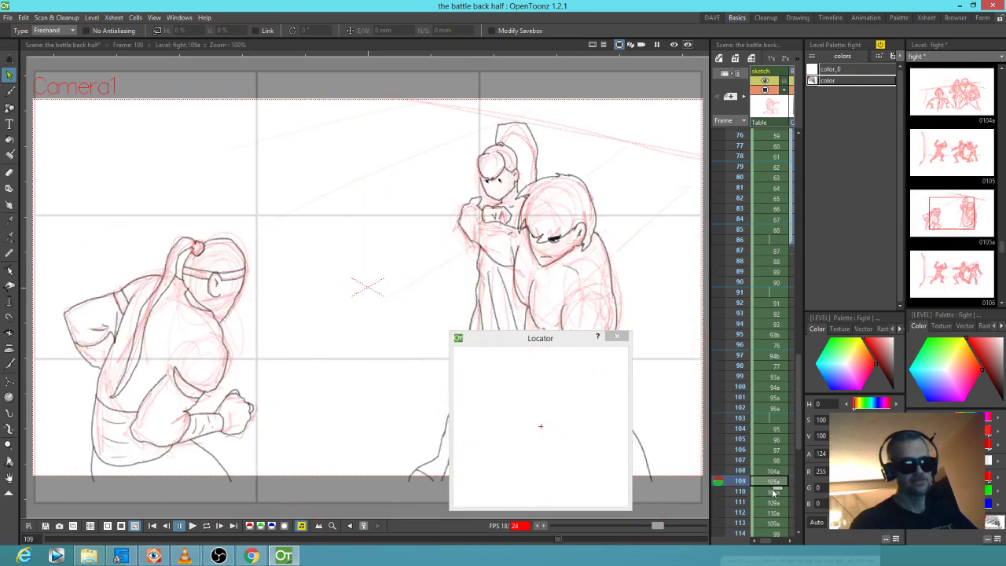
left_click(775, 492)
left_click(775, 503)
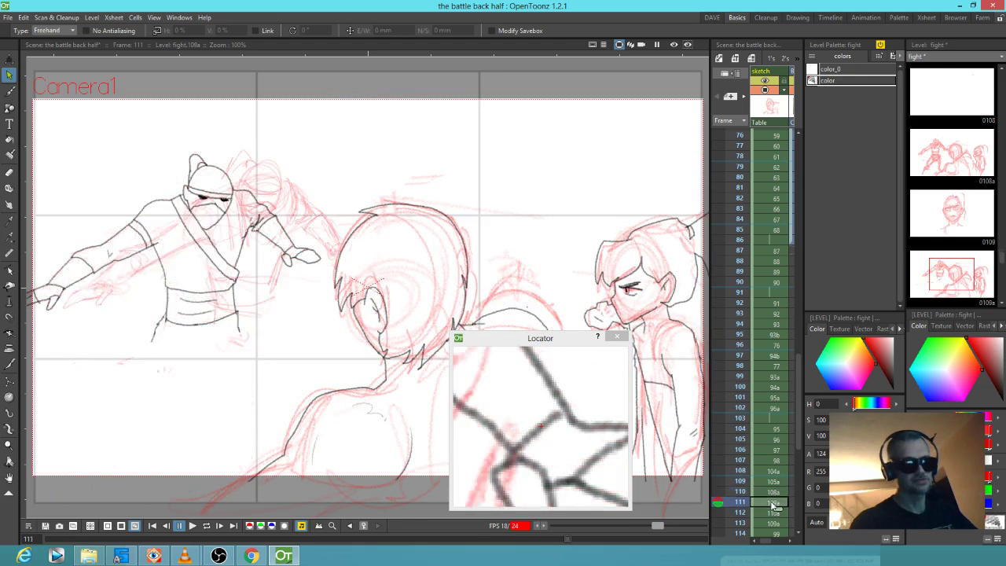
left_click(774, 512)
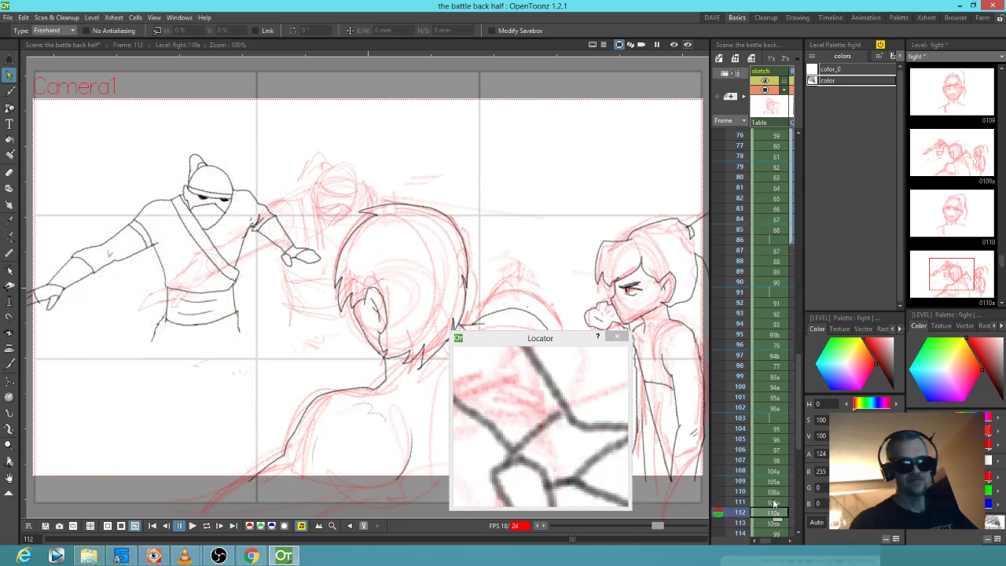
left_click(775, 503)
left_click(774, 492)
left_click(775, 503)
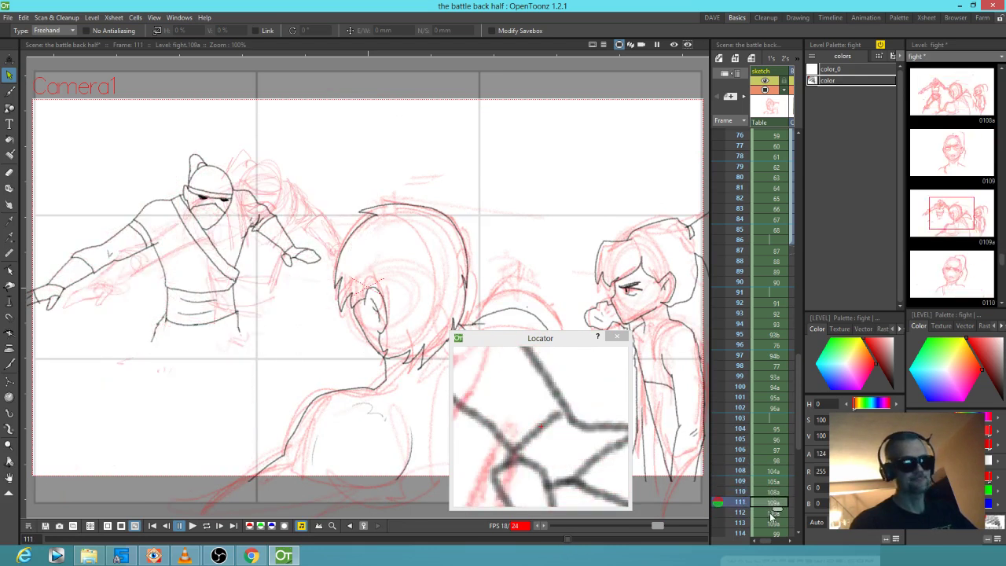
left_click(774, 512)
left_click(774, 503)
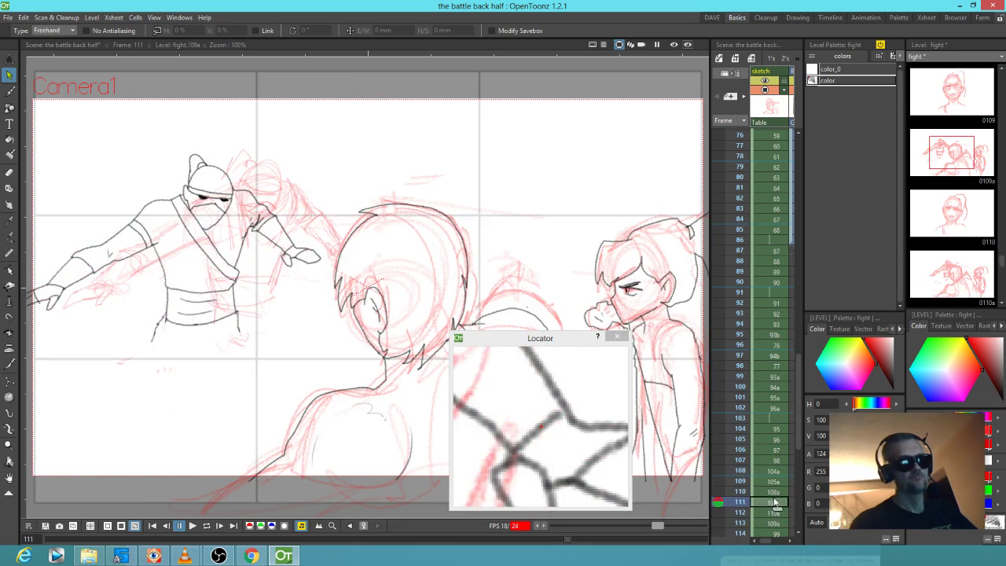
left_click(775, 492)
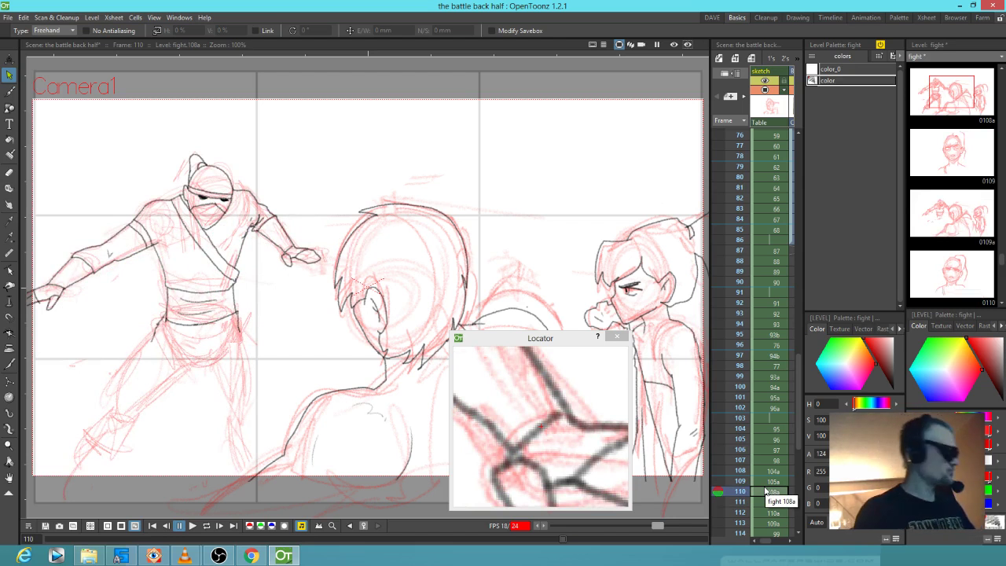
Erase the ninja's red hip and leg sketch from drawing 108a with the size 80 eraser
key("e")
mouse_move(212, 470)
left_mouse_down()
mouse_move(193, 446)
mouse_move(208, 381)
mouse_move(232, 341)
mouse_move(176, 336)
mouse_move(187, 348)
mouse_move(92, 393)
mouse_move(81, 432)
mouse_move(146, 415)
mouse_move(211, 372)
mouse_move(241, 314)
mouse_move(197, 339)
mouse_move(188, 379)
left_mouse_up()
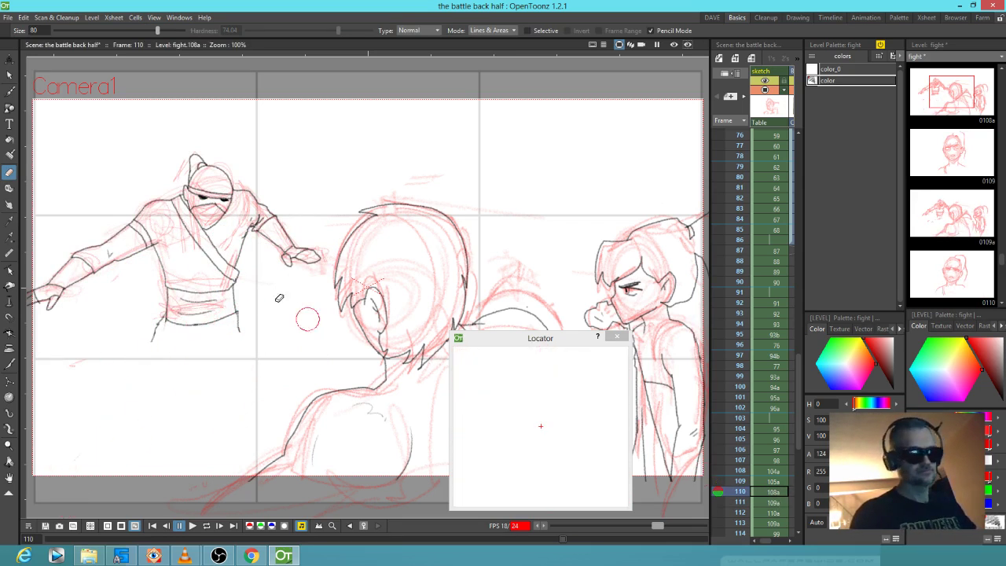
Flip back and forth through frames 110 to 112 to examine the background ninja's movement
key("Down")
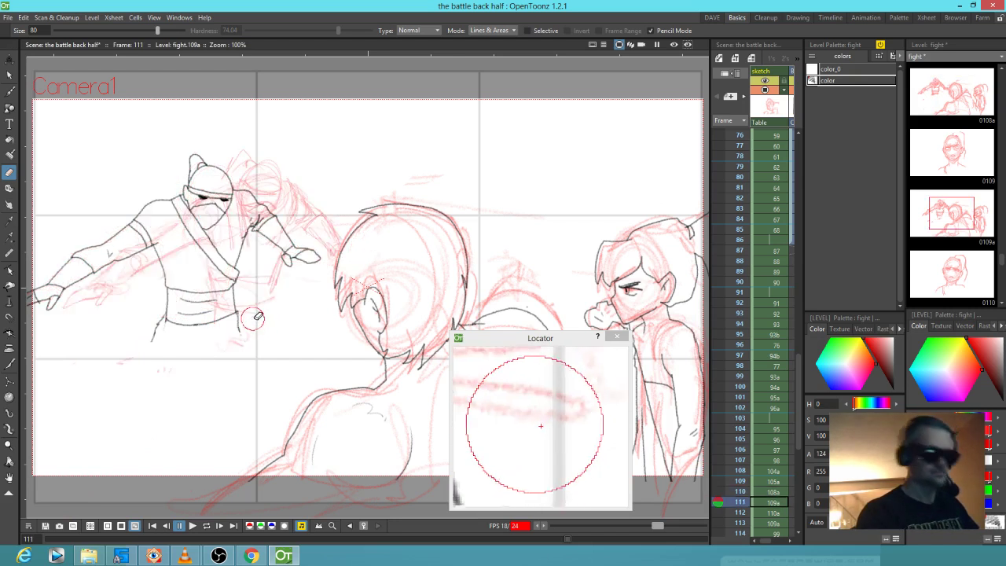
key("Down")
key("Up")
key("Up")
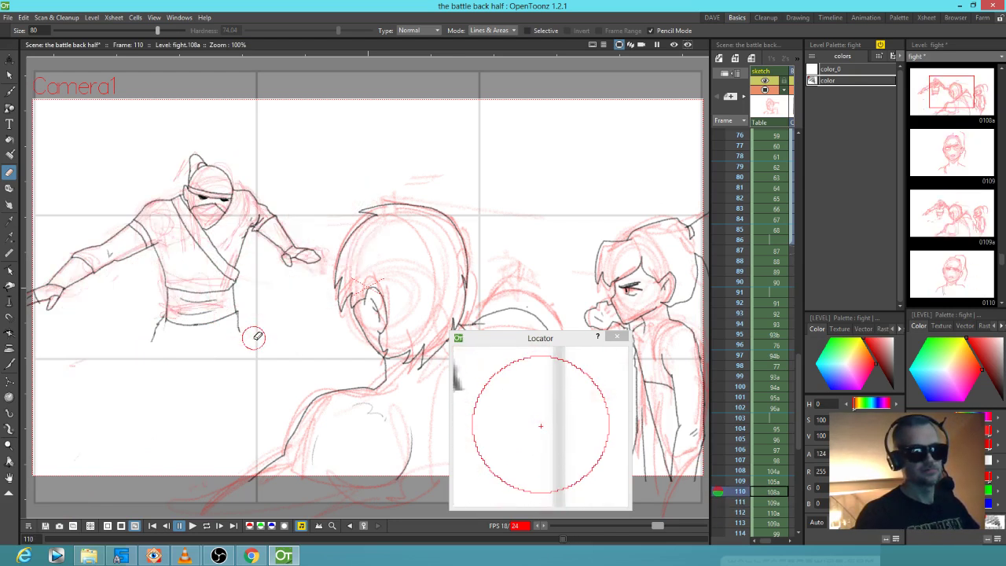
key("Down")
key("Down")
key("comma")
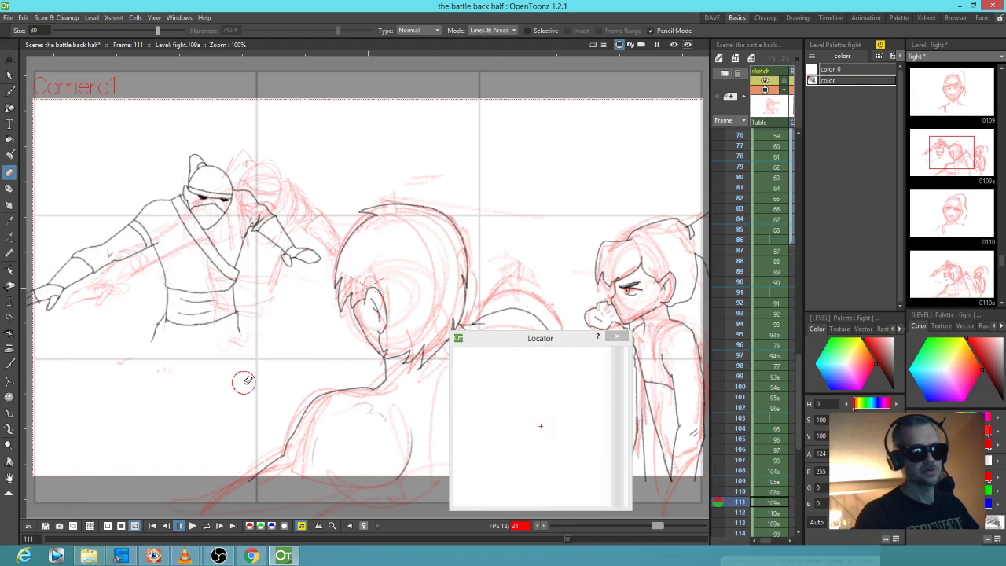
key("comma")
key("period")
key("Down")
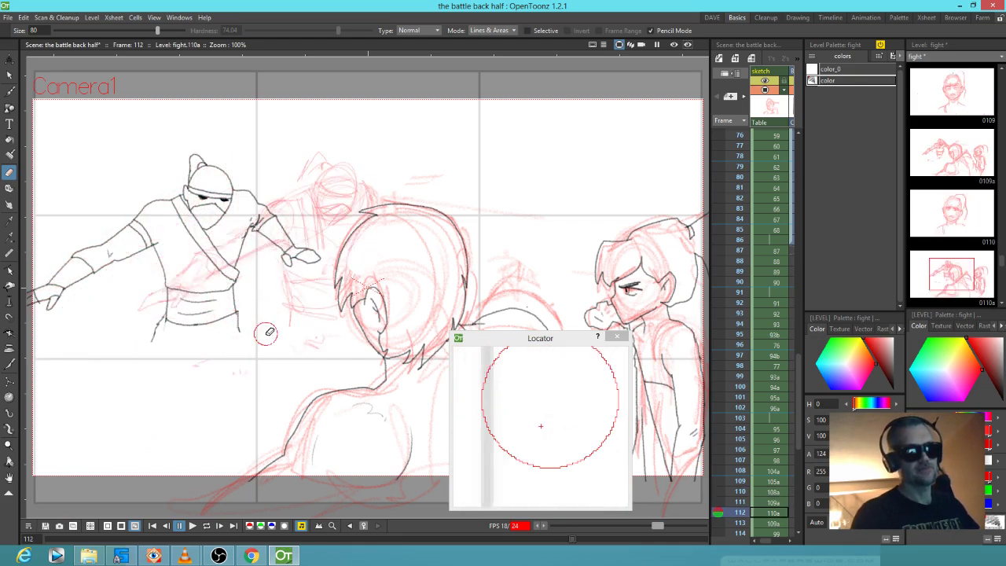
key("Up")
key("Up")
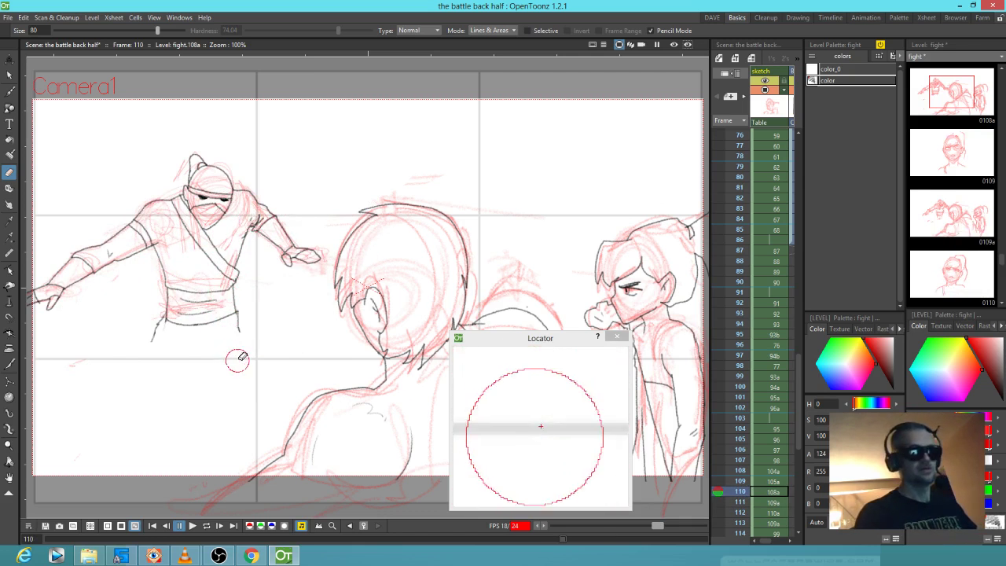
key("period")
key("comma")
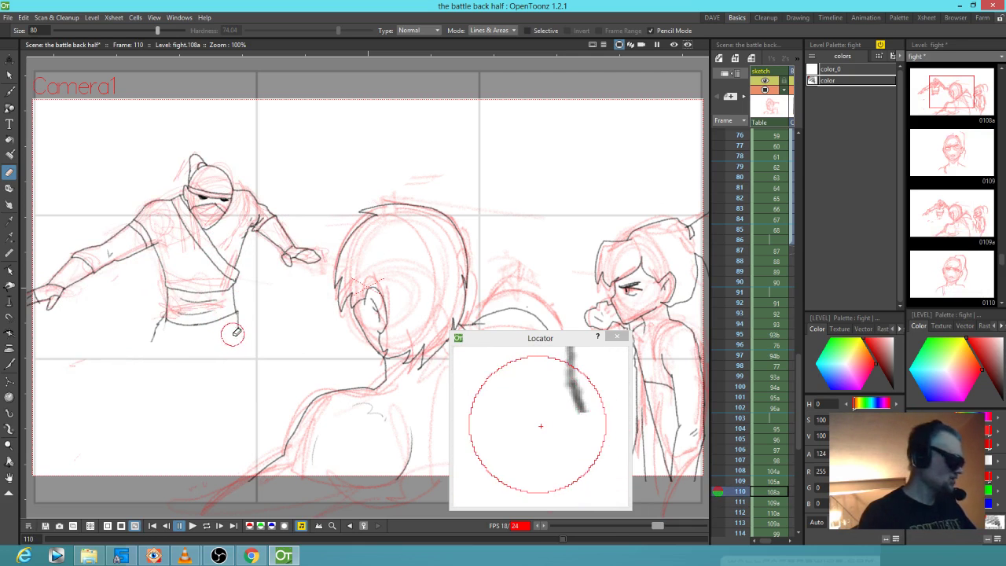
Move the Locator window off the middle characters and sketch light leg guide lines below the ninja's waist at frame 111 with the brush
key("b")
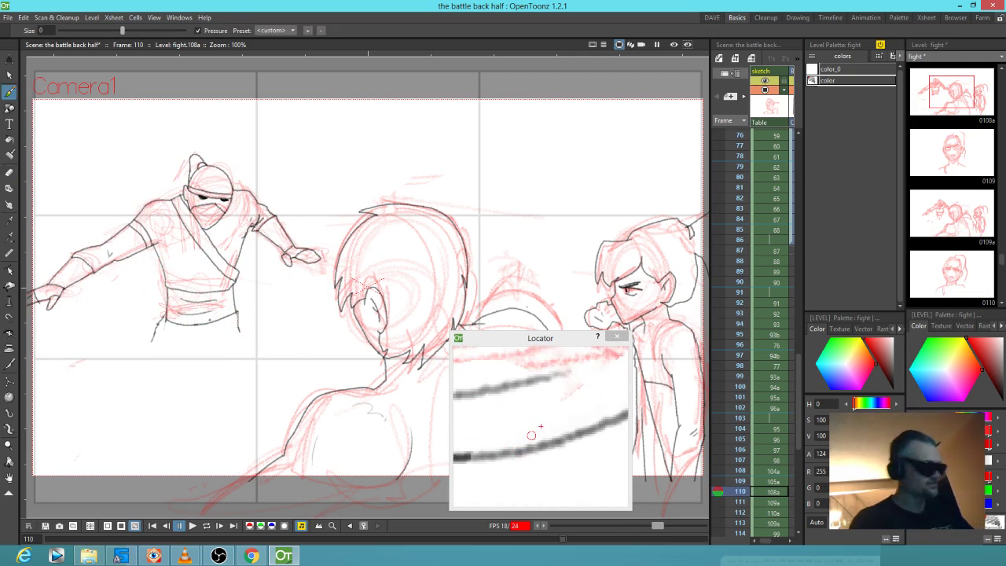
key("period")
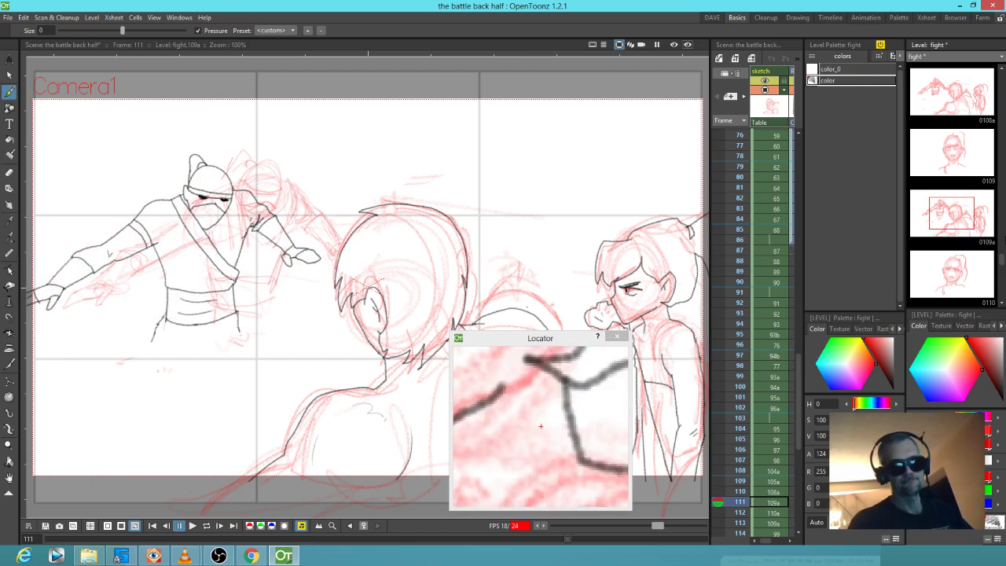
left_click_drag(558, 344, 776, 320)
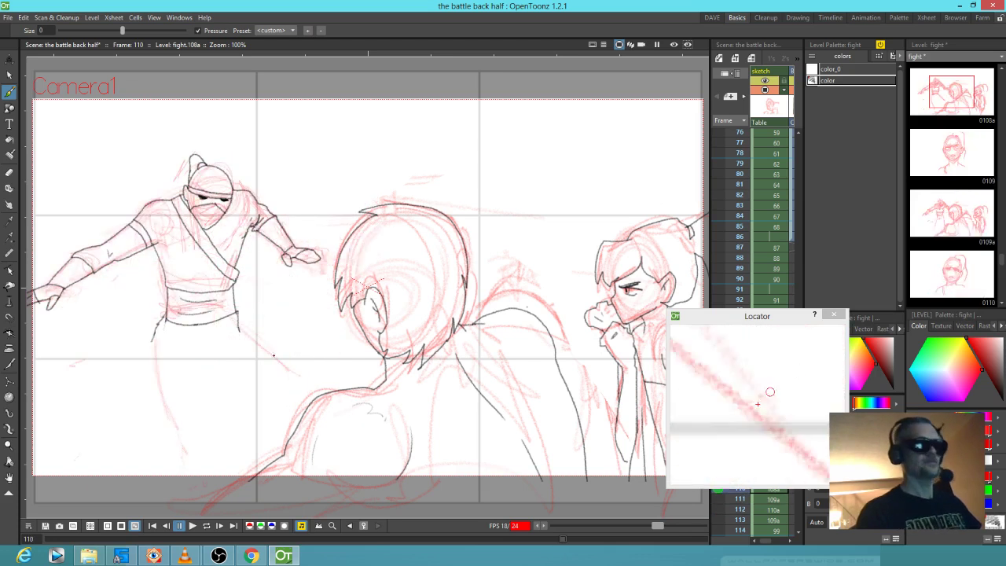
key("a")
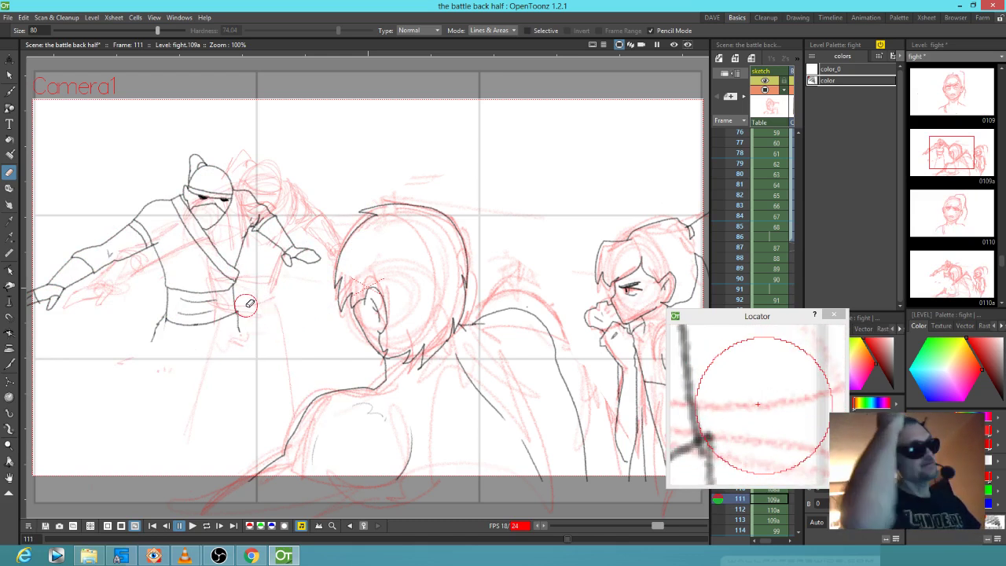
Hide the ink column's drawings from the camera view
left_click(763, 206)
left_click_drag(778, 238, 707, 239)
mouse_move(758, 209)
left_mouse_down()
mouse_move(702, 228)
mouse_move(700, 242)
left_mouse_up()
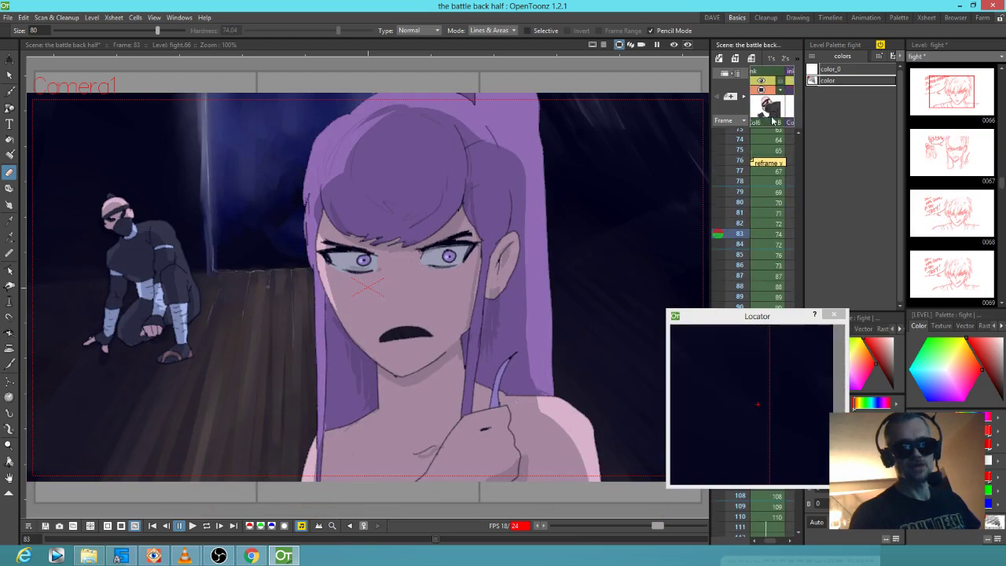
left_click(761, 92)
Bring the sketch column back into view, return to frame 111 and move the Locator window clear of the canvas
scroll(751, 243, "left", 5)
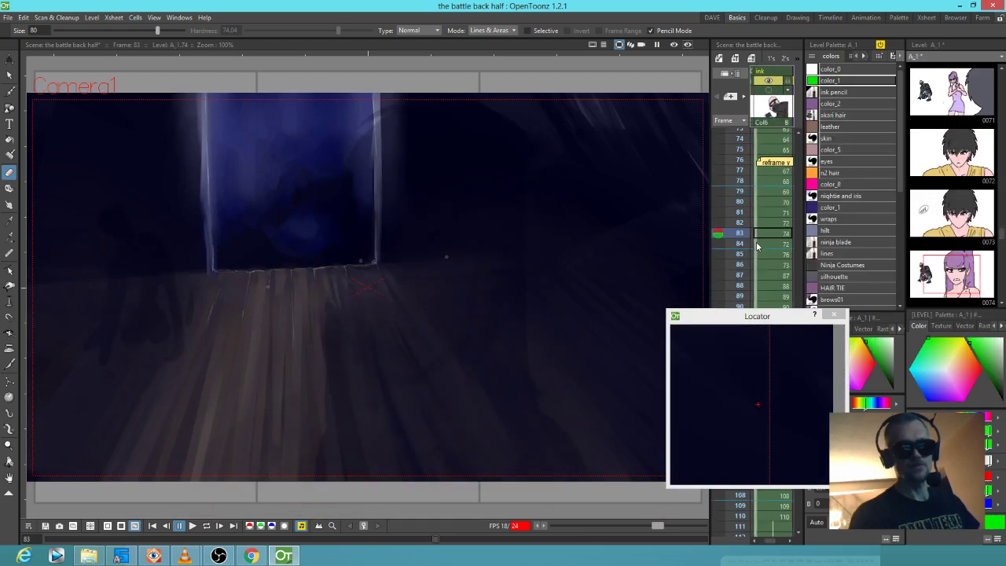
left_click_drag(822, 258, 836, 243)
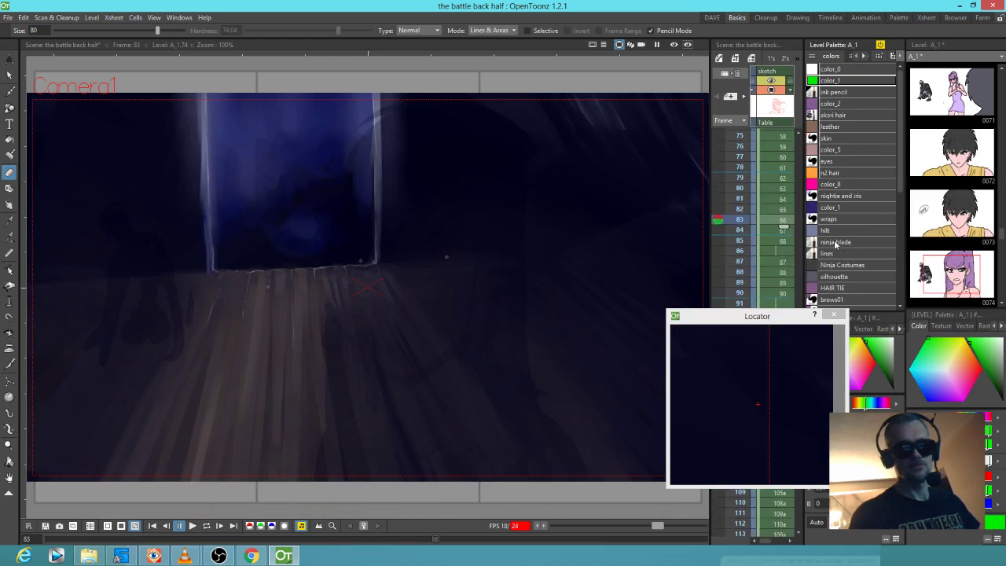
mouse_move(740, 222)
left_mouse_down()
mouse_move(730, 335)
mouse_move(735, 253)
mouse_move(732, 289)
left_mouse_up()
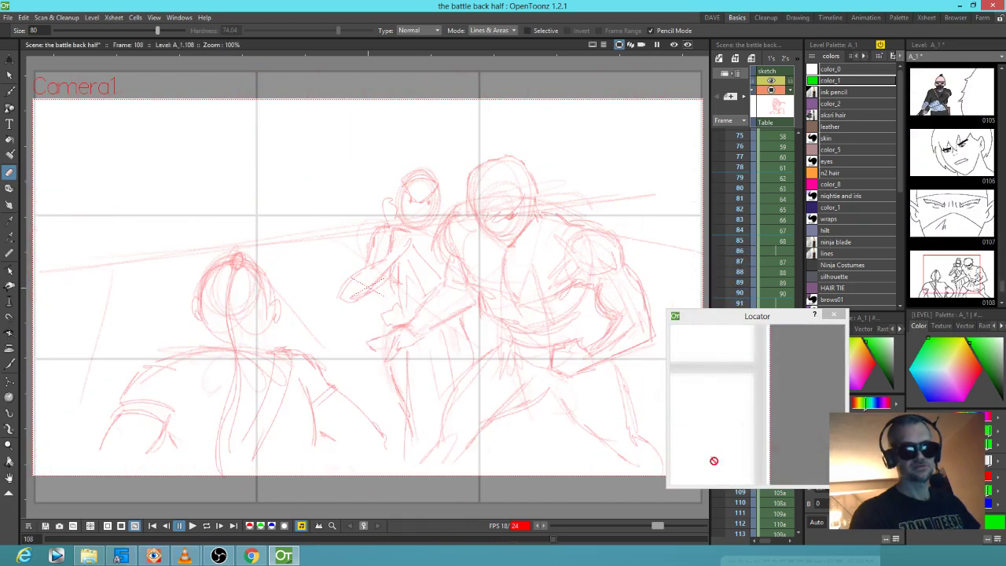
left_click_drag(752, 326, 805, 334)
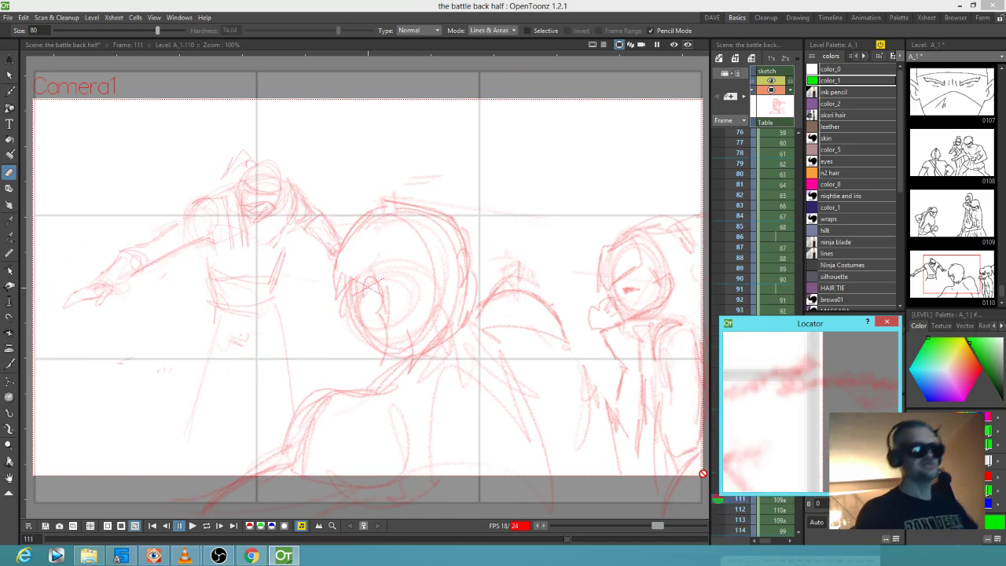
Close the Locator window and rough in the ninja's spread, bent legs on sketch drawing 109a at frame 111 with the brush
key("b")
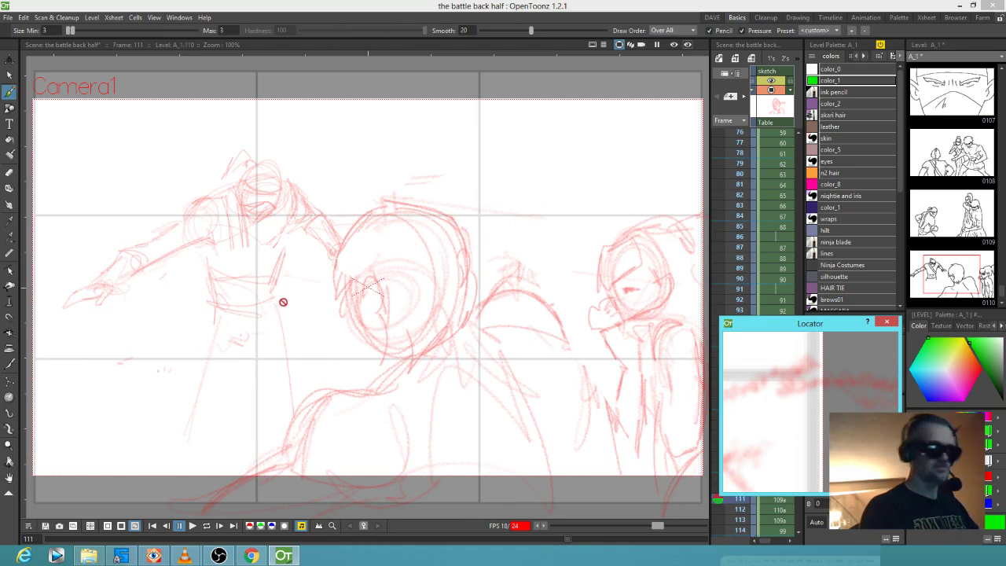
left_click(815, 306)
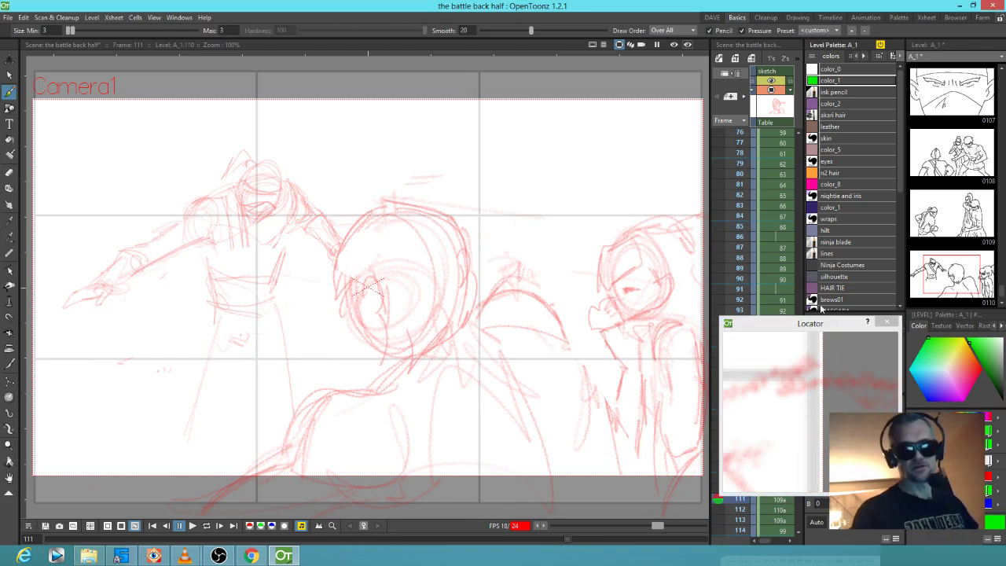
left_click(886, 322)
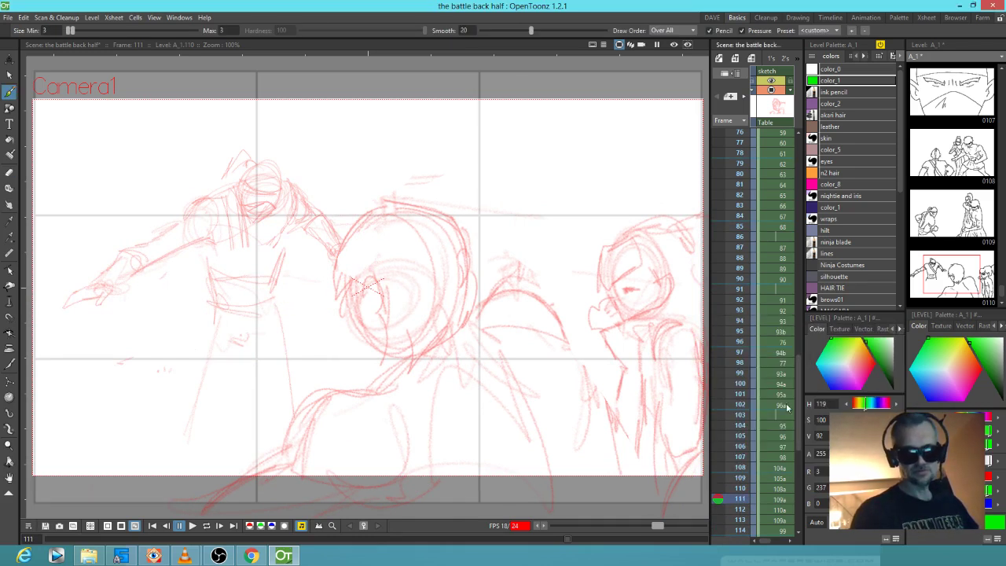
left_click(778, 500)
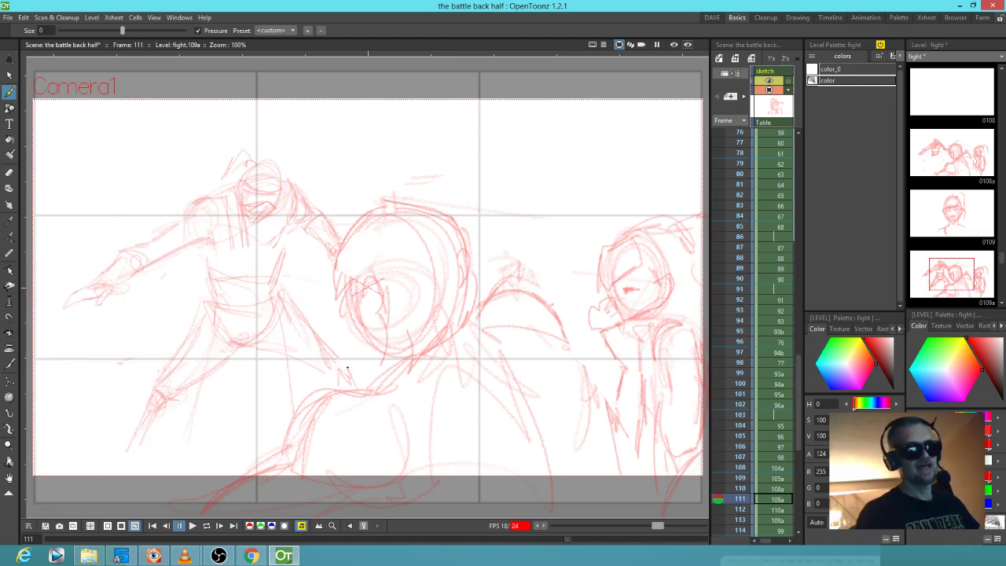
Lasso the ninja on drawing 108a at frame 110, shift him 9.79 mm across and 36.89 mm down, and rotate him 8.21°
key("Up")
left_click_drag(287, 317, 338, 301)
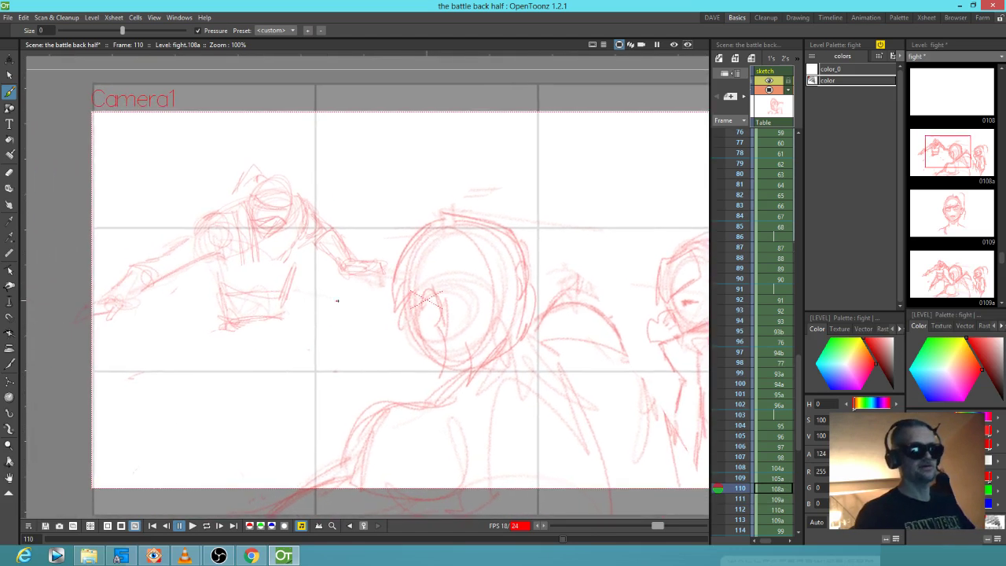
key("s")
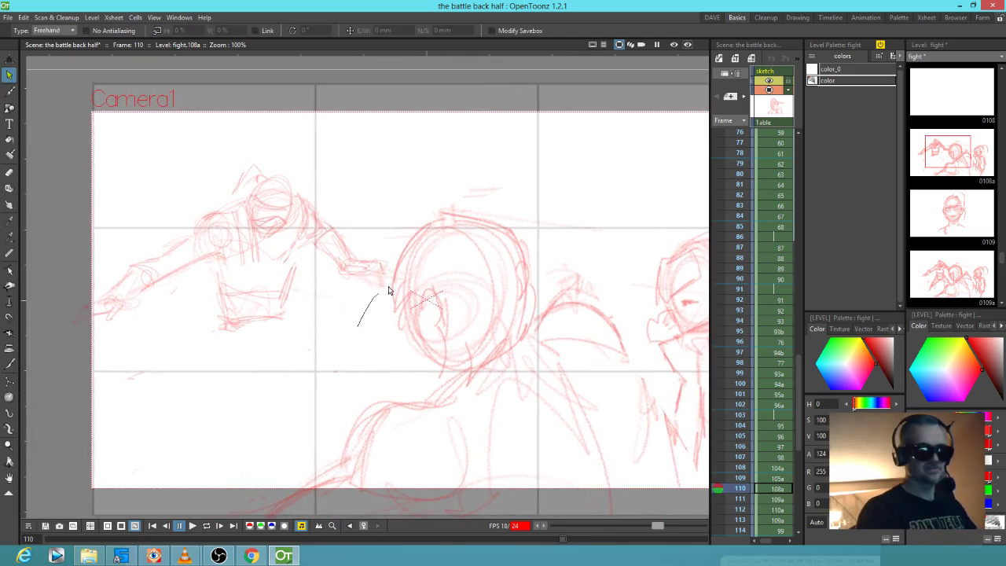
mouse_move(324, 165)
left_mouse_down()
mouse_move(64, 312)
mouse_move(182, 412)
mouse_move(308, 362)
mouse_move(368, 313)
left_mouse_up()
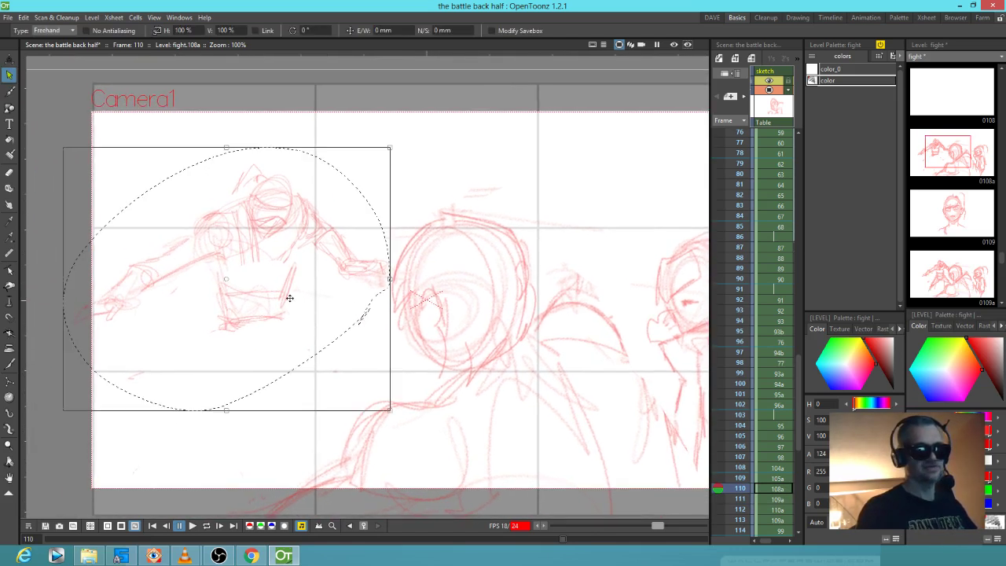
mouse_move(257, 299)
left_mouse_down()
mouse_move(265, 319)
mouse_move(267, 309)
left_mouse_up()
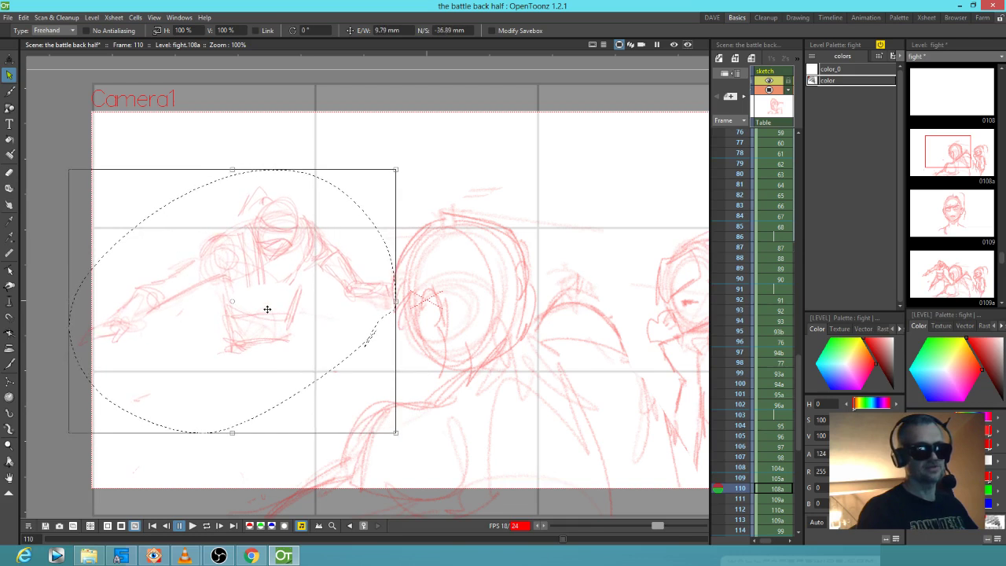
left_click_drag(399, 168, 400, 162)
left_click_drag(386, 142, 387, 140)
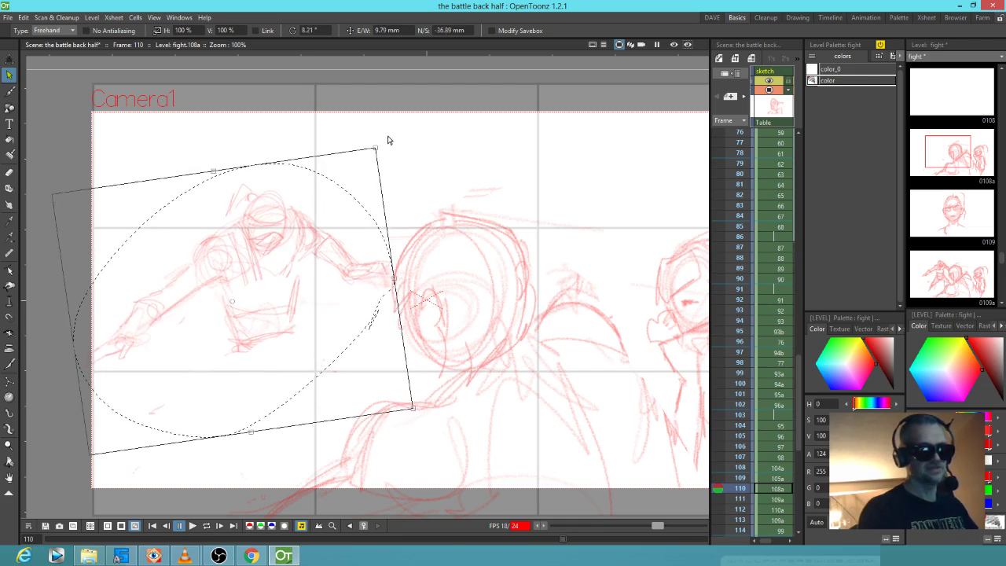
Lasso the ninja on drawing 110a at frame 112, rotate him -9.32°, and shift him by -31.68 mm E/W and -32.22 mm N/S
key("Down")
key("Down")
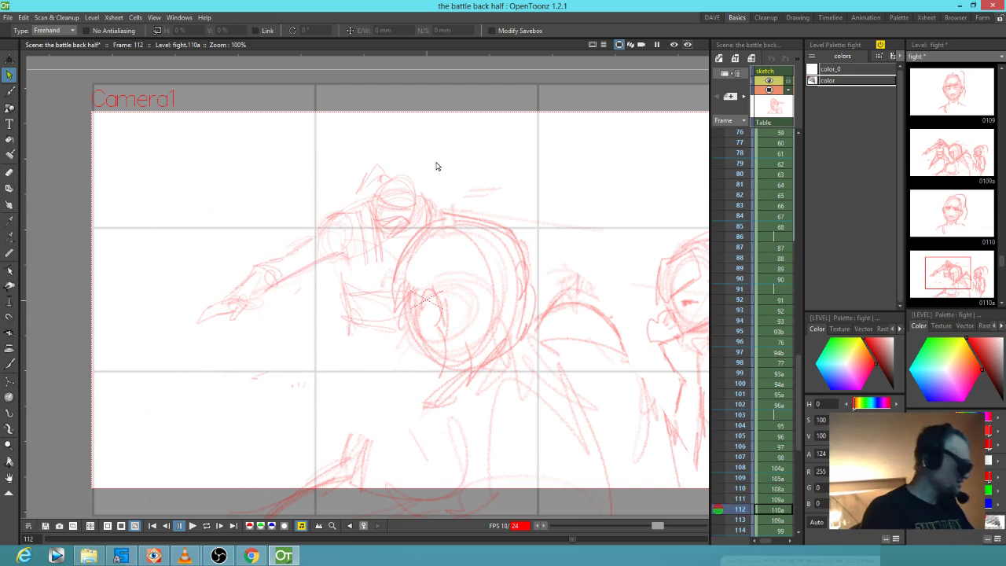
mouse_move(435, 159)
left_mouse_down()
mouse_move(210, 249)
mouse_move(167, 348)
mouse_move(344, 362)
mouse_move(381, 347)
mouse_move(394, 319)
mouse_move(397, 251)
mouse_move(452, 208)
mouse_move(464, 169)
mouse_move(425, 155)
left_mouse_up()
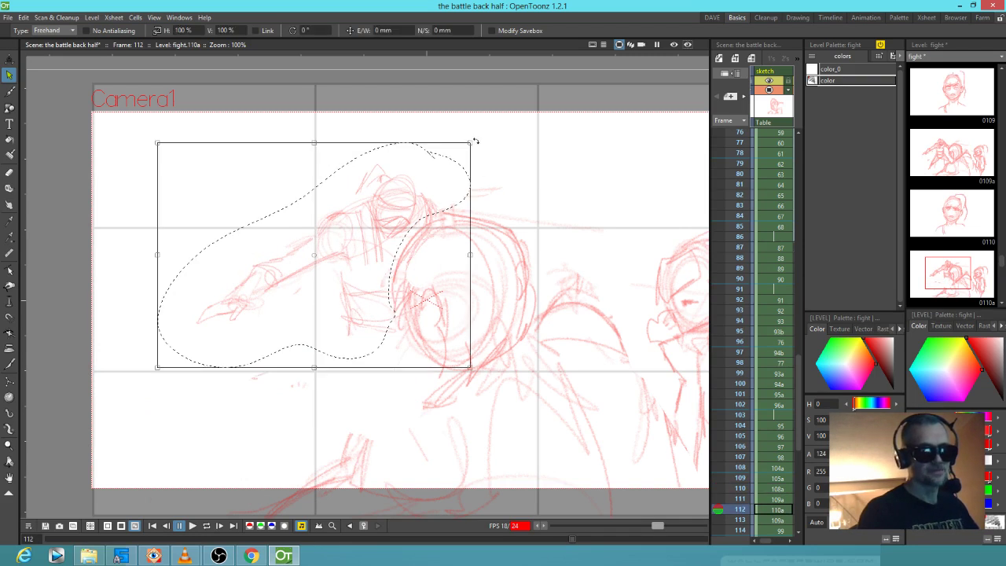
left_click_drag(483, 147, 496, 164)
left_click_drag(364, 276, 339, 303)
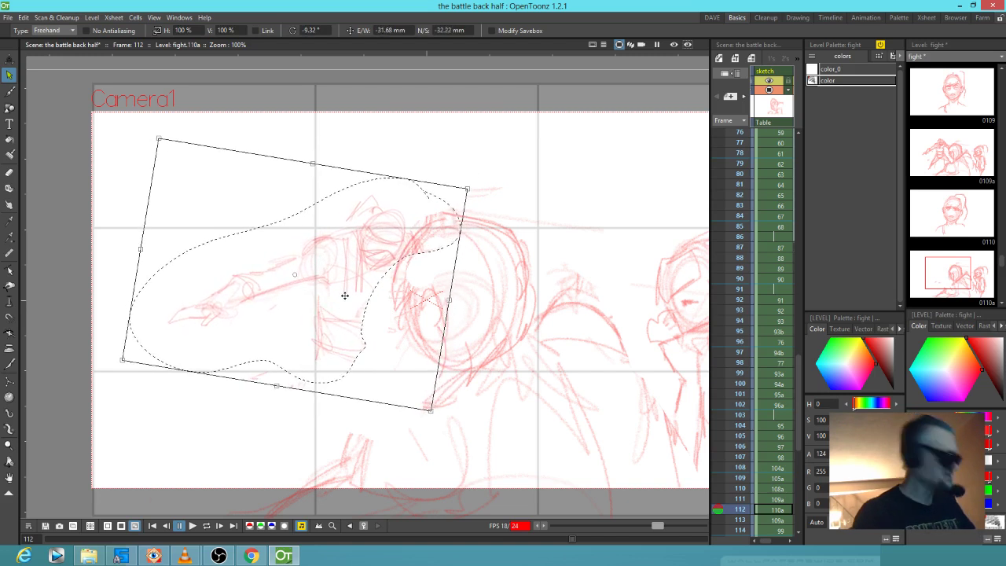
Flip back and forth through frames 110 to 114 to examine the ninja's movement between the repositioned poses
key("Up")
key("Up")
key("Down")
key("Down")
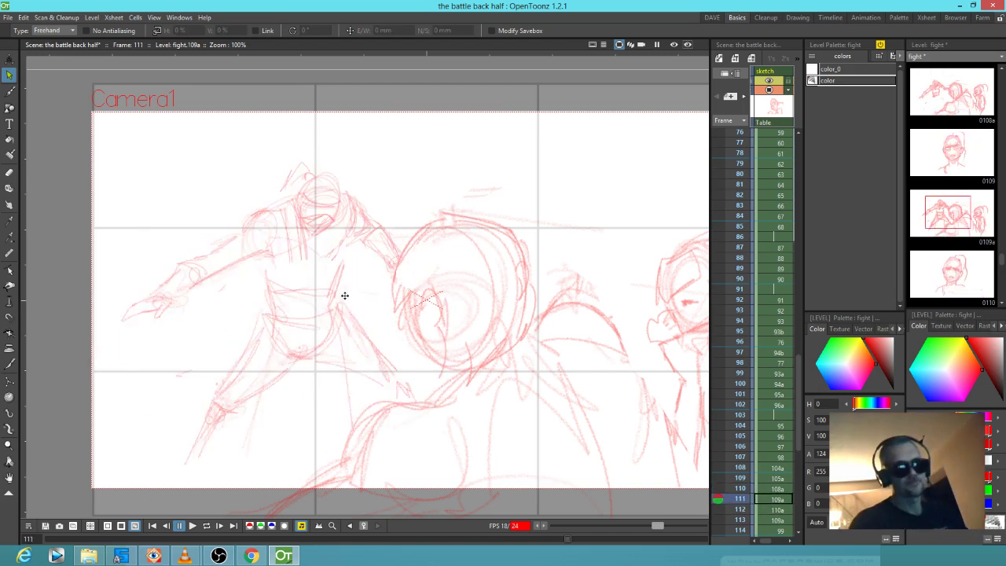
key("Up")
key("Up")
key("Down")
key("Down")
key("Down")
key("Up")
key("Down")
key("Down")
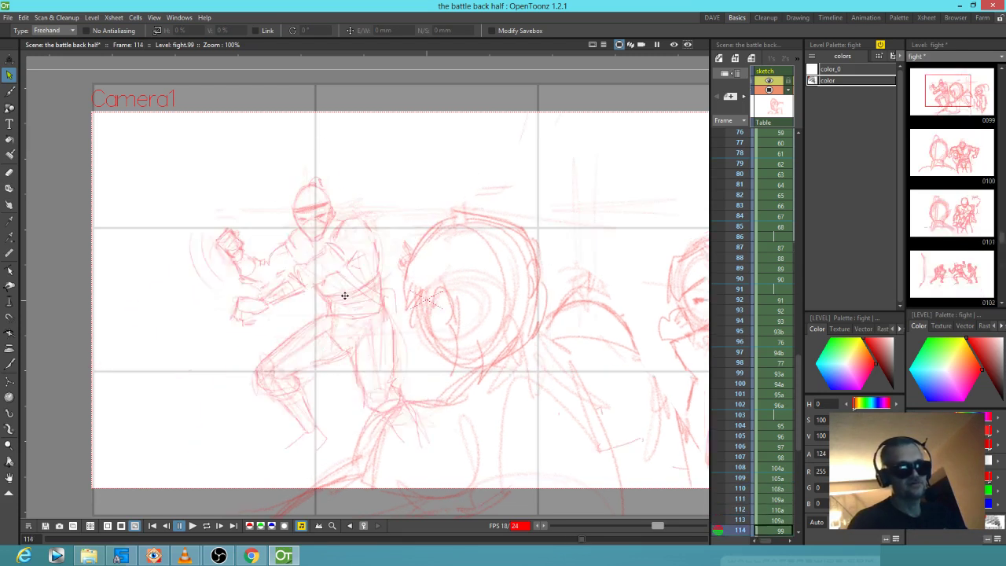
key("Up")
key("Up")
key("Up")
key("Up")
key("Down")
key("Up")
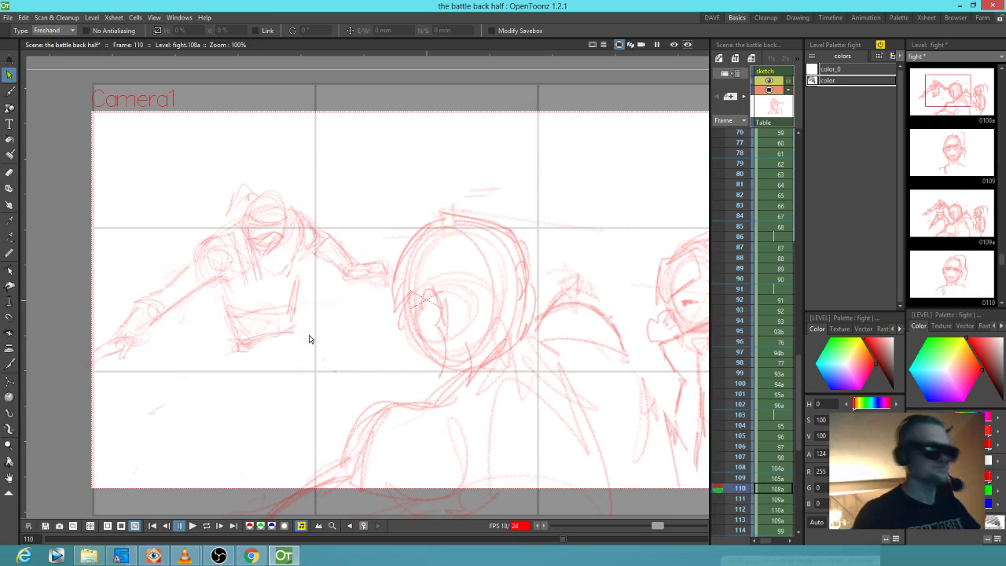
Mark the ninja's front knee with a small circle and rough in a far-leg guide line on drawing 108a with the brush
key("b")
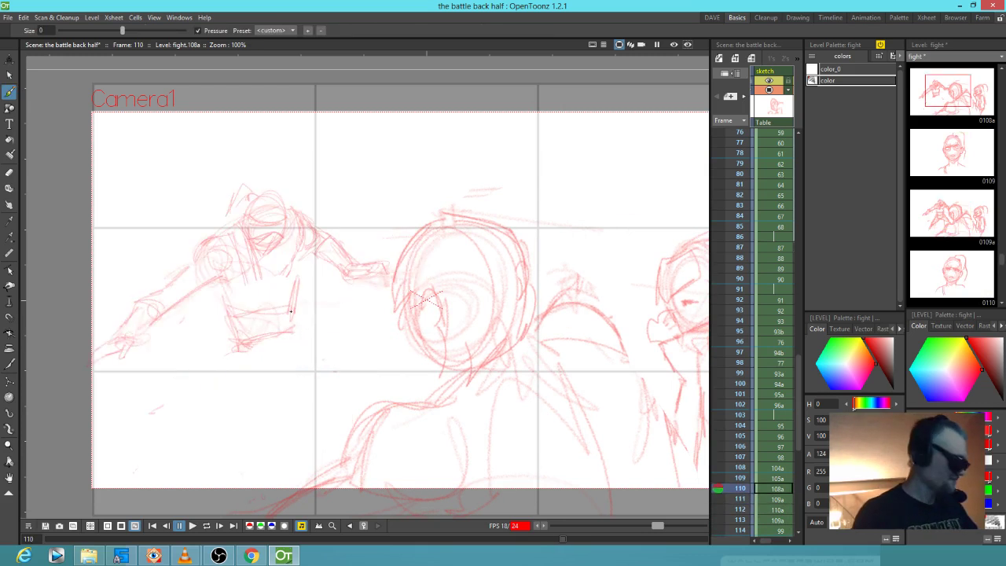
key("Up")
key("Down")
key("Down")
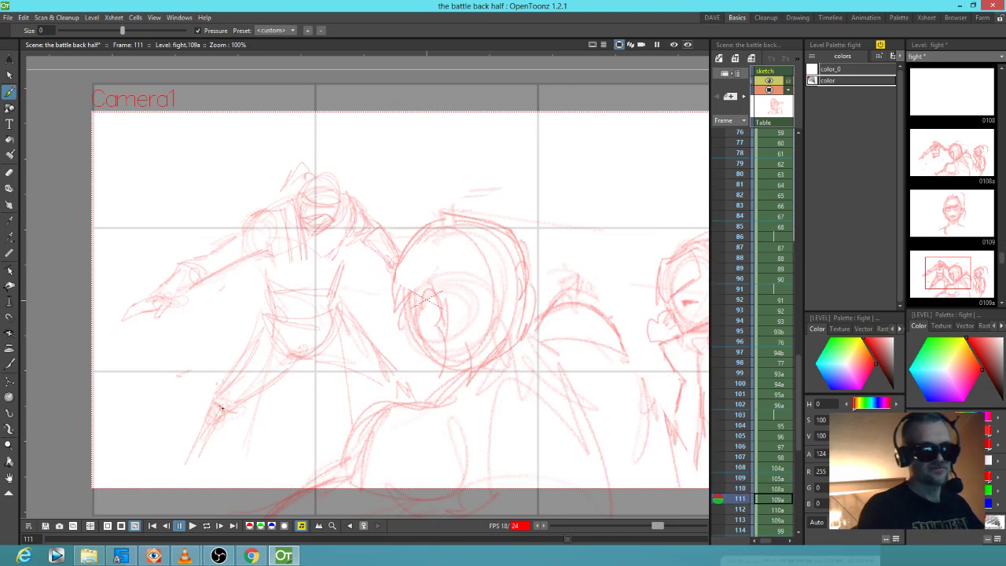
key("Up")
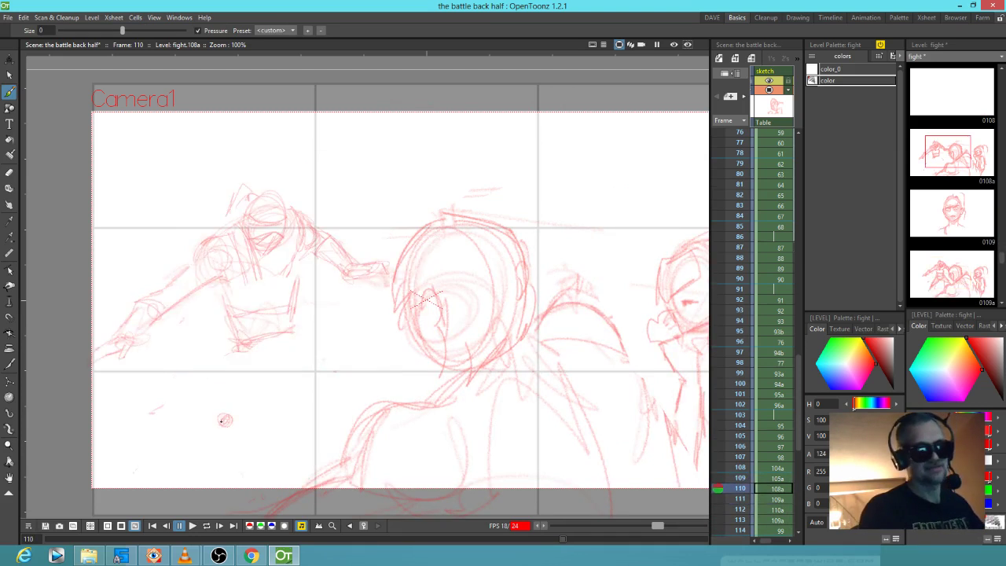
key("Down")
key("Down")
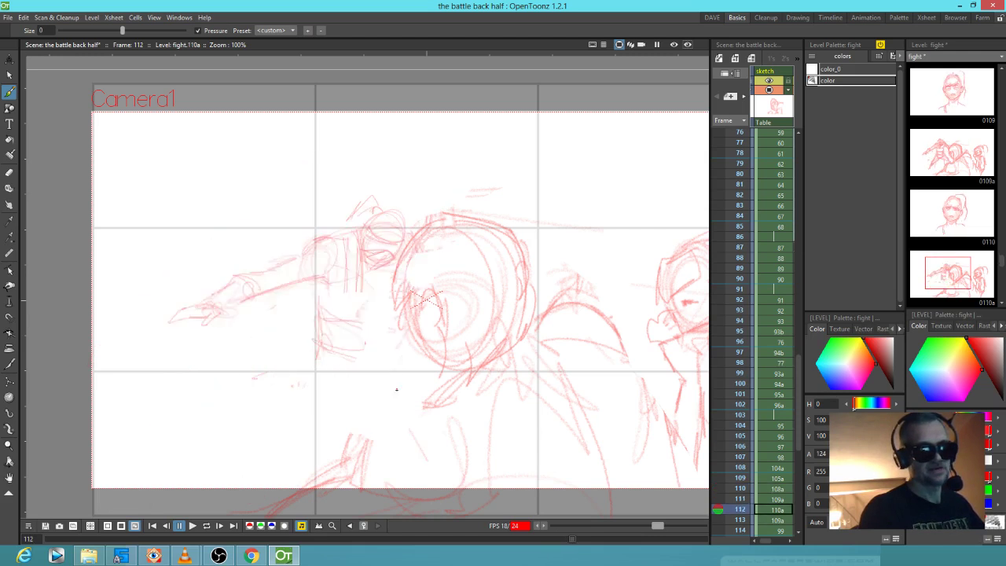
key("Up")
key("Up")
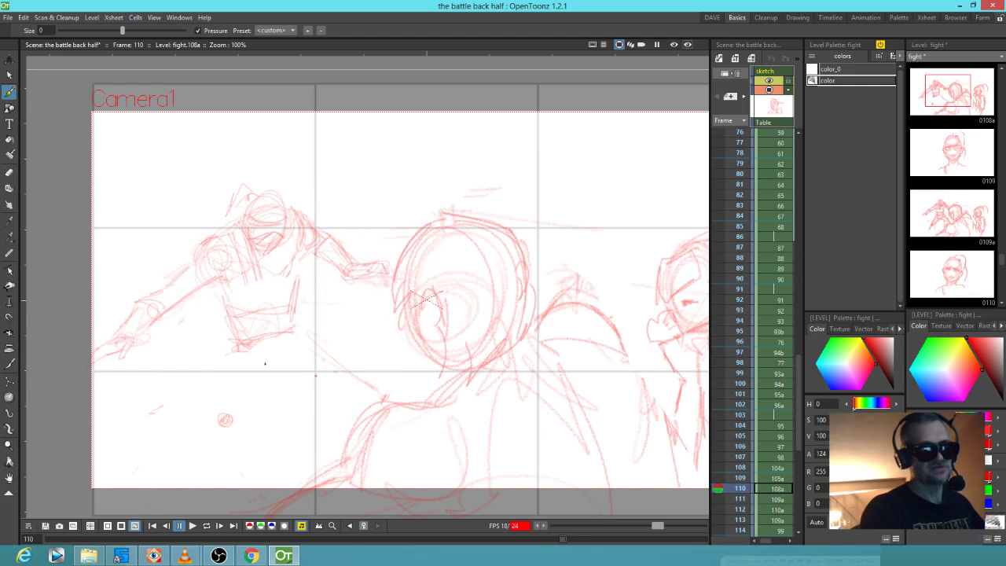
Rough in the ninja's bent front thigh and knee on drawing 110a at frame 112, checking against neighbouring frames
key("Down")
key("Up")
key("Down")
key("Down")
key("Up")
key("Down")
mouse_move(311, 350)
left_mouse_down()
mouse_move(227, 408)
mouse_move(250, 414)
mouse_move(337, 386)
mouse_move(393, 386)
left_mouse_up()
left_click_drag(286, 401, 409, 390)
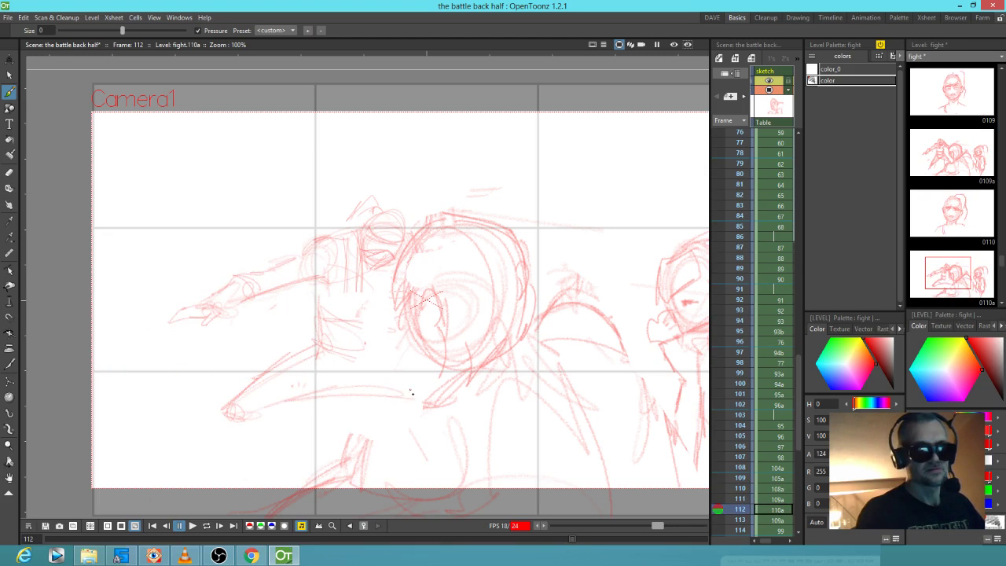
Compare the neighbouring leg poses and sketch the outer curve of the front thigh down to the knee on drawing 108a at frame 110
key("period")
key("comma")
key("comma")
key("comma")
key("period")
key("period")
key("comma")
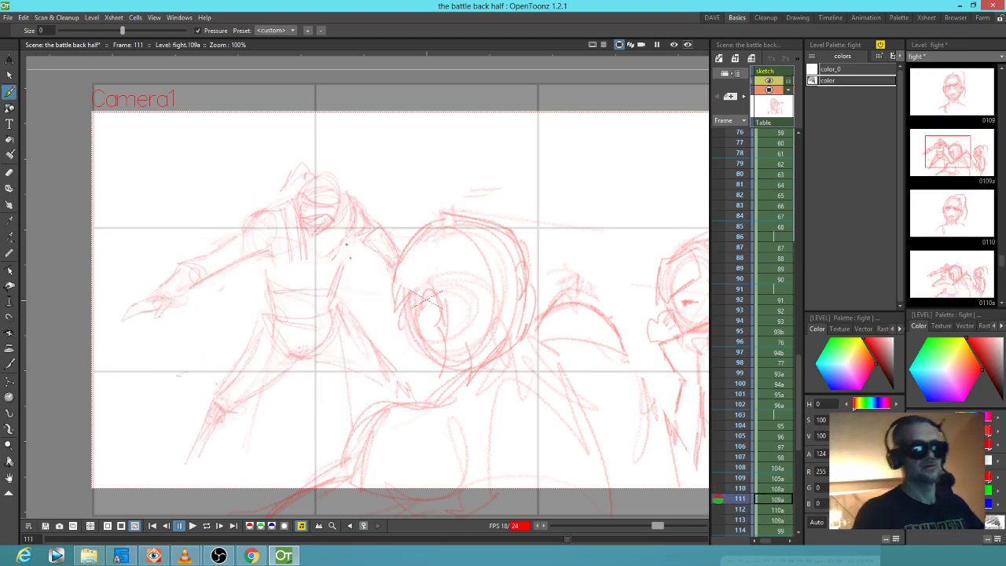
key("comma")
mouse_move(230, 342)
left_mouse_down()
mouse_move(212, 427)
mouse_move(236, 331)
mouse_move(208, 402)
left_mouse_up()
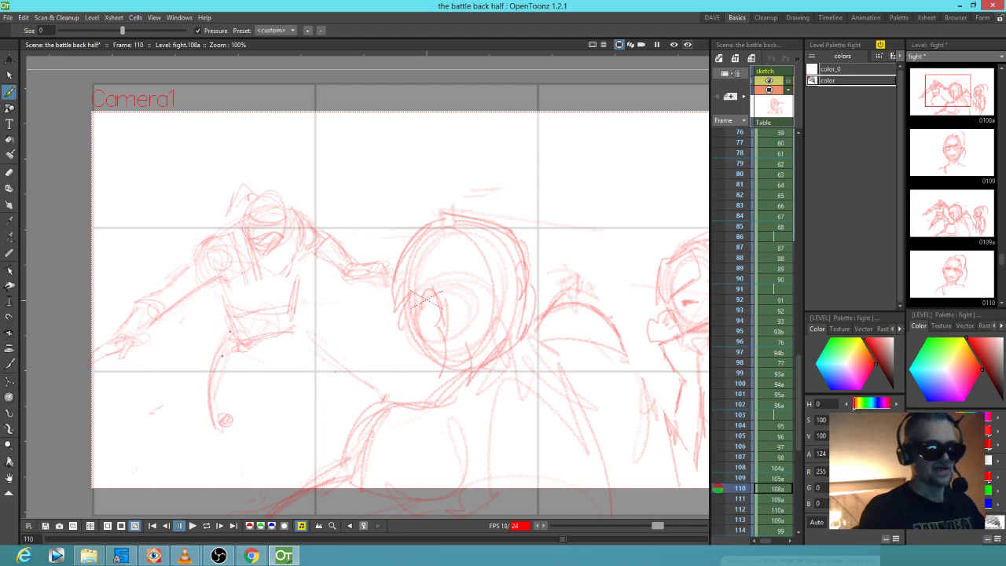
Reinforce the outer edge of the ninja's front thigh on drawing 109a at frame 111
key("period")
left_click_drag(253, 330, 212, 409)
left_click_drag(251, 333, 209, 404)
key("period")
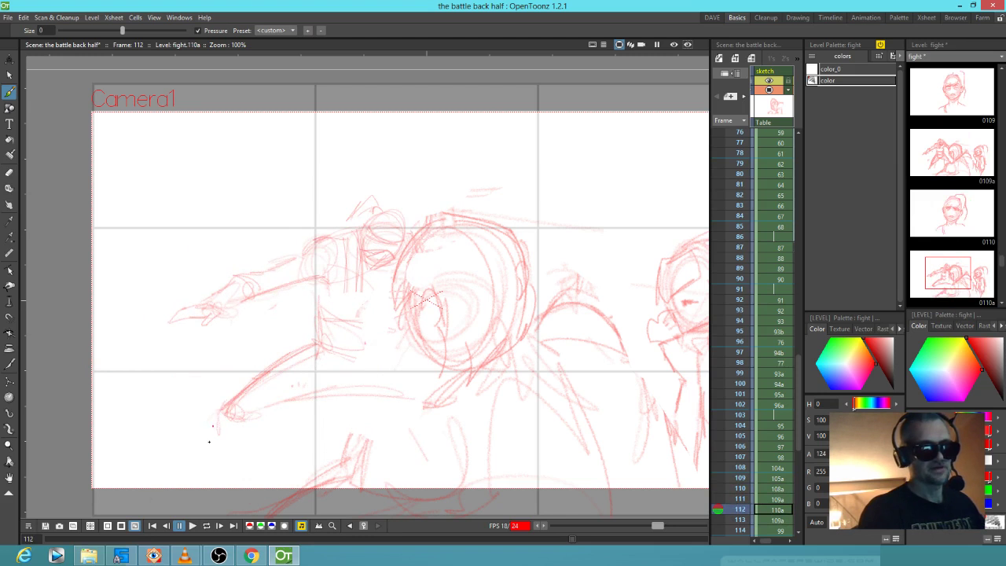
Sketch the rounded contour around the ninja's front knee on drawing 108a at frame 110
key("comma")
key("comma")
left_click_drag(212, 429, 206, 464)
mouse_move(210, 417)
left_mouse_down()
mouse_move(208, 456)
mouse_move(202, 446)
mouse_move(243, 449)
mouse_move(232, 455)
mouse_move(236, 412)
mouse_move(244, 440)
left_mouse_up()
key("comma")
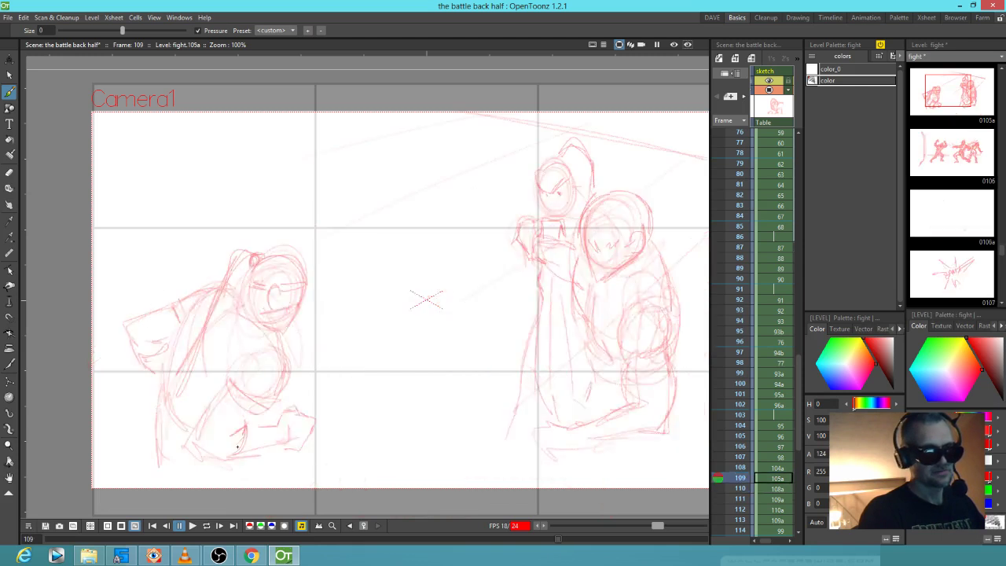
Sketch the front knee's contour on drawing 109a at frame 111 and compare it with the adjacent frames
key("period")
key("period")
left_click_drag(208, 401, 200, 441)
mouse_move(201, 443)
left_mouse_down()
mouse_move(238, 416)
mouse_move(221, 443)
mouse_move(235, 433)
mouse_move(239, 445)
mouse_move(213, 448)
mouse_move(258, 437)
left_mouse_up()
key("period")
key("comma")
key("period")
key("comma")
key("comma")
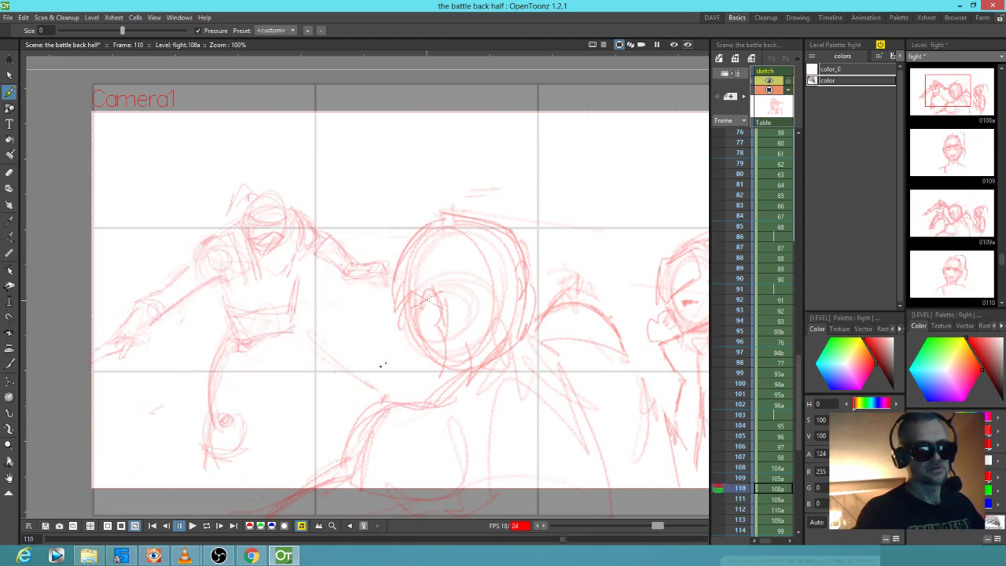
Draw the front leg's inner thigh and the outstretched far thigh on drawing 108a at frame 110
mouse_move(268, 372)
left_mouse_down()
mouse_move(278, 364)
mouse_move(238, 413)
left_mouse_up()
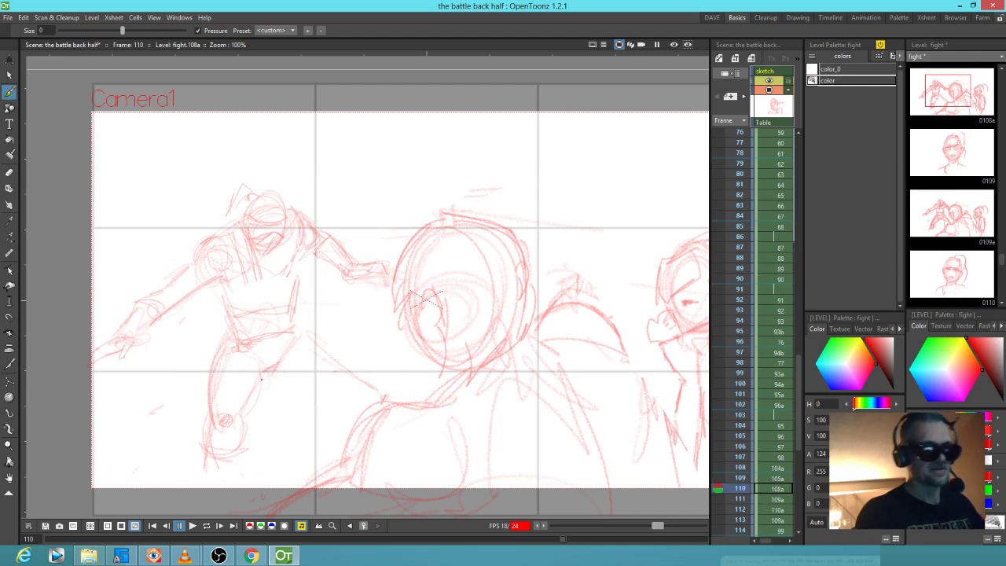
left_click_drag(263, 376, 241, 410)
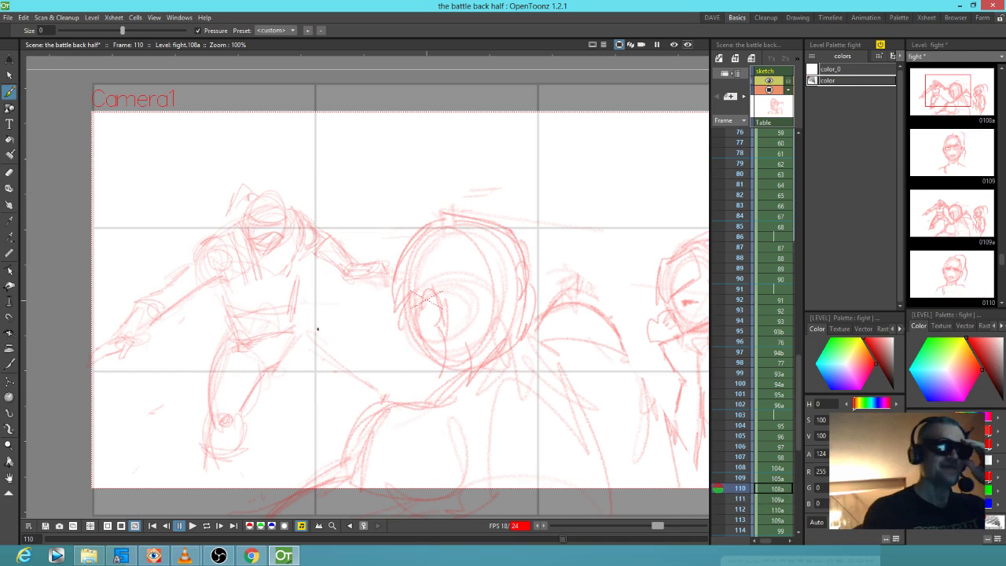
mouse_move(298, 327)
left_mouse_down()
mouse_move(360, 384)
mouse_move(385, 393)
left_mouse_up()
mouse_move(308, 386)
left_mouse_down()
mouse_move(282, 376)
mouse_move(329, 389)
left_mouse_up()
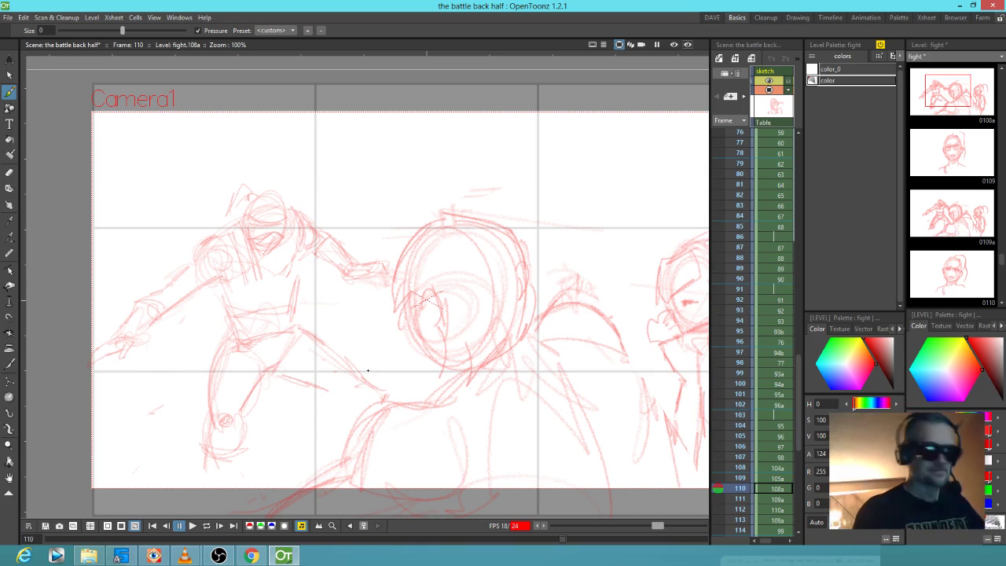
Add a short stroke beside the ninja's front knee on drawing 110a at frame 112 and check the legs across frames 110 to 112
key("period")
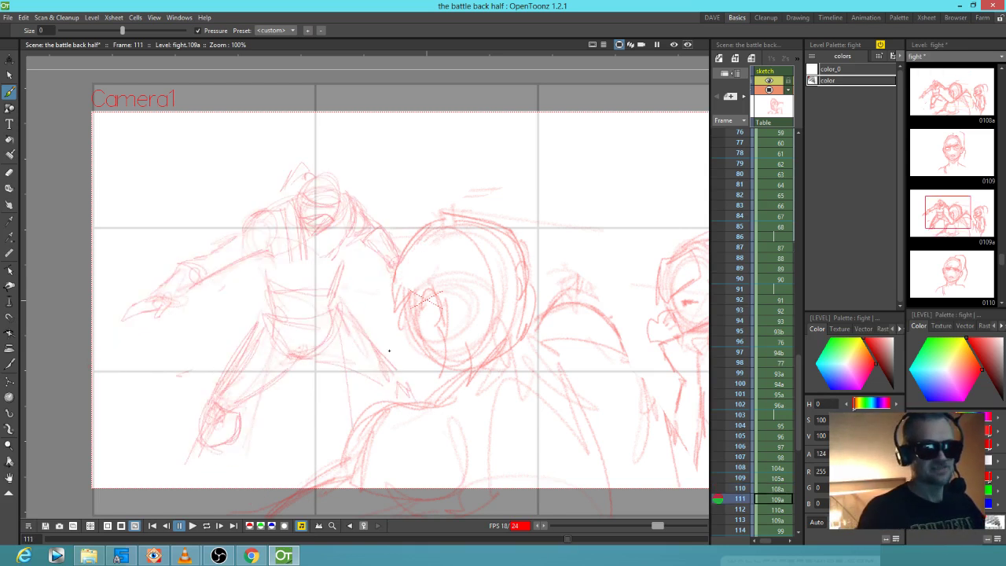
key("period")
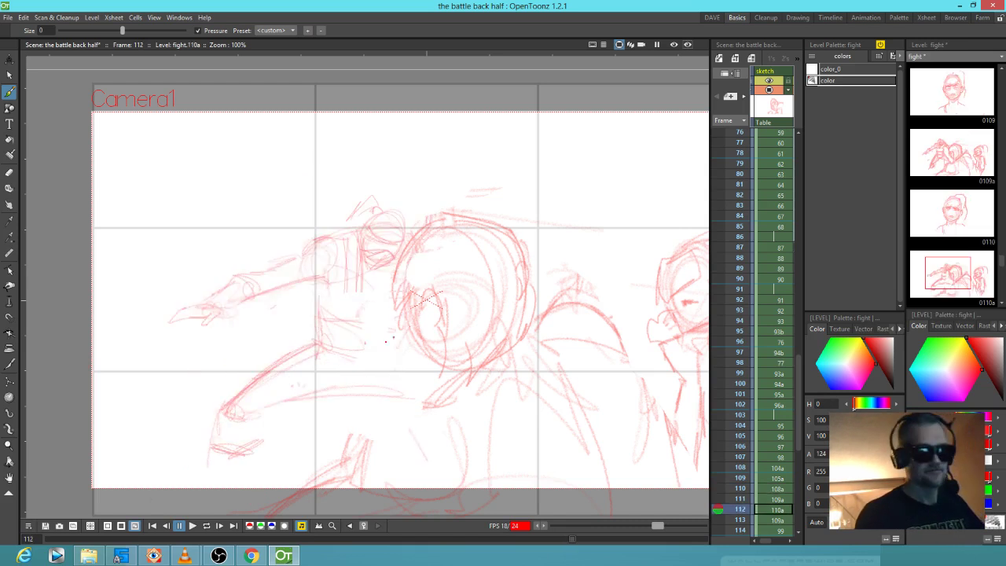
left_click_drag(263, 416, 260, 425)
key("comma")
key("comma")
key("period")
key("period")
key("comma")
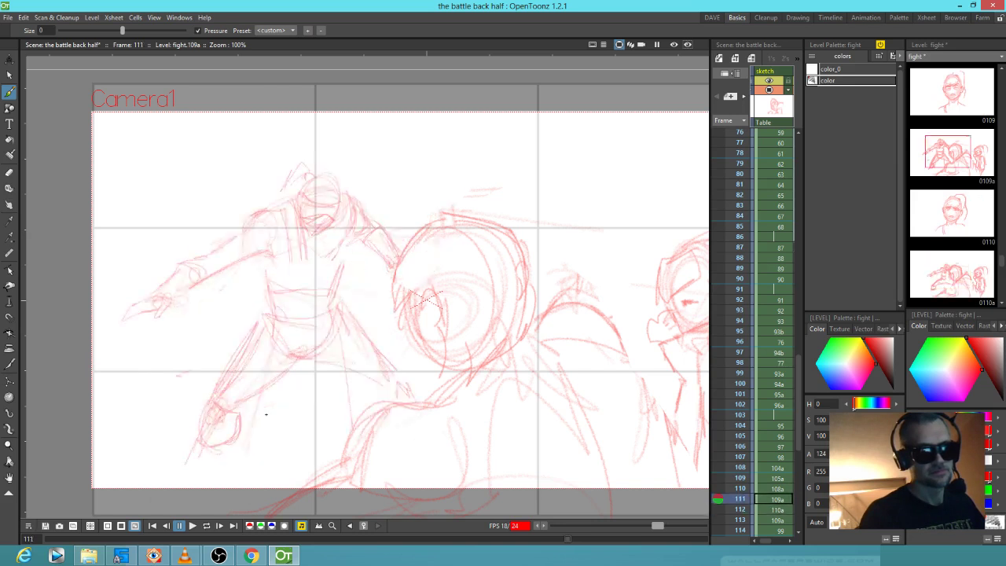
Extend the underside of the ninja's far thigh on drawing 108a at frame 110 and on drawing 109a at frame 111
key("comma")
left_click_drag(327, 393, 354, 399)
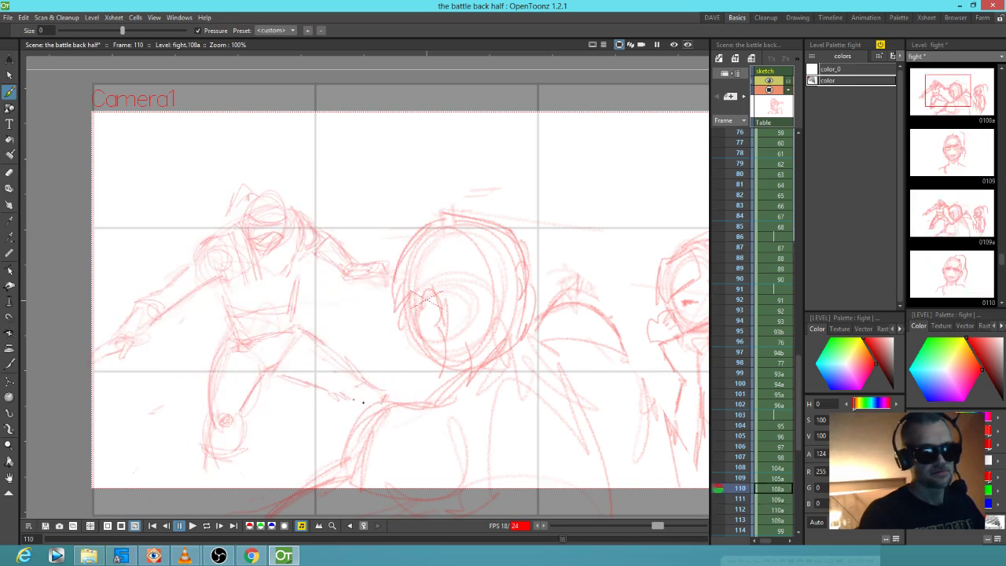
key("period")
key("period")
key("comma")
left_click_drag(327, 371, 393, 396)
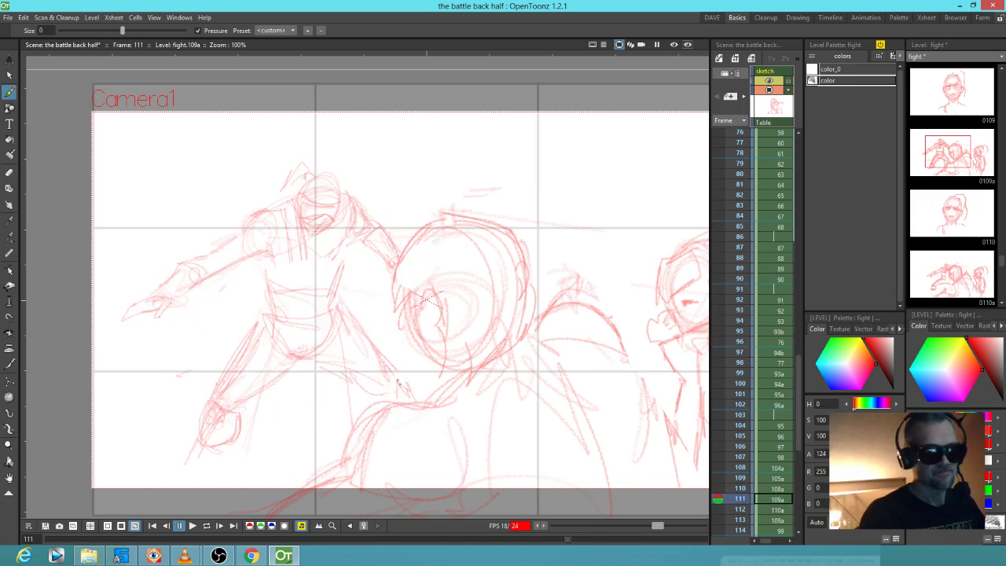
key("comma")
key("comma")
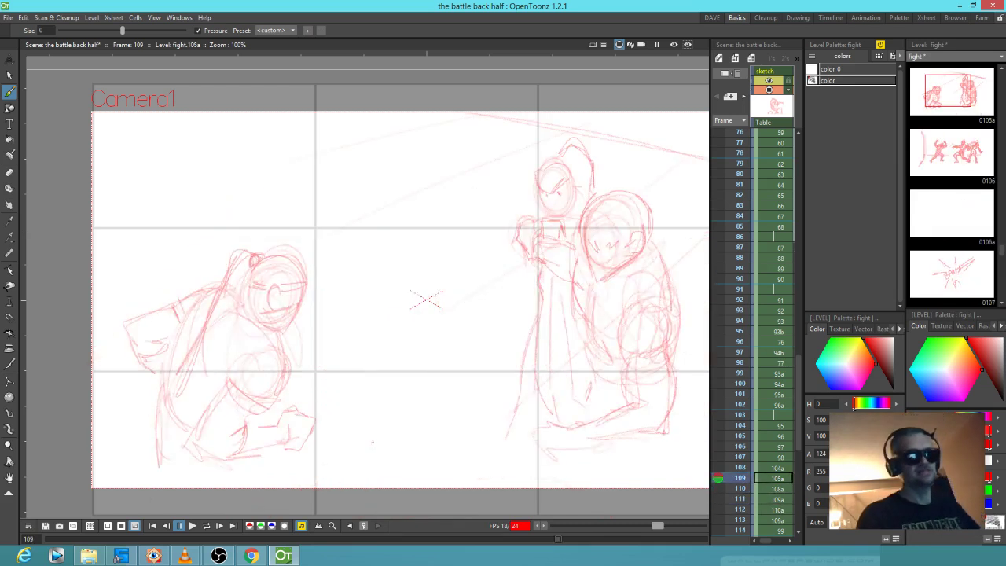
Sketch the shin lines below the front knee and darken the leg's outer edge on drawing 108a at frame 110
key("period")
left_click_drag(207, 454, 217, 483)
left_click_drag(238, 444, 241, 478)
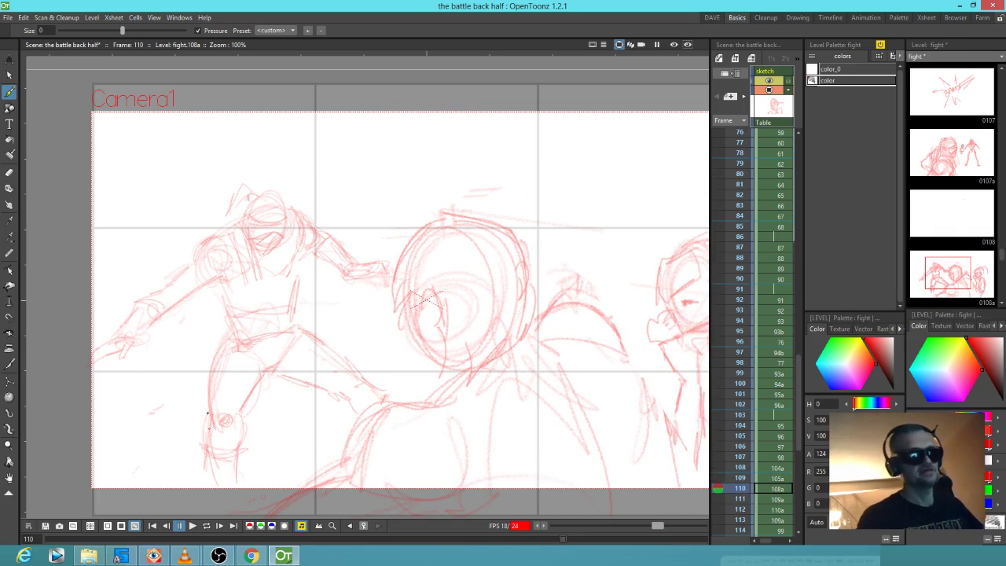
mouse_move(208, 393)
left_mouse_down()
mouse_move(204, 459)
mouse_move(208, 423)
mouse_move(232, 482)
left_mouse_up()
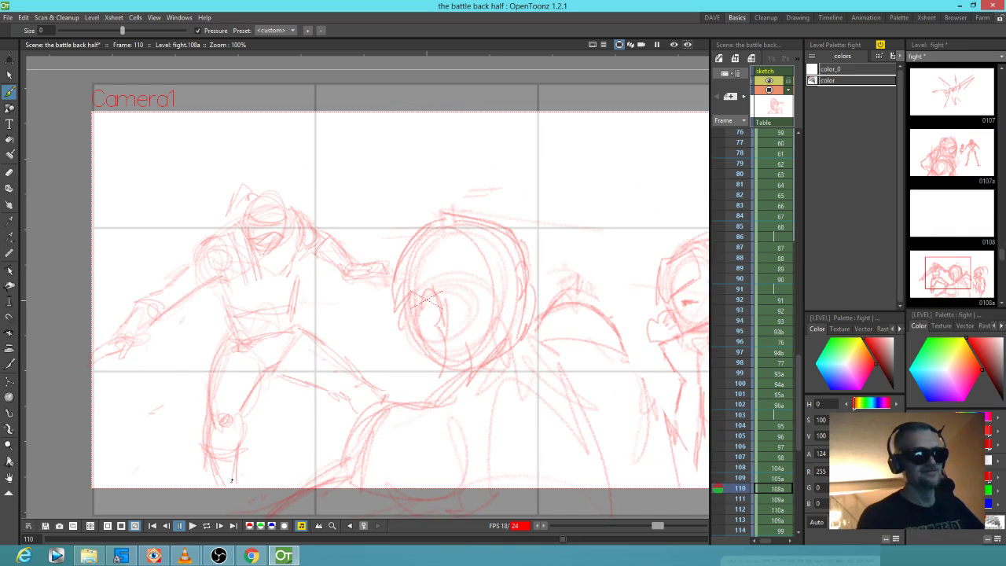
Sketch the front knee and shin lines on drawing 109a at frame 111, flipping to neighbouring frames to match them
key("period")
key("comma")
key("period")
mouse_move(202, 434)
left_mouse_down()
mouse_move(203, 473)
mouse_move(232, 433)
left_mouse_up()
key("comma")
key("period")
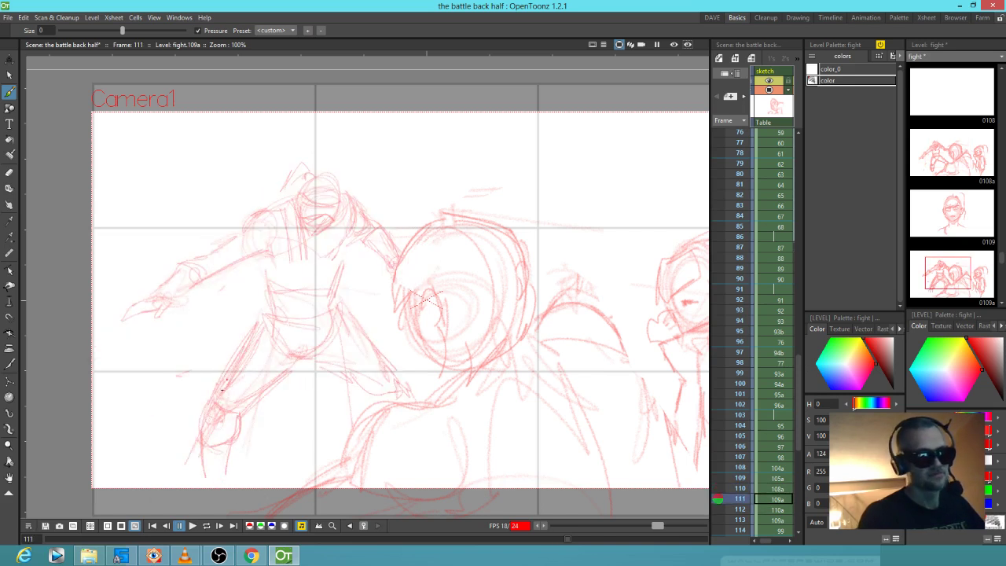
key("period")
key("comma")
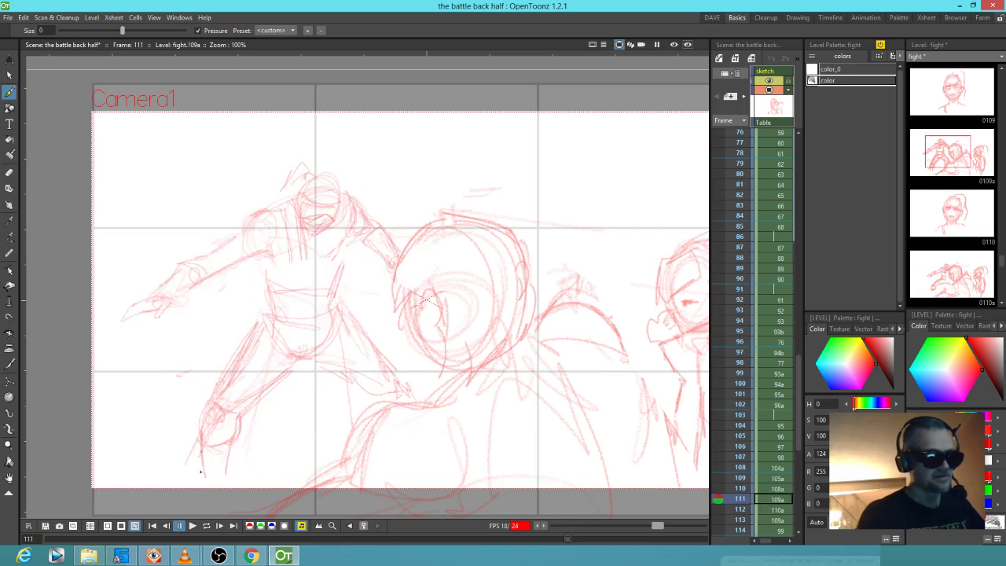
Sketch the front shin's outer and inner lines and strengthen the front thigh on drawing 110a at frame 112
key("period")
left_click_drag(210, 438, 209, 485)
key("comma")
key("period")
left_click_drag(233, 476, 233, 480)
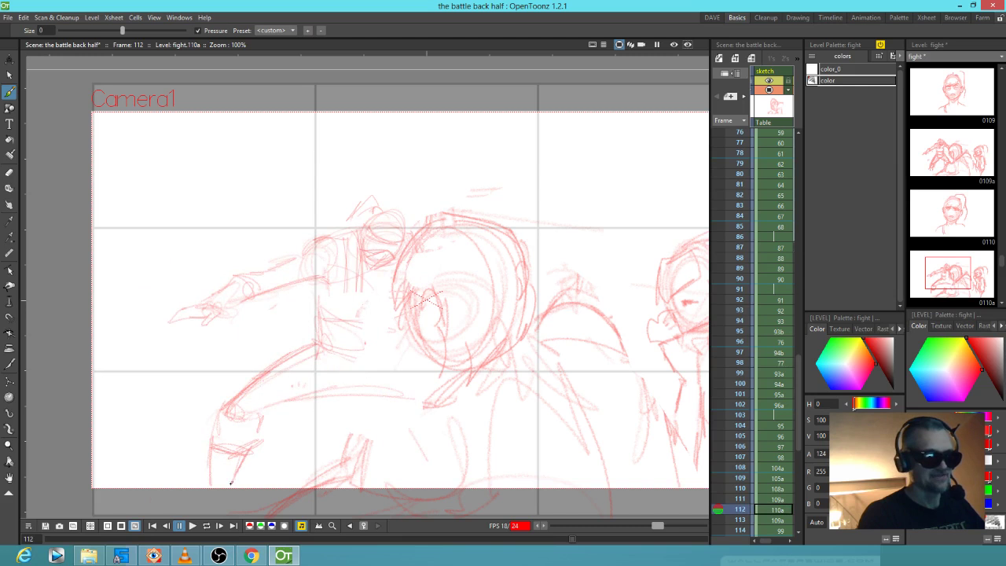
mouse_move(209, 442)
left_mouse_down()
mouse_move(218, 408)
mouse_move(247, 386)
mouse_move(210, 448)
mouse_move(238, 450)
mouse_move(292, 402)
mouse_move(370, 393)
left_mouse_up()
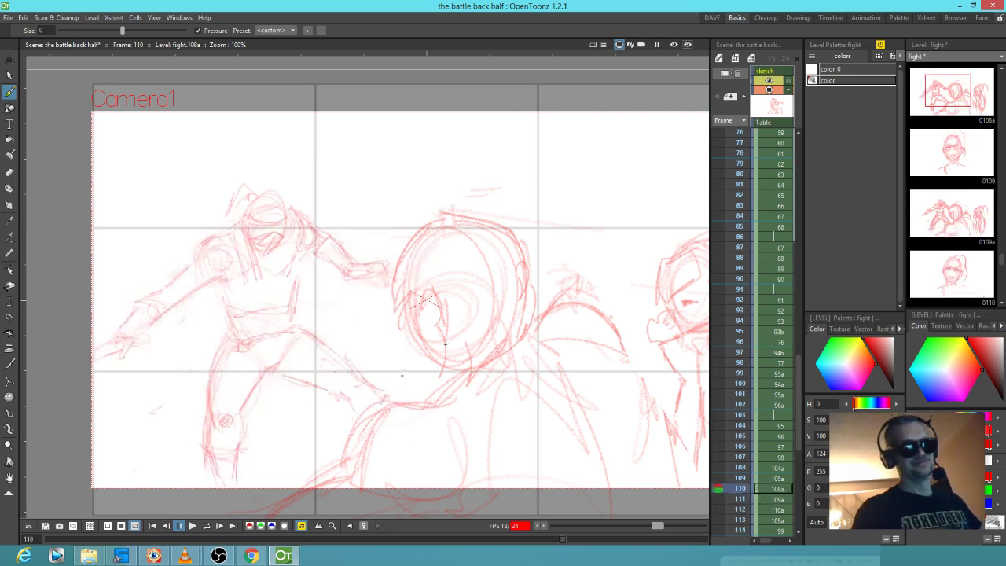
Extend the front thigh line toward the foreground shoulder and sketch the ninja's belt on drawing 110a at frame 112
mouse_move(413, 406)
left_mouse_down()
mouse_move(370, 406)
mouse_move(345, 450)
mouse_move(399, 406)
left_mouse_up()
mouse_move(330, 355)
left_mouse_down()
mouse_move(375, 354)
mouse_move(338, 354)
left_mouse_up()
mouse_move(333, 320)
left_mouse_down()
mouse_move(381, 328)
mouse_move(357, 329)
left_mouse_up()
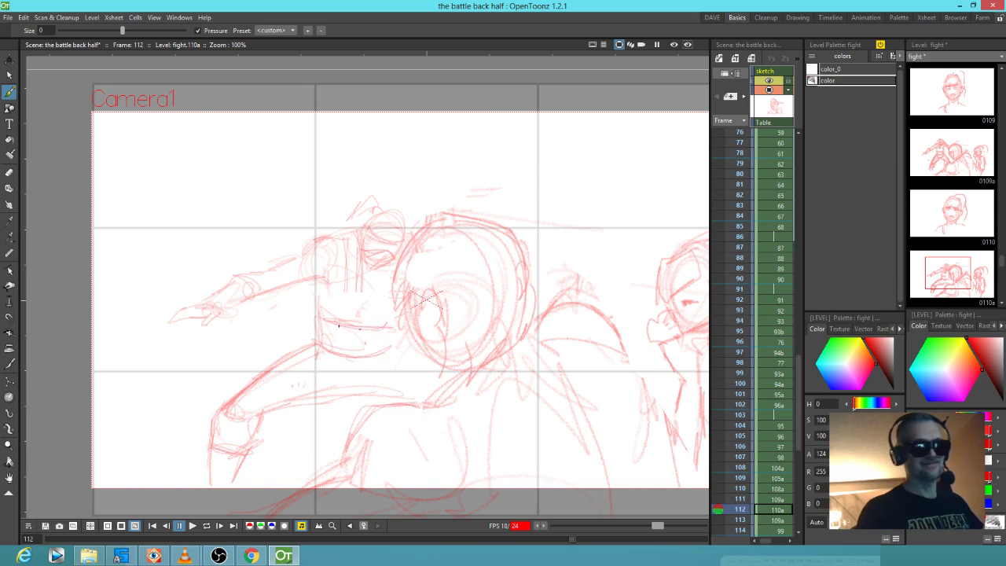
Sketch the ninja's belt and a diagonal robe line across his chest on drawing 108a at frame 110
key("comma")
key("period")
key("comma")
key("comma")
left_click_drag(272, 316, 295, 311)
mouse_move(240, 308)
left_mouse_down()
mouse_move(267, 315)
mouse_move(295, 301)
left_mouse_up()
mouse_move(237, 339)
left_mouse_down()
mouse_move(301, 317)
mouse_move(293, 298)
mouse_move(267, 312)
mouse_move(271, 320)
mouse_move(234, 310)
left_mouse_up()
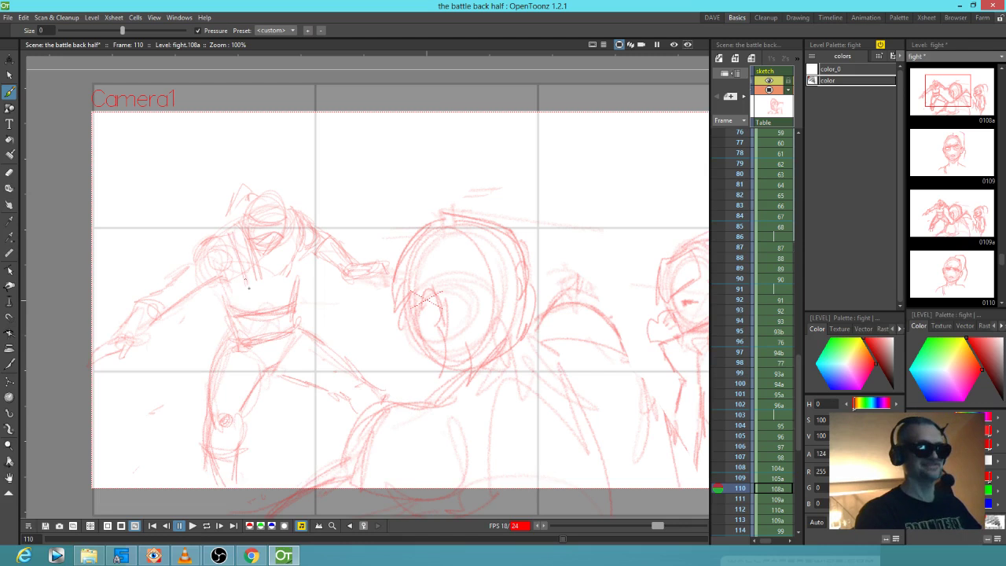
left_click_drag(244, 247, 281, 302)
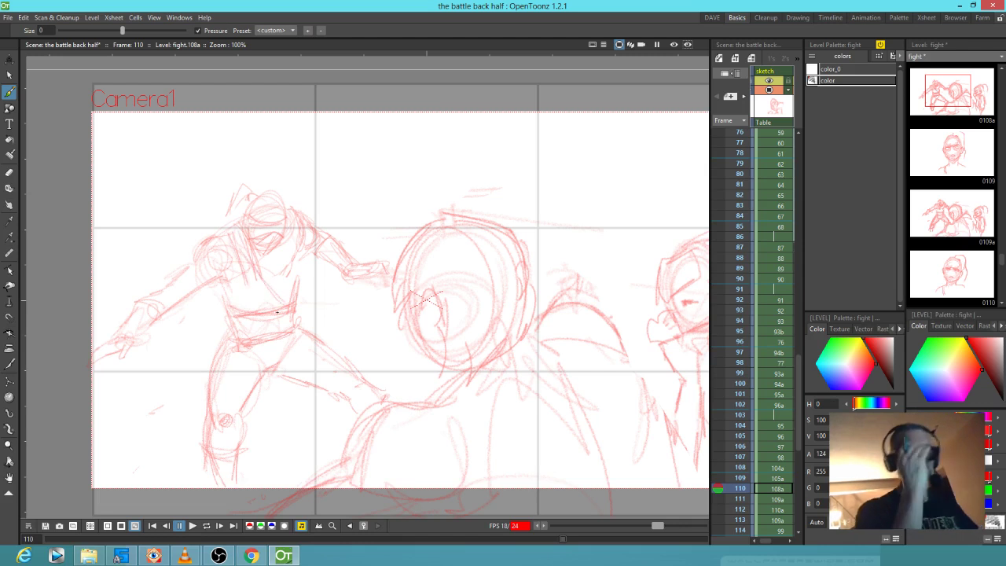
Erase the rough hip lines and redraw the ninja's belt as a curved band on drawing 109a at frame 111
key("Up")
key("Down")
key("Down")
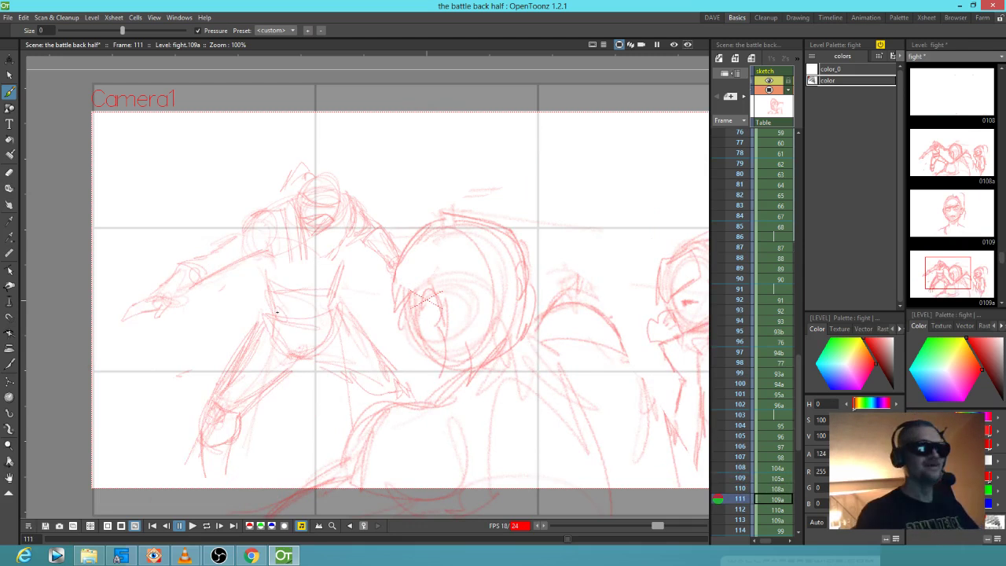
key("a")
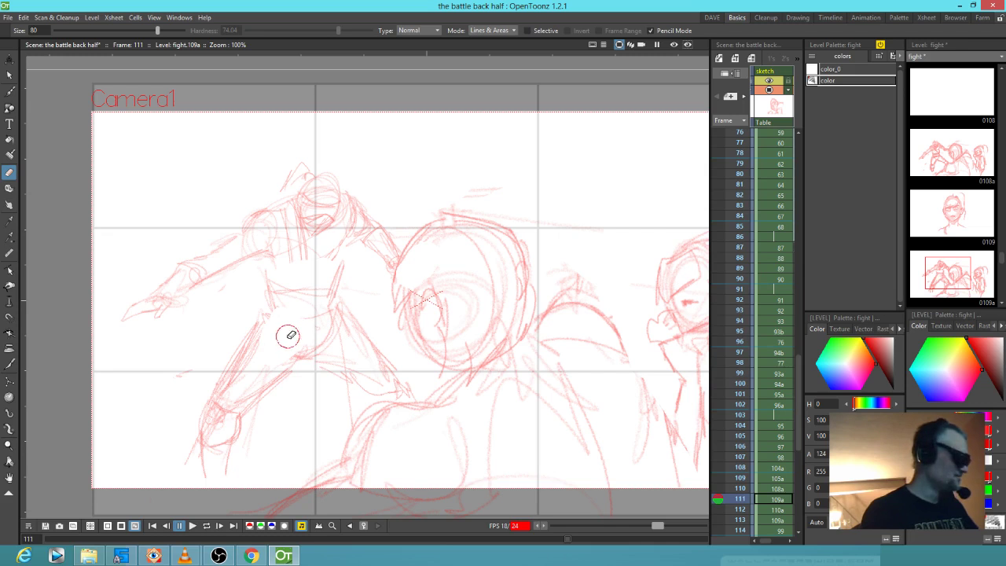
key("b")
left_click_drag(270, 315, 325, 317)
mouse_move(279, 294)
left_mouse_down()
mouse_move(337, 293)
mouse_move(266, 317)
left_mouse_up()
left_click_drag(268, 320, 334, 324)
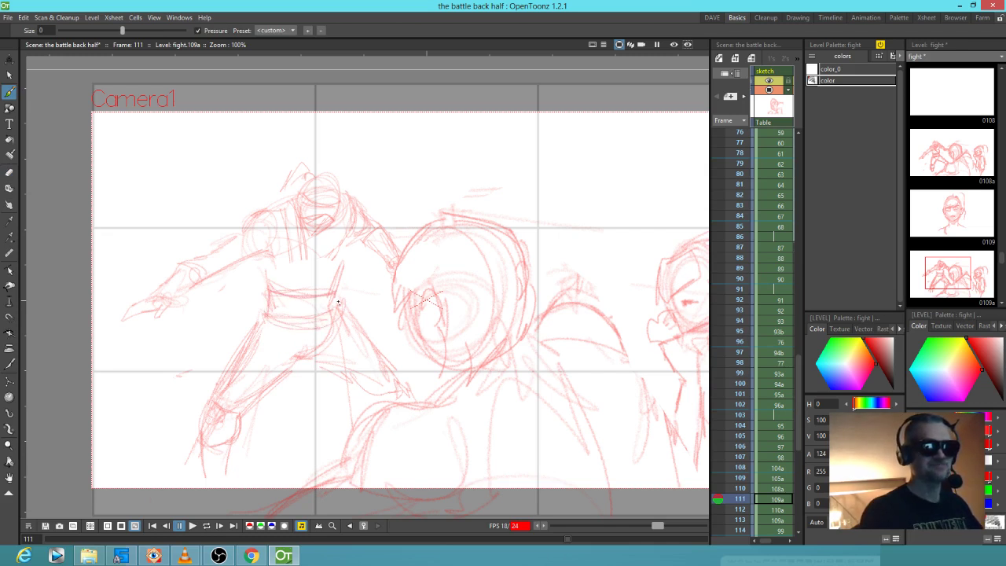
Strengthen the belt's side edge on drawing 108a at frame 110 and compare it with the neighbouring frames
key("comma")
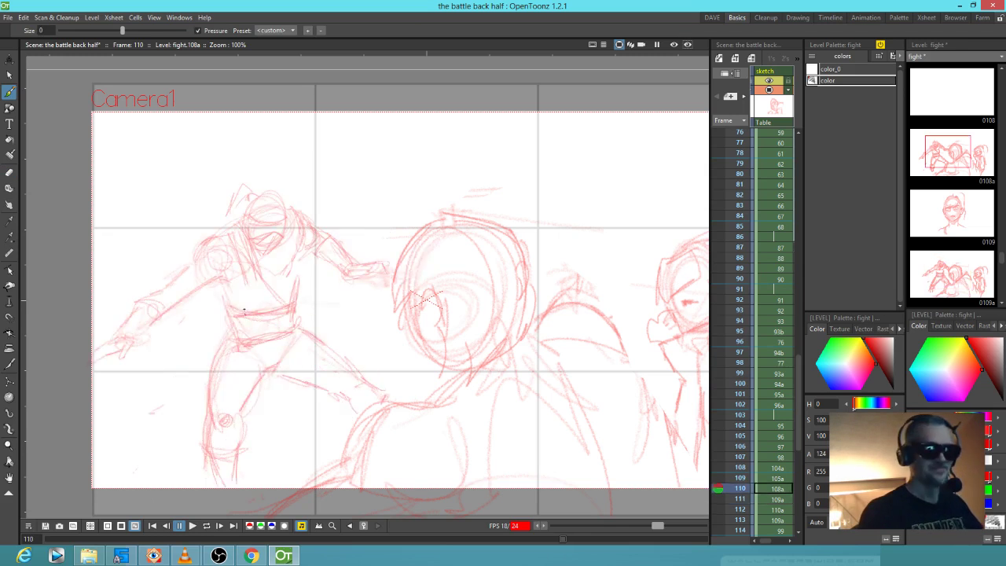
left_click_drag(262, 346, 296, 311)
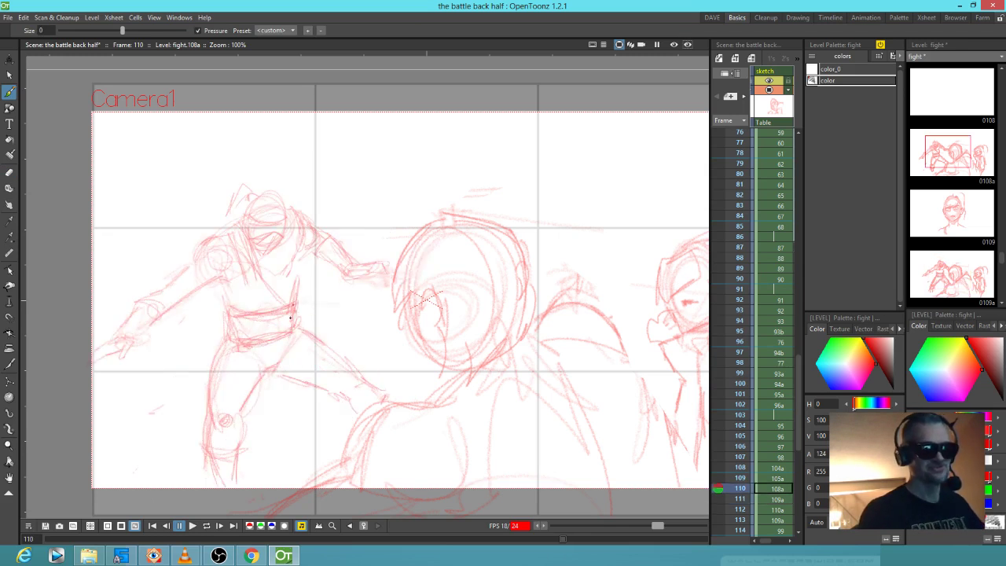
key("comma")
key("period")
key("period")
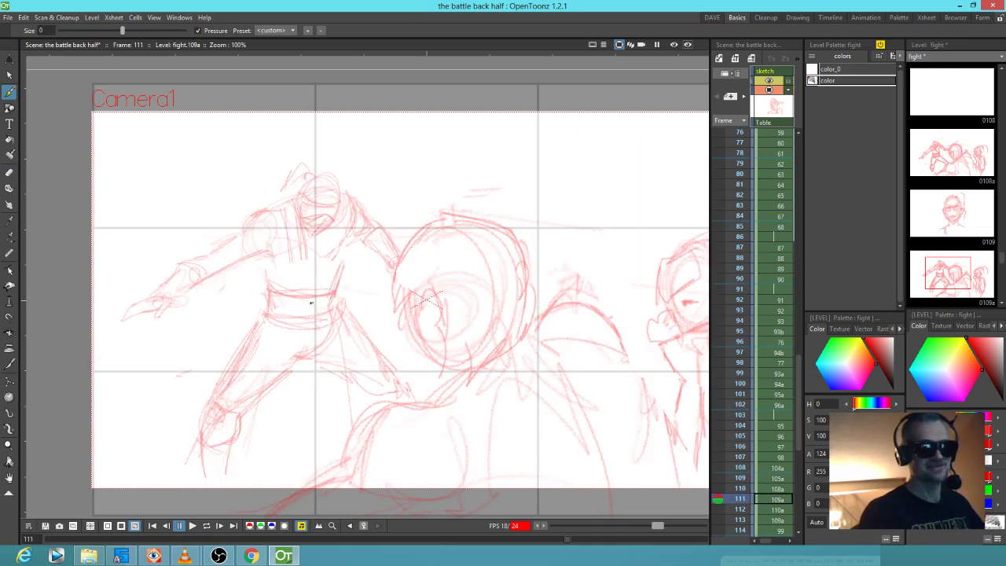
Sketch the diagonal robe lines from the ninja's chest down to the belt on drawing 110a at frame 112, checking frames 110 and 111
key("period")
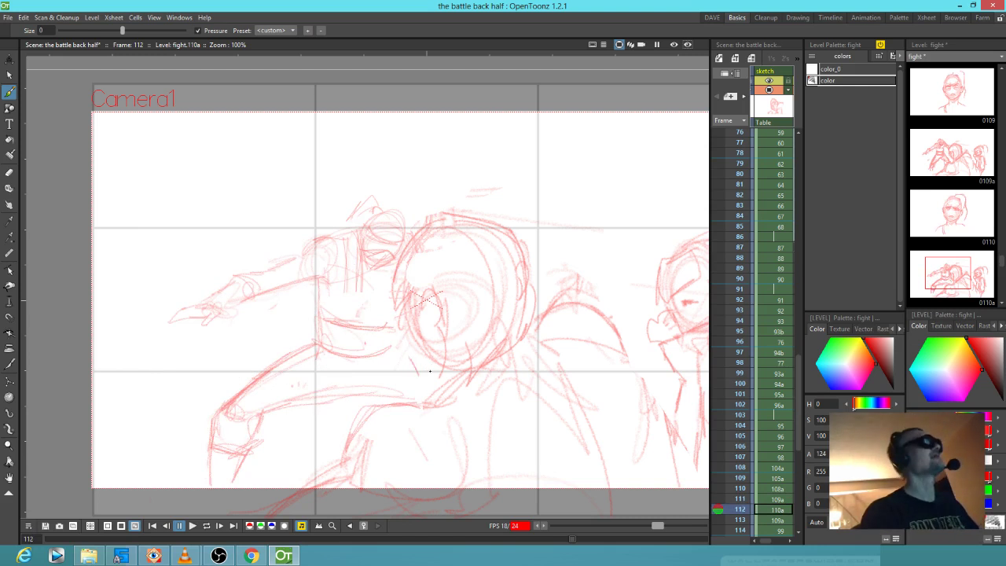
key("comma")
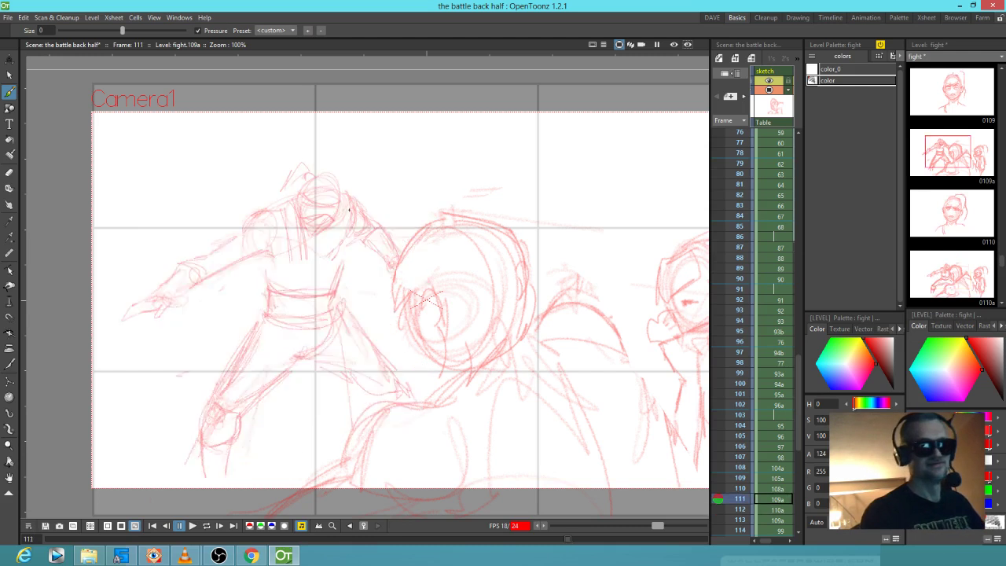
key("comma")
key("comma")
key("period")
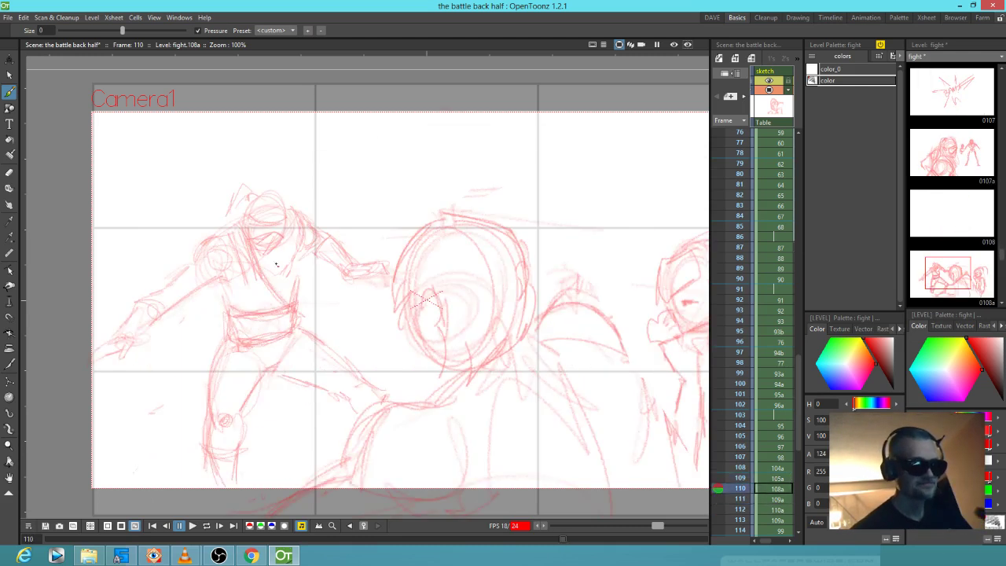
key("period")
key("period")
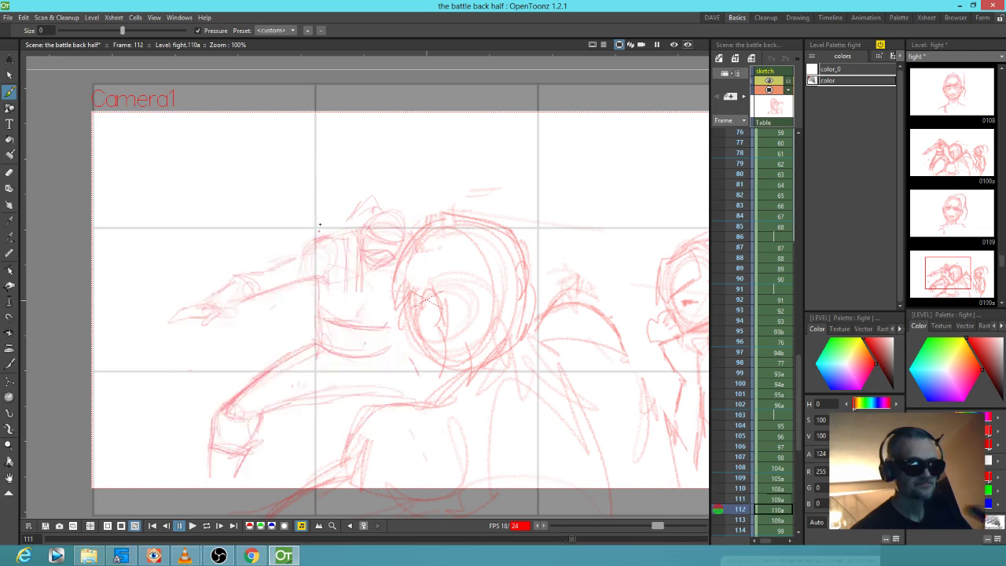
left_click_drag(365, 279, 398, 327)
left_click_drag(358, 286, 402, 350)
Draw the diagonal robe lines across the ninja's chest on drawing 109a and touch up the robe and belt on drawing 108a
key("comma")
left_click_drag(279, 218, 323, 294)
mouse_move(276, 213)
left_mouse_down()
mouse_move(338, 316)
mouse_move(297, 263)
left_mouse_up()
key("comma")
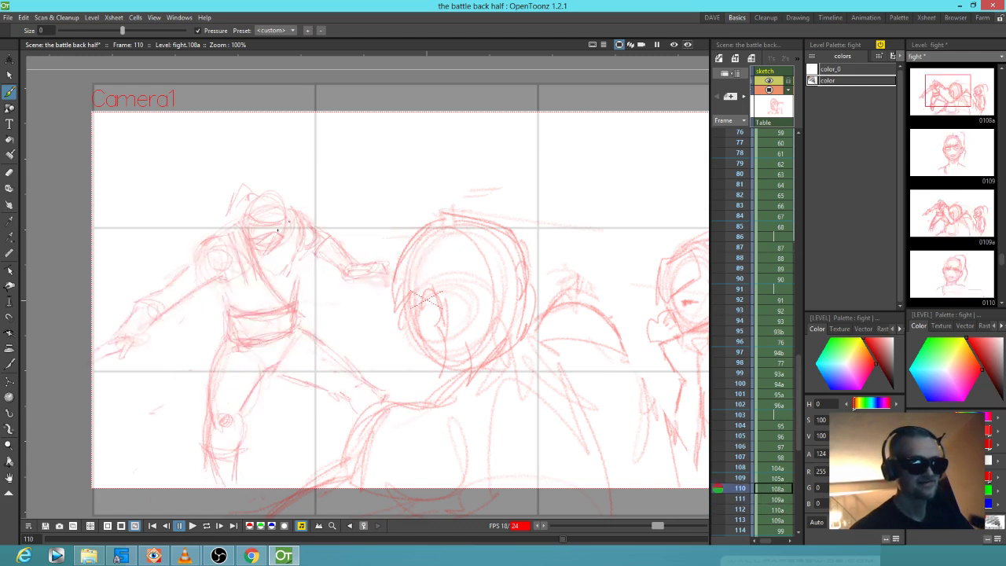
left_click_drag(268, 298, 276, 309)
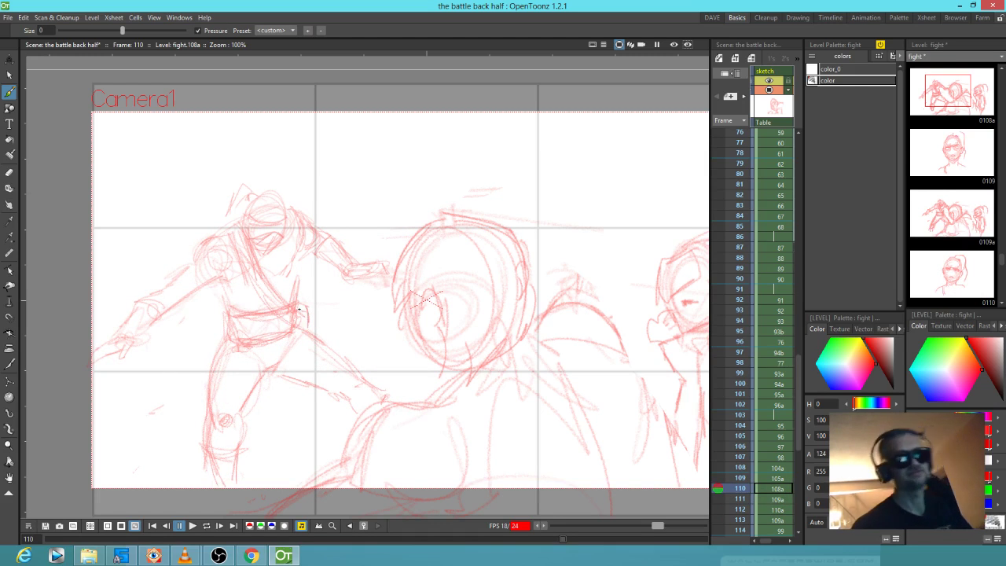
Flip through frames 107 to 109 to examine how the poses change between drawings 98, 104a and 105a
key("comma")
key("comma")
key("comma")
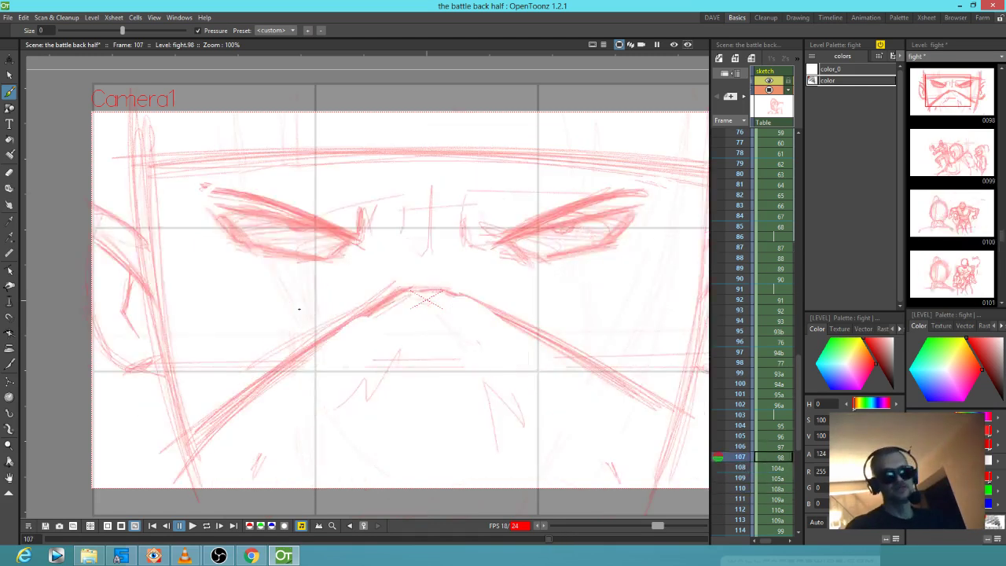
key("period")
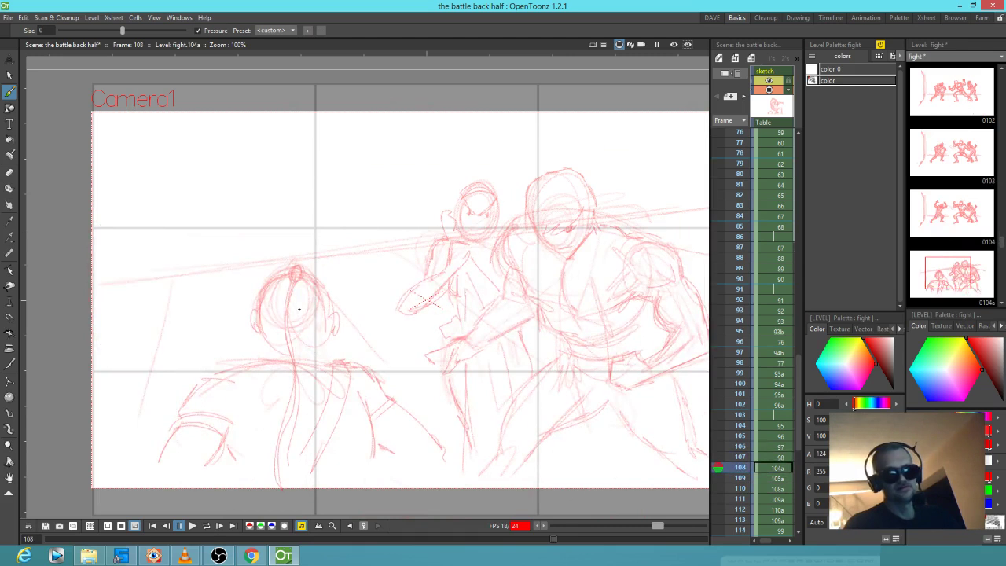
key("period")
key("comma")
key("period")
key("comma")
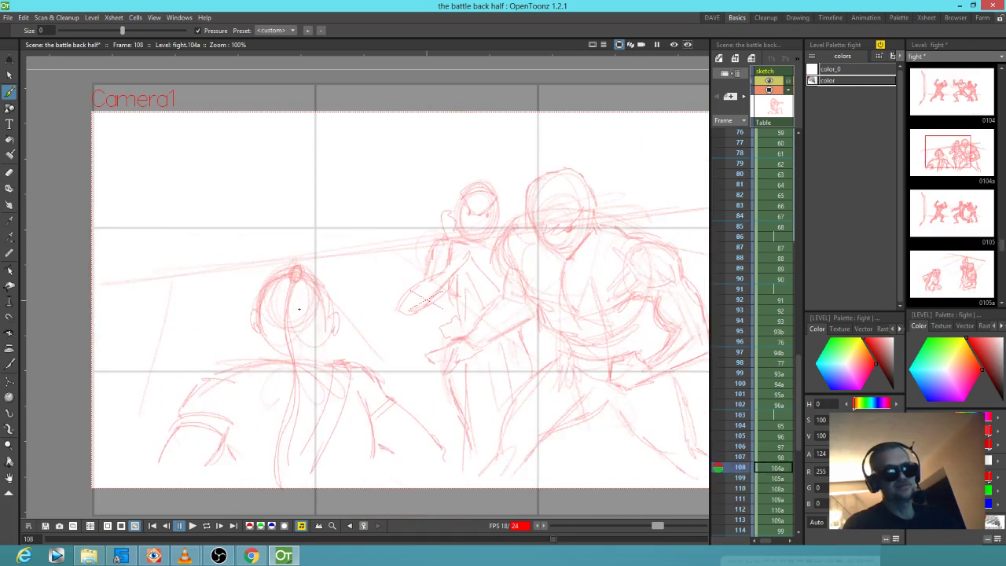
key("period")
key("comma")
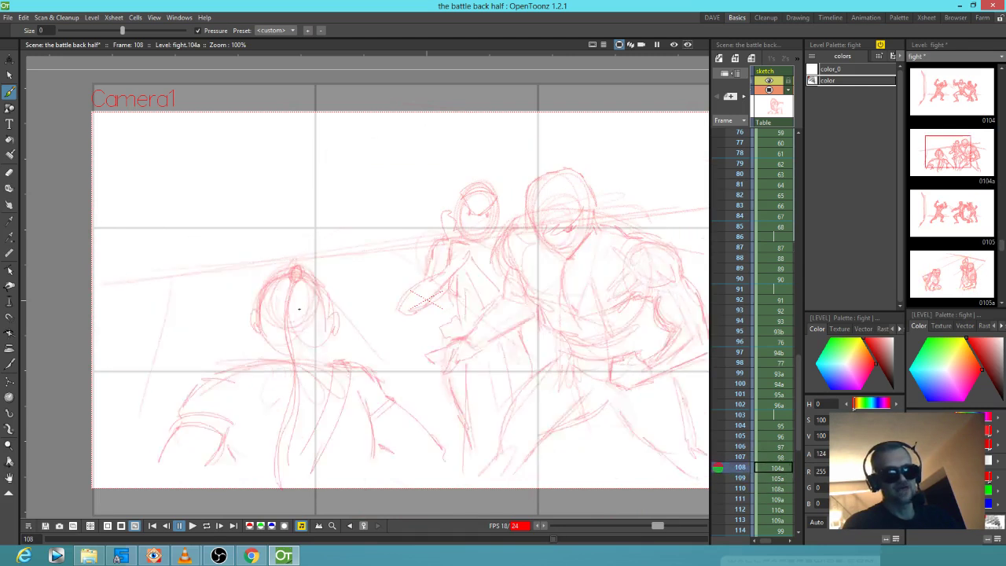
key("period")
key("comma")
key("comma")
key("period")
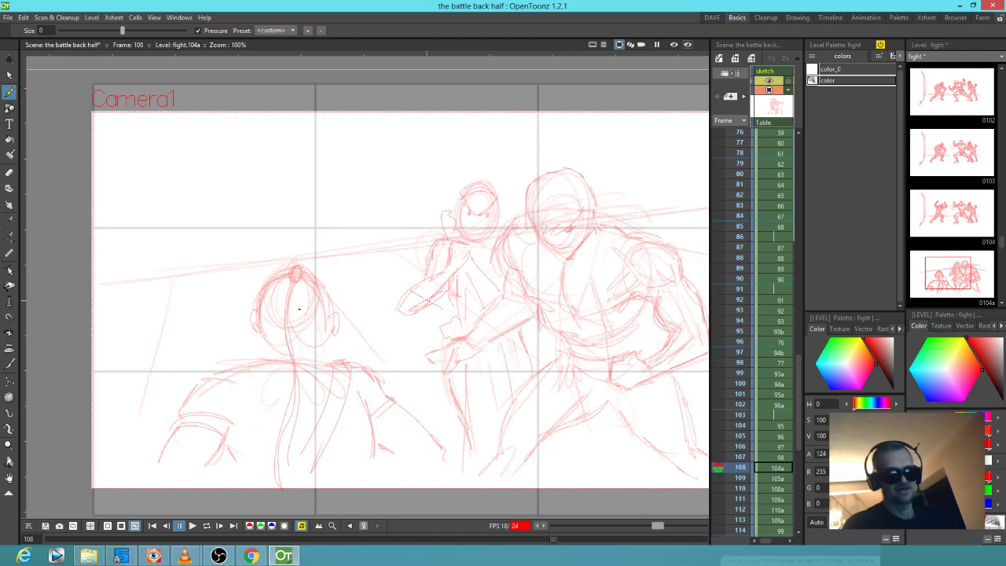
Sketch a thin tapered diagonal stroke in front of the standing ninja's hands on drawing 105a at frame 109
key("period")
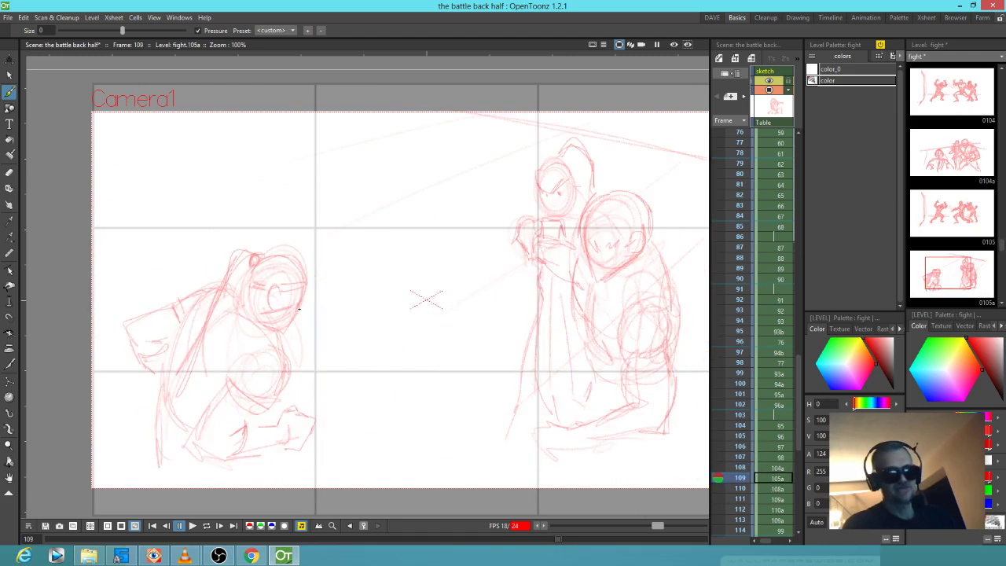
left_click_drag(446, 297, 512, 259)
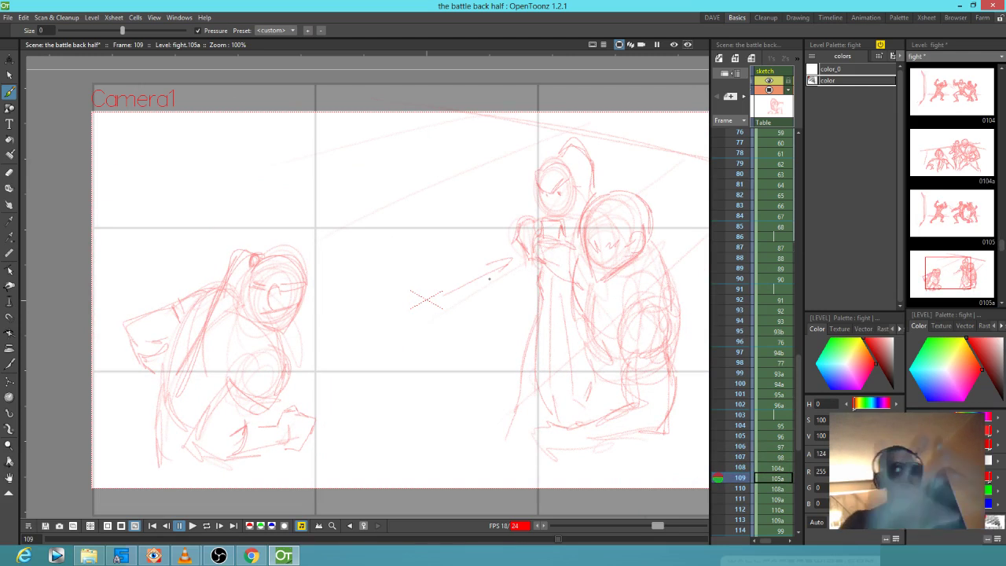
Flip repeatedly through frames 109 to 112 to examine the background ninja's motion across drawings 108a, 109a and 110a
key("period")
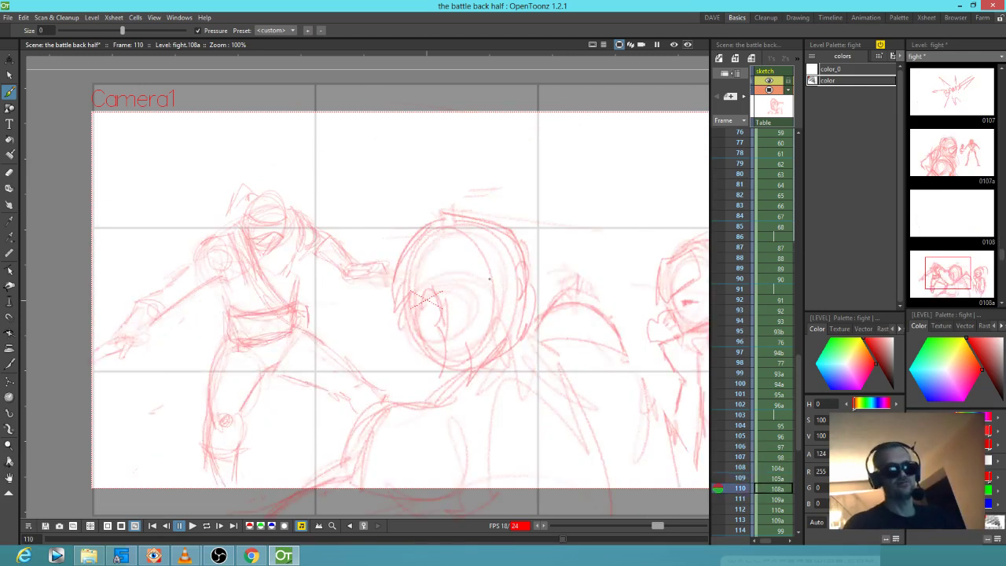
key("period")
key("period")
key("comma")
key("comma")
key("comma")
key("period")
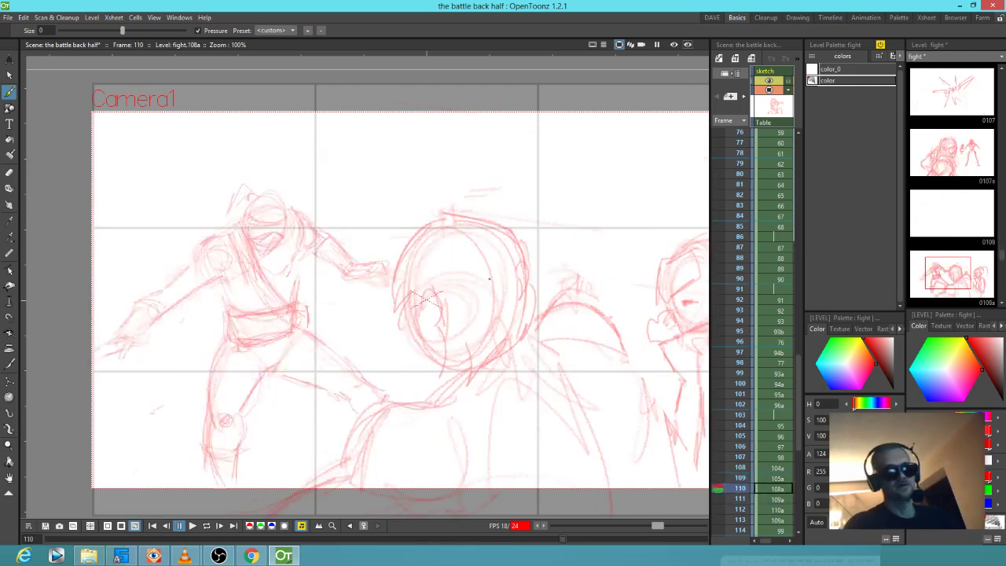
key("period")
key("period")
key("comma")
key("comma")
key("period")
key("period")
key("comma")
key("comma")
key("comma")
key("period")
key("period")
key("period")
key("comma")
key("period")
key("comma")
key("comma")
key("period")
key("period")
key("period")
key("comma")
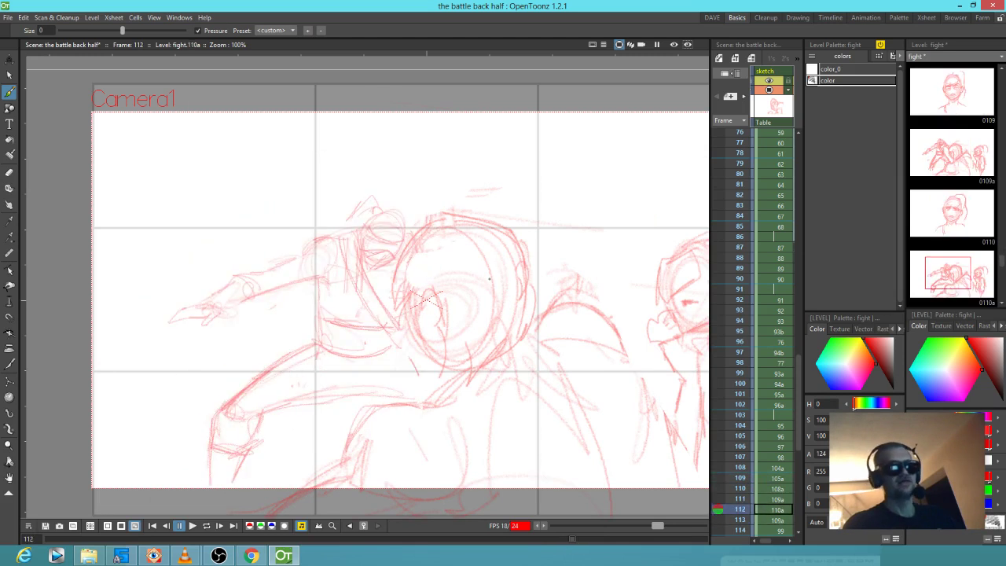
key("comma")
key("comma")
key("period")
key("period")
Compare the background ninja's size and position between drawing 109a at frame 113 and drawing 99 at frame 114
key("period")
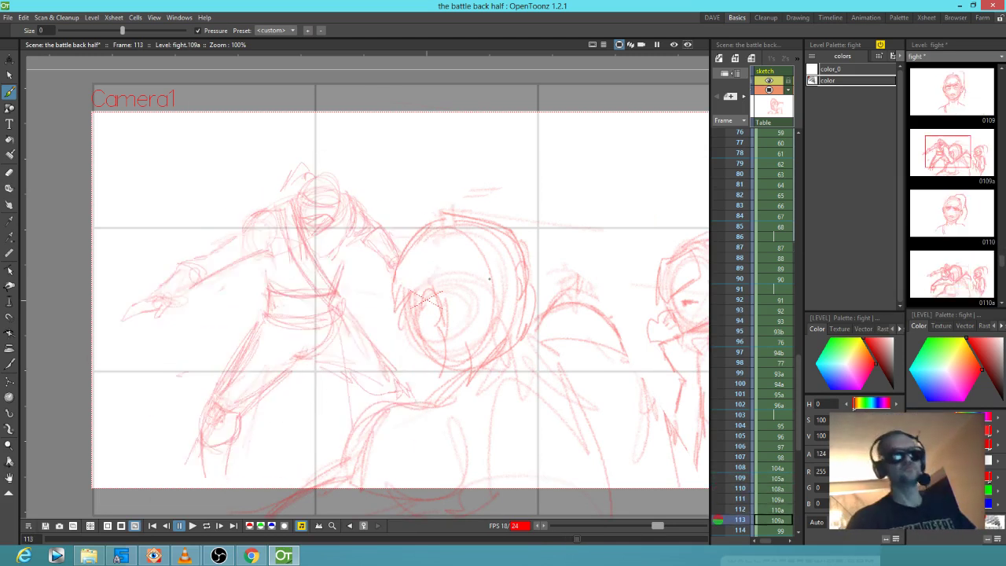
key("period")
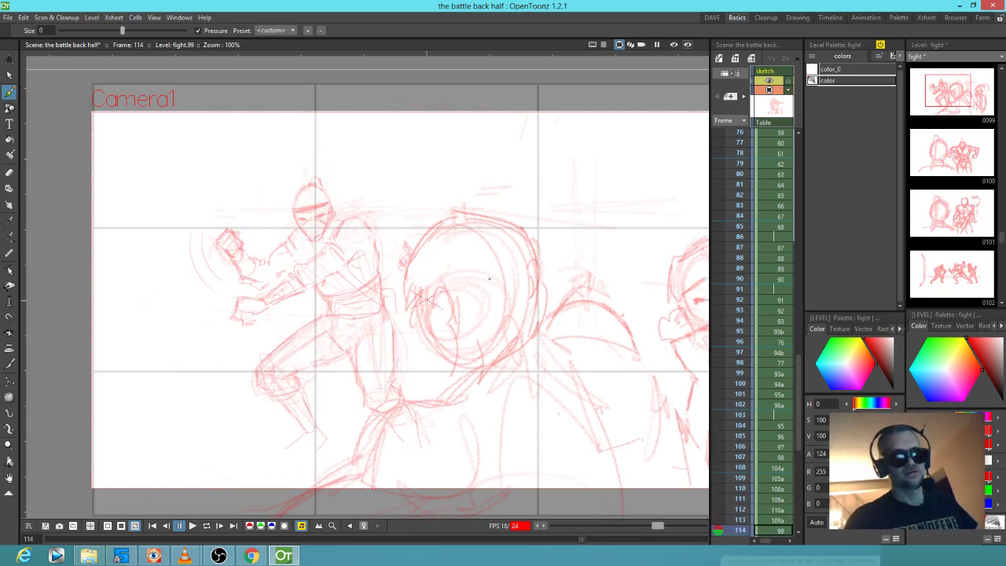
key("comma")
key("period")
key("comma")
key("comma")
key("period")
key("period")
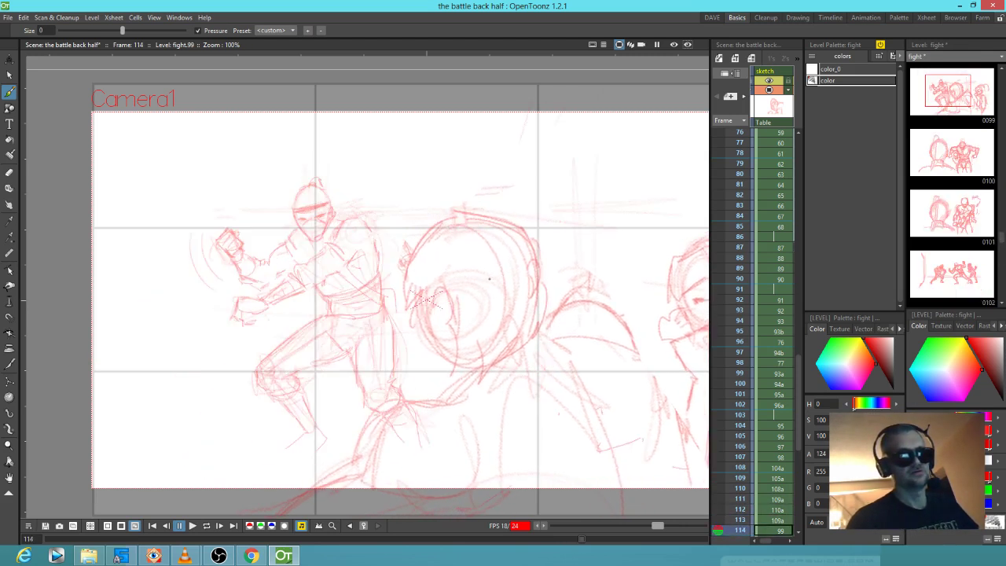
key("period")
key("comma")
key("comma")
key("period")
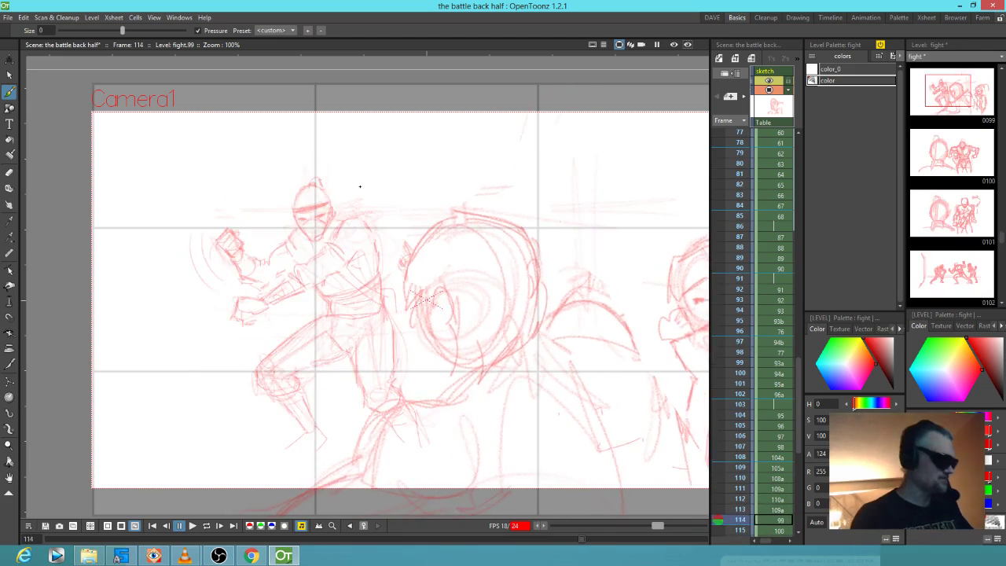
key("comma")
key("comma")
key("period")
key("period")
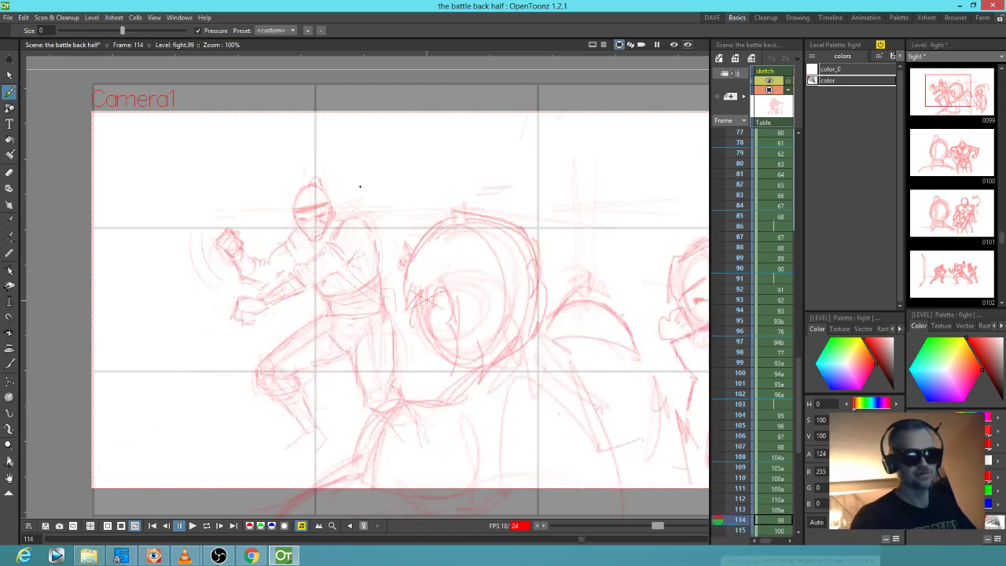
key("comma")
key("period")
key("comma")
key("period")
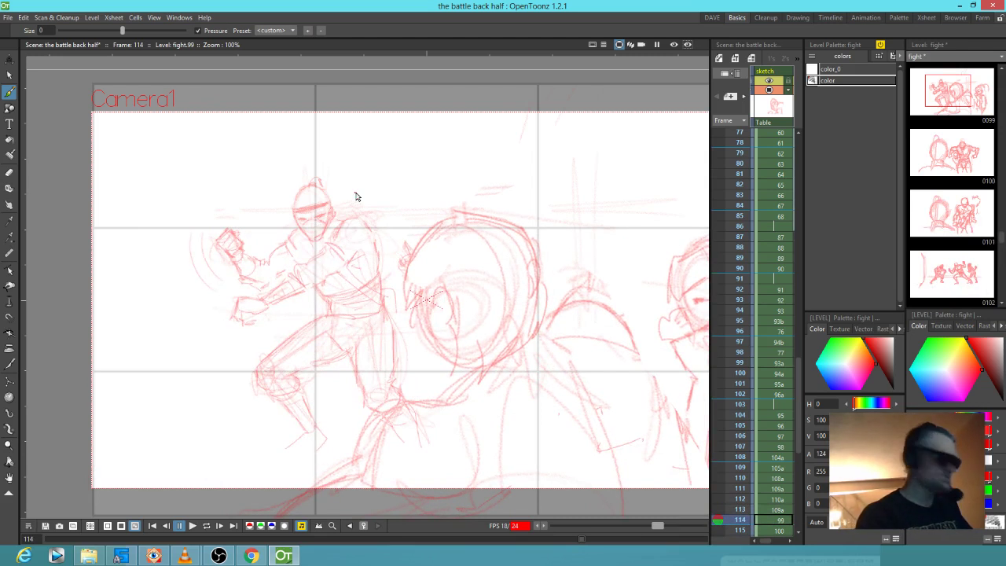
Select the background ninja on drawing 99 with a freehand selection, scale him to about 105% and move him about -32 mm E/W and -7 mm N/S, checking against frame 113
key("s")
mouse_move(368, 187)
left_mouse_down()
mouse_move(340, 158)
mouse_move(219, 179)
mouse_move(188, 297)
mouse_move(200, 413)
mouse_move(254, 464)
mouse_move(299, 474)
mouse_move(360, 422)
mouse_move(410, 401)
mouse_move(421, 365)
mouse_move(363, 178)
left_mouse_up()
left_click_drag(423, 147, 435, 130)
left_click_drag(369, 300, 359, 295)
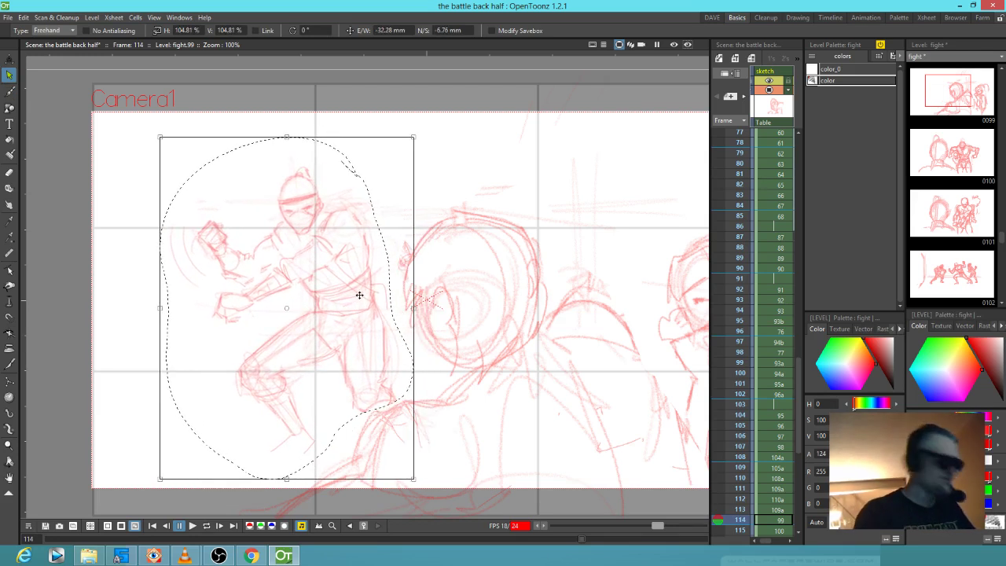
key("Up")
key("Down")
key("Up")
key("Down")
key("comma")
key("period")
key("comma")
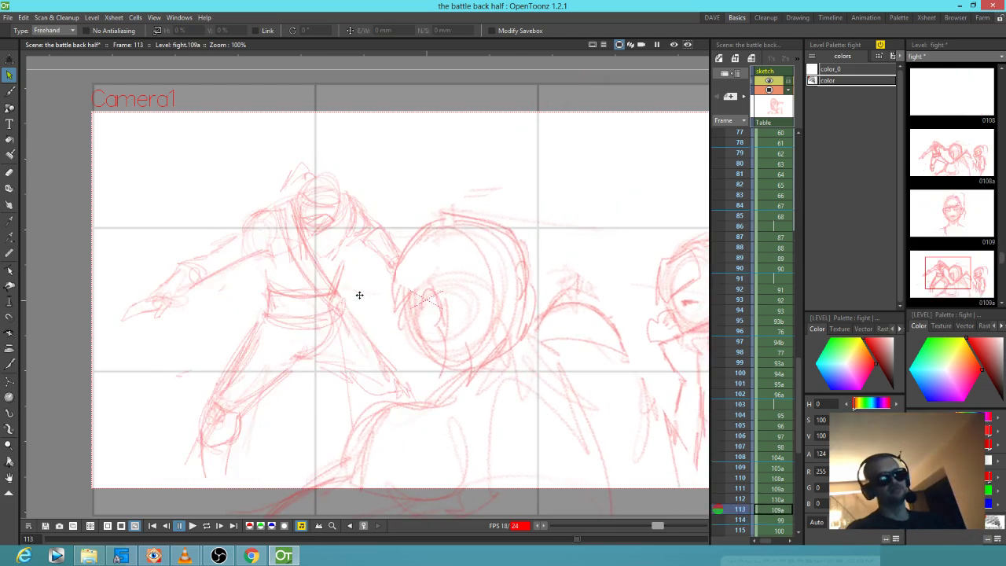
Flip back and forth through frames 109 to 114 to check the background ninja's alignment between drawings 109a and 99
key("period")
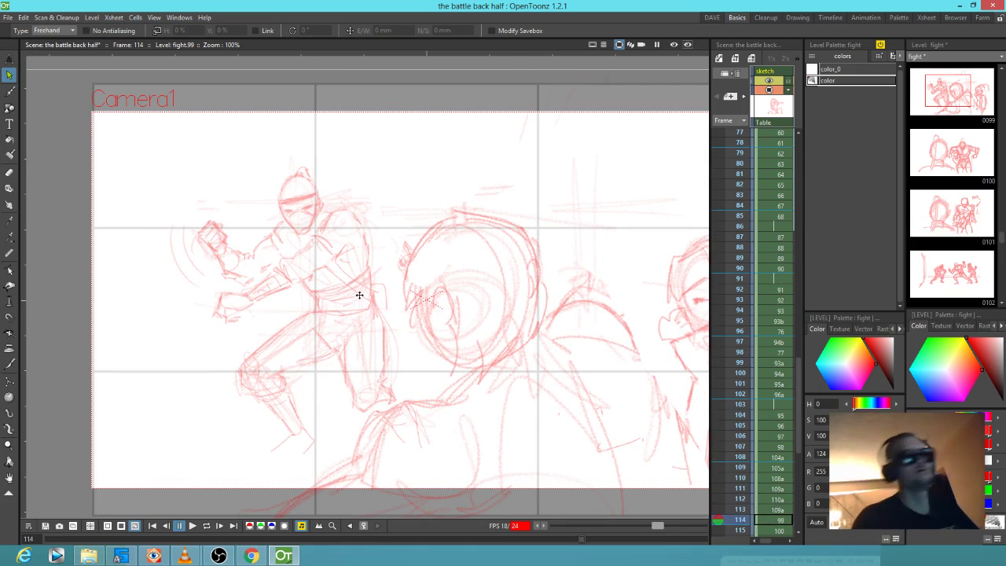
key("comma")
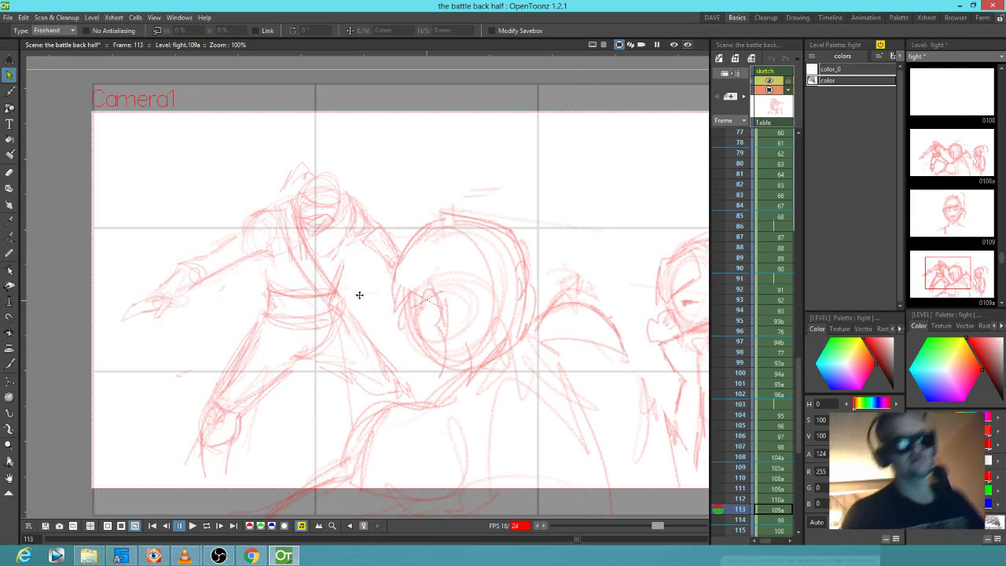
key("comma")
key("comma")
key("comma")
key("comma")
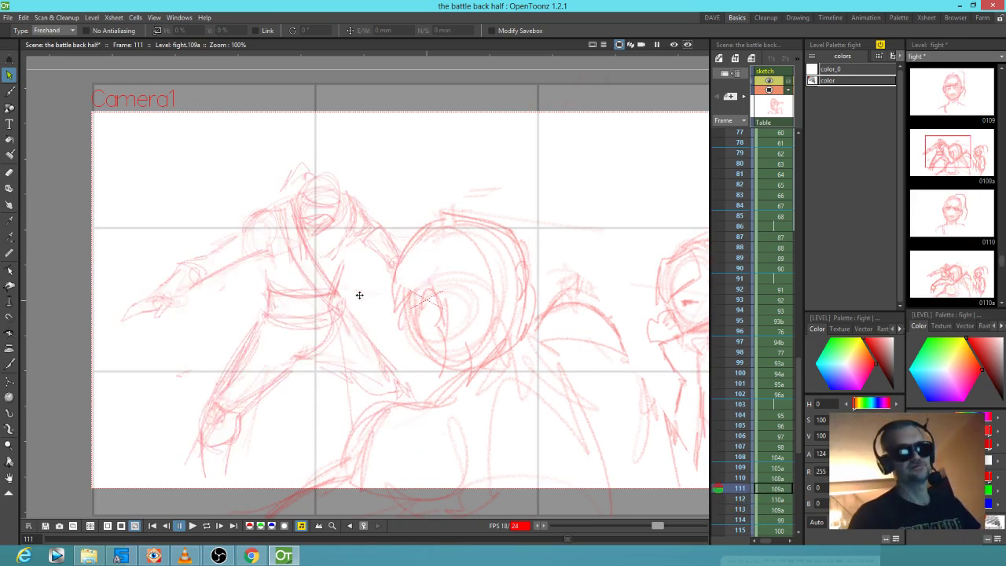
key("period")
key("period")
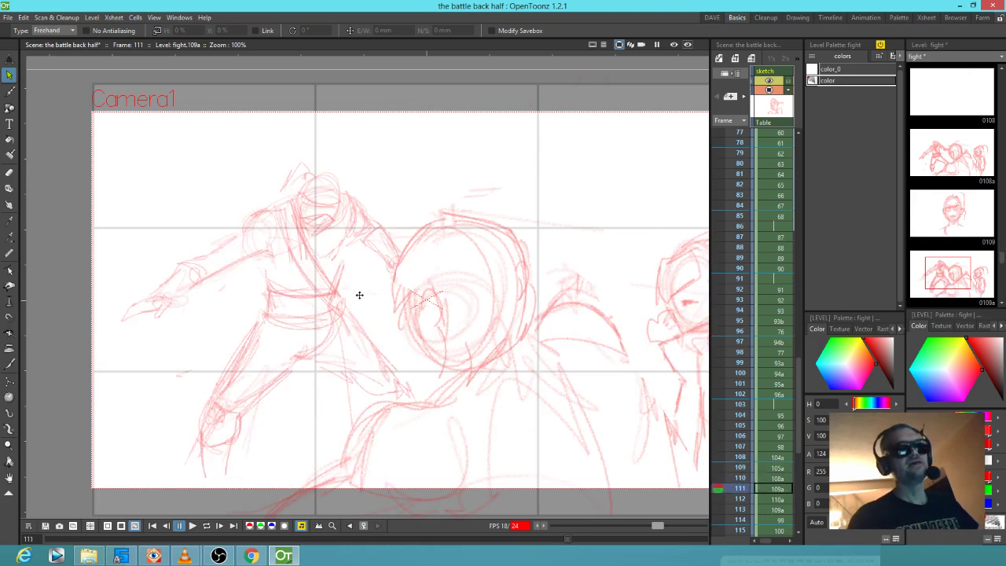
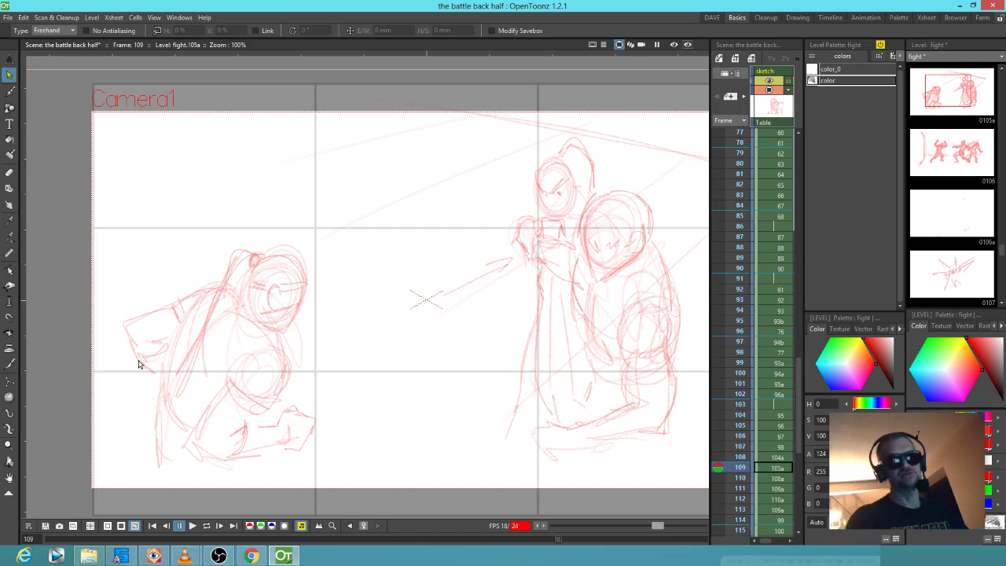
Flip through frames 106 to 109 to examine how drawings 97, 98, 104a and 105a lead into each other
key("Up")
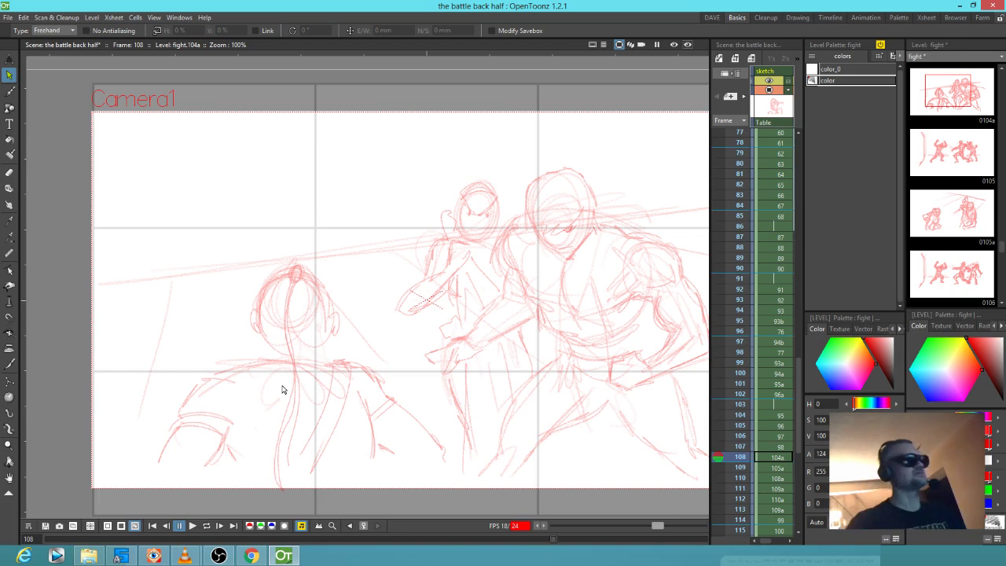
key("Up")
key("Down")
key("Down")
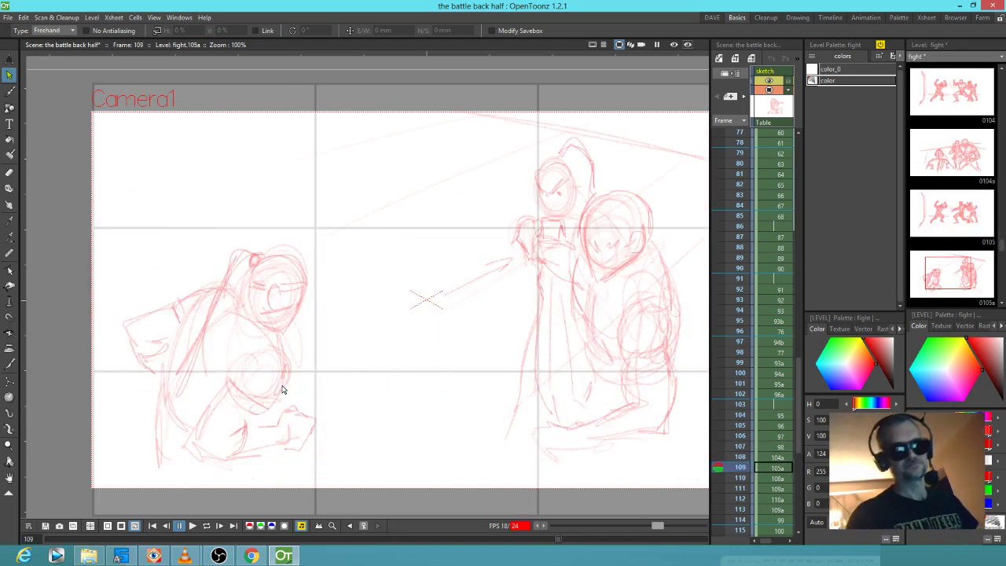
key("Up")
key("Up")
key("Down")
key("alt+f")
left_click(781, 460)
key("Down")
key("Up")
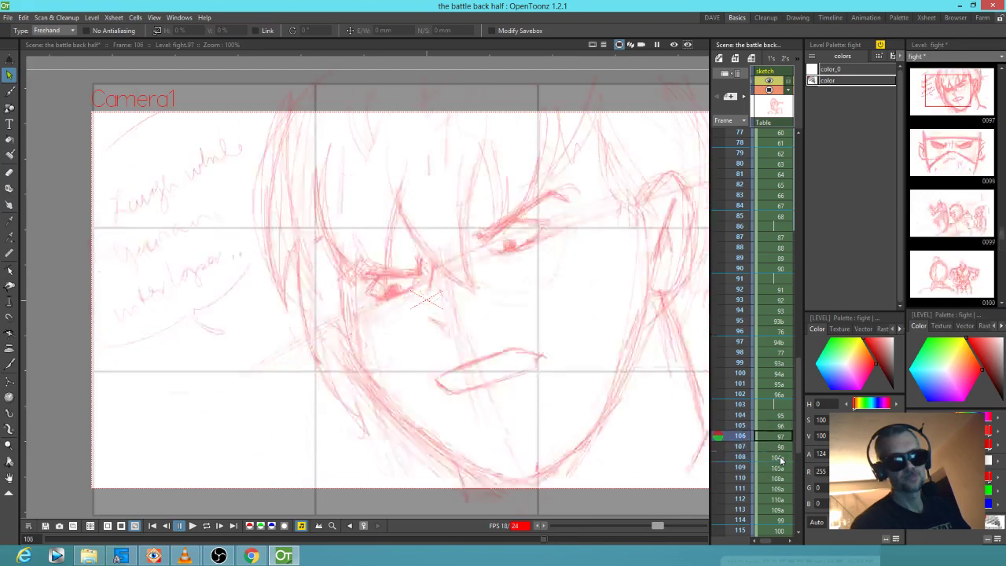
Step through frames 107 to 114 to examine the sketched transition from the earlier shots into drawing 99
key("Down")
key("Down")
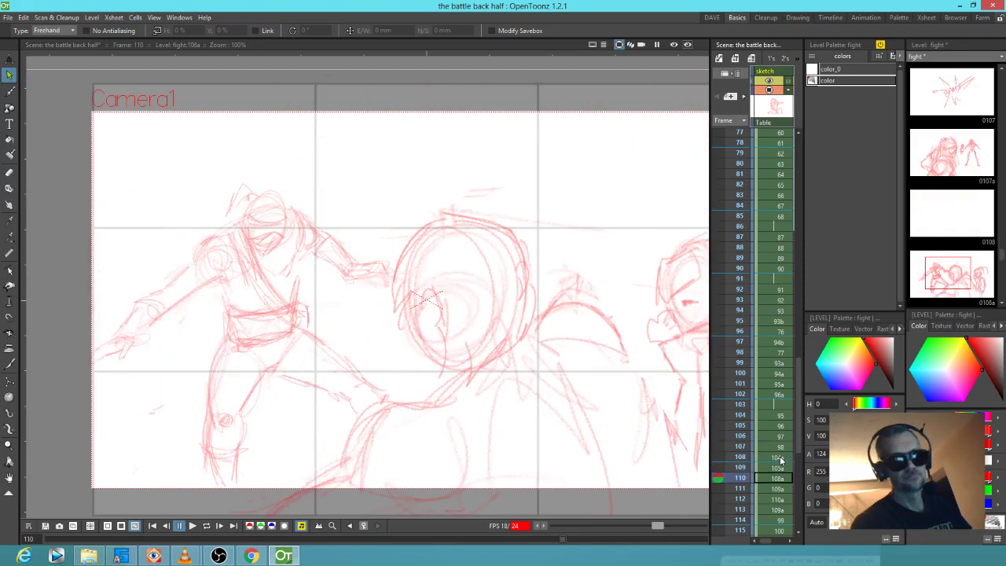
key("Down")
key("Down")
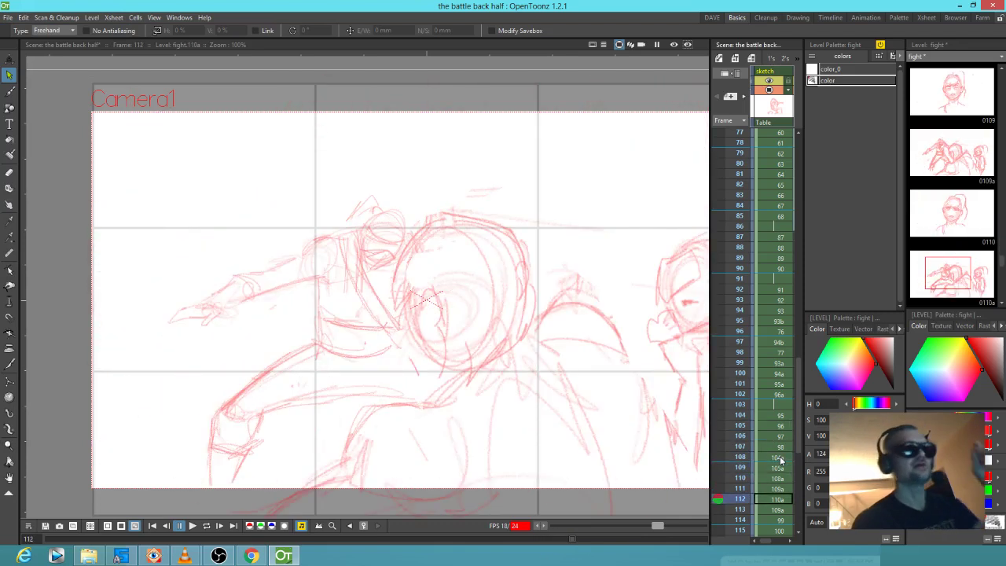
key("Down")
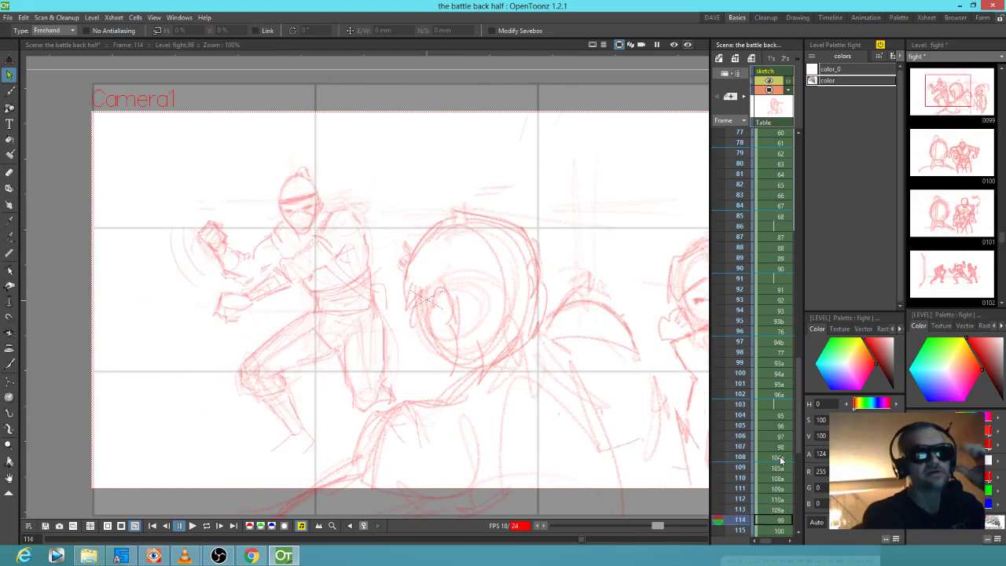
key("Down")
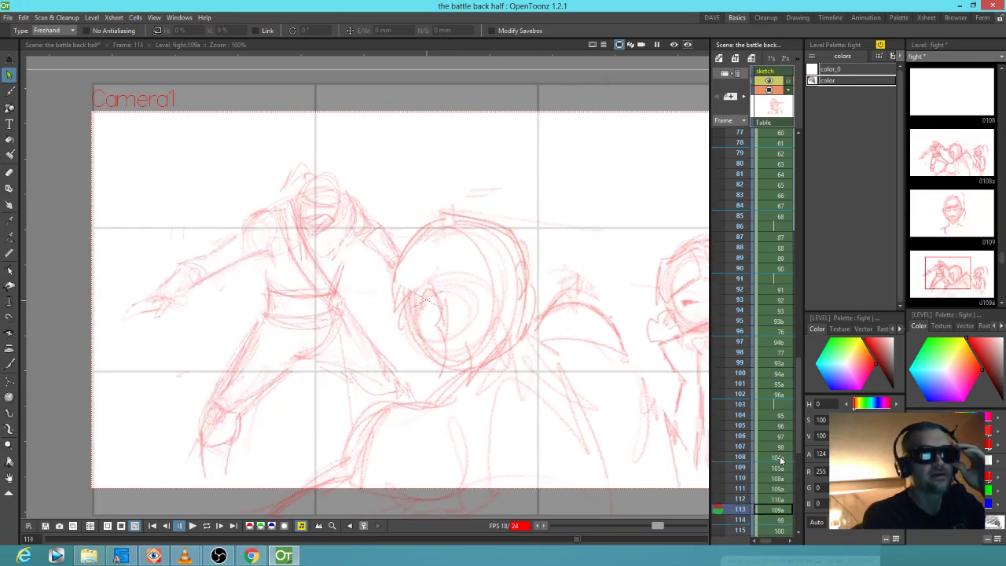
key("Up")
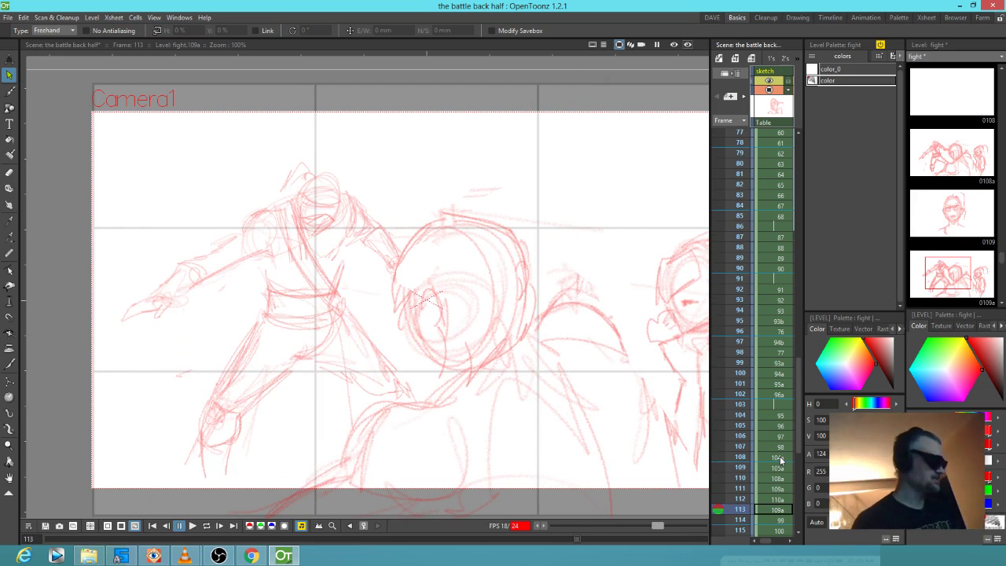
Sketch a trailing curved tail behind the background ninja's head on drawing 109a at frame 111, checking against drawings 108a and 110a
key("b")
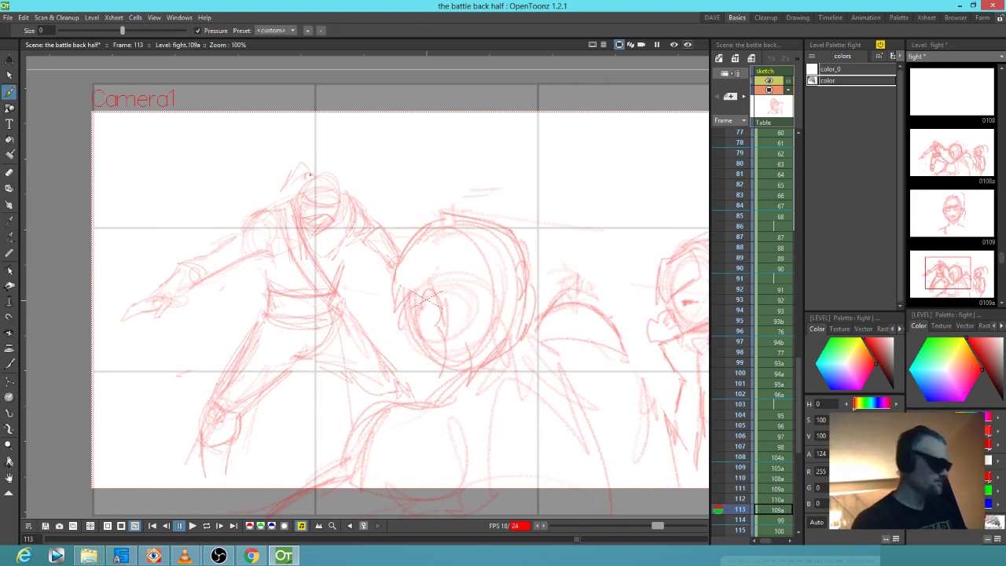
key("Up")
key("Up")
key("Up")
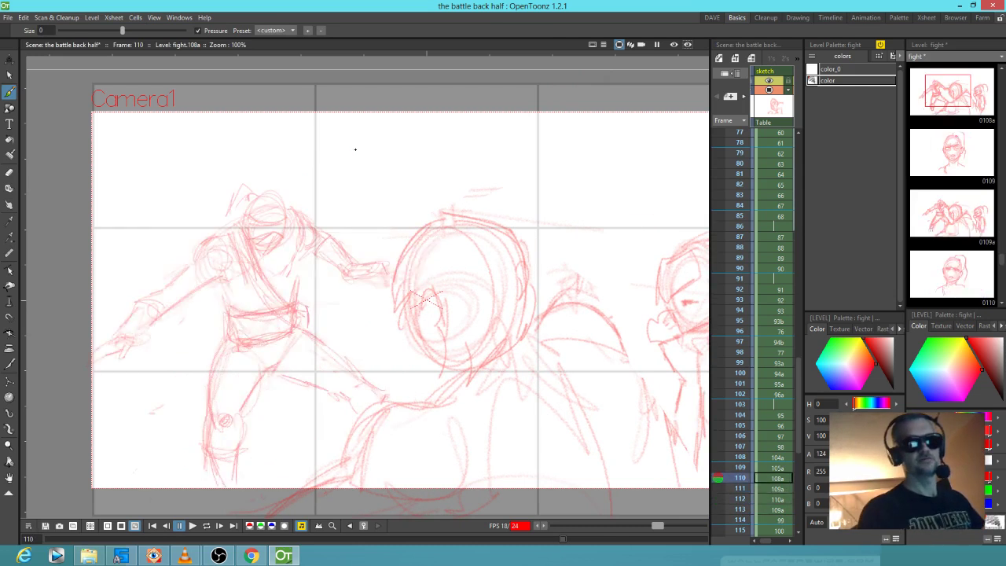
key("Up")
key("Down")
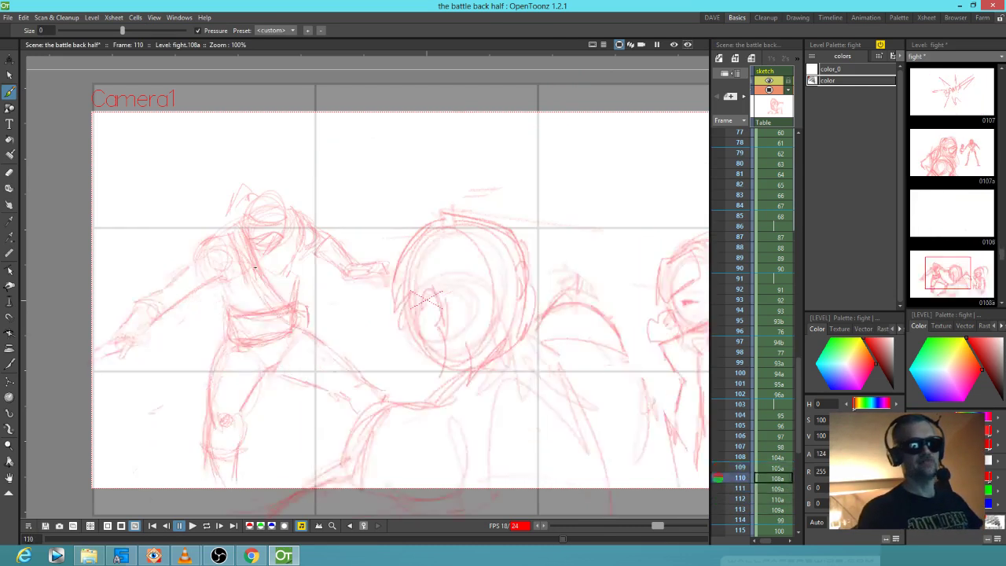
left_click_drag(231, 206, 222, 227)
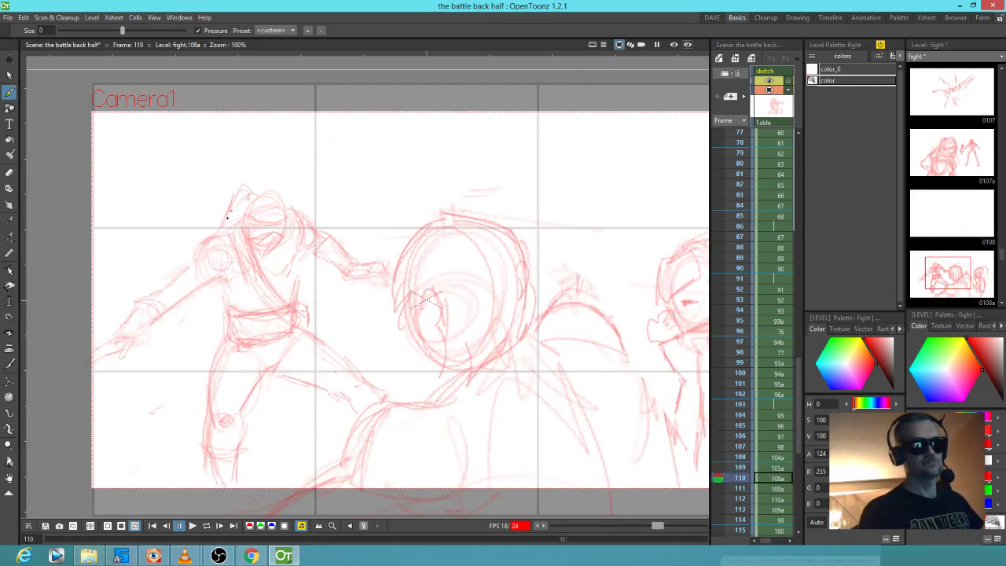
key("Down")
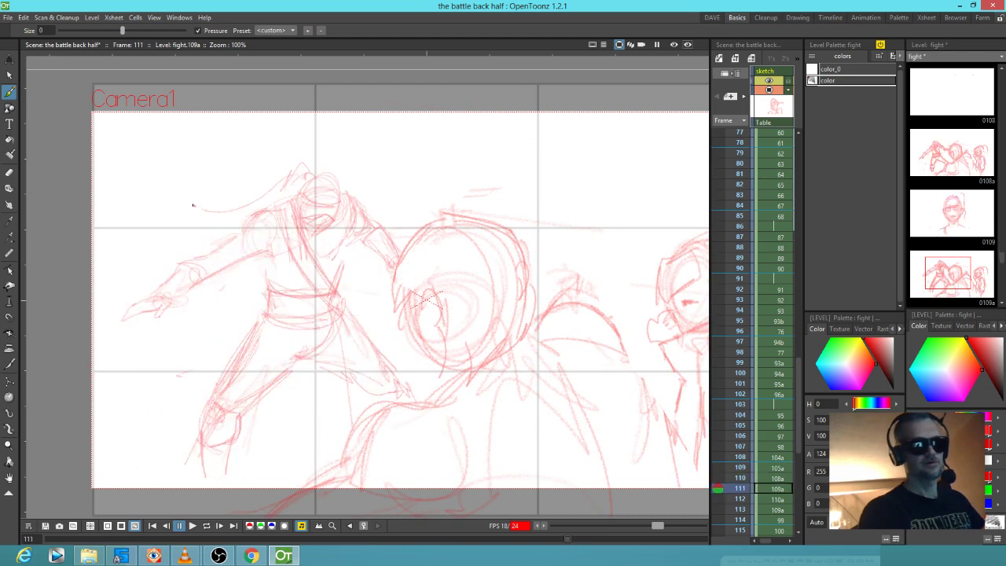
key("Down")
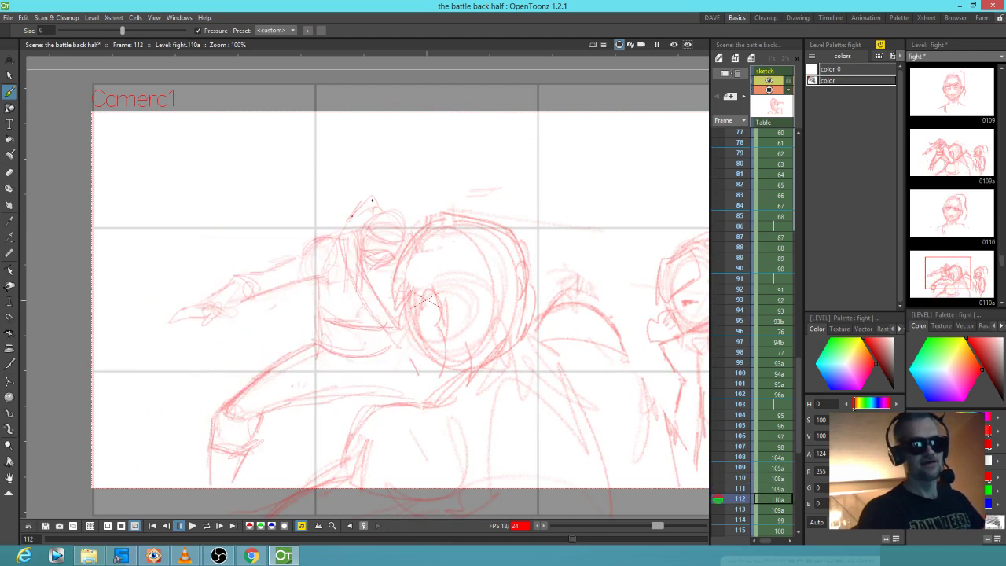
key("Up")
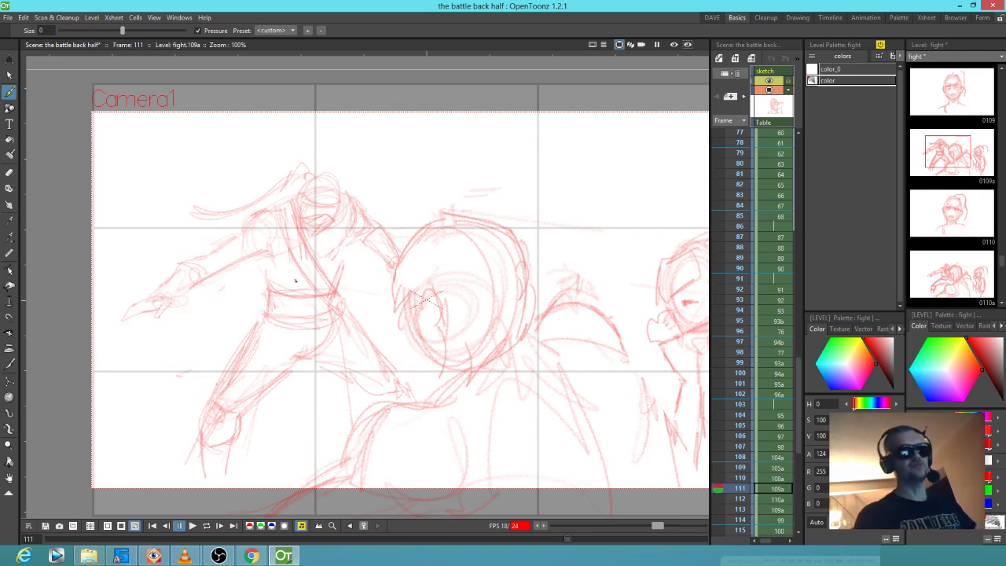
Sketch long sweeping lines from the ninja's head toward the foreground figure on drawing 109a, flip-check neighbouring frames, and erase the parts nearest the head
mouse_move(308, 175)
left_mouse_down()
mouse_move(358, 181)
mouse_move(520, 157)
left_mouse_up()
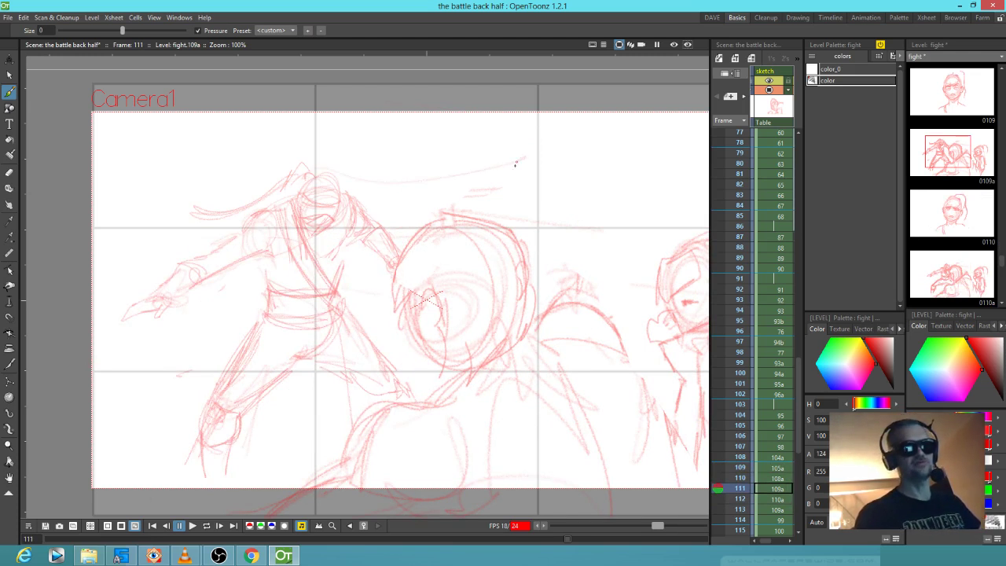
left_click_drag(346, 190, 424, 170)
key("Up")
key("Down")
key("Down")
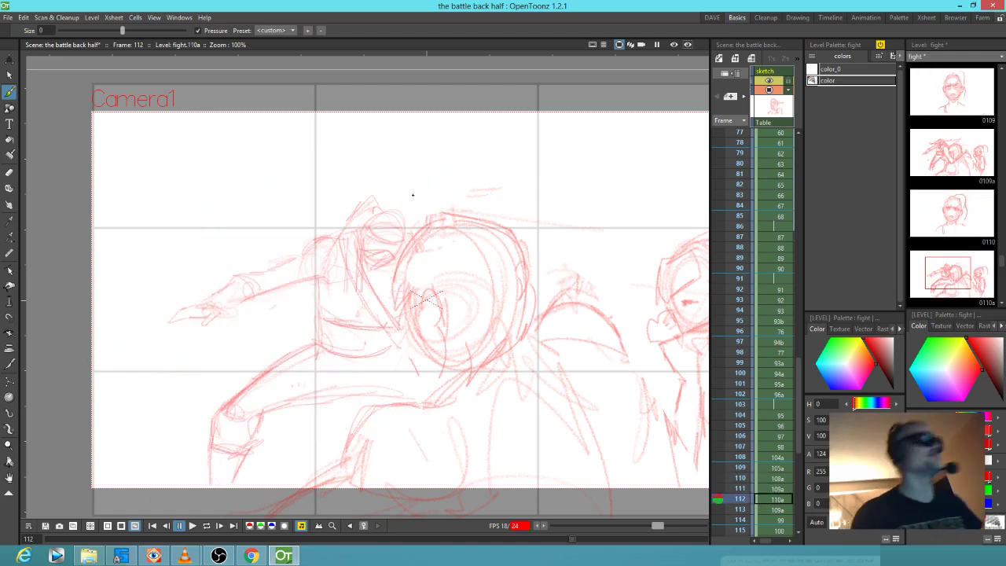
key("Down")
key("Up")
key("Down")
key("Up")
key("Down")
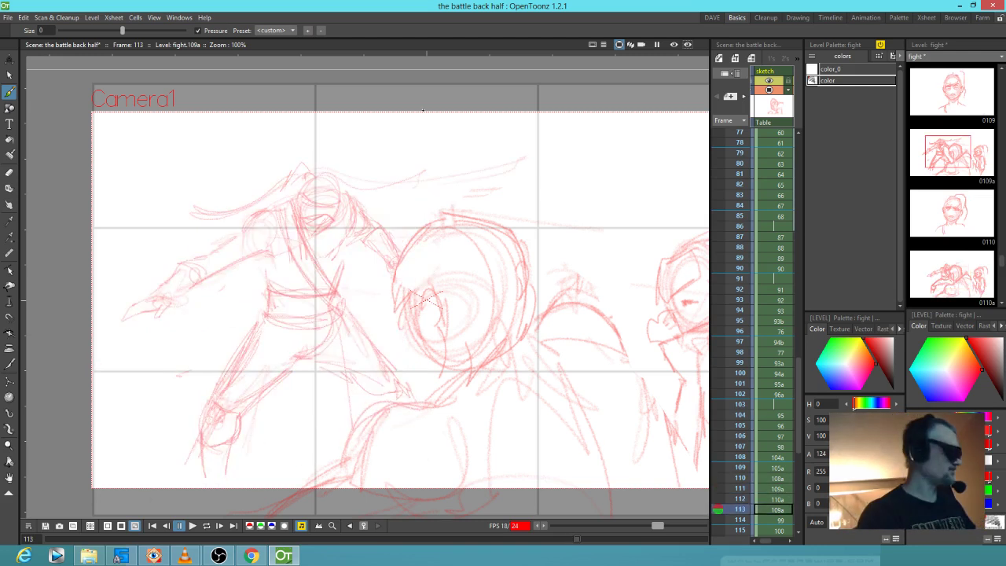
key("a")
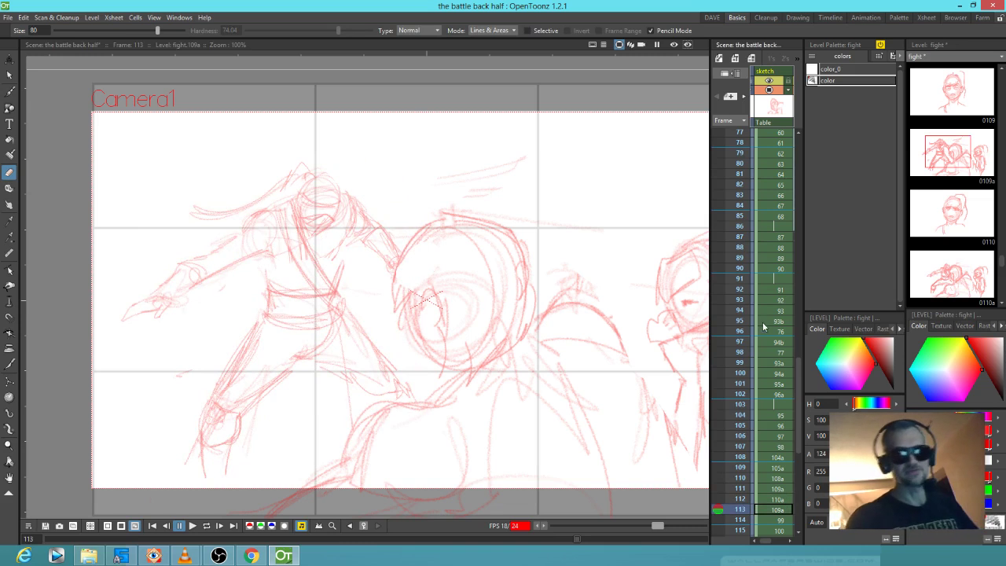
Show the ink column in the viewer and select its drawing 110 at frame 110
scroll(758, 338, "left", 2)
scroll(758, 338, "left", 3)
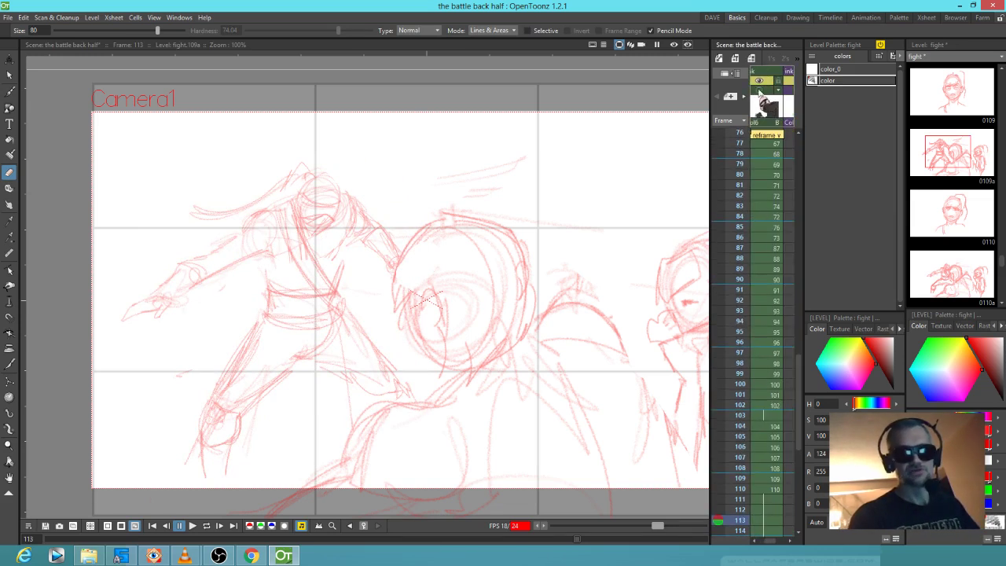
left_click(760, 93)
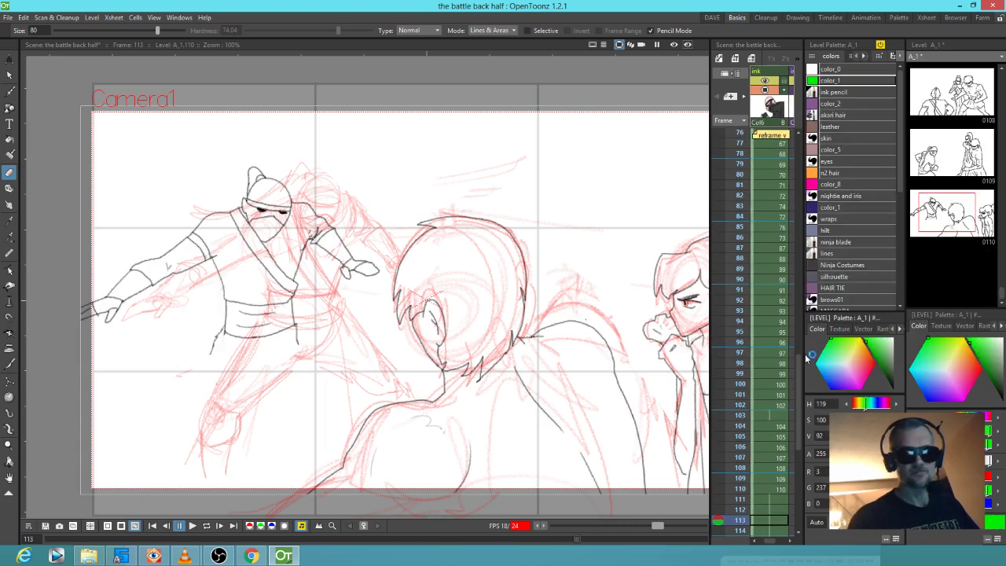
scroll(777, 421, "down", 1)
scroll(777, 421, "down", 3)
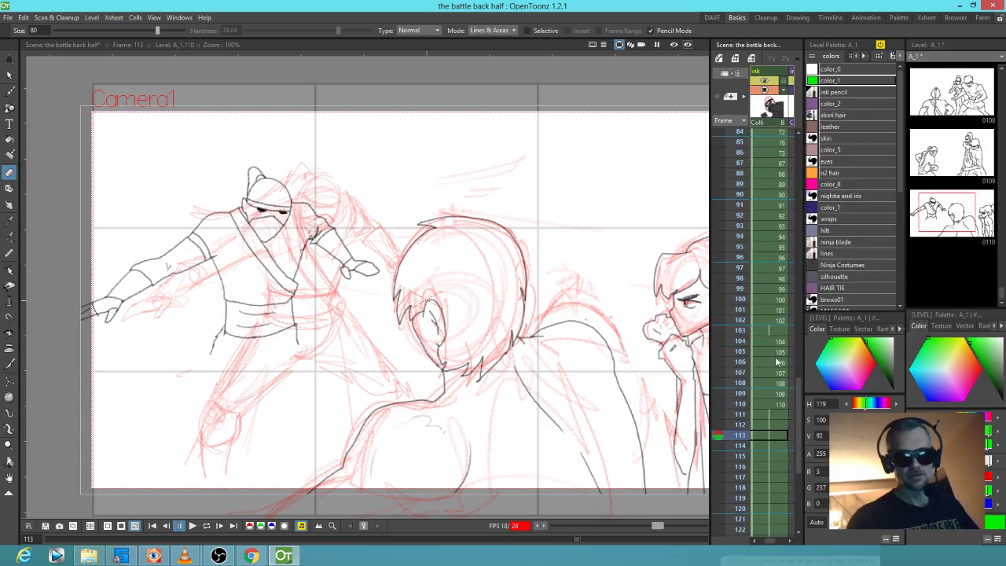
left_click(779, 404)
left_click(778, 397)
left_click(779, 403)
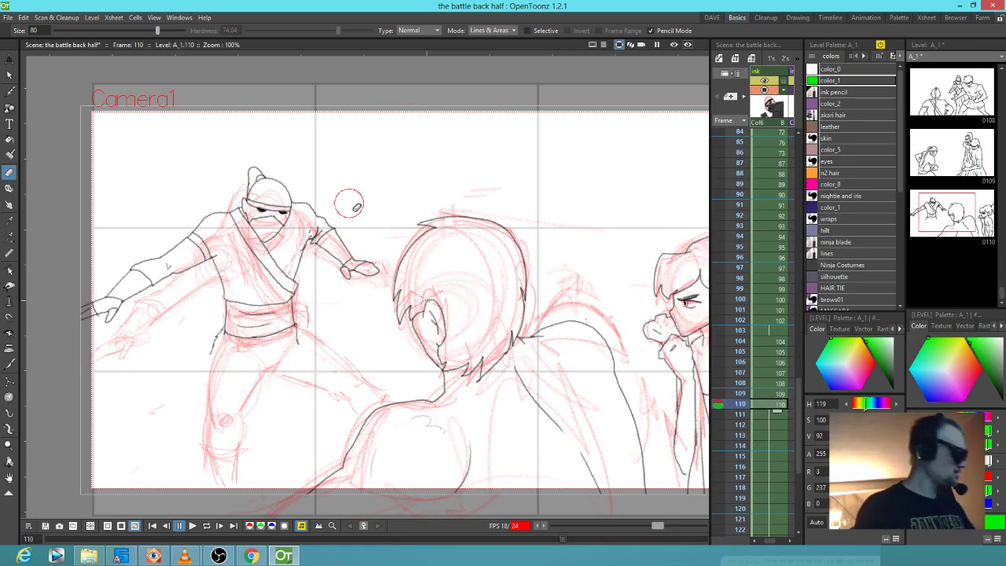
Select the inked ninja on drawing 110 freehand, rotate him about 11.86° and move him about 19.71 mm E/W and -19.56 mm N/S
key("s")
mouse_move(375, 299)
left_mouse_down()
mouse_move(384, 240)
mouse_move(321, 161)
mouse_move(207, 158)
mouse_move(78, 269)
mouse_move(70, 371)
mouse_move(146, 418)
mouse_move(218, 412)
mouse_move(346, 347)
mouse_move(390, 259)
left_mouse_up()
left_click_drag(393, 135, 358, 106)
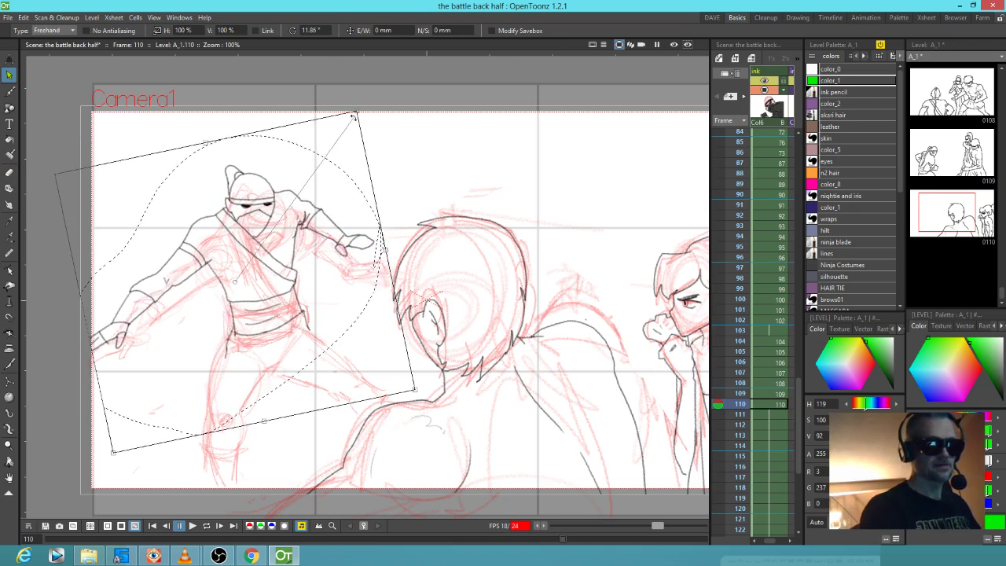
mouse_move(271, 310)
left_mouse_down()
mouse_move(285, 310)
mouse_move(288, 327)
left_mouse_up()
Toggle the ink column's visibility at frame 110 to compare the inked ninja with the sketch beneath
left_click(765, 90)
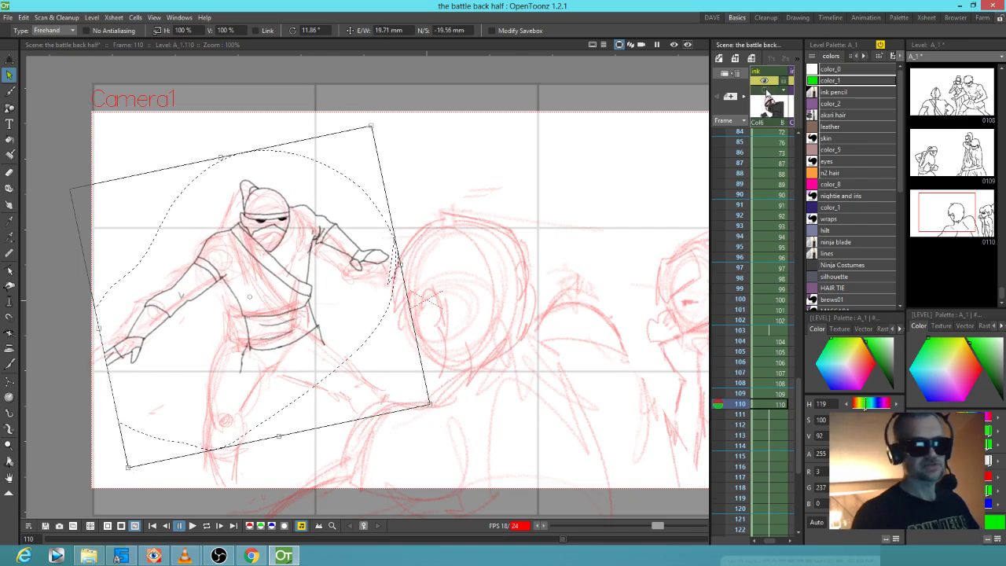
left_click(768, 93)
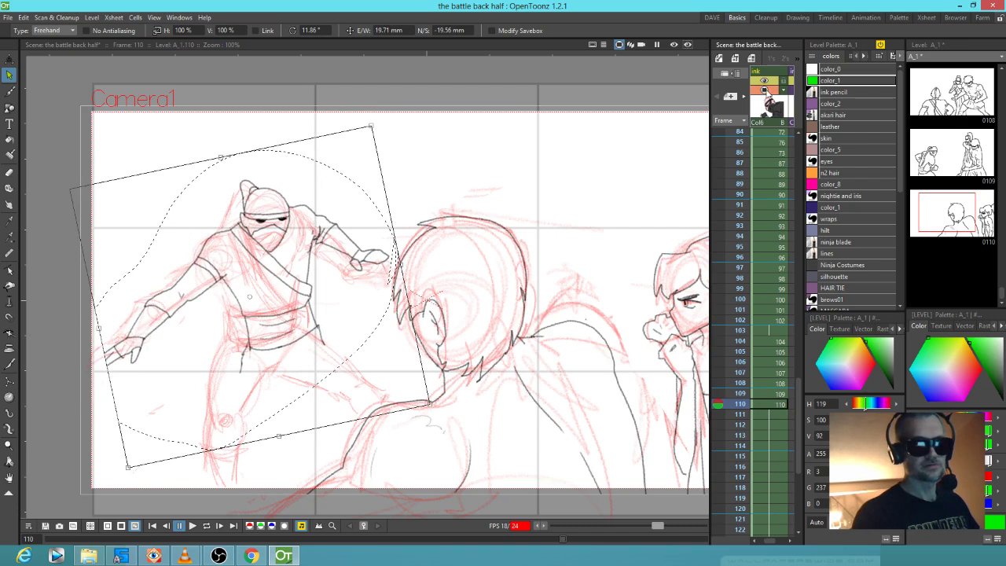
left_click(768, 93)
left_click(768, 93)
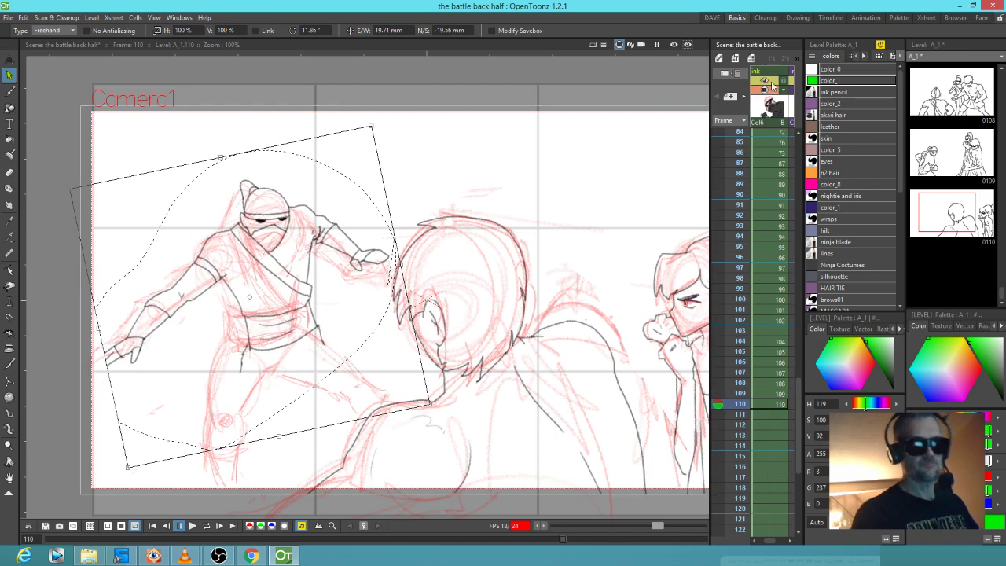
left_click(768, 393)
left_click(768, 404)
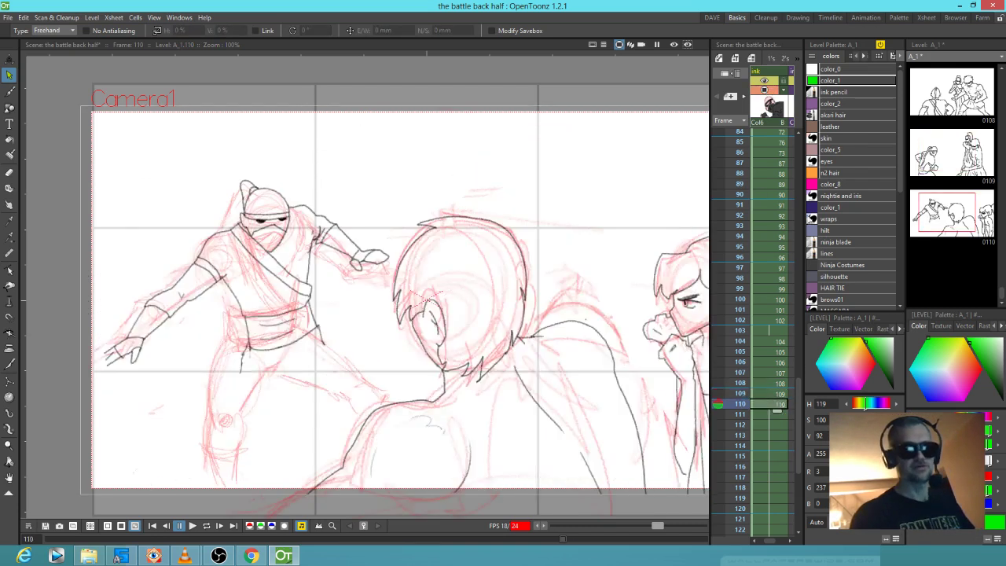
left_click(766, 93)
left_click(766, 93)
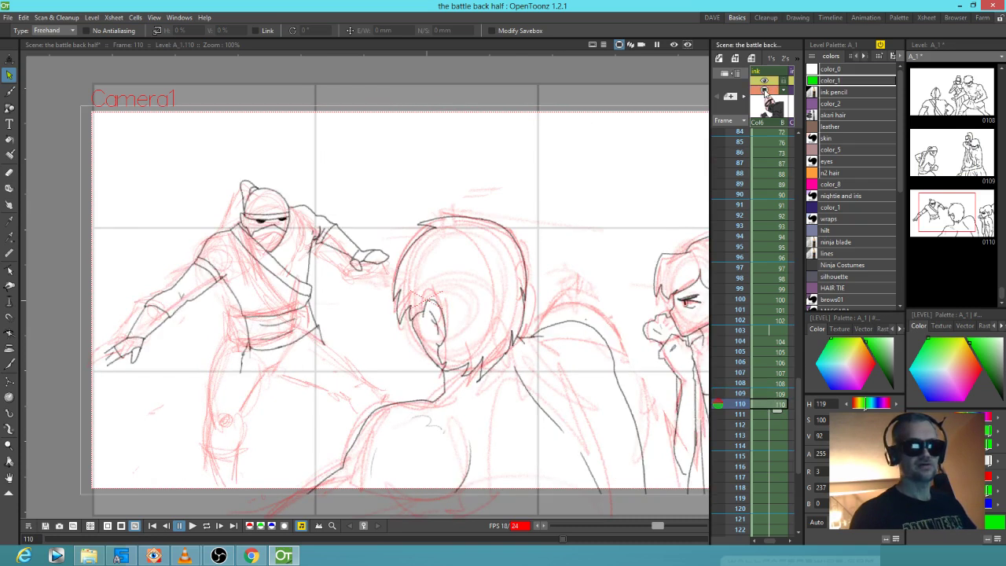
left_click(766, 92)
left_click(766, 93)
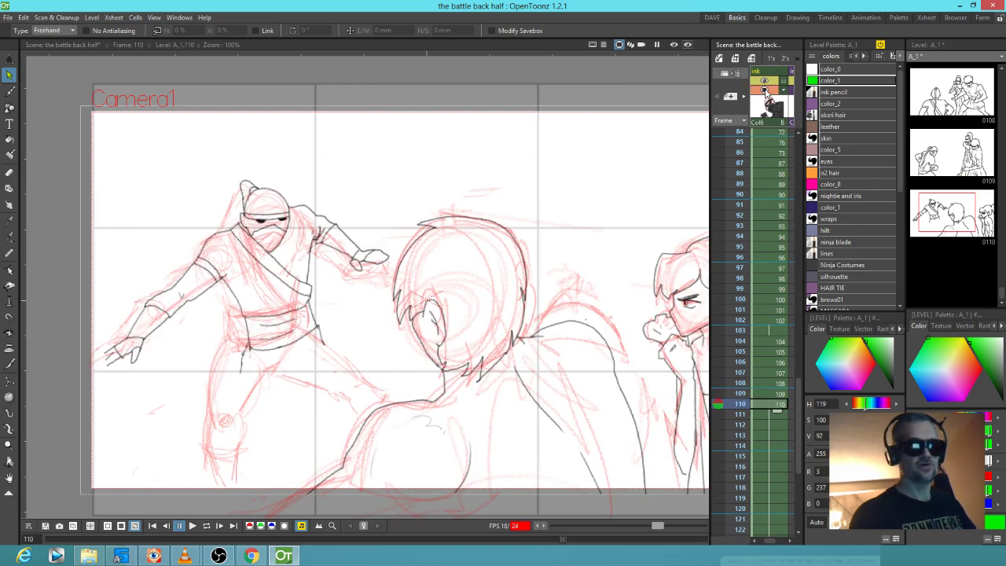
Toggle the ink column off and on to compare it with the sketch, and erase the ninja's old waist and hip lines
left_click(766, 93)
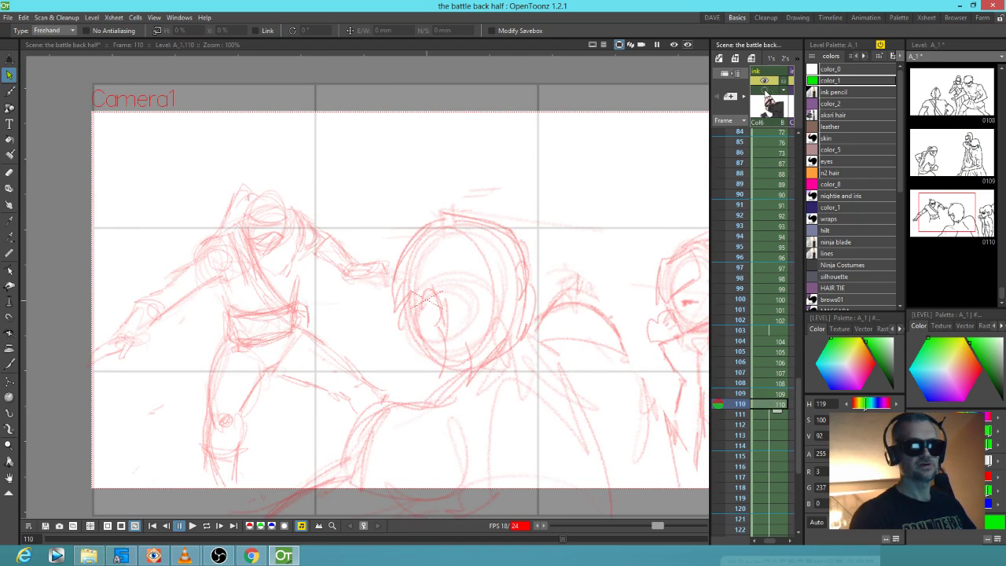
left_click(766, 92)
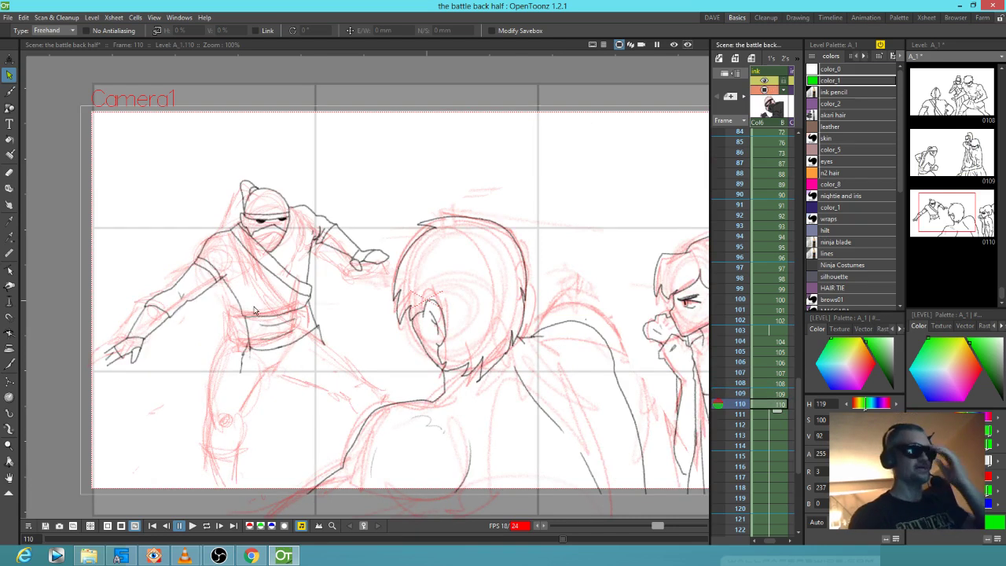
key("e")
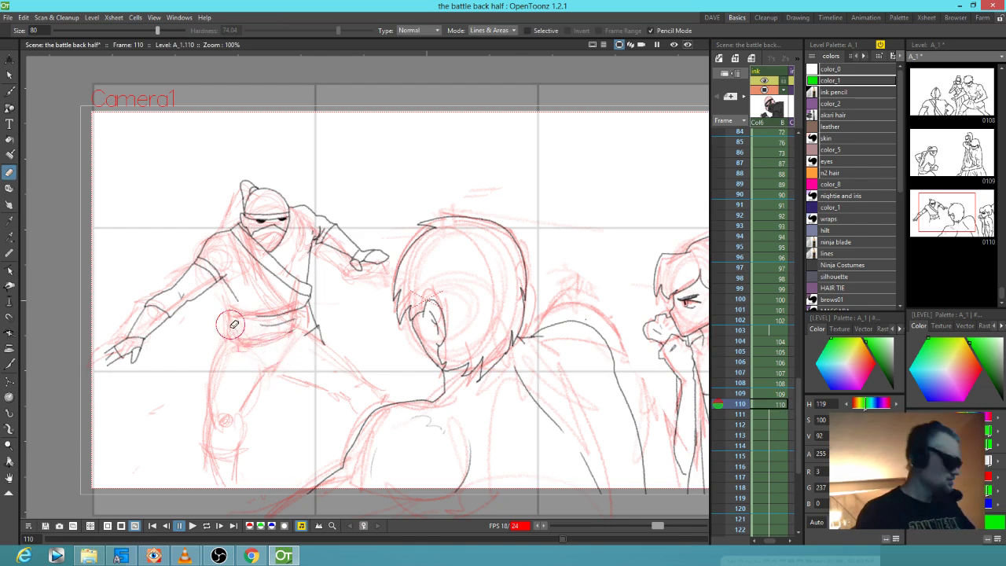
Choose the ink pencil style, ink the side of the ninja's torso and his belt, and erase the leftover hip lines
key("b")
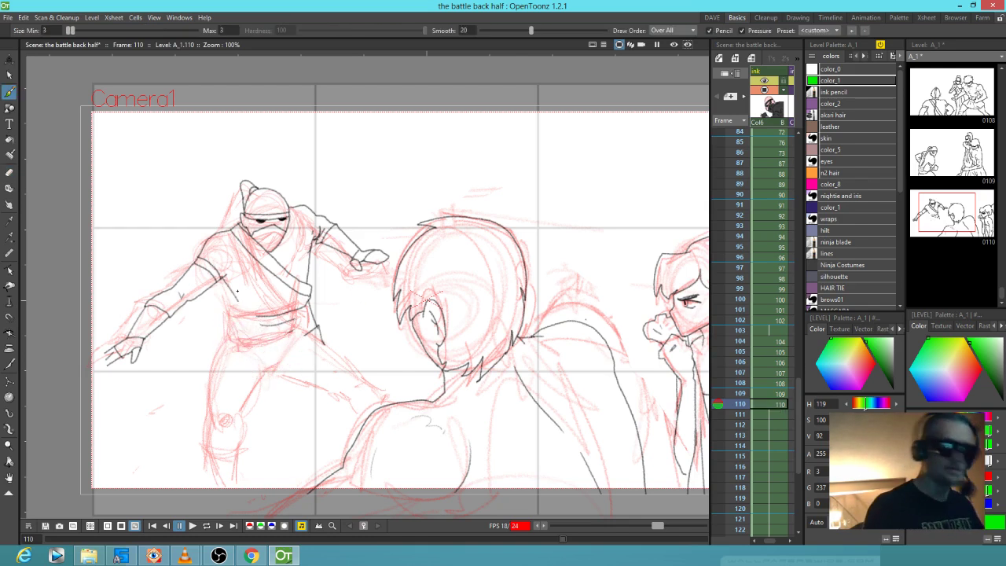
left_click(836, 93)
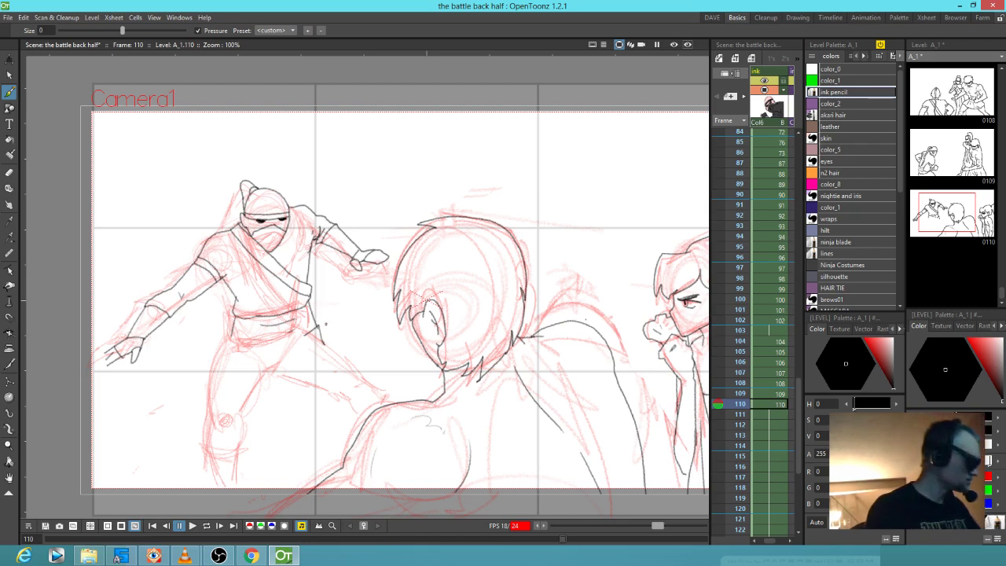
key("a")
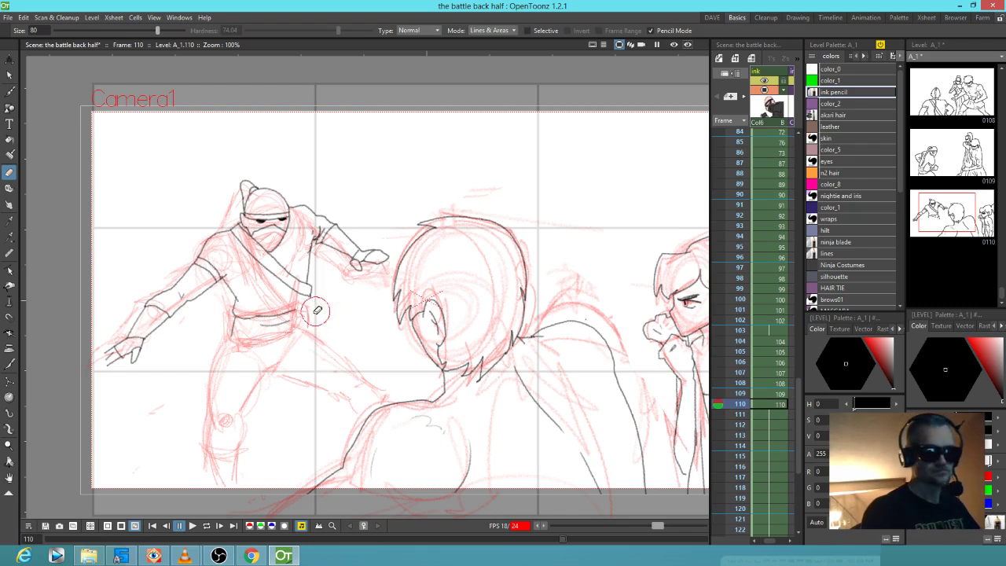
Ink the outlines of the ninja's two legs over the sketch, from the belt to the bent knee and the foreground figure's shoulder
key("b")
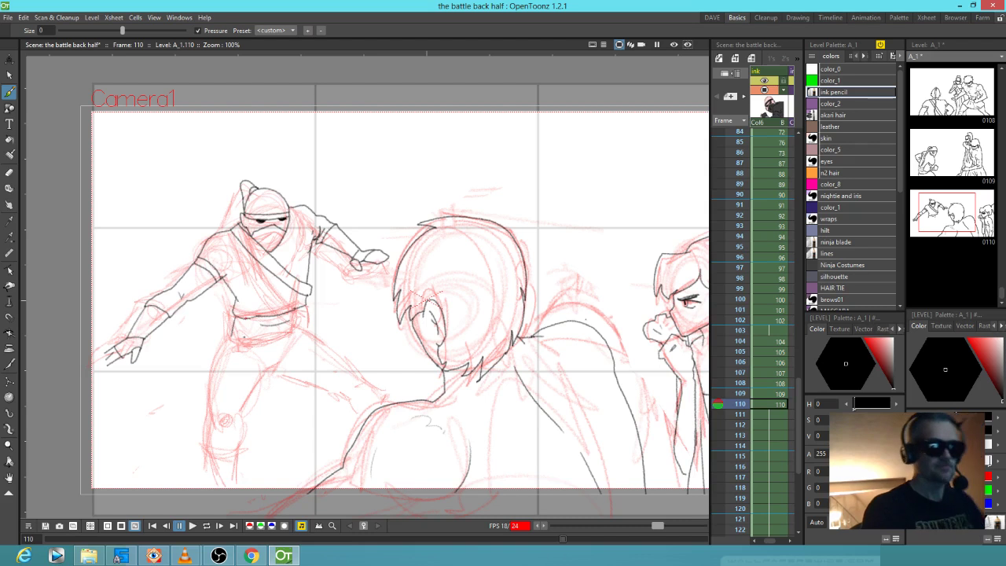
left_click_drag(232, 334, 211, 387)
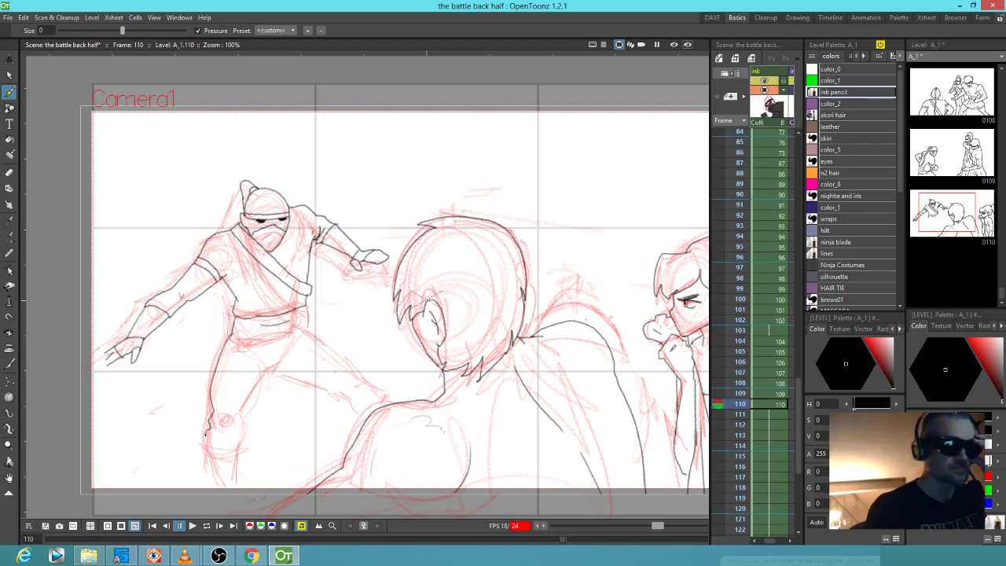
mouse_move(253, 397)
left_mouse_down()
mouse_move(271, 370)
mouse_move(331, 396)
left_mouse_up()
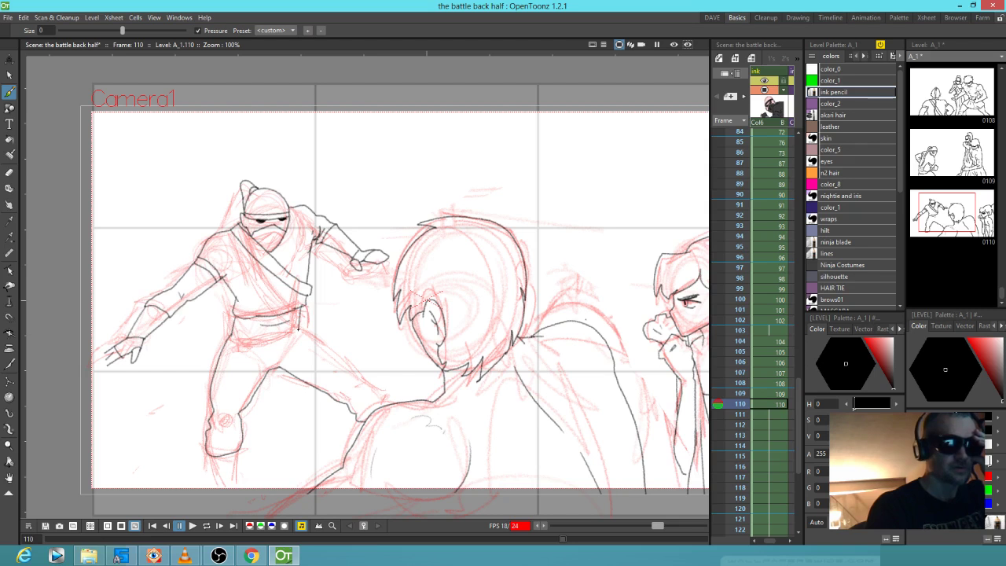
left_click_drag(319, 336, 349, 368)
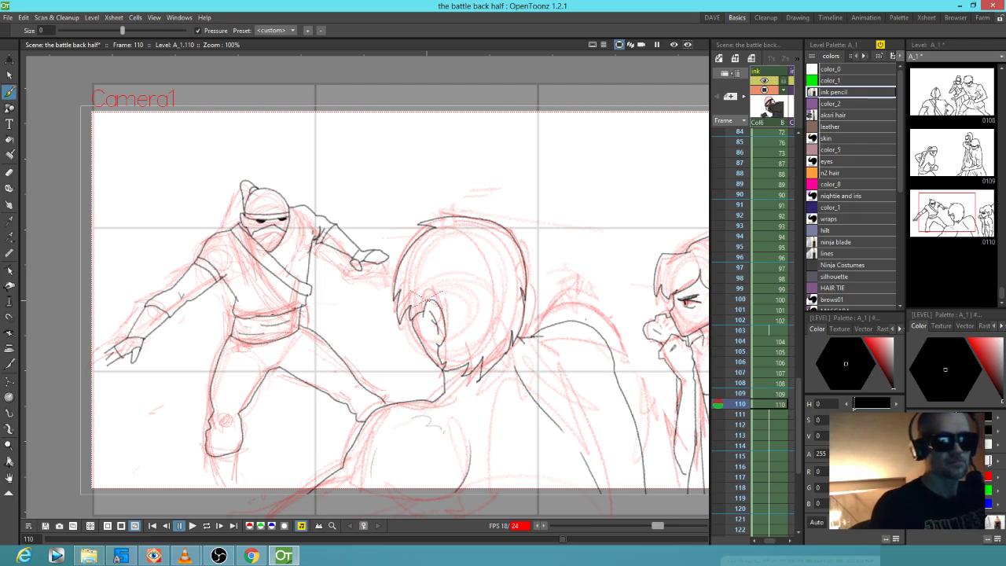
Open the Locator's magnified view, reduce the eraser size to 22 and erase the overlapping ink line near the end of the belt
left_click(332, 525)
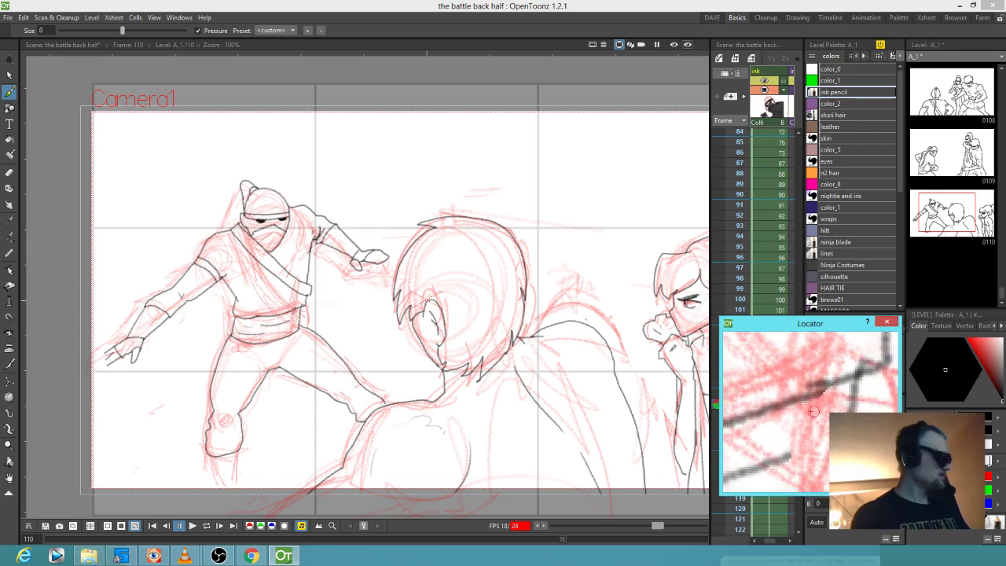
key("a")
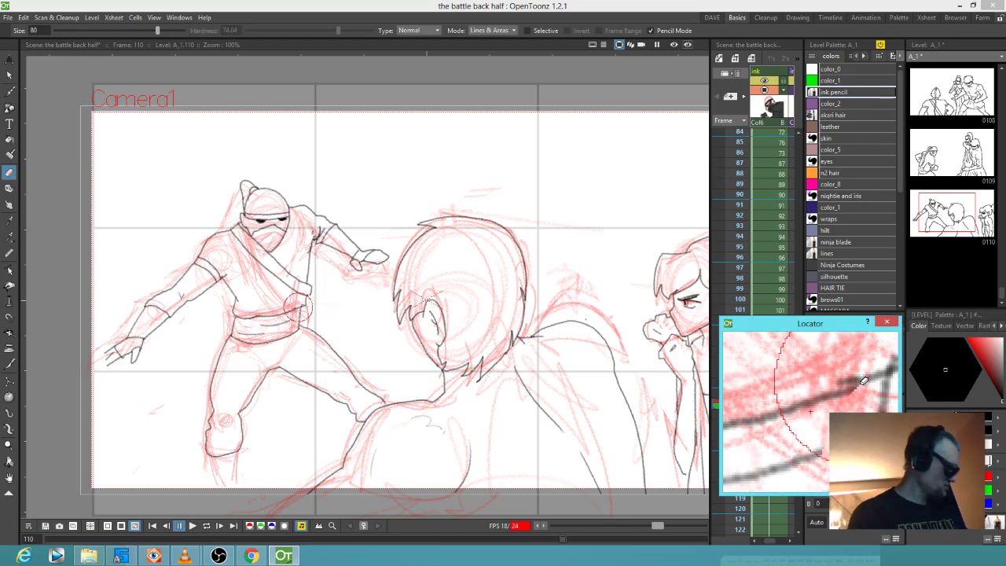
key("u")
key("u")
key("u")
key("u")
key("u")
key("u")
key("u")
key("u")
key("u")
key("u")
key("u")
key("u")
key("u")
key("u")
key("u")
key("u")
key("u")
key("u")
key("u")
key("u")
key("u")
key("u")
key("u")
key("u")
key("u")
key("u")
key("u")
key("u")
key("u")
key("u")
key("u")
key("u")
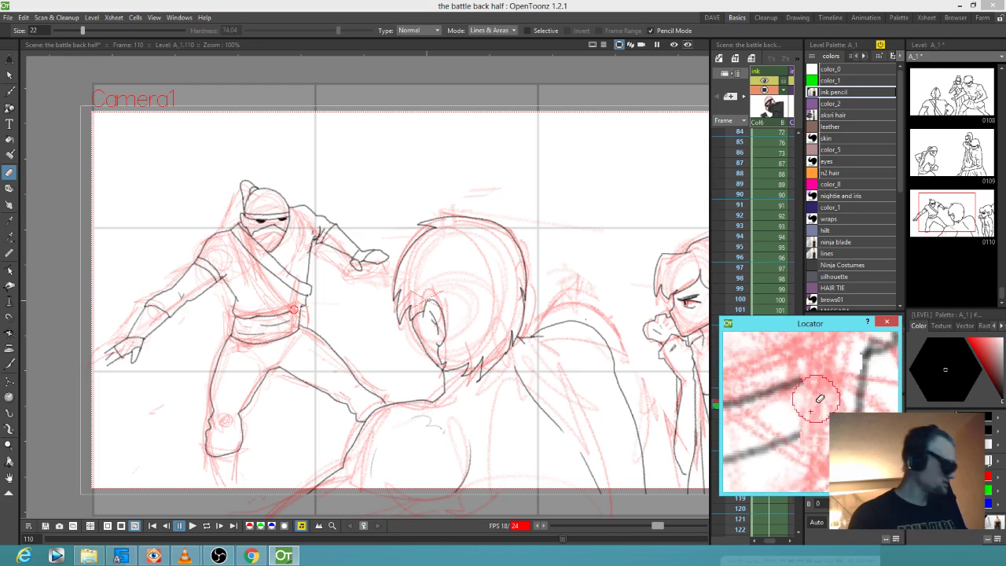
Ink the line details around the ninja's belt and sleeve, and ink his lower leg below the bent knee
key("b")
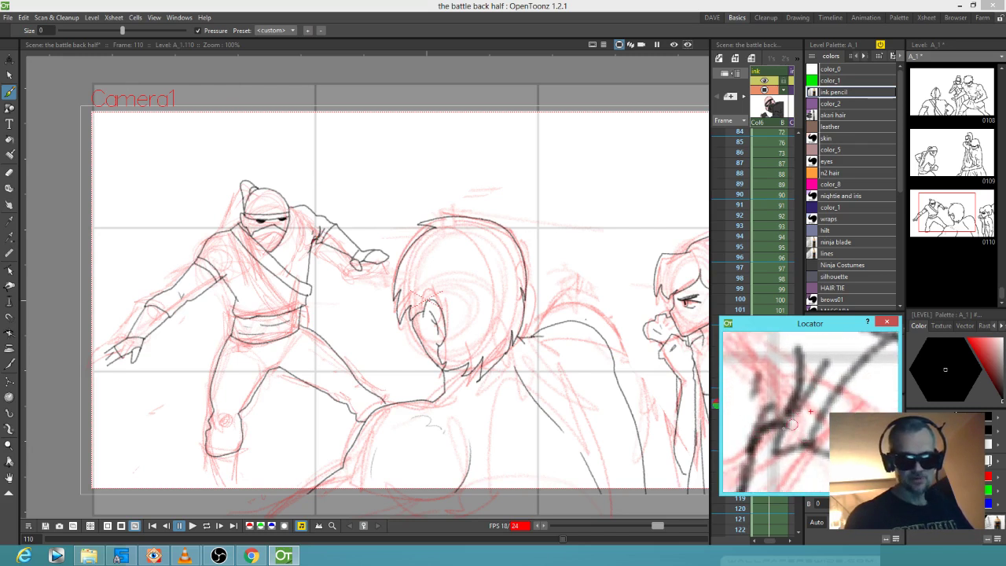
mouse_move(775, 438)
left_mouse_down()
mouse_move(804, 444)
mouse_move(825, 436)
mouse_move(864, 374)
left_mouse_up()
left_click_drag(788, 393, 789, 432)
left_click_drag(823, 402, 751, 486)
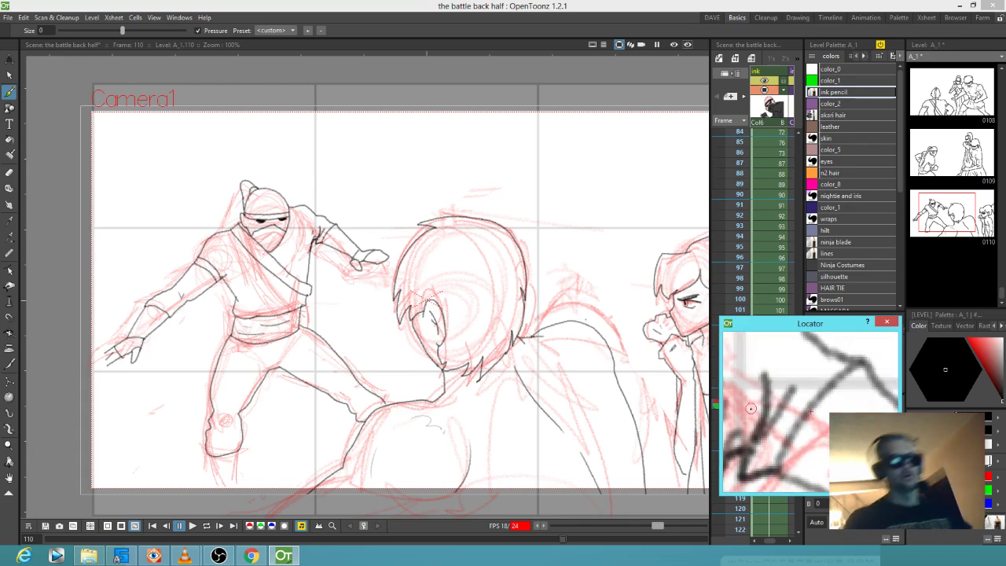
mouse_move(259, 440)
left_mouse_down()
mouse_move(263, 383)
mouse_move(296, 337)
mouse_move(253, 378)
left_mouse_up()
left_click_drag(274, 346, 275, 390)
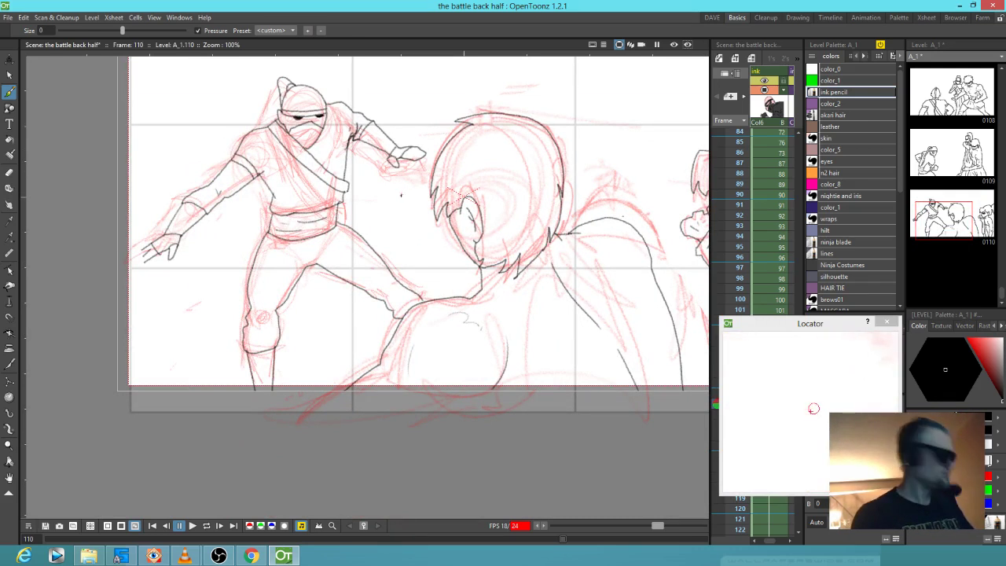
Ink the fingertips of the ninja's outstretched hand, undo the first version and ink them again
key("s")
mouse_move(386, 206)
left_mouse_down()
mouse_move(426, 161)
mouse_move(426, 131)
mouse_move(358, 69)
mouse_move(258, 72)
mouse_move(143, 198)
mouse_move(130, 270)
mouse_move(165, 323)
mouse_move(265, 280)
mouse_move(348, 261)
mouse_move(398, 190)
left_mouse_up()
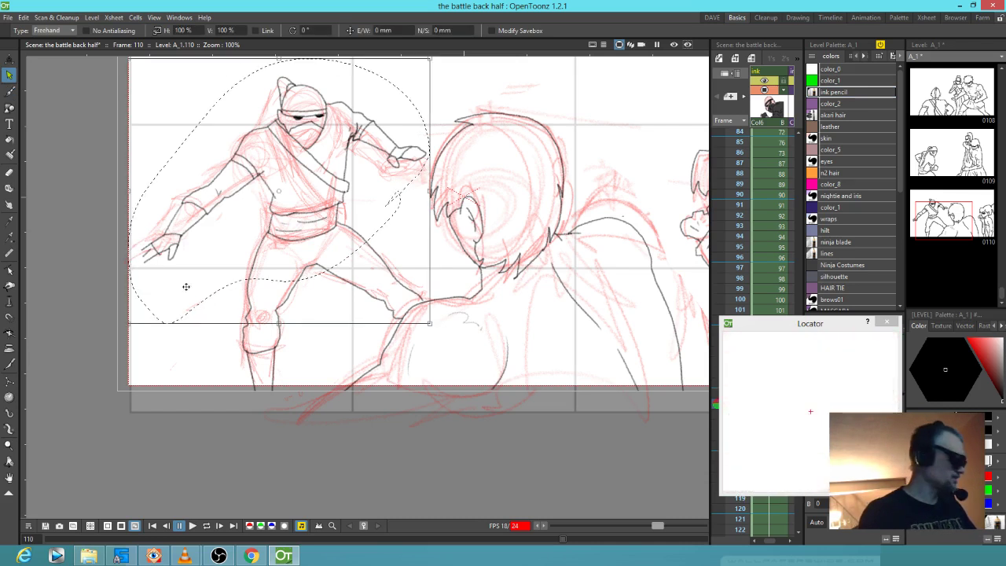
key("b")
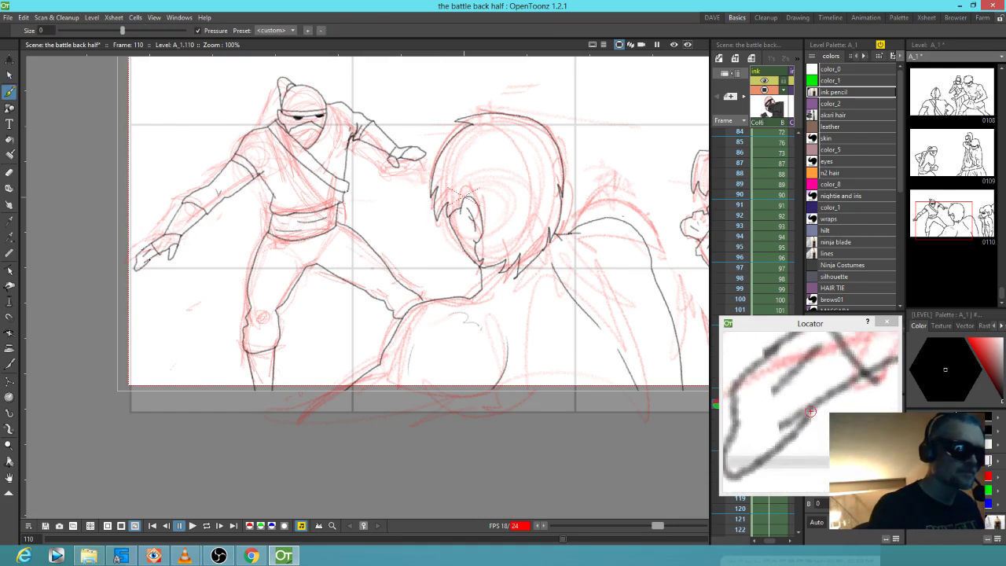
key("ctrl+z")
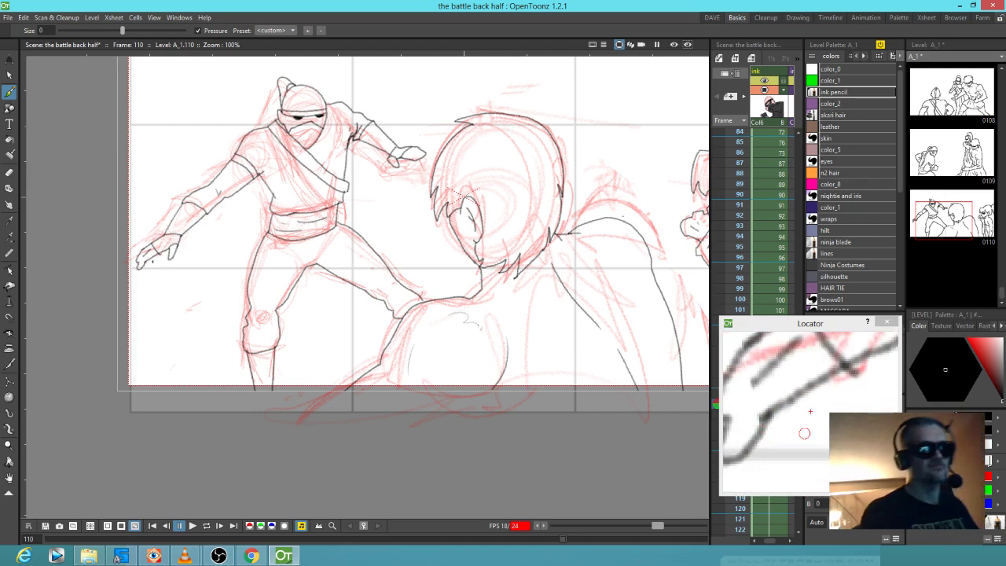
Select the inked ninja's head, torso and arms on drawing 110 with a freehand outline
key("s")
mouse_move(381, 232)
left_mouse_down()
mouse_move(426, 143)
mouse_move(389, 107)
mouse_move(315, 72)
mouse_move(216, 92)
mouse_move(146, 177)
mouse_move(108, 257)
mouse_move(144, 314)
mouse_move(273, 293)
mouse_move(372, 245)
mouse_move(401, 191)
left_mouse_up()
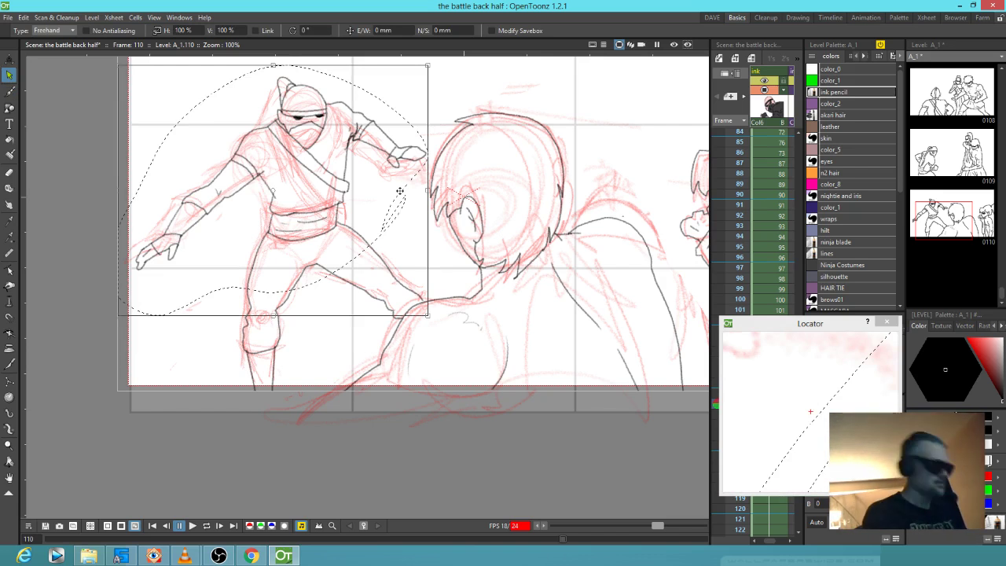
Close the Locator window and choose the ink pencil style in the level palette
key("Down")
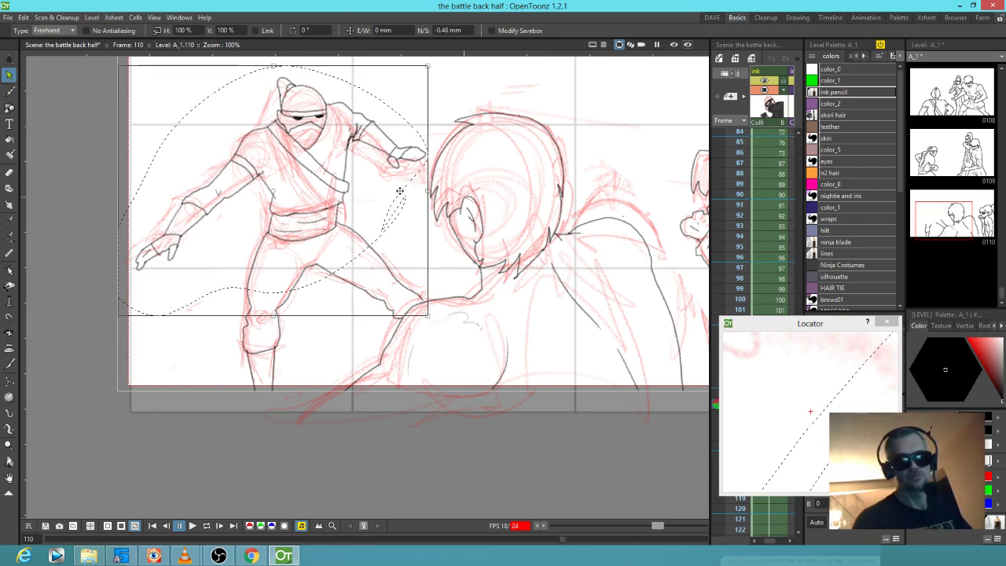
left_click(817, 309)
left_click(888, 323)
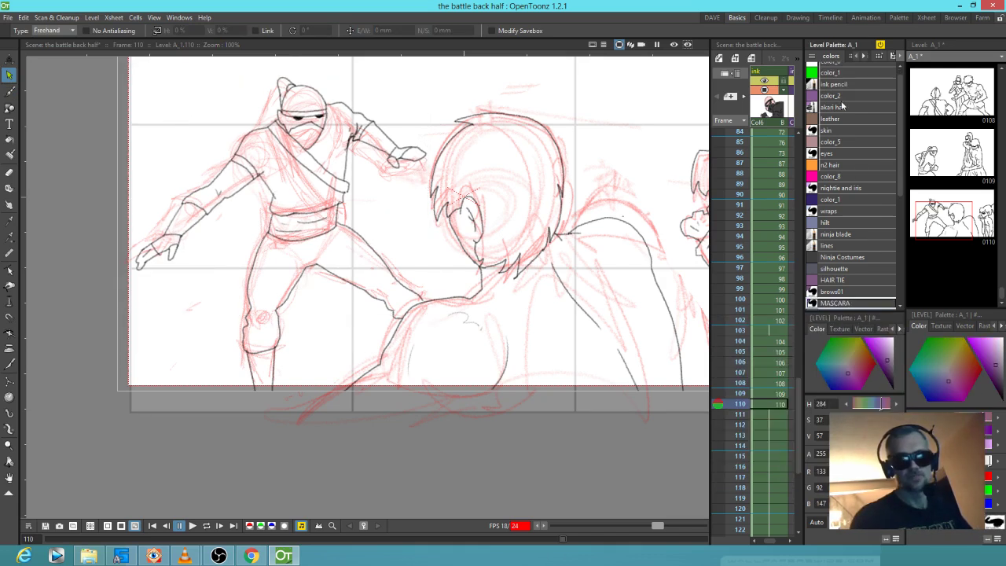
scroll(902, 100, "up", 1)
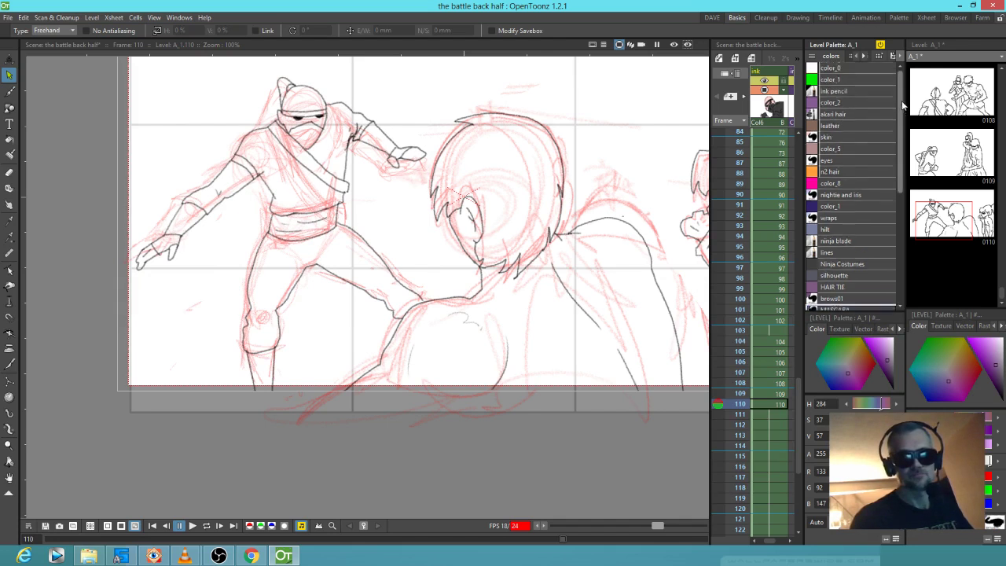
left_click(839, 92)
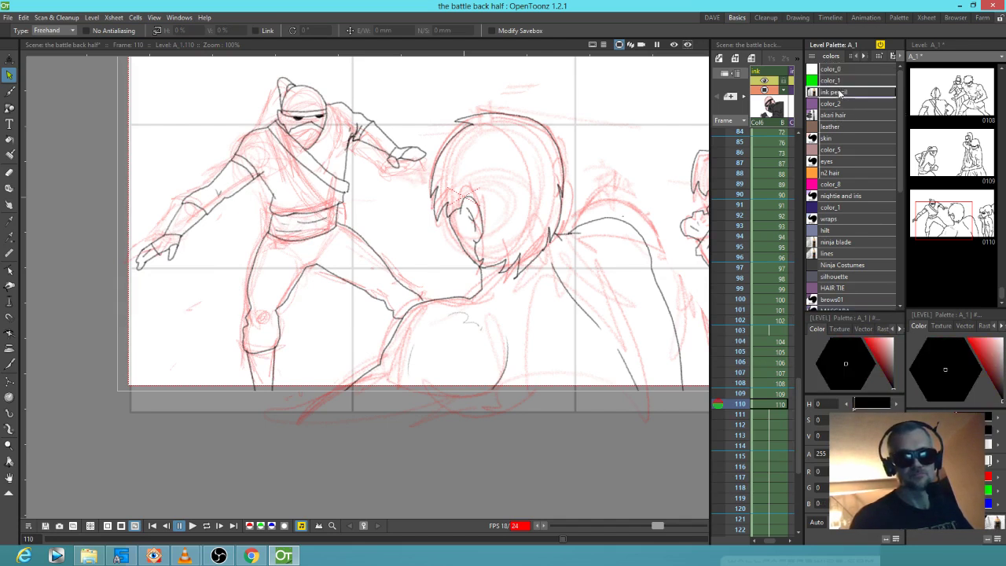
Duplicate the frame 110 drawing into frames 111, 112 and 113 of the ink column
left_click(780, 416)
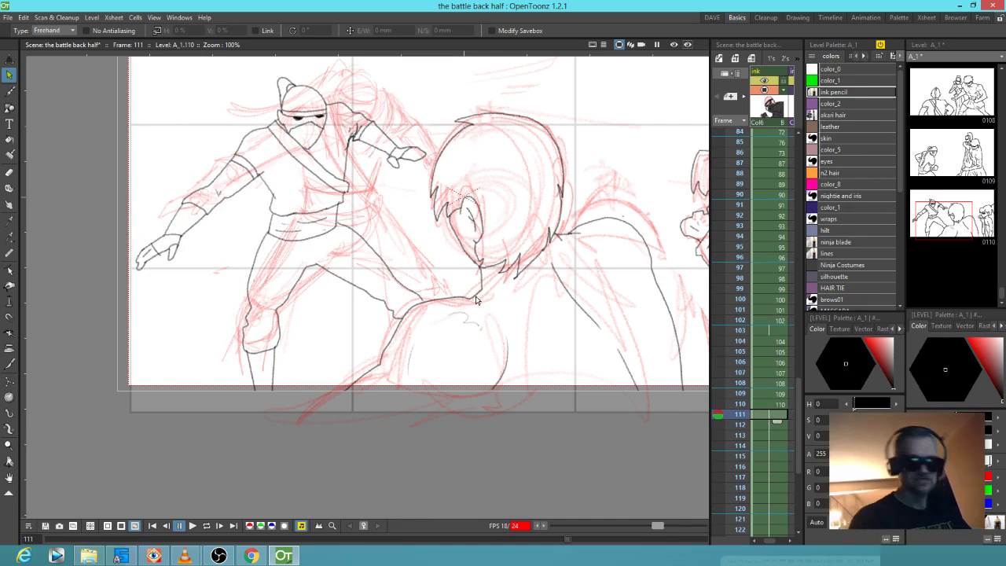
key("d")
left_click(764, 425)
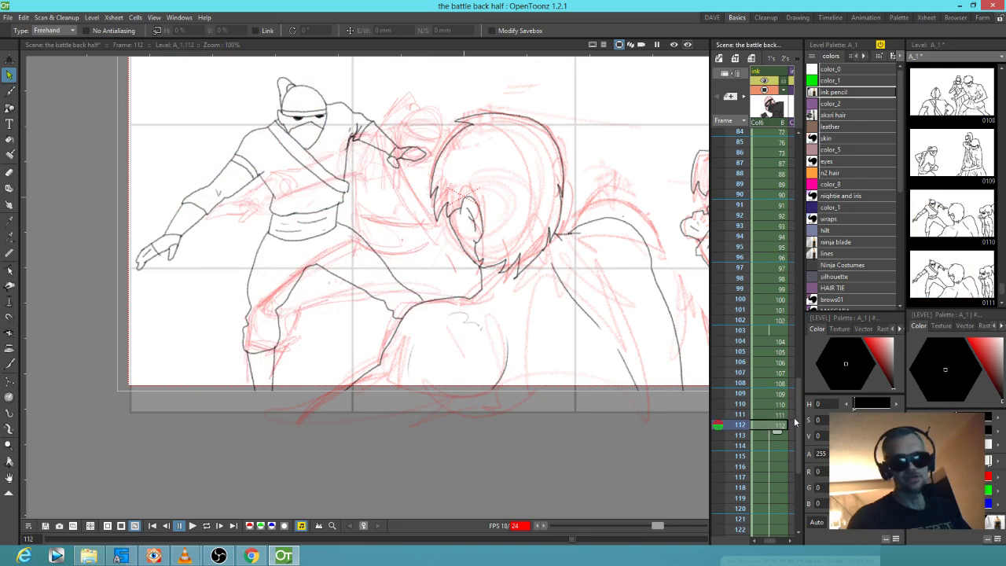
key("d")
left_click(760, 438)
key("d")
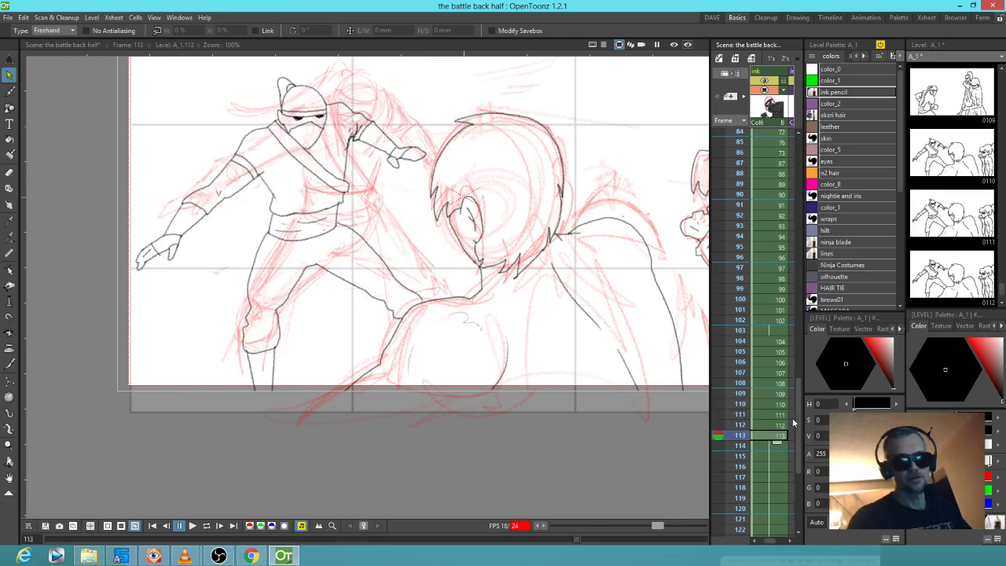
Check frames 109 to 113, erase the ninja's outstretched fingertips on frame 111 and lasso his upper body
left_click(780, 425)
left_click(780, 415)
left_click(778, 404)
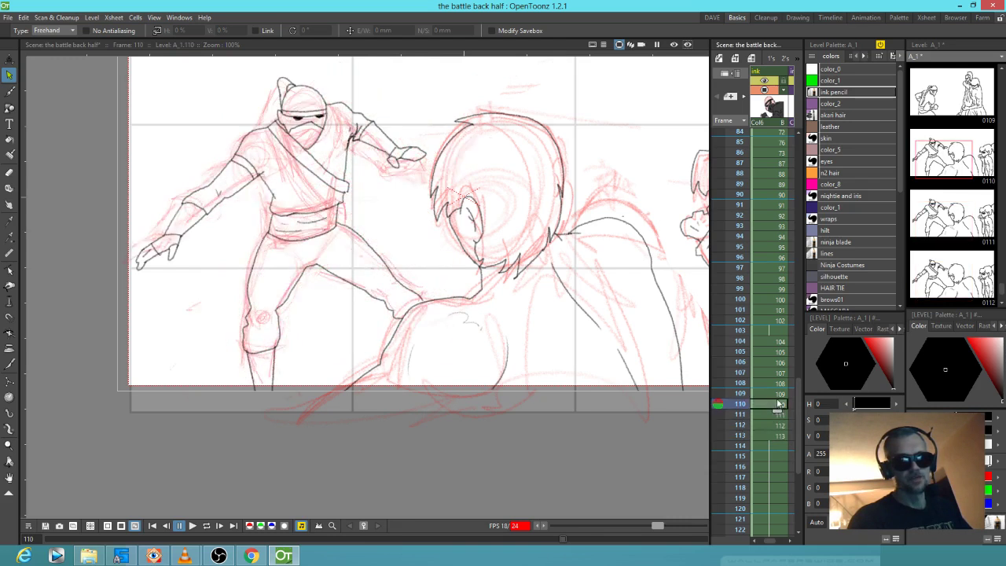
left_click(780, 394)
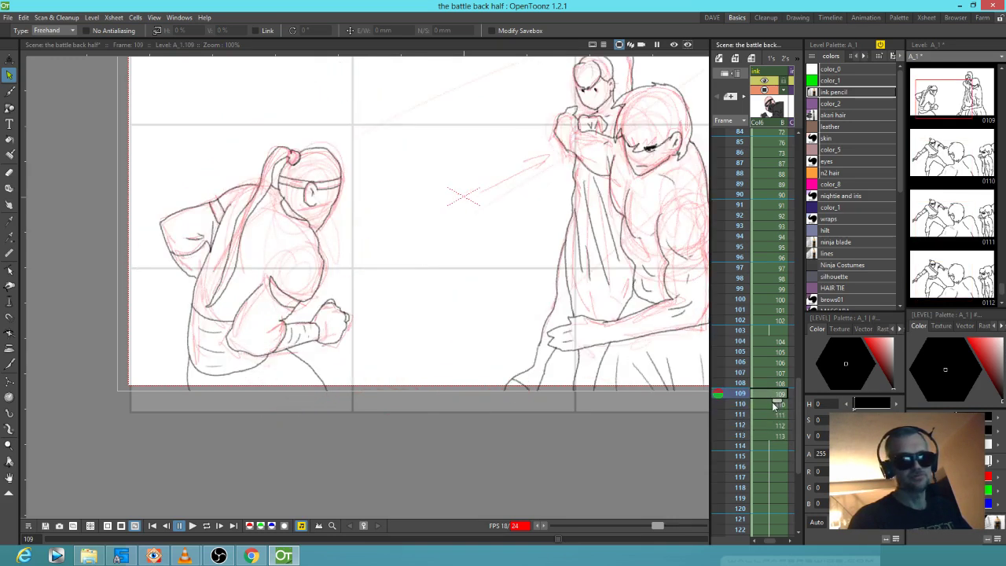
left_click(770, 405)
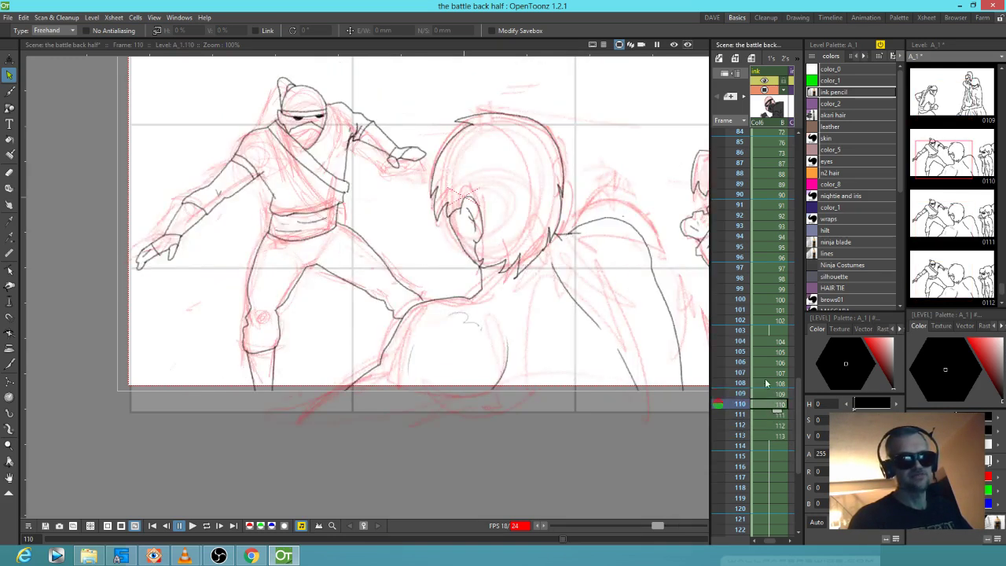
left_click(769, 415)
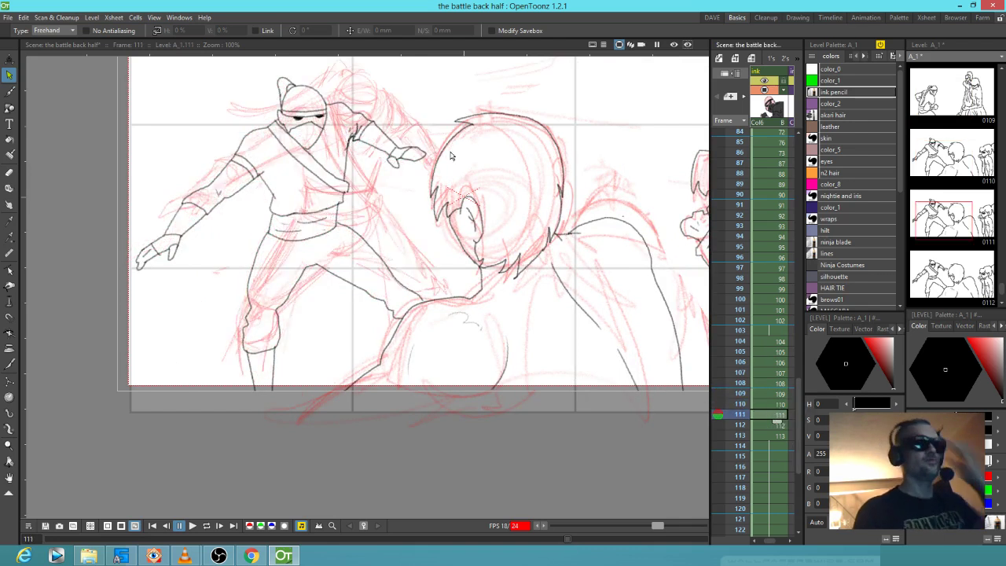
key("a")
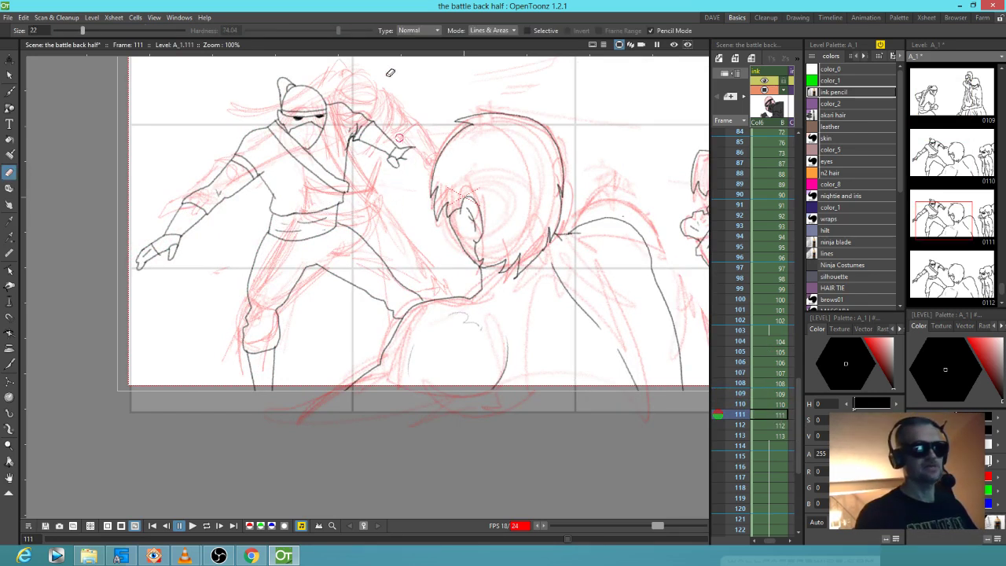
key("s")
mouse_move(383, 91)
left_mouse_down()
mouse_move(303, 65)
mouse_move(216, 105)
mouse_move(122, 228)
mouse_move(140, 302)
left_mouse_up()
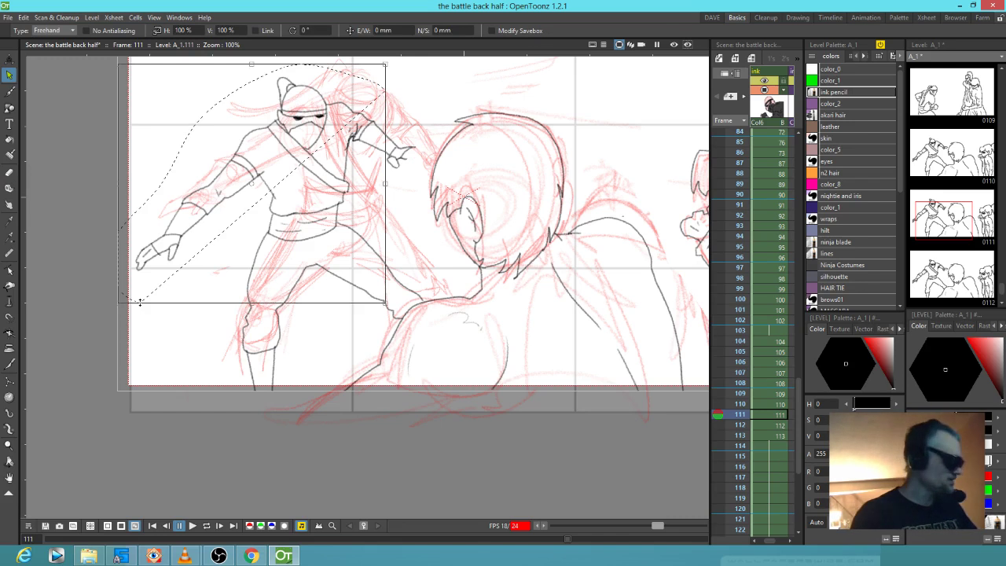
Flip the view horizontally on frame 110 and erase the ninja's eyes, headband and mask lines
key("comma")
left_click_drag(329, 141, 372, 207)
left_click_drag(577, 265, 400, 295)
key("h")
left_click_drag(518, 283, 459, 282)
key("a")
mouse_move(434, 206)
left_mouse_down()
mouse_move(417, 213)
mouse_move(413, 191)
mouse_move(416, 210)
mouse_move(449, 198)
mouse_move(425, 189)
left_mouse_up()
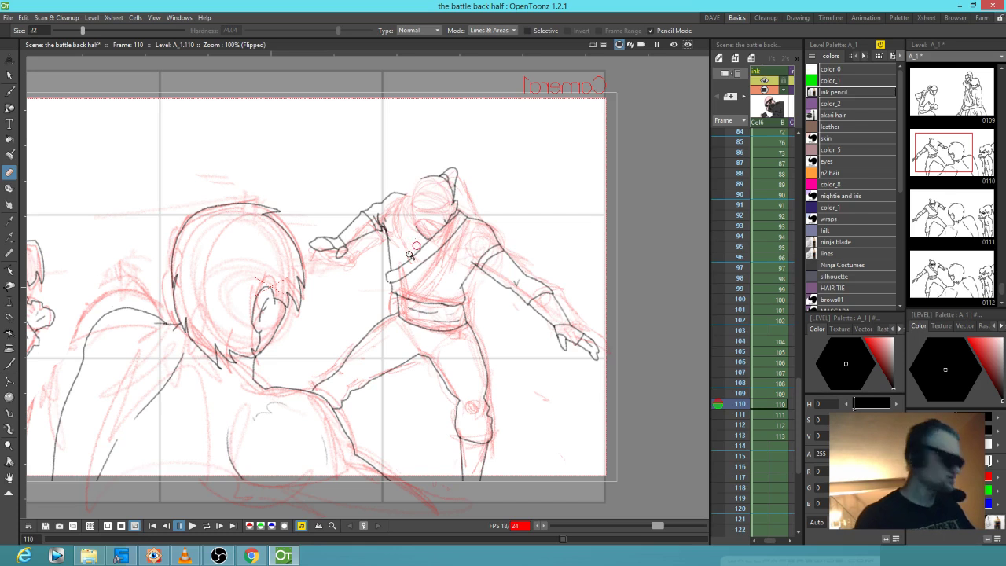
Ink the front outline of the ninja's head, his headband and the mask's upper edge on frame 110
scroll(413, 240, "up", 5)
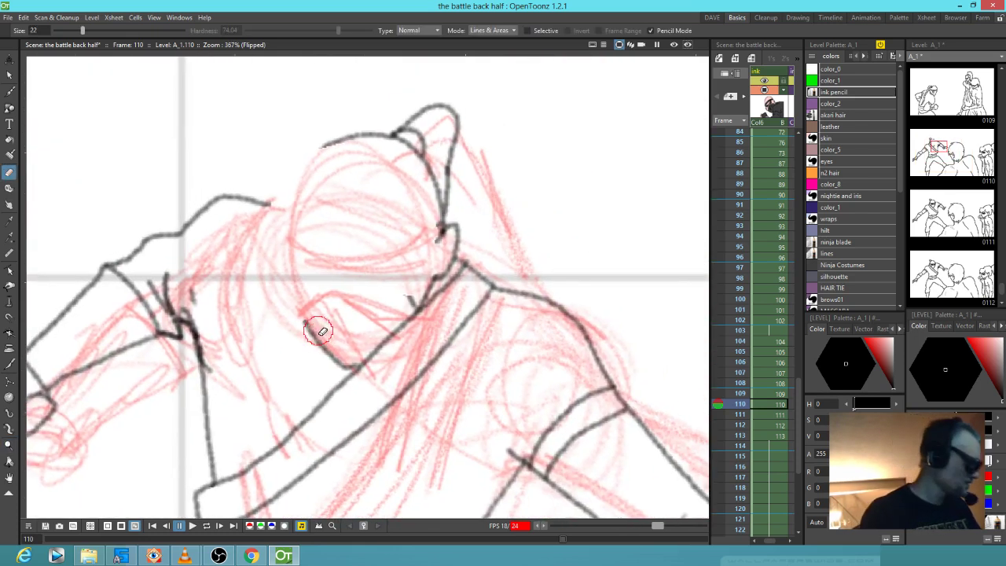
key("b")
mouse_move(326, 143)
left_mouse_down()
mouse_move(299, 185)
mouse_move(291, 228)
mouse_move(285, 208)
mouse_move(268, 206)
mouse_move(291, 242)
mouse_move(413, 242)
mouse_move(438, 228)
mouse_move(378, 262)
mouse_move(326, 261)
mouse_move(291, 244)
mouse_move(294, 227)
mouse_move(306, 246)
mouse_move(354, 250)
mouse_move(426, 234)
mouse_move(331, 262)
mouse_move(408, 242)
left_mouse_up()
mouse_move(292, 247)
left_mouse_down()
mouse_move(299, 308)
mouse_move(316, 323)
mouse_move(306, 304)
mouse_move(331, 290)
mouse_move(419, 314)
left_mouse_up()
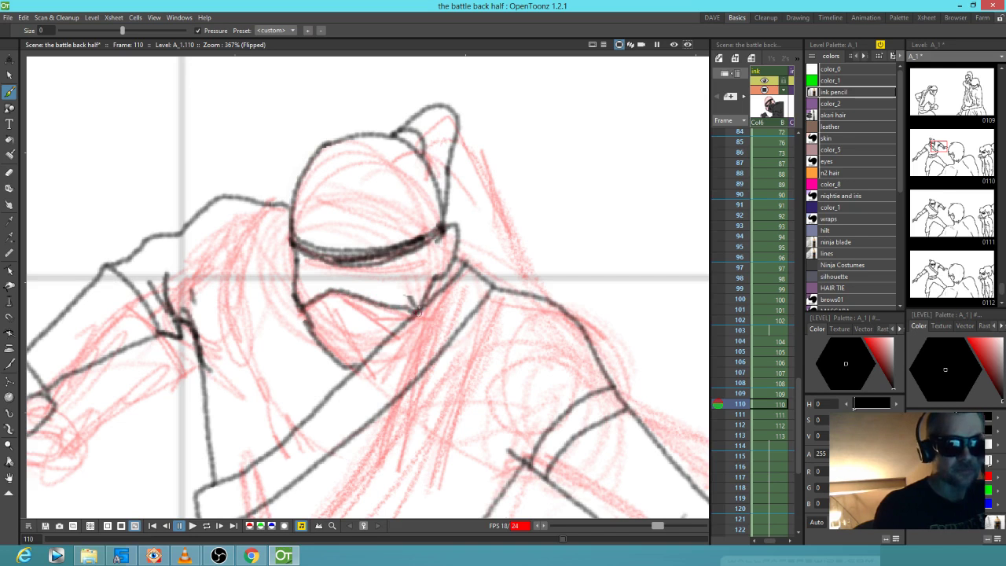
Clean up the mask's corner, then ink the ninja's eyes and mask folds and darken his headband
key("a")
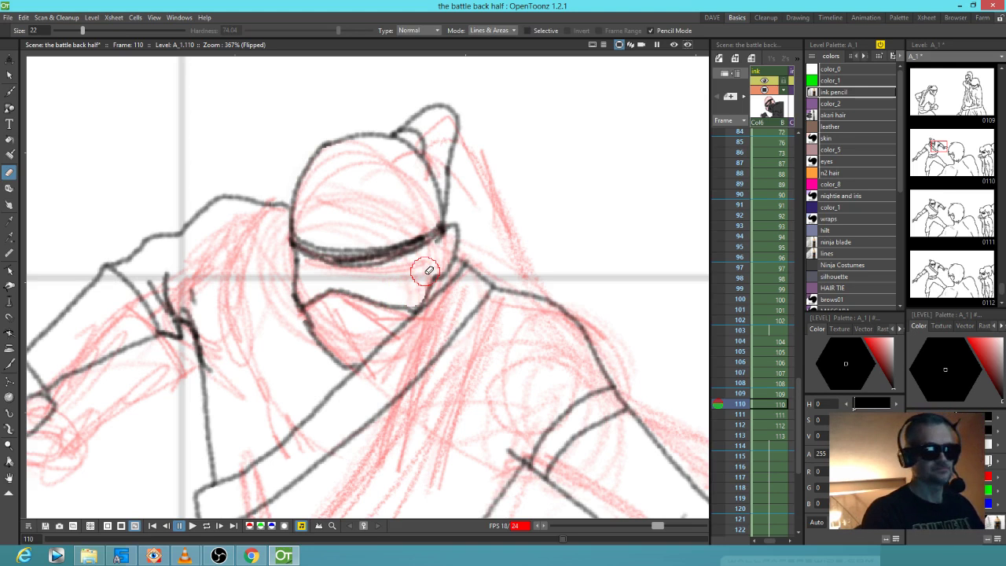
key("b")
mouse_move(332, 308)
left_mouse_down()
mouse_move(325, 336)
mouse_move(342, 328)
left_mouse_up()
mouse_move(321, 266)
left_mouse_down()
mouse_move(368, 269)
mouse_move(400, 253)
mouse_move(367, 266)
mouse_move(381, 272)
mouse_move(396, 268)
mouse_move(307, 264)
left_mouse_up()
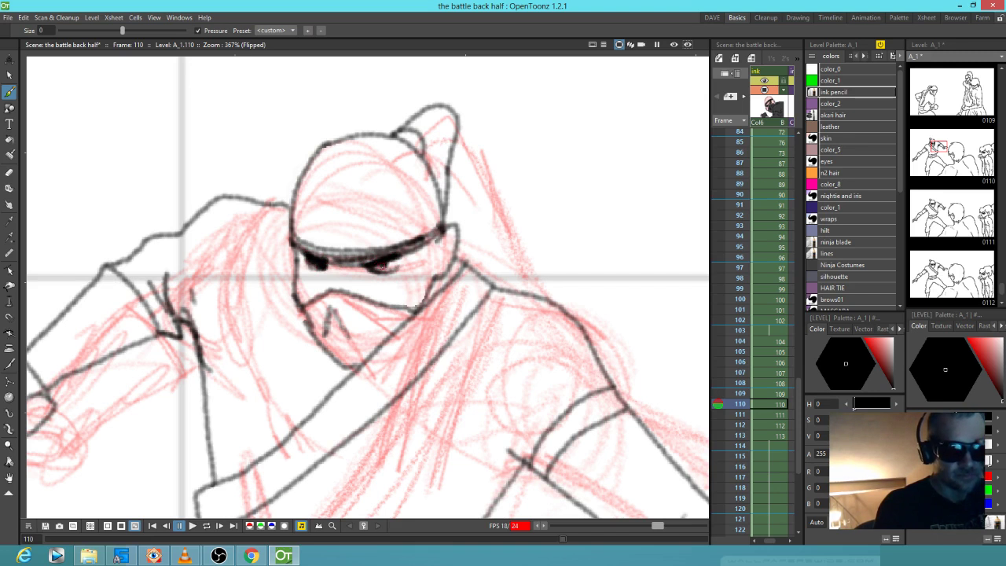
mouse_move(323, 268)
left_mouse_down()
mouse_move(350, 252)
mouse_move(300, 234)
mouse_move(371, 255)
mouse_move(301, 240)
mouse_move(419, 235)
mouse_move(388, 246)
mouse_move(435, 228)
mouse_move(437, 258)
left_mouse_up()
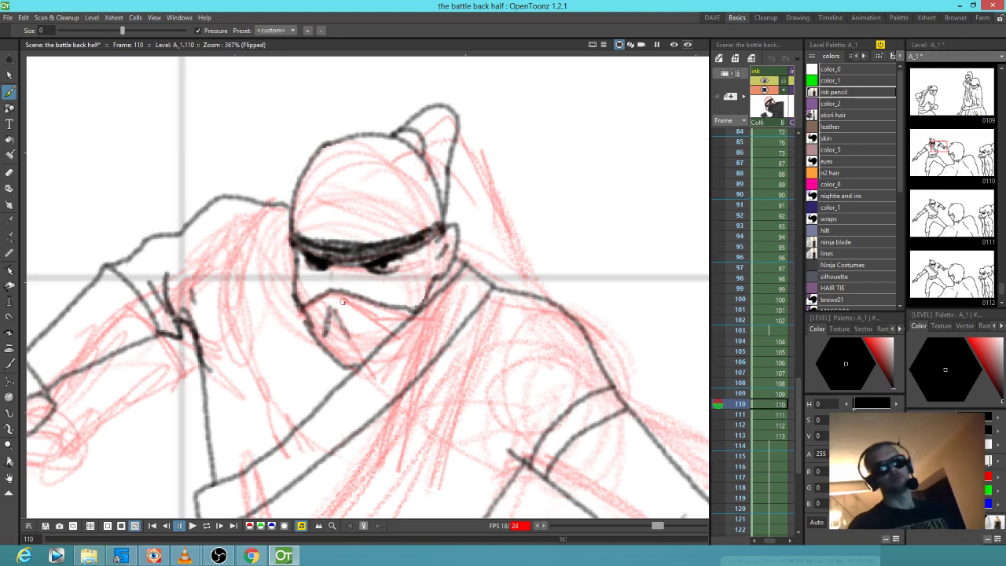
Unflip the view and delete the outdated drawings from frames 111 to 113 of the ink column
scroll(343, 301, "down", 4)
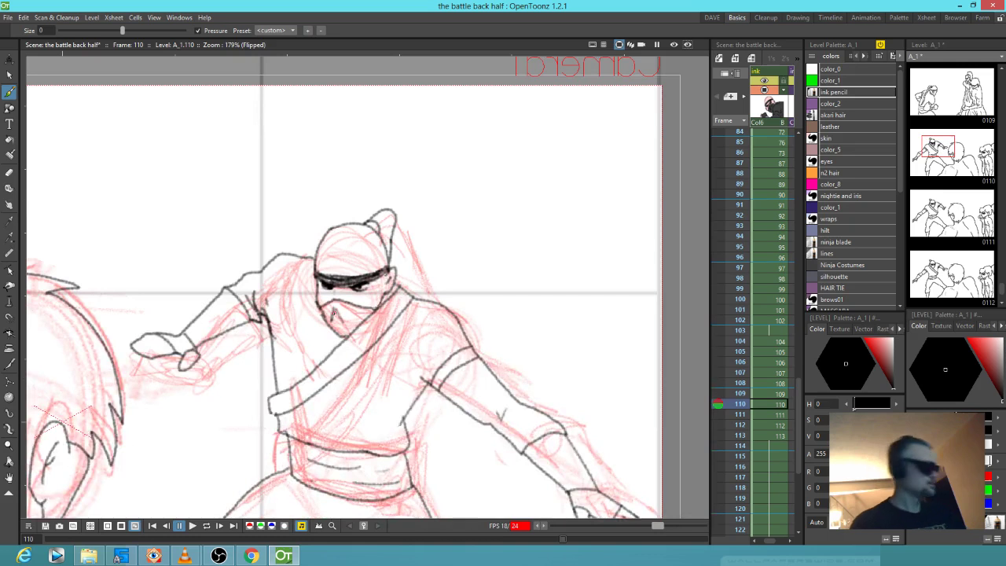
key("h")
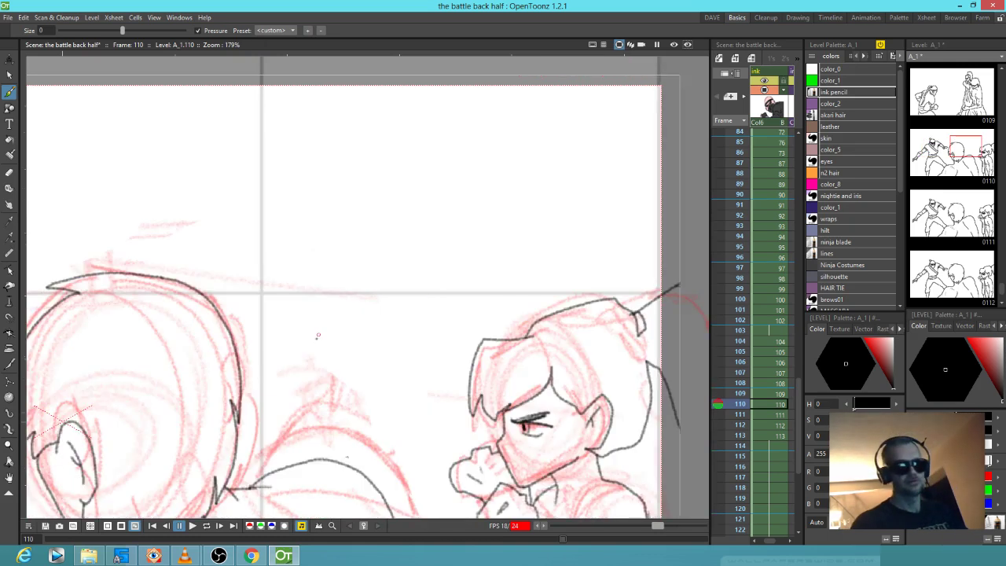
scroll(318, 334, "down", 5)
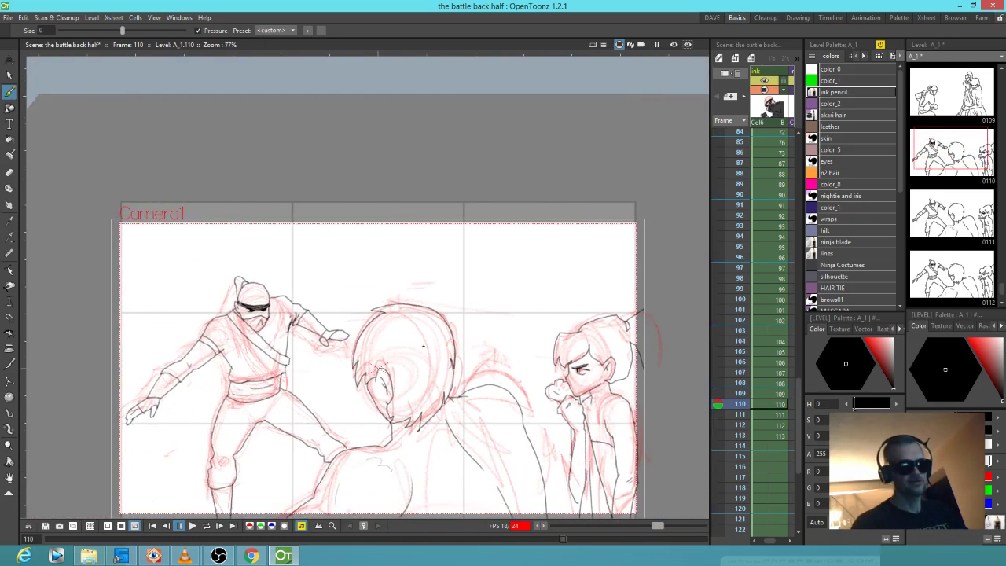
scroll(423, 343, "up", 2)
key("alt+0")
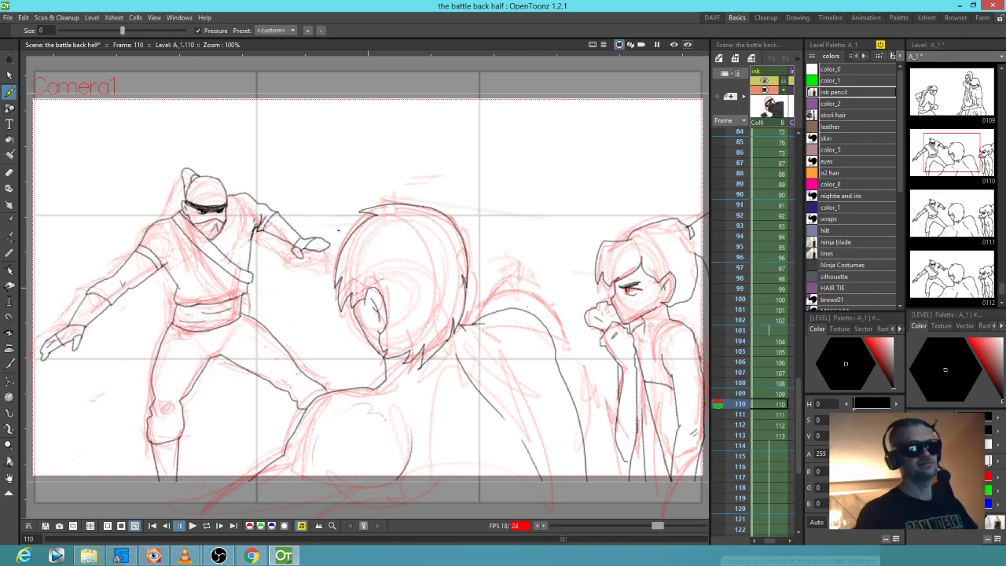
left_click_drag(779, 404, 780, 438)
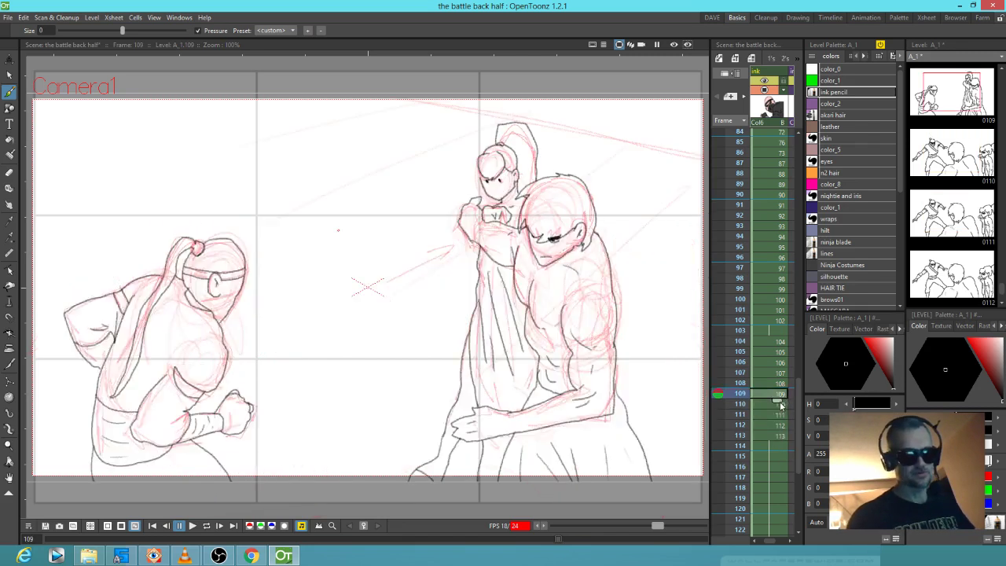
left_click_drag(780, 425, 783, 438)
key("Delete")
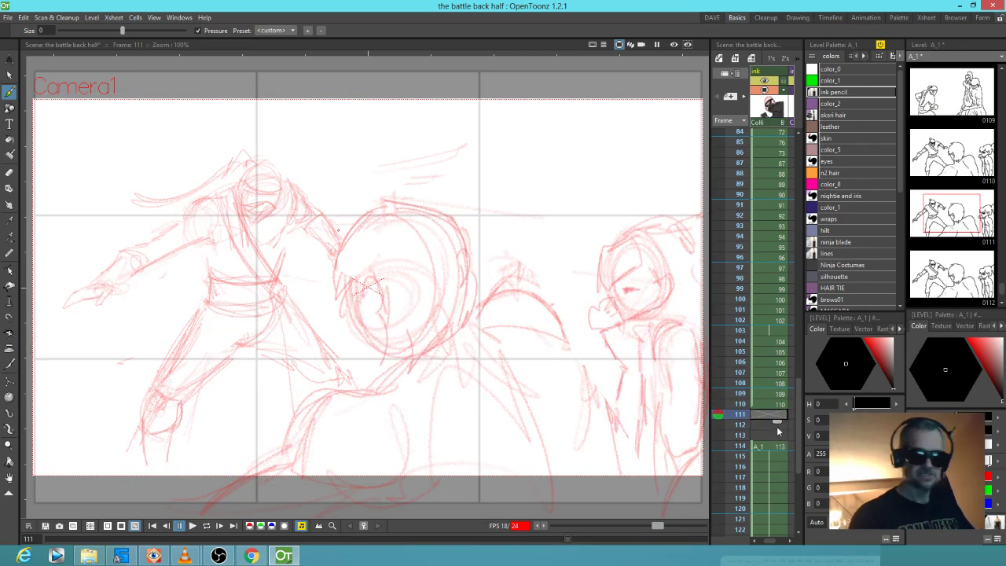
Duplicate the redrawn frame 110 drawing into the emptied frames 111, 112 and 113
key("d")
left_click(770, 425)
key("d")
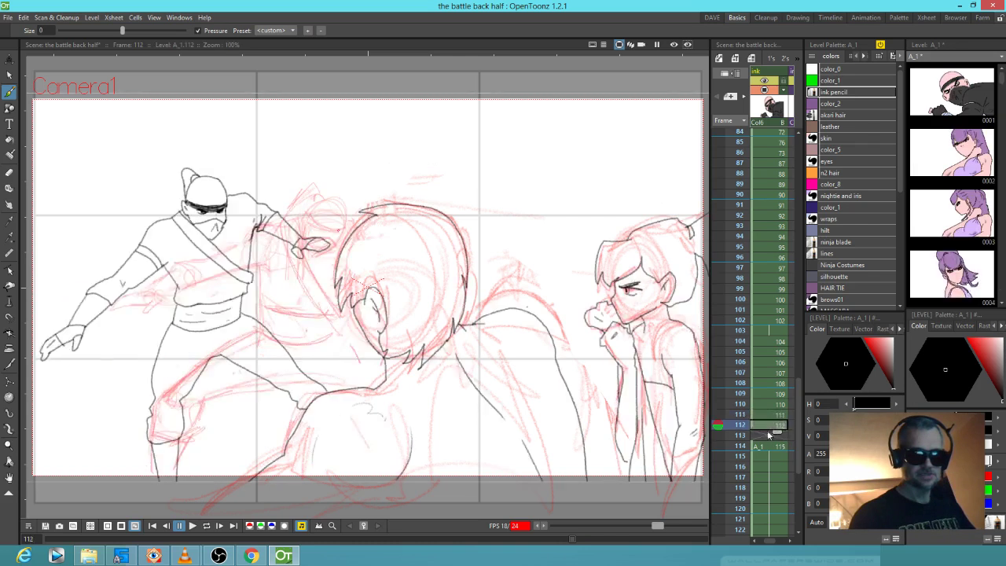
left_click(769, 436)
key("d")
Erase the ninja's forward hand on frame 111
left_click(782, 415)
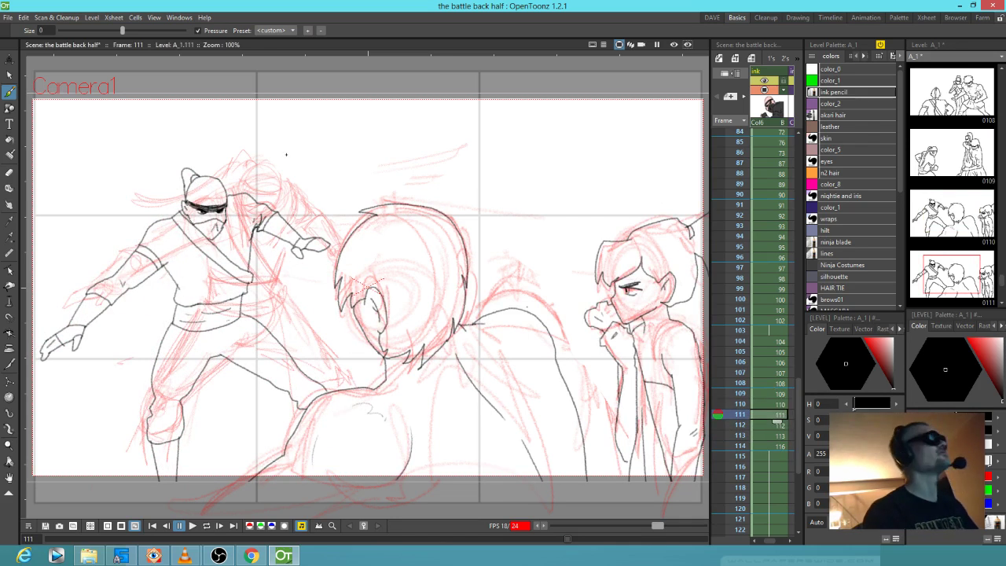
key("s")
mouse_move(289, 170)
left_mouse_down()
mouse_move(220, 147)
mouse_move(137, 208)
mouse_move(43, 323)
mouse_move(37, 379)
mouse_move(92, 386)
mouse_move(128, 334)
mouse_move(125, 312)
mouse_move(155, 344)
mouse_move(196, 346)
mouse_move(245, 330)
mouse_move(319, 270)
mouse_move(295, 265)
mouse_move(329, 258)
mouse_move(337, 243)
mouse_move(274, 158)
left_mouse_up()
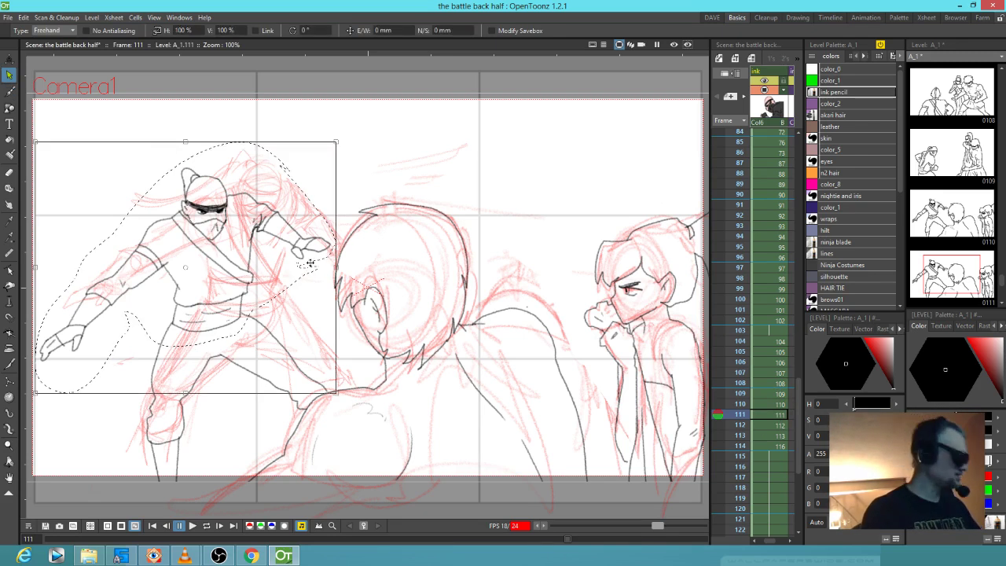
key("k")
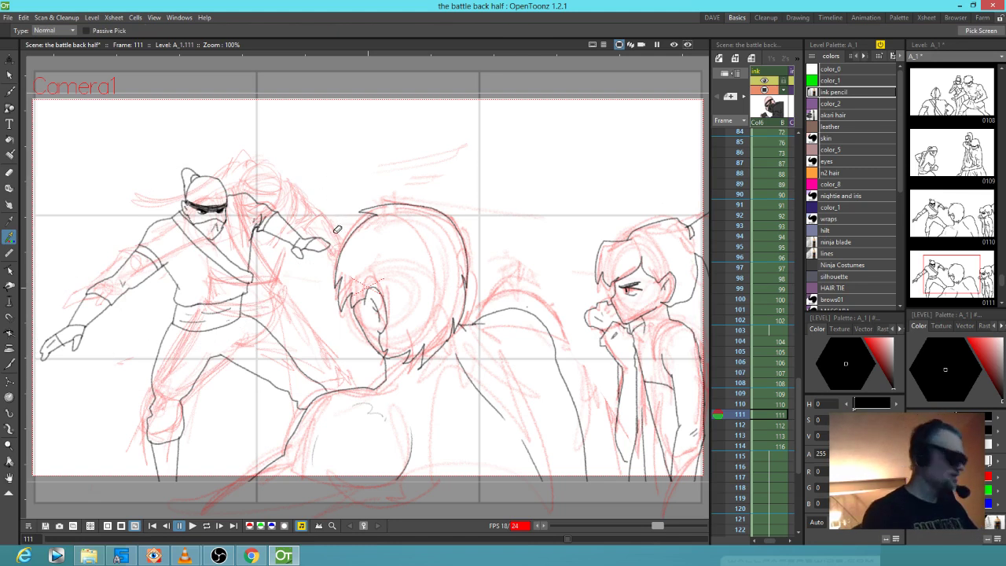
key("a")
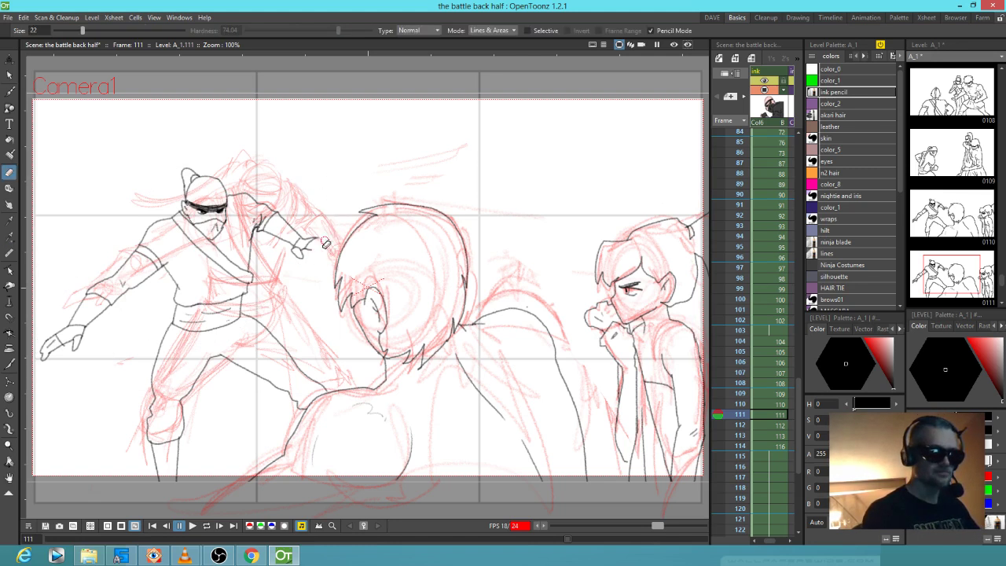
left_click_drag(305, 254, 304, 242)
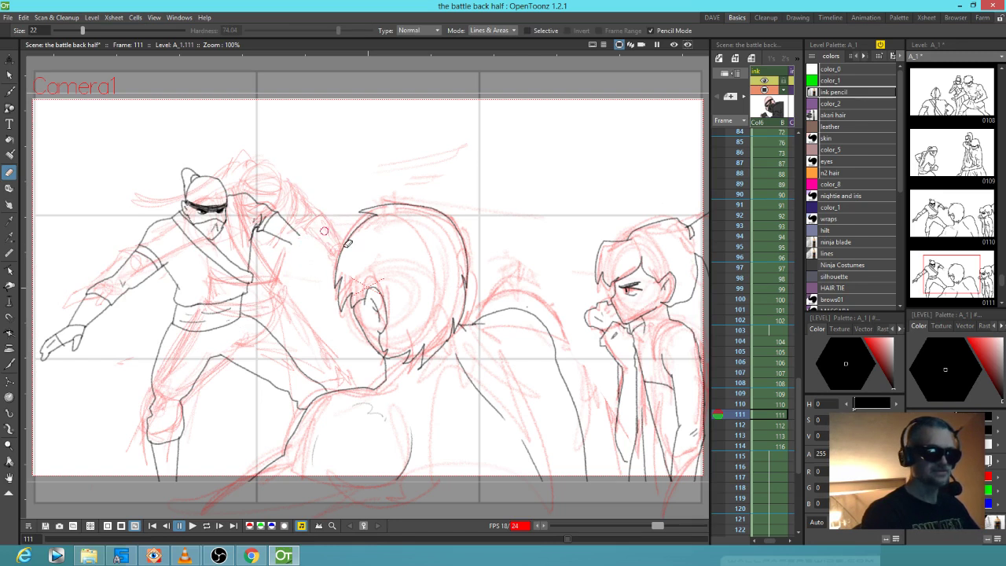
Lasso the ninja's upper body on frame 111, rotate it about -13° and move it about 48.85 mm E/W and 21.33 mm N/S onto the red sketch
key("s")
mouse_move(303, 295)
left_mouse_down()
mouse_move(321, 243)
mouse_move(314, 191)
mouse_move(249, 141)
mouse_move(138, 174)
mouse_move(32, 315)
mouse_move(25, 385)
mouse_move(71, 437)
mouse_move(147, 374)
mouse_move(245, 366)
mouse_move(297, 317)
mouse_move(309, 277)
left_mouse_up()
mouse_move(372, 139)
left_mouse_down()
mouse_move(404, 190)
mouse_move(380, 184)
left_mouse_up()
left_click_drag(244, 291, 270, 276)
left_click_drag(442, 169, 433, 162)
left_click_drag(269, 297, 287, 286)
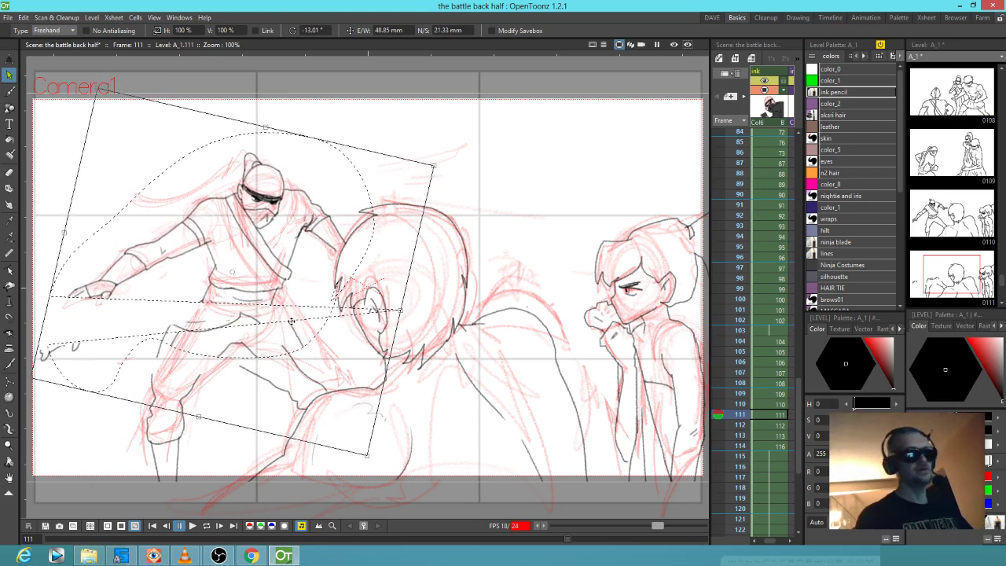
Erase the leftover upper-leg lines and stray hand marks on frame 111 with a size 100 eraser, then open the Locator
key("b")
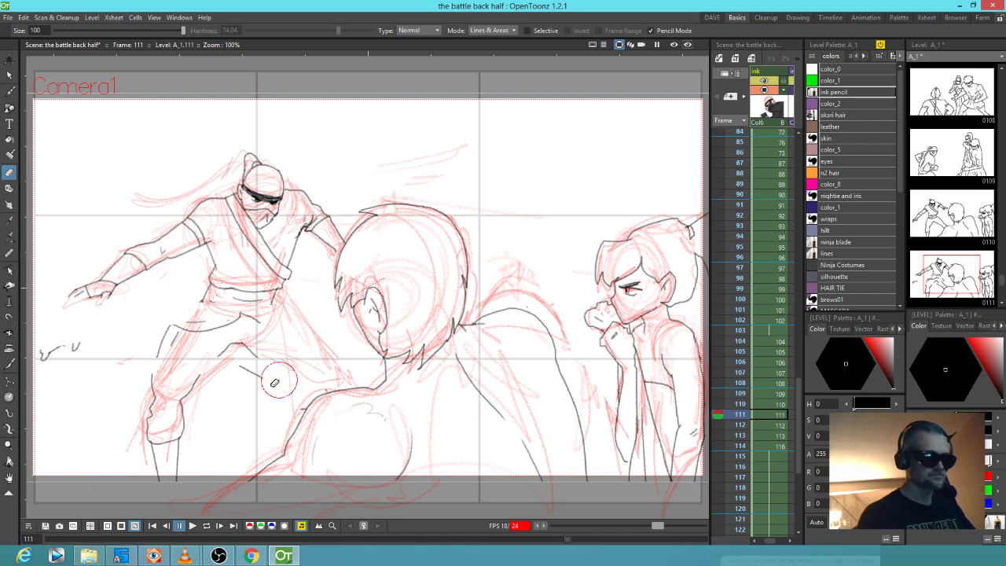
mouse_move(234, 347)
left_mouse_down()
mouse_move(247, 320)
mouse_move(196, 324)
mouse_move(171, 338)
mouse_move(180, 320)
mouse_move(184, 372)
left_mouse_up()
mouse_move(123, 355)
left_mouse_down()
mouse_move(83, 352)
mouse_move(44, 353)
left_mouse_up()
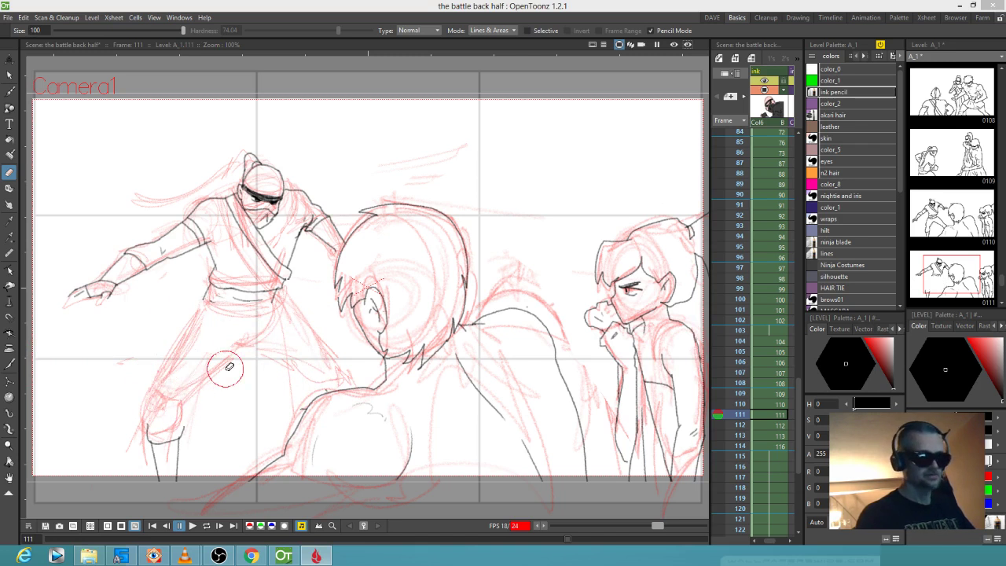
left_click(332, 525)
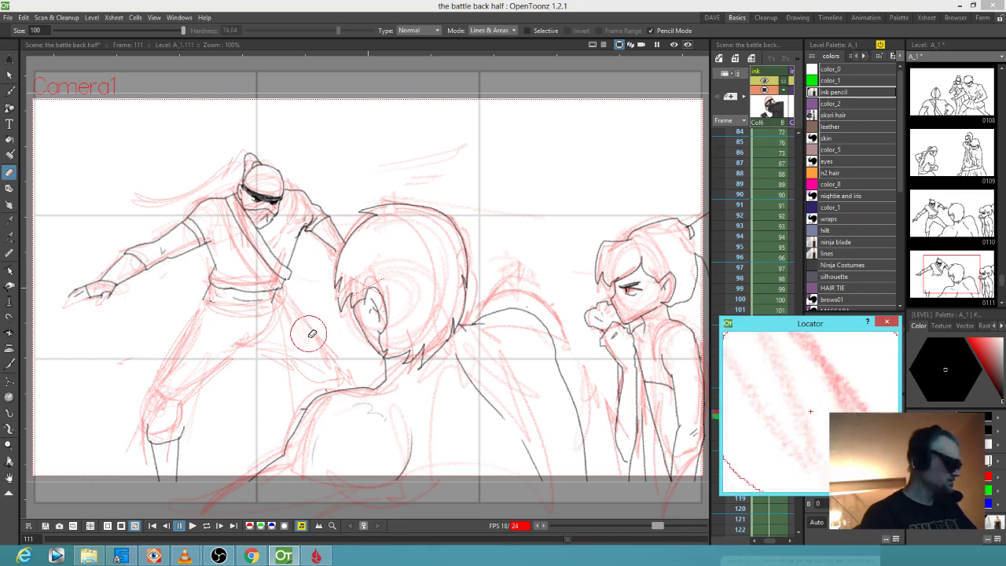
Ink the ninja's outstretched hand over the red sketch on frame 111 with the brush
key("b")
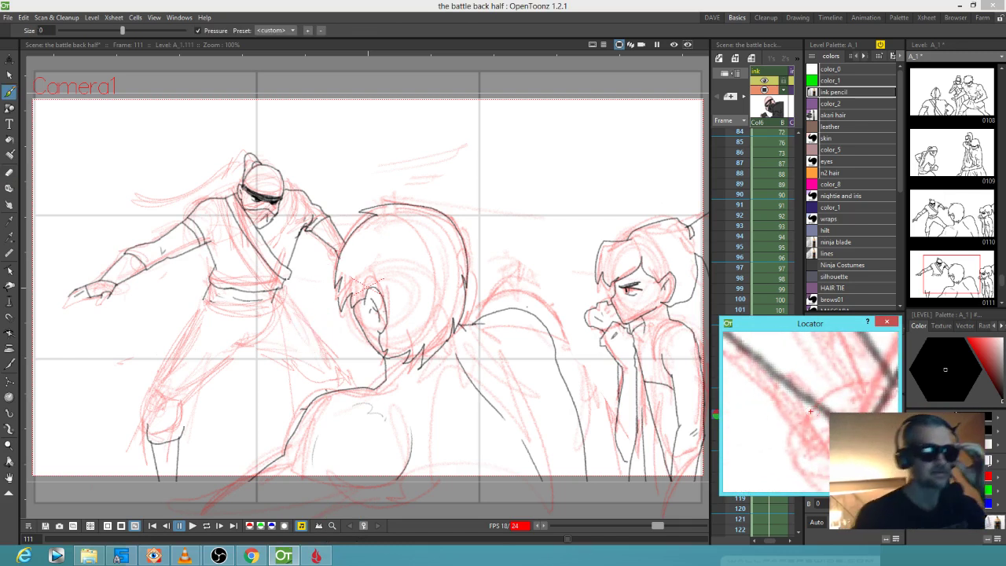
left_click_drag(820, 428, 827, 460)
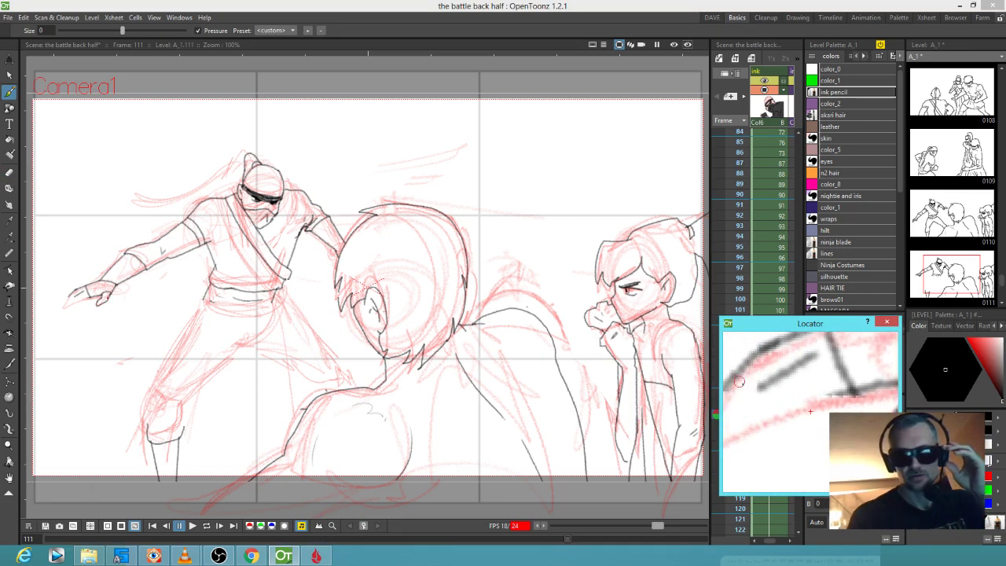
left_click_drag(64, 306, 84, 295)
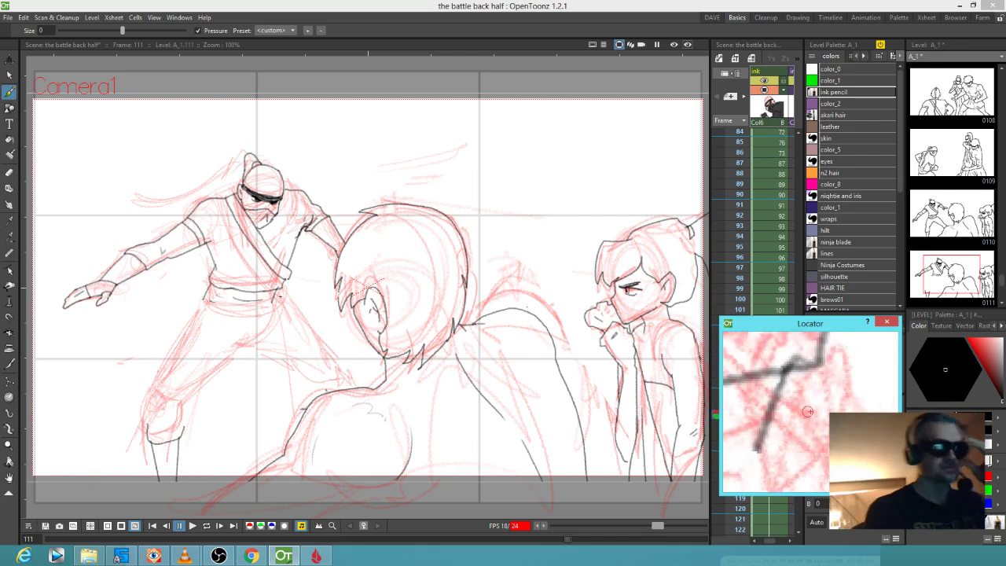
Clean up stray lines below the ninja's belt on frame 111 and ink the waist sash
key("a")
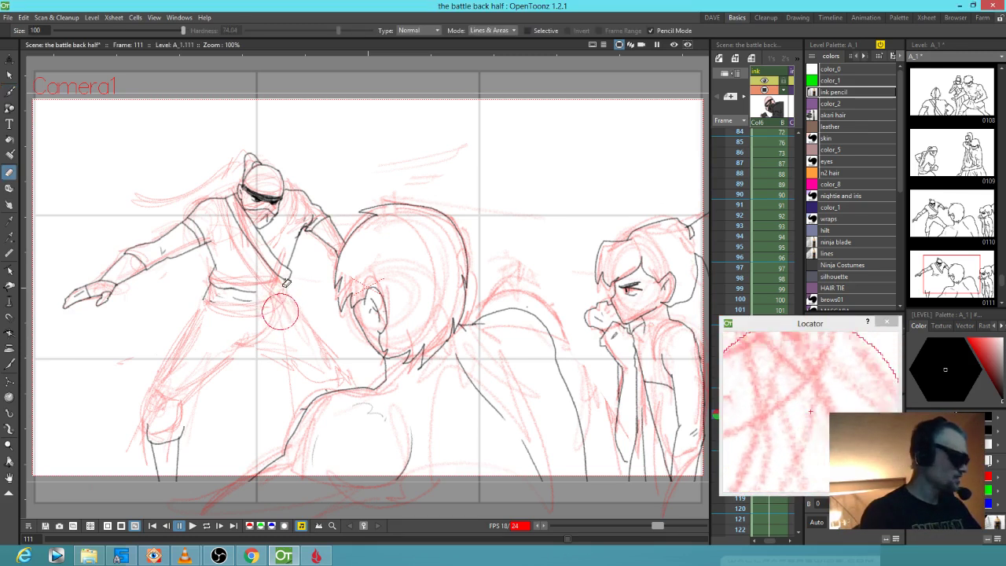
key("b")
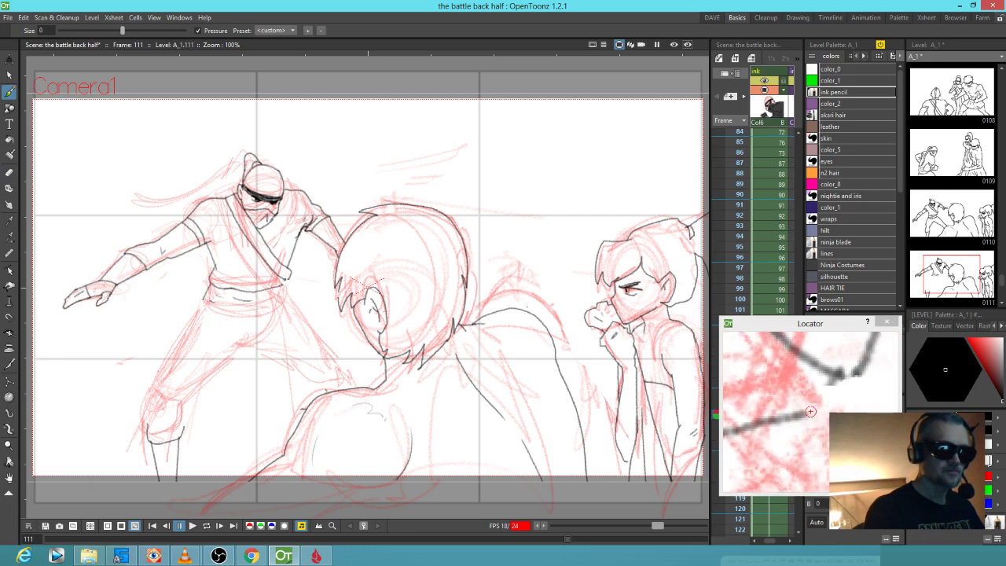
left_click_drag(286, 280, 289, 302)
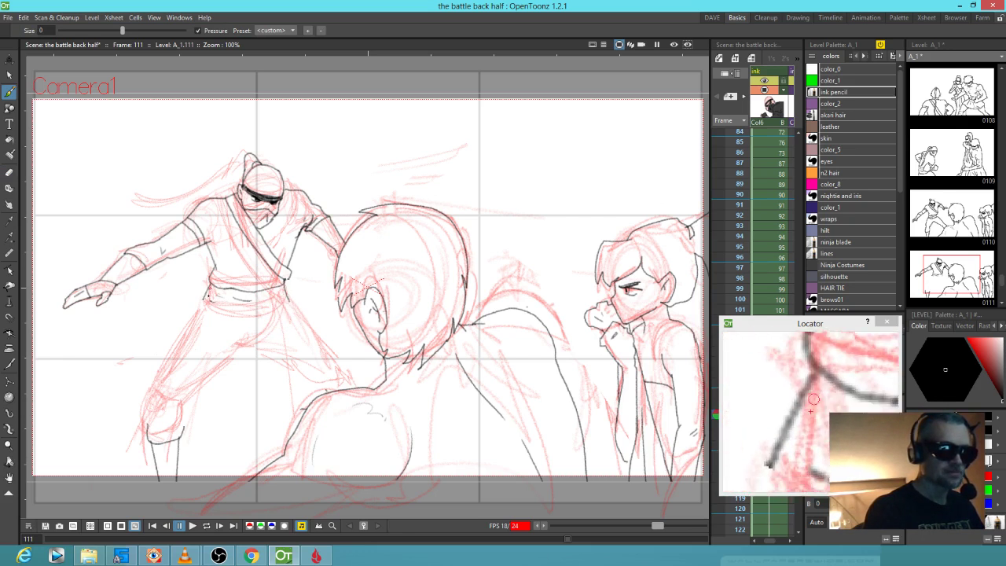
key("e")
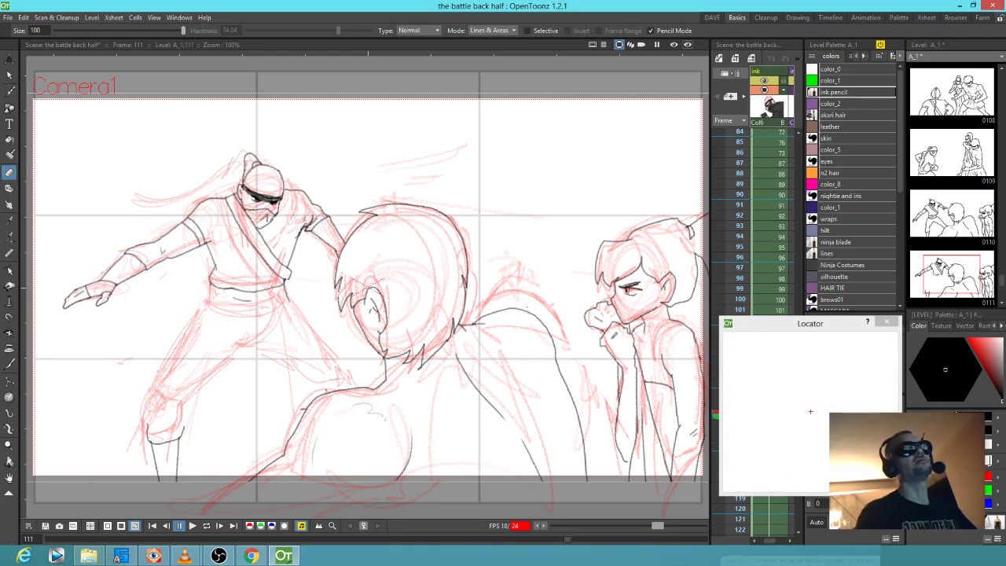
key("b")
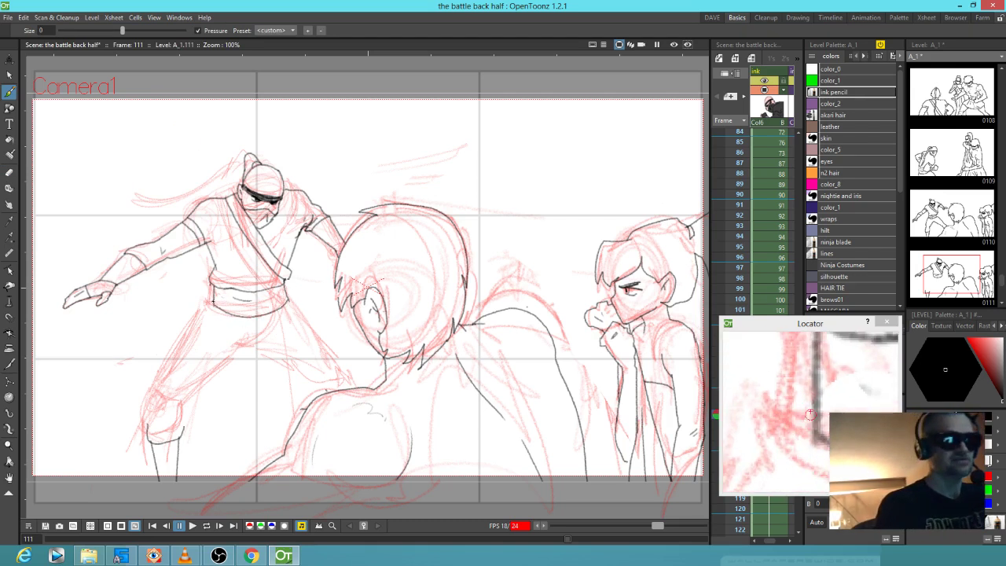
Ink the ninja's trouser legs on frame 111, from the sash down to the bent knee and the foreground figure's shoulder
left_click_drag(192, 329, 154, 388)
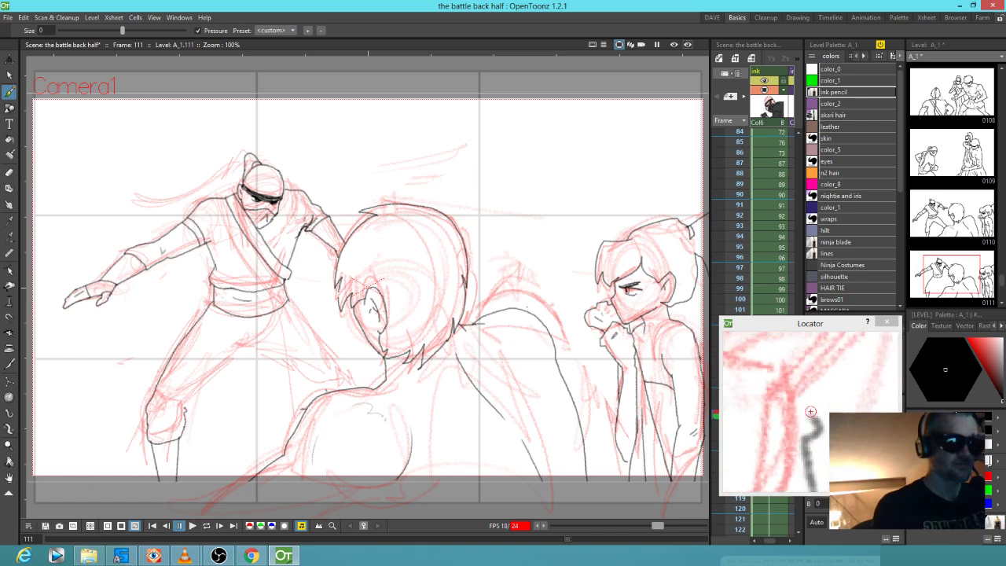
mouse_move(189, 402)
left_mouse_down()
mouse_move(243, 353)
mouse_move(268, 348)
mouse_move(290, 361)
left_mouse_up()
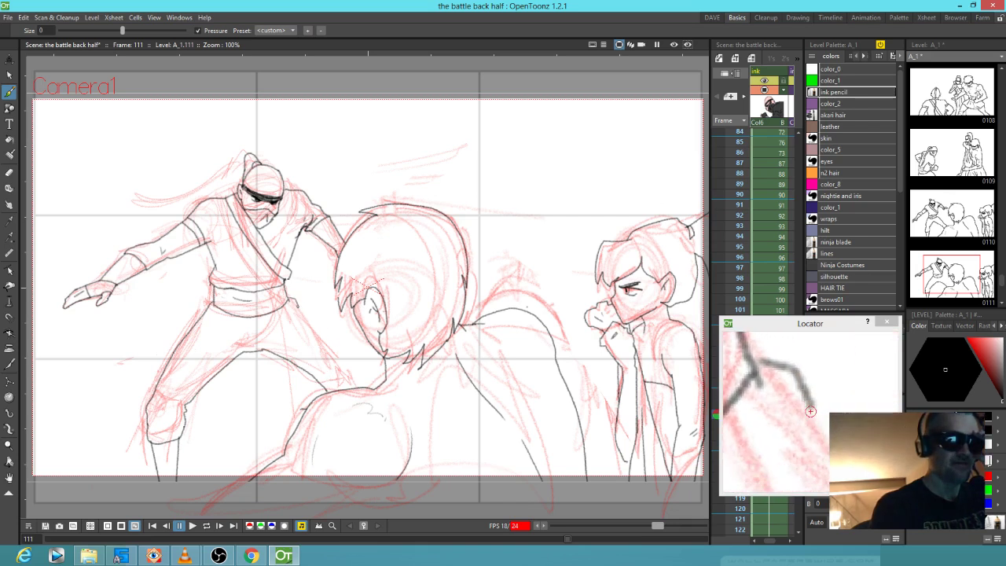
left_click_drag(315, 327, 335, 360)
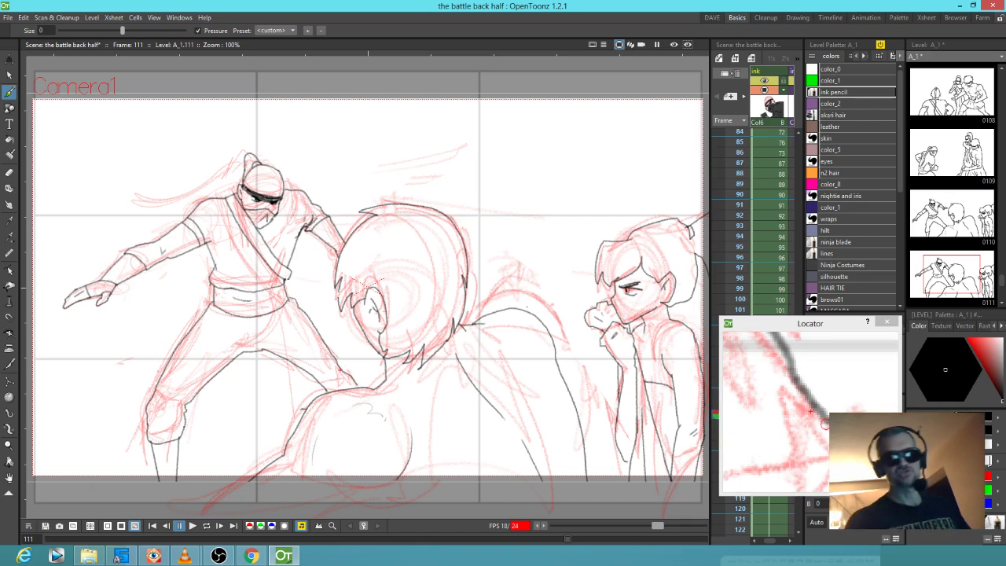
left_click(820, 368)
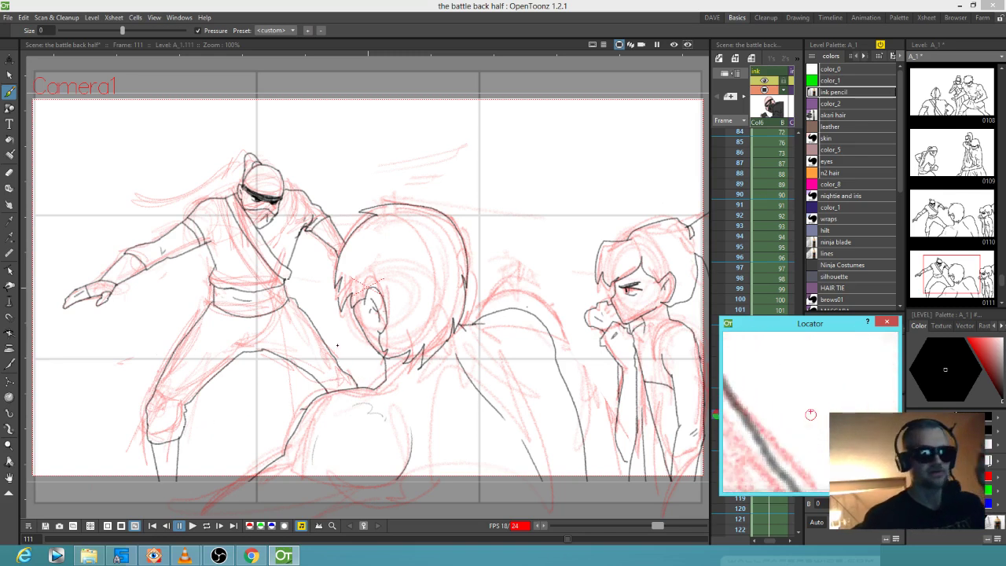
Reduce the eraser size to 30 and erase the outer edge of the ninja's topknot on frame 111
key("a")
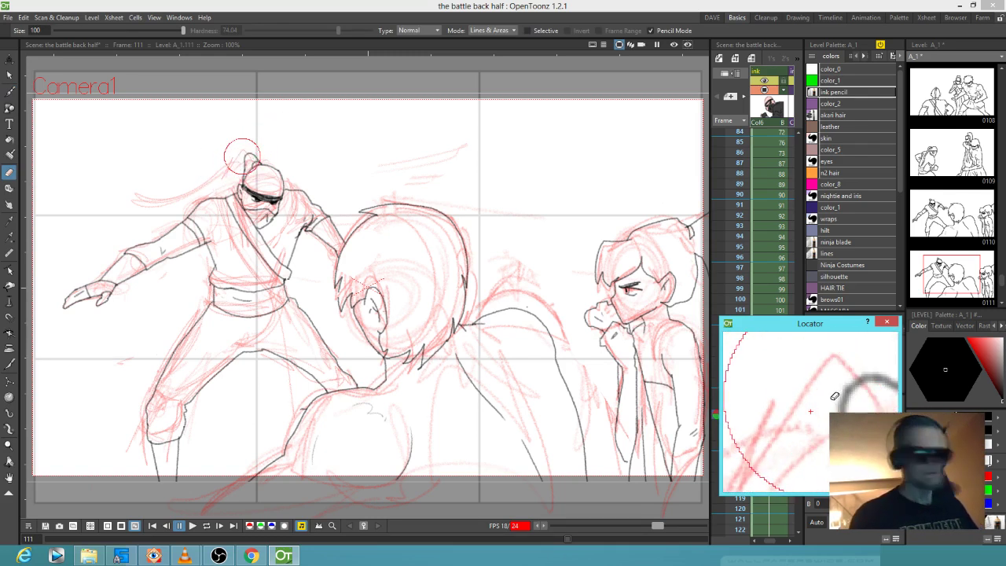
key("alt")
key("u")
key("u")
key("u")
key("u")
key("u")
key("u")
key("u")
key("u")
key("u")
key("u")
key("u")
key("u")
key("u")
key("u")
key("u")
key("u")
key("u")
key("u")
key("u")
key("u")
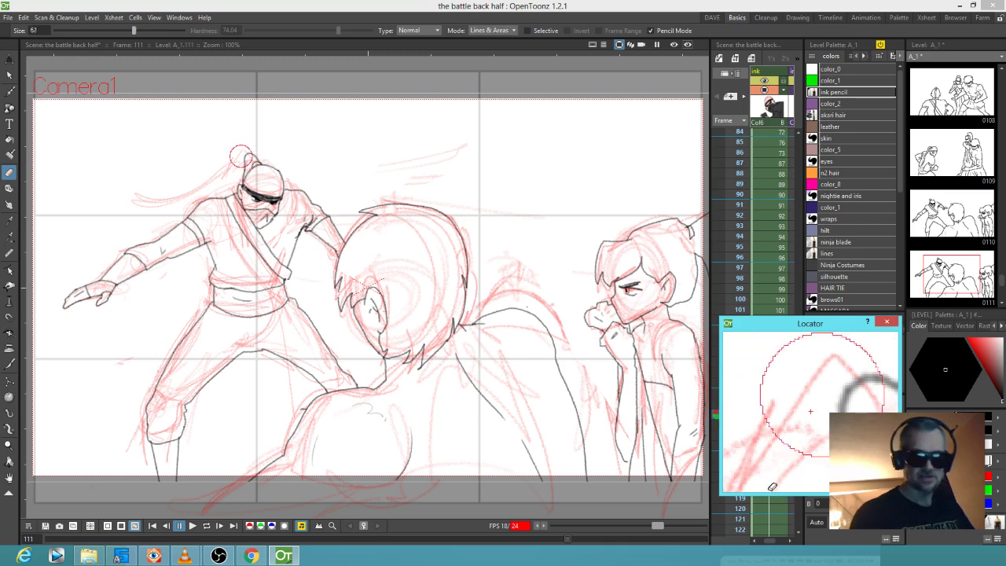
key("u")
key("u")
key("u")
key("u")
key("u")
key("u")
key("u")
key("u")
key("u")
key("u")
key("u")
key("u")
key("u")
key("u")
key("u")
key("u")
key("u")
key("u")
key("u")
key("u")
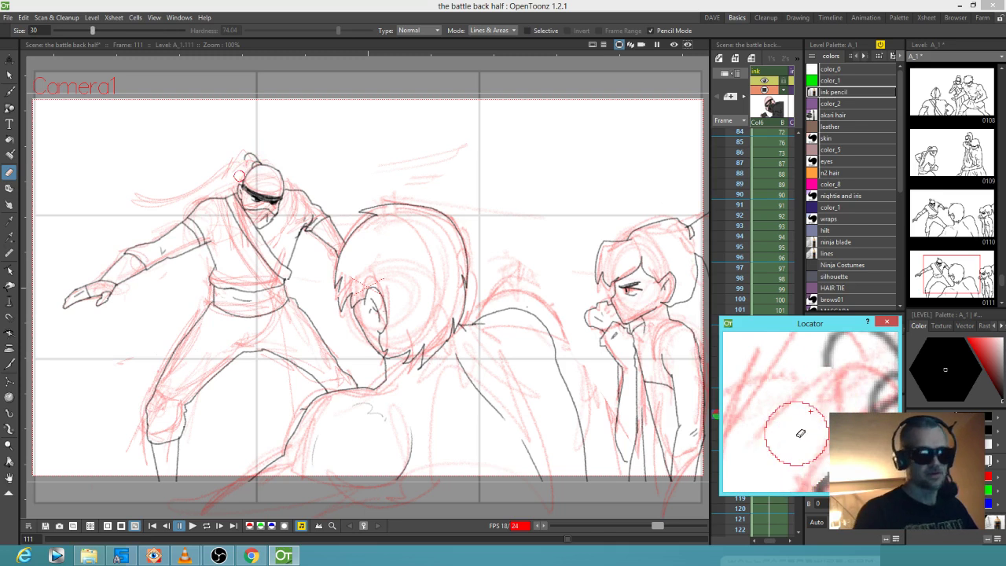
left_click_drag(243, 162, 242, 158)
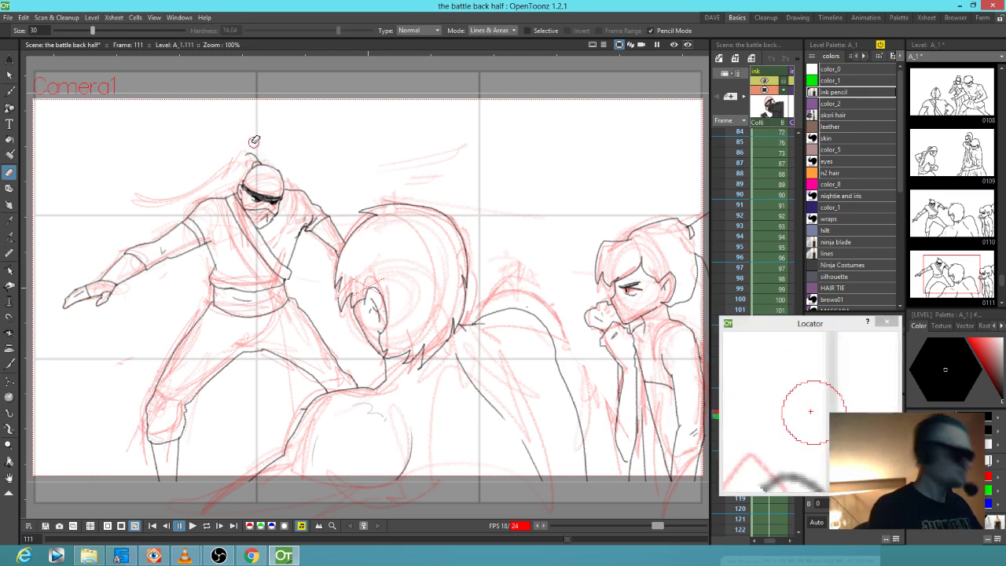
Ink the ninja's hair tail streaming back from the topknot over the red sketch on frame 111
key("b")
mouse_move(230, 163)
left_mouse_down()
mouse_move(175, 206)
mouse_move(146, 210)
mouse_move(197, 198)
mouse_move(247, 162)
left_mouse_up()
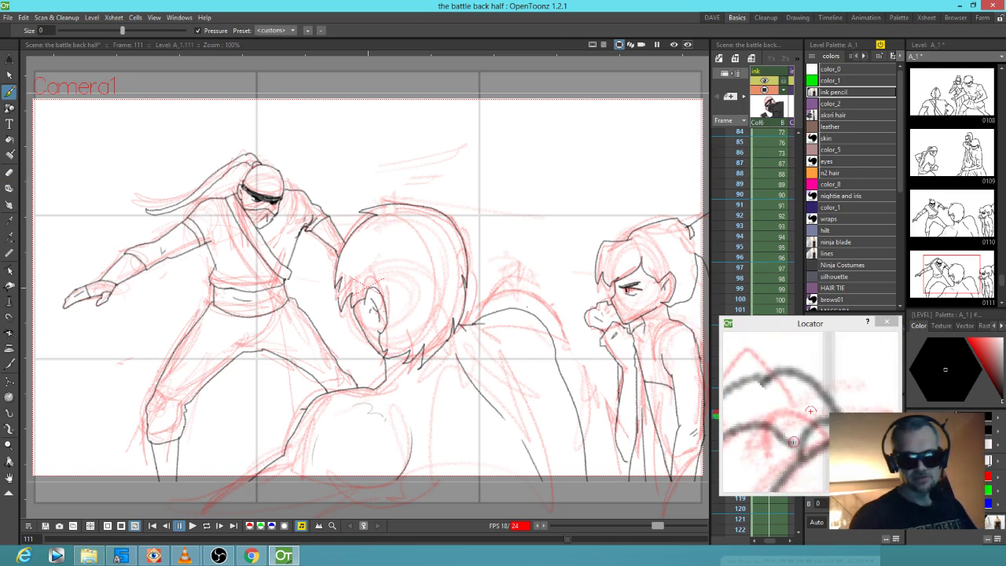
left_click_drag(781, 432, 803, 453)
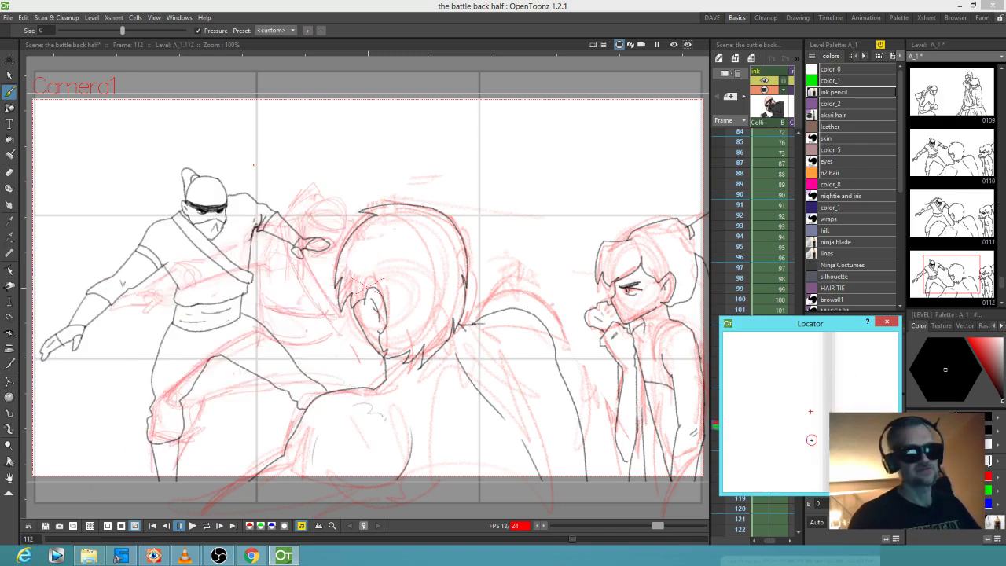
Erase the whole copied ninja and its leftover leg lines from frame 112 with a size 100 eraser, keeping the foreground figures
left_click_drag(328, 282, 399, 263)
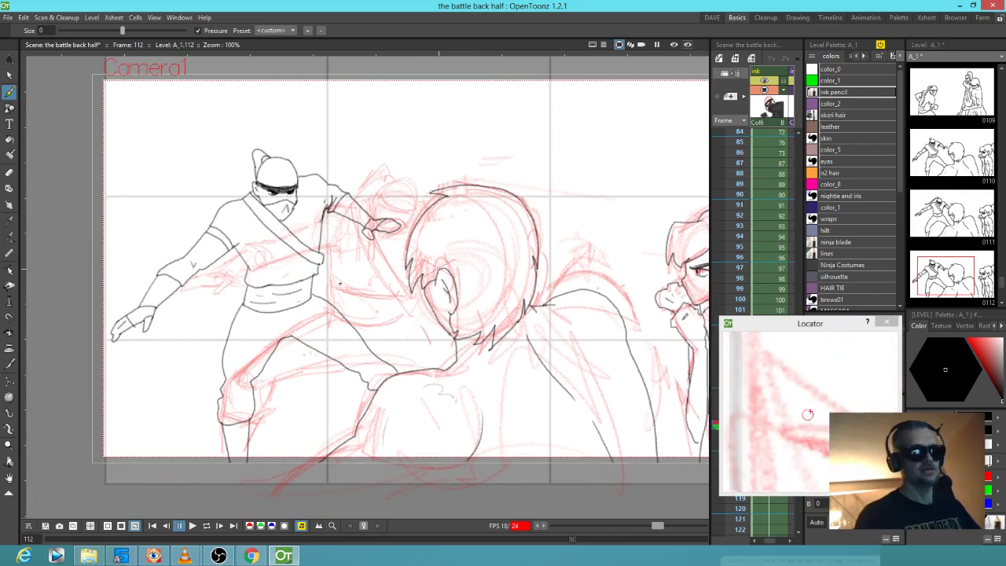
key("a")
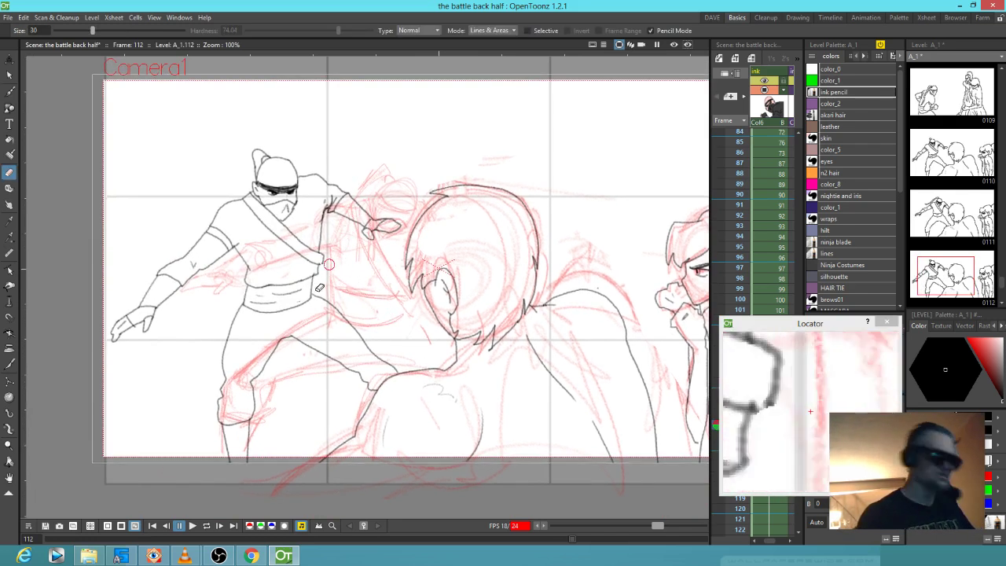
mouse_move(365, 254)
left_mouse_down()
mouse_move(380, 228)
mouse_move(323, 215)
mouse_move(264, 162)
mouse_move(229, 165)
mouse_move(273, 181)
mouse_move(162, 272)
mouse_move(280, 209)
mouse_move(345, 225)
mouse_move(346, 253)
mouse_move(366, 273)
mouse_move(362, 349)
mouse_move(346, 369)
mouse_move(363, 362)
mouse_move(359, 375)
mouse_move(342, 353)
mouse_move(219, 320)
mouse_move(278, 305)
mouse_move(283, 328)
mouse_move(238, 441)
left_mouse_up()
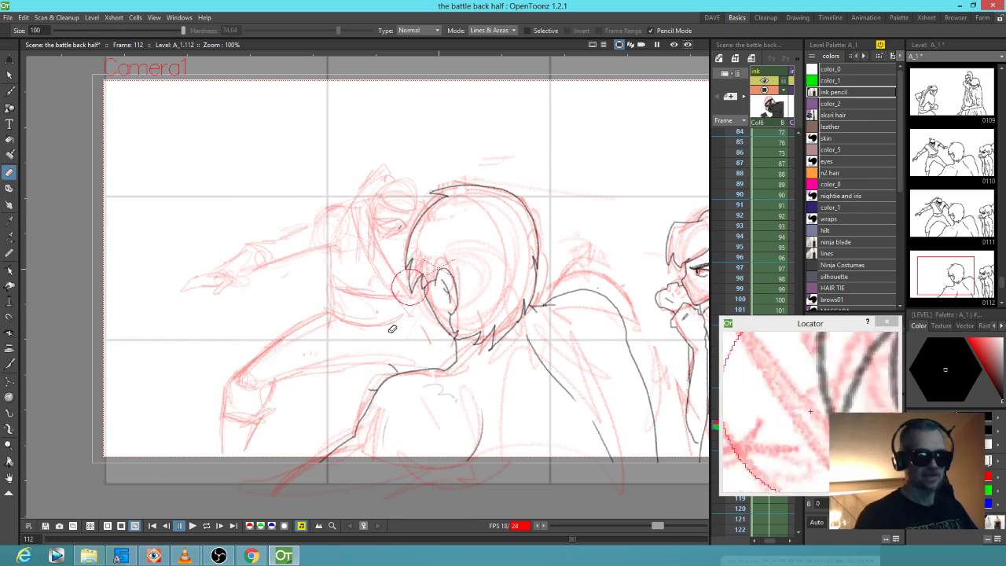
left_click_drag(396, 356, 397, 355)
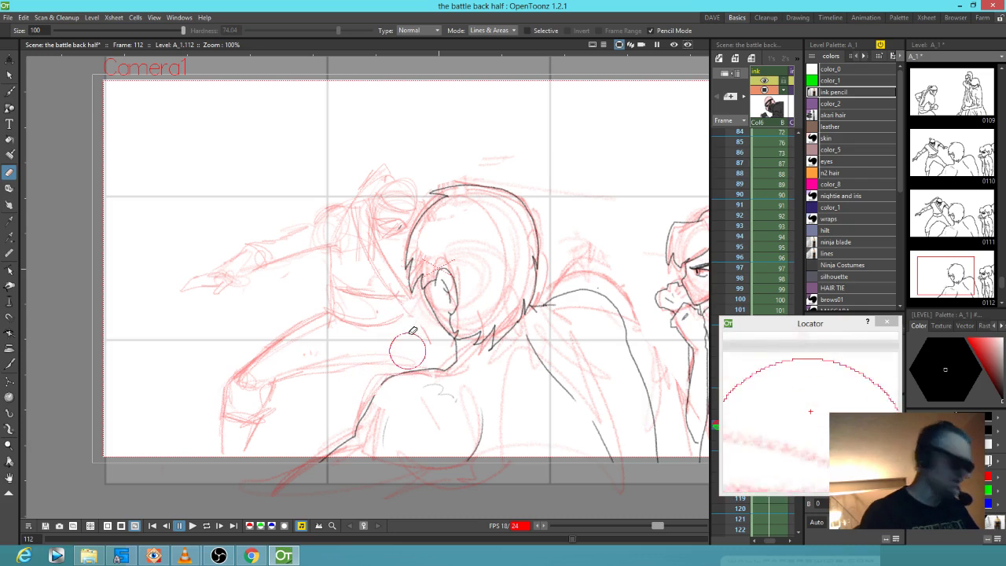
Ink the ninja's head outline on frame 112, erasing and redrawing the jaw and adding the ear
key("b")
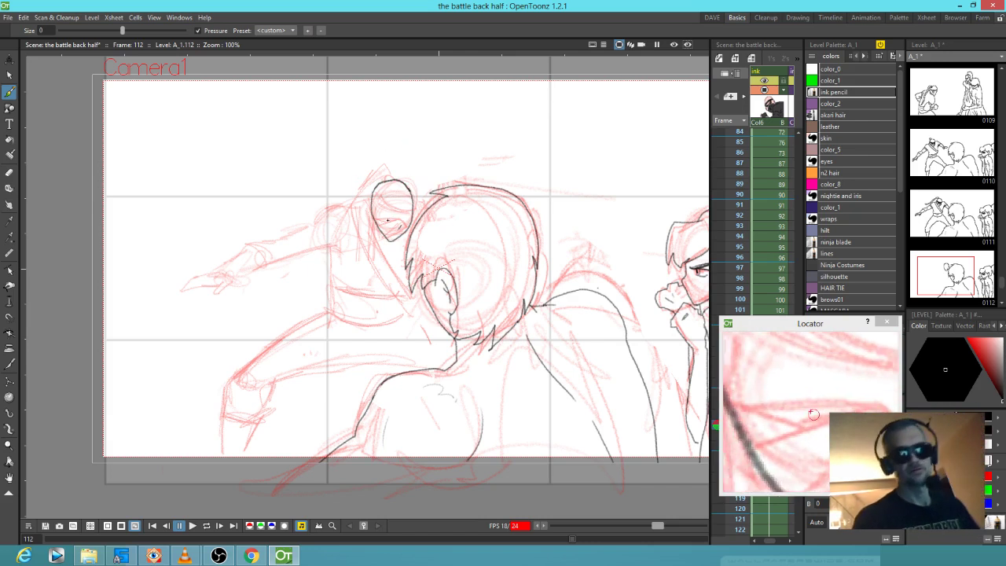
key("h")
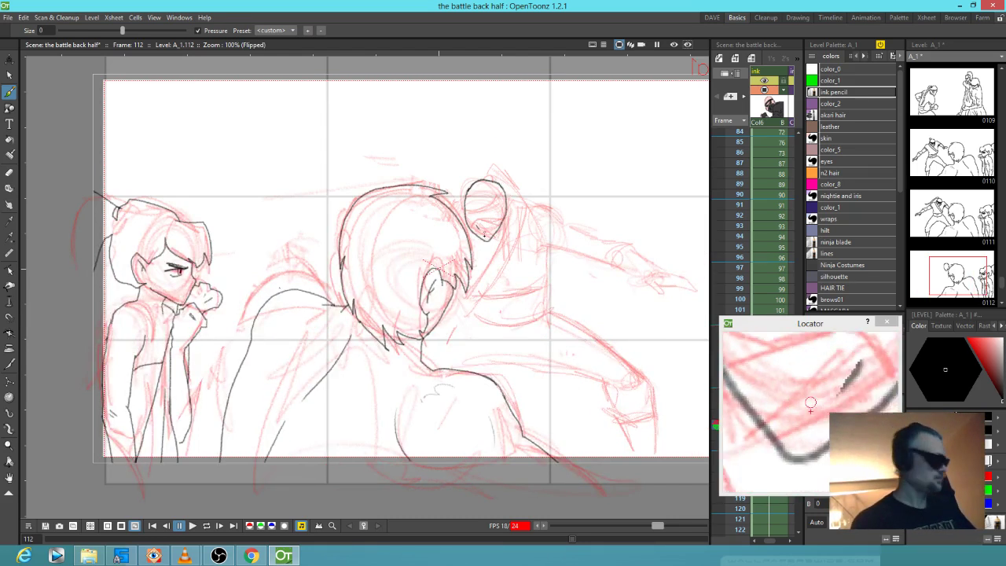
scroll(478, 236, "up", 3)
key("e")
mouse_move(530, 185)
left_mouse_down()
mouse_move(539, 193)
mouse_move(526, 180)
mouse_move(518, 217)
left_mouse_up()
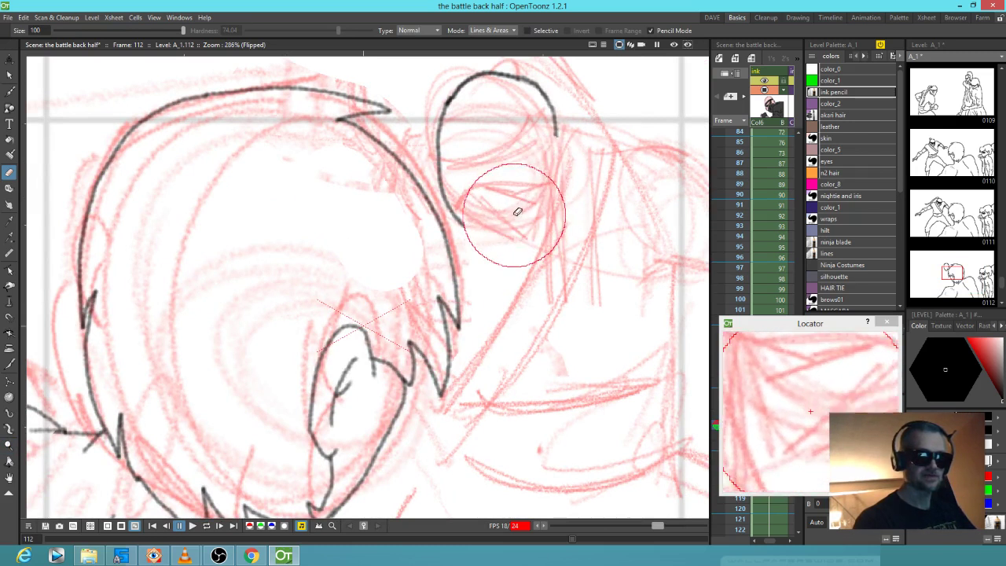
key("b")
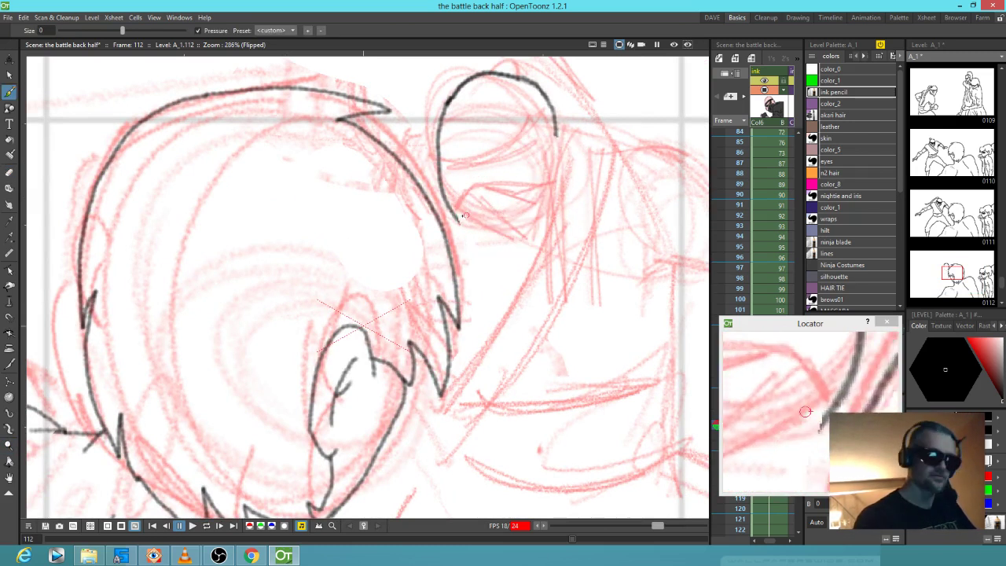
mouse_move(452, 211)
left_mouse_down()
mouse_move(479, 243)
mouse_move(498, 242)
mouse_move(552, 192)
mouse_move(556, 135)
mouse_move(559, 177)
left_mouse_up()
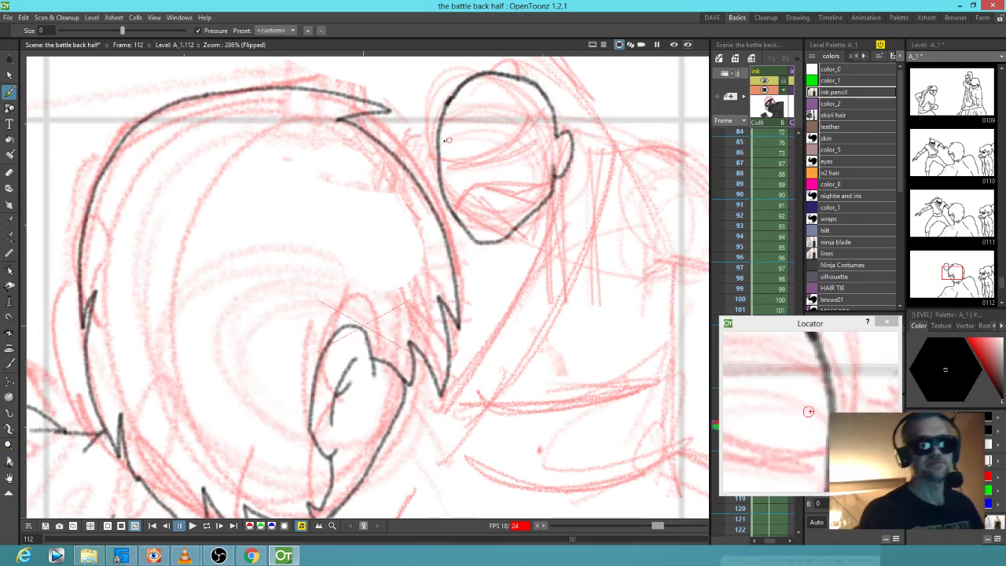
Ink the ninja's headband, scowling eyes and folded face mask on frame 112
mouse_move(438, 145)
left_mouse_down()
mouse_move(556, 130)
mouse_move(521, 146)
mouse_move(442, 154)
left_mouse_up()
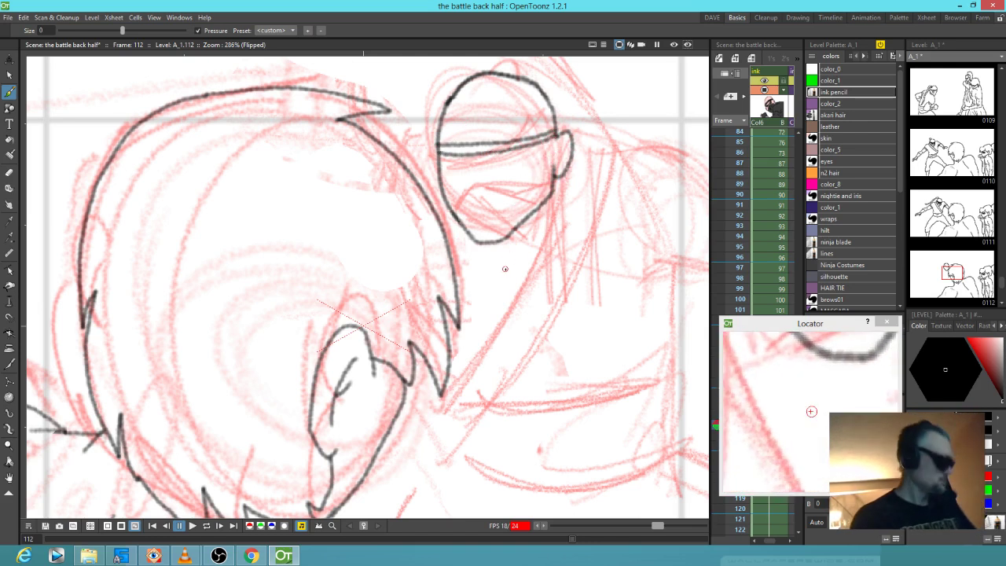
key("shift+h")
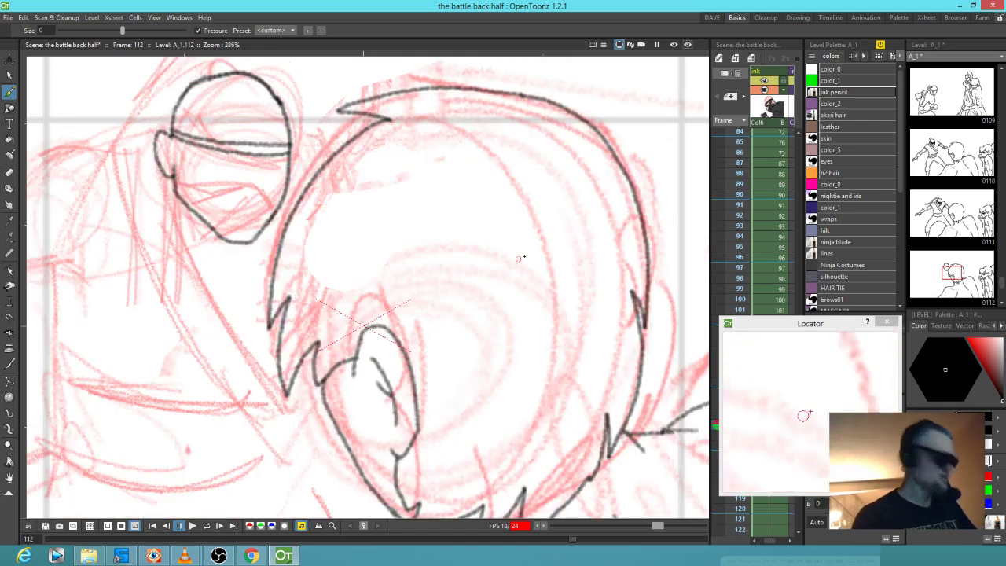
key("Up")
left_click_drag(217, 279, 405, 345)
key("Down")
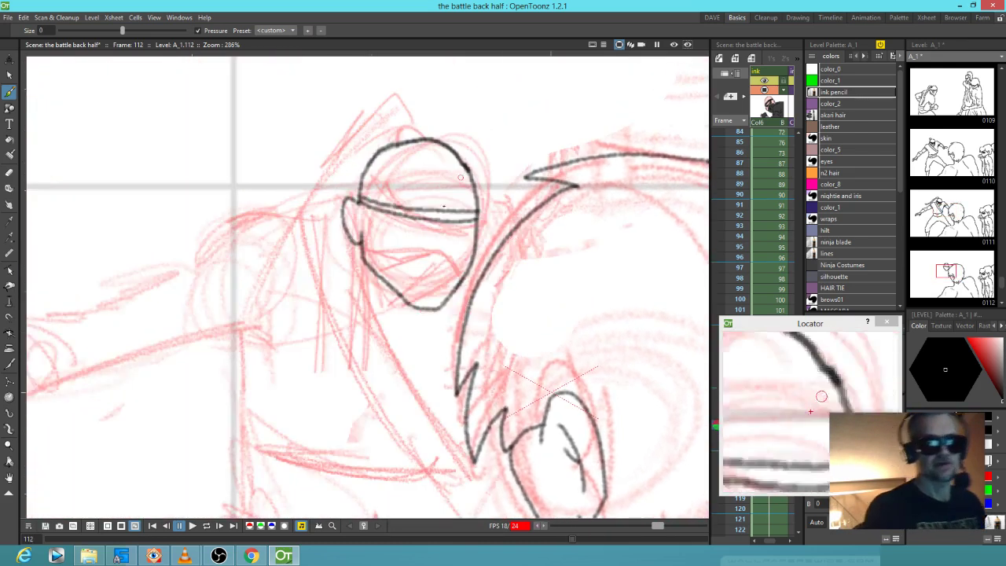
mouse_move(359, 203)
left_mouse_down()
mouse_move(465, 219)
mouse_move(396, 219)
mouse_move(419, 227)
mouse_move(472, 227)
left_mouse_up()
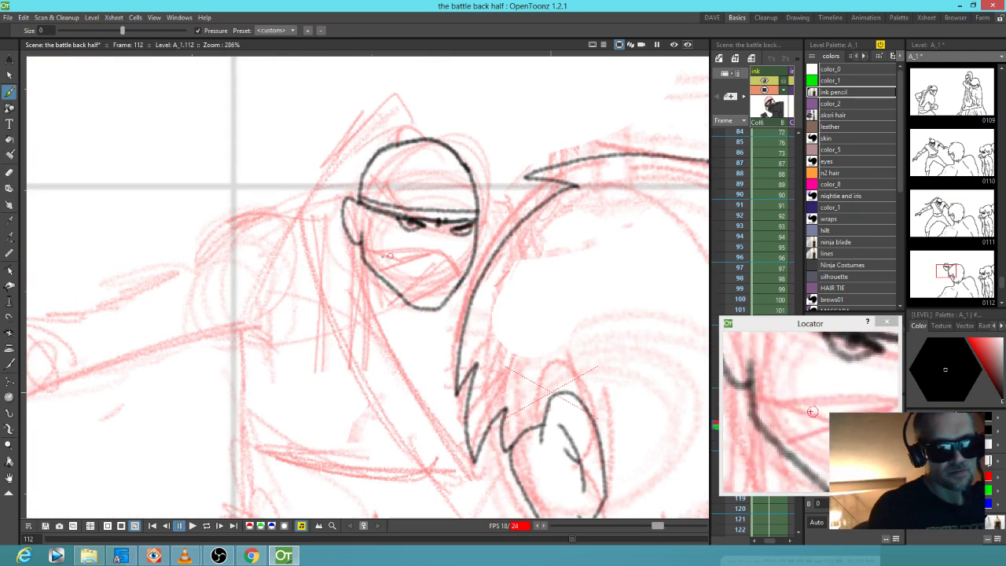
mouse_move(371, 252)
left_mouse_down()
mouse_move(437, 235)
mouse_move(475, 269)
mouse_move(423, 251)
mouse_move(424, 272)
left_mouse_up()
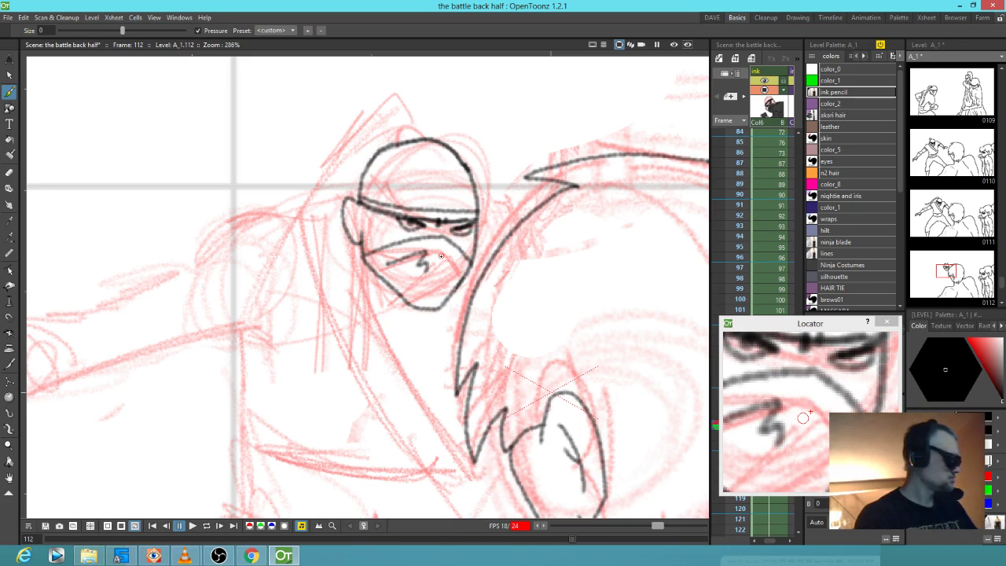
Ink a small topknot on the crown of the ninja's head on frame 112
key("shift+h")
left_click_drag(606, 339, 436, 340)
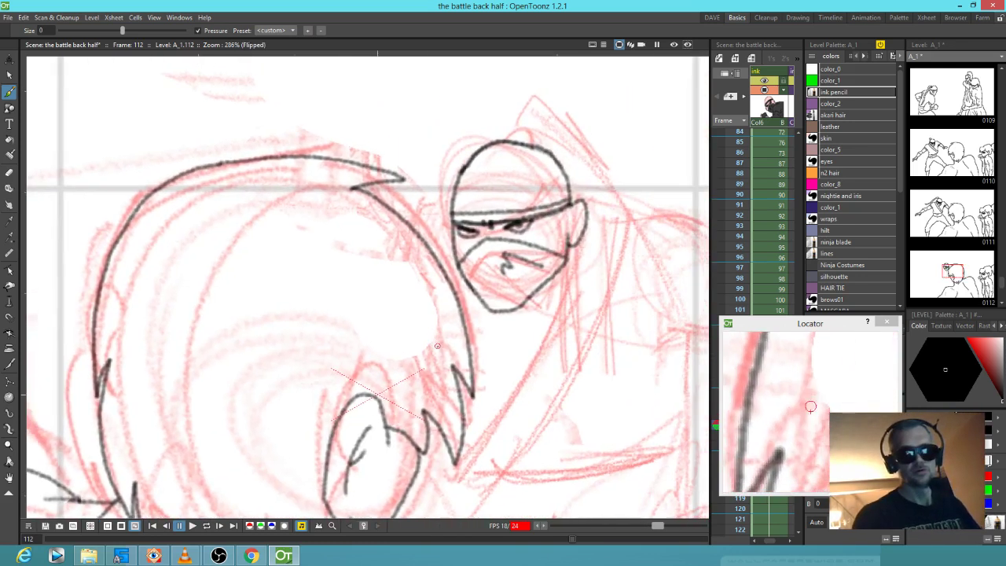
mouse_move(514, 140)
left_mouse_down()
mouse_move(522, 131)
mouse_move(532, 142)
left_mouse_up()
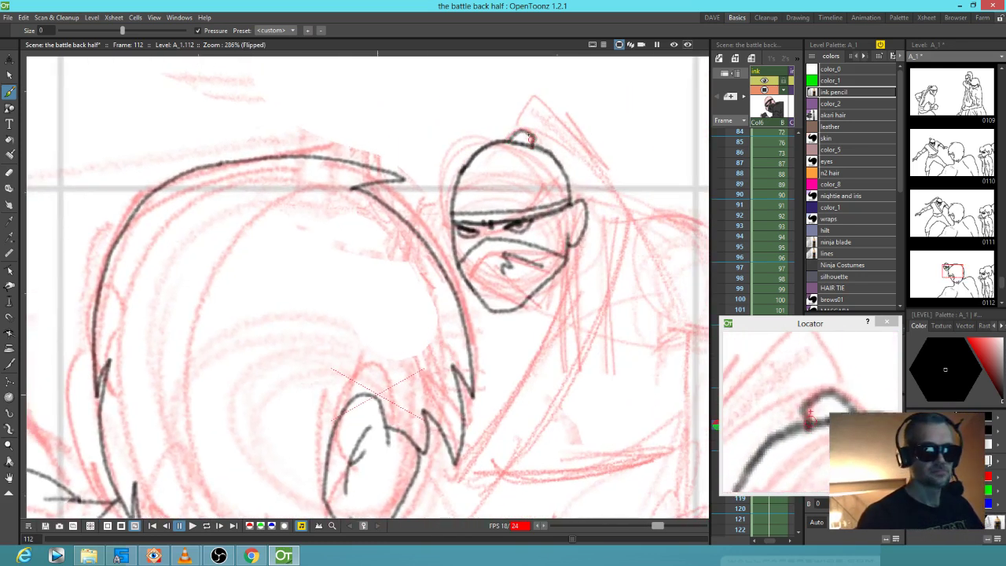
key("shift+h")
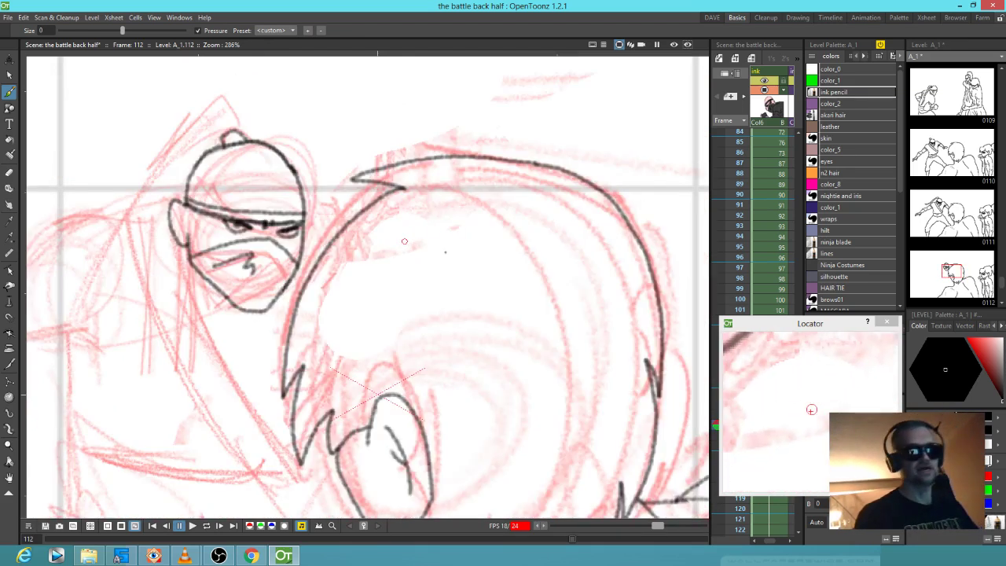
Ink the start of the ponytail curving back behind the ninja's head from the topknot on frame 112
scroll(422, 252, "down", 5)
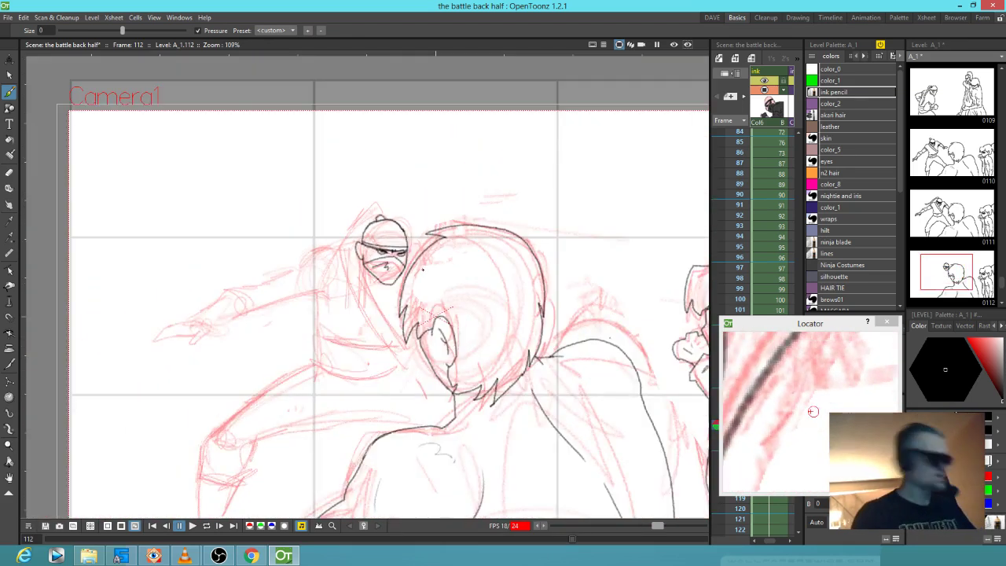
key("comma")
key("period")
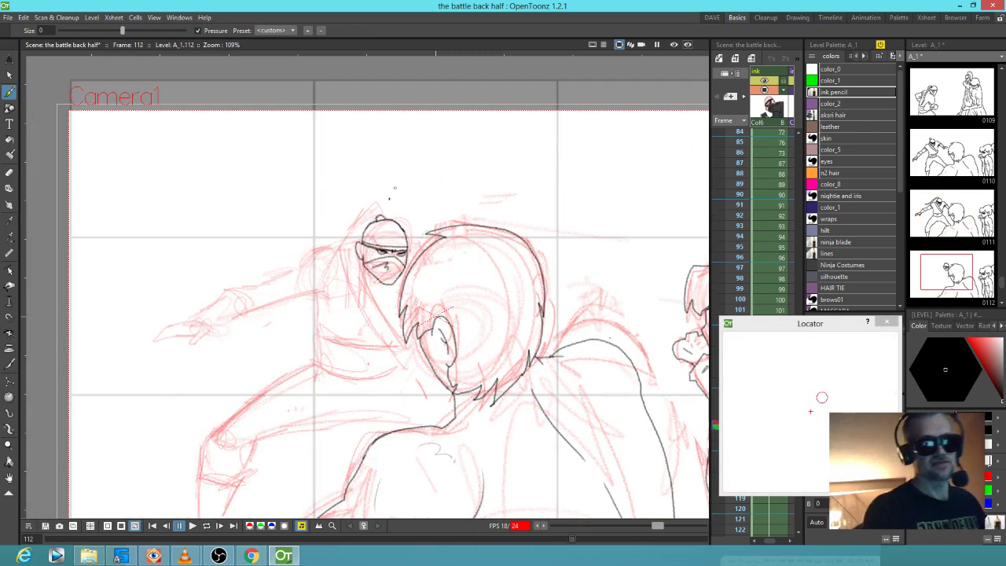
mouse_move(382, 218)
left_mouse_down()
mouse_move(375, 205)
mouse_move(349, 243)
left_mouse_up()
Compare the ninja's poses and costume across frames 109 to 113
key("period")
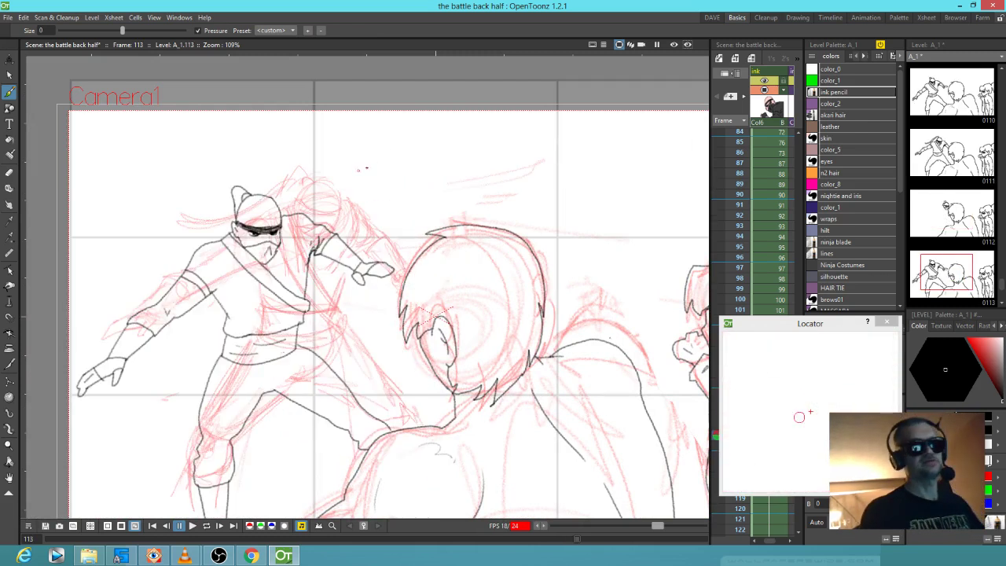
key("comma")
key("period")
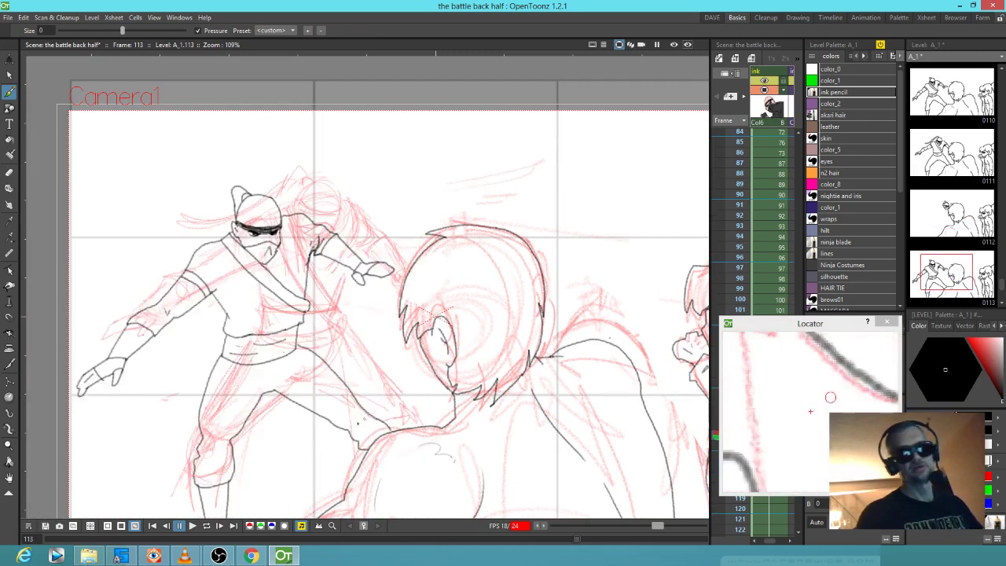
key("comma")
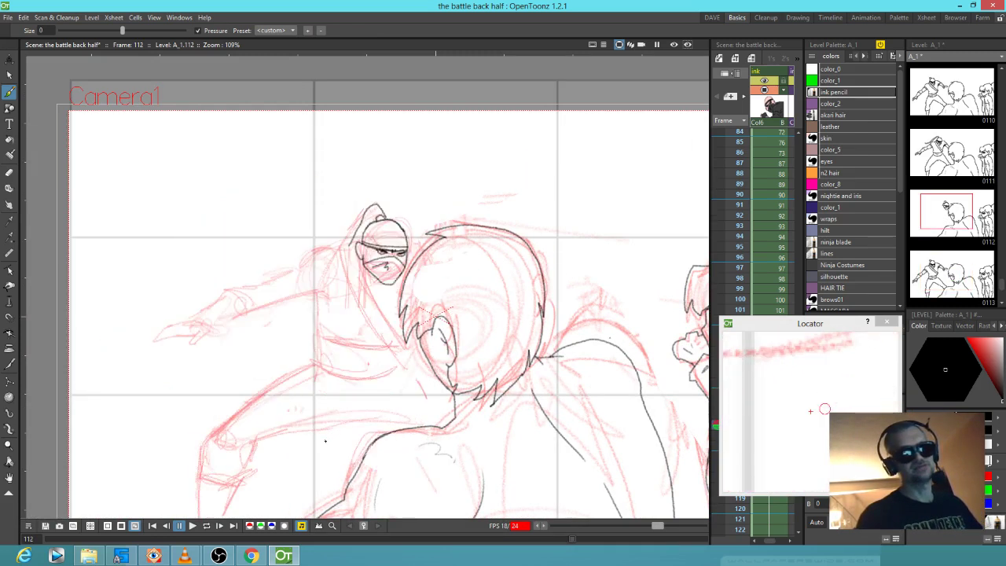
key("period")
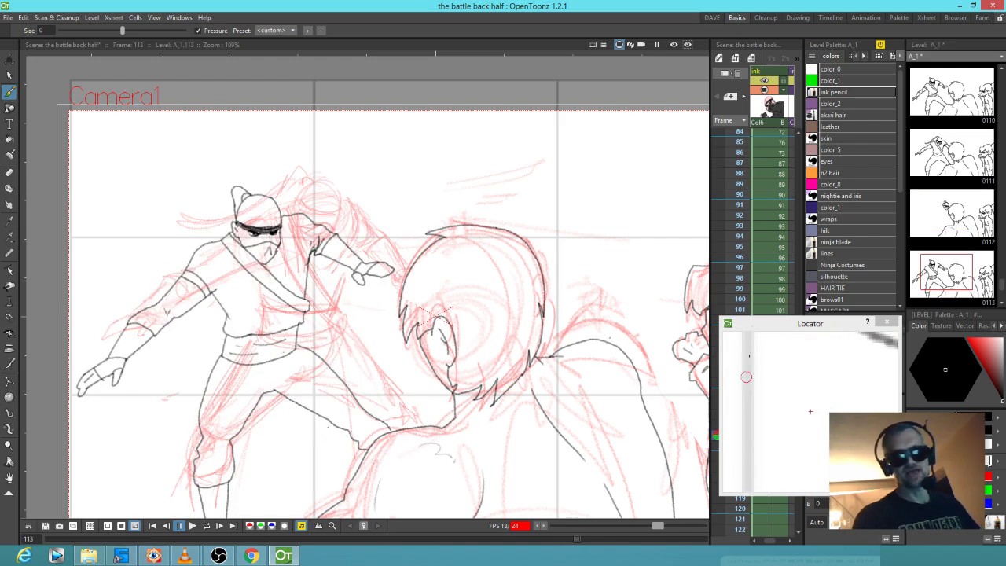
key("comma")
key("comma")
key("comma")
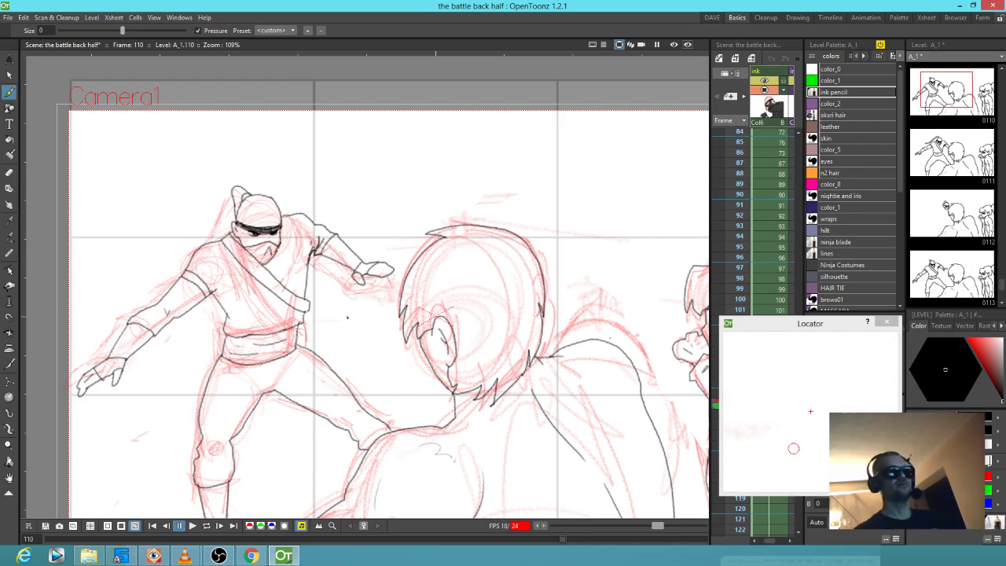
key("comma")
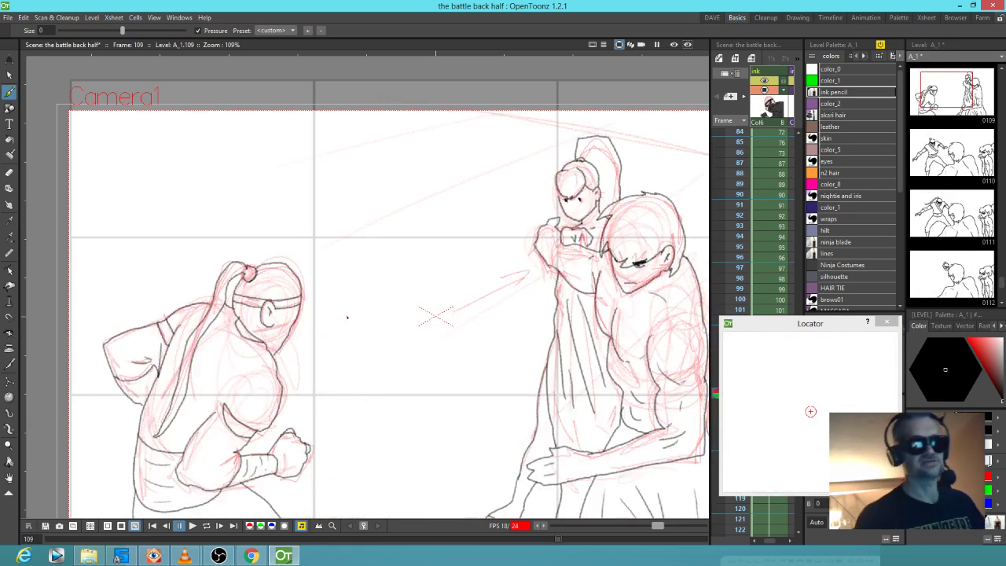
key("period")
key("period")
key("period")
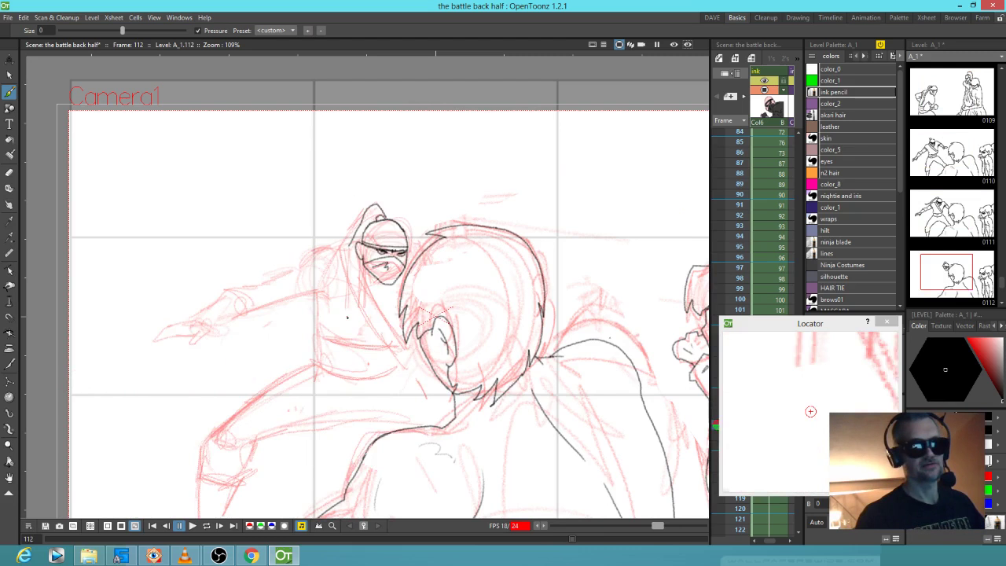
key("comma")
key("comma")
key("comma")
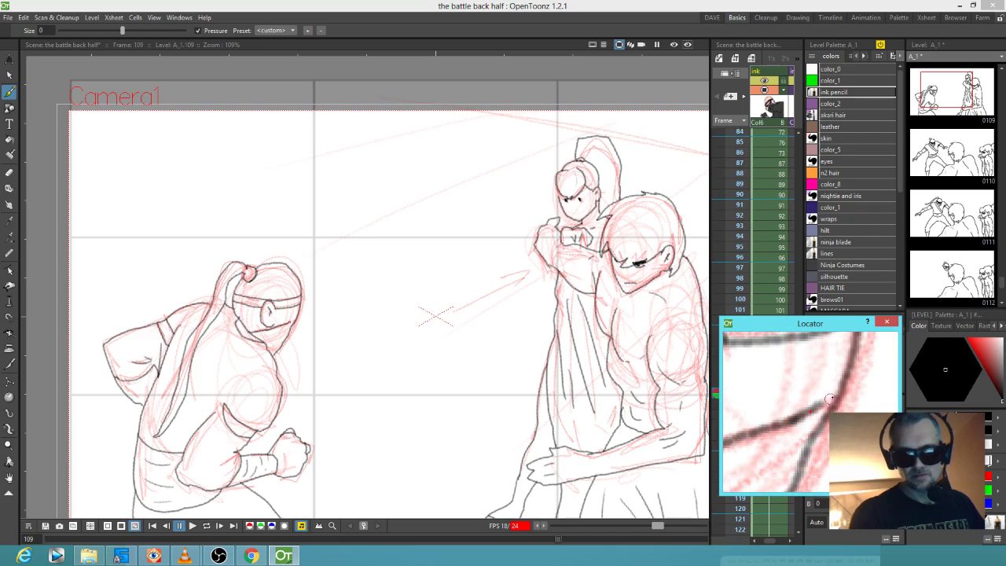
Ink the missing hanging end of the chest strap beside the ninja's waist on frame 110
key("period")
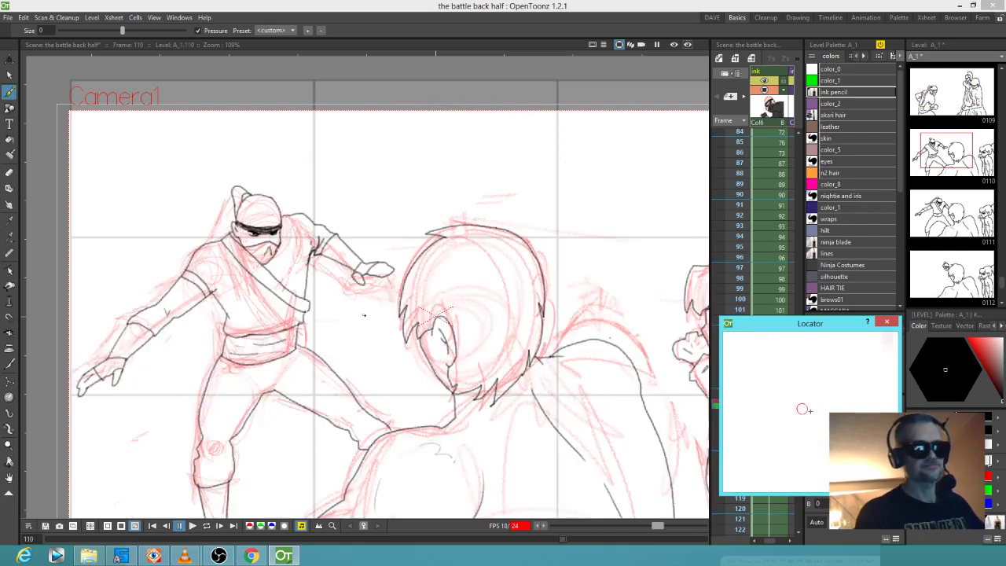
key("period")
key("comma")
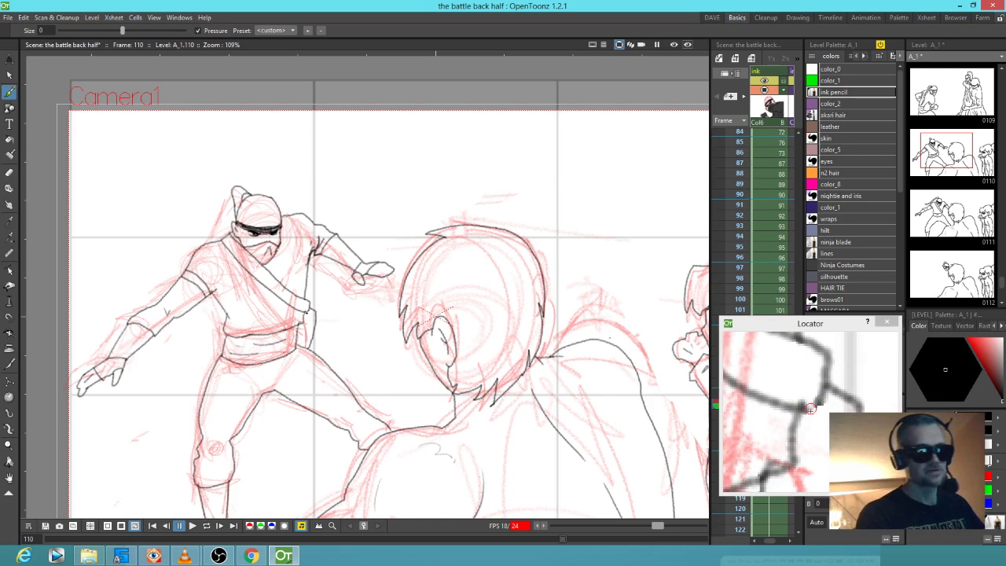
left_click(808, 408)
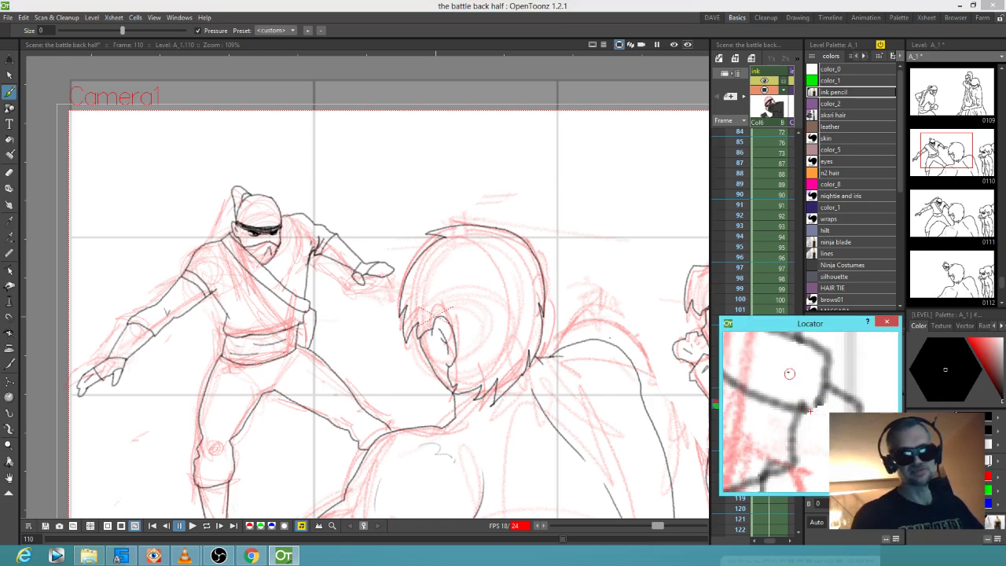
Ink the matching hanging end of the chest strap beside the ninja's waist on frame 111
key("period")
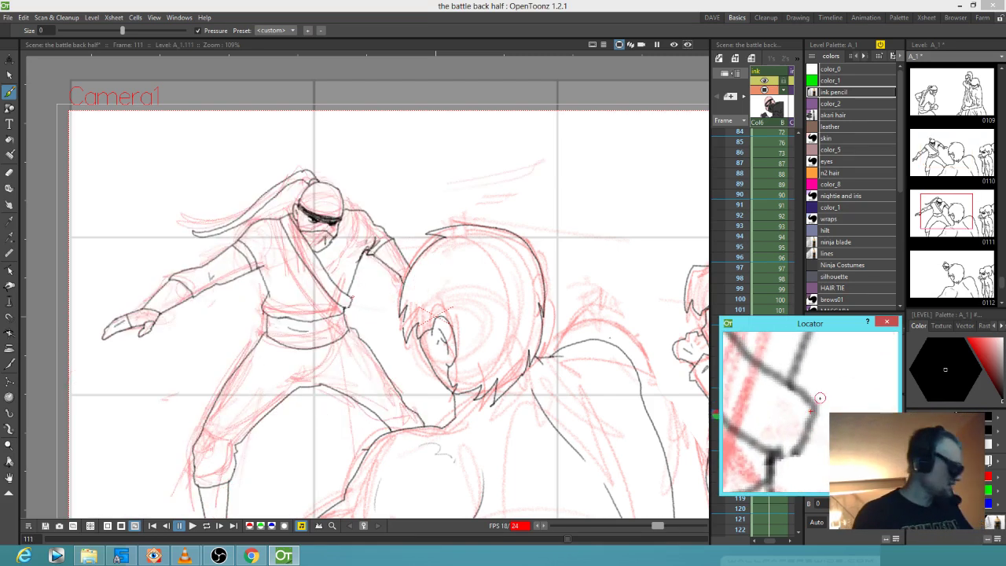
key("shift+space")
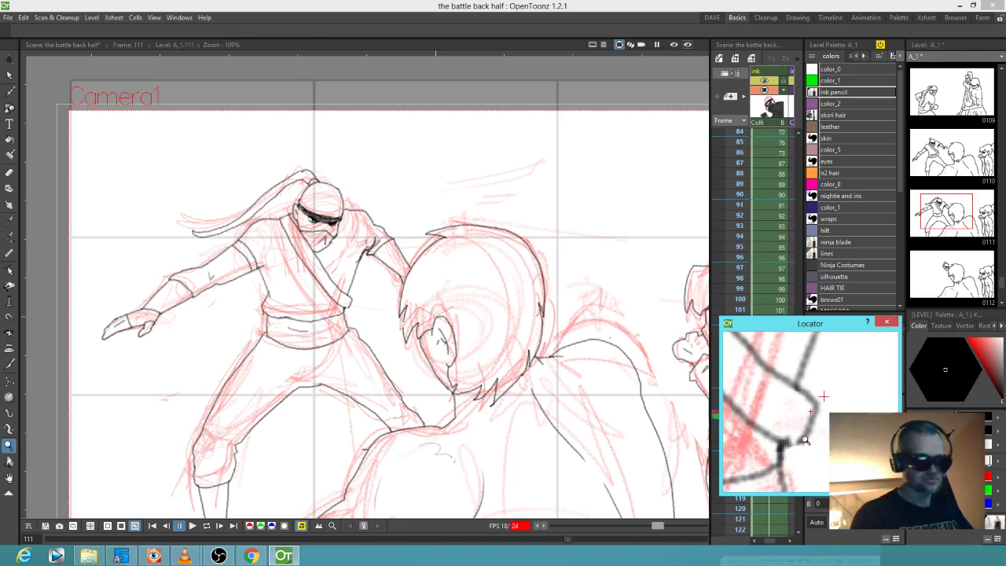
key("b")
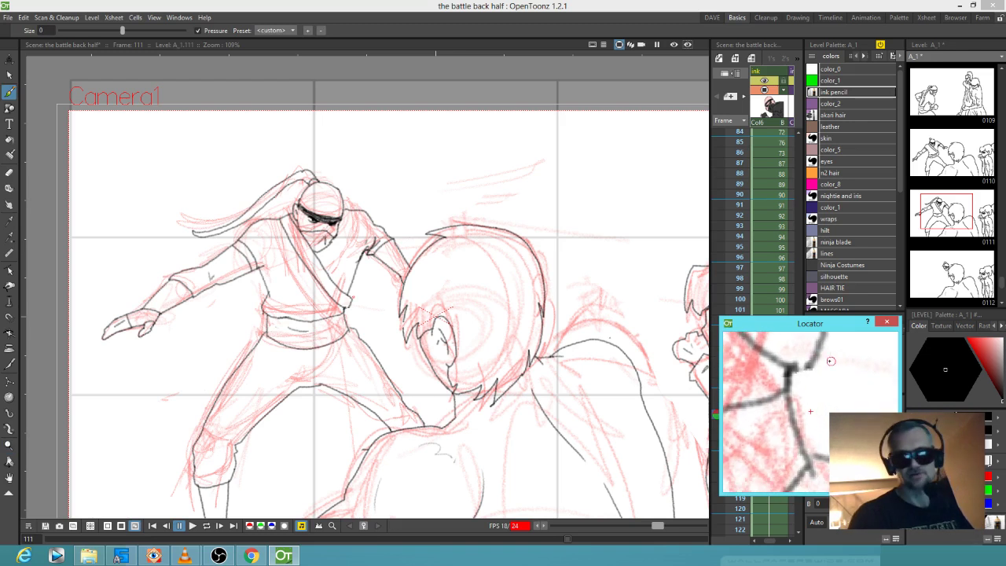
left_click_drag(350, 304, 355, 330)
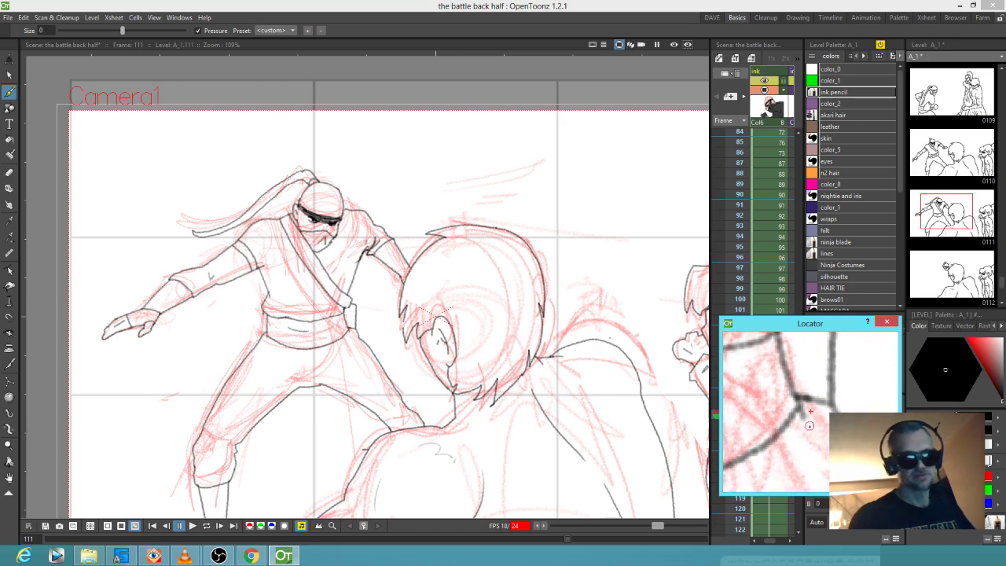
Reduce the eraser to size 18 and erase the overshooting line at the strap end on frame 111, checking against frame 110
key("a")
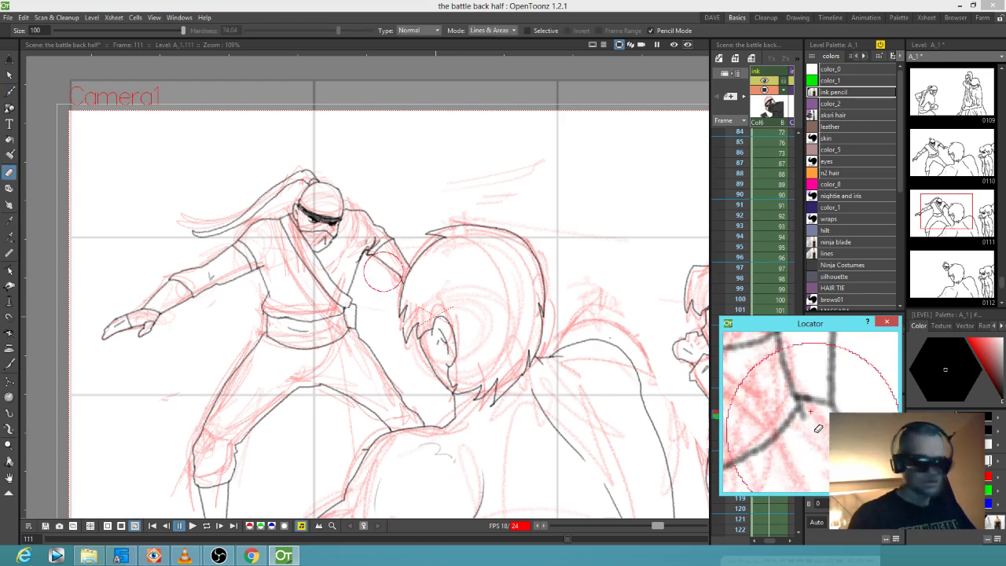
key("ctrl+alt")
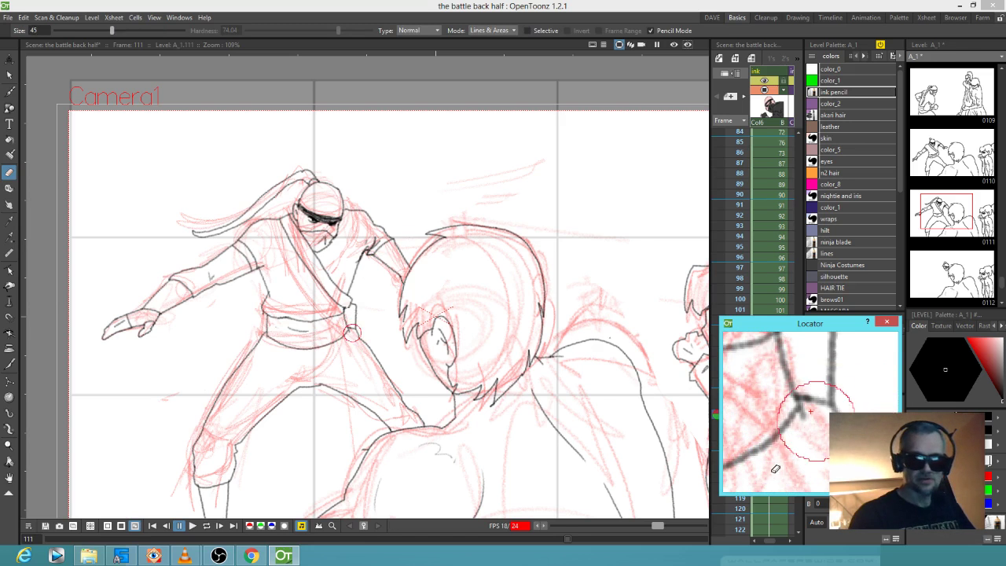
key("ctrl+alt")
left_click_drag(816, 422, 814, 420)
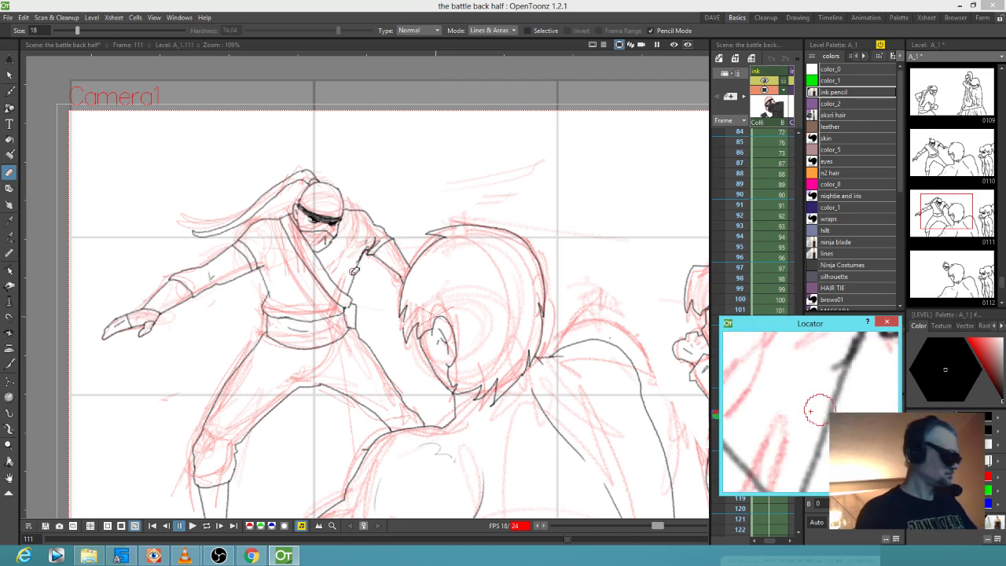
key("comma")
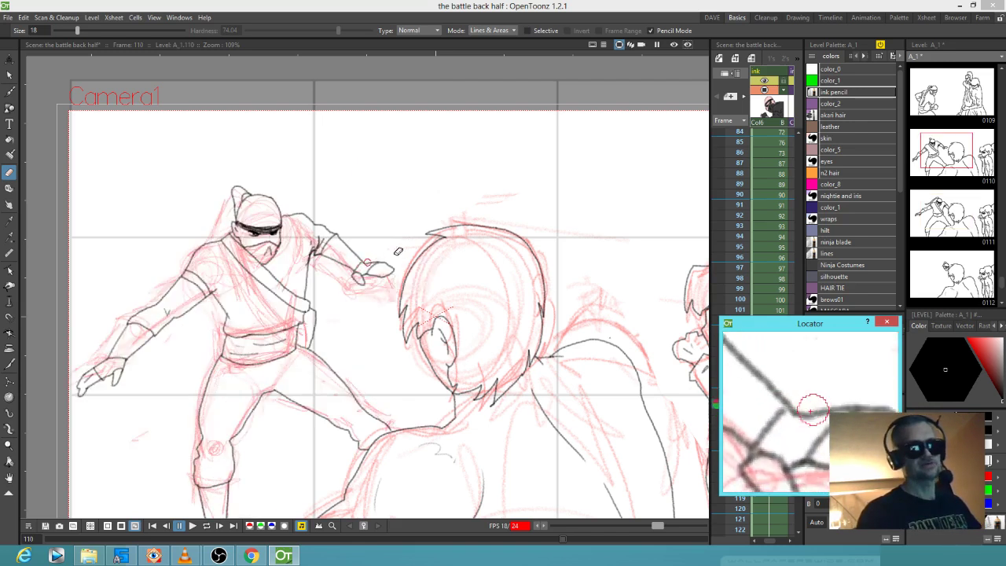
key("period")
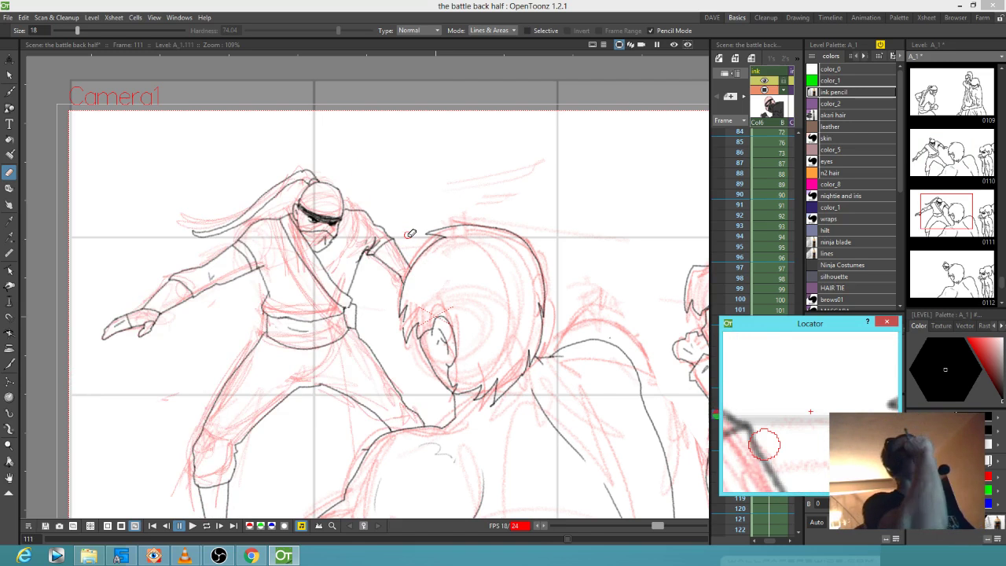
key("comma")
key("period")
Ink the collar and both long edges of the diagonal chest strap on frame 112, from the ninja's neck to the waist
key("period")
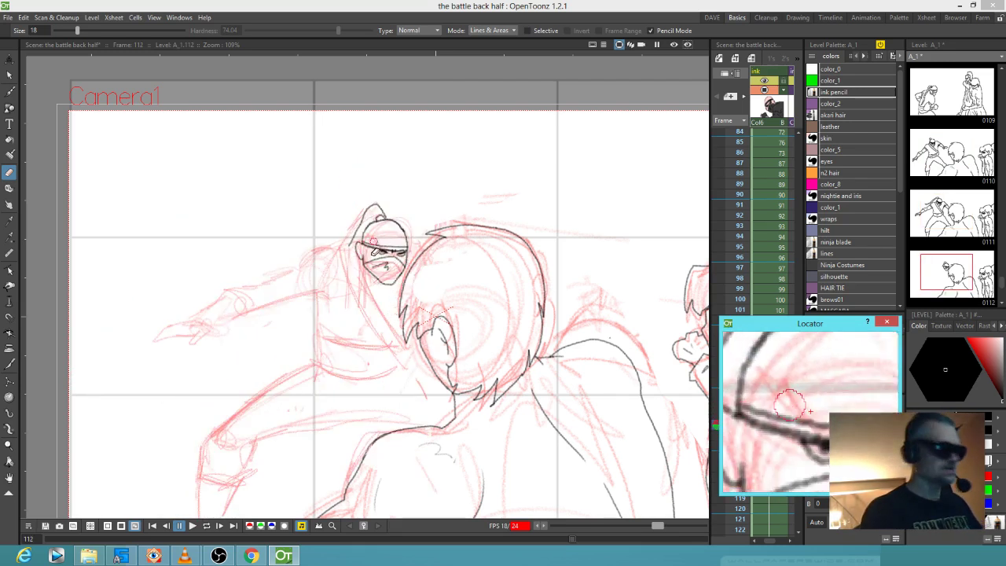
key("b")
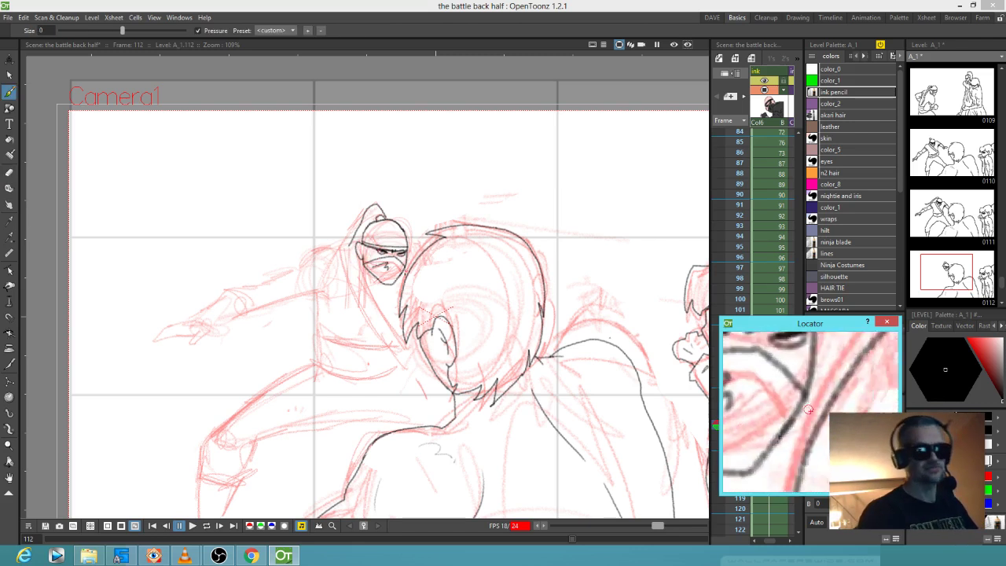
key("z")
mouse_move(376, 302)
left_mouse_down()
mouse_move(445, 249)
mouse_move(447, 233)
left_mouse_up()
key("b")
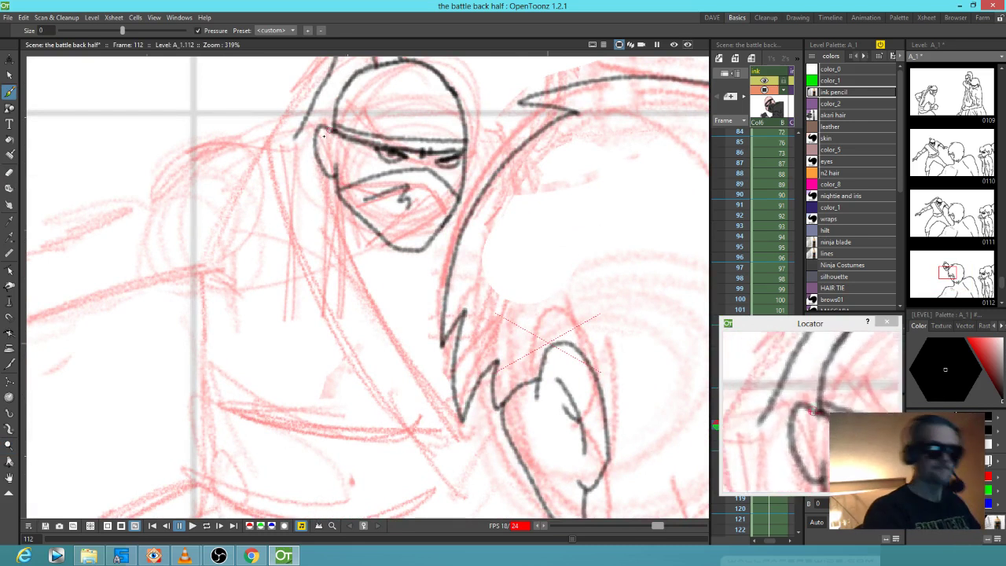
mouse_move(312, 144)
left_mouse_down()
mouse_move(275, 156)
mouse_move(309, 269)
mouse_move(369, 370)
mouse_move(481, 488)
left_mouse_up()
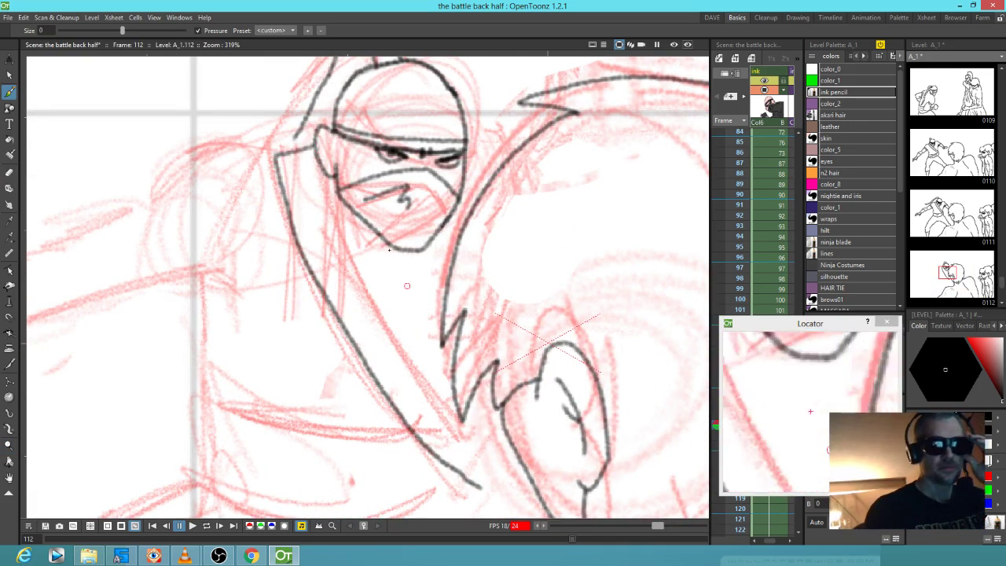
mouse_move(317, 161)
left_mouse_down()
mouse_move(382, 321)
mouse_move(461, 425)
mouse_move(441, 409)
mouse_move(492, 456)
left_mouse_up()
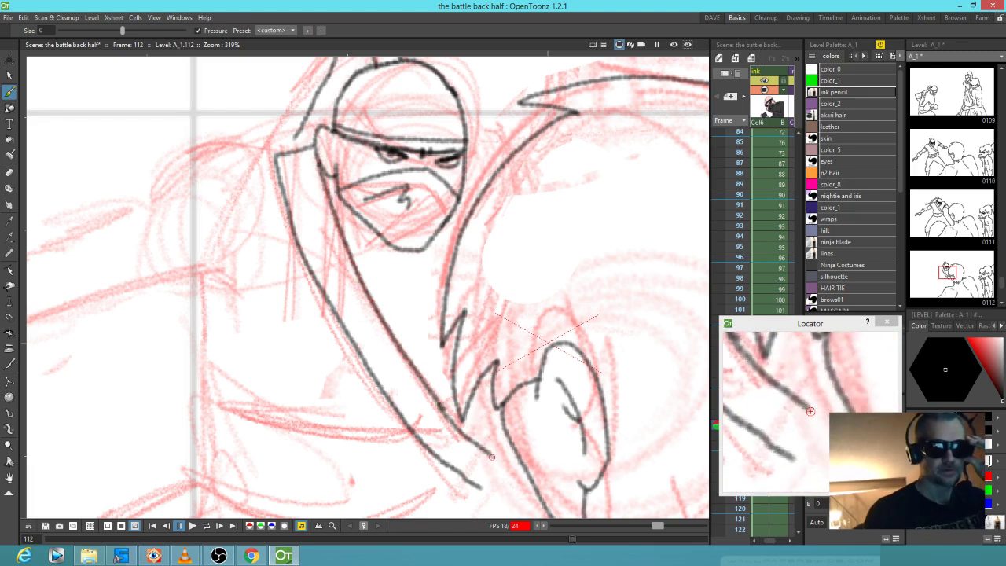
Ink the pointed hanging end of the chest strap at the ninja's waist on frame 112
left_click_drag(536, 432, 507, 306)
left_click_drag(451, 363, 453, 387)
left_click_drag(462, 328, 486, 437)
left_click_drag(452, 387, 487, 438)
Ink the ninja's shoulder, banded sleeve and outstretched arm down to the hand on frame 112
mouse_move(397, 303)
left_mouse_down()
mouse_move(547, 438)
mouse_move(600, 467)
left_mouse_up()
mouse_move(455, 197)
left_mouse_down()
mouse_move(414, 187)
mouse_move(328, 221)
mouse_move(319, 236)
mouse_move(338, 321)
left_mouse_up()
mouse_move(319, 238)
left_mouse_down()
mouse_move(302, 250)
mouse_move(324, 340)
mouse_move(339, 313)
mouse_move(387, 322)
mouse_move(236, 275)
mouse_move(112, 313)
left_mouse_up()
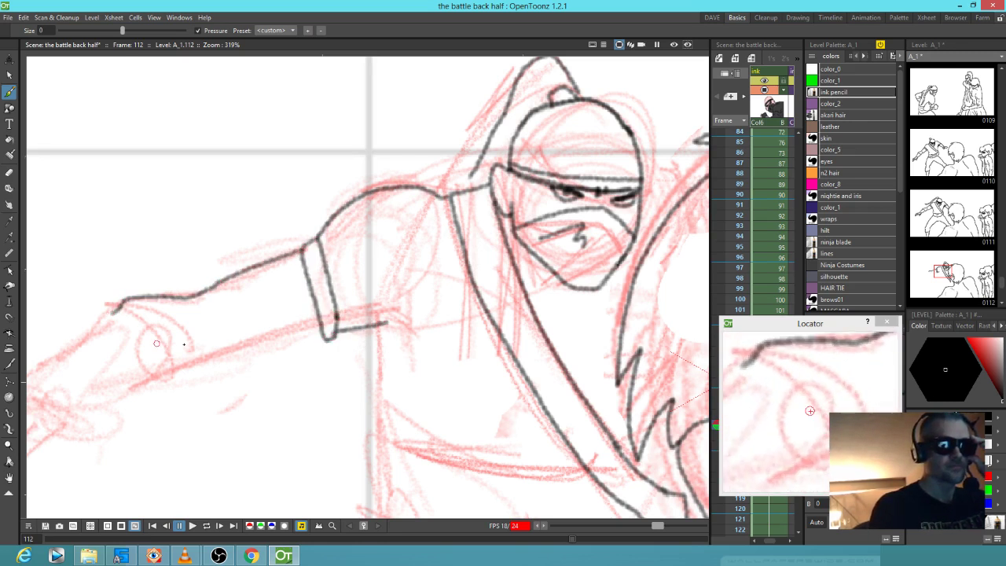
left_click_drag(157, 344, 256, 342)
left_click_drag(211, 310, 106, 388)
mouse_move(161, 410)
left_mouse_down()
mouse_move(269, 375)
mouse_move(216, 307)
left_mouse_up()
mouse_move(258, 379)
left_mouse_down()
mouse_move(292, 382)
mouse_move(314, 363)
mouse_move(421, 330)
left_mouse_up()
mouse_move(299, 363)
left_mouse_down()
mouse_move(347, 320)
mouse_move(372, 330)
left_mouse_up()
Ink the side of the ninja's torso and the upper and lower edges of the waist sash on frame 112
mouse_move(446, 363)
left_mouse_down()
mouse_move(354, 327)
mouse_move(322, 281)
left_mouse_up()
left_click_drag(437, 328, 391, 235)
mouse_move(290, 140)
left_mouse_down()
mouse_move(302, 245)
mouse_move(333, 271)
mouse_move(440, 307)
mouse_move(517, 301)
left_mouse_up()
mouse_move(302, 250)
left_mouse_down()
mouse_move(293, 359)
mouse_move(400, 388)
mouse_move(545, 371)
mouse_move(556, 361)
mouse_move(555, 330)
left_mouse_up()
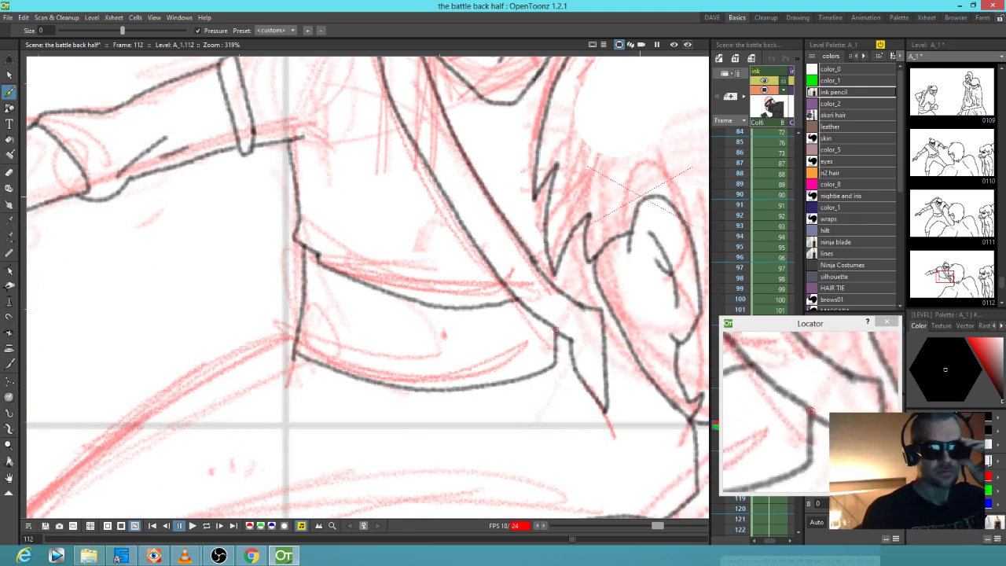
Ink the ninja's thighs below the waist on frame 112 and add two fold lines across the sash
mouse_move(351, 354)
left_mouse_down()
mouse_move(380, 336)
mouse_move(502, 228)
mouse_move(464, 252)
mouse_move(485, 208)
mouse_move(486, 138)
mouse_move(331, 214)
mouse_move(208, 326)
mouse_move(152, 429)
mouse_move(192, 480)
mouse_move(272, 476)
mouse_move(324, 376)
mouse_move(347, 370)
mouse_move(357, 351)
mouse_move(578, 309)
mouse_move(395, 343)
mouse_move(464, 320)
mouse_move(518, 331)
left_mouse_up()
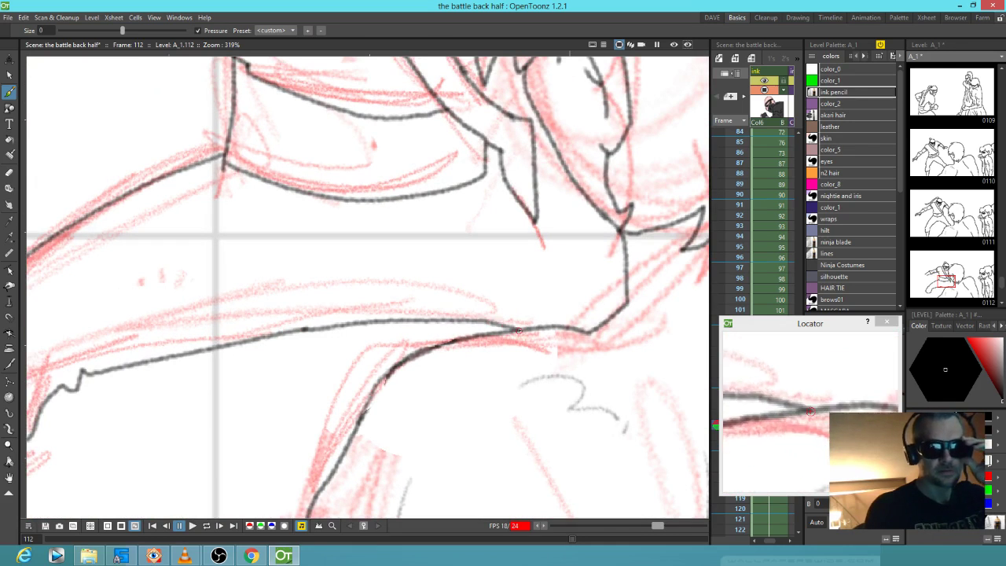
left_click_drag(535, 222, 628, 295)
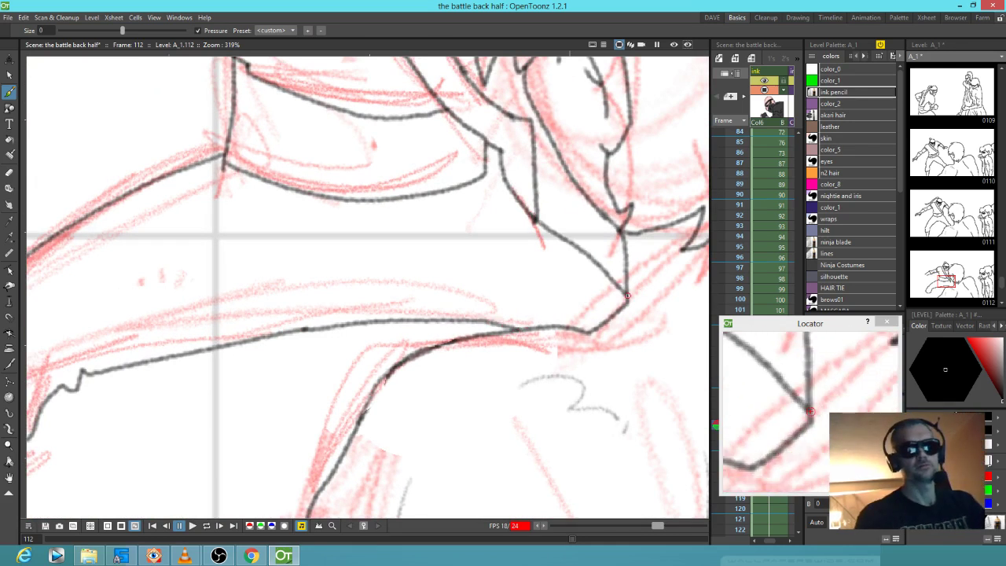
mouse_move(366, 376)
left_mouse_down()
mouse_move(367, 409)
mouse_move(332, 500)
left_mouse_up()
left_click_drag(228, 229, 363, 260)
left_click_drag(217, 269, 375, 291)
Ink the shin below the ninja's bent knee on frame 112, with three wrap lines across it
mouse_move(206, 388)
left_mouse_down()
mouse_move(457, 239)
mouse_move(265, 315)
left_mouse_up()
left_click_drag(172, 398, 201, 315)
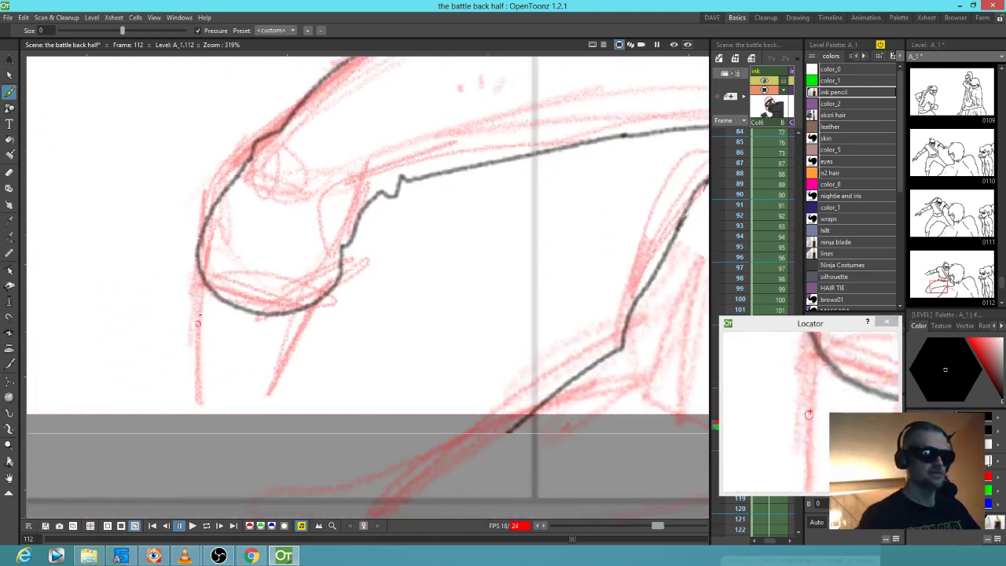
left_click_drag(203, 272, 195, 433)
left_click_drag(311, 305, 251, 433)
mouse_move(206, 315)
left_mouse_down()
mouse_move(224, 336)
mouse_move(279, 343)
left_mouse_up()
mouse_move(211, 358)
left_mouse_down()
mouse_move(225, 369)
mouse_move(278, 360)
left_mouse_up()
left_click_drag(208, 411, 247, 398)
Ink a short line between the chest strap and the foreground figure's hair on frame 112
left_click_drag(473, 229, 292, 448)
left_click_drag(433, 274, 337, 359)
left_click_drag(500, 255, 316, 425)
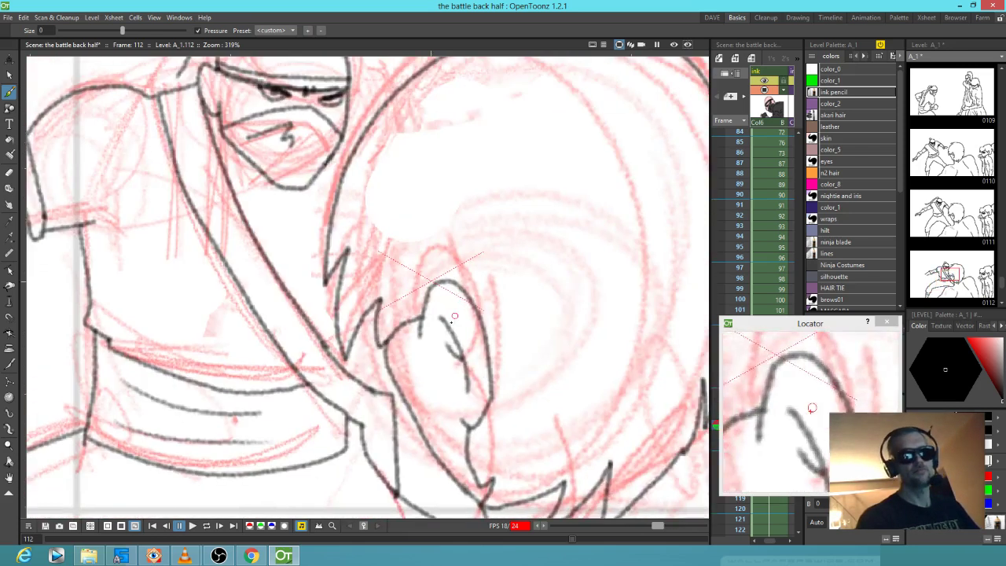
left_click_drag(425, 382, 437, 413)
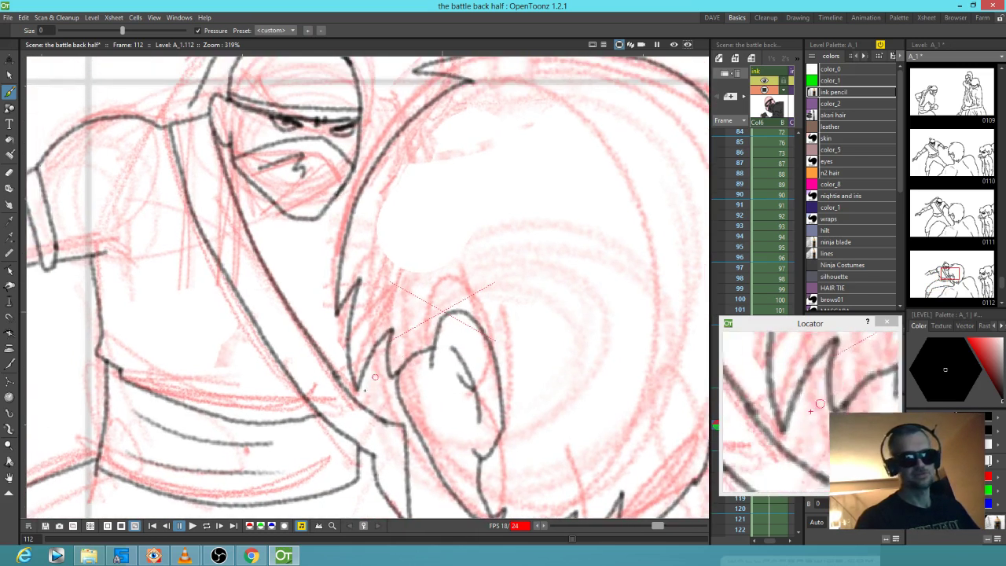
left_click_drag(365, 402, 375, 367)
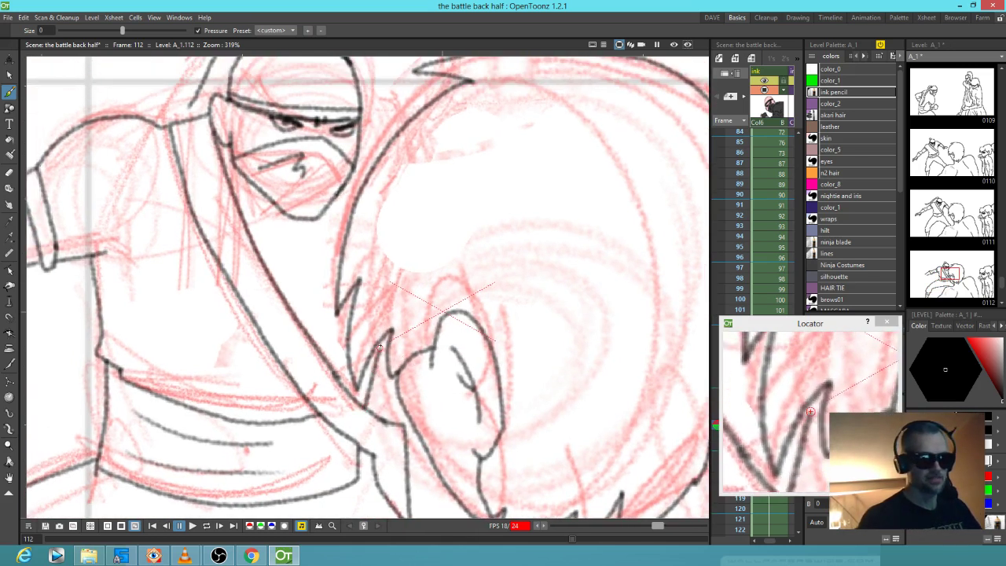
Ink the ninja's outstretched hand on frame 112, with a wrist line, finger and thumb outlines, and short wrap lines across the forearm
mouse_move(383, 167)
left_mouse_down()
mouse_move(411, 265)
mouse_move(452, 318)
mouse_move(455, 294)
left_mouse_up()
mouse_move(341, 411)
left_mouse_down()
mouse_move(525, 243)
mouse_move(545, 249)
left_mouse_up()
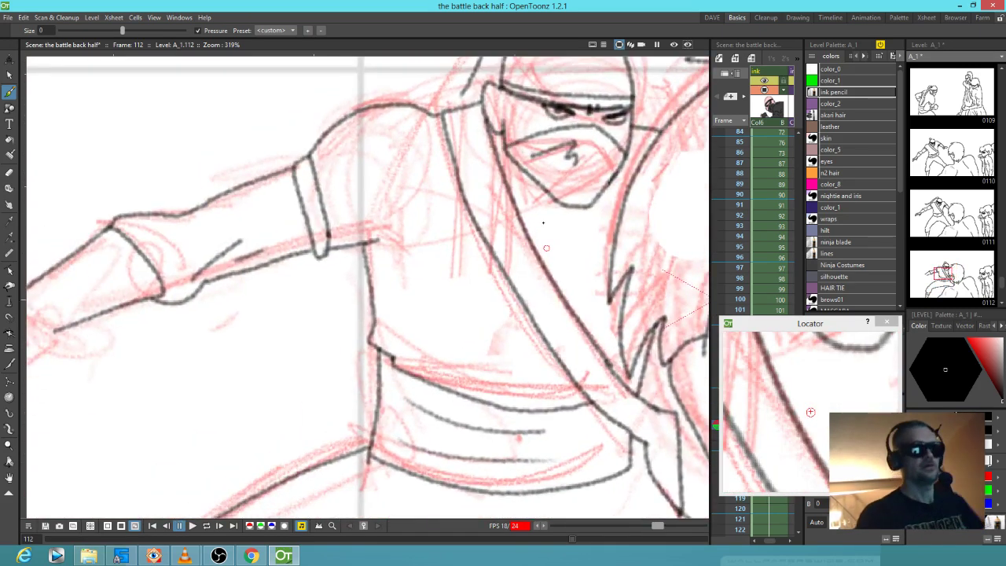
left_click_drag(309, 344, 485, 299)
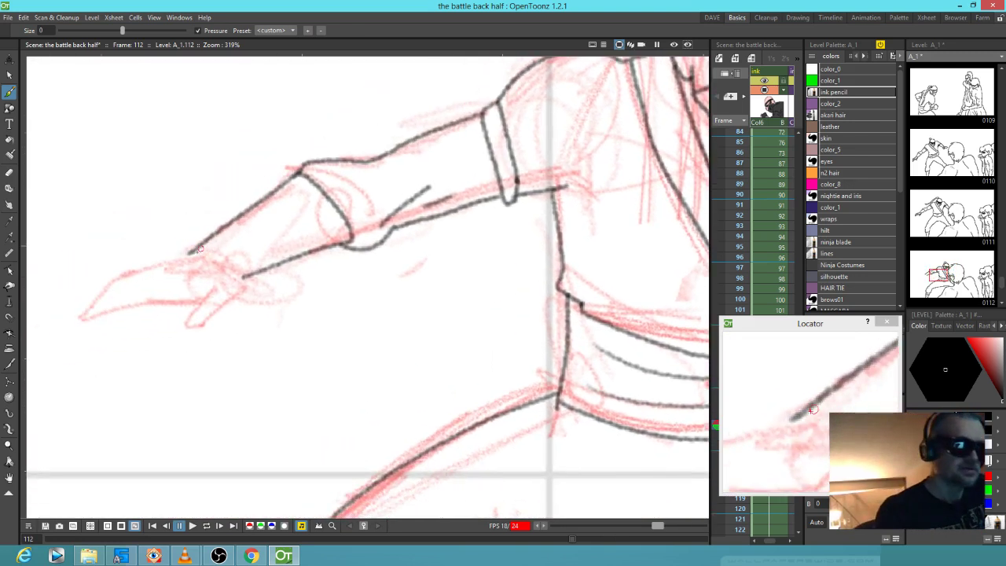
mouse_move(190, 251)
left_mouse_down()
mouse_move(109, 274)
mouse_move(75, 320)
mouse_move(177, 303)
mouse_move(189, 344)
mouse_move(210, 299)
mouse_move(244, 275)
mouse_move(195, 250)
mouse_move(236, 286)
left_mouse_up()
left_click_drag(230, 240, 253, 264)
left_click_drag(262, 208, 284, 240)
left_click_drag(286, 184, 306, 215)
mouse_move(243, 223)
left_mouse_down()
mouse_move(256, 240)
mouse_move(304, 245)
left_mouse_up()
mouse_move(132, 267)
left_mouse_down()
mouse_move(135, 306)
mouse_move(209, 310)
left_mouse_up()
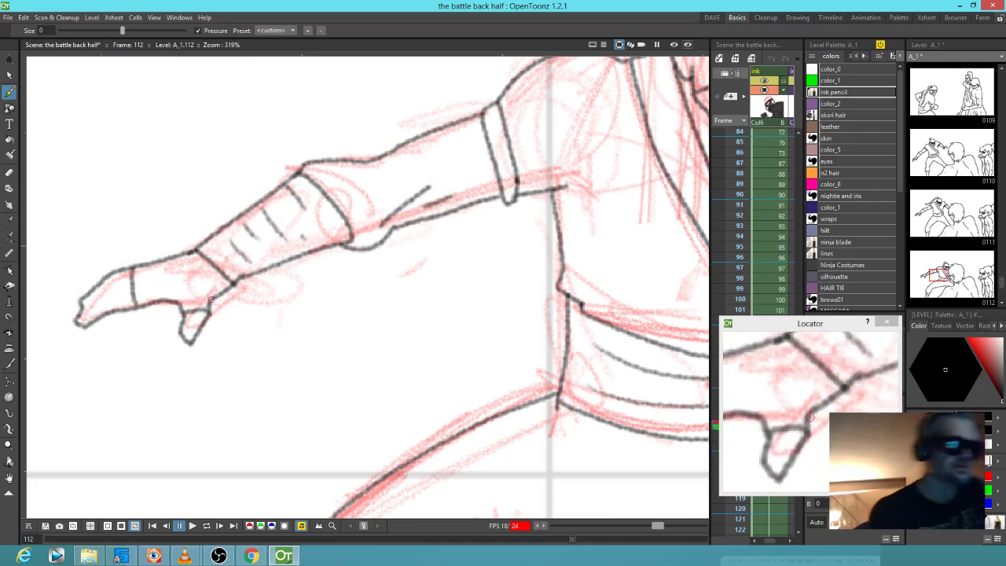
Flip back and forth through the neighbouring frames, from 110 up to 114, to check the ninja's movement
key("comma")
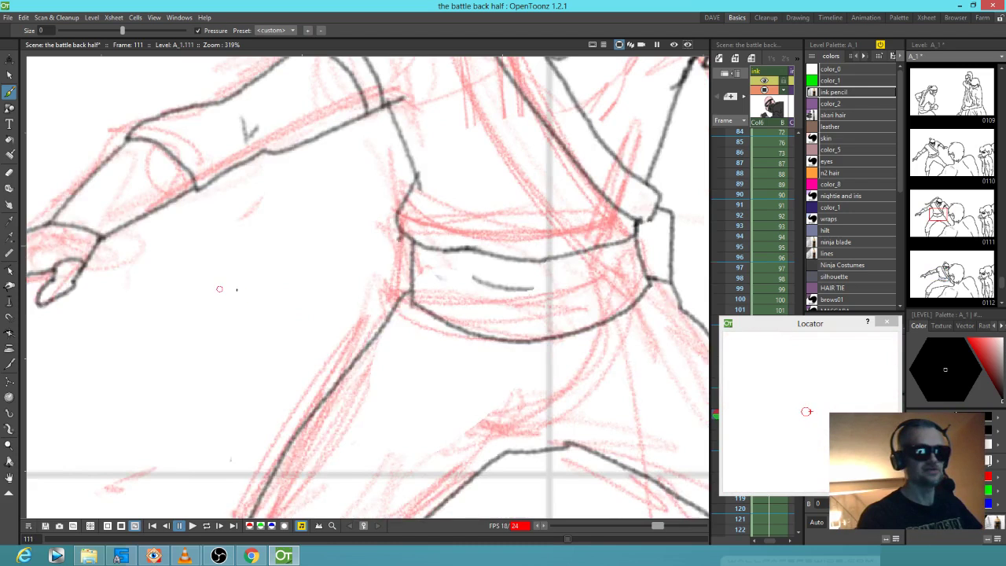
left_click_drag(223, 289, 394, 307, "space")
key("comma")
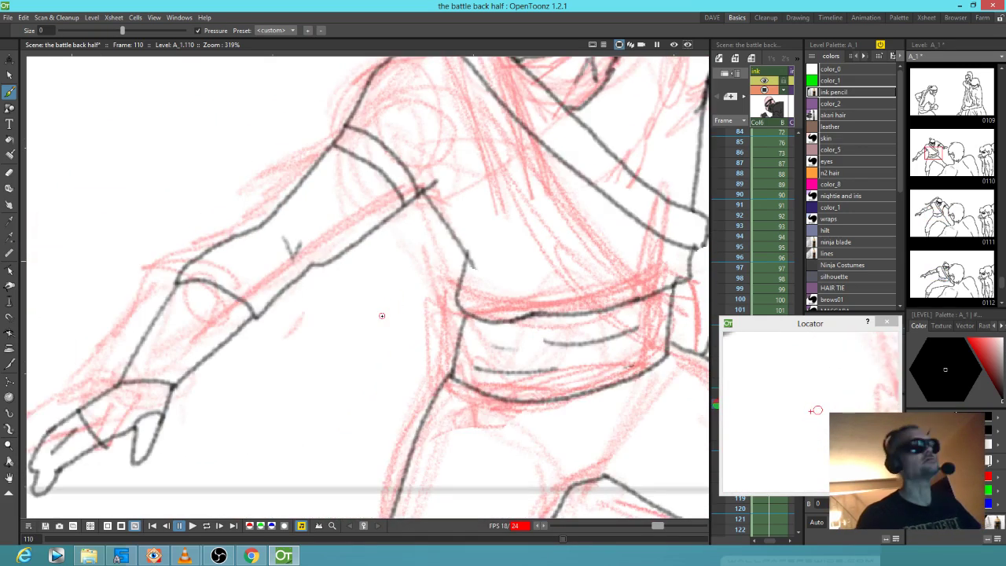
scroll(359, 295, "down", 5)
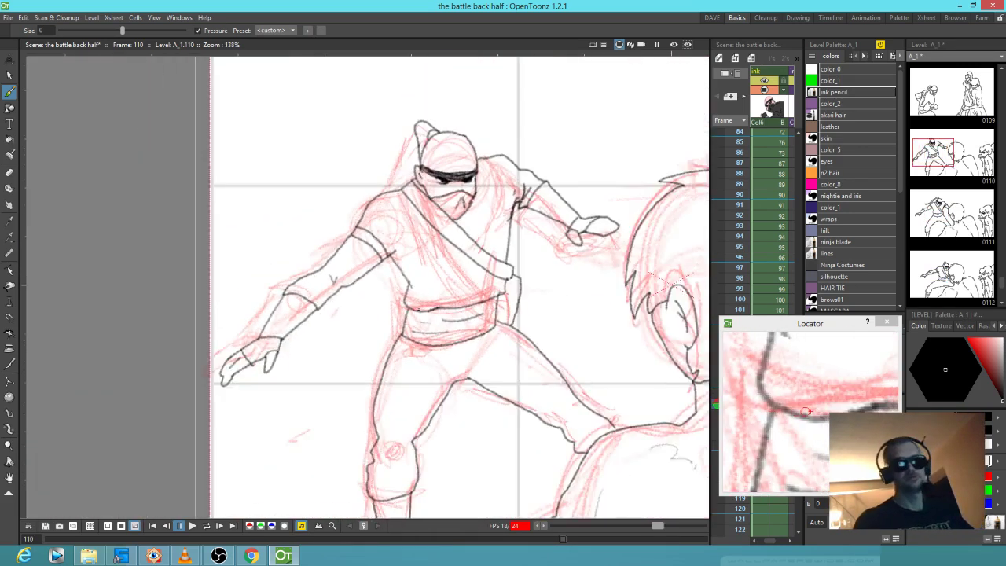
left_click_drag(261, 277, 165, 223)
scroll(168, 231, "down", 2)
key("period")
key("period")
key("period")
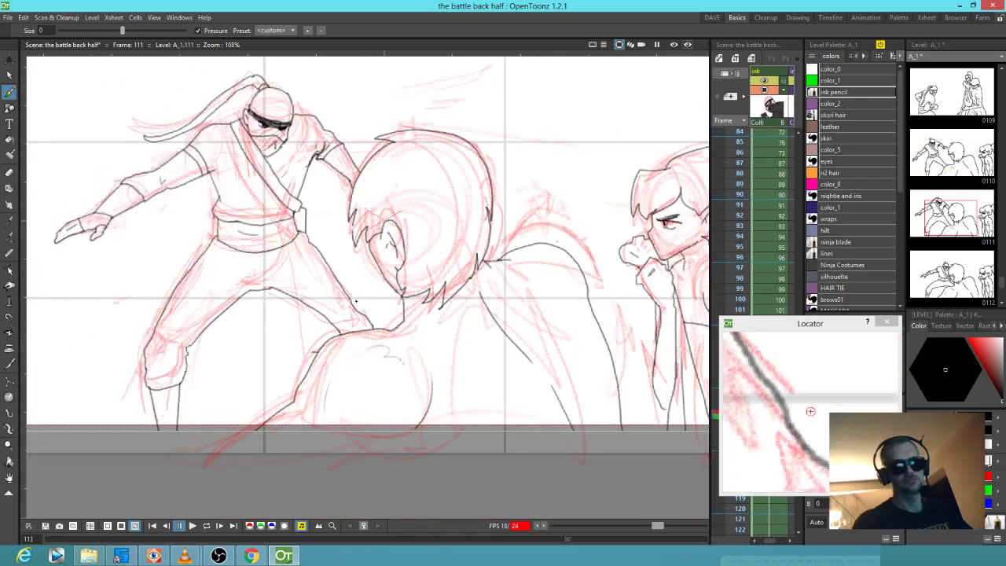
key("comma")
key("comma")
key("comma")
key("period")
key("period")
key("comma")
key("comma")
key("comma")
key("comma")
key("period")
key("period")
key("period")
key("period")
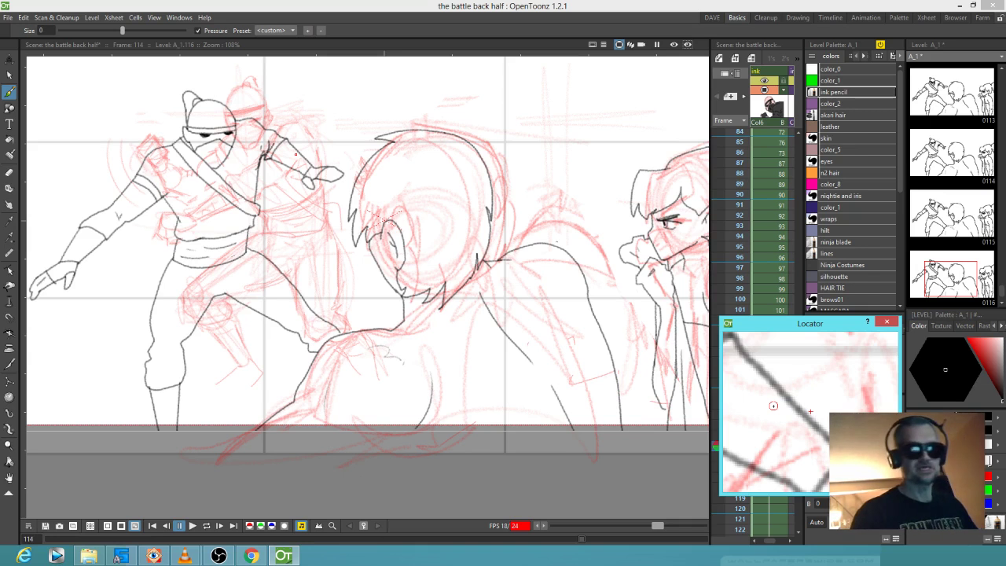
Erase the ninja's old ink pose on frame 114 with the eraser at size 100, keeping the other figures' lines
left_click_drag(832, 329, 788, 314)
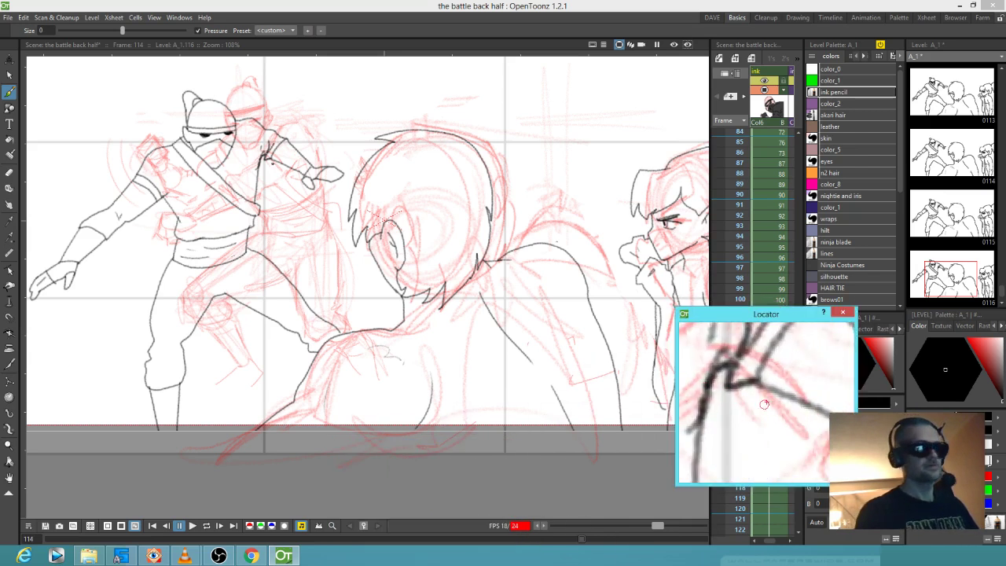
key("e")
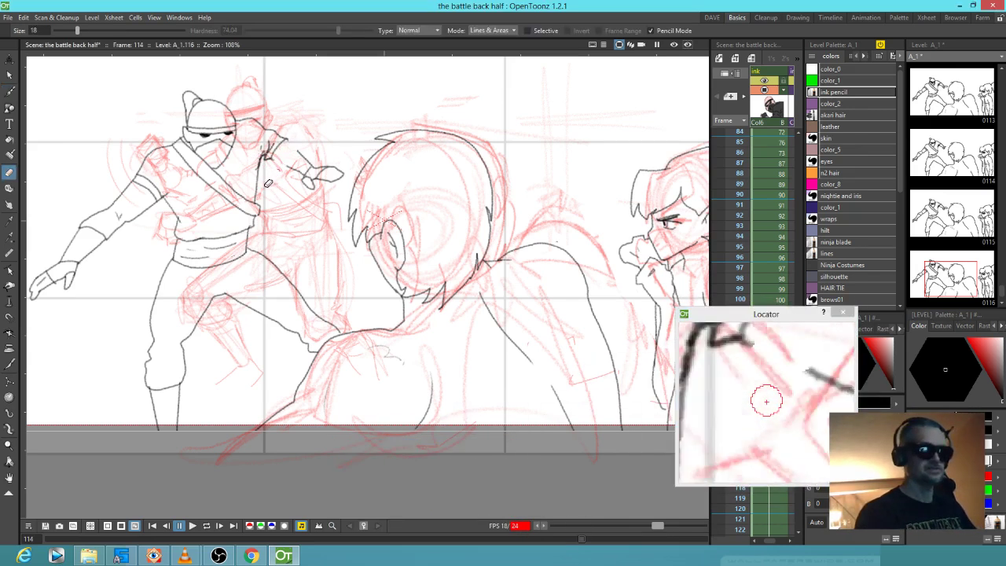
key("alt")
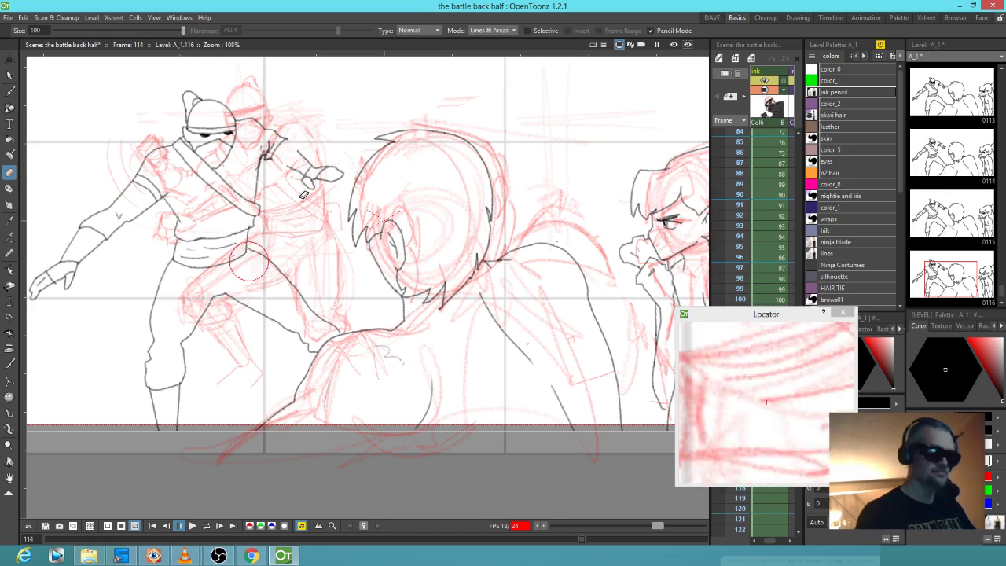
left_click_drag(280, 249, 279, 255)
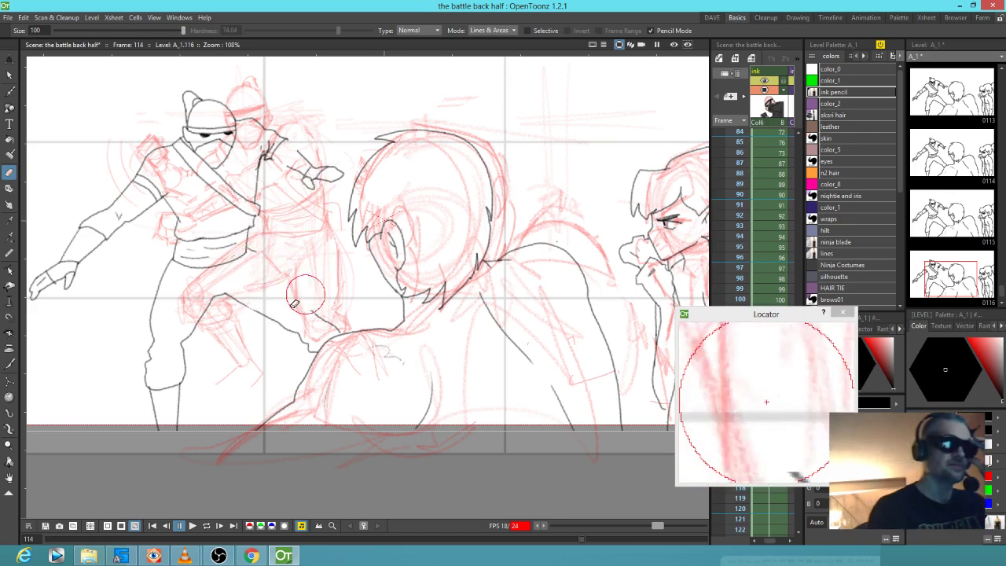
mouse_move(319, 156)
left_mouse_down()
mouse_move(258, 176)
mouse_move(184, 118)
mouse_move(188, 86)
mouse_move(215, 102)
mouse_move(194, 174)
mouse_move(156, 213)
mouse_move(175, 224)
mouse_move(300, 197)
mouse_move(208, 234)
mouse_move(124, 240)
mouse_move(78, 260)
mouse_move(43, 293)
mouse_move(36, 282)
mouse_move(138, 329)
mouse_move(214, 292)
mouse_move(149, 448)
mouse_move(172, 438)
mouse_move(229, 354)
mouse_move(293, 318)
mouse_move(292, 339)
mouse_move(337, 314)
left_mouse_up()
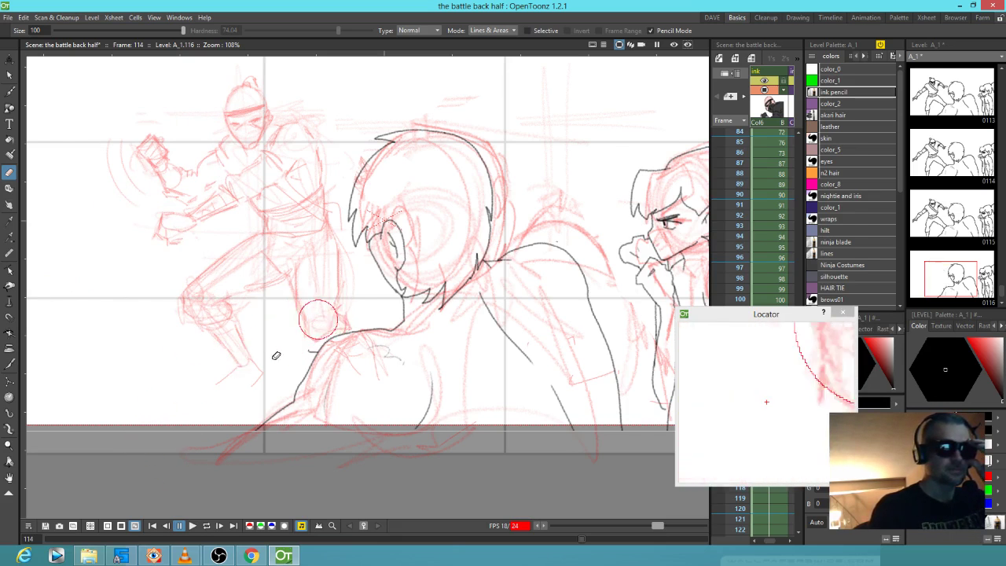
left_click_drag(300, 346, 308, 333)
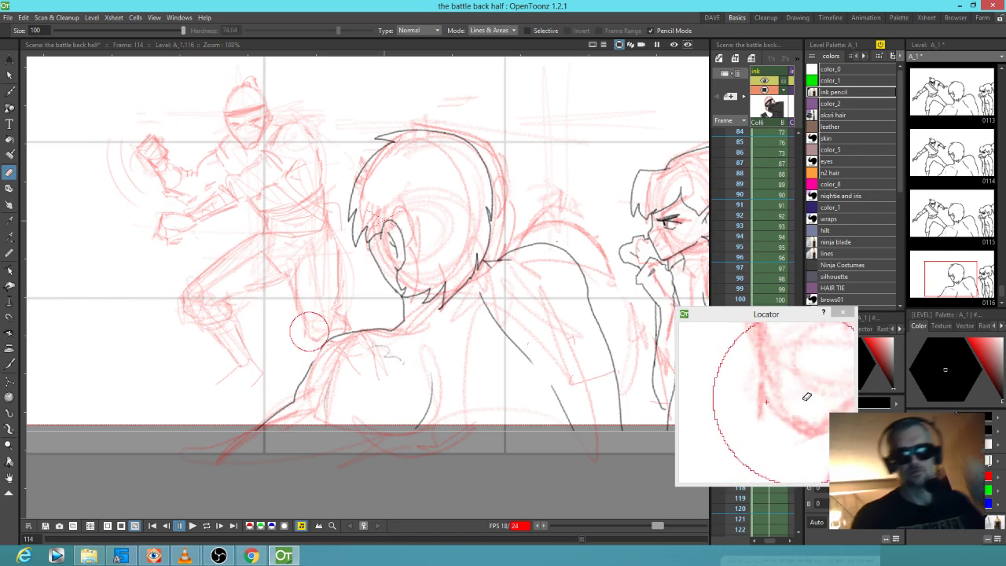
Clean up the foreground figure's shoulder outline with the eraser reduced to size 28, and re-ink the gap in it
left_click(752, 388)
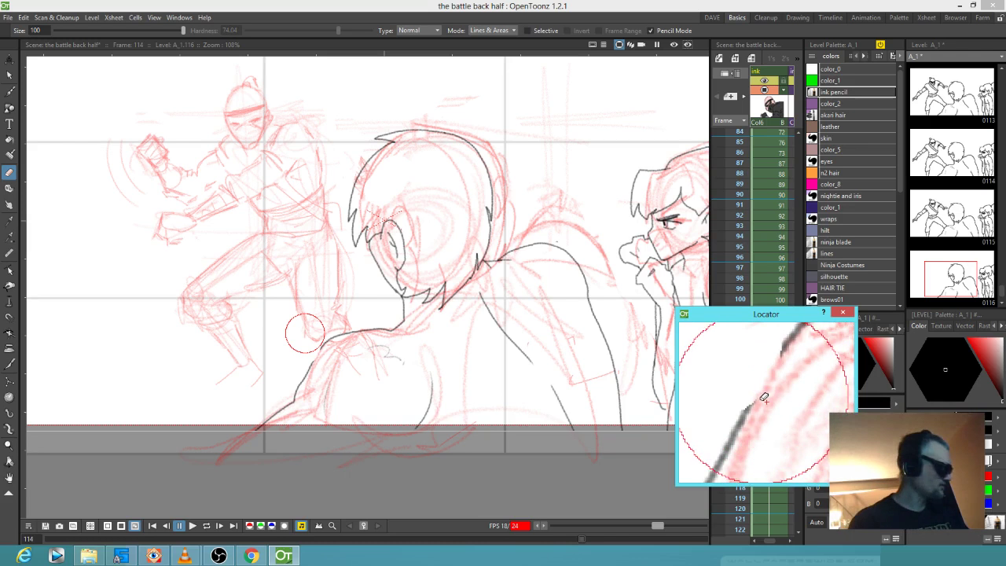
key("ctrl+alt")
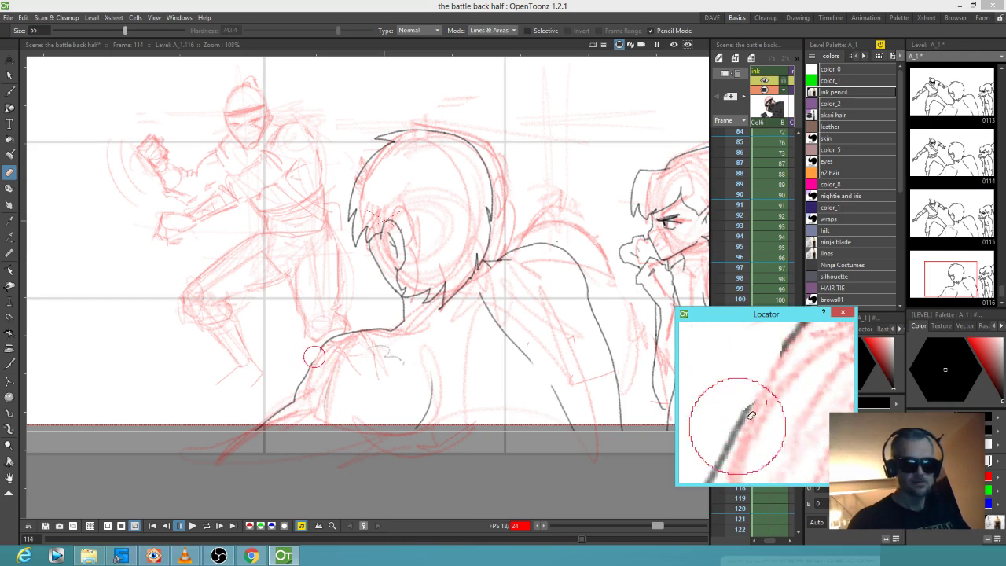
left_click_drag(759, 416, 748, 426)
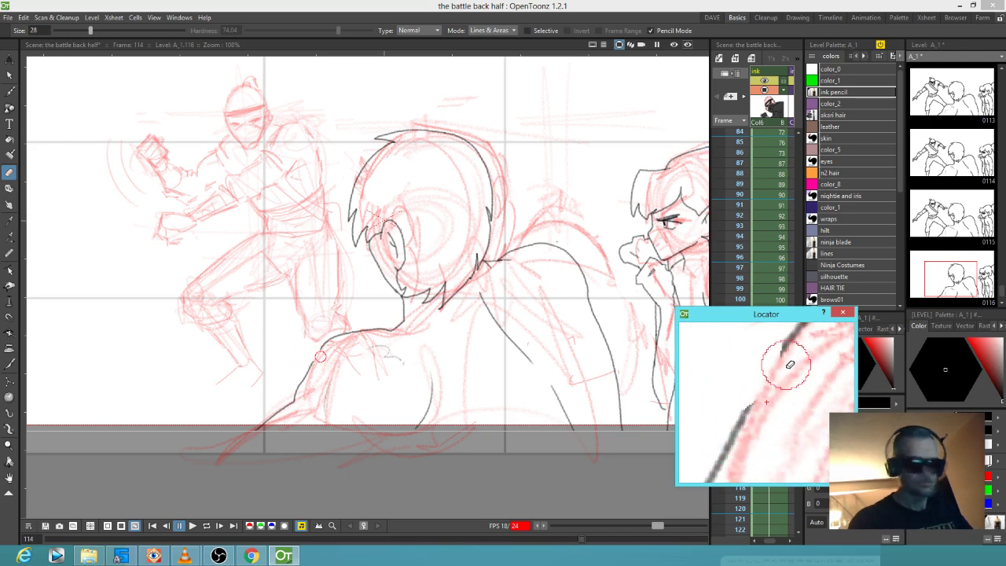
key("b")
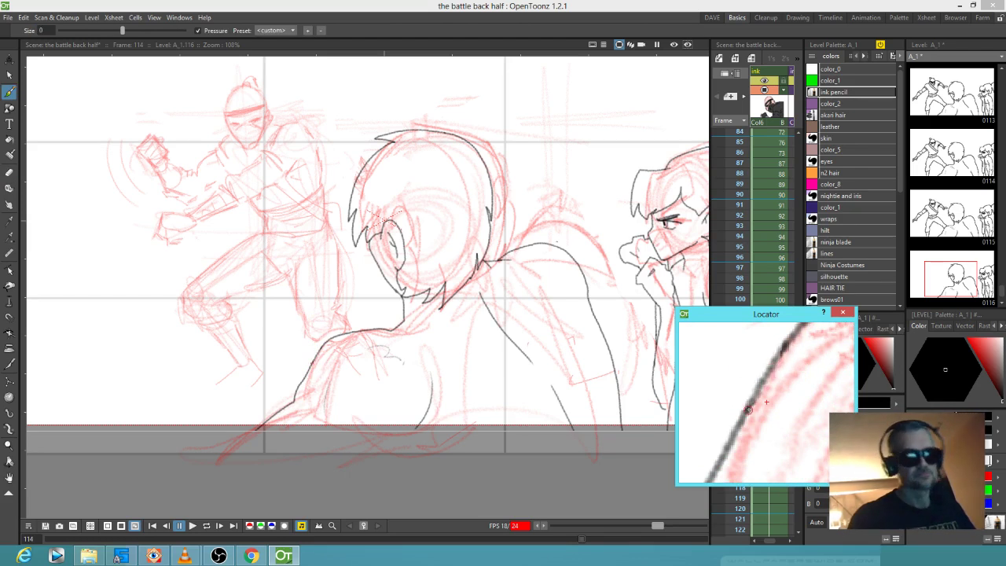
Ink the ninja's masked head with headband and topknot on frame 114, plus the shoulders, chest strap and bent upper arms
left_click_drag(320, 238, 381, 331)
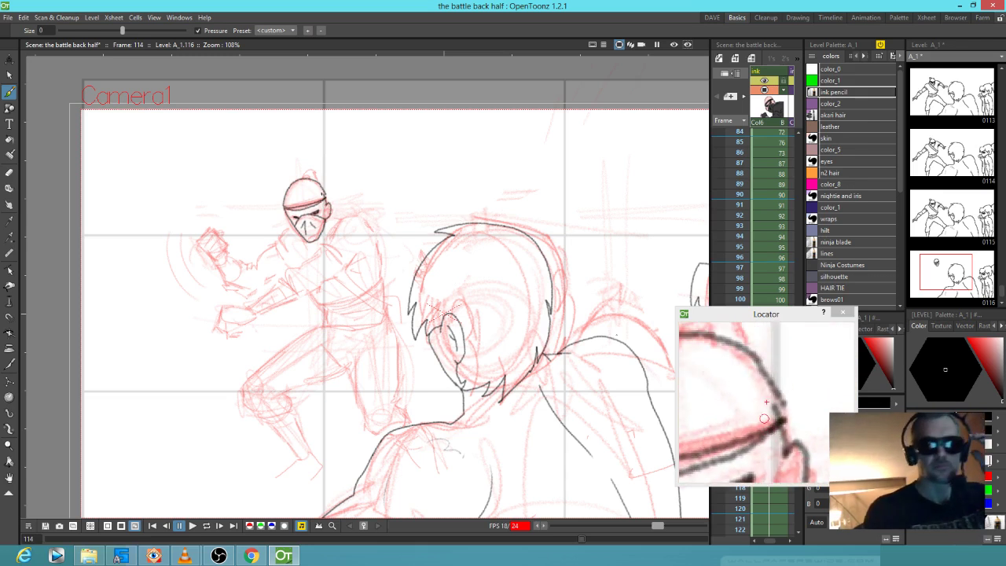
left_click(780, 393)
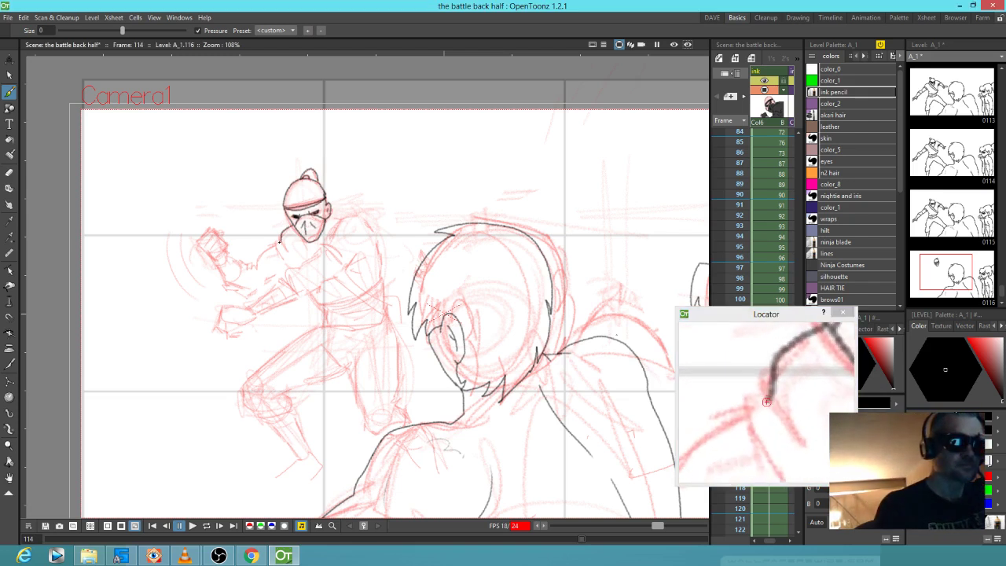
mouse_move(277, 245)
left_mouse_down()
mouse_move(228, 282)
mouse_move(244, 291)
left_mouse_up()
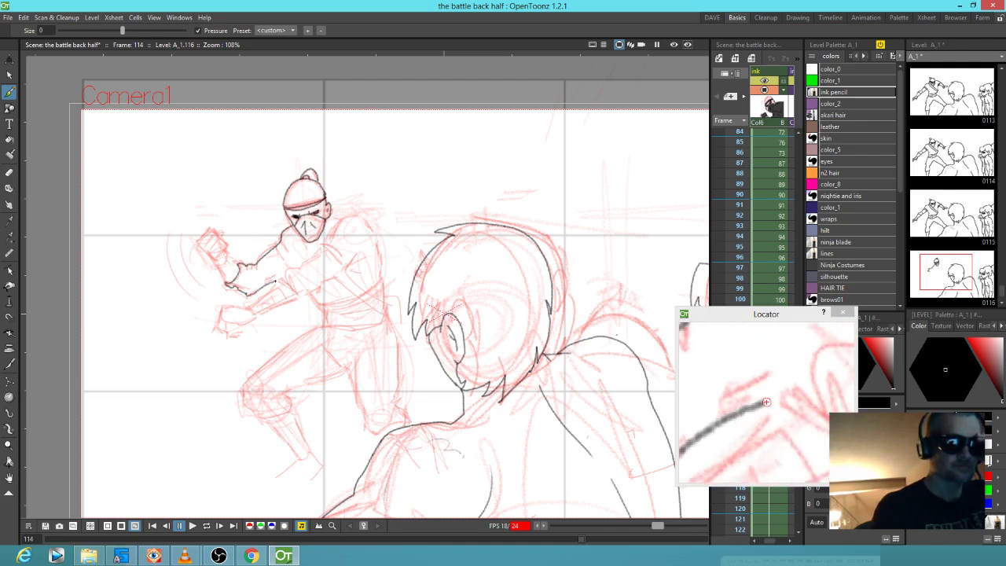
mouse_move(277, 244)
left_mouse_down()
mouse_move(289, 268)
mouse_move(282, 235)
mouse_move(299, 264)
mouse_move(336, 211)
mouse_move(331, 245)
mouse_move(348, 268)
mouse_move(324, 249)
mouse_move(329, 216)
mouse_move(371, 231)
mouse_move(377, 282)
mouse_move(312, 294)
left_mouse_up()
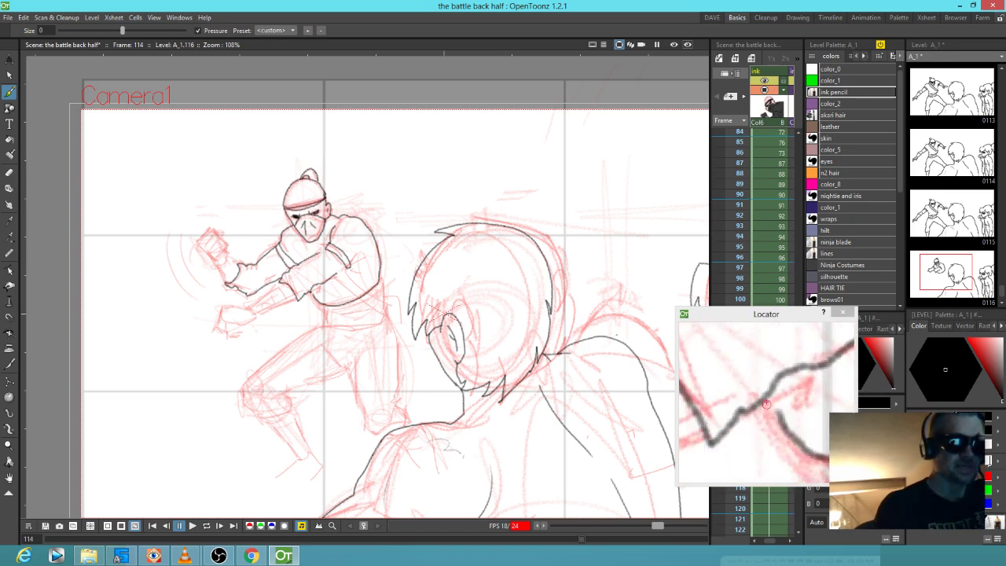
Ink the ninja's lower forearm and fist on frame 114, and the waist sash and bent legs
mouse_move(757, 407)
left_mouse_down()
mouse_move(773, 425)
mouse_move(744, 435)
mouse_move(794, 430)
mouse_move(834, 403)
left_mouse_up()
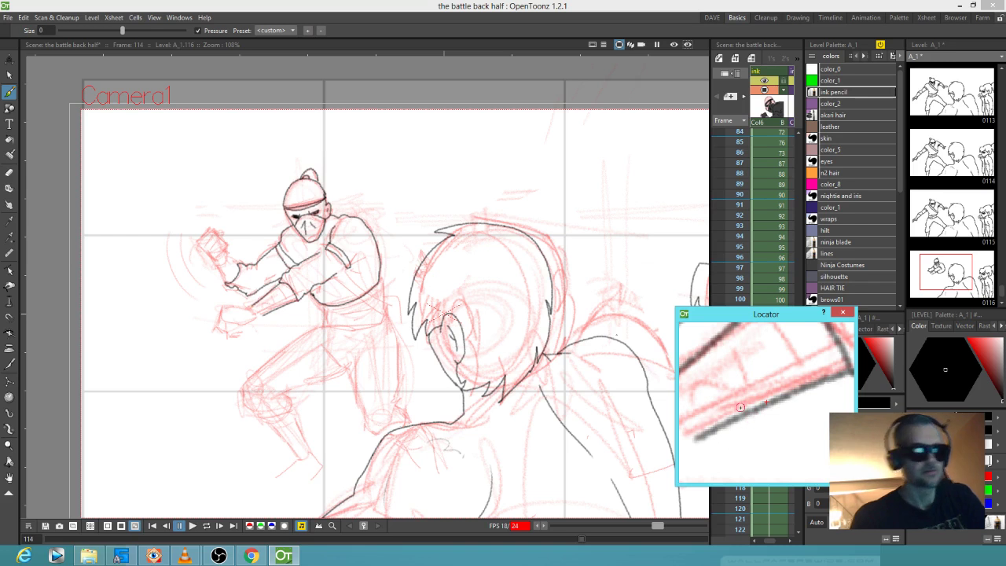
mouse_move(253, 307)
left_mouse_down()
mouse_move(231, 309)
mouse_move(217, 328)
mouse_move(235, 337)
left_mouse_up()
left_click_drag(234, 331, 265, 313)
mouse_move(322, 302)
left_mouse_down()
mouse_move(239, 392)
mouse_move(269, 419)
mouse_move(292, 405)
mouse_move(294, 389)
mouse_move(343, 371)
mouse_move(360, 419)
mouse_move(380, 434)
mouse_move(402, 408)
mouse_move(379, 276)
left_mouse_up()
left_click_drag(324, 328, 385, 321)
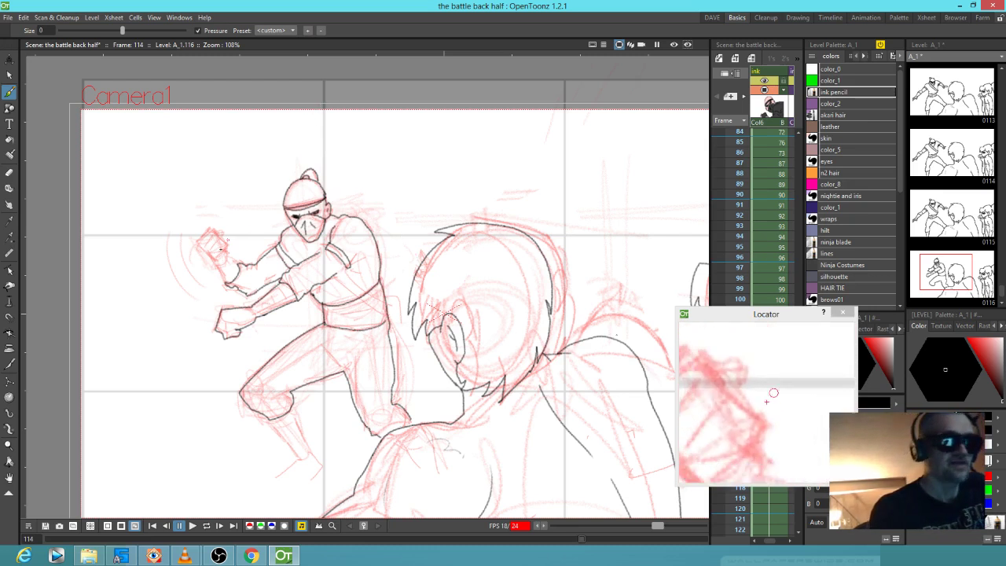
Ink the ninja's raised fist with its thumb and finger lines on frame 114, and add wrap lines across the raised forearm
mouse_move(226, 281)
left_mouse_down()
mouse_move(213, 240)
mouse_move(198, 248)
mouse_move(203, 228)
mouse_move(238, 264)
left_mouse_up()
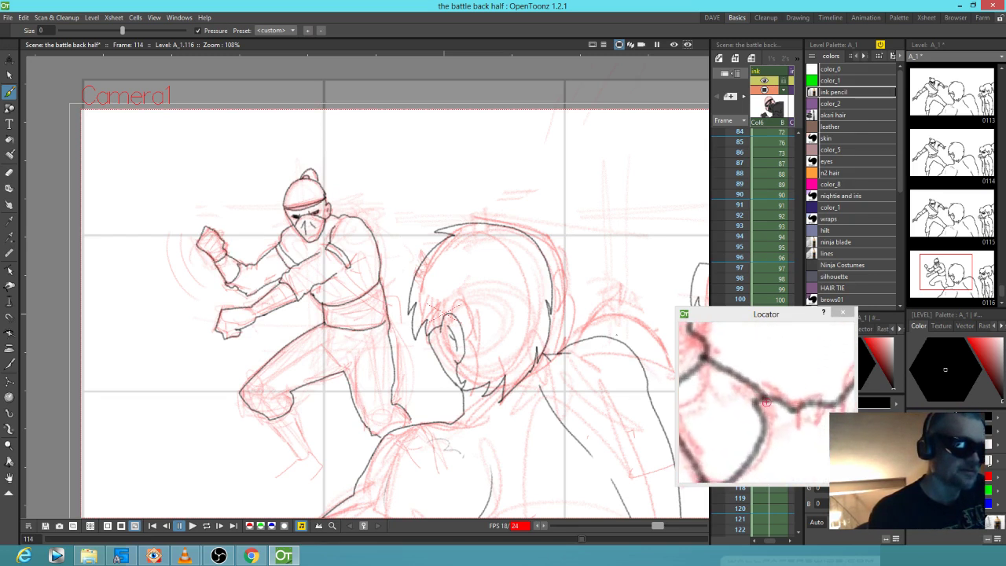
left_click_drag(211, 228, 223, 233)
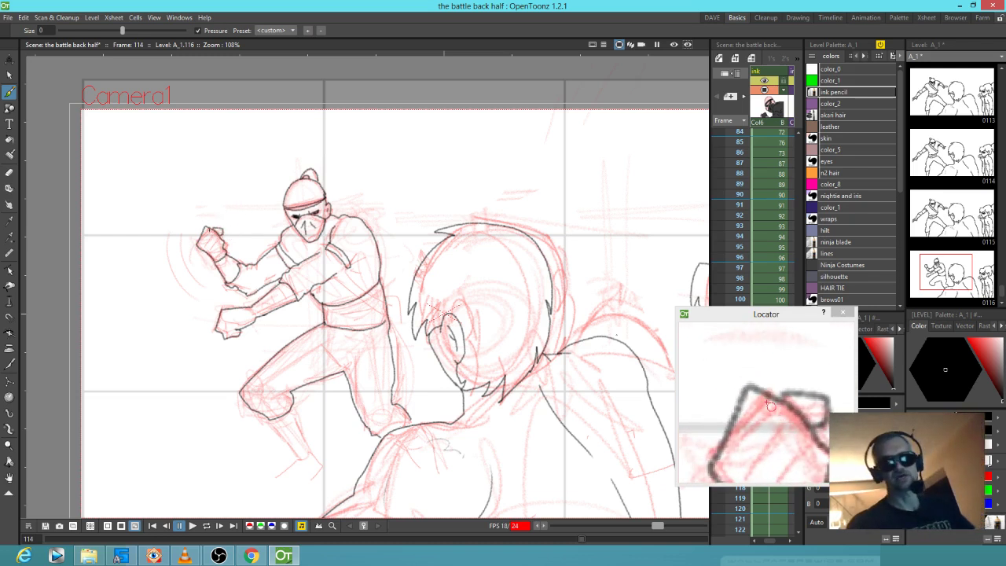
left_click(785, 384)
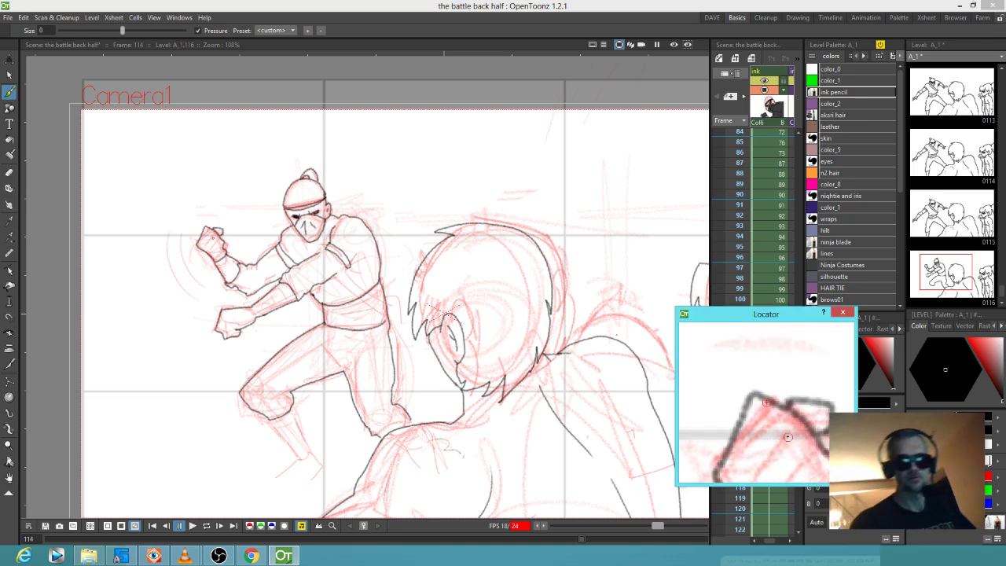
left_click_drag(750, 402, 776, 370)
left_click_drag(791, 437, 807, 429)
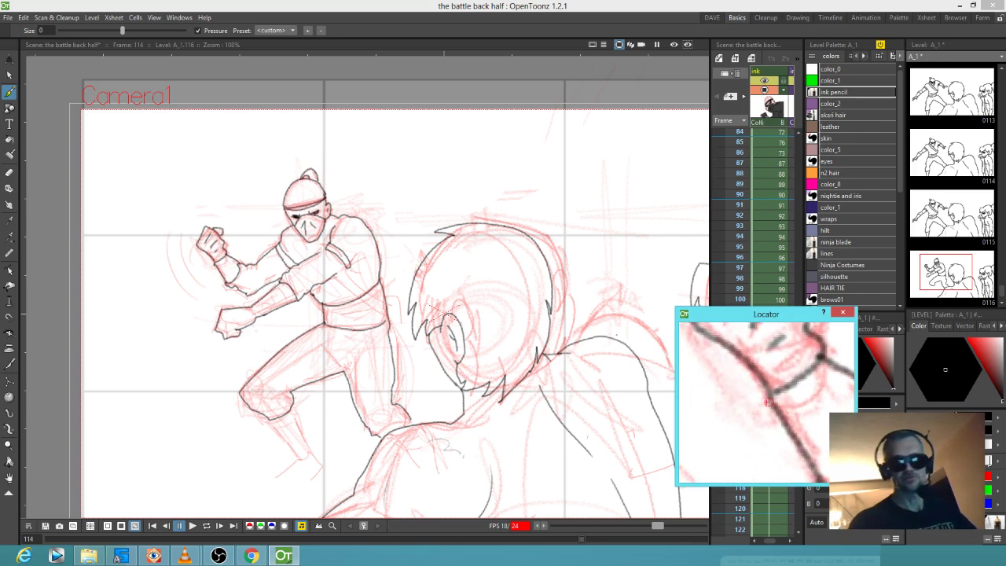
mouse_move(785, 363)
left_mouse_down()
mouse_move(754, 393)
mouse_move(806, 386)
mouse_move(807, 415)
left_mouse_up()
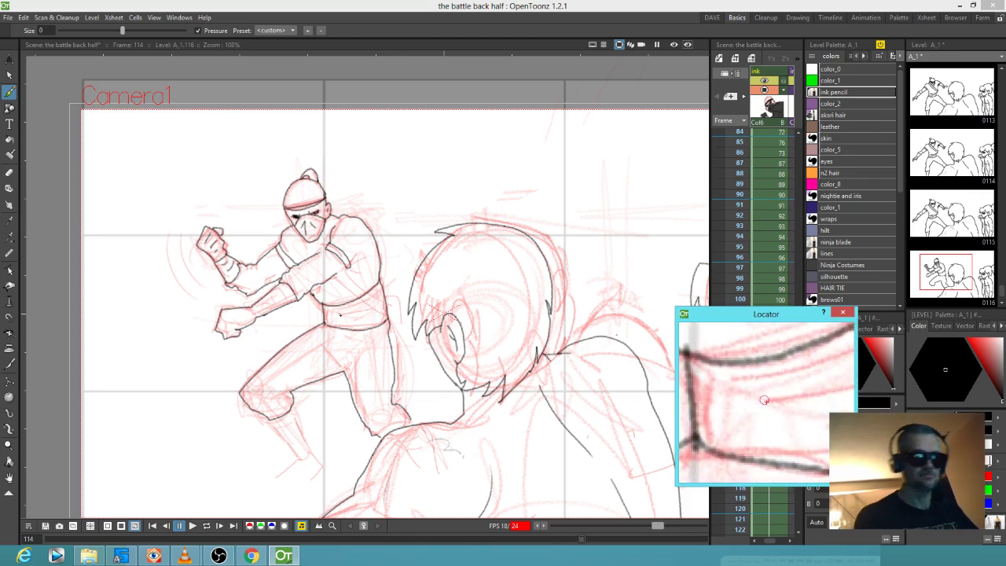
Ink fold lines across the ninja's waist sash on frame 114 and the shin below the forward knee
left_click_drag(333, 308, 373, 318)
left_click_drag(383, 358, 405, 320)
mouse_move(293, 382)
left_mouse_down()
mouse_move(320, 415)
mouse_move(332, 411)
mouse_move(313, 360)
left_mouse_up()
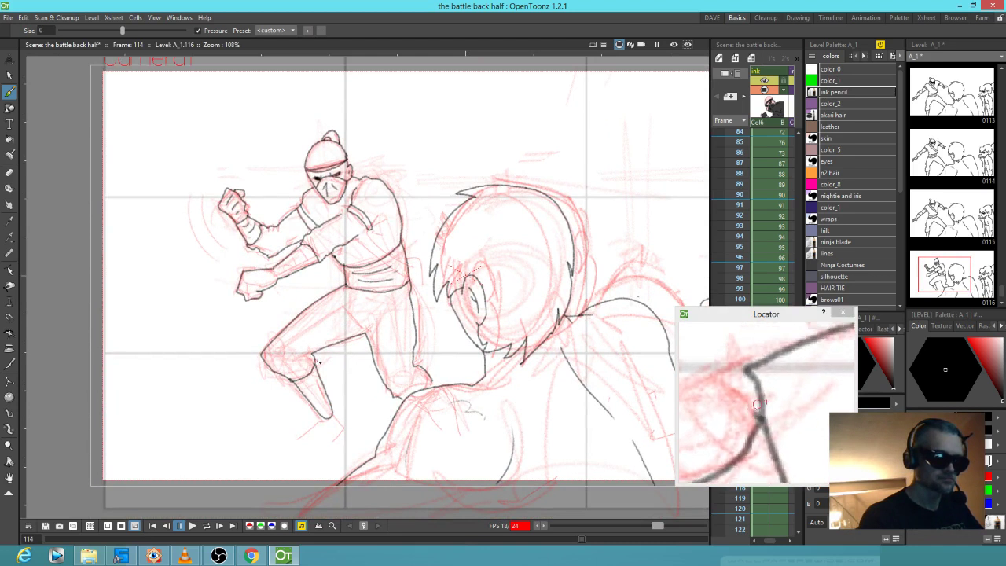
Ink the ninja's forward foot on frame 114, with curved lines across the toes and instep
mouse_move(320, 418)
left_mouse_down()
mouse_move(277, 453)
mouse_move(301, 457)
mouse_move(343, 435)
mouse_move(329, 406)
left_mouse_up()
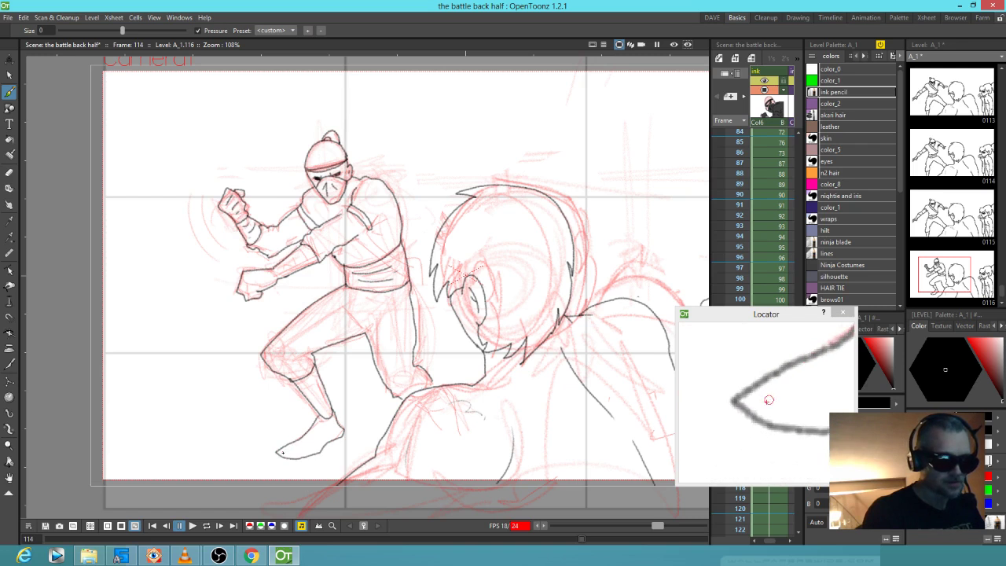
mouse_move(289, 442)
left_mouse_down()
mouse_move(281, 455)
mouse_move(320, 454)
left_mouse_up()
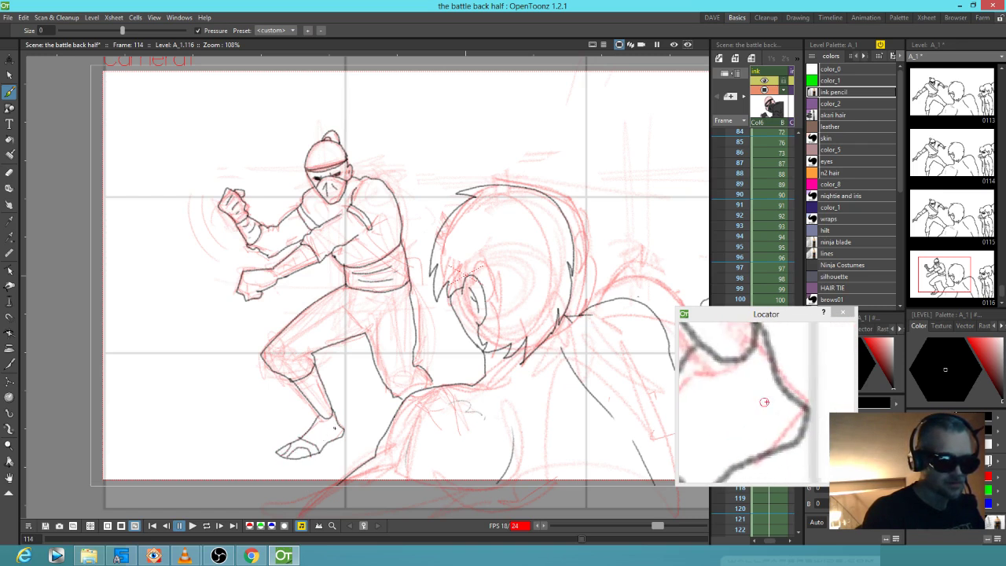
left_click(767, 313)
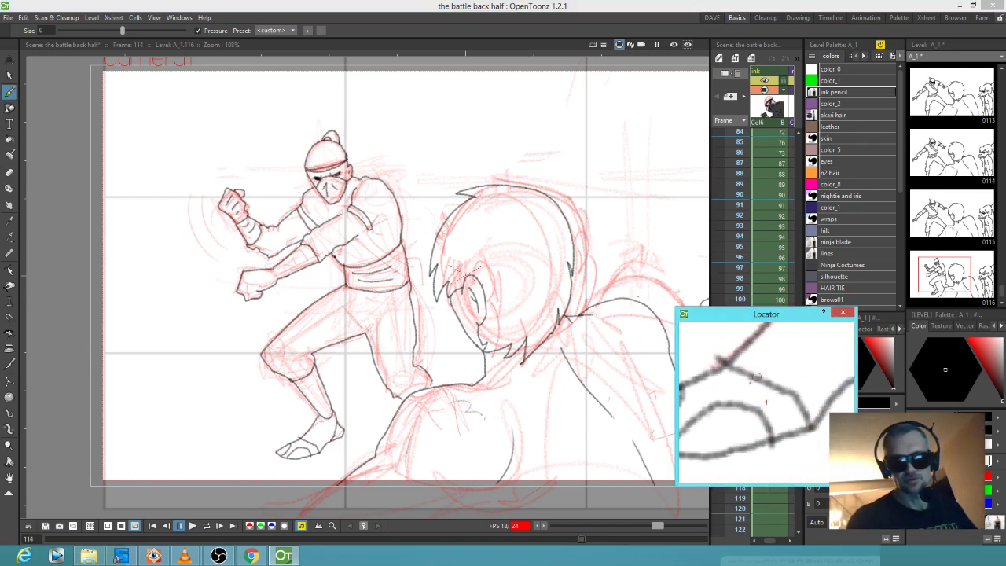
Clean up the lower end of the ninja's rear leg line on frame 114 and ink fold lines at the crotch
key("e")
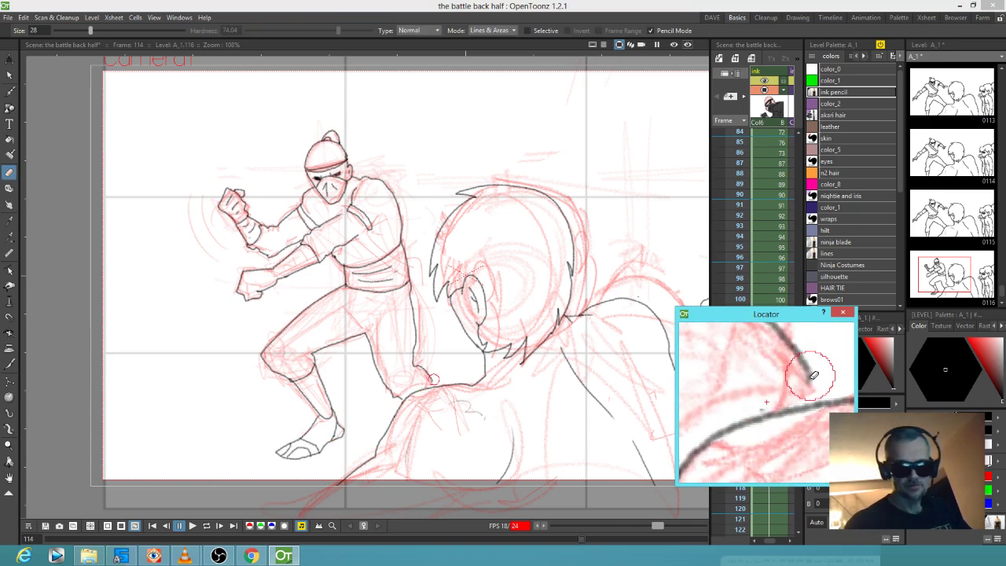
key("b")
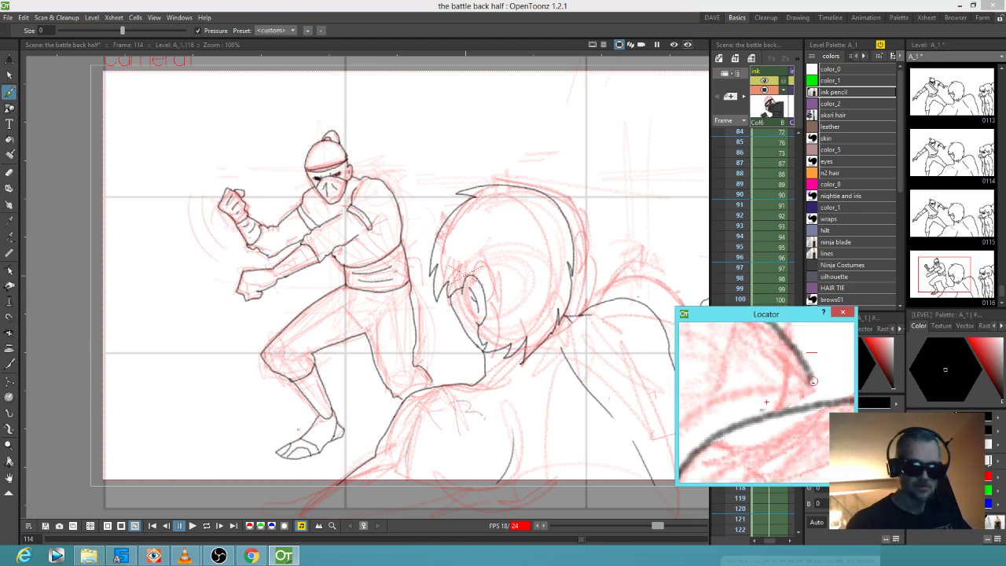
left_click_drag(813, 380, 818, 406)
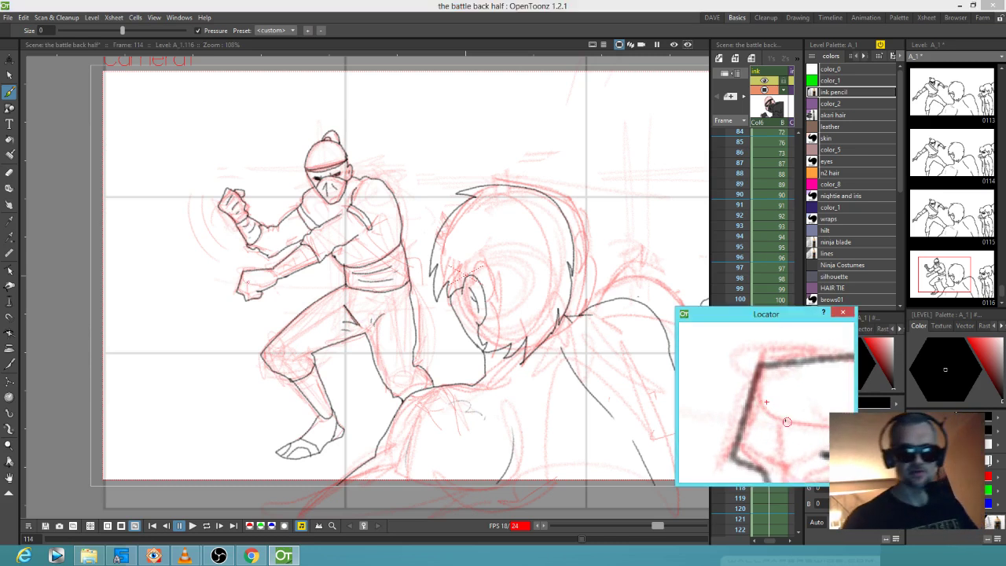
Ink the finger lines on the ninja's lower fist on frame 114 and wrap lines across the lower forearm
left_click_drag(245, 288, 245, 295)
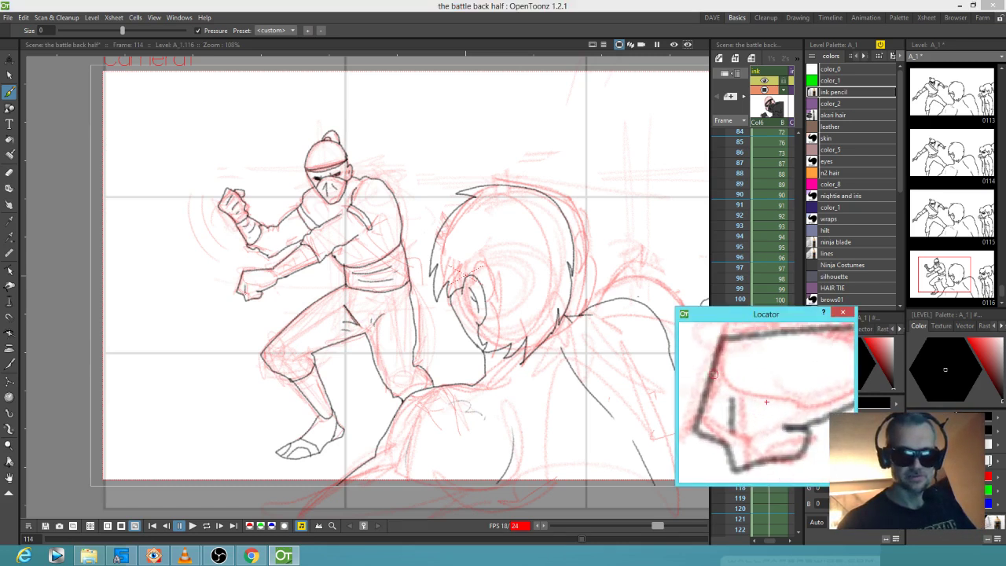
left_click_drag(767, 425, 787, 428)
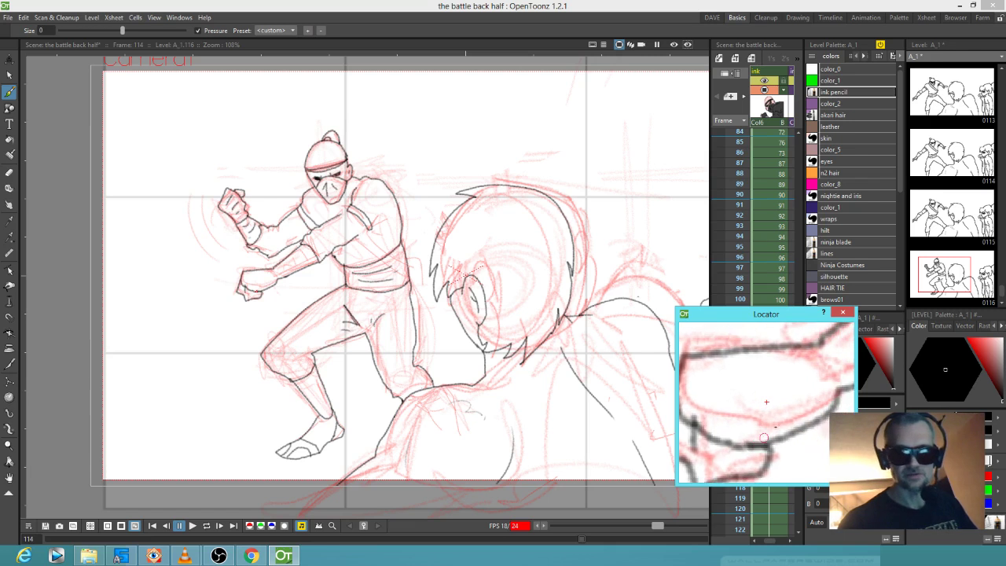
left_click_drag(819, 347, 836, 387)
mouse_move(284, 260)
left_mouse_down()
mouse_move(291, 268)
mouse_move(307, 250)
mouse_move(306, 259)
left_mouse_up()
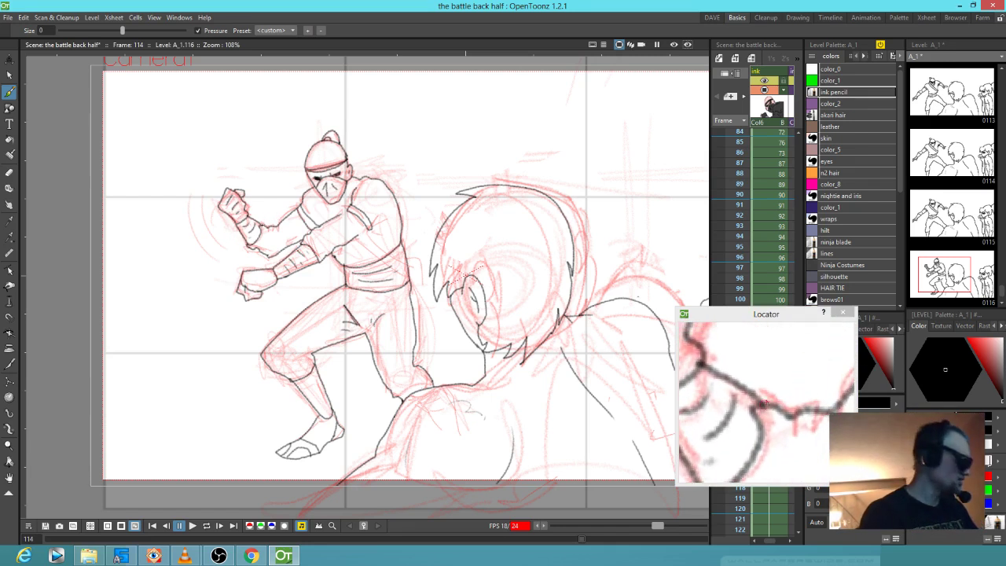
Erase the elbow end of the ninja's raised forearm on frame 114 and redraw it with short fold lines near the elbow
key("a")
left_click(264, 226)
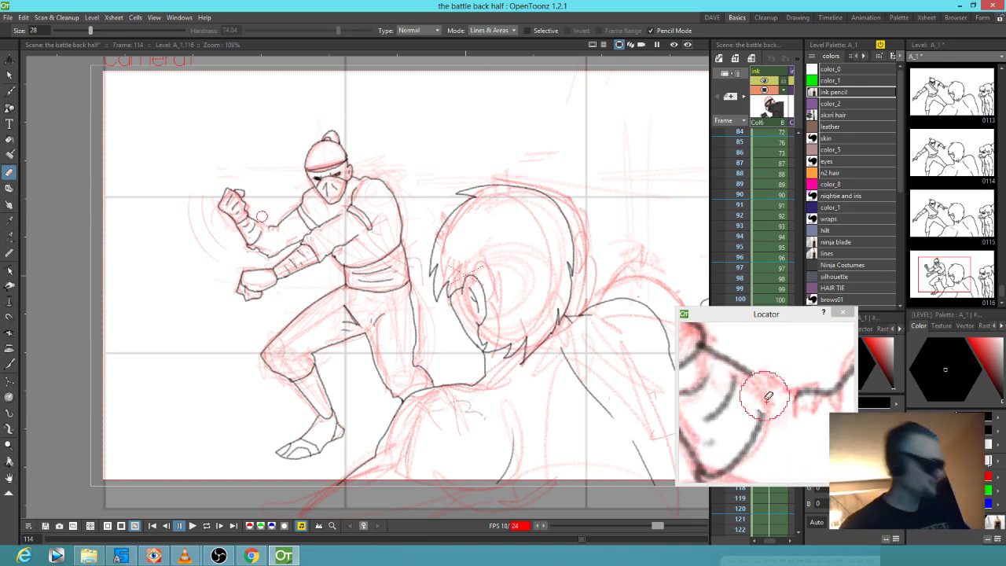
key("b")
left_click(750, 373)
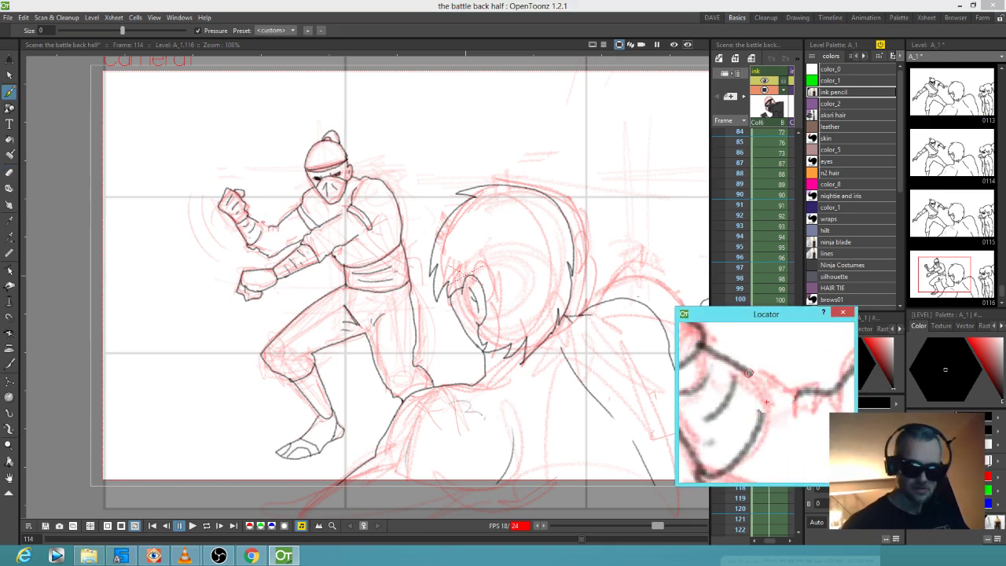
mouse_move(764, 404)
left_mouse_down()
mouse_move(765, 375)
mouse_move(795, 397)
mouse_move(807, 428)
mouse_move(804, 406)
mouse_move(819, 432)
mouse_move(825, 403)
mouse_move(835, 428)
left_mouse_up()
left_click_drag(825, 443, 776, 407)
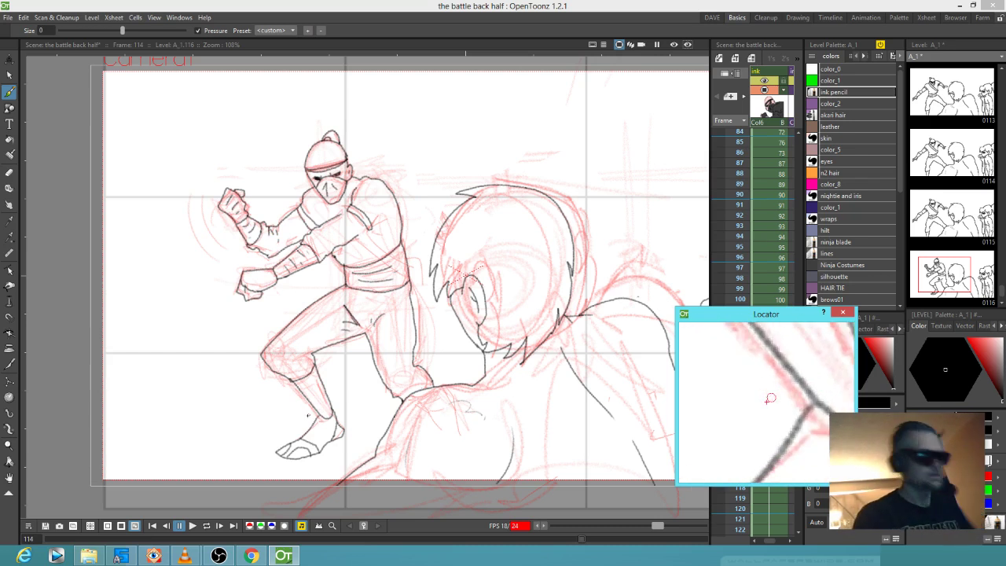
Select the ninja's forward foot on frame 114 with a freehand selection, scale it to 80.79 % and reposition it under the shin
key("s")
mouse_move(336, 409)
left_mouse_down()
mouse_move(276, 478)
mouse_move(346, 454)
mouse_move(338, 411)
left_mouse_up()
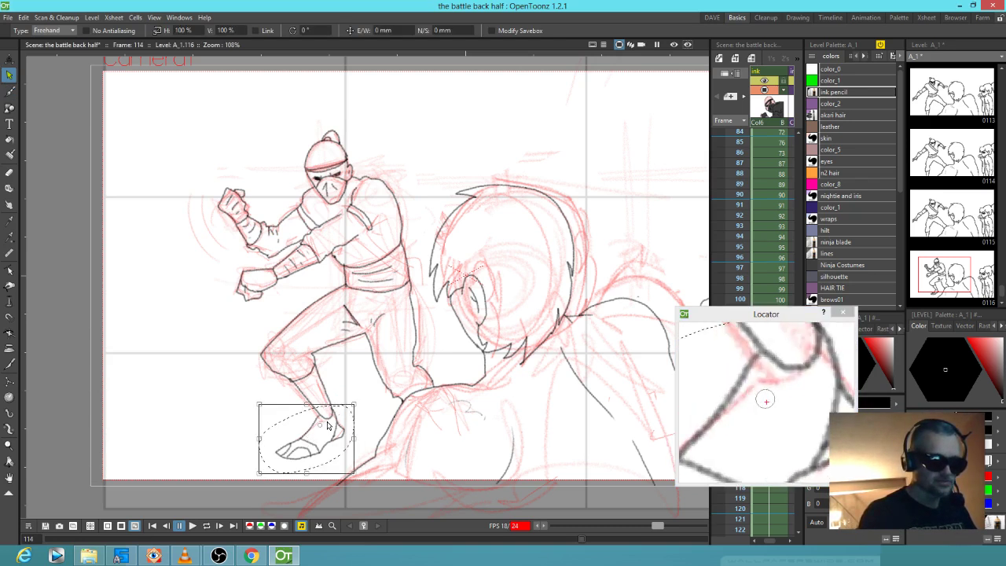
left_click_drag(260, 474, 277, 460)
left_click_drag(327, 428, 324, 430)
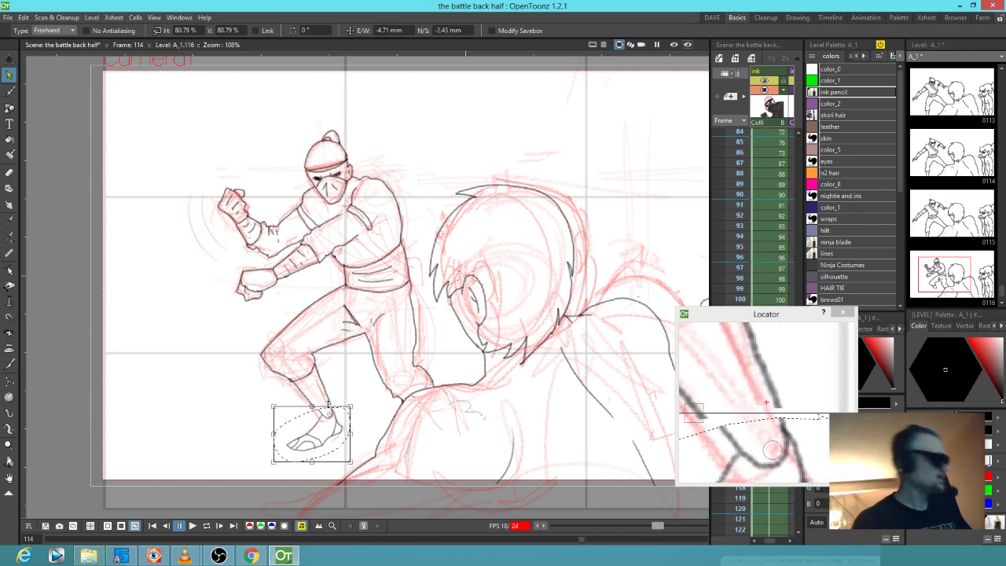
Erase the lower shin lines on frame 114, redraw them to meet the reduced foot, and add wrap lines across the shin
key("b")
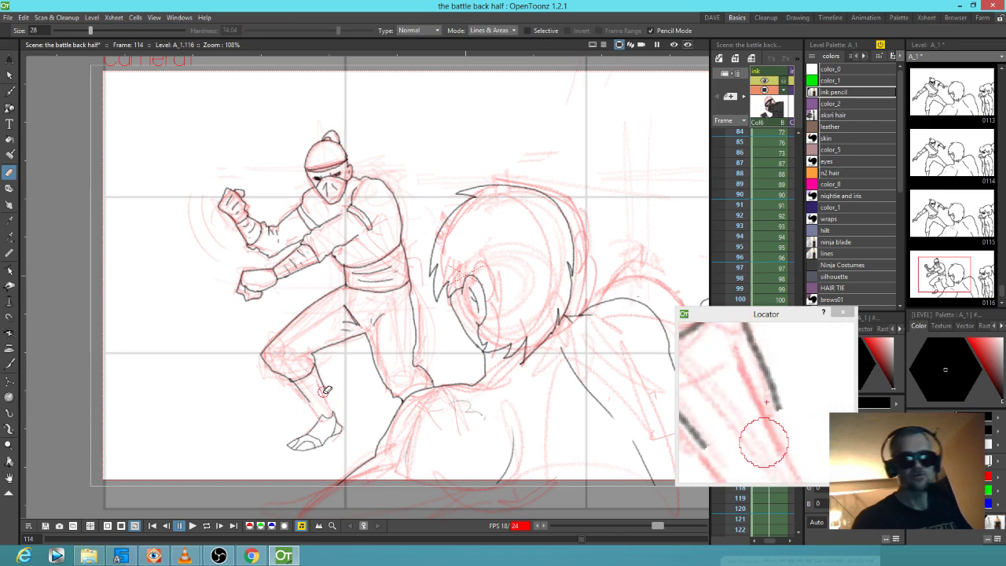
key("b")
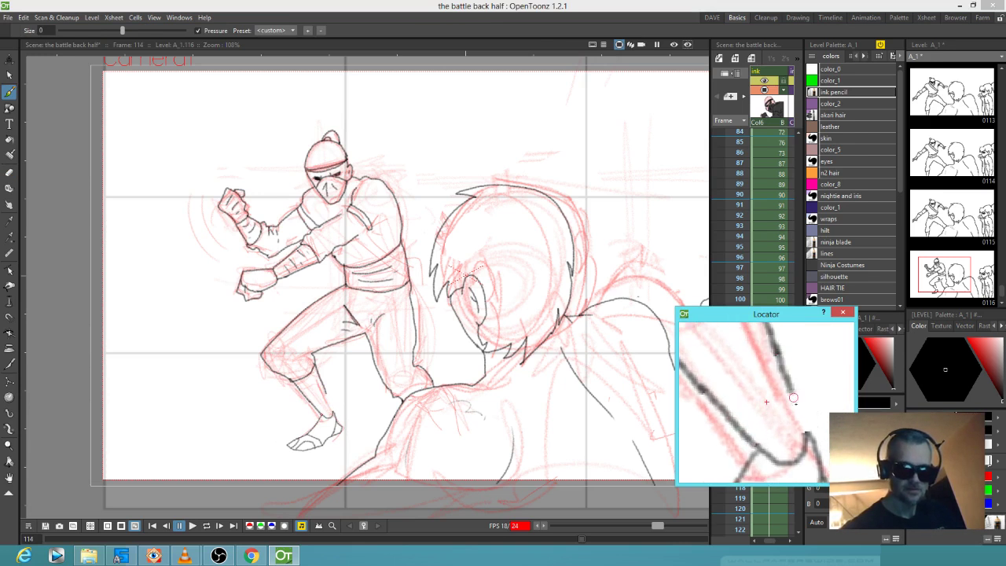
left_click_drag(808, 434, 810, 439)
mouse_move(303, 384)
left_mouse_down()
mouse_move(319, 379)
mouse_move(326, 411)
left_mouse_up()
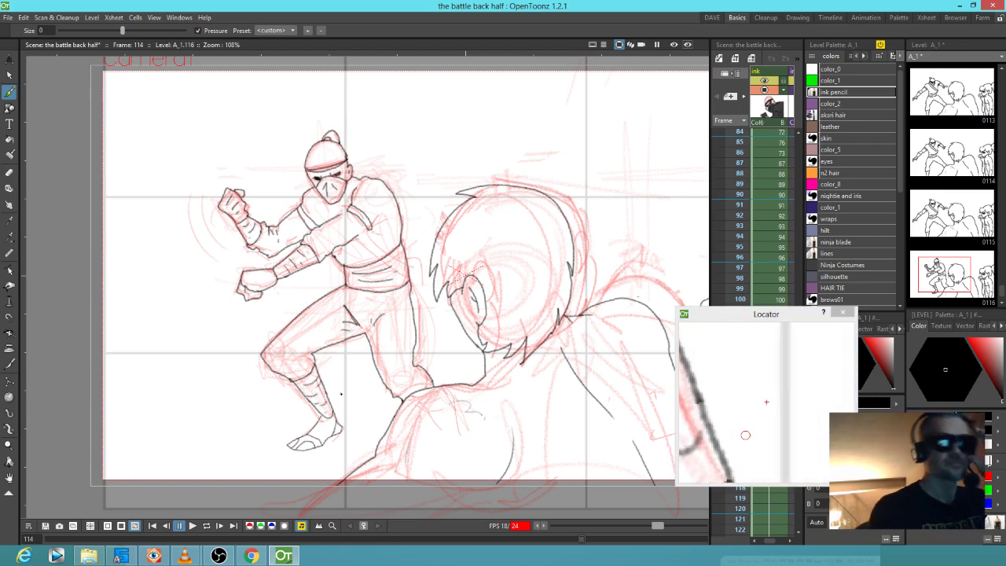
Start a new drawing on frame 115 and ink the muscular fighter's arms, fists and lower chest contours over the red sketch
left_click_drag(546, 349, 493, 370)
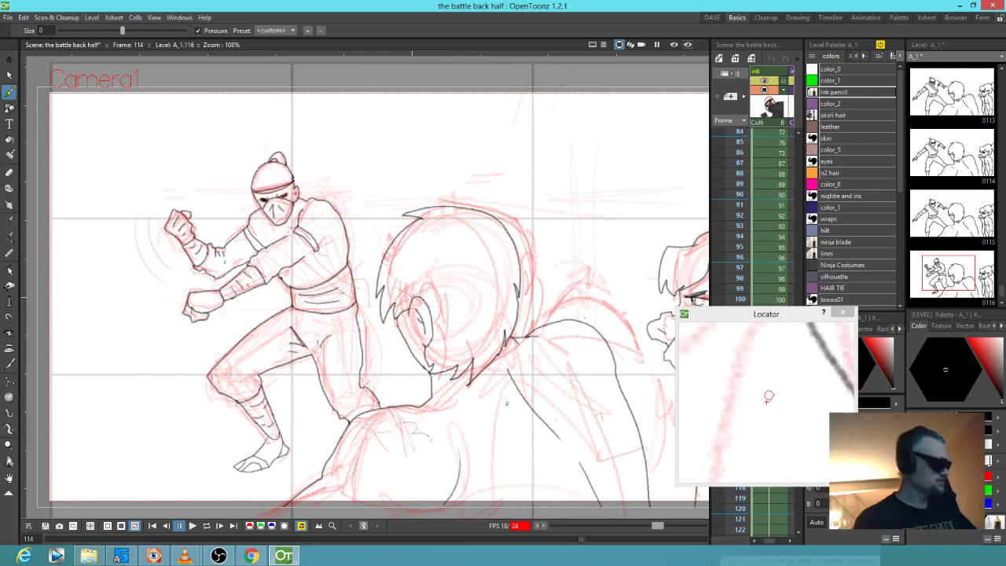
key("period")
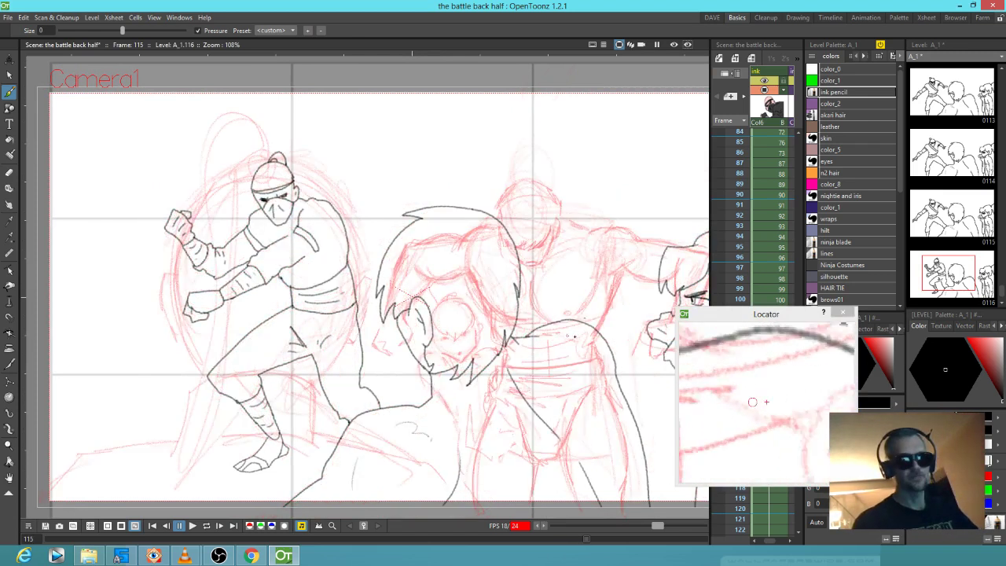
left_click_drag(601, 330, 601, 333)
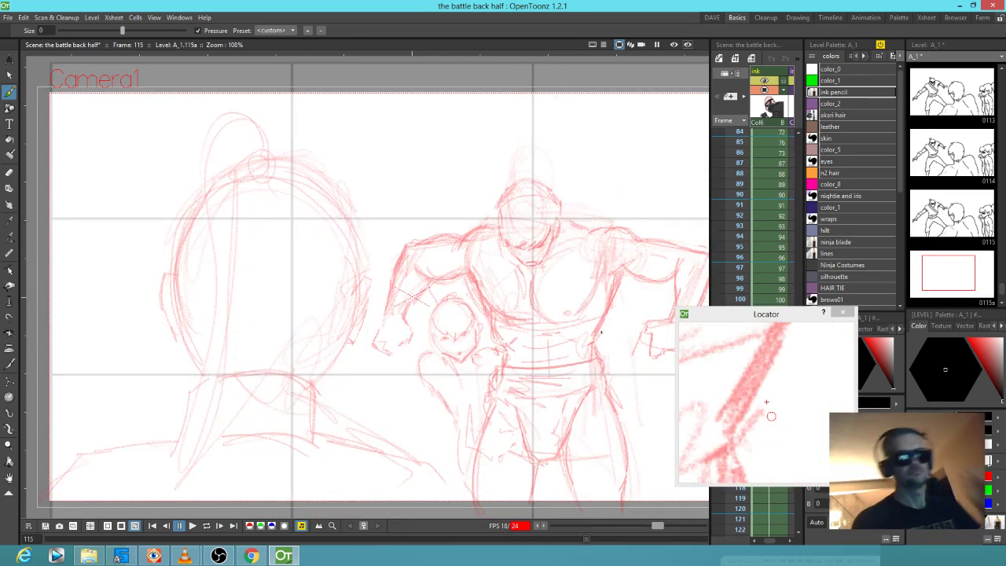
mouse_move(490, 384)
left_mouse_down()
mouse_move(397, 380)
mouse_move(460, 380)
mouse_move(448, 344)
mouse_move(359, 290)
left_mouse_up()
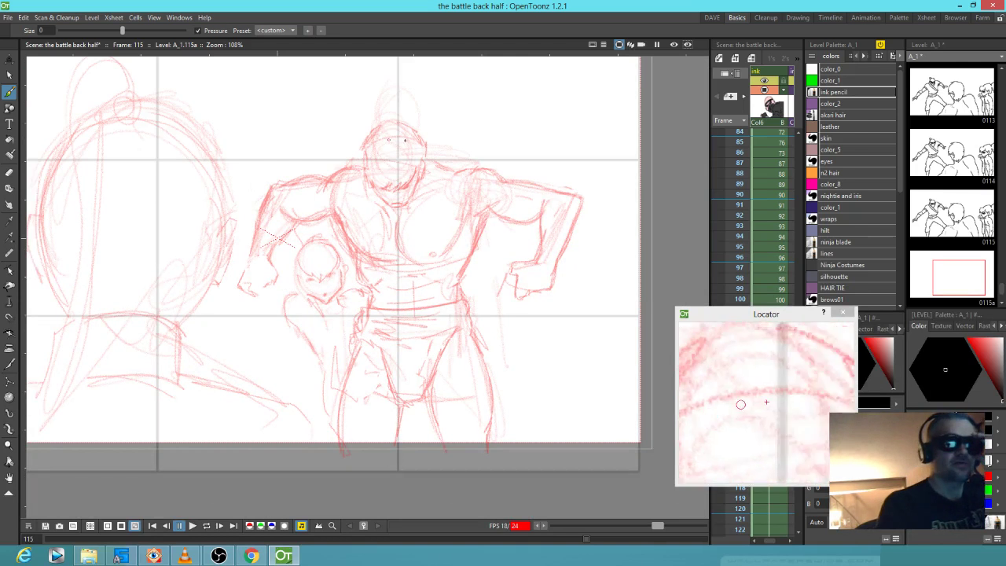
left_click_drag(468, 216, 503, 263)
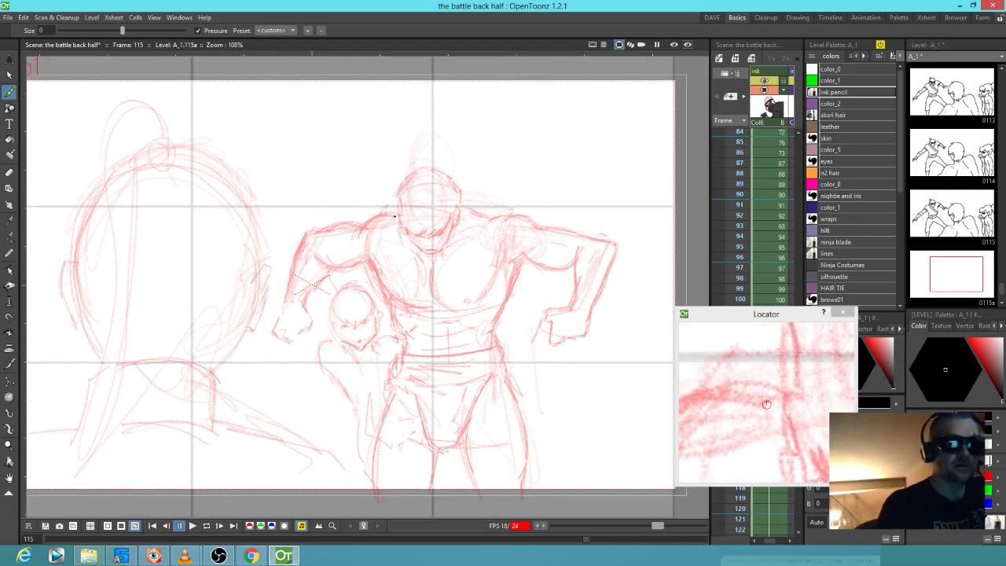
mouse_move(395, 215)
left_mouse_down()
mouse_move(359, 233)
mouse_move(306, 234)
mouse_move(278, 338)
mouse_move(297, 345)
mouse_move(313, 320)
mouse_move(306, 296)
mouse_move(365, 260)
mouse_move(387, 296)
mouse_move(453, 306)
mouse_move(495, 283)
mouse_move(510, 253)
mouse_move(545, 239)
mouse_move(577, 264)
mouse_move(574, 308)
mouse_move(547, 313)
mouse_move(551, 348)
mouse_move(587, 337)
mouse_move(618, 243)
mouse_move(547, 227)
left_mouse_up()
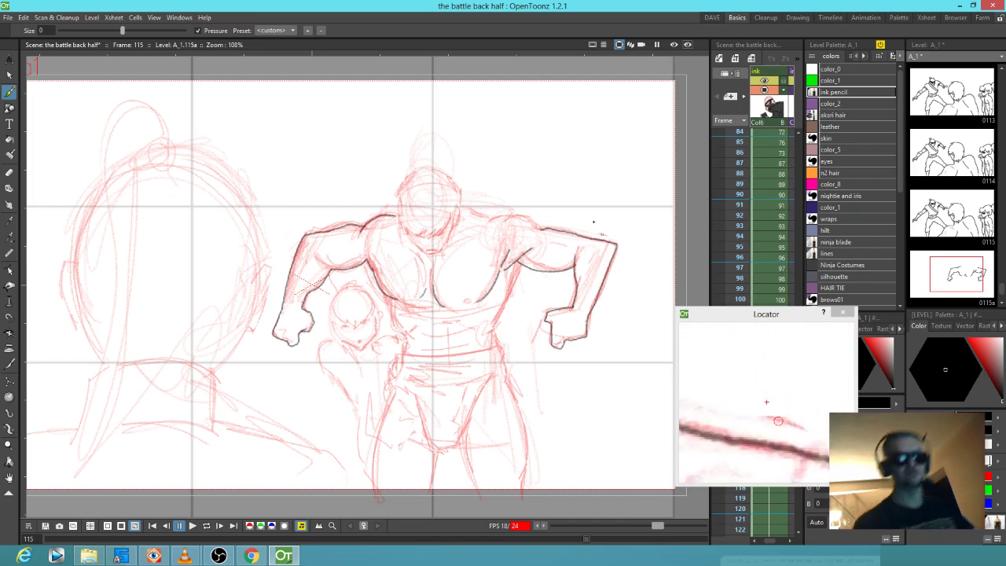
Ink the fighter's shoulder line beside the neck, both sides of the torso and the waistline on frame 115
mouse_move(543, 229)
left_mouse_down()
mouse_move(494, 219)
mouse_move(488, 230)
mouse_move(463, 218)
left_mouse_up()
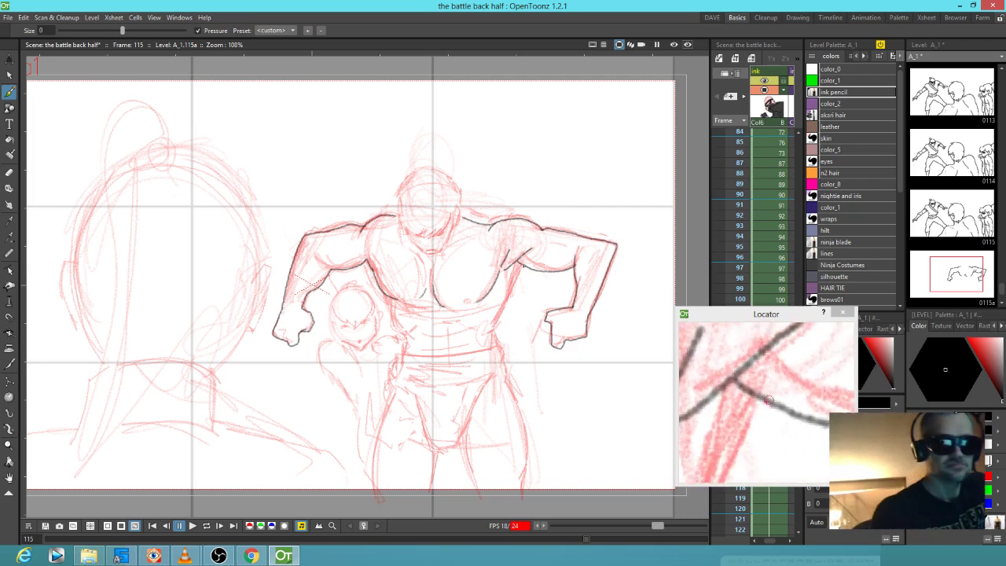
left_click_drag(518, 277, 496, 323)
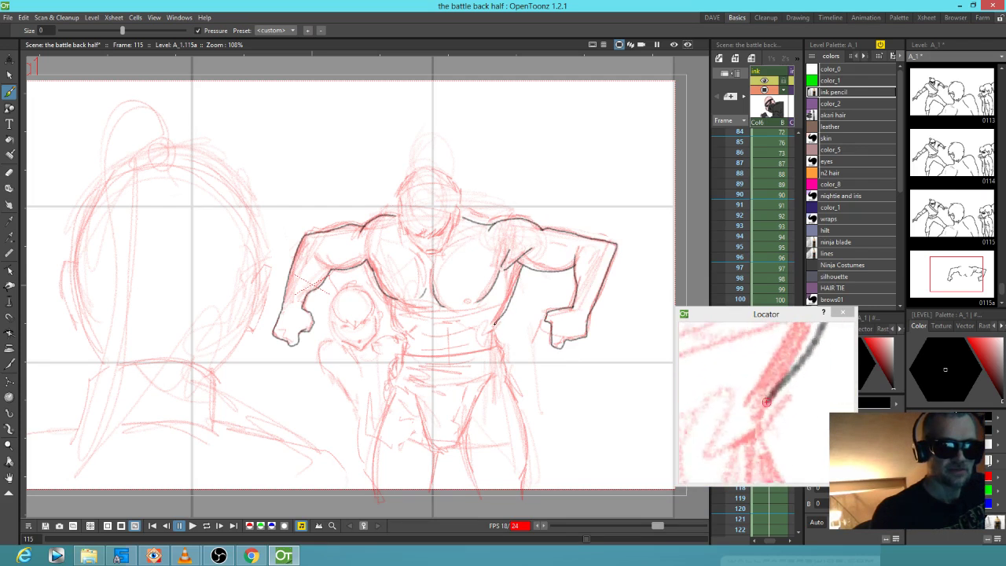
left_click_drag(387, 296, 404, 356)
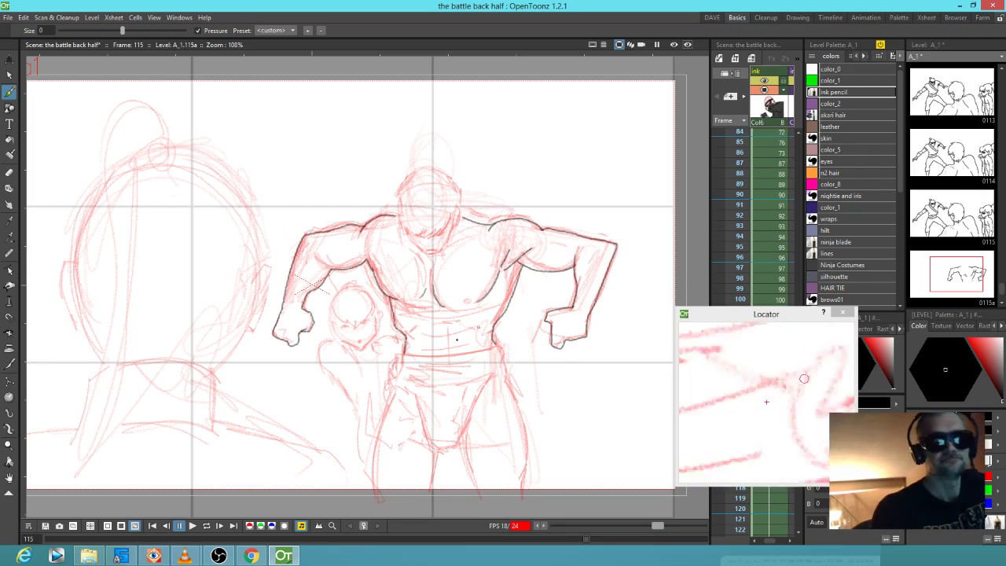
mouse_move(405, 355)
left_mouse_down()
mouse_move(462, 360)
mouse_move(495, 343)
left_mouse_up()
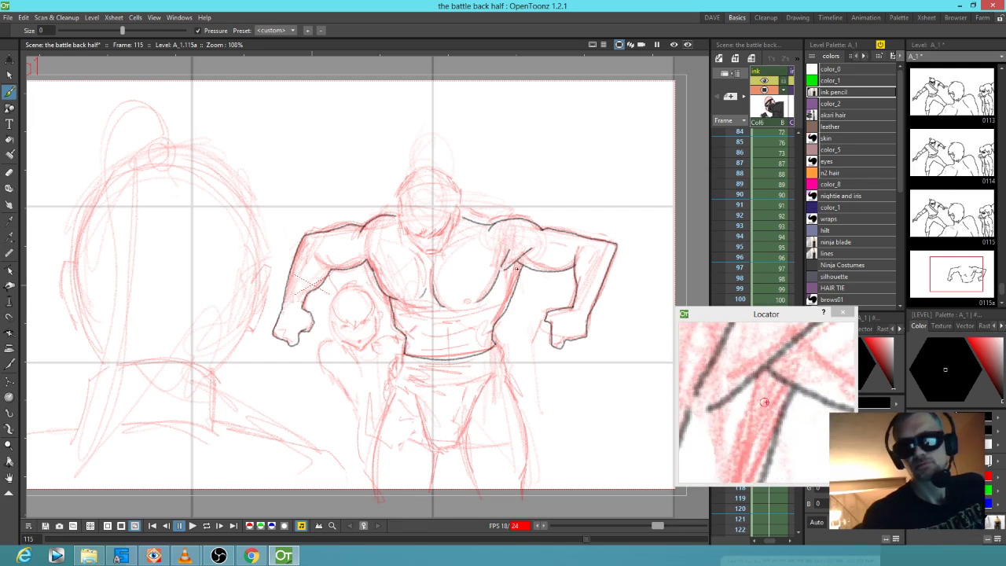
Ink the fighter's collarbone lines on frame 115 and small muscle marks on the shoulder and upper arm
left_click_drag(445, 254, 477, 240)
mouse_move(401, 242)
left_mouse_down()
mouse_move(419, 243)
mouse_move(388, 231)
left_mouse_up()
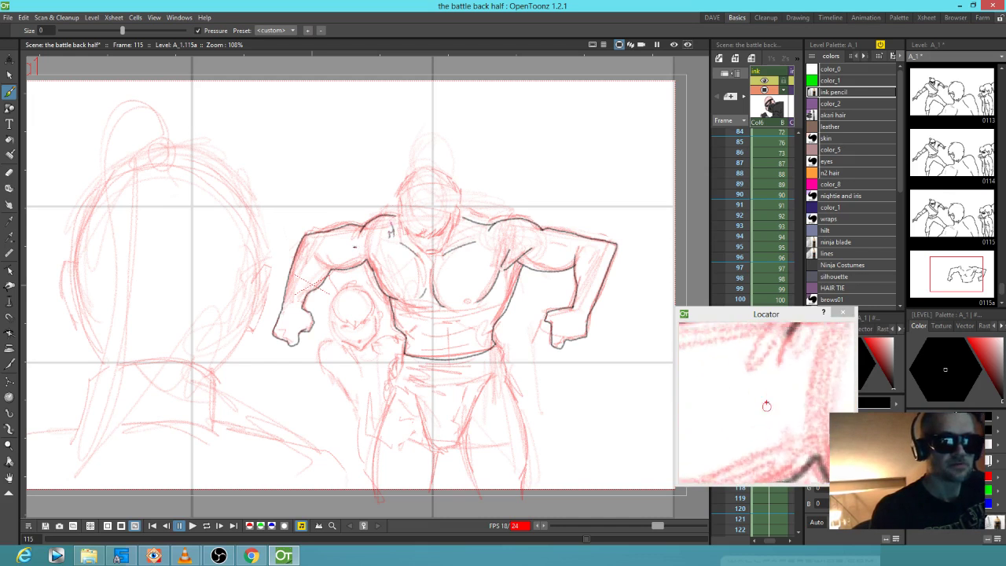
left_click_drag(315, 257, 326, 266)
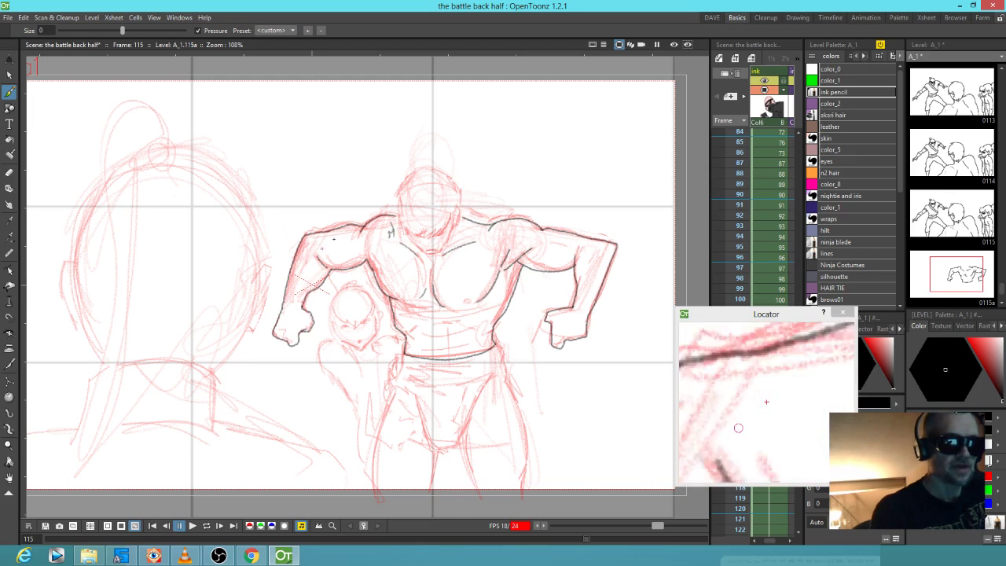
Ink the fighter's shorts on frame 115 with a waistband, hem and fold lines, and the legs emerging below the hem
left_click_drag(538, 351, 569, 260)
mouse_move(437, 259)
left_mouse_down()
mouse_move(406, 392)
mouse_move(568, 375)
mouse_move(530, 256)
left_mouse_up()
mouse_move(441, 276)
left_mouse_down()
mouse_move(463, 290)
mouse_move(438, 290)
mouse_move(463, 309)
mouse_move(443, 329)
left_mouse_up()
left_click_drag(465, 384, 464, 338)
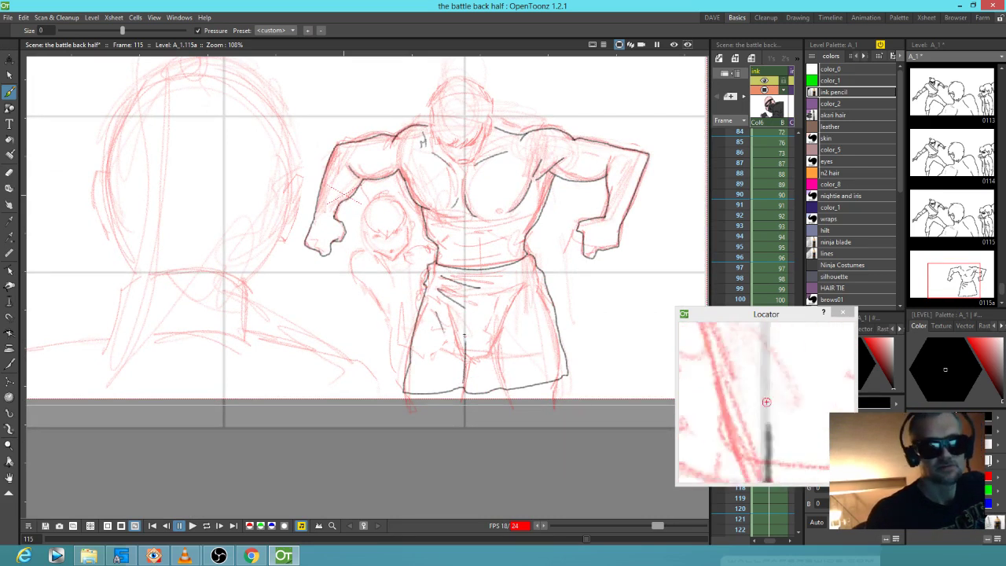
left_click_drag(498, 375, 495, 322)
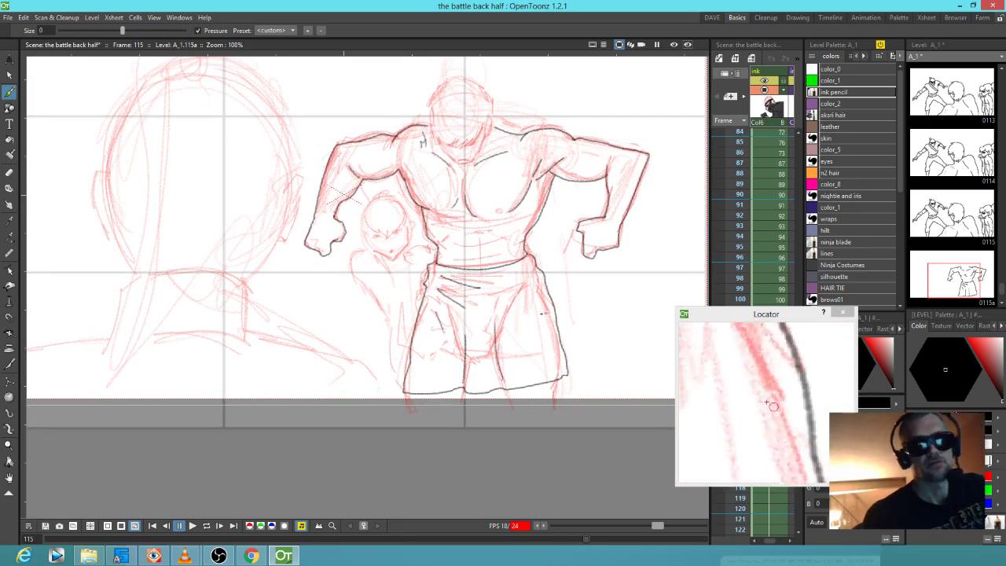
left_click_drag(531, 273, 515, 294)
mouse_move(531, 300)
left_mouse_down()
mouse_move(542, 344)
mouse_move(575, 300)
mouse_move(570, 337)
mouse_move(527, 338)
left_mouse_up()
mouse_move(422, 324)
left_mouse_down()
mouse_move(430, 368)
mouse_move(471, 338)
left_mouse_up()
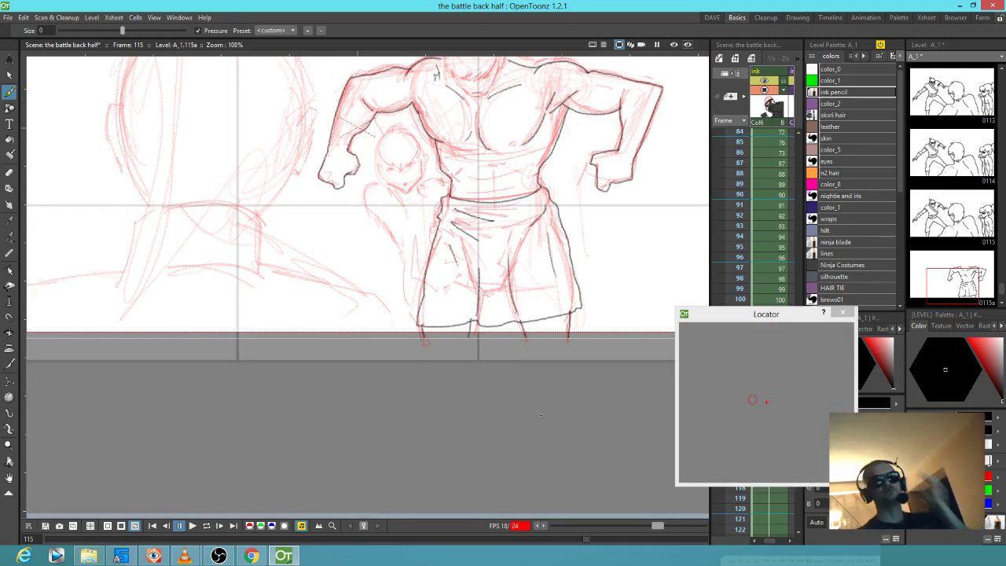
Ink the foreground figure's broad shoulder line on frame 115, erasing the corner of the fighter's shorts where it overlaps
mouse_move(525, 253)
left_mouse_down()
mouse_move(519, 306)
mouse_move(534, 350)
left_mouse_up()
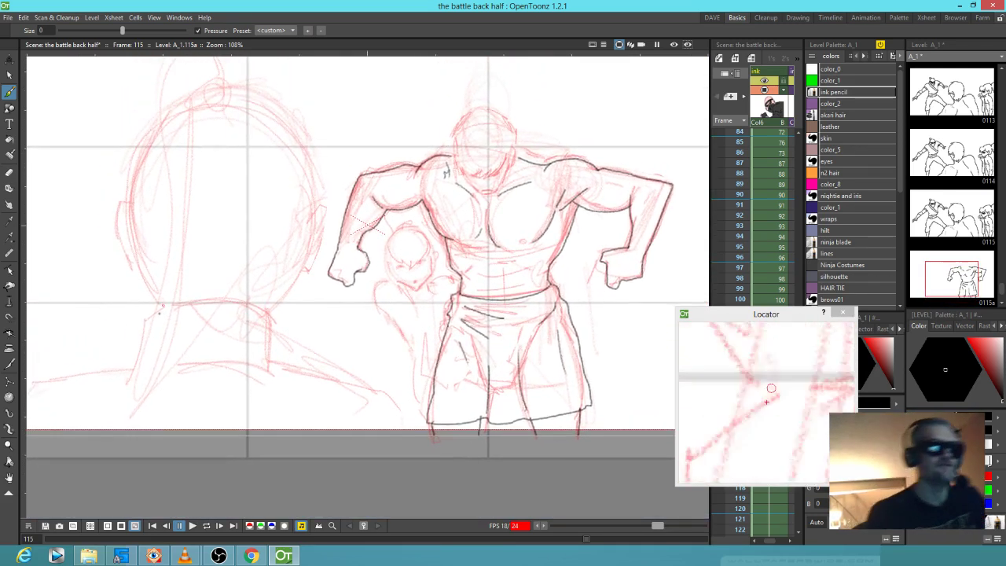
left_click_drag(140, 372, 235, 333)
mouse_move(86, 389)
left_mouse_down()
mouse_move(139, 348)
mouse_move(308, 313)
mouse_move(417, 326)
mouse_move(517, 359)
left_mouse_up()
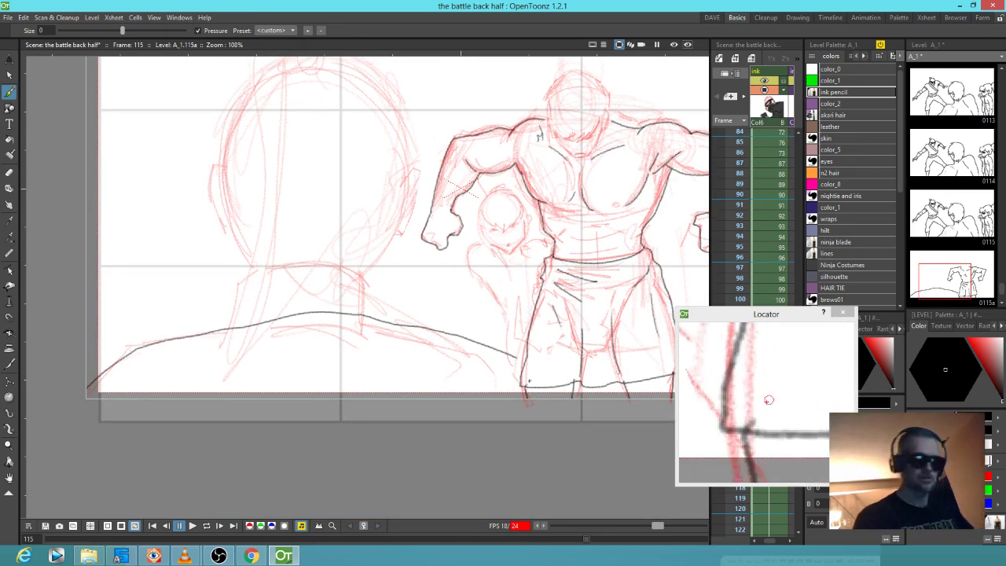
key("a")
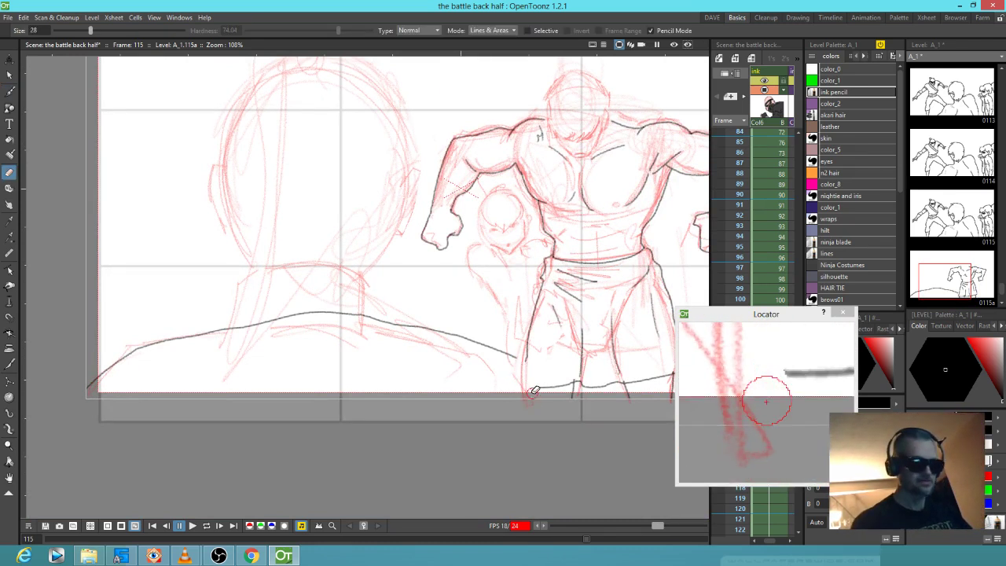
key("b")
left_click_drag(521, 361, 538, 398)
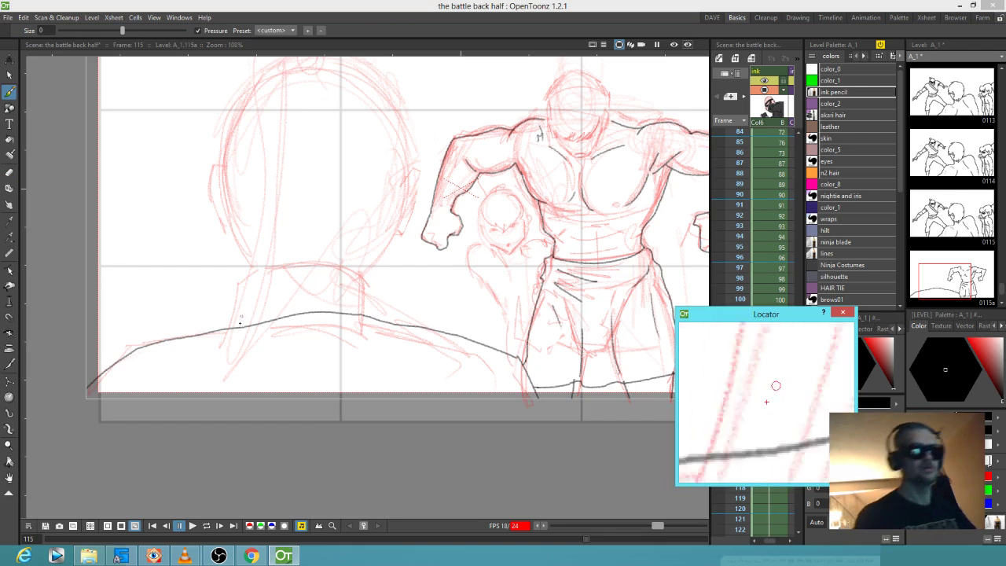
Ink the foreground figure's collar, both ears and the rounded outline of the back of the head on frame 115
mouse_move(230, 327)
left_mouse_down()
mouse_move(253, 267)
mouse_move(298, 253)
mouse_move(370, 271)
mouse_move(375, 317)
left_mouse_up()
mouse_move(246, 269)
left_mouse_down()
mouse_move(215, 167)
mouse_move(208, 194)
mouse_move(228, 227)
left_mouse_up()
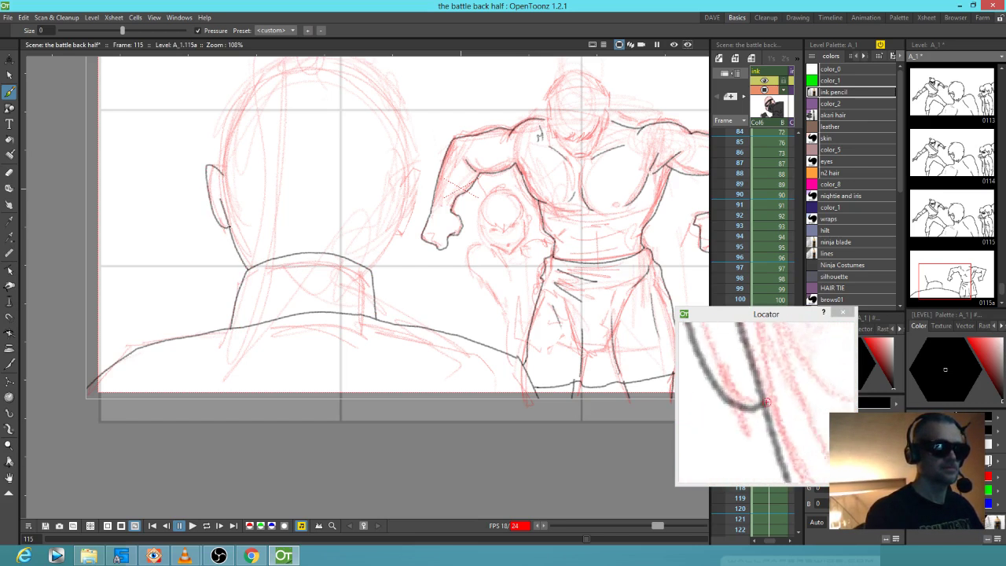
left_click_drag(349, 223, 335, 296)
mouse_move(212, 246)
left_mouse_down()
mouse_move(239, 168)
mouse_move(287, 139)
left_mouse_up()
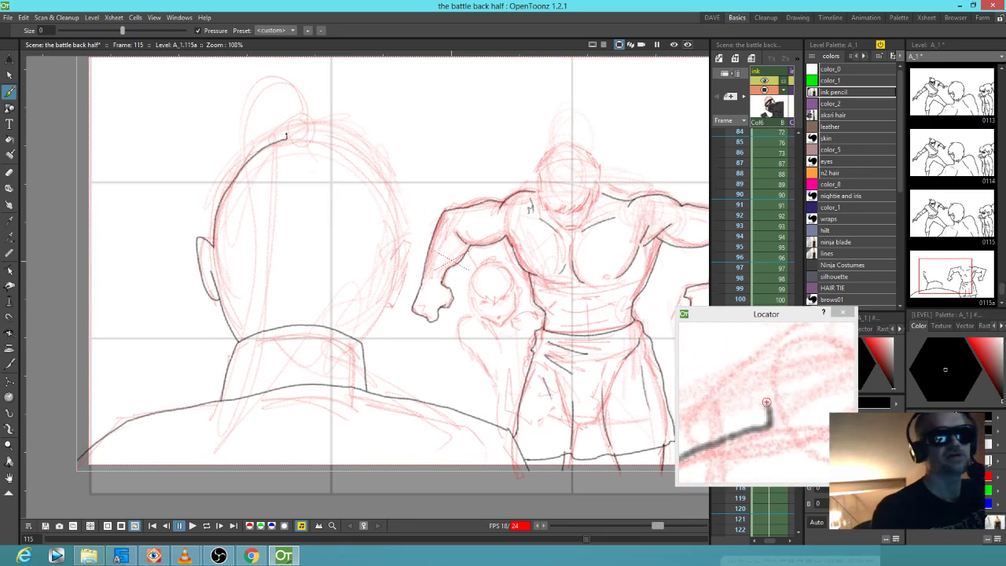
mouse_move(323, 138)
left_mouse_down()
mouse_move(373, 179)
mouse_move(394, 248)
mouse_move(406, 241)
mouse_move(409, 250)
mouse_move(395, 297)
mouse_move(364, 339)
left_mouse_up()
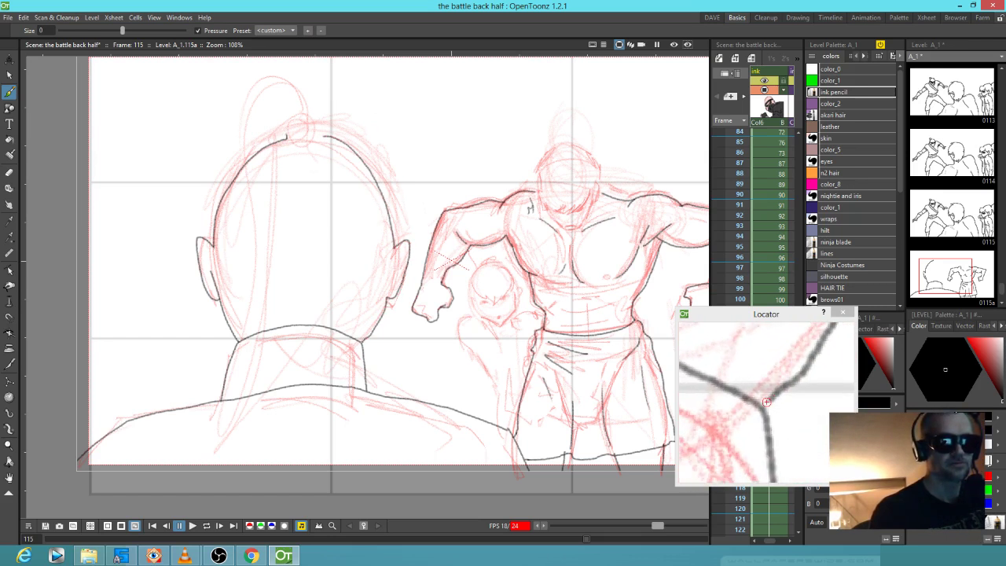
Ink the foreground figure's long ponytail from the crown down the back, erasing the collar and shoulder lines that run through it
mouse_move(316, 124)
left_mouse_down()
mouse_move(286, 80)
mouse_move(263, 80)
mouse_move(249, 97)
mouse_move(262, 256)
mouse_move(262, 227)
mouse_move(246, 470)
left_mouse_up()
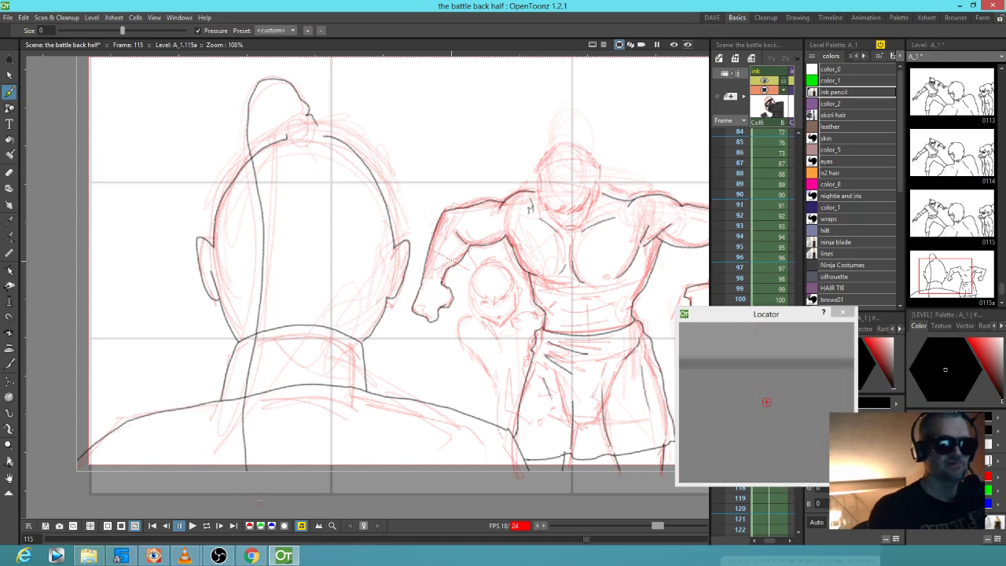
left_click_drag(277, 97, 282, 472)
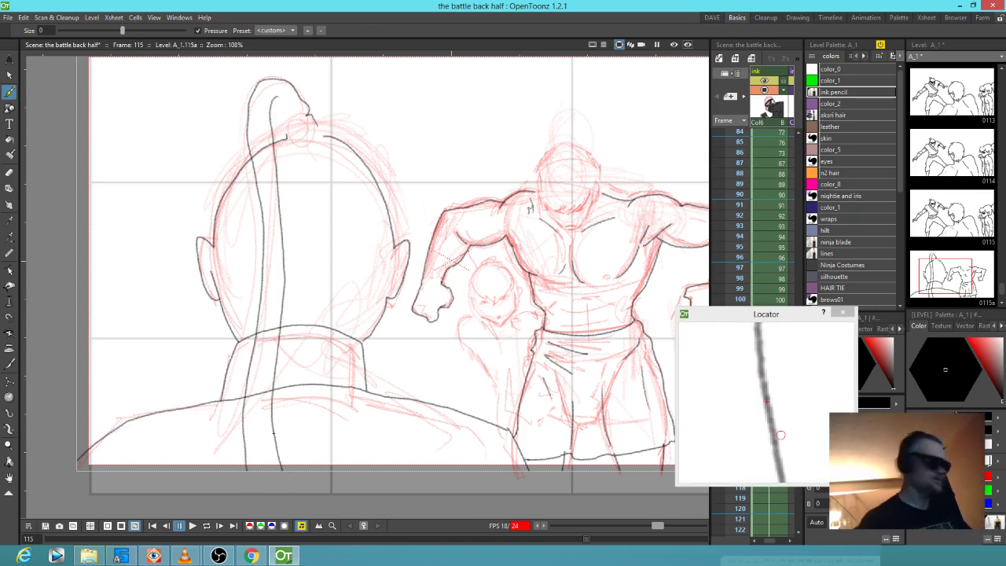
key("a")
mouse_move(253, 395)
left_mouse_down()
mouse_move(266, 388)
mouse_move(276, 324)
left_mouse_up()
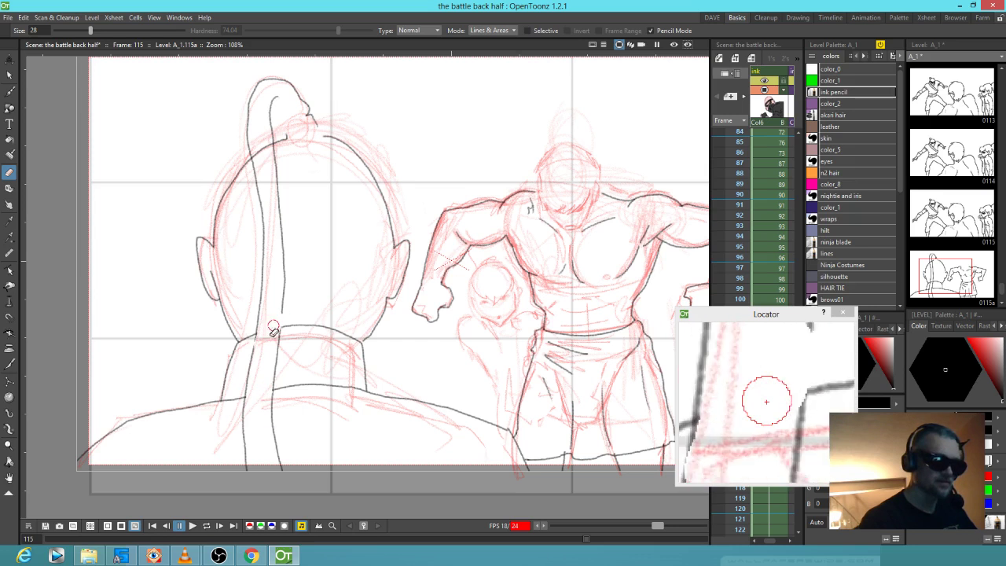
Touch up the ponytail's edges and ink the tied knot of hair where it meets the crown of the foreground head
key("b")
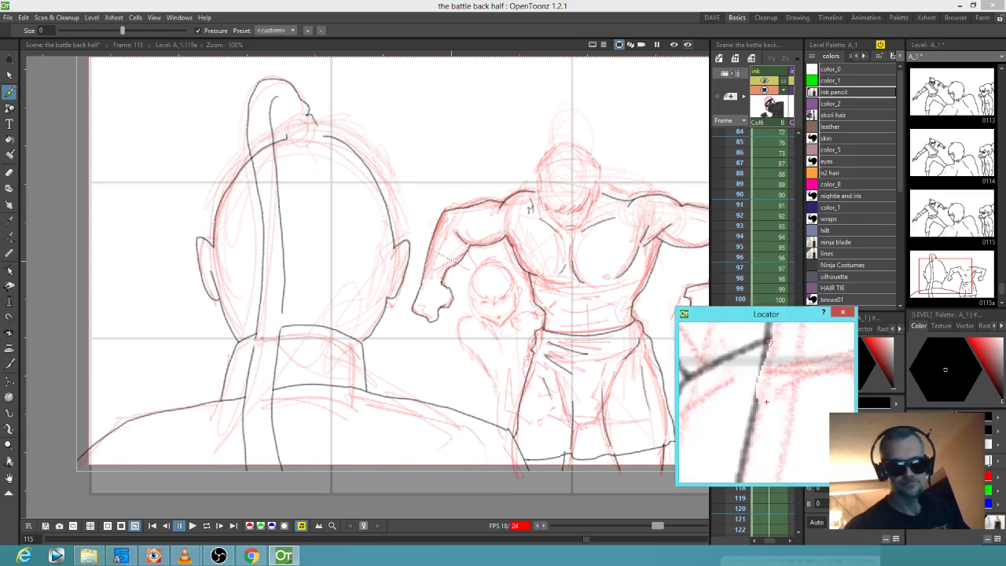
left_click_drag(754, 408, 754, 410)
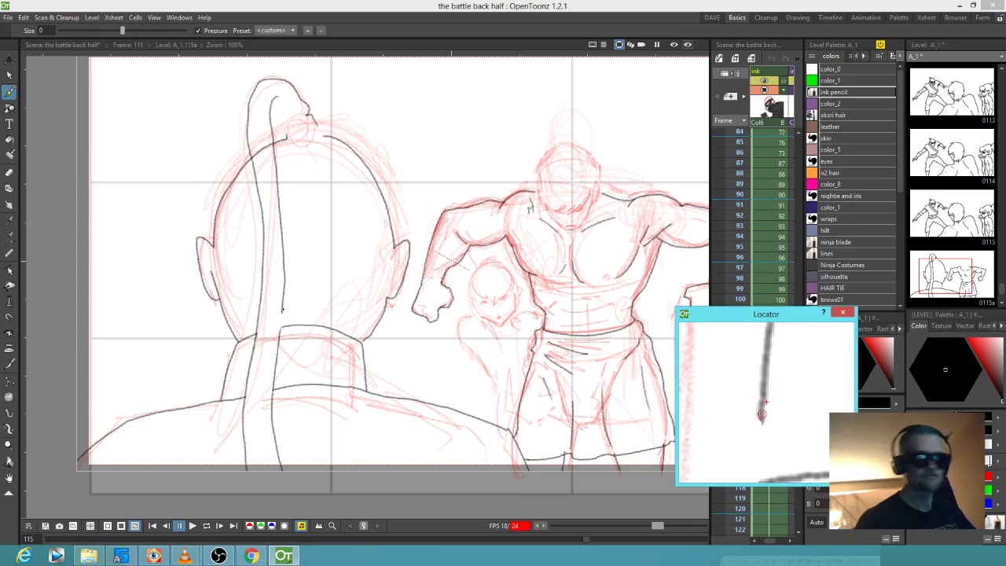
left_click_drag(758, 451, 757, 452)
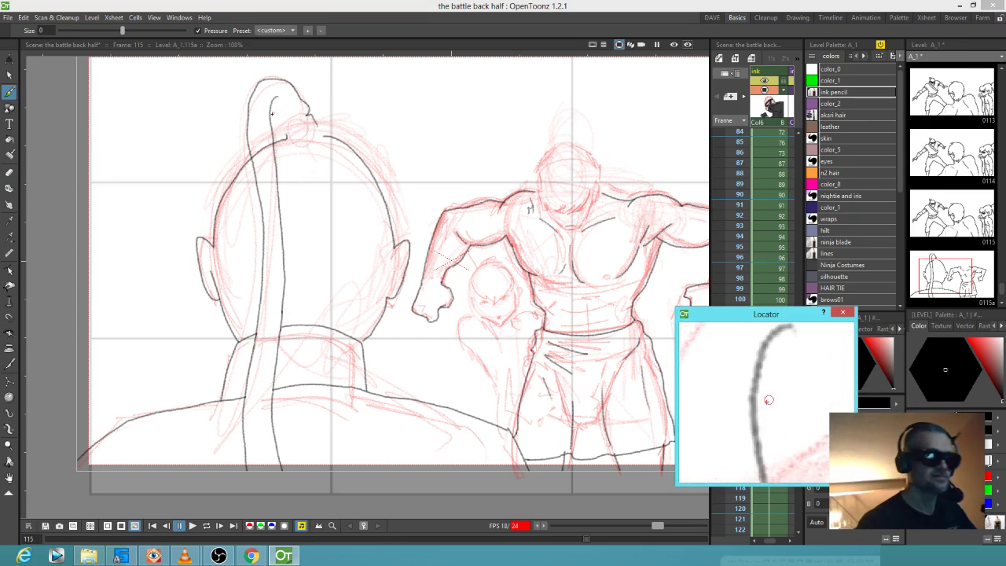
mouse_move(270, 107)
left_mouse_down()
mouse_move(286, 138)
mouse_move(312, 114)
mouse_move(328, 138)
mouse_move(308, 114)
mouse_move(287, 118)
mouse_move(312, 124)
mouse_move(284, 139)
mouse_move(322, 134)
left_mouse_up()
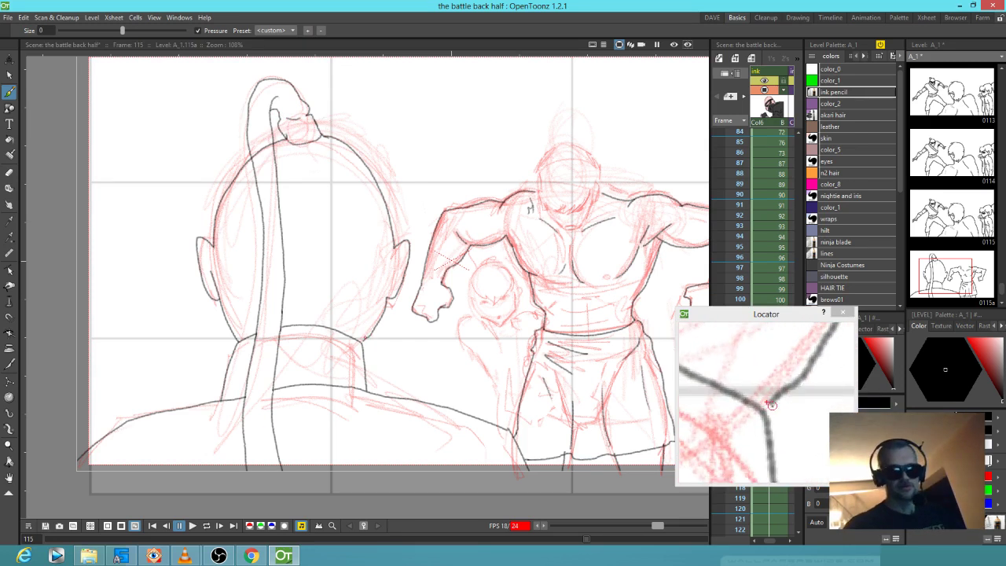
left_click(773, 402)
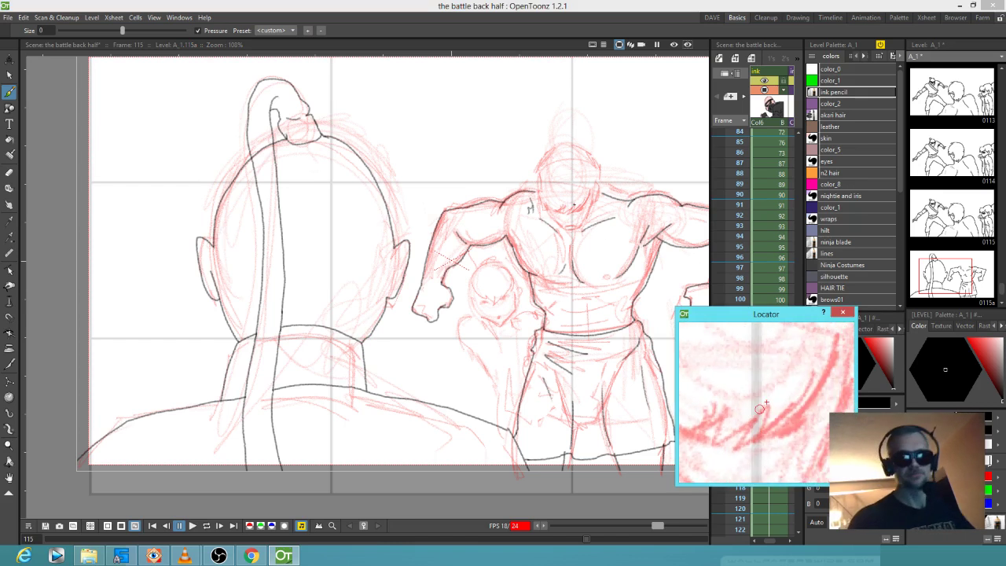
Ink the outline of the fighter's head and the jawline down to the chin on frame 115
mouse_move(538, 191)
left_mouse_down()
mouse_move(530, 177)
mouse_move(571, 144)
mouse_move(594, 159)
mouse_move(602, 187)
left_mouse_up()
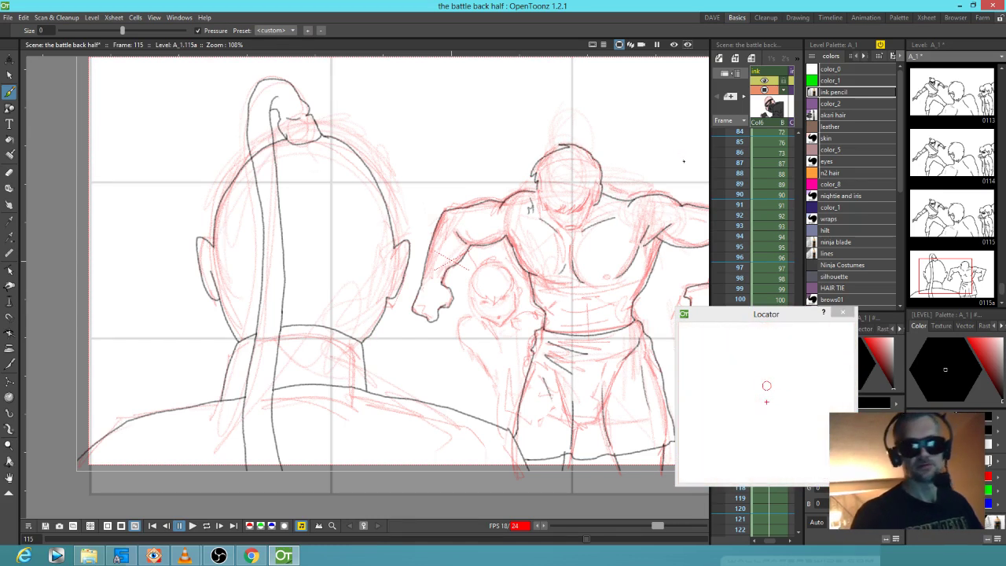
mouse_move(810, 414)
left_mouse_down()
mouse_move(825, 349)
mouse_move(796, 356)
mouse_move(794, 340)
mouse_move(780, 379)
mouse_move(787, 414)
mouse_move(839, 354)
mouse_move(816, 367)
mouse_move(825, 346)
mouse_move(770, 444)
left_mouse_up()
left_click_drag(585, 211, 570, 232)
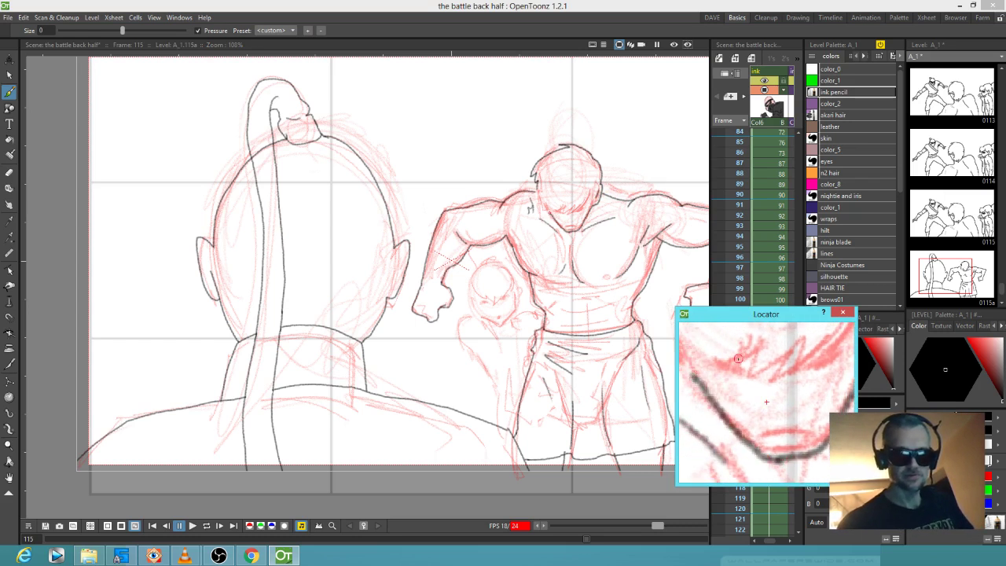
Ink the fighter's jagged fringe, the mouth above the chin and the hair along the side of the face
left_click_drag(571, 207, 587, 204)
mouse_move(797, 403)
left_mouse_down()
mouse_move(820, 356)
mouse_move(818, 408)
mouse_move(830, 399)
mouse_move(837, 377)
mouse_move(827, 391)
mouse_move(810, 363)
mouse_move(830, 355)
mouse_move(779, 380)
mouse_move(797, 346)
mouse_move(735, 363)
left_mouse_up()
mouse_move(796, 407)
left_mouse_down()
mouse_move(799, 386)
mouse_move(793, 417)
left_mouse_up()
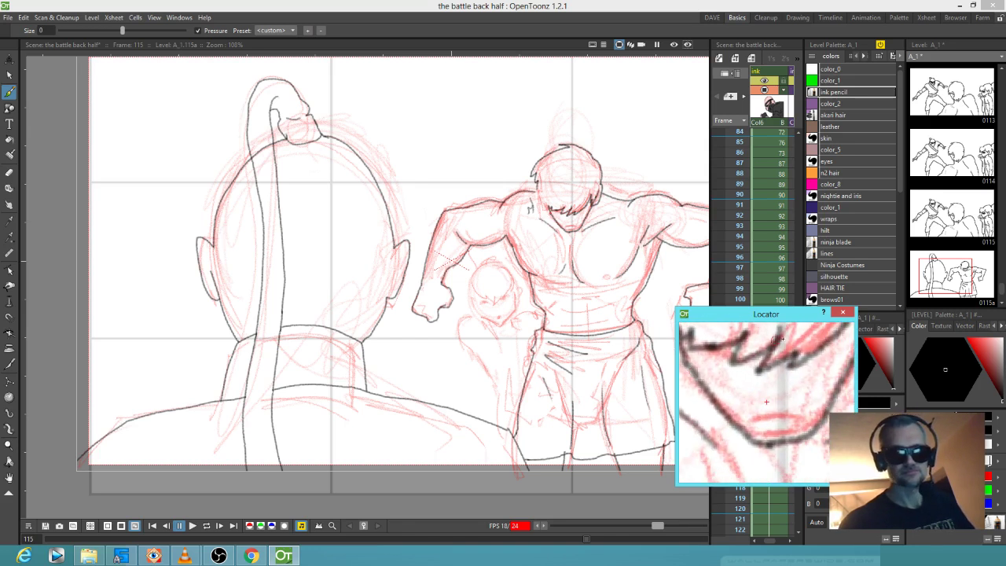
mouse_move(752, 424)
left_mouse_down()
mouse_move(813, 418)
mouse_move(787, 429)
left_mouse_up()
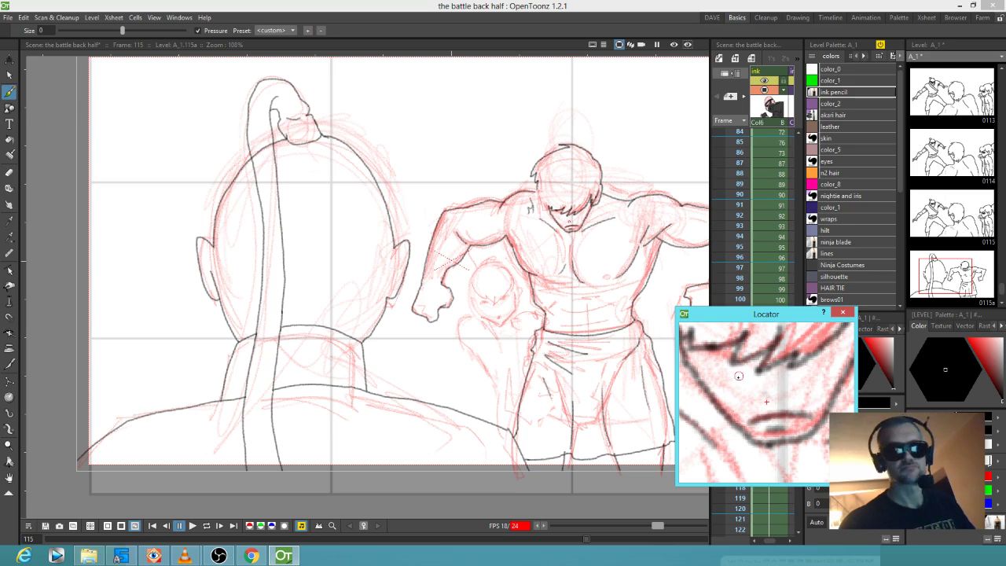
left_click_drag(548, 212, 535, 189)
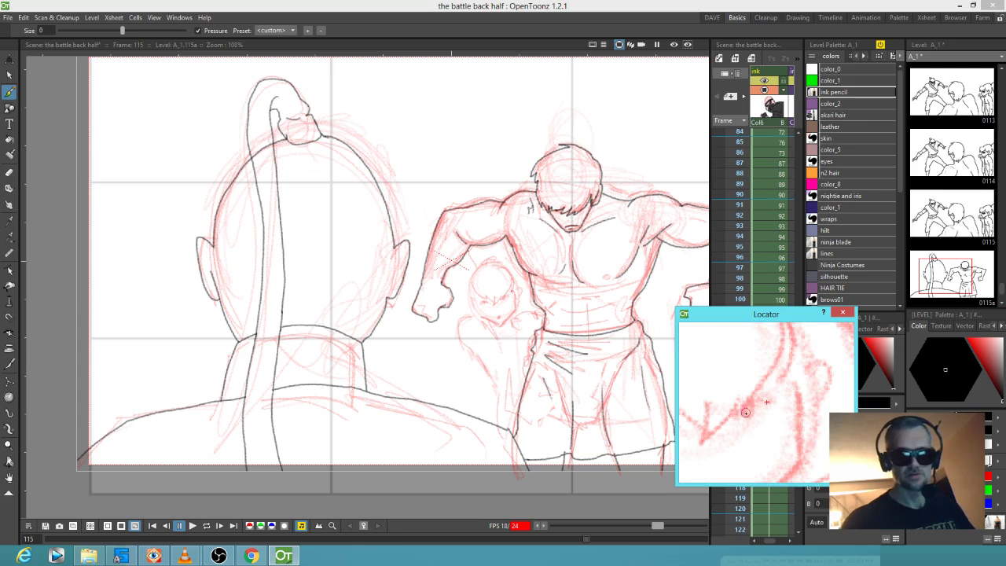
Ink the small background figure's narrowed eyes and brows, head outline with ear and jaw, and the hair strand on top
left_click_drag(499, 302, 511, 296)
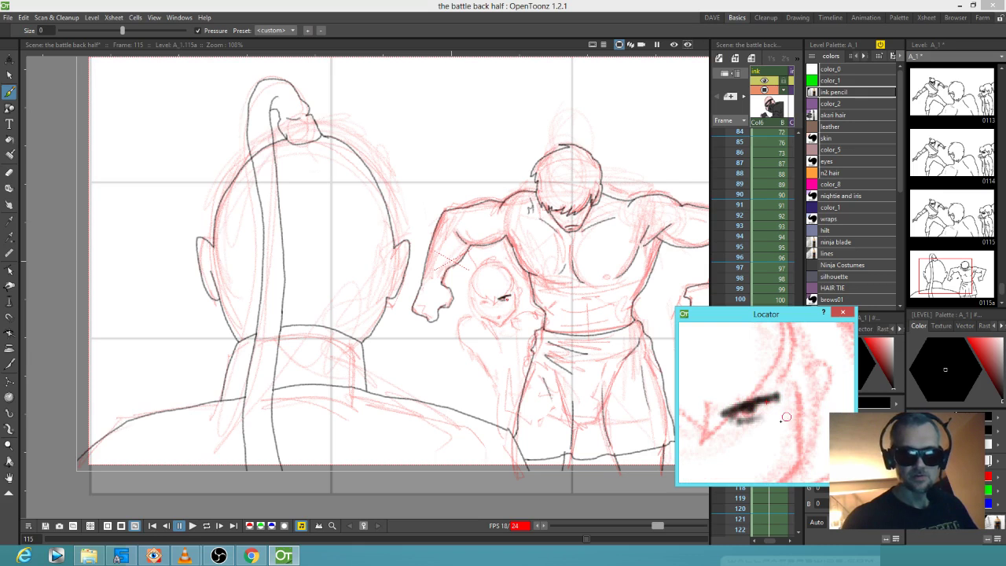
mouse_move(492, 301)
left_mouse_down()
mouse_move(478, 303)
mouse_move(492, 300)
left_mouse_up()
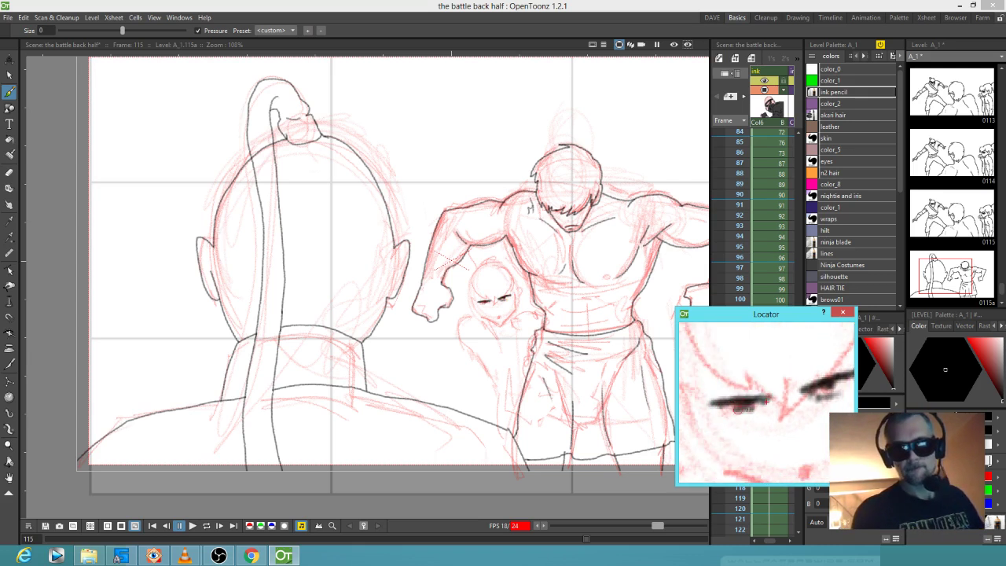
left_click_drag(489, 303, 505, 297)
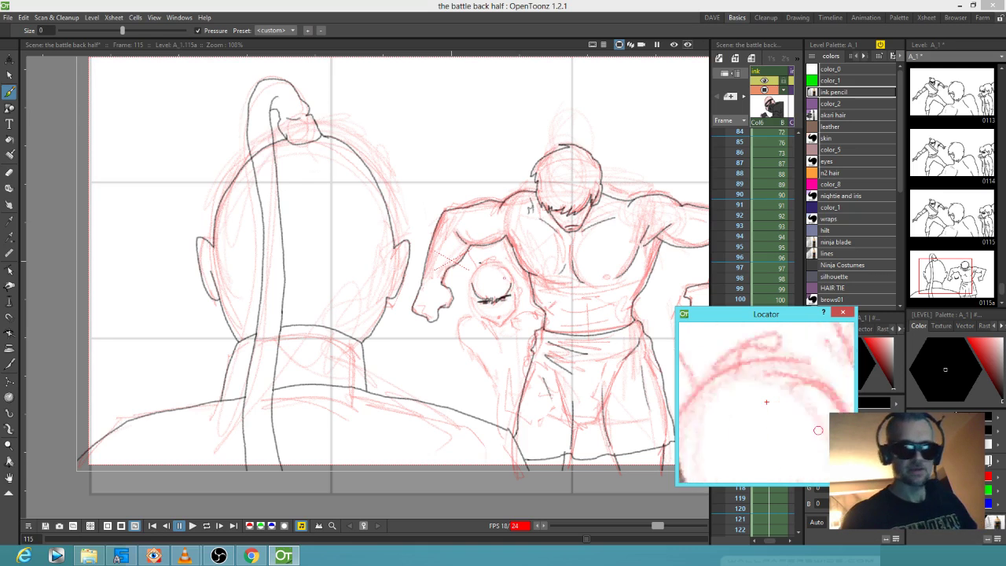
mouse_move(479, 267)
left_mouse_down()
mouse_move(502, 261)
mouse_move(518, 292)
left_mouse_up()
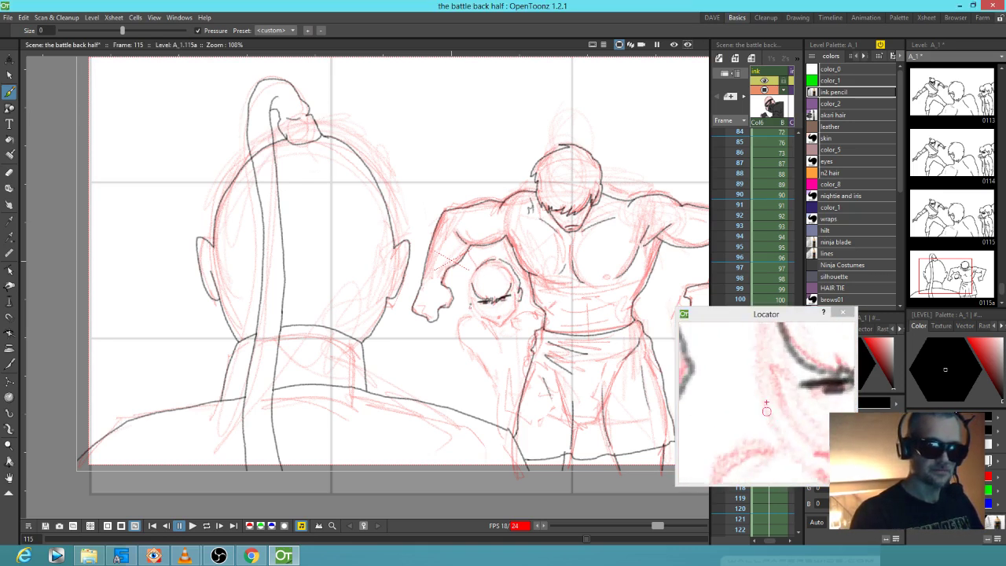
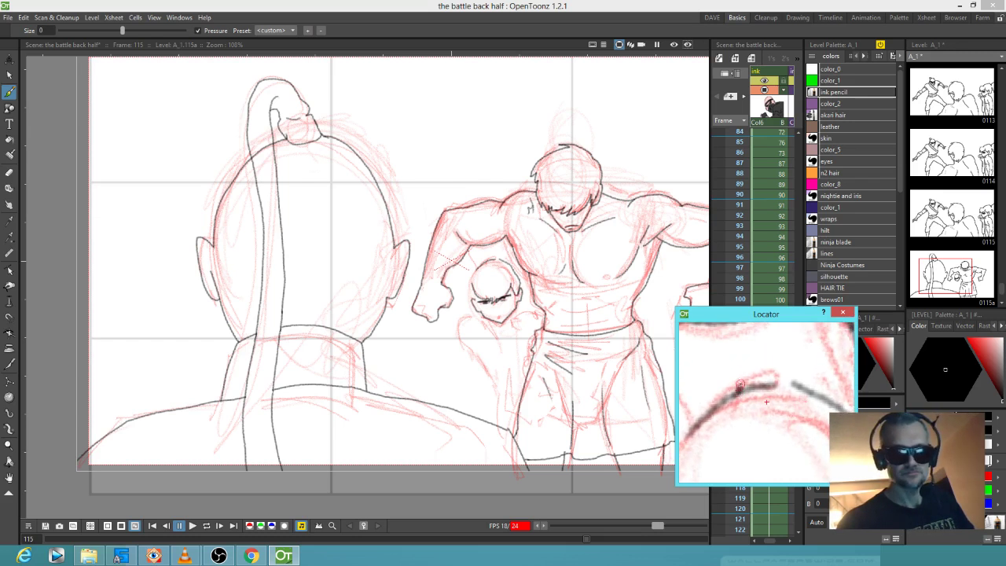
left_click_drag(487, 260, 469, 247)
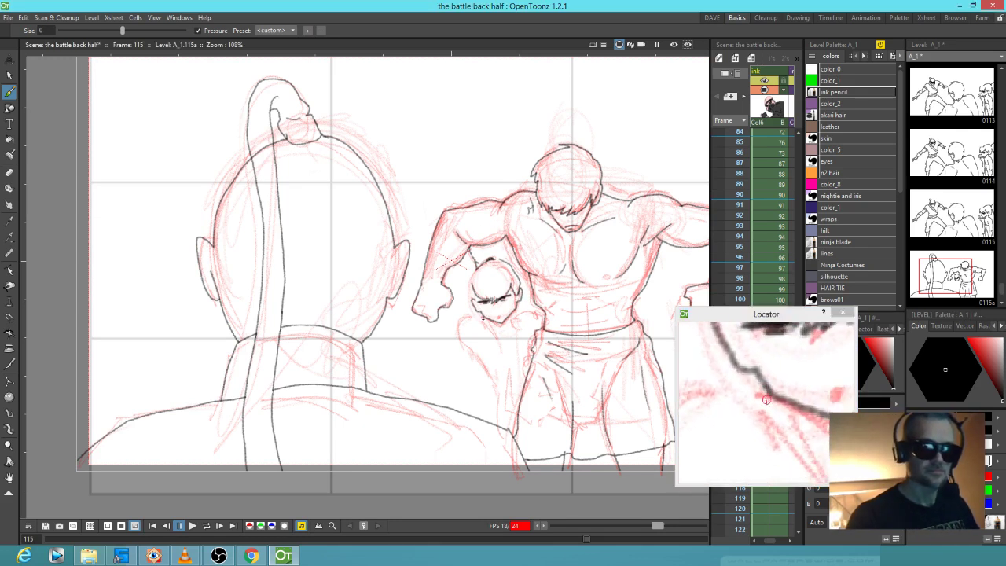
Ink the small background figure's shoulders and both bent arms beneath the chin on frame 115
mouse_move(485, 314)
left_mouse_down()
mouse_move(462, 333)
mouse_move(498, 387)
left_mouse_up()
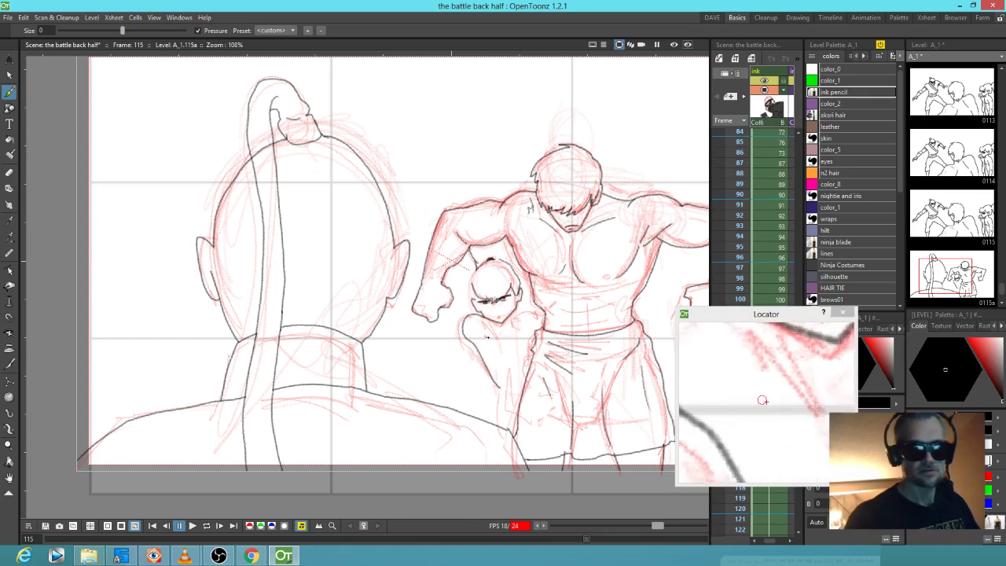
left_click_drag(487, 327, 504, 354)
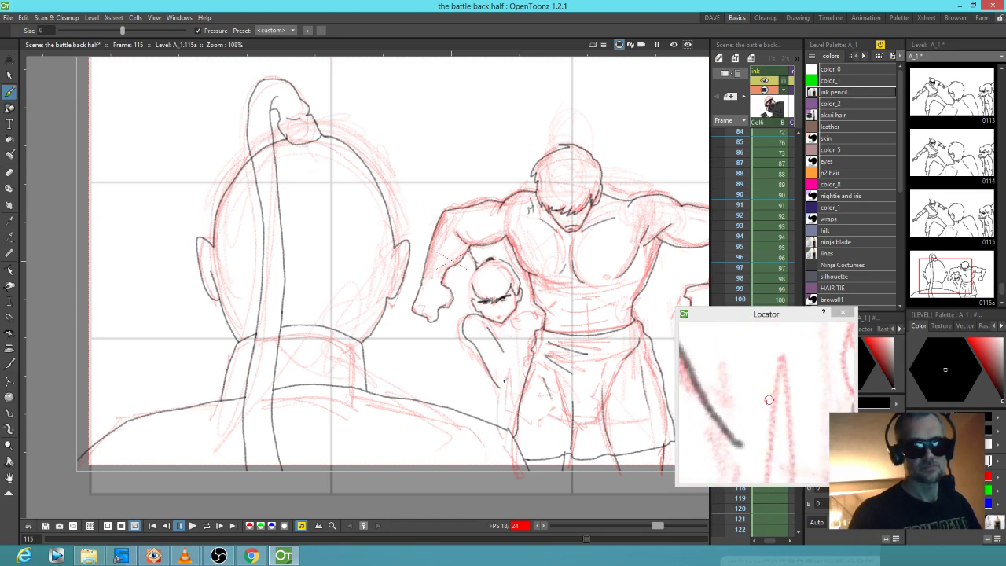
left_click_drag(500, 367, 517, 314)
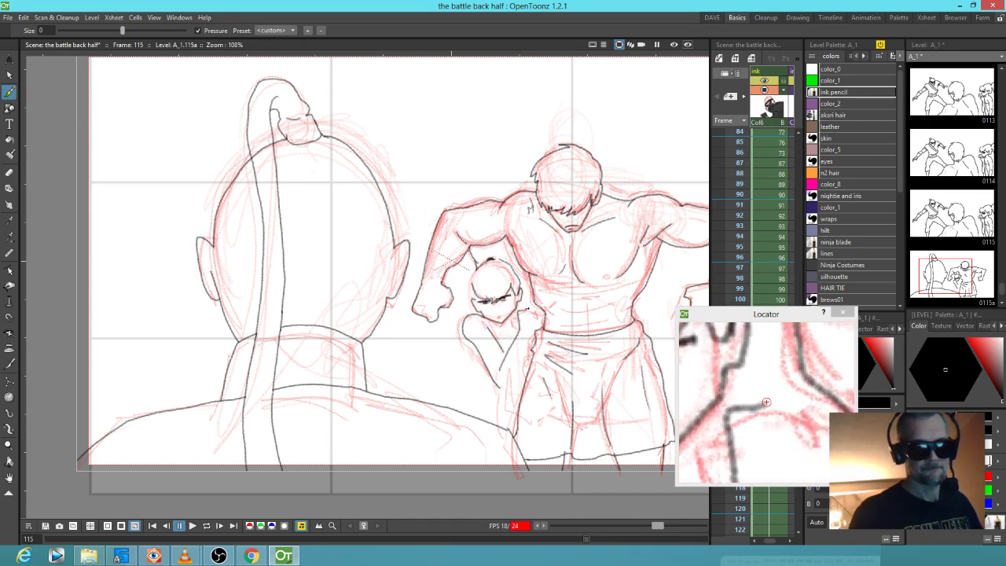
left_click_drag(540, 313, 542, 327)
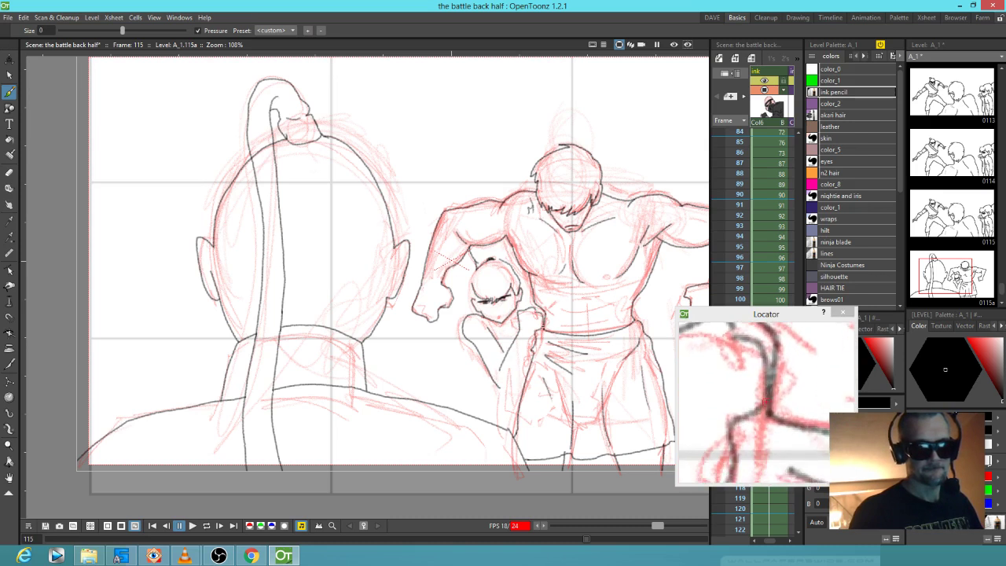
mouse_move(529, 335)
left_mouse_down()
mouse_move(517, 383)
mouse_move(498, 385)
left_mouse_up()
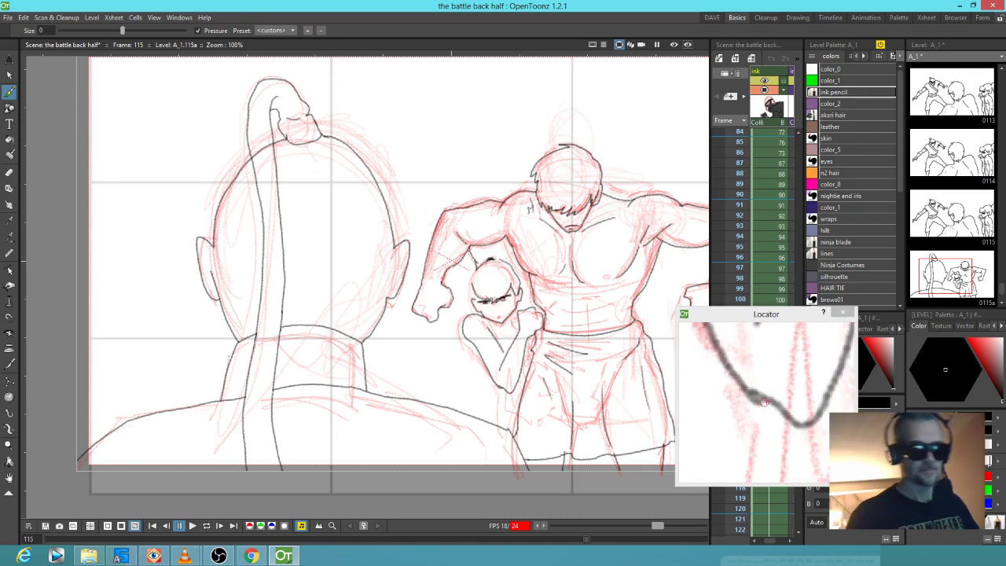
Erase the rough joint at the small figure's elbow, move the Locator window off the xsheet, and redraw the elbow line
key("a")
left_click_drag(500, 388, 501, 390)
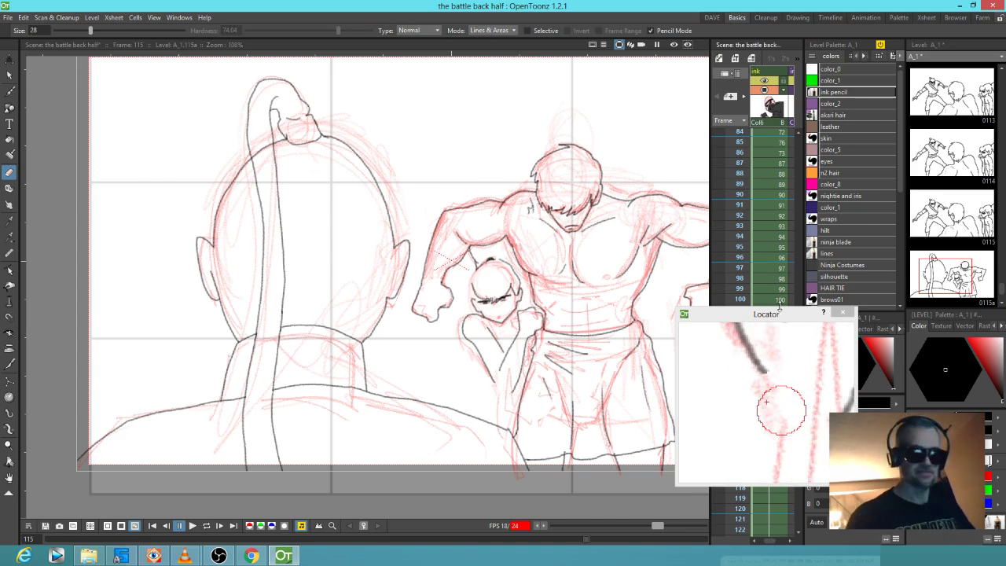
left_click_drag(152, 83, 145, 82)
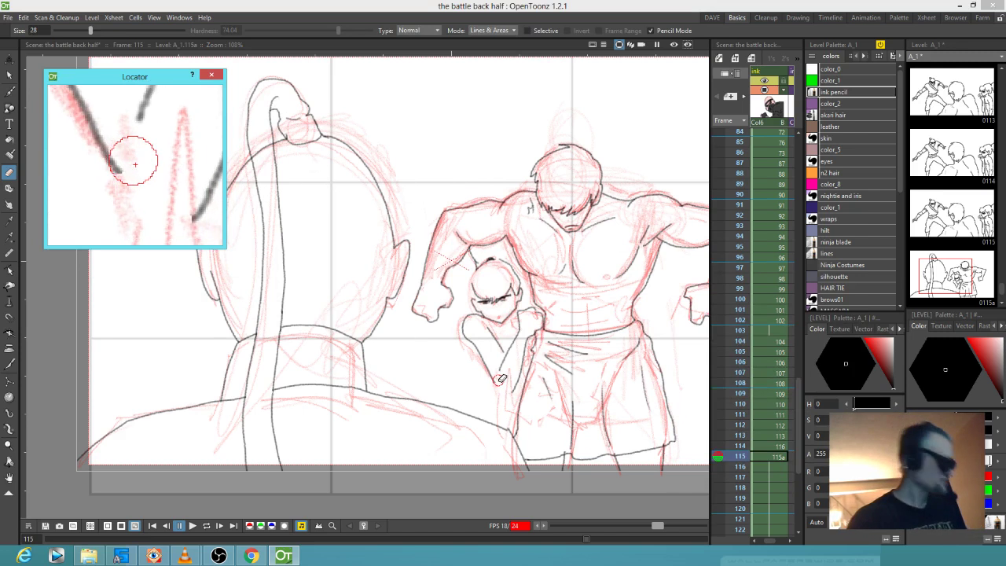
key("b")
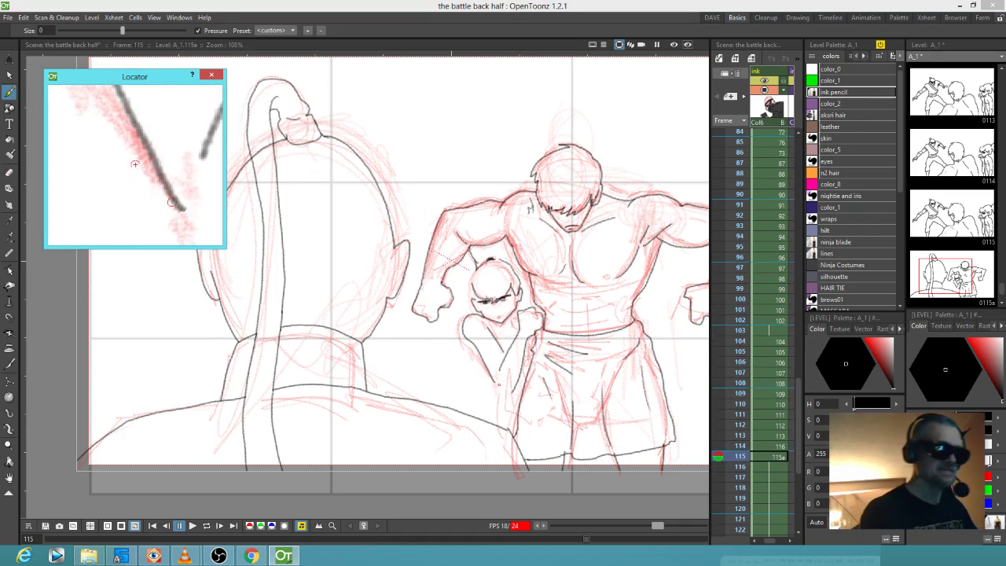
left_click_drag(493, 383, 513, 393)
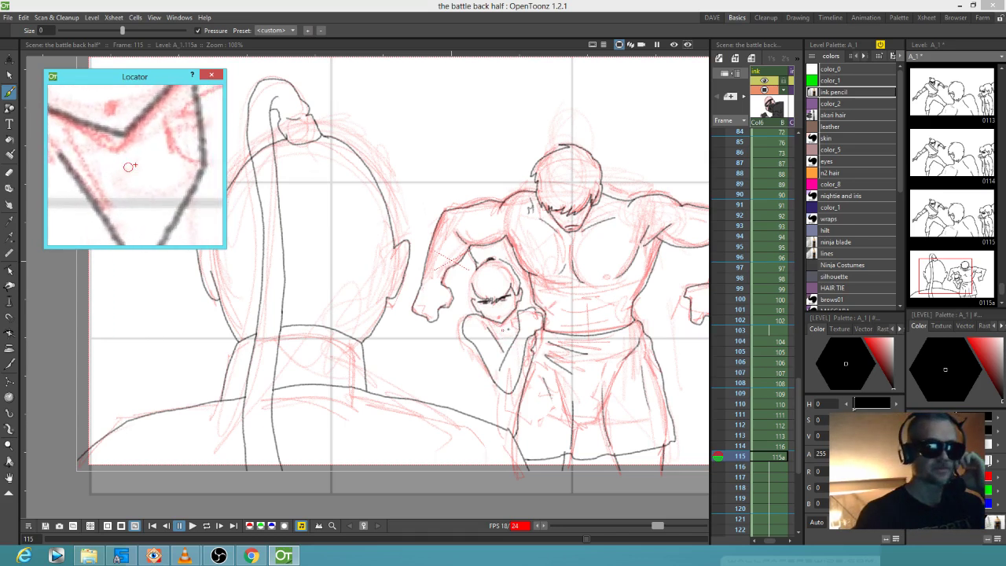
Ink the crossed neckline of the small figure's top, running from the neck down between both arms
left_click_drag(484, 317, 498, 336)
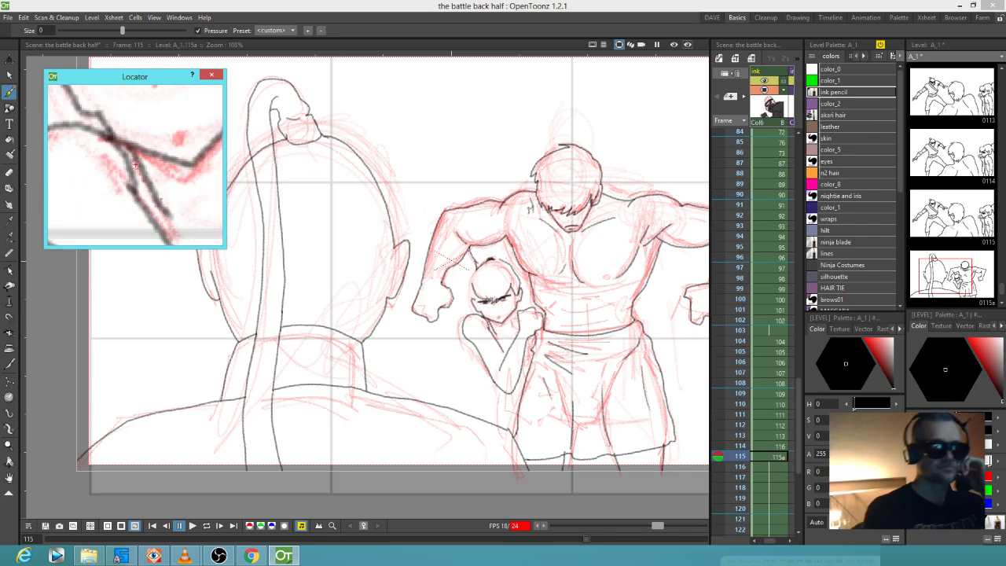
left_click_drag(162, 213, 189, 236)
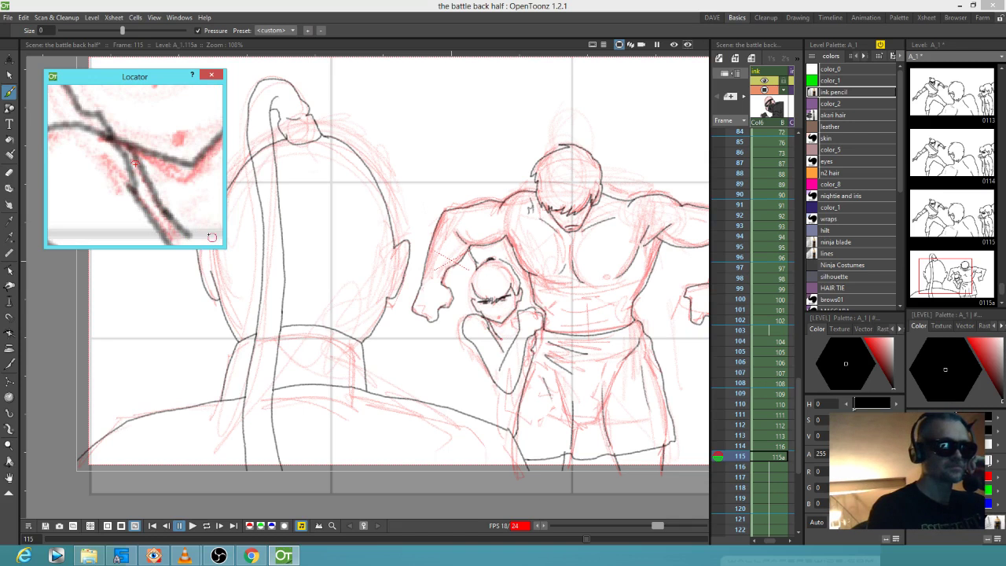
key("shift+space")
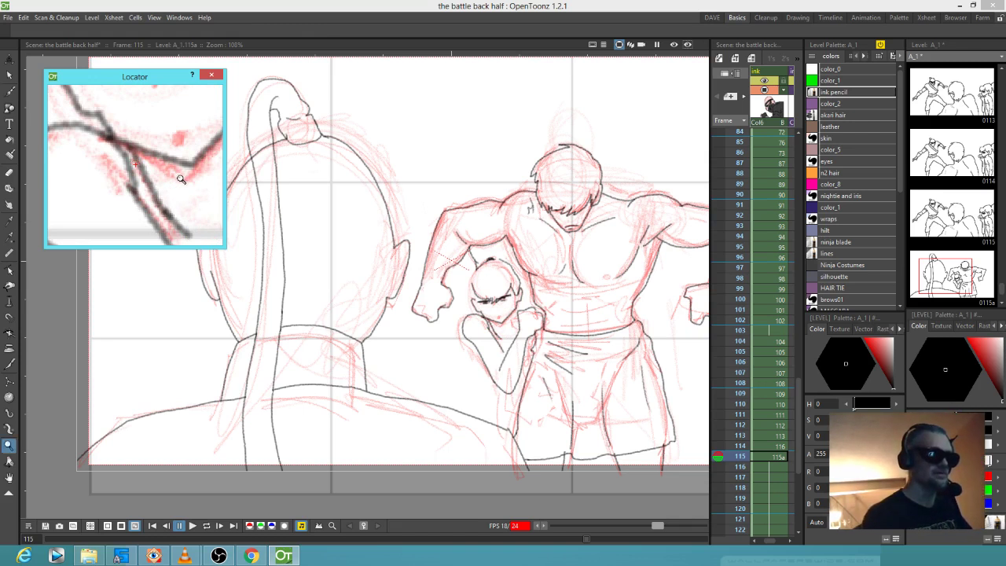
left_click_drag(159, 179, 162, 216)
key("b")
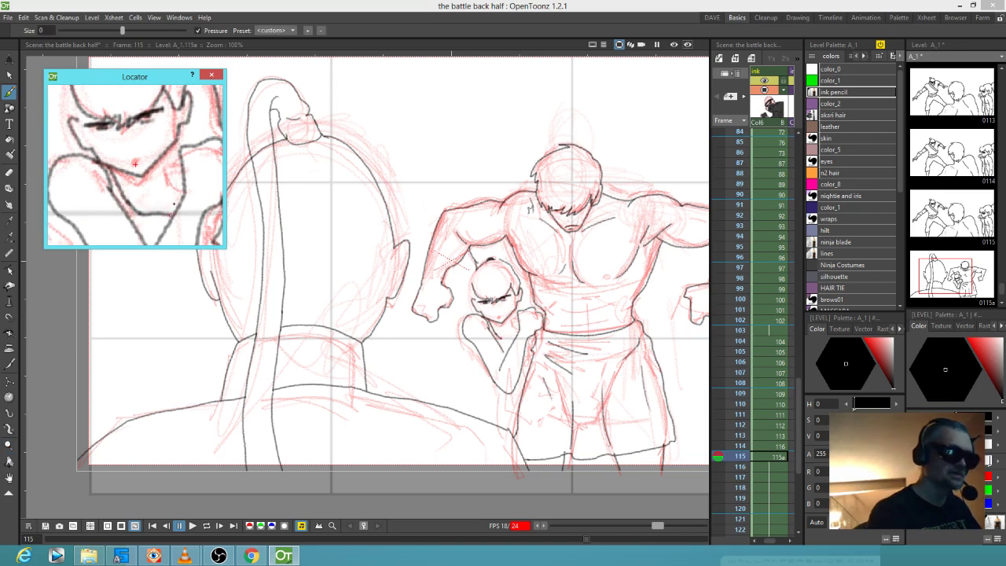
mouse_move(160, 213)
left_mouse_down()
mouse_move(160, 196)
mouse_move(181, 187)
mouse_move(201, 222)
left_mouse_up()
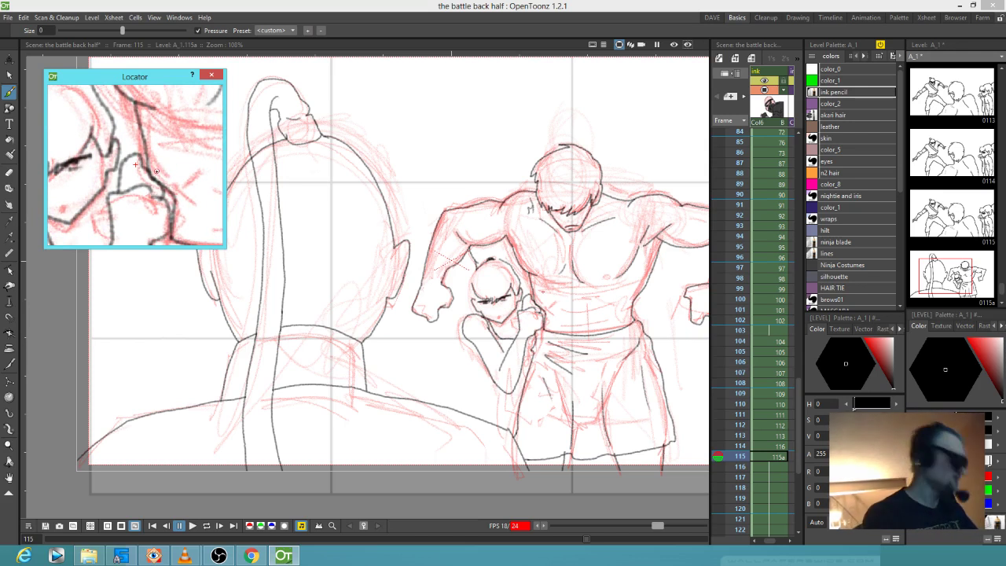
Erase the fighter's side line where it overlaps the small figure's raised hand and ink the hand's finger outlines
key("a")
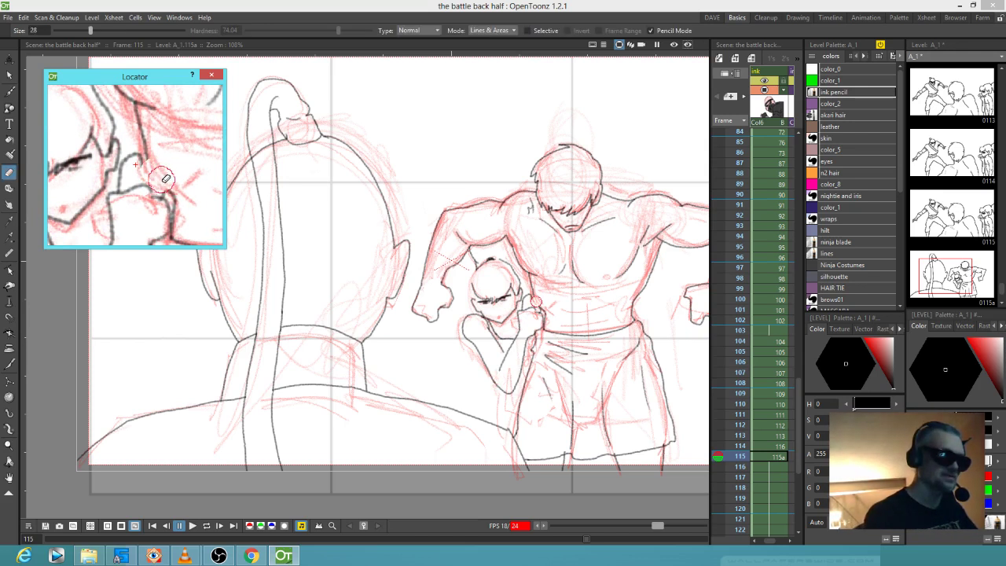
key("b")
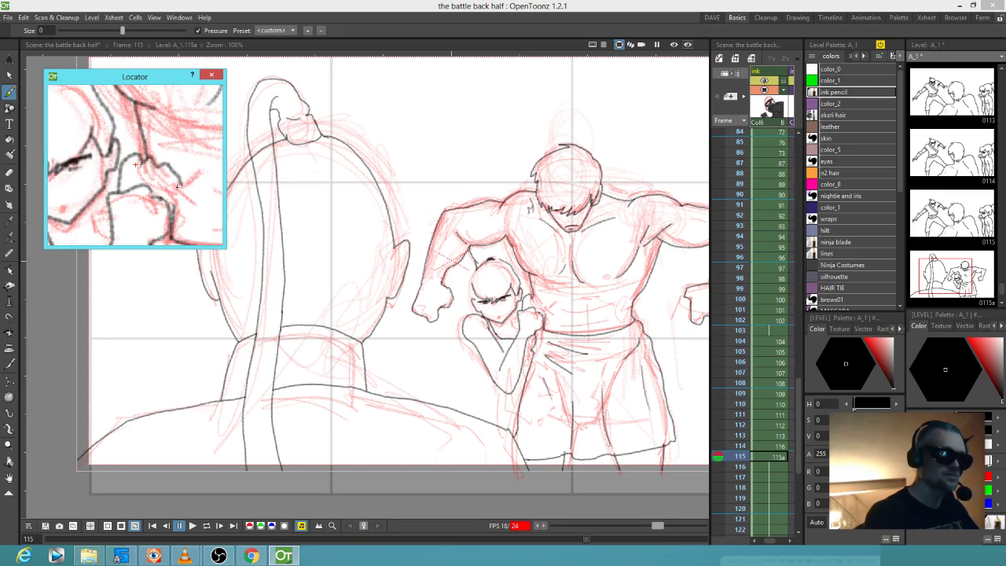
mouse_move(165, 198)
left_mouse_down()
mouse_move(149, 195)
mouse_move(165, 196)
mouse_move(140, 173)
left_mouse_up()
Ink the small figure's lower body line beneath the elbow, extend the neckline fold, and clean up the elbow tip
left_click_drag(510, 394, 496, 419)
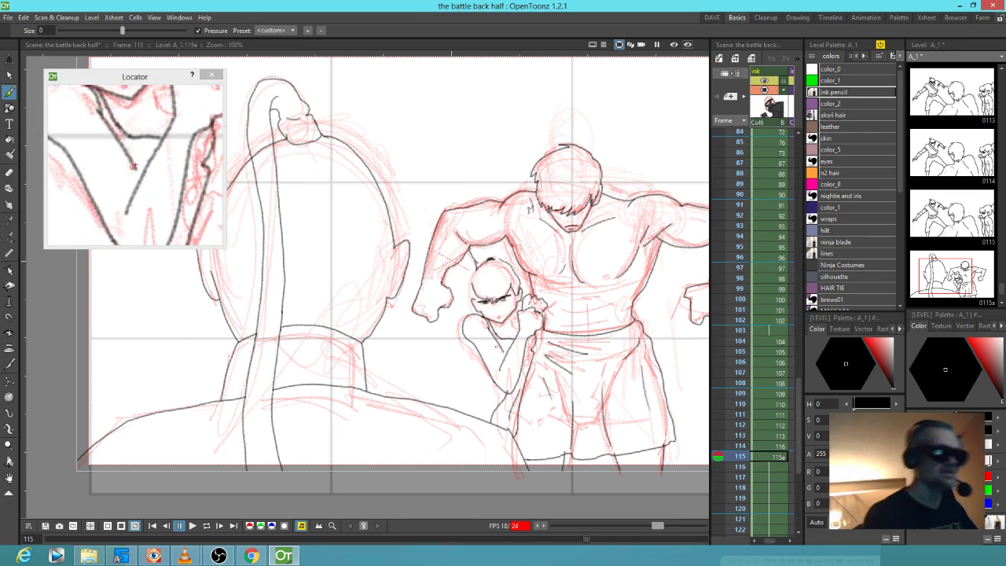
left_click(135, 166)
left_click_drag(140, 180, 166, 143)
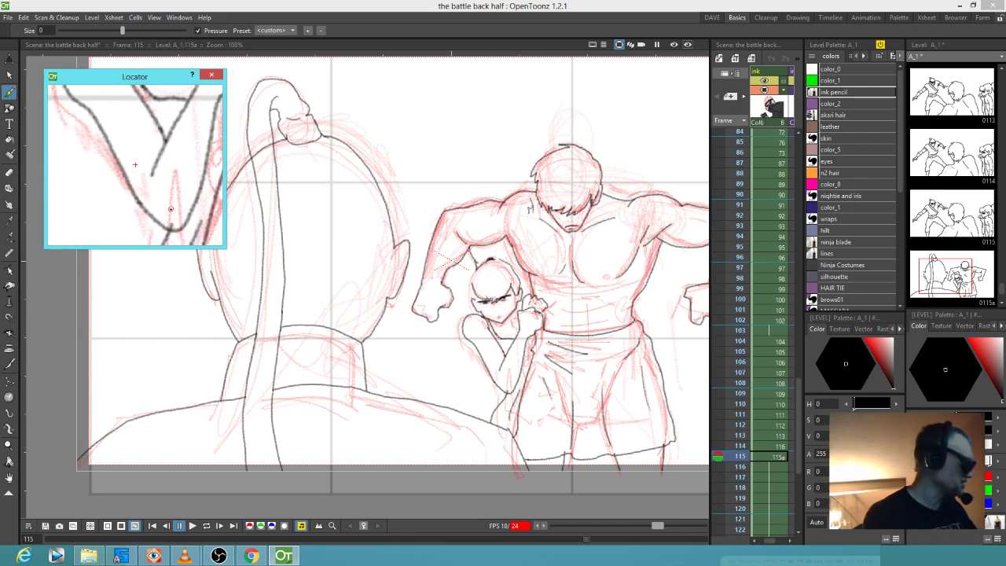
key("a")
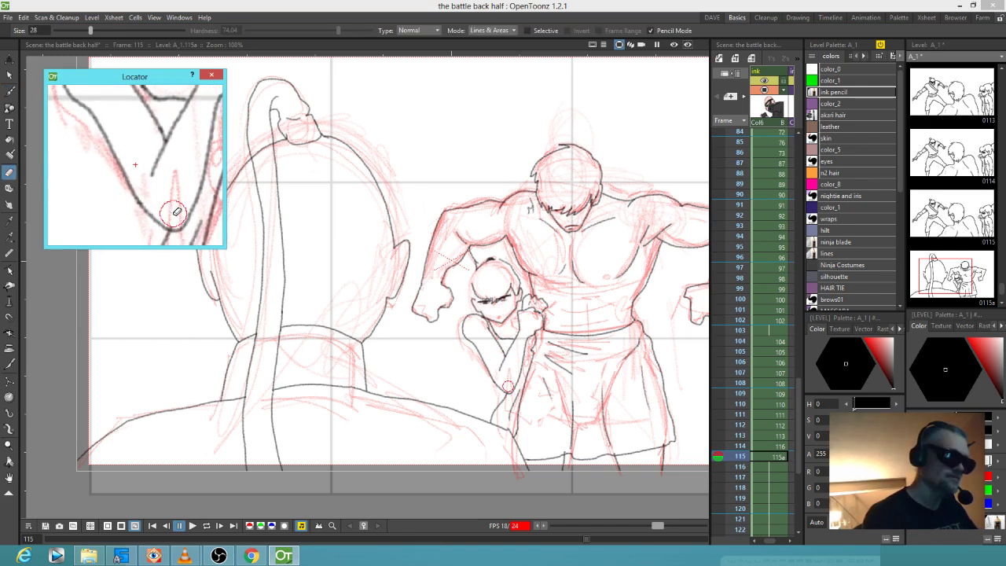
key("b")
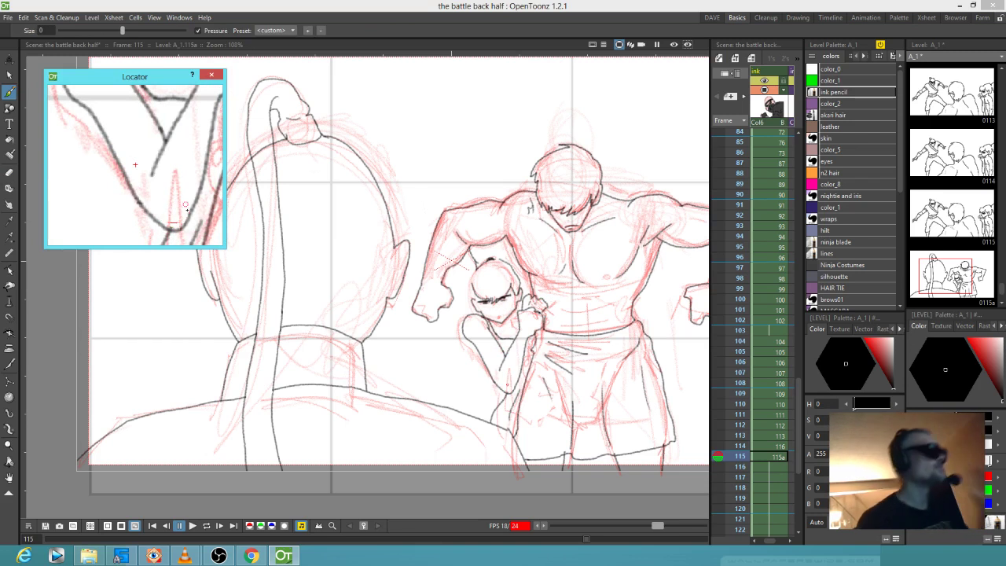
Ink the fighter's abdominal muscle lines, and erase and redraw his outer forearm line with a rounder elbow
left_click_drag(640, 371, 597, 336)
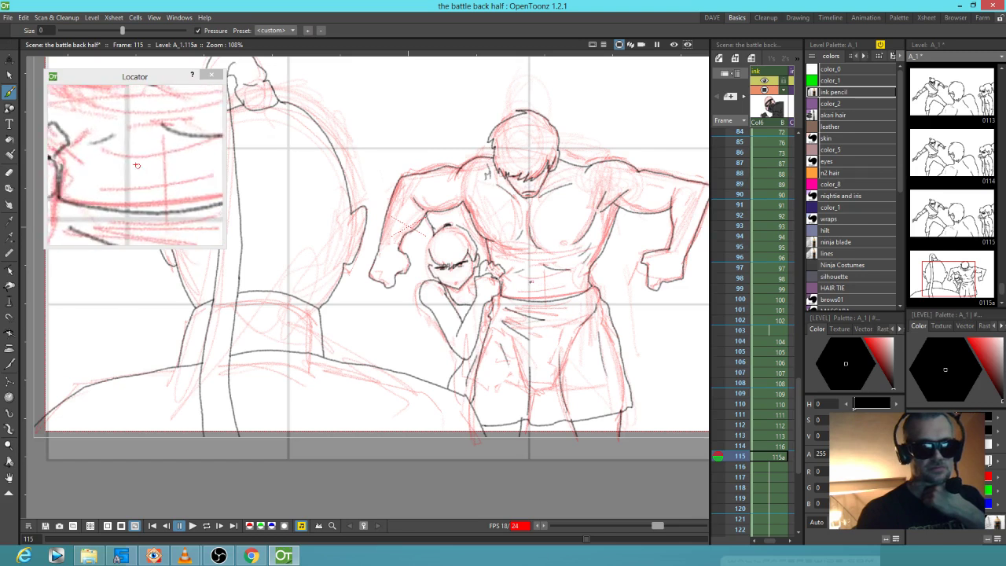
mouse_move(519, 279)
left_mouse_down()
mouse_move(560, 285)
mouse_move(541, 295)
mouse_move(569, 287)
left_mouse_up()
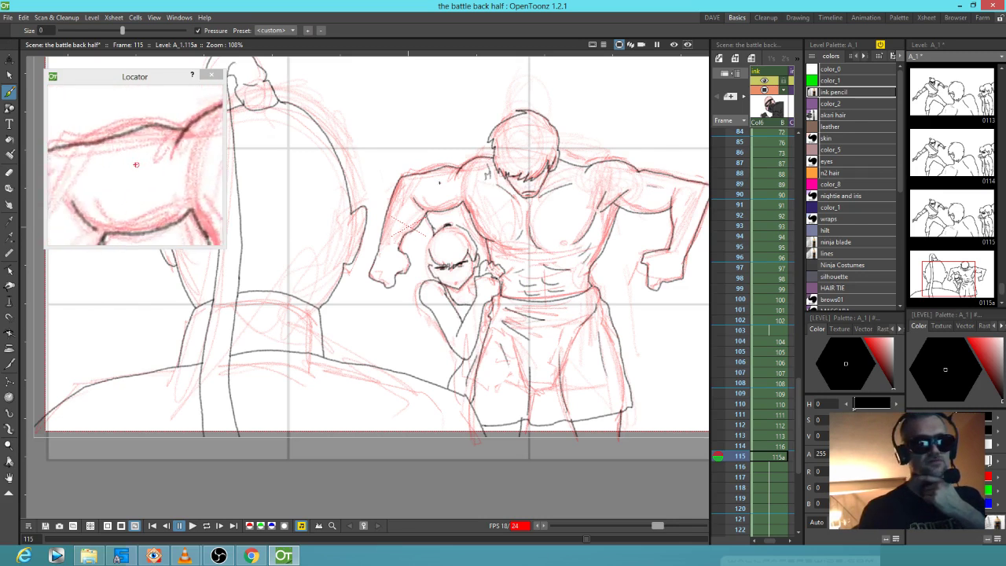
left_click_drag(632, 290, 536, 312)
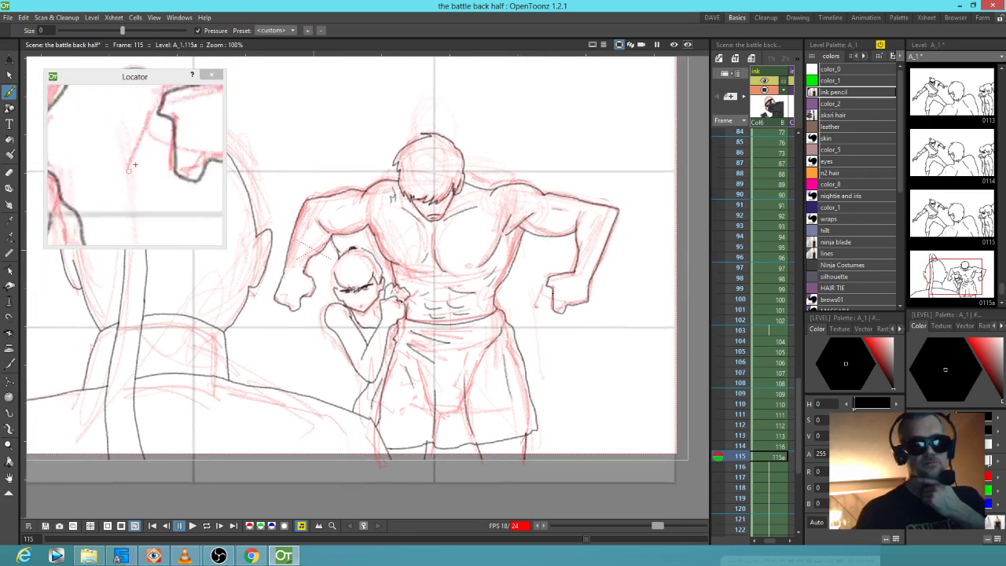
key("a")
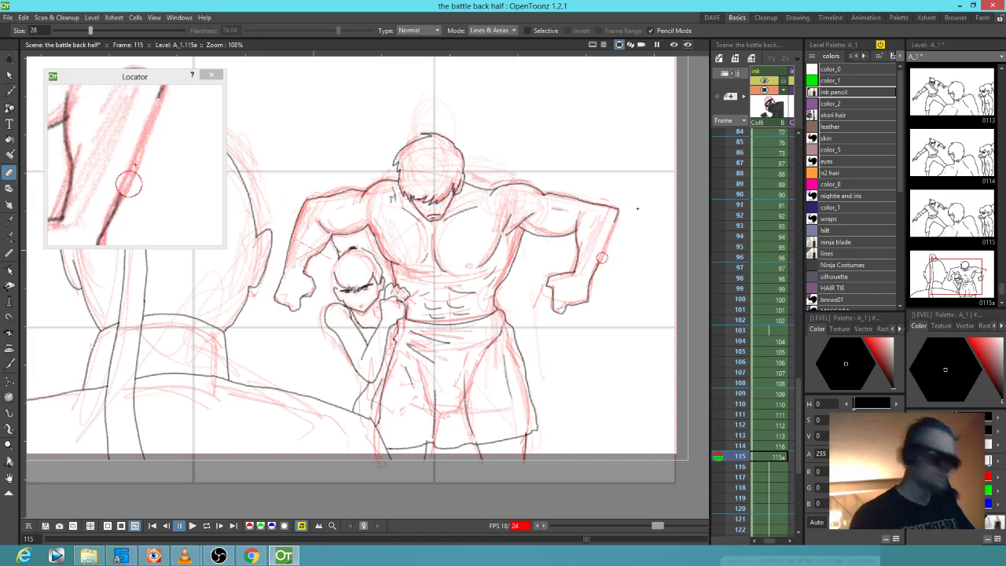
key("b")
left_click_drag(614, 237, 600, 262)
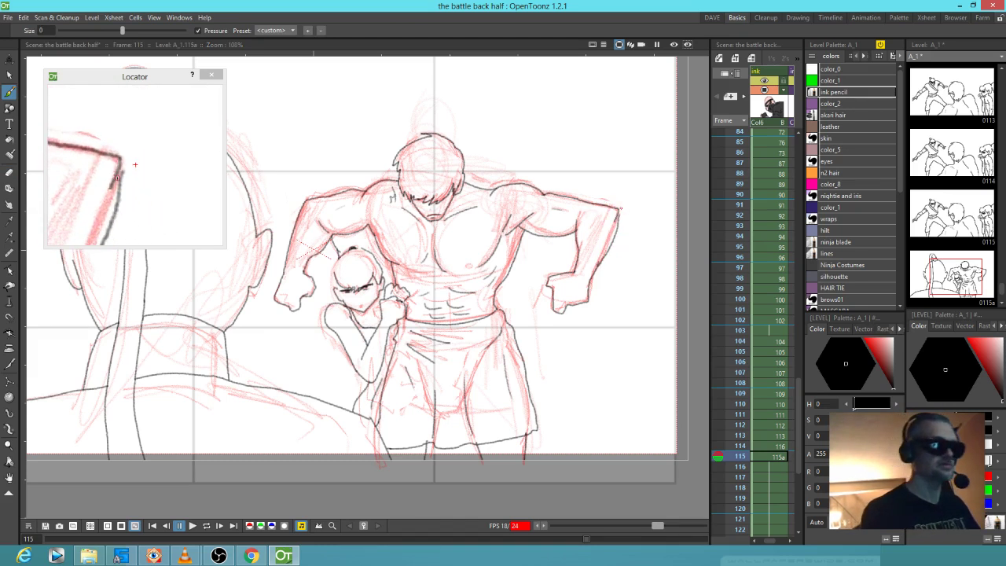
key("a")
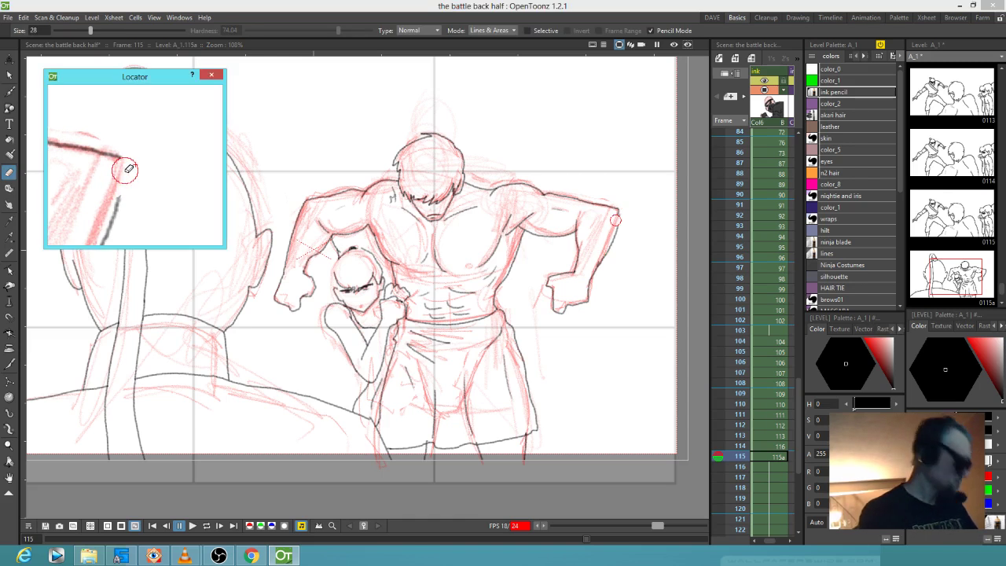
key("b")
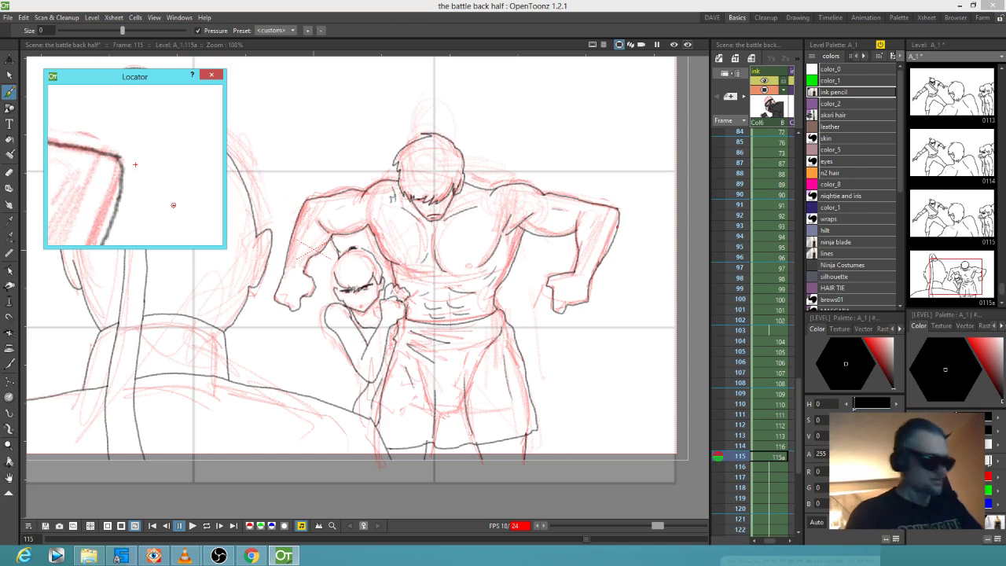
Advance to frame 116 and ink the fighter's shoulder, hanging arm and clenched fist over the rough, undoing the first chest line
key("period")
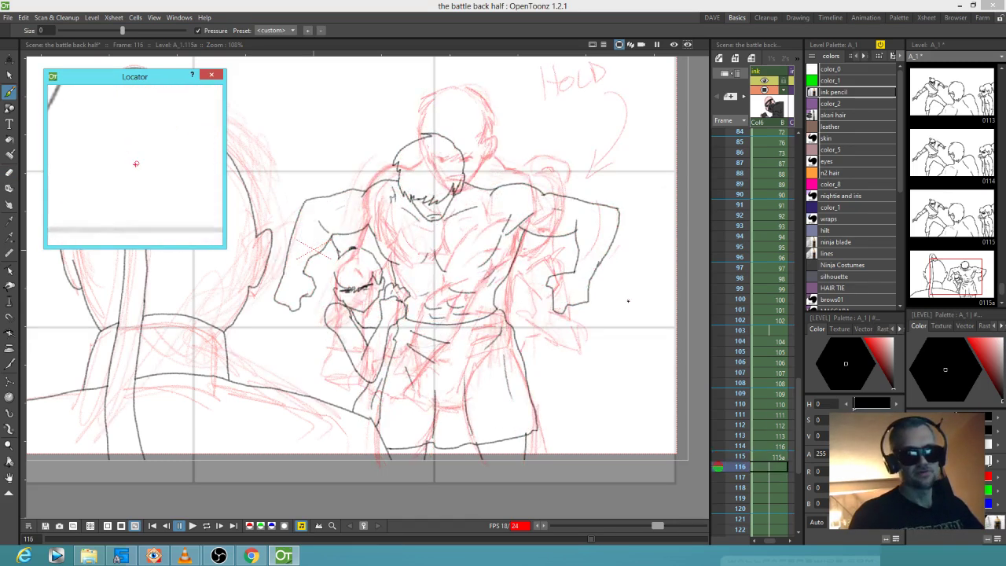
left_click(635, 299)
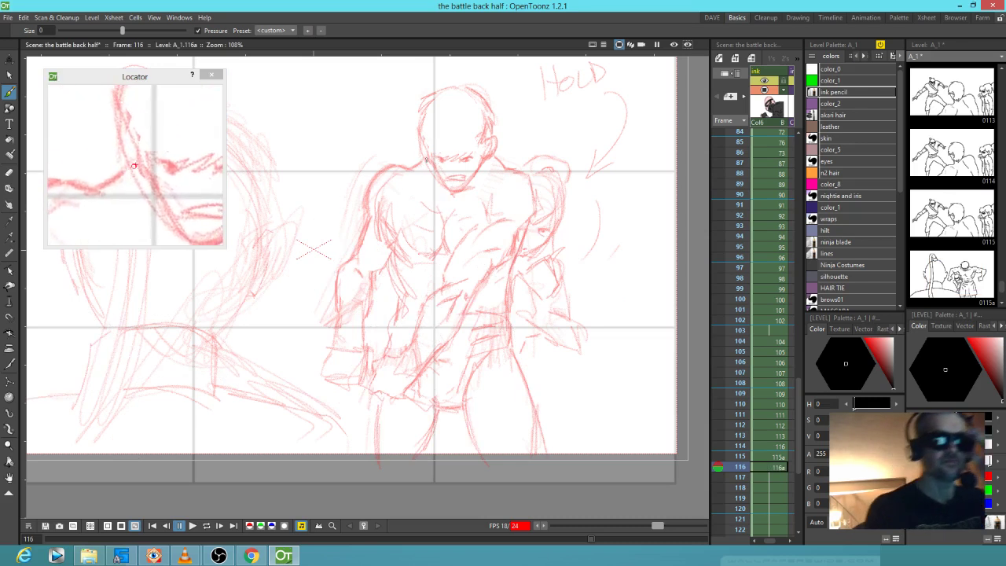
mouse_move(419, 163)
left_mouse_down()
mouse_move(363, 209)
mouse_move(366, 228)
mouse_move(334, 286)
mouse_move(327, 381)
mouse_move(355, 389)
mouse_move(373, 365)
mouse_move(359, 331)
mouse_move(396, 249)
mouse_move(397, 263)
mouse_move(425, 264)
left_mouse_up()
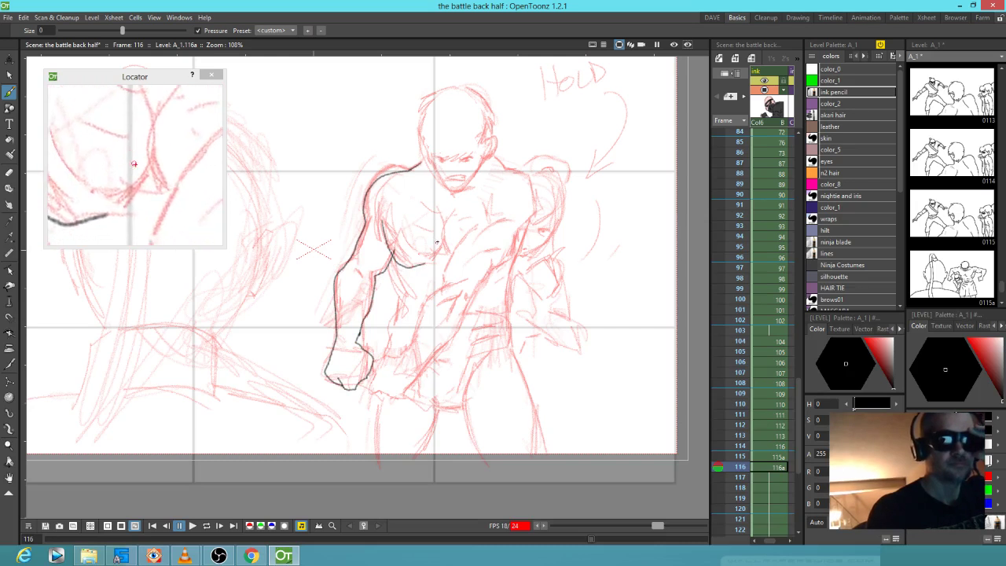
key("ctrl+z")
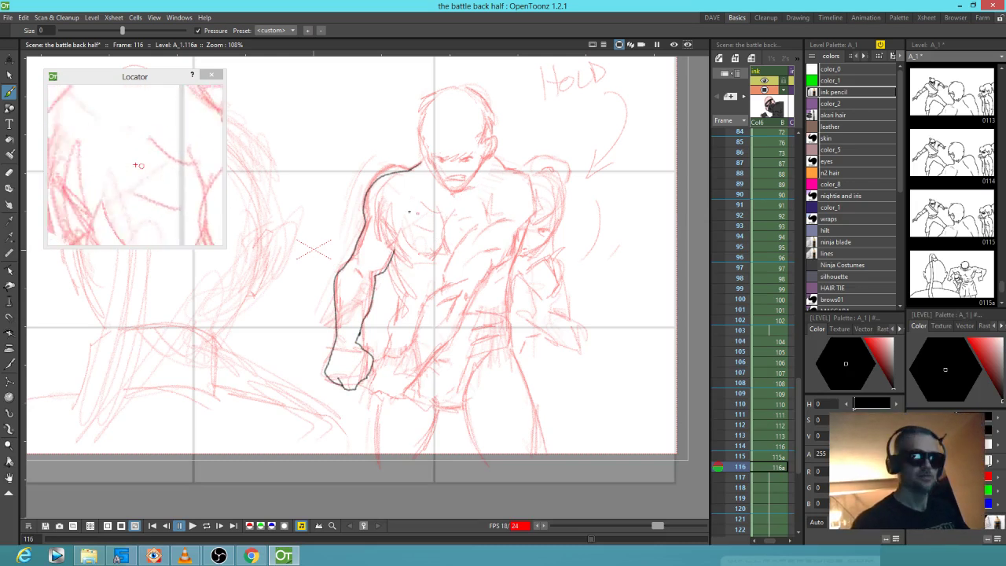
Ink the fighter's chest muscles, his other shoulder, and the arm crossing the torso down to its fist
left_click_drag(386, 233, 420, 263)
mouse_move(425, 198)
left_mouse_down()
mouse_move(438, 220)
mouse_move(422, 221)
mouse_move(420, 250)
left_mouse_up()
left_click_drag(475, 199, 453, 217)
mouse_move(462, 222)
left_mouse_down()
mouse_move(400, 360)
mouse_move(372, 363)
mouse_move(373, 389)
mouse_move(393, 393)
mouse_move(411, 379)
mouse_move(489, 273)
mouse_move(524, 246)
mouse_move(533, 191)
mouse_move(489, 161)
left_mouse_up()
mouse_move(488, 196)
left_mouse_down()
mouse_move(493, 221)
mouse_move(523, 212)
mouse_move(501, 188)
mouse_move(490, 252)
mouse_move(446, 259)
left_mouse_up()
mouse_move(437, 251)
left_mouse_down()
mouse_move(389, 265)
mouse_move(404, 320)
mouse_move(436, 309)
mouse_move(404, 318)
mouse_move(382, 358)
left_mouse_up()
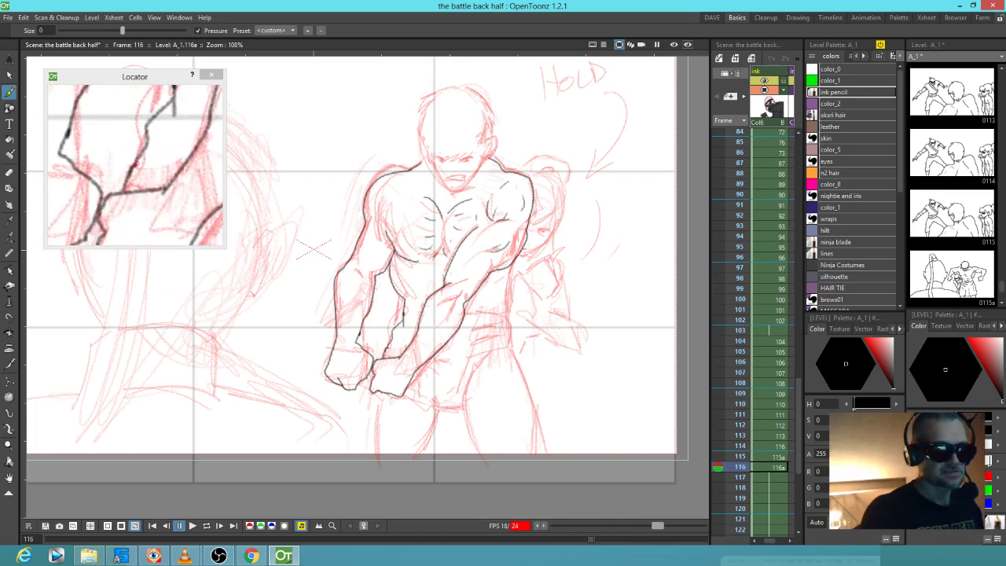
Ink the outline of the fighter's shorts with the hem and waistband, and add the fabric creases
mouse_move(372, 392)
left_mouse_down()
mouse_move(364, 424)
mouse_move(395, 450)
mouse_move(520, 441)
mouse_move(551, 416)
mouse_move(508, 305)
mouse_move(505, 269)
left_mouse_up()
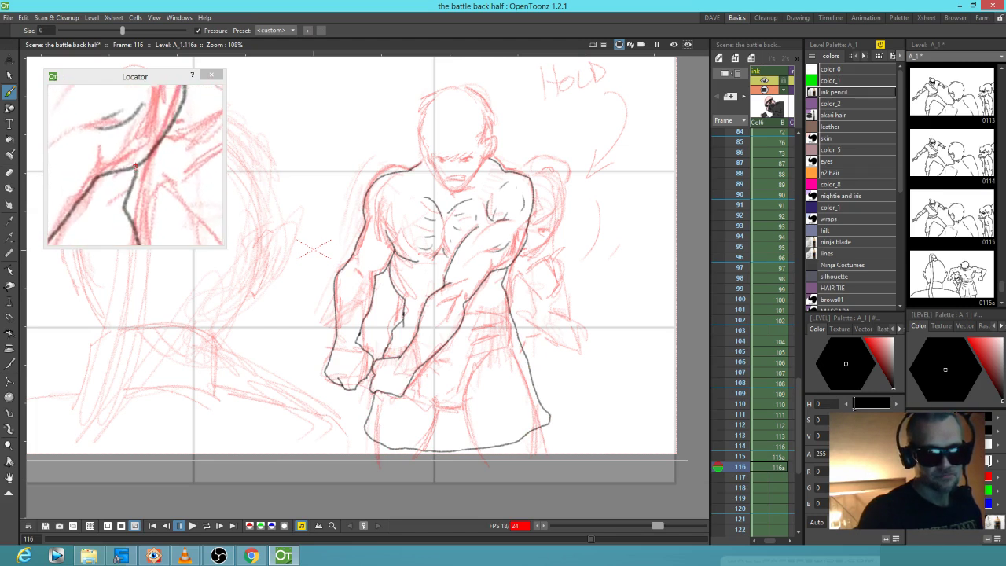
left_click_drag(498, 298, 472, 311)
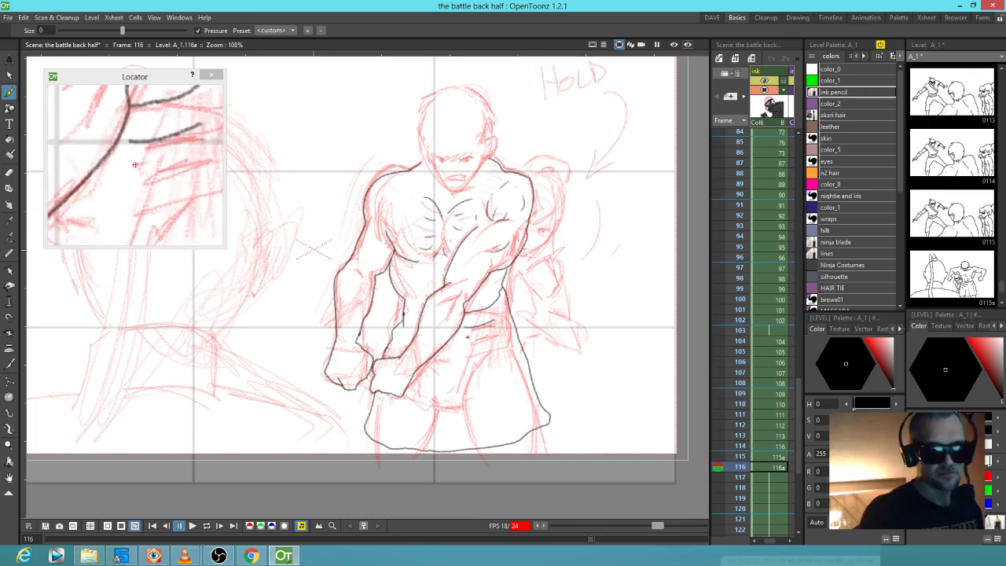
mouse_move(470, 360)
left_mouse_down()
mouse_move(510, 377)
mouse_move(489, 423)
left_mouse_up()
mouse_move(443, 379)
left_mouse_down()
mouse_move(465, 399)
mouse_move(446, 404)
left_mouse_up()
mouse_move(404, 319)
left_mouse_down()
mouse_move(393, 330)
mouse_move(404, 342)
left_mouse_up()
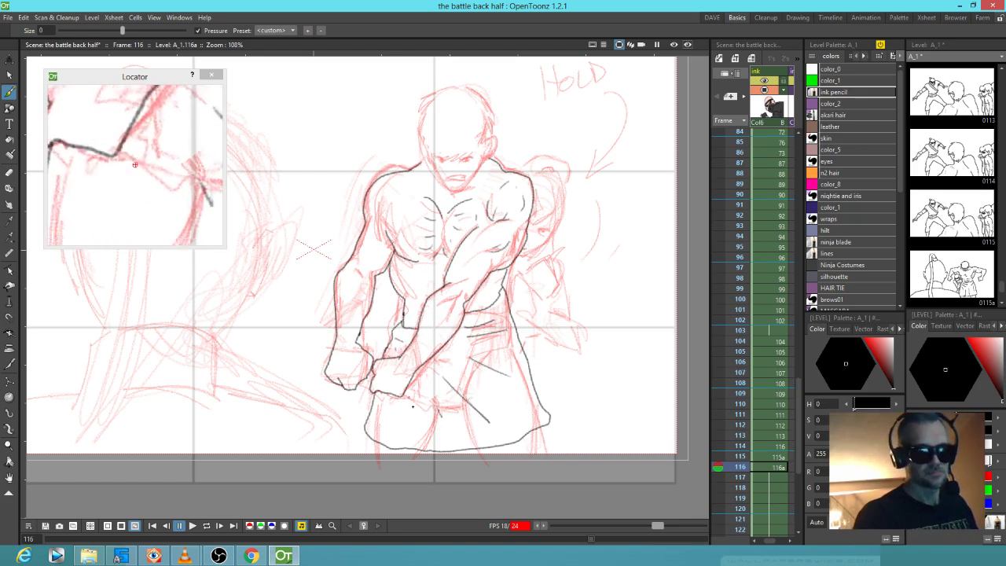
left_click_drag(408, 398, 423, 428)
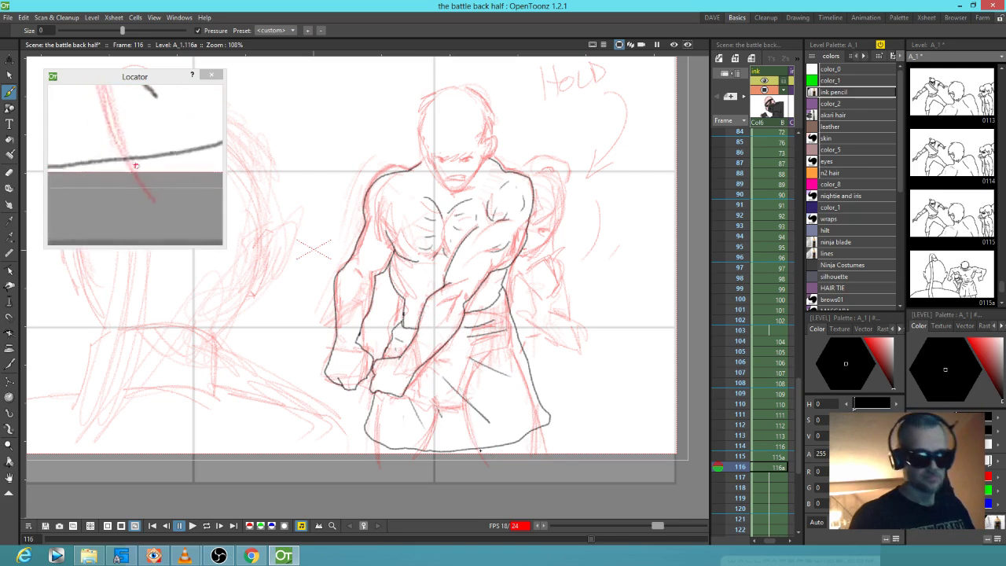
Ink short leg lines below the hem of the fighter's shorts, down to the edge of the frame
left_click_drag(479, 452, 483, 461)
left_click_drag(541, 428, 546, 457)
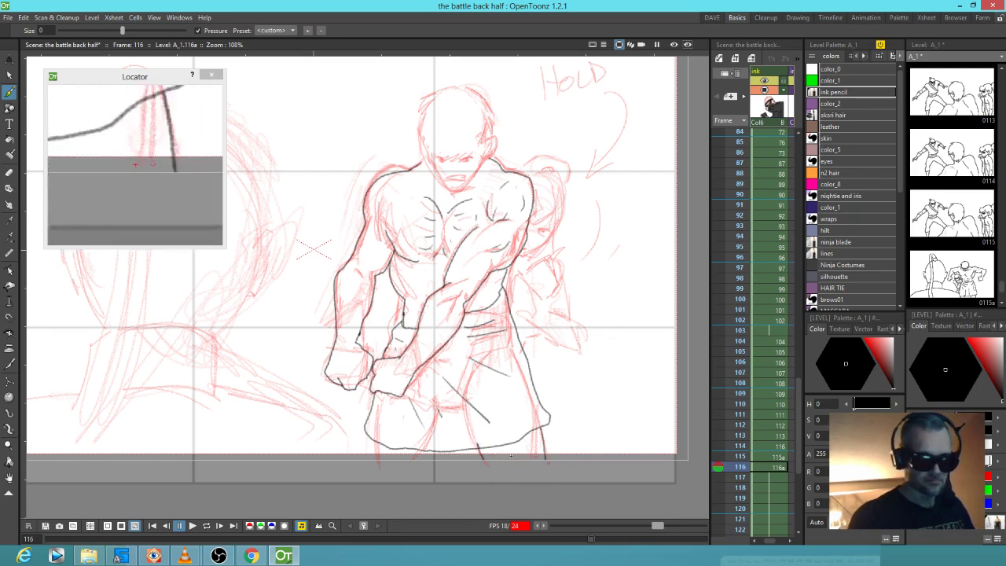
left_click_drag(374, 438, 378, 461)
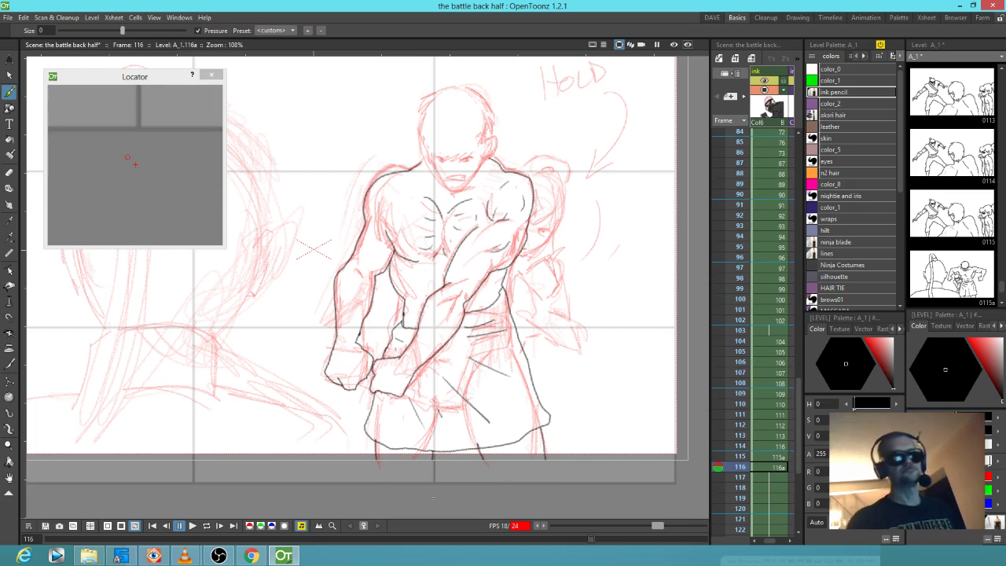
Compare with the previous frame and ink the fighter's spiky hair, jagged fringe, ear and jaw on frame 116
left_click_drag(482, 233, 469, 335)
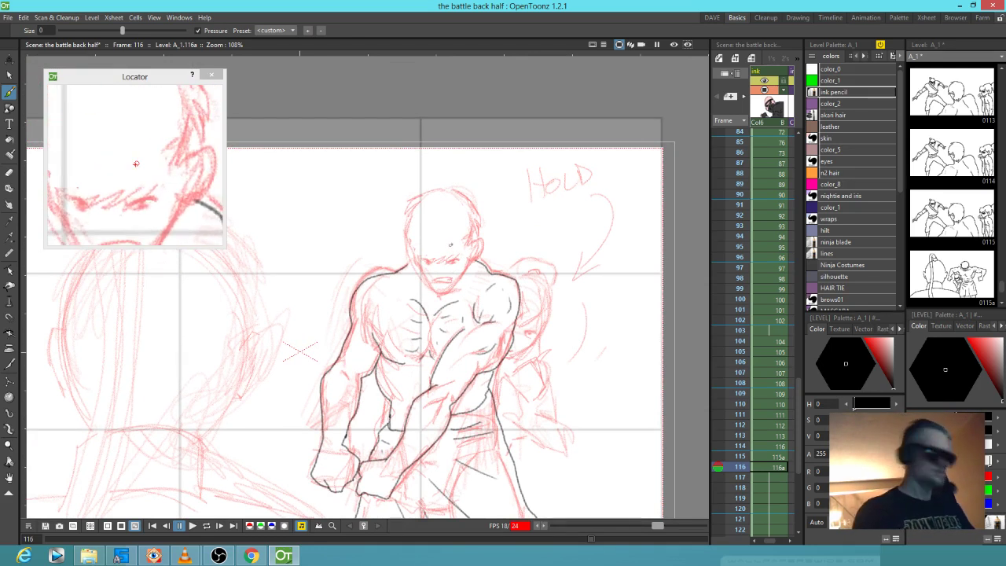
key("comma")
key("period")
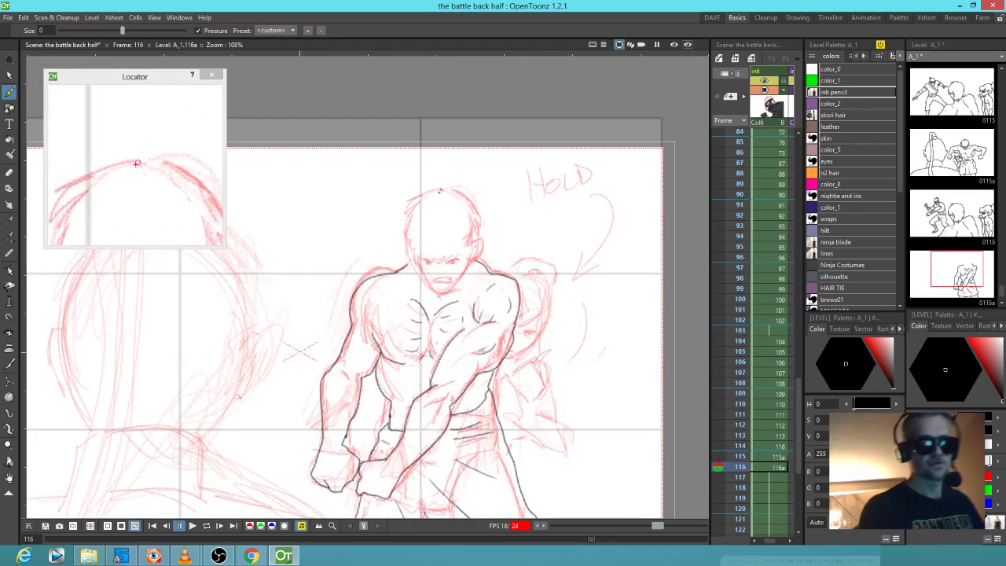
mouse_move(415, 193)
left_mouse_down()
mouse_move(406, 254)
mouse_move(442, 256)
mouse_move(436, 268)
mouse_move(467, 250)
left_mouse_up()
mouse_move(440, 187)
left_mouse_down()
mouse_move(477, 204)
mouse_move(482, 246)
mouse_move(430, 288)
mouse_move(437, 298)
mouse_move(471, 276)
left_mouse_up()
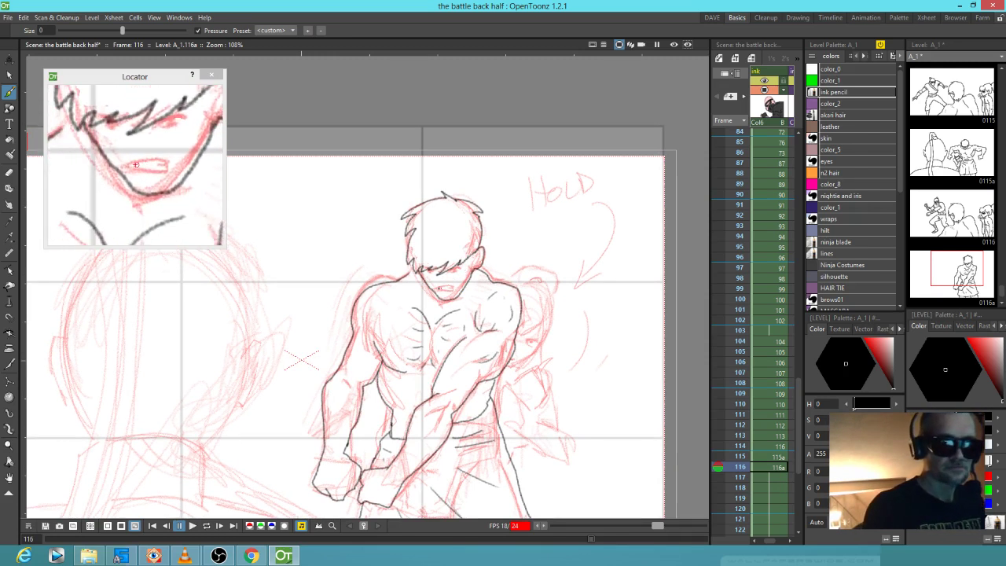
Ink the fighter's snarling mouth and narrowed eyes beneath the fringe
left_click_drag(441, 288, 456, 287)
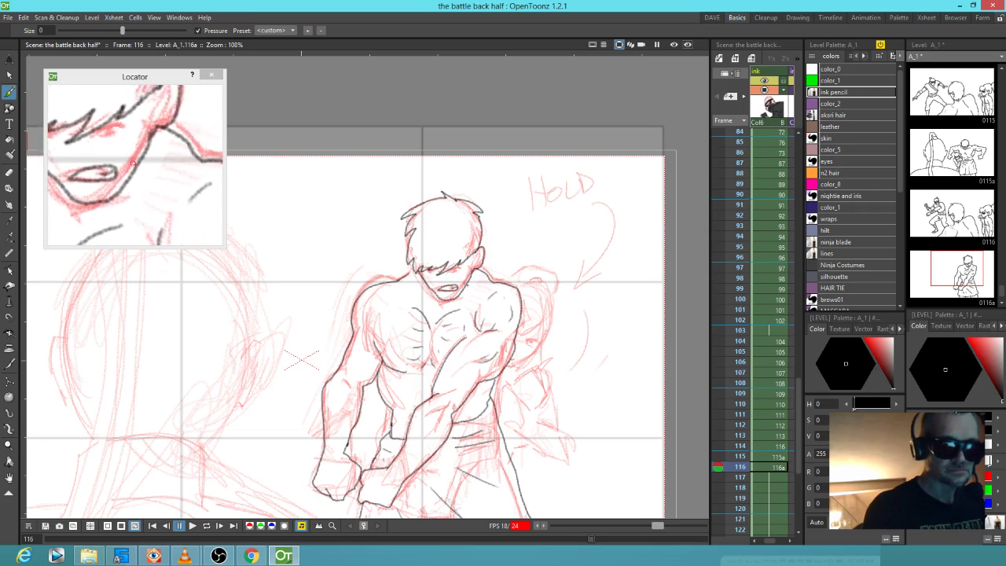
left_click_drag(452, 270, 465, 268)
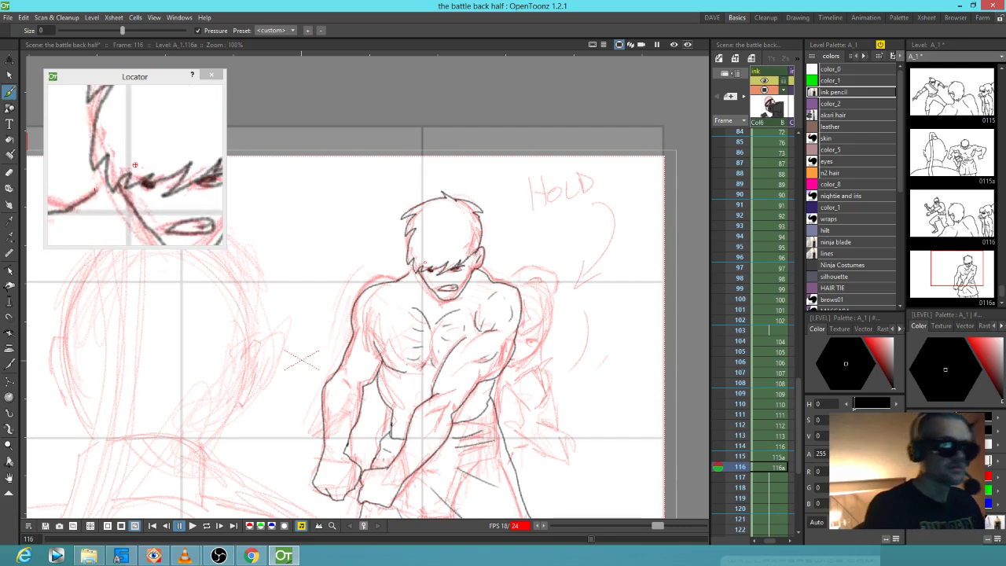
left_click(102, 187)
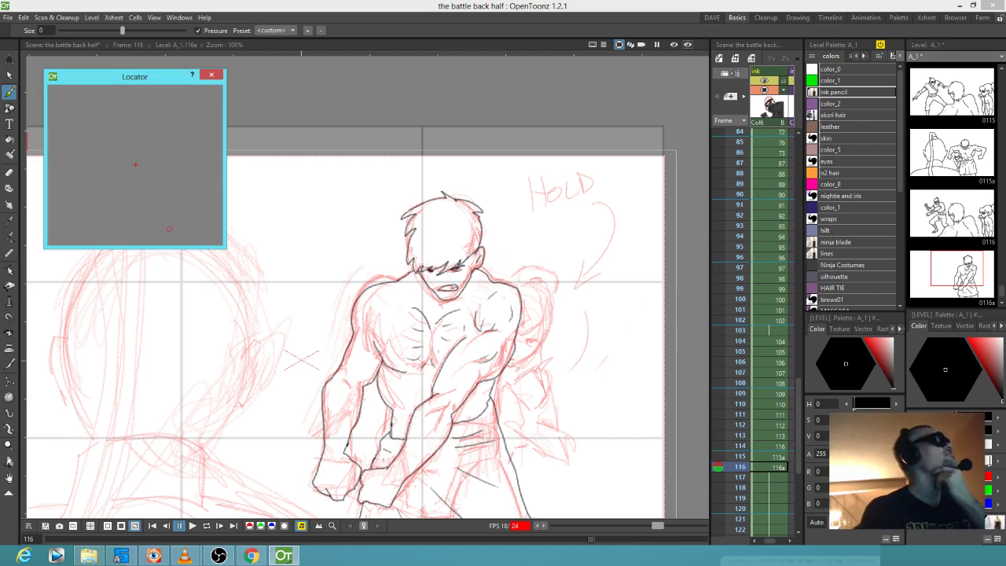
Ink the hair, jagged fringe, face outline and narrowed eye of the smaller figure peering out behind the fighter on frame 116
left_click(252, 556)
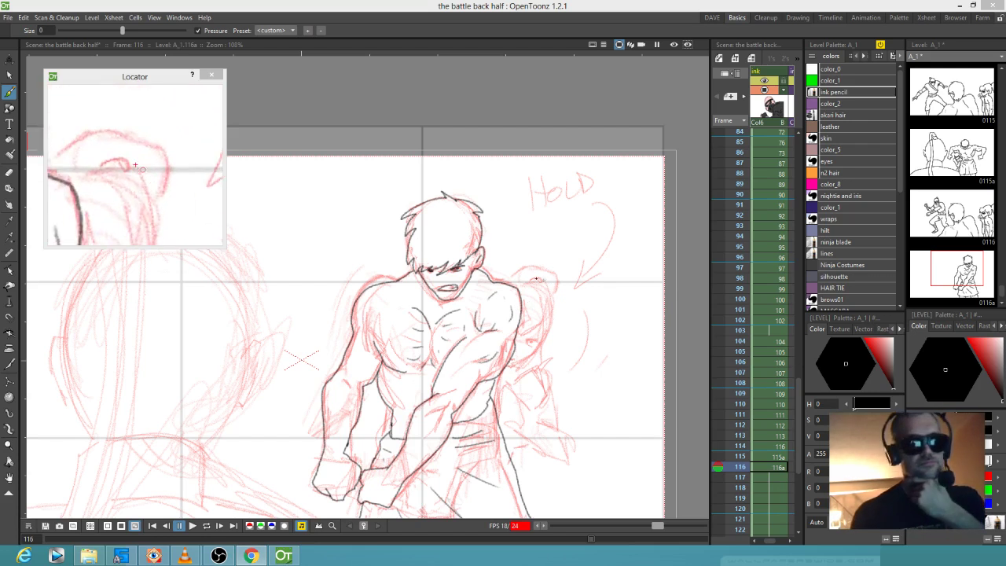
mouse_move(509, 284)
left_mouse_down()
mouse_move(538, 265)
mouse_move(557, 276)
mouse_move(549, 333)
mouse_move(542, 343)
mouse_move(519, 330)
left_mouse_up()
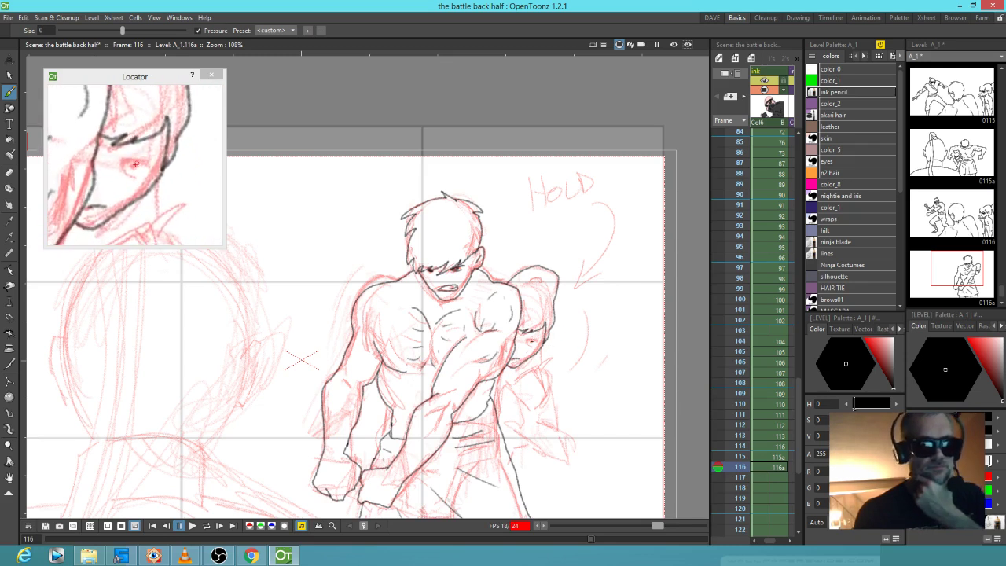
left_click_drag(95, 193, 138, 181)
mouse_move(540, 338)
left_mouse_down()
mouse_move(526, 341)
mouse_move(539, 340)
left_mouse_up()
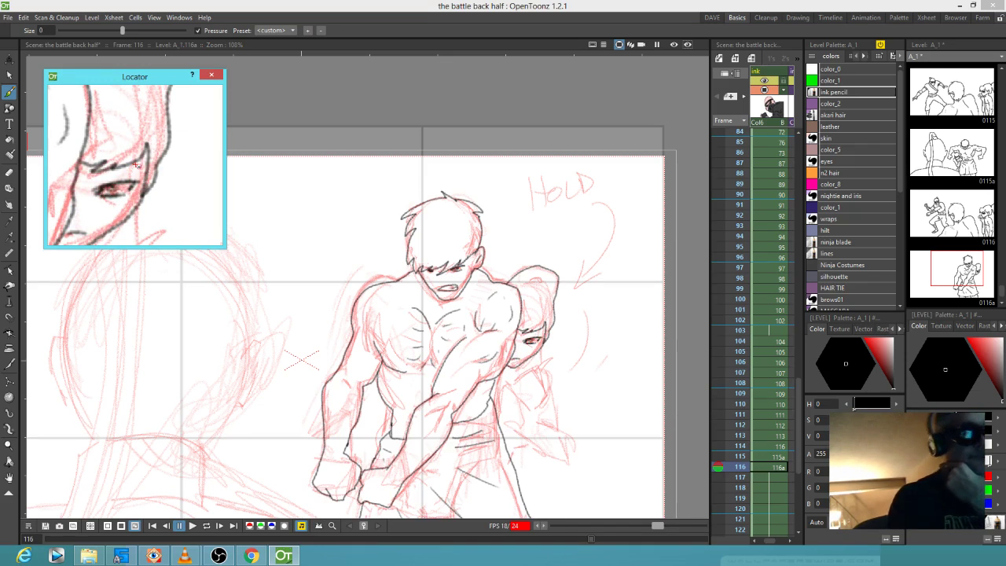
left_click_drag(522, 341, 539, 339)
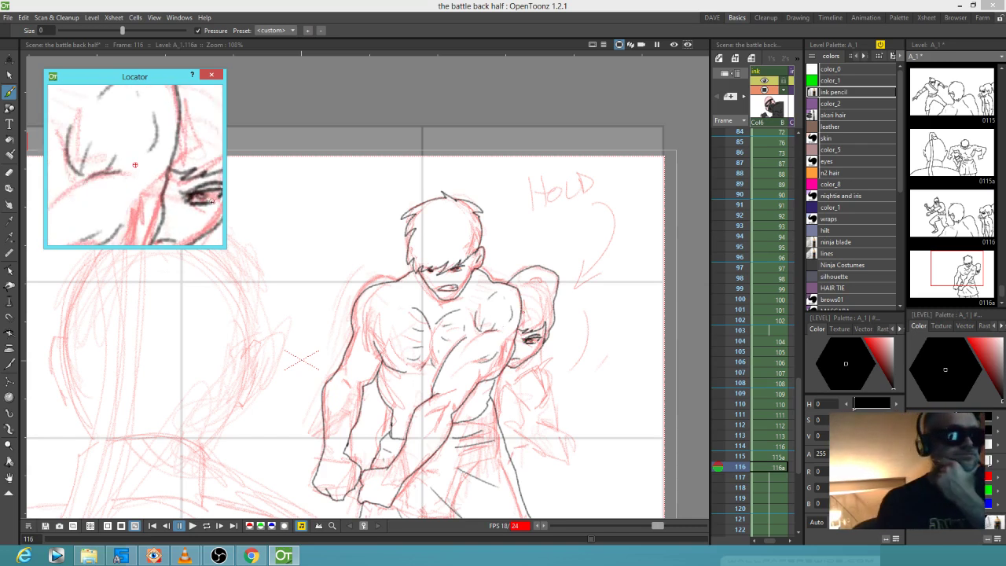
left_click(538, 352)
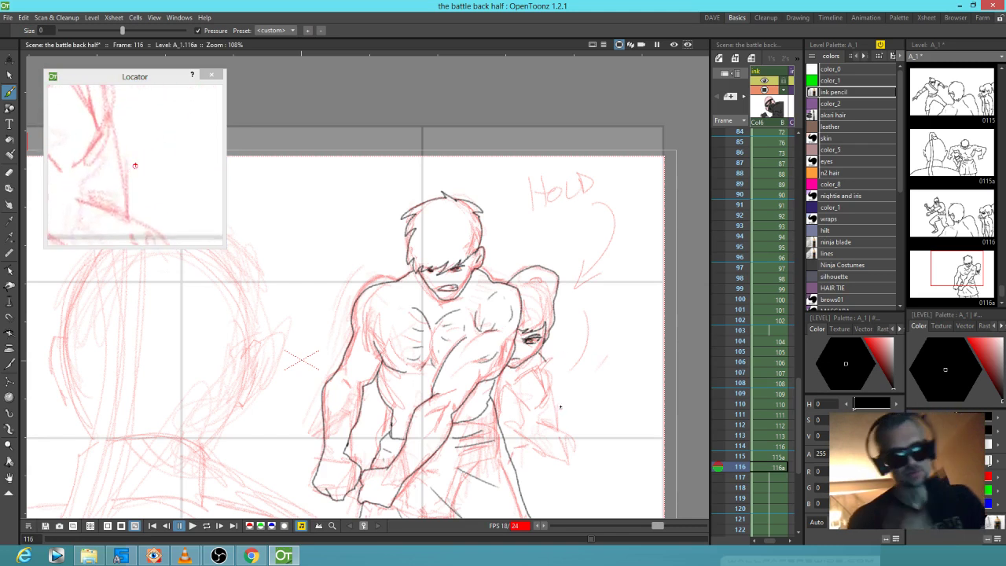
Ink the smaller figure's clenched fist and forearm, and the fingers of the other hand below the chin
left_click_drag(559, 396, 558, 369)
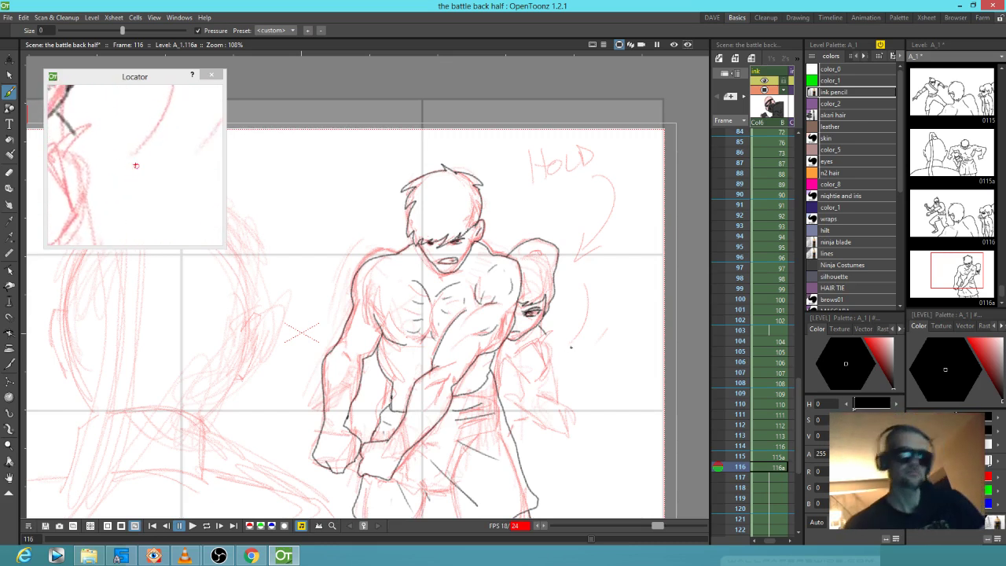
mouse_move(540, 366)
left_mouse_down()
mouse_move(536, 344)
mouse_move(518, 345)
left_mouse_up()
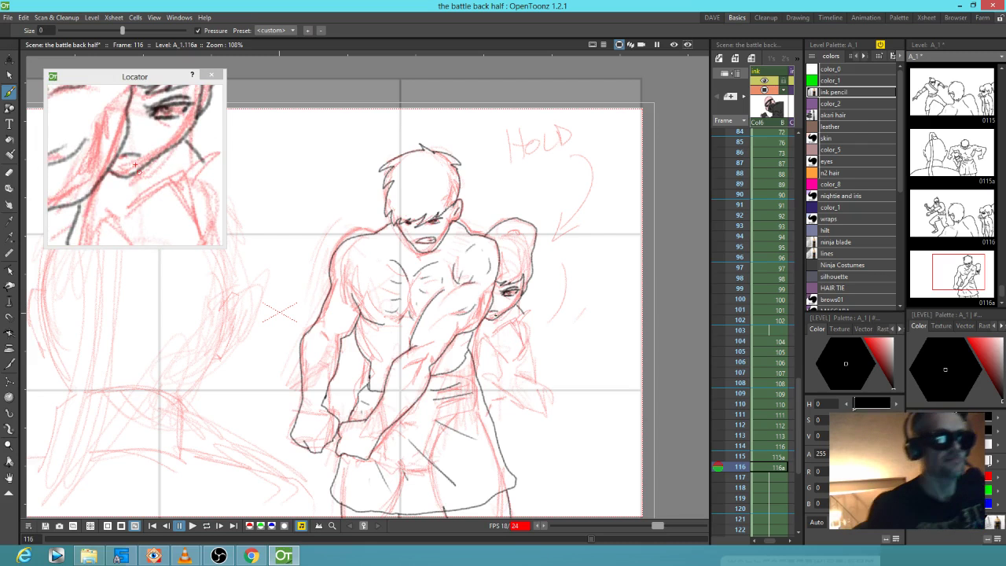
mouse_move(161, 188)
left_mouse_down()
mouse_move(174, 182)
mouse_move(181, 201)
mouse_move(153, 193)
mouse_move(119, 223)
left_mouse_up()
mouse_move(488, 336)
left_mouse_down()
mouse_move(504, 323)
mouse_move(506, 340)
left_mouse_up()
mouse_move(197, 210)
left_mouse_down()
mouse_move(209, 165)
mouse_move(198, 183)
mouse_move(202, 209)
mouse_move(157, 227)
left_mouse_up()
mouse_move(143, 165)
left_mouse_down()
mouse_move(132, 198)
mouse_move(95, 223)
left_mouse_up()
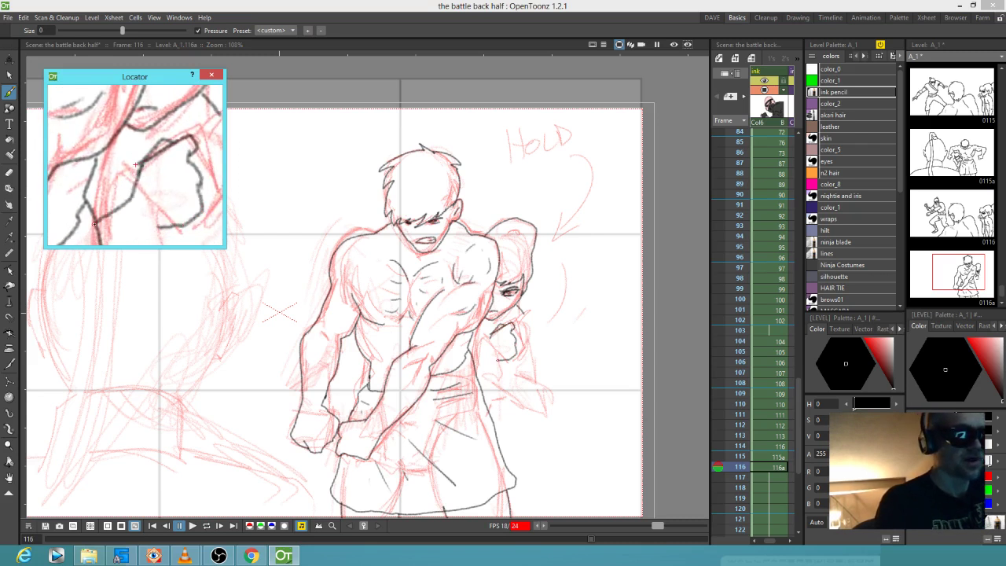
mouse_move(155, 229)
left_mouse_down()
mouse_move(177, 206)
mouse_move(192, 147)
mouse_move(125, 202)
left_mouse_up()
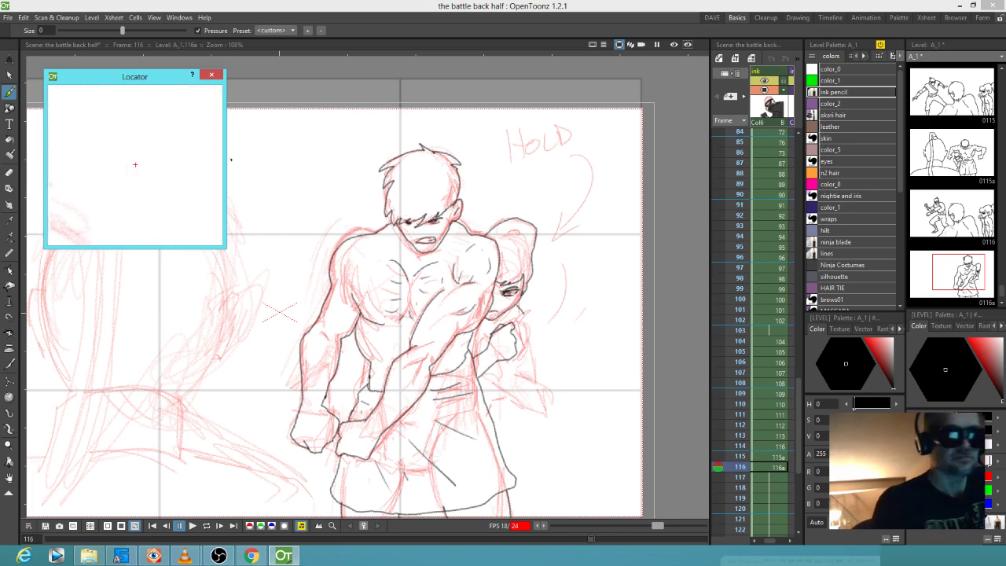
mouse_move(119, 162)
left_mouse_down()
mouse_move(123, 143)
mouse_move(155, 130)
mouse_move(188, 146)
mouse_move(159, 152)
left_mouse_up()
left_click_drag(513, 322, 531, 317)
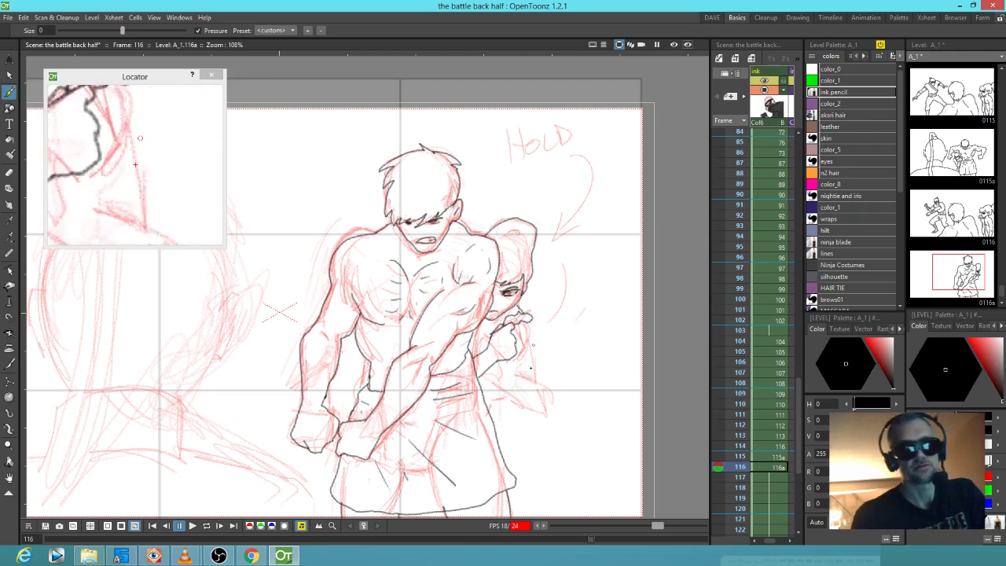
Ink the smaller figure's bent arm down to the elbow with its inner line, and the clothing edge beside the fighter's waist
left_click_drag(530, 324, 546, 419)
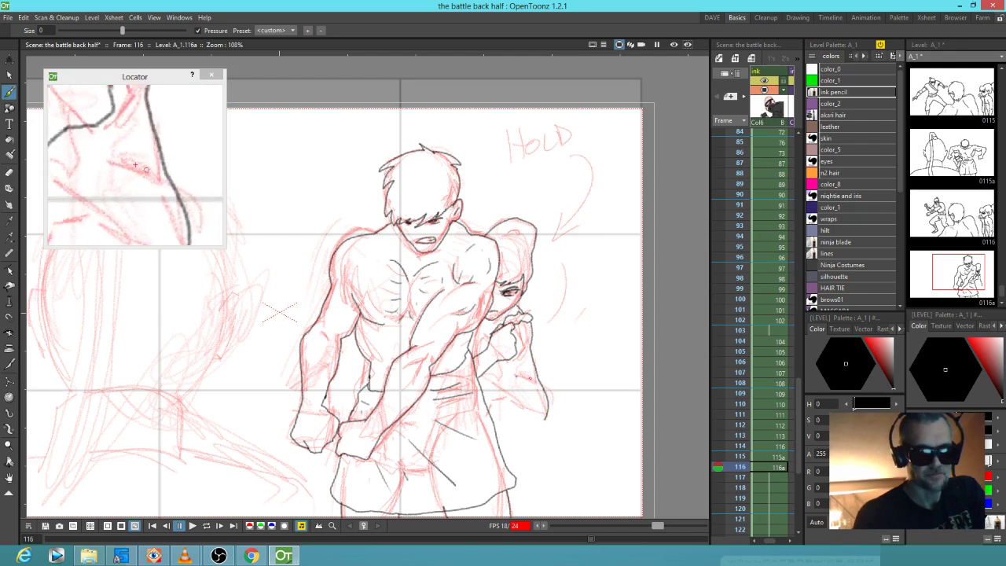
left_click_drag(511, 385, 502, 368)
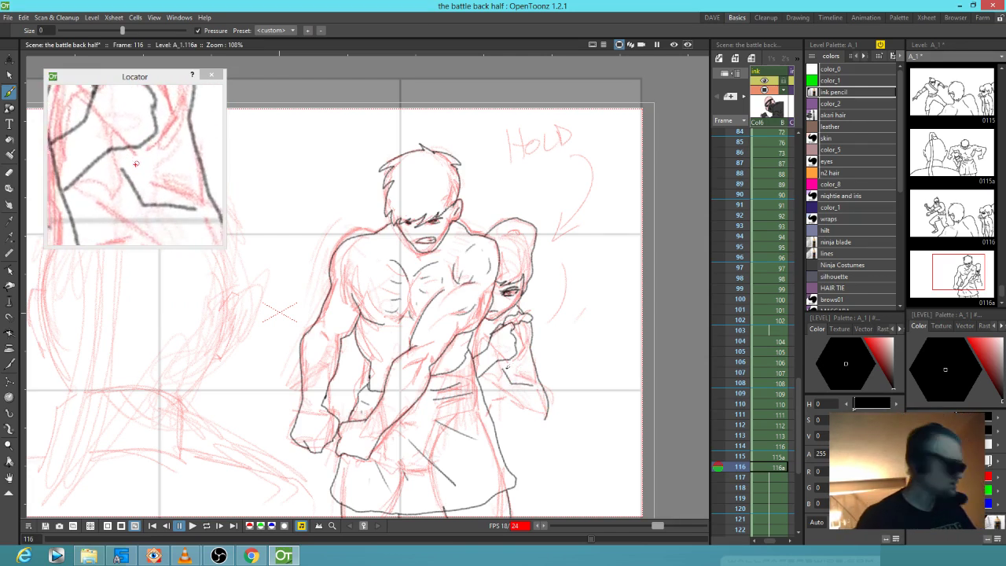
key("a")
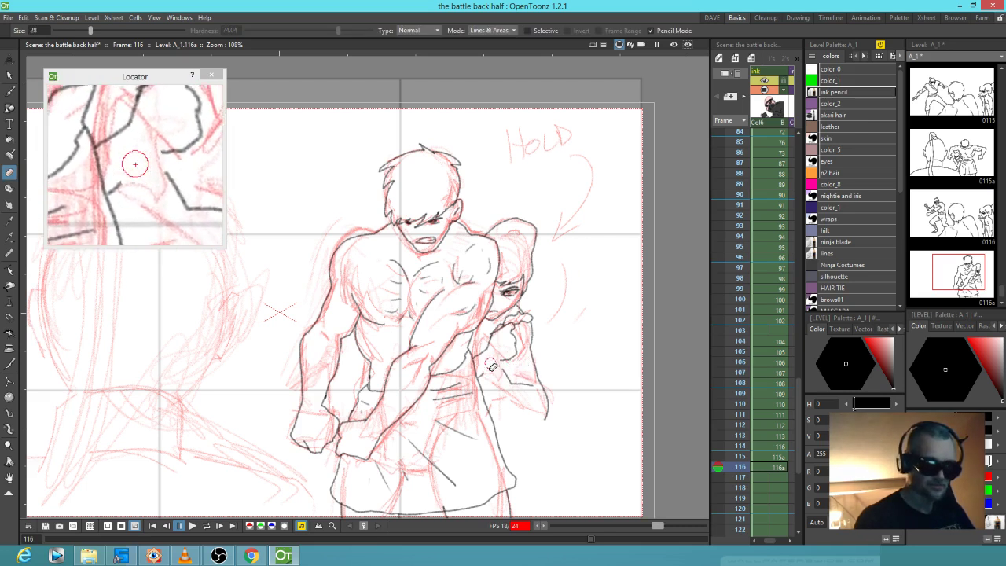
key("b")
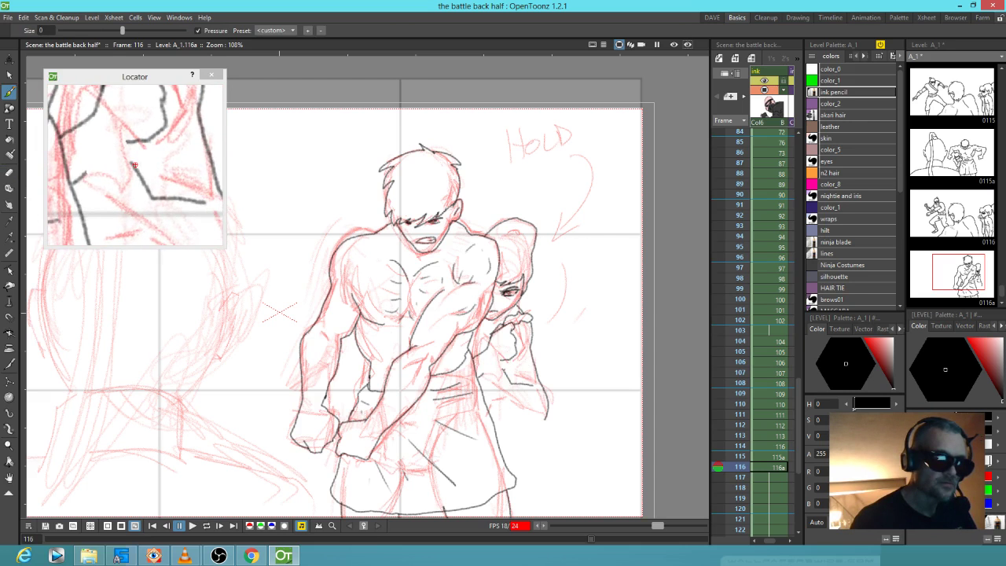
left_click_drag(475, 359, 484, 375)
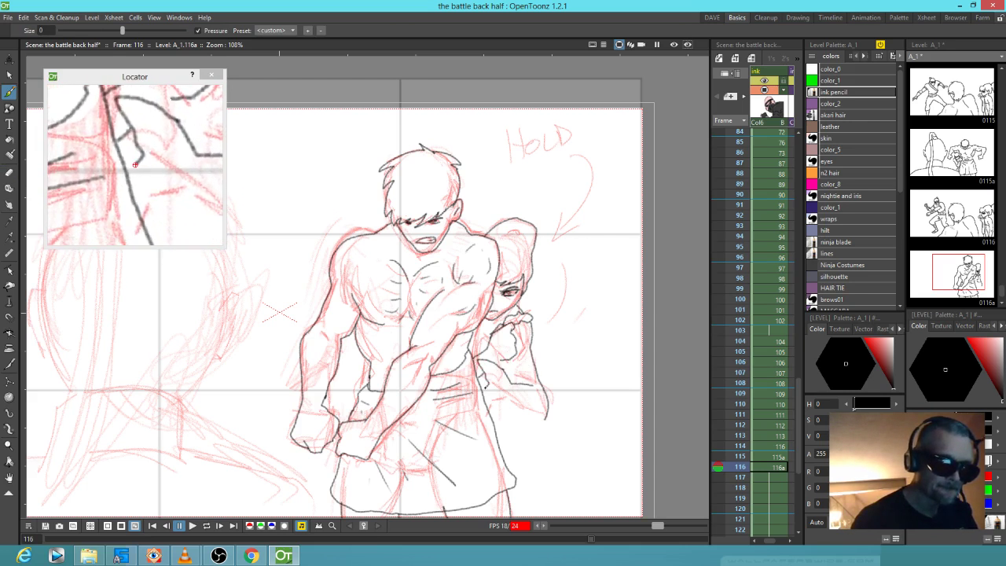
left_click_drag(489, 396, 534, 412)
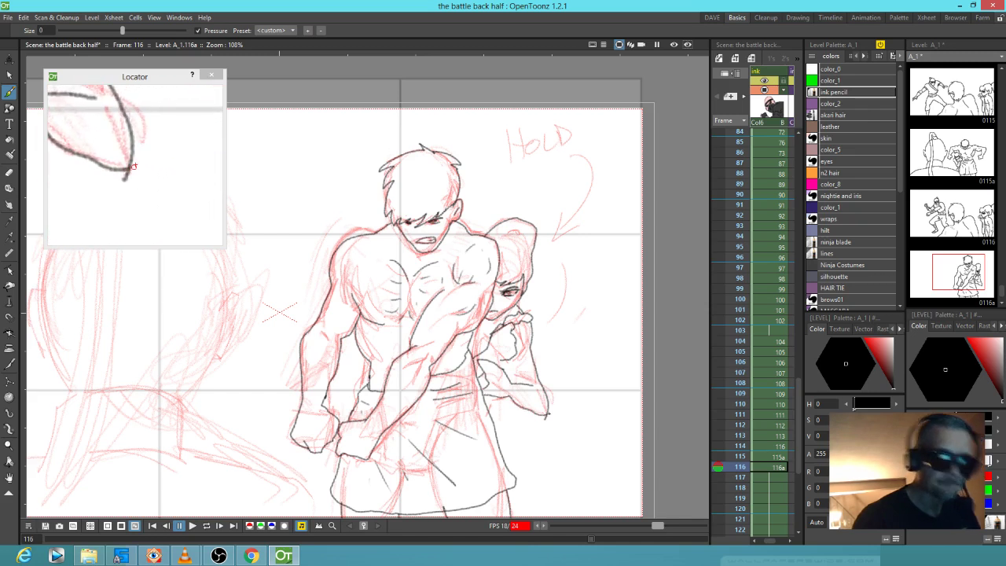
Erase the overshooting ends at the smaller figure's elbow, redraw its underside, and add crease lines between the arm and the torso
key("a")
left_click_drag(549, 423, 549, 421)
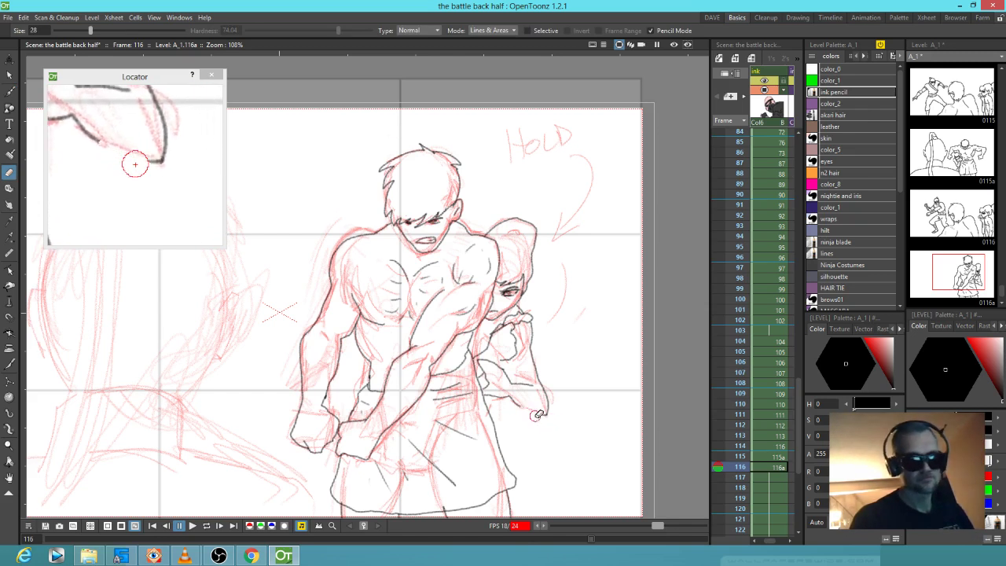
key("b")
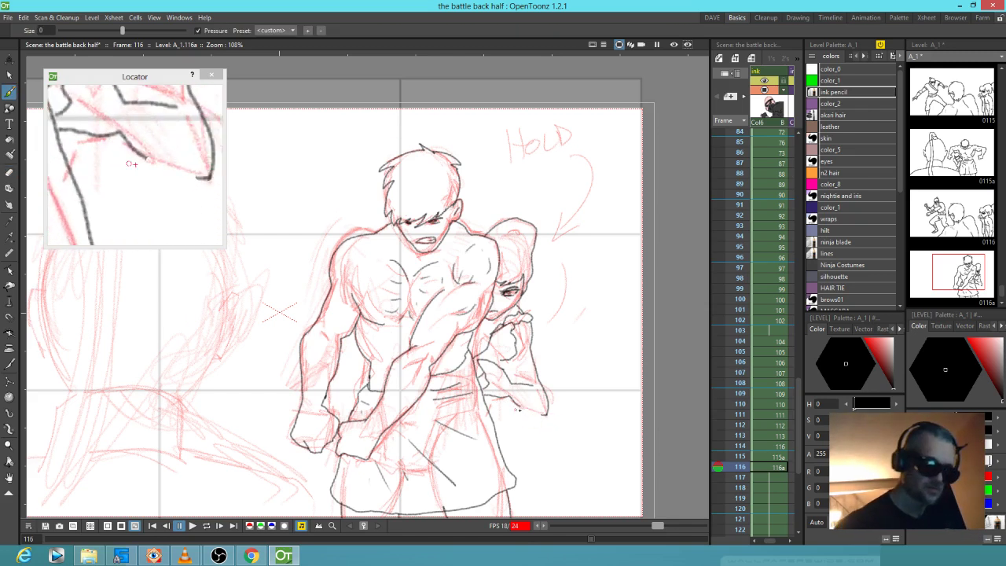
left_click_drag(515, 397, 538, 413)
key("a")
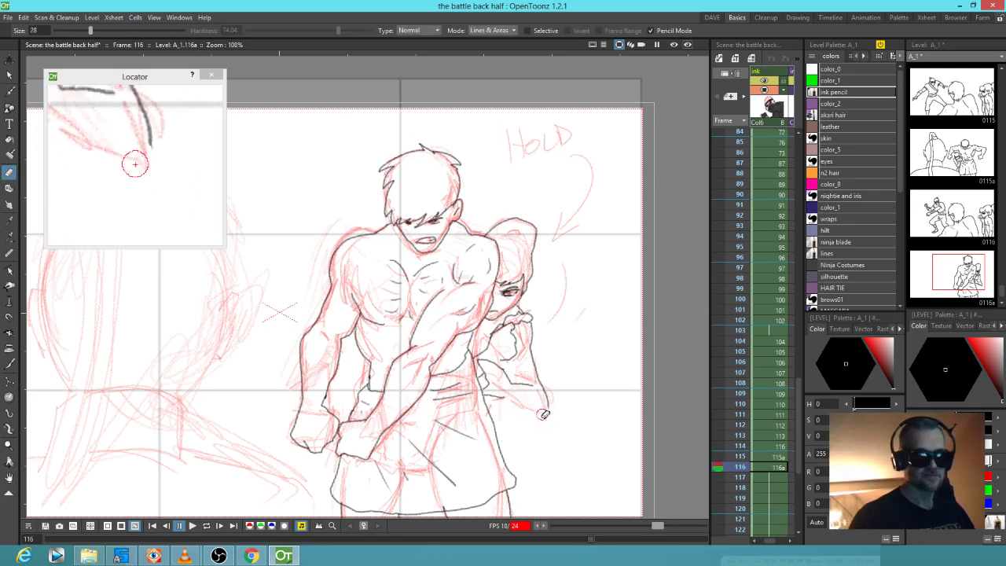
key("b")
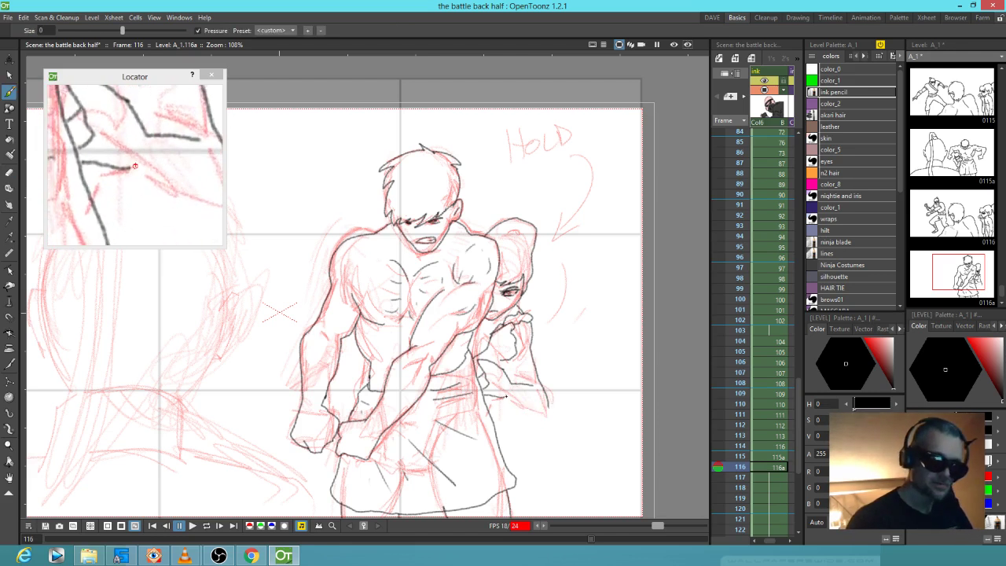
left_click_drag(510, 398, 522, 407)
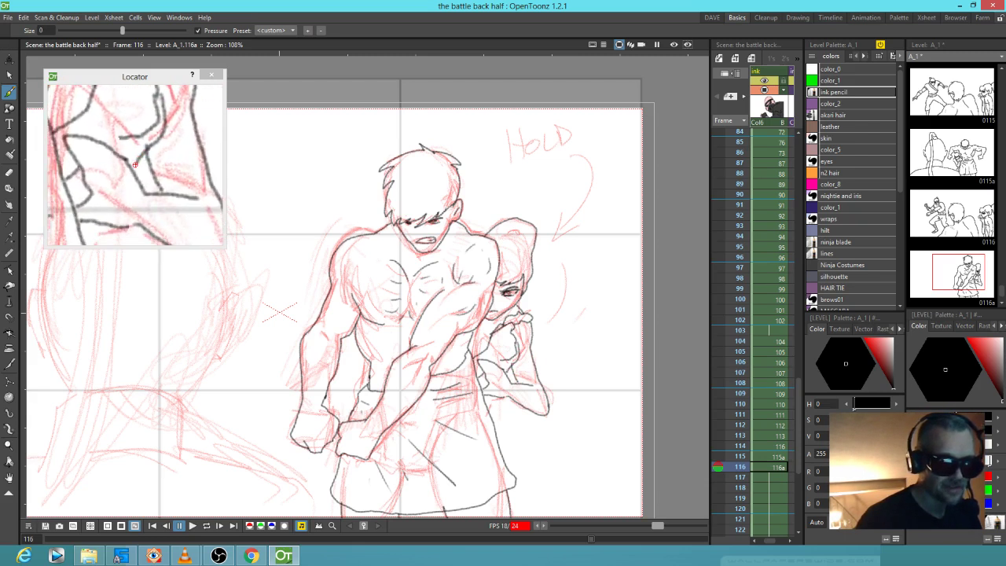
left_click_drag(497, 401, 491, 412)
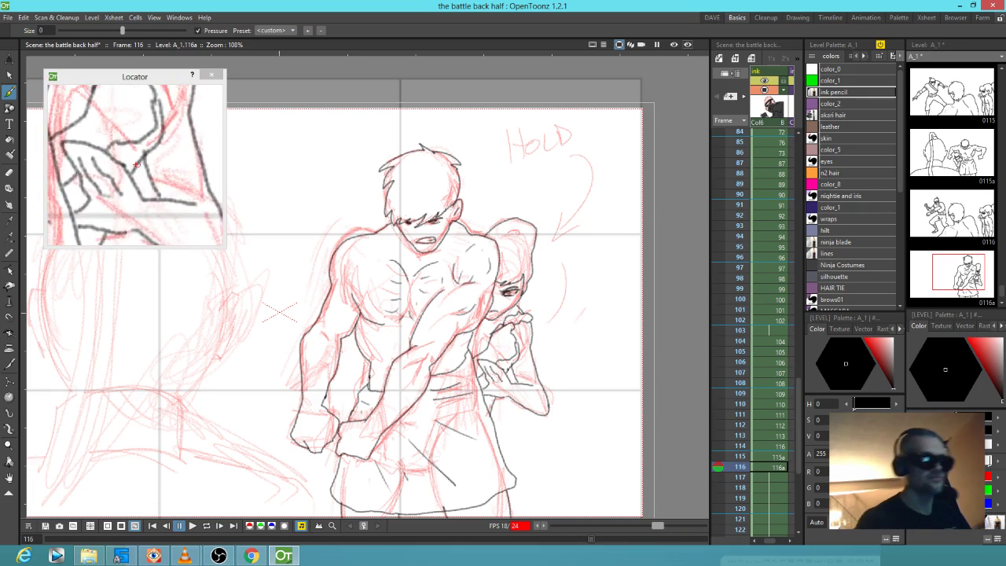
left_click(157, 194)
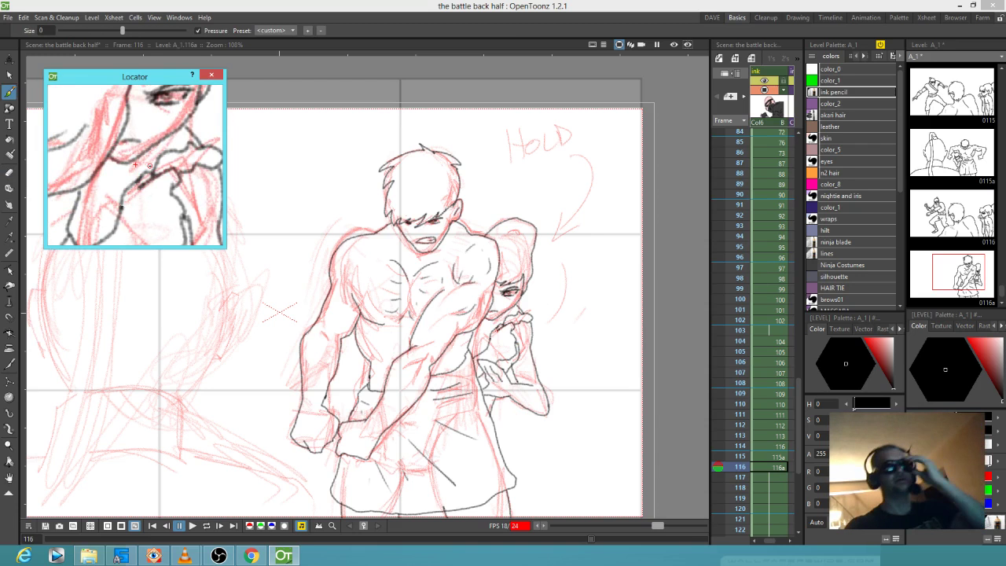
Copy the inked ponytailed head and shoulders of the foreground figure from frame 115 and paste them into frame 116
left_click_drag(386, 388, 503, 357)
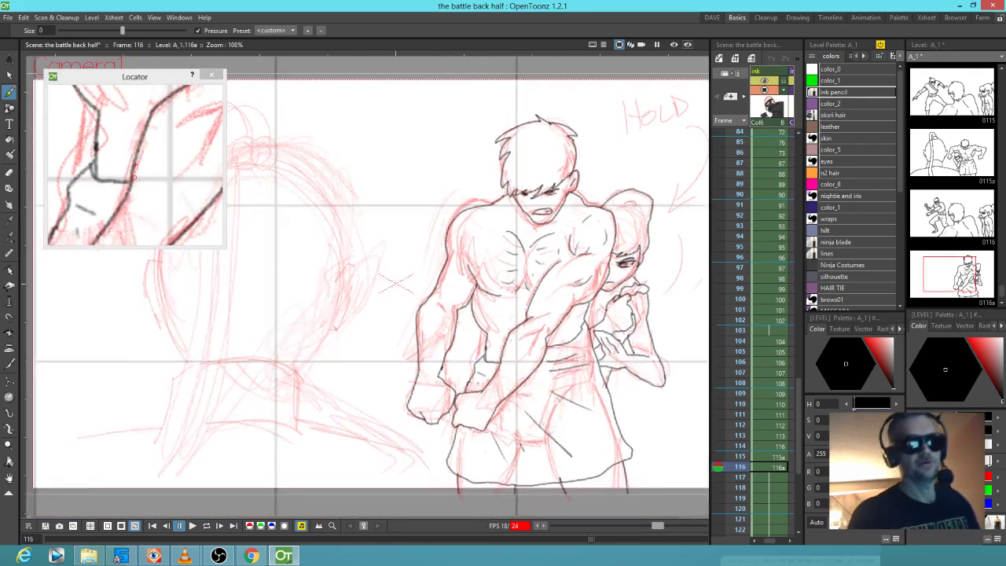
scroll(518, 418, "down", 2)
scroll(518, 419, "down", 2)
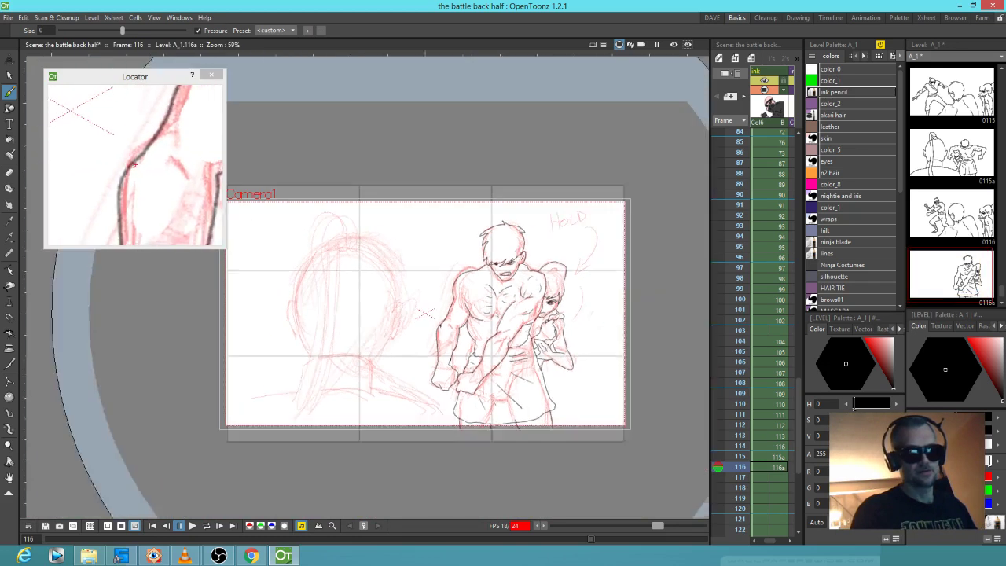
left_click_drag(438, 325, 432, 322)
key("Up")
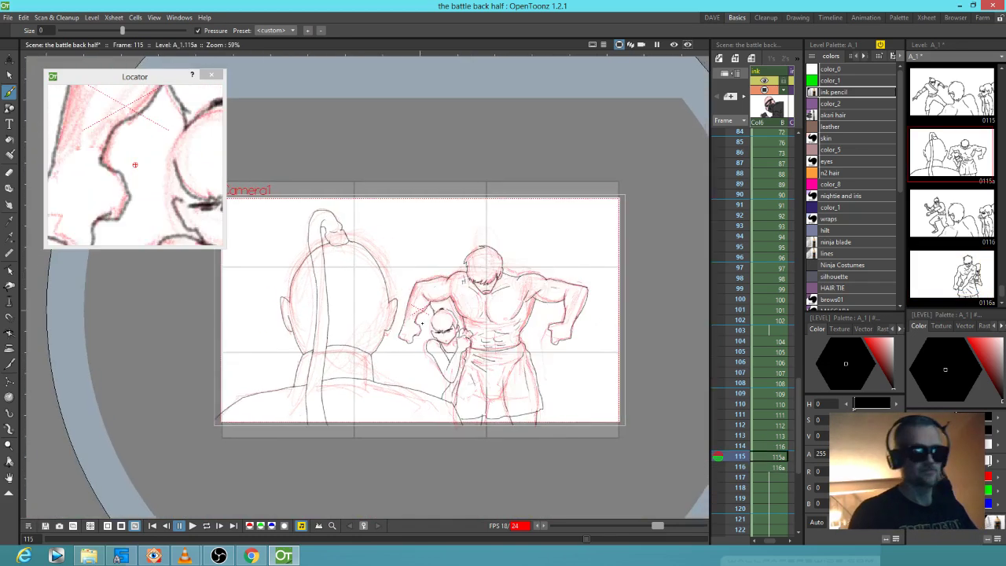
key("Down")
key("Up")
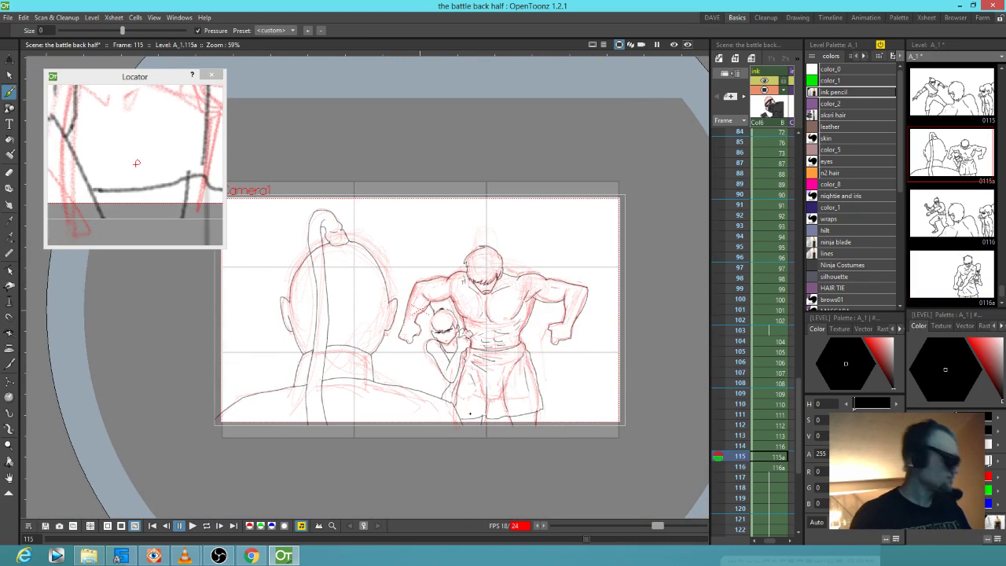
key("s")
mouse_move(404, 442)
left_mouse_down()
mouse_move(416, 405)
mouse_move(389, 349)
mouse_move(401, 300)
mouse_move(395, 256)
mouse_move(354, 206)
mouse_move(300, 206)
mouse_move(207, 353)
mouse_move(192, 454)
mouse_move(261, 505)
mouse_move(340, 496)
mouse_move(410, 441)
left_mouse_up()
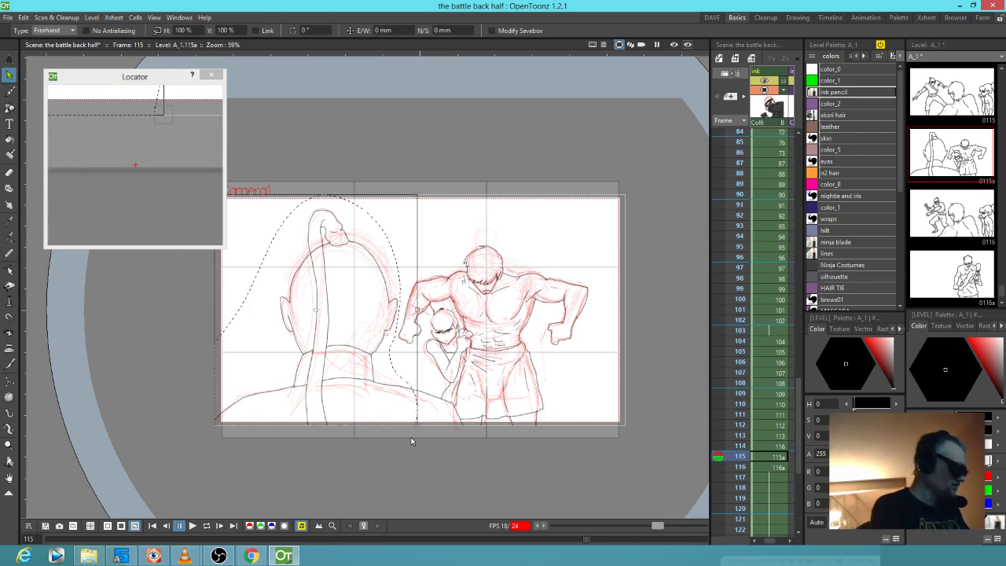
key(".")
key("ctrl+v")
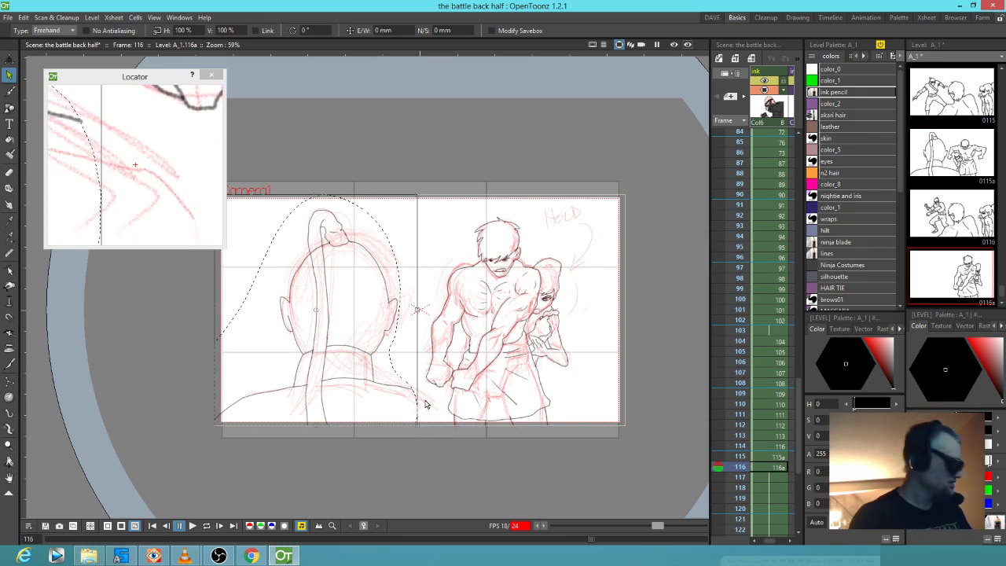
key("b")
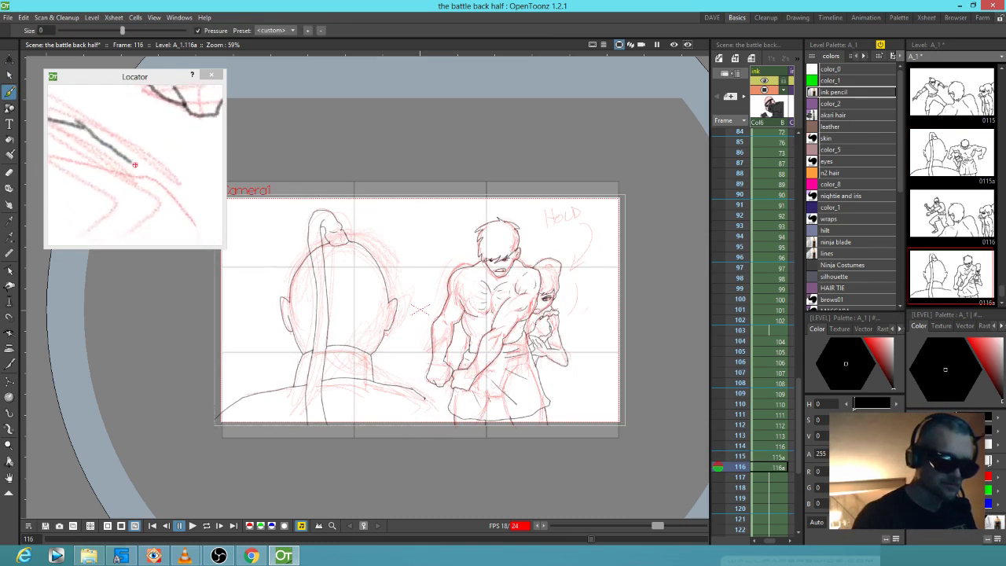
left_click_drag(433, 404, 444, 424)
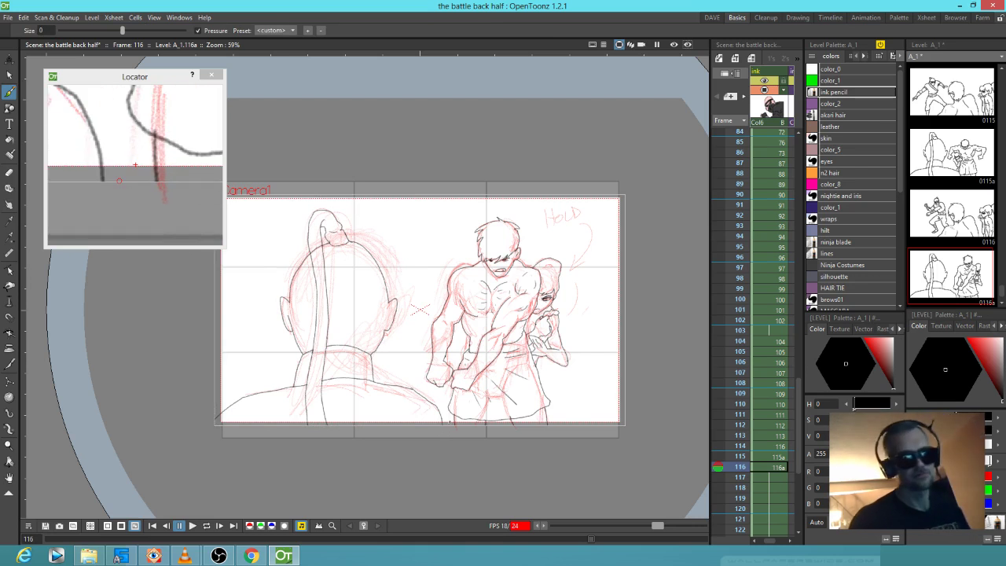
key("ctrl+z")
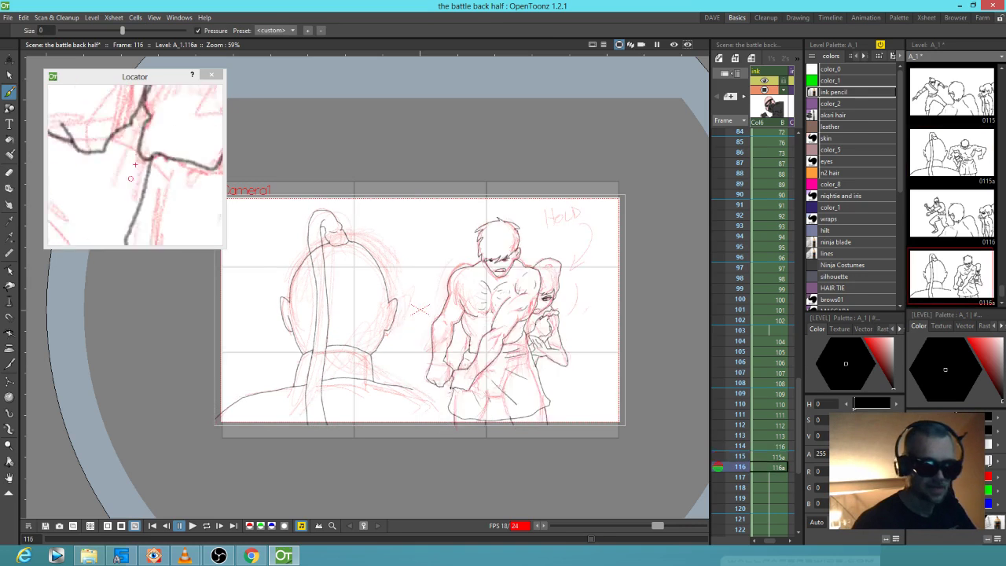
Erase the clothing line overlapping the foreground figure's shoulder, ink the shoulder down to the frame's lower edge, and erase its uneven middle section
key("e")
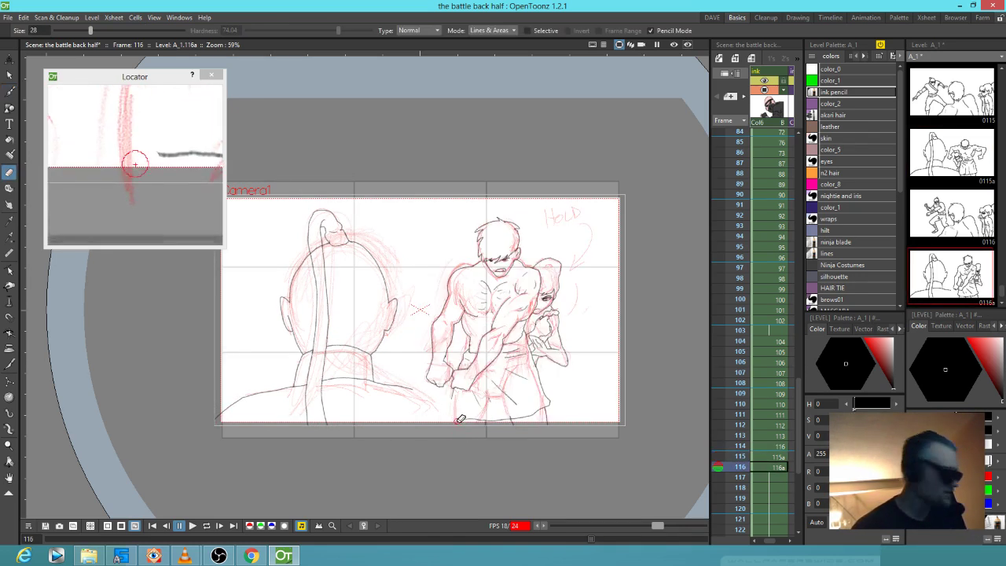
key("b")
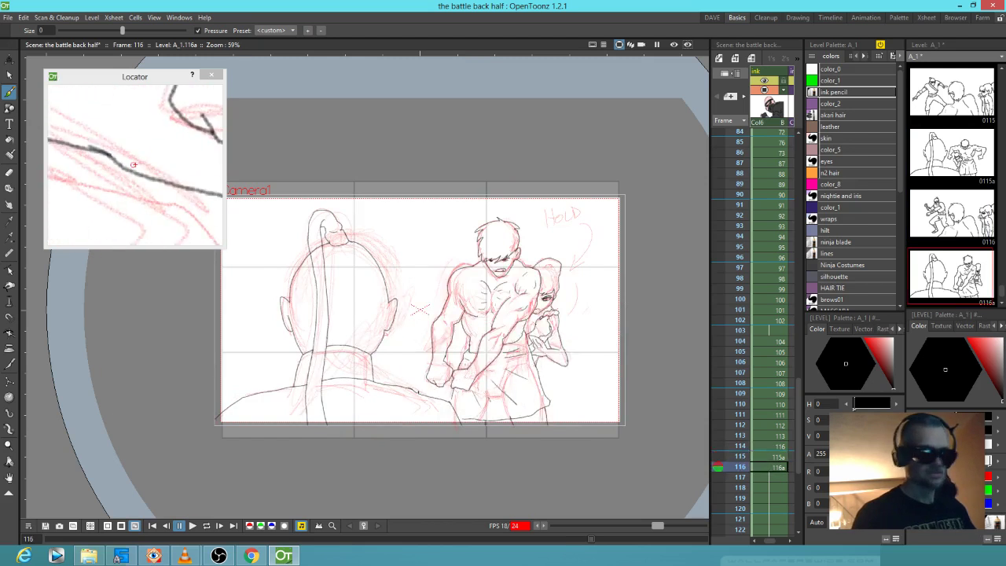
key("a")
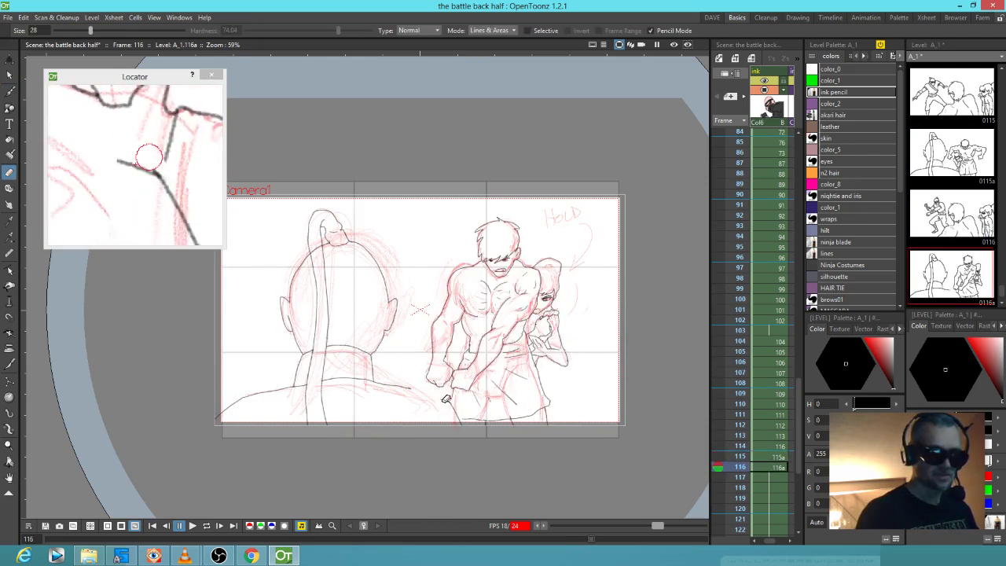
left_click_drag(412, 387, 406, 387)
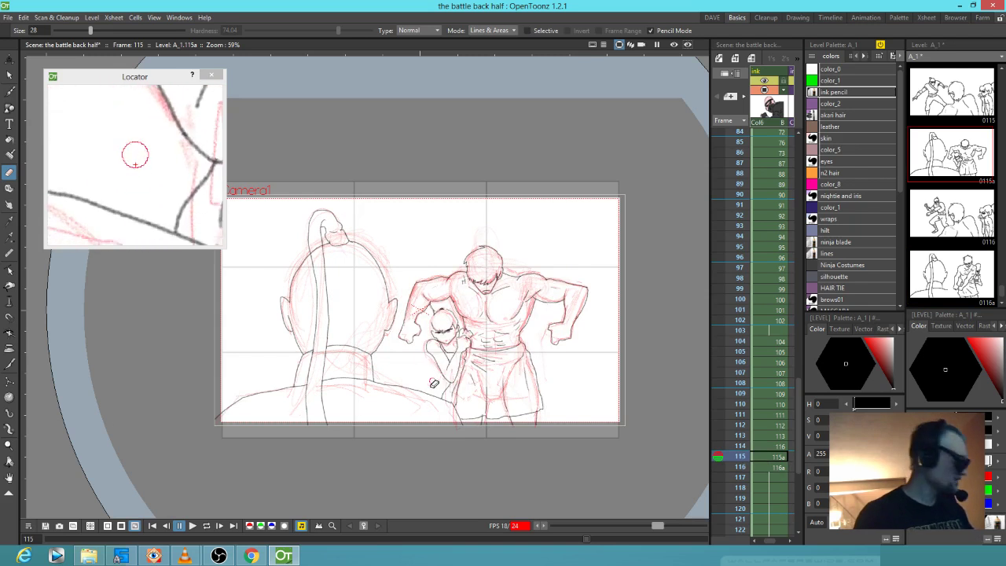
Copy the outer section of the foreground figure's shoulder line from frame 115 and paste it into frame 116
key("s")
mouse_move(428, 383)
left_mouse_down()
mouse_move(397, 401)
mouse_move(433, 418)
mouse_move(452, 407)
mouse_move(430, 378)
left_mouse_up()
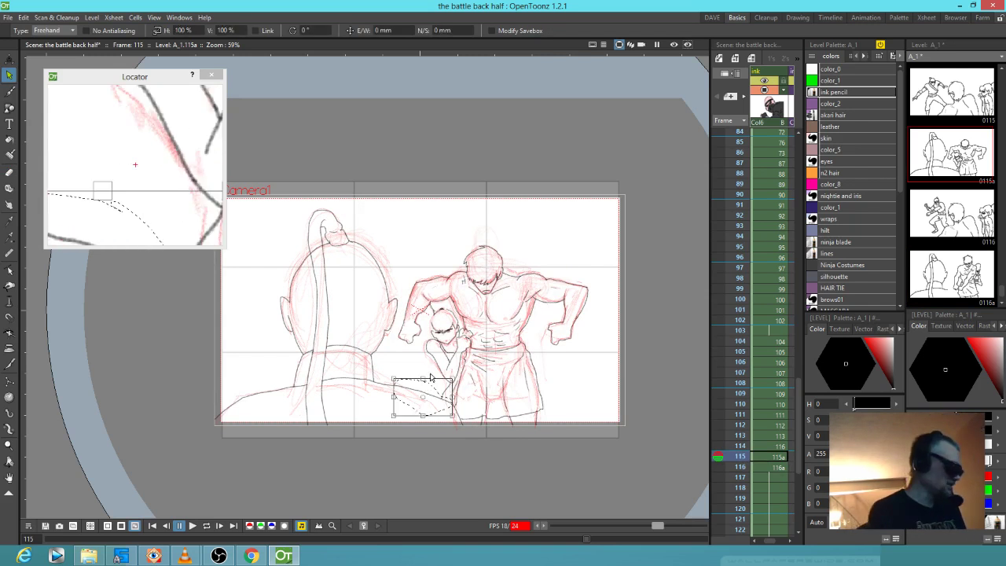
key(".")
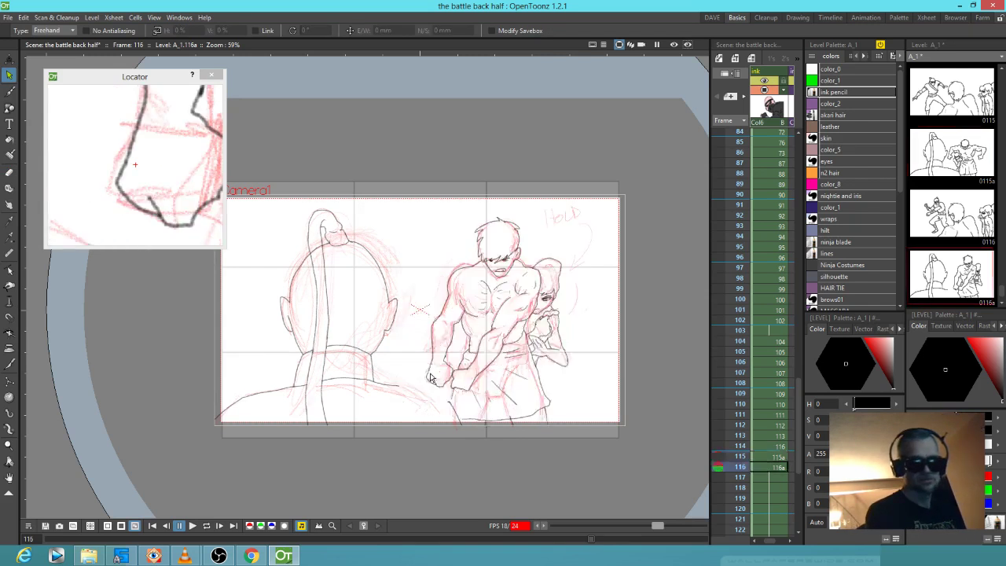
key("ctrl+v")
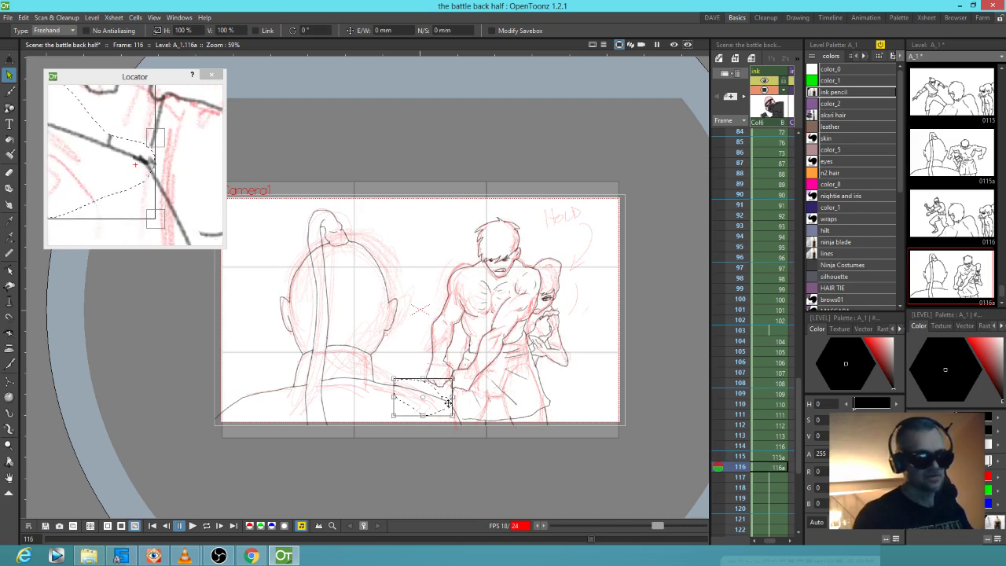
Clean up the junction of the pasted shoulder line and clothing edge, erasing stray stubs, and compare frame 116 with frame 115
left_click_drag(144, 189, 189, 184)
key("b")
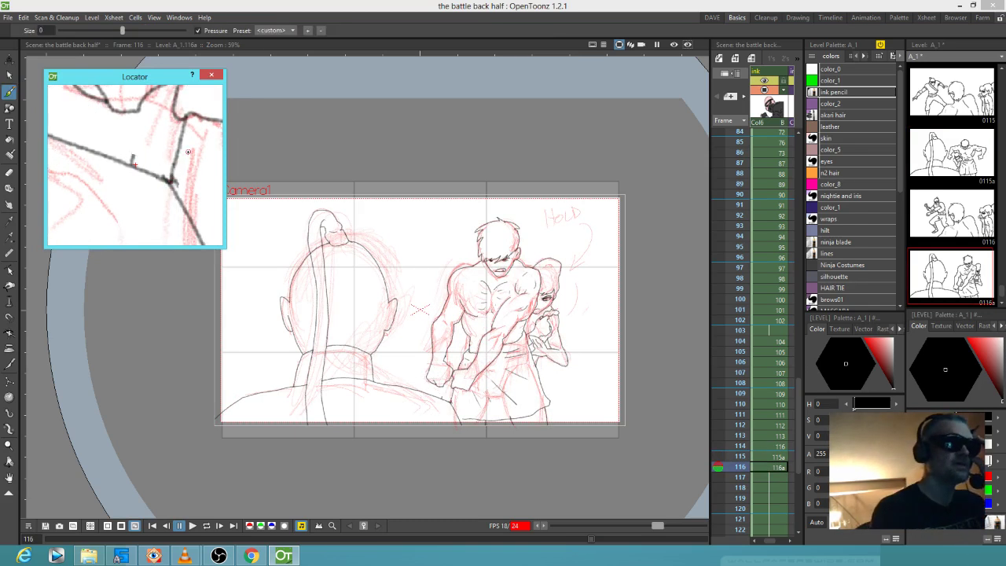
key("a")
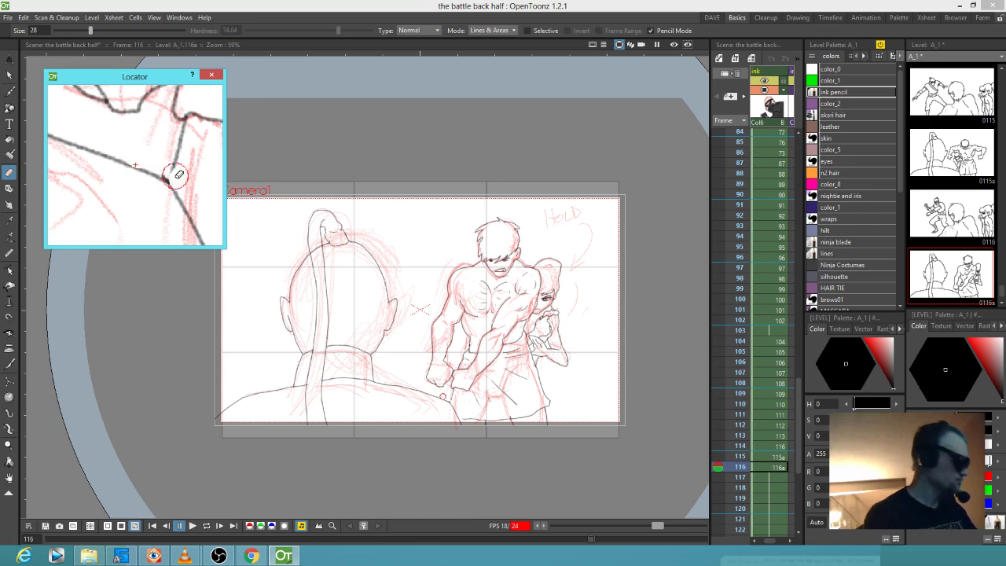
key("b")
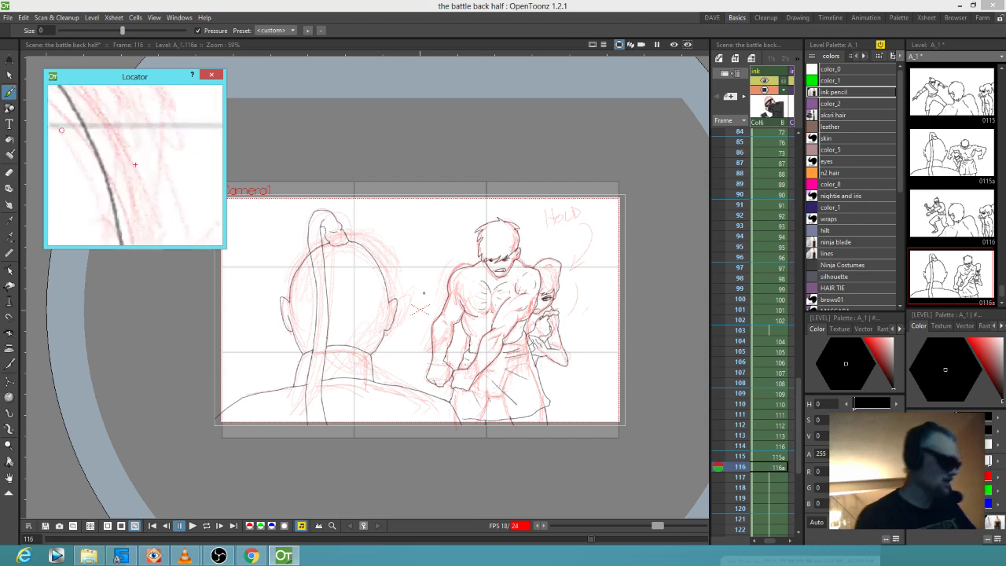
key("comma")
key("period")
key("comma")
key("period")
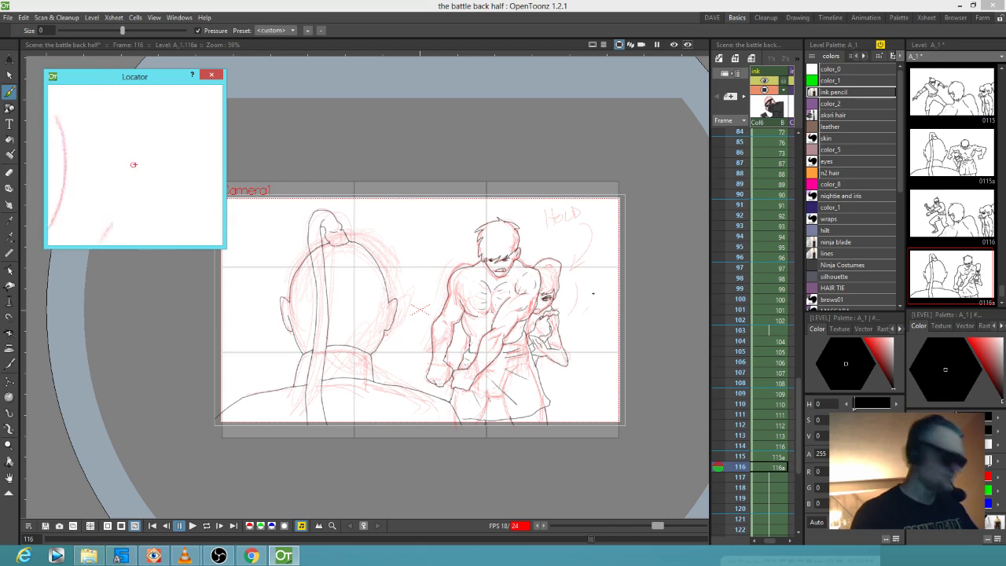
Erase the heavy marks in the smaller figure's eye and redraw it with finer lines in frame 116
left_click(597, 292)
key("alt+0")
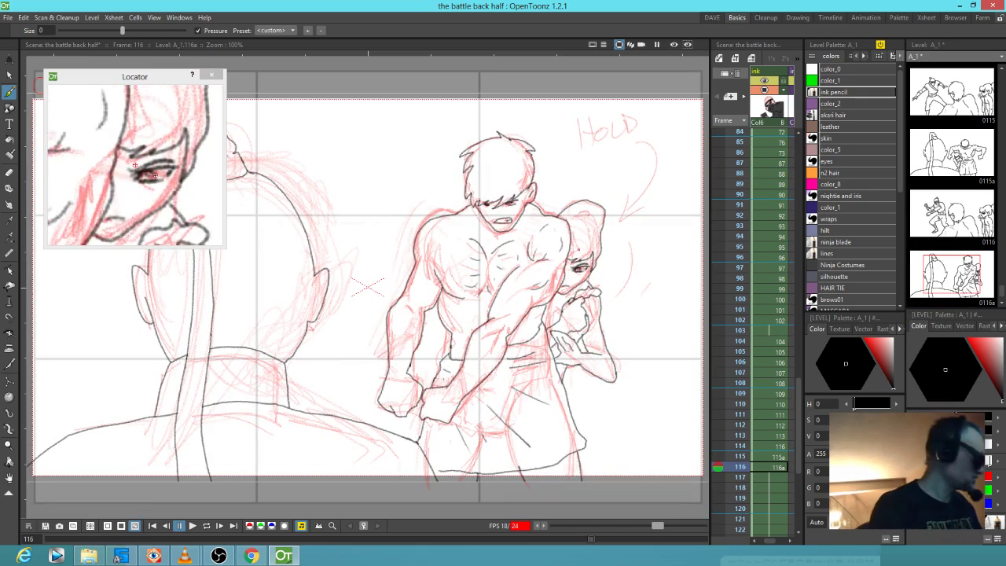
key("a")
key("alt")
left_click_drag(157, 189, 145, 187)
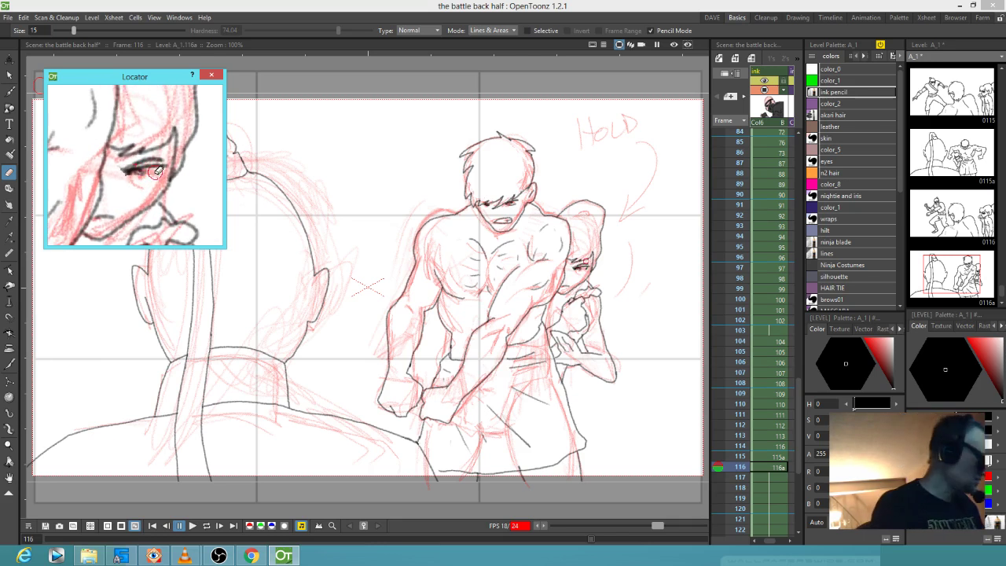
key("b")
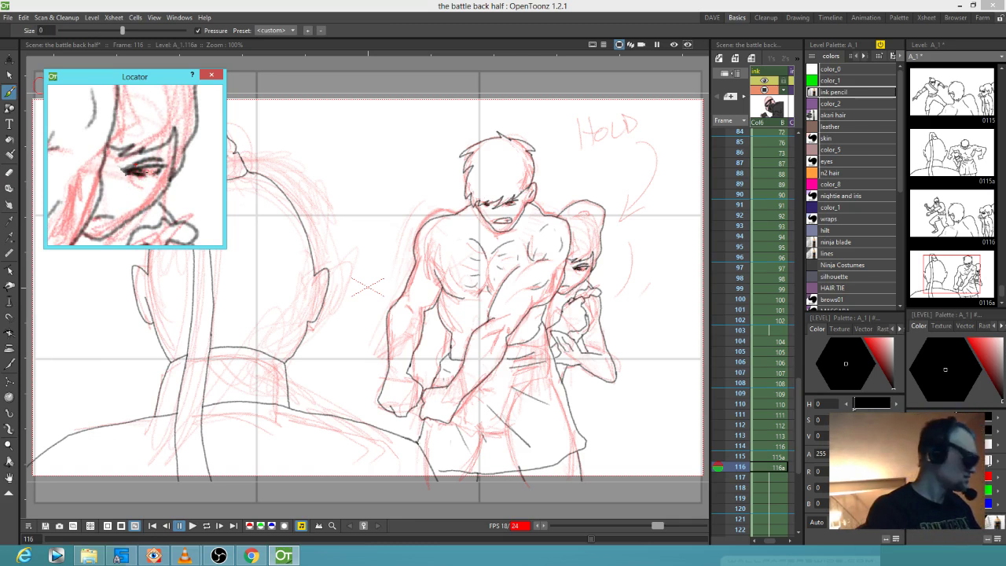
key("a")
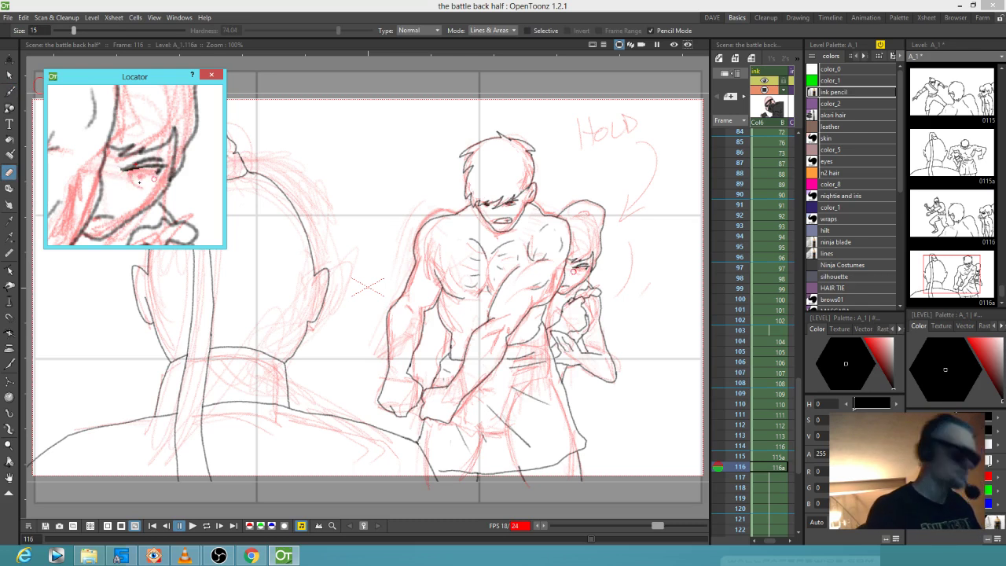
key("b")
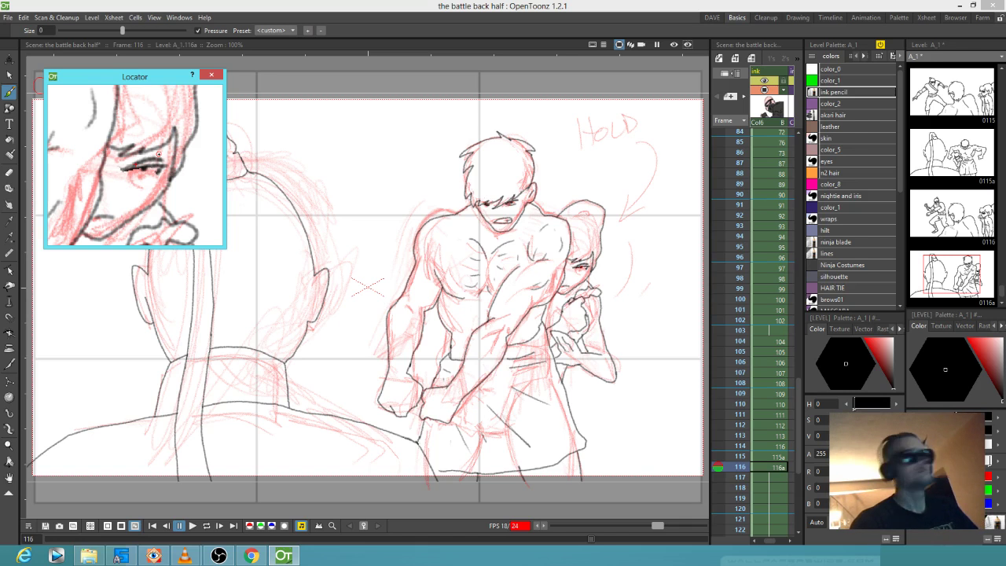
Start a new ink drawing at frame 117, and move and shrink the Locator window to uncover more of the rough sketch
left_click(778, 478)
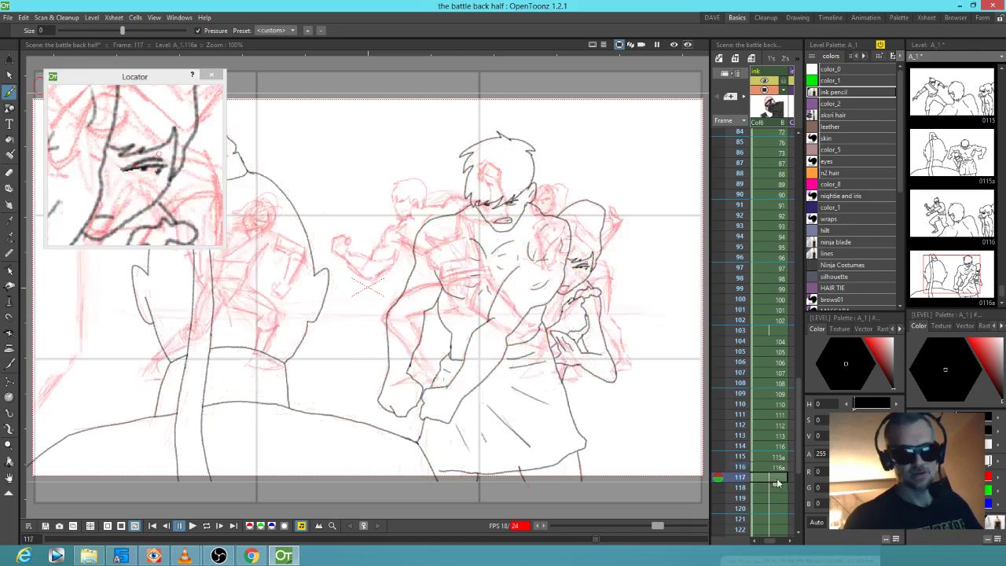
left_click(628, 280)
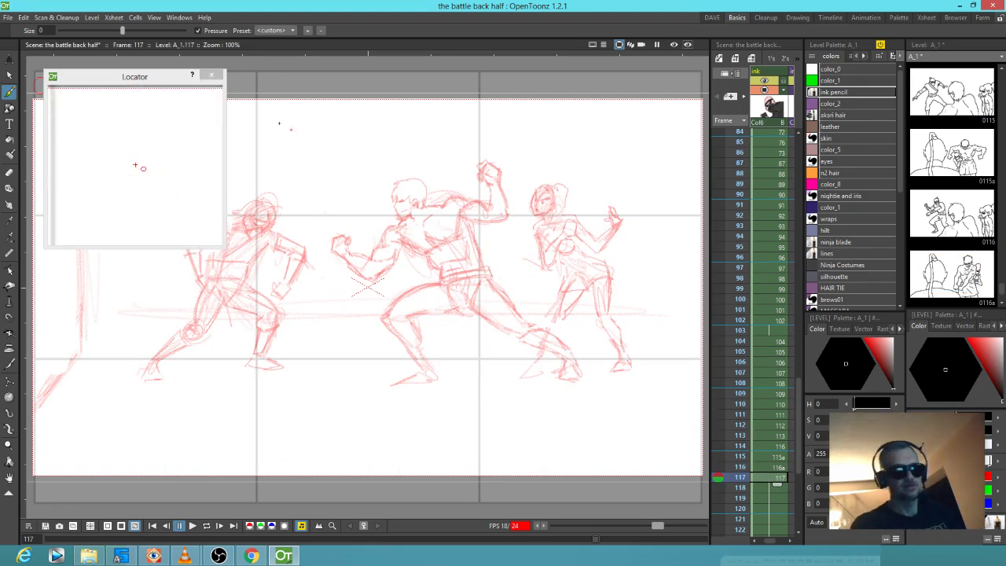
left_click_drag(169, 81, 163, 73)
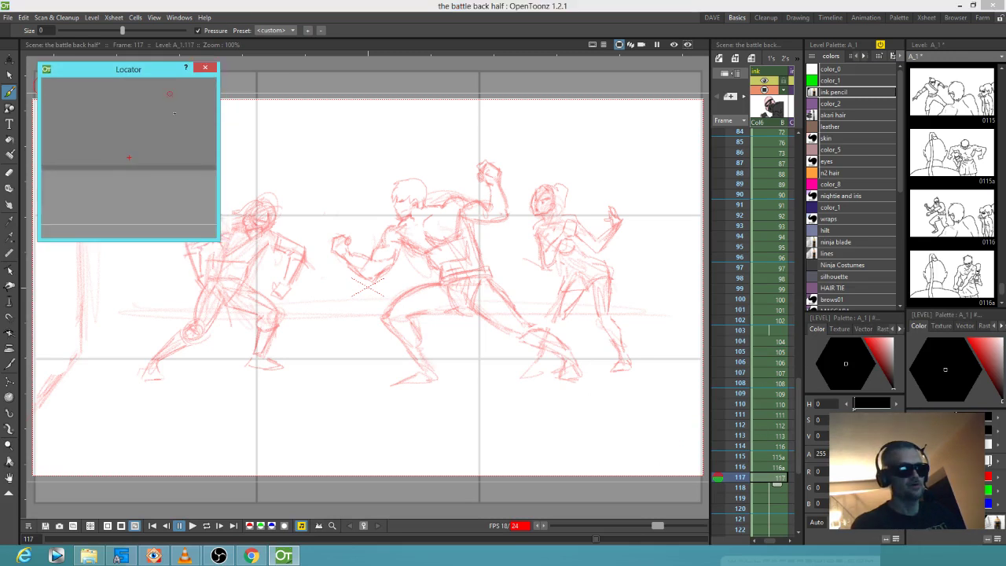
left_click_drag(219, 241, 195, 186)
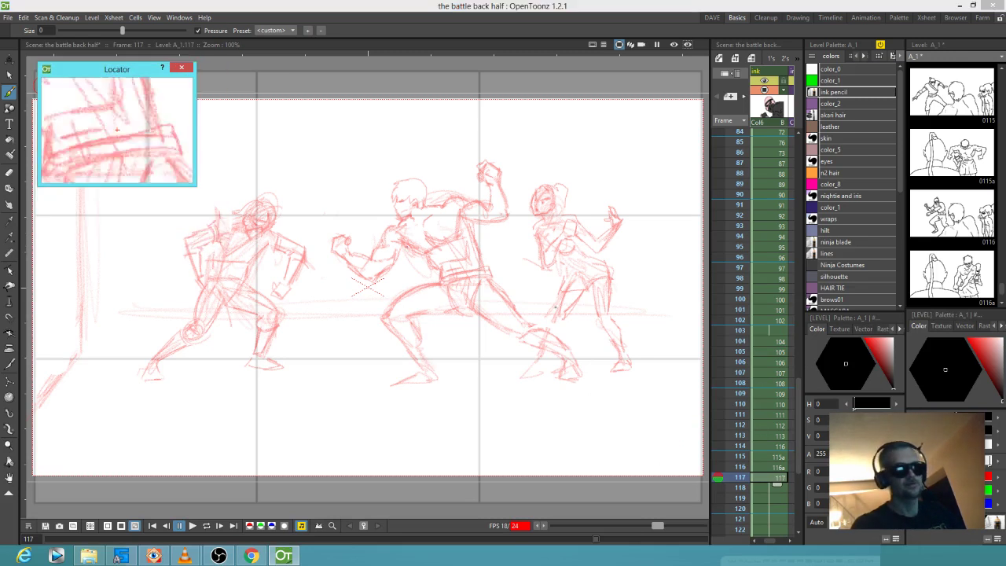
Look through the remaining rough sketches from frame 118 to frame 138
left_click(739, 488)
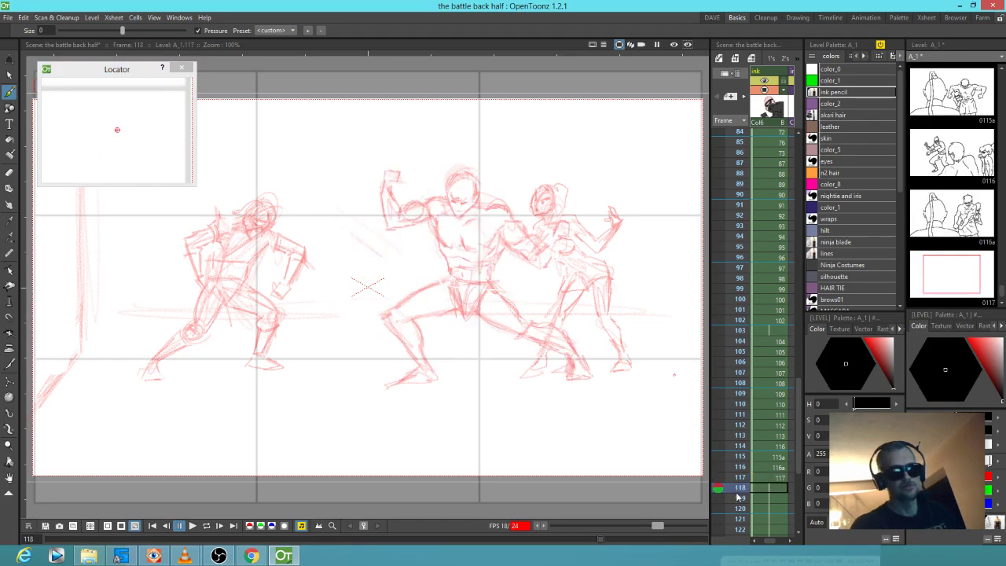
left_click(739, 497)
left_click_drag(739, 512, 740, 532)
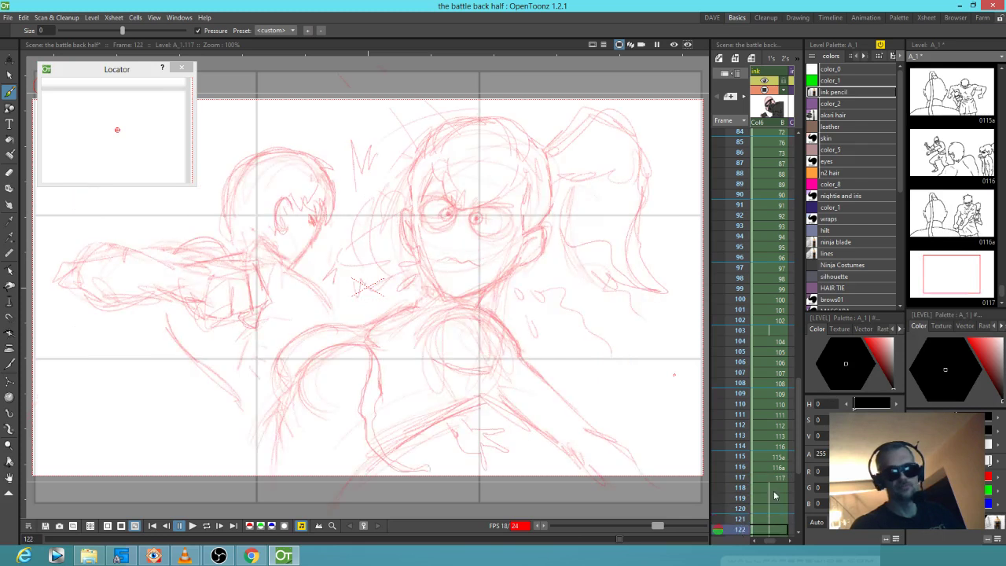
scroll(748, 293, "down", 5)
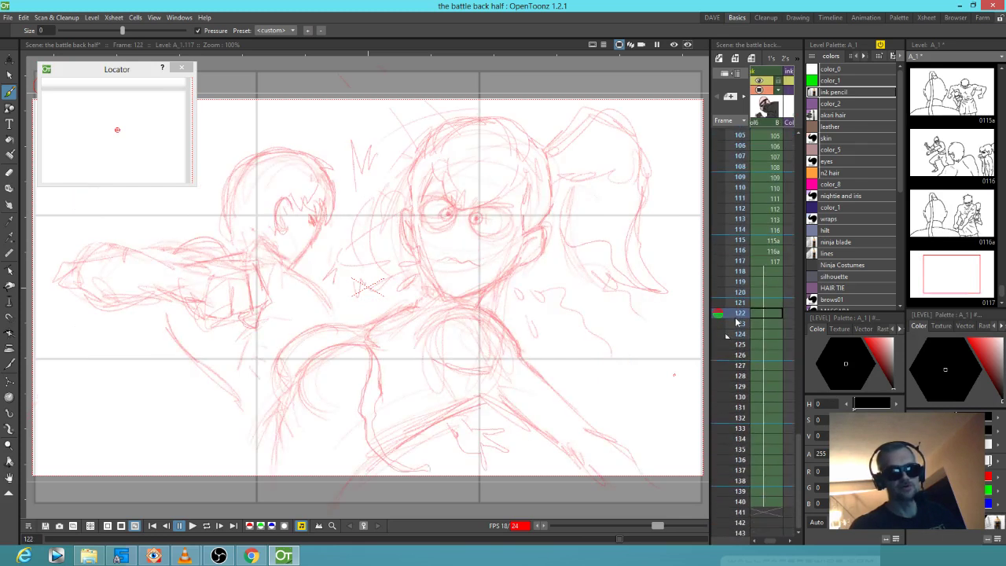
mouse_move(738, 323)
left_mouse_down()
mouse_move(743, 338)
mouse_move(748, 322)
mouse_move(754, 376)
mouse_move(753, 484)
left_mouse_up()
right_click(753, 484)
left_click(739, 481)
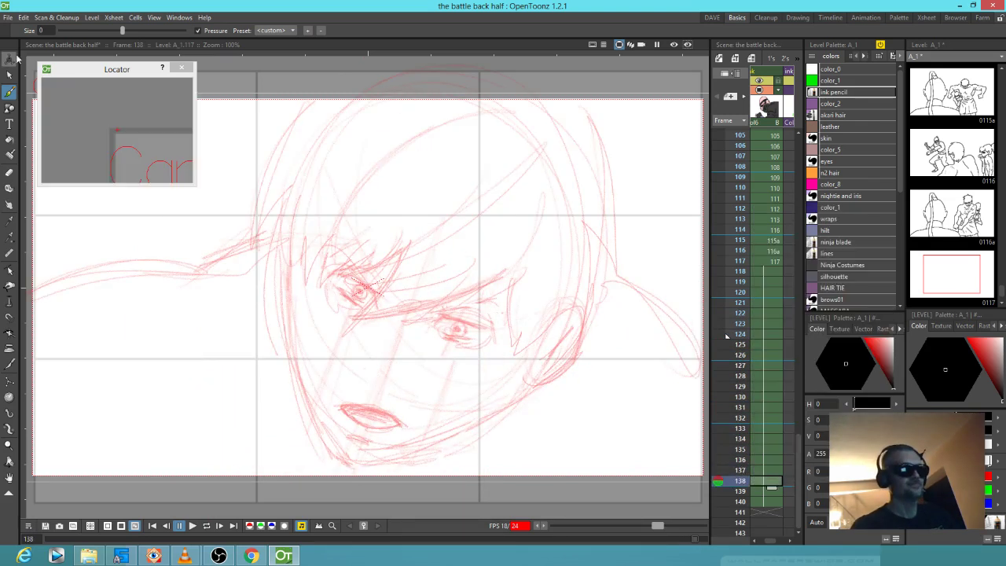
Save the scene with the inked drawings
left_click(9, 17)
key("Escape")
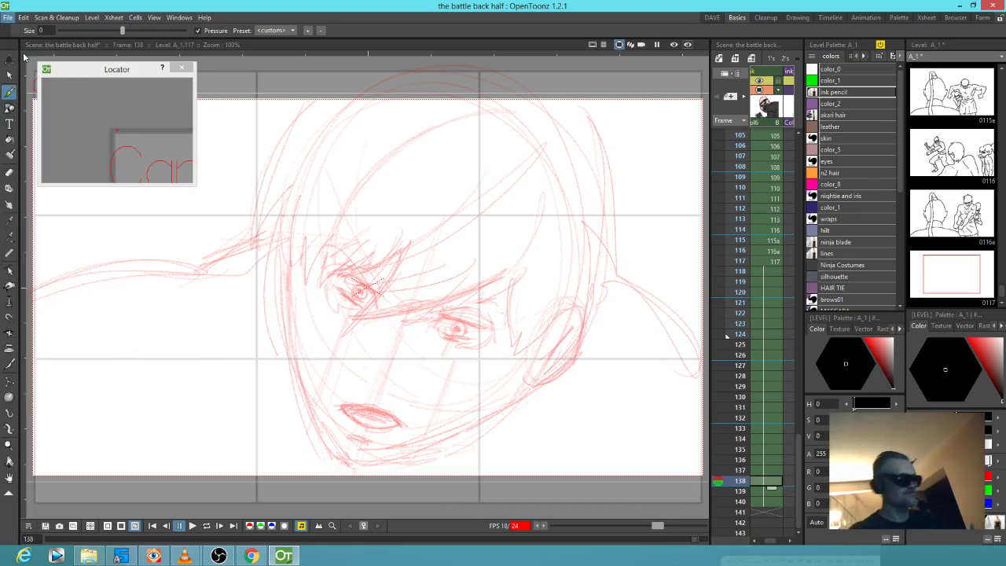
key("ctrl+s")
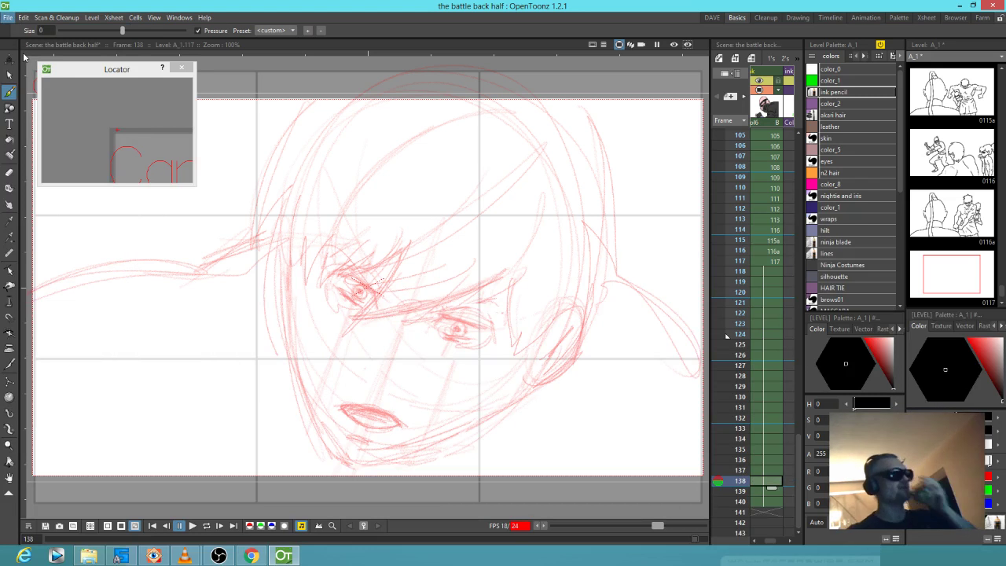